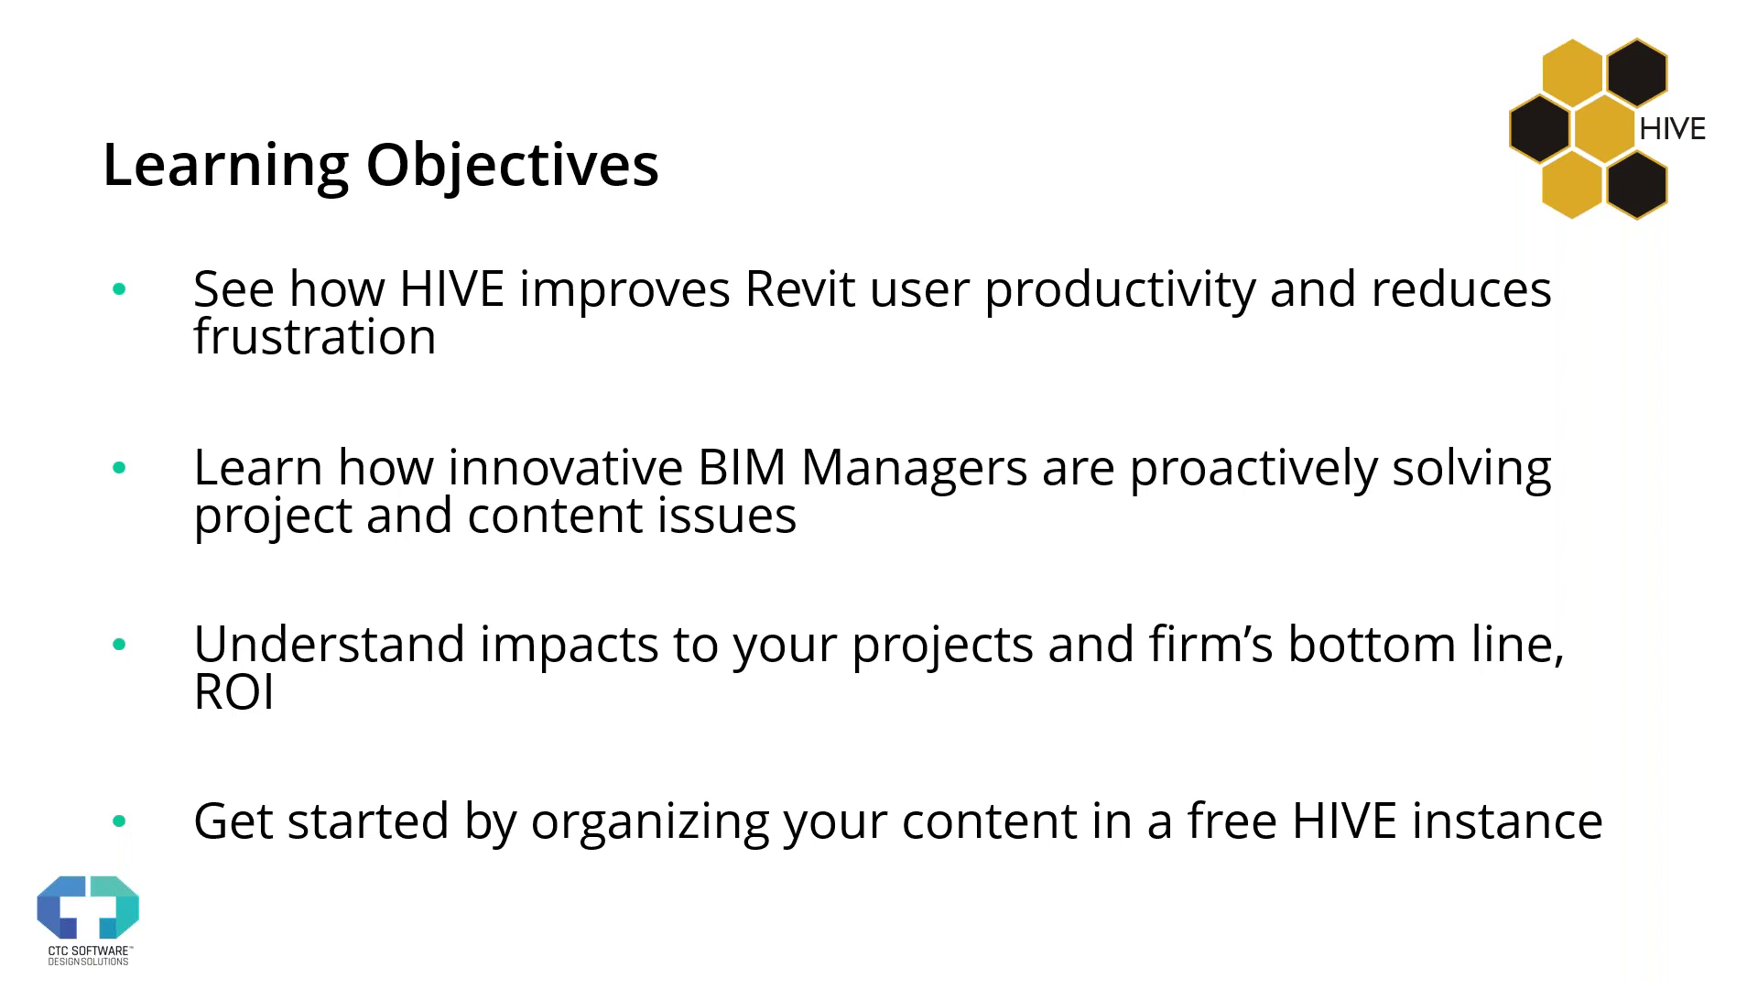
- Advance the slideshow past the earlier slides to the LIVE DEMO slide
key(Right)
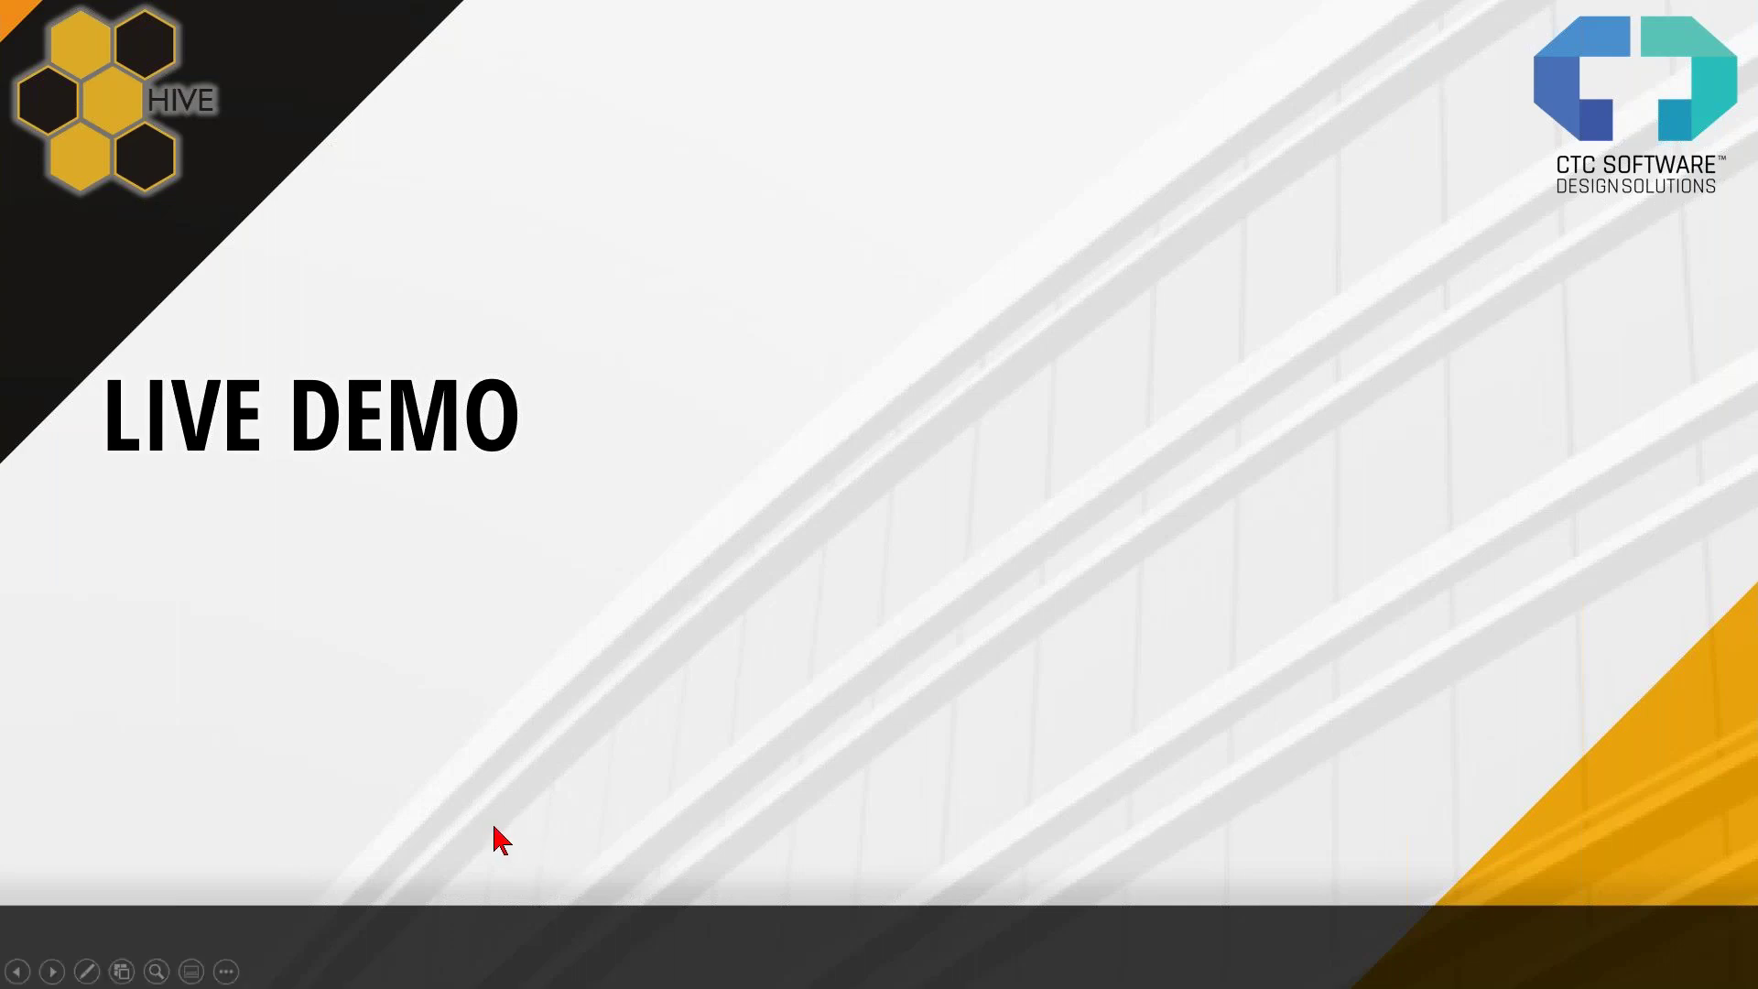
- Exit the slideshow and select the HIVE CMS shortcut on the desktop
key(Escape)
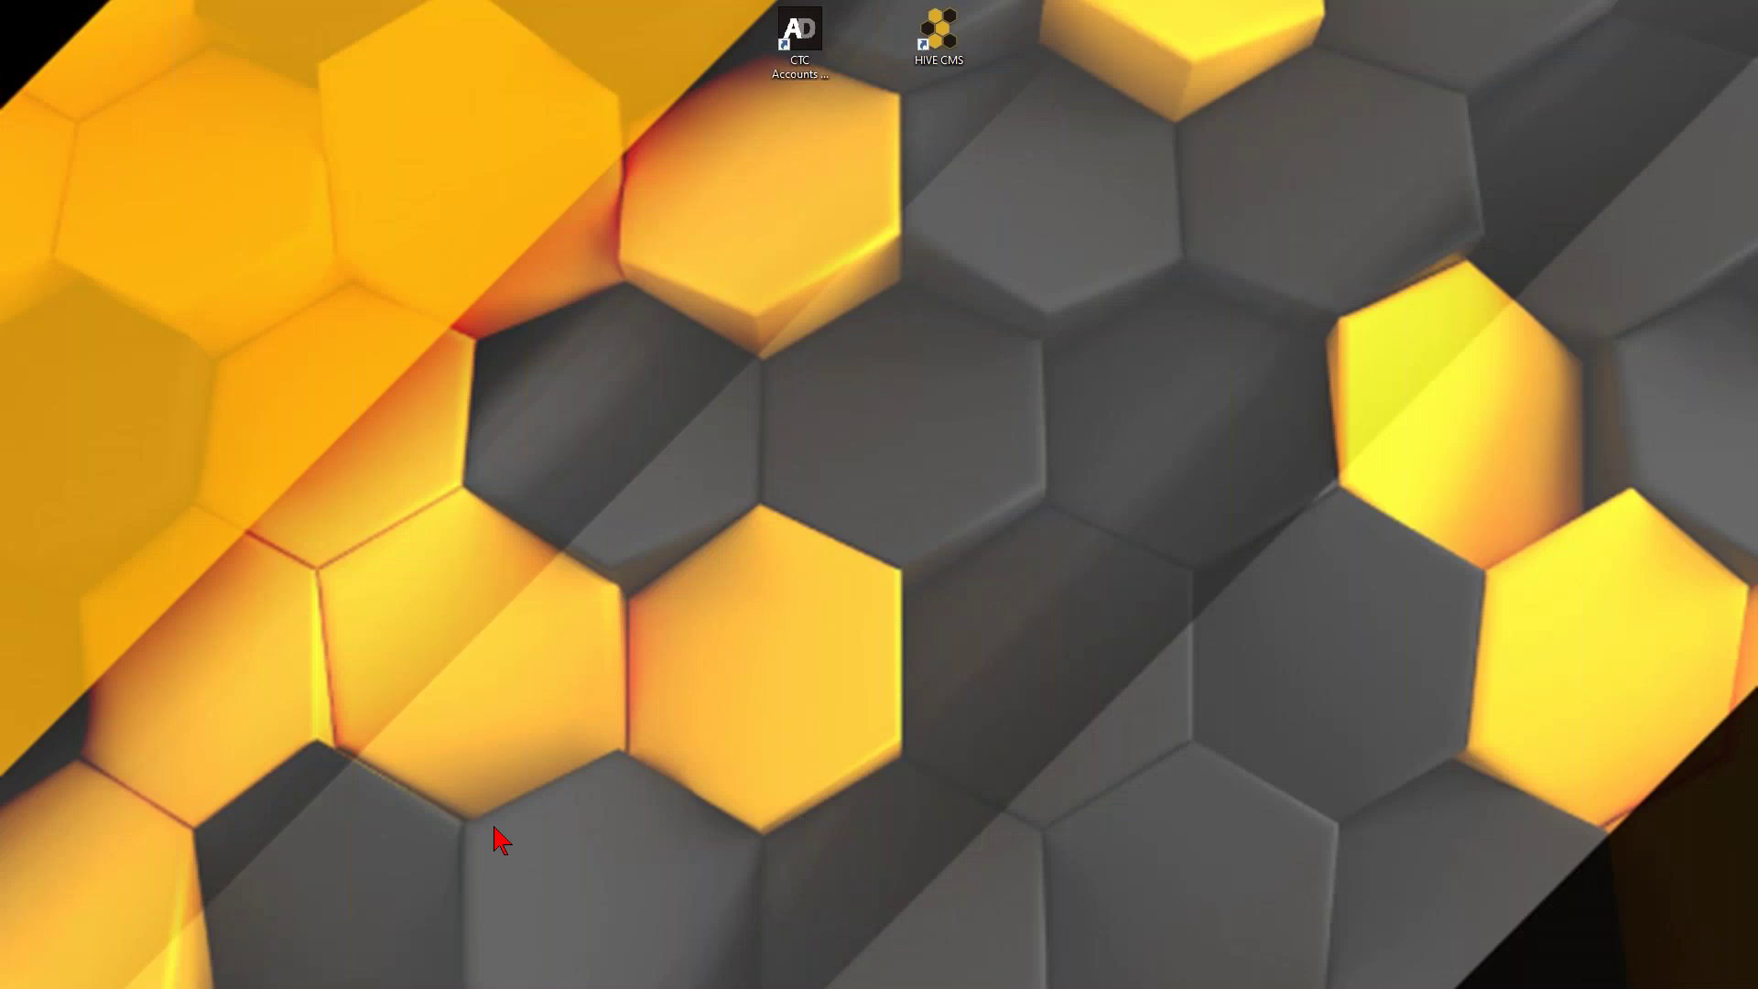
click(943, 46)
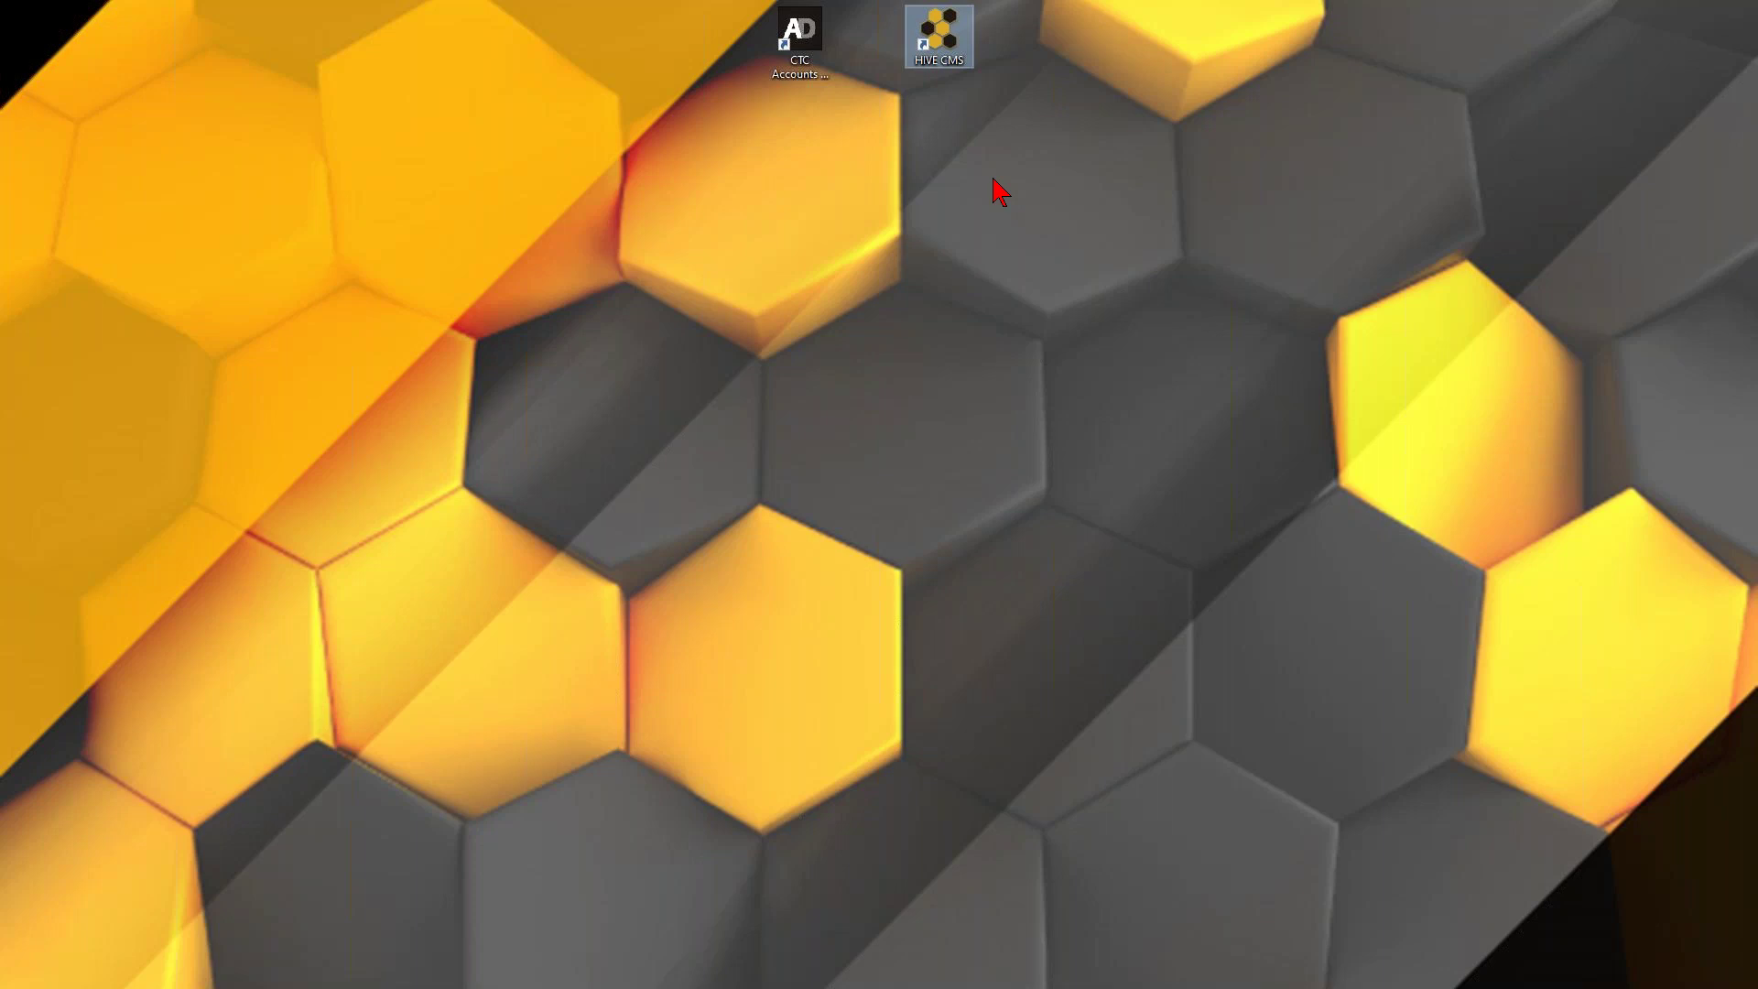
- Launch HIVE CMS on its Home page, move the window right and stretch it taller
double_click(939, 35)
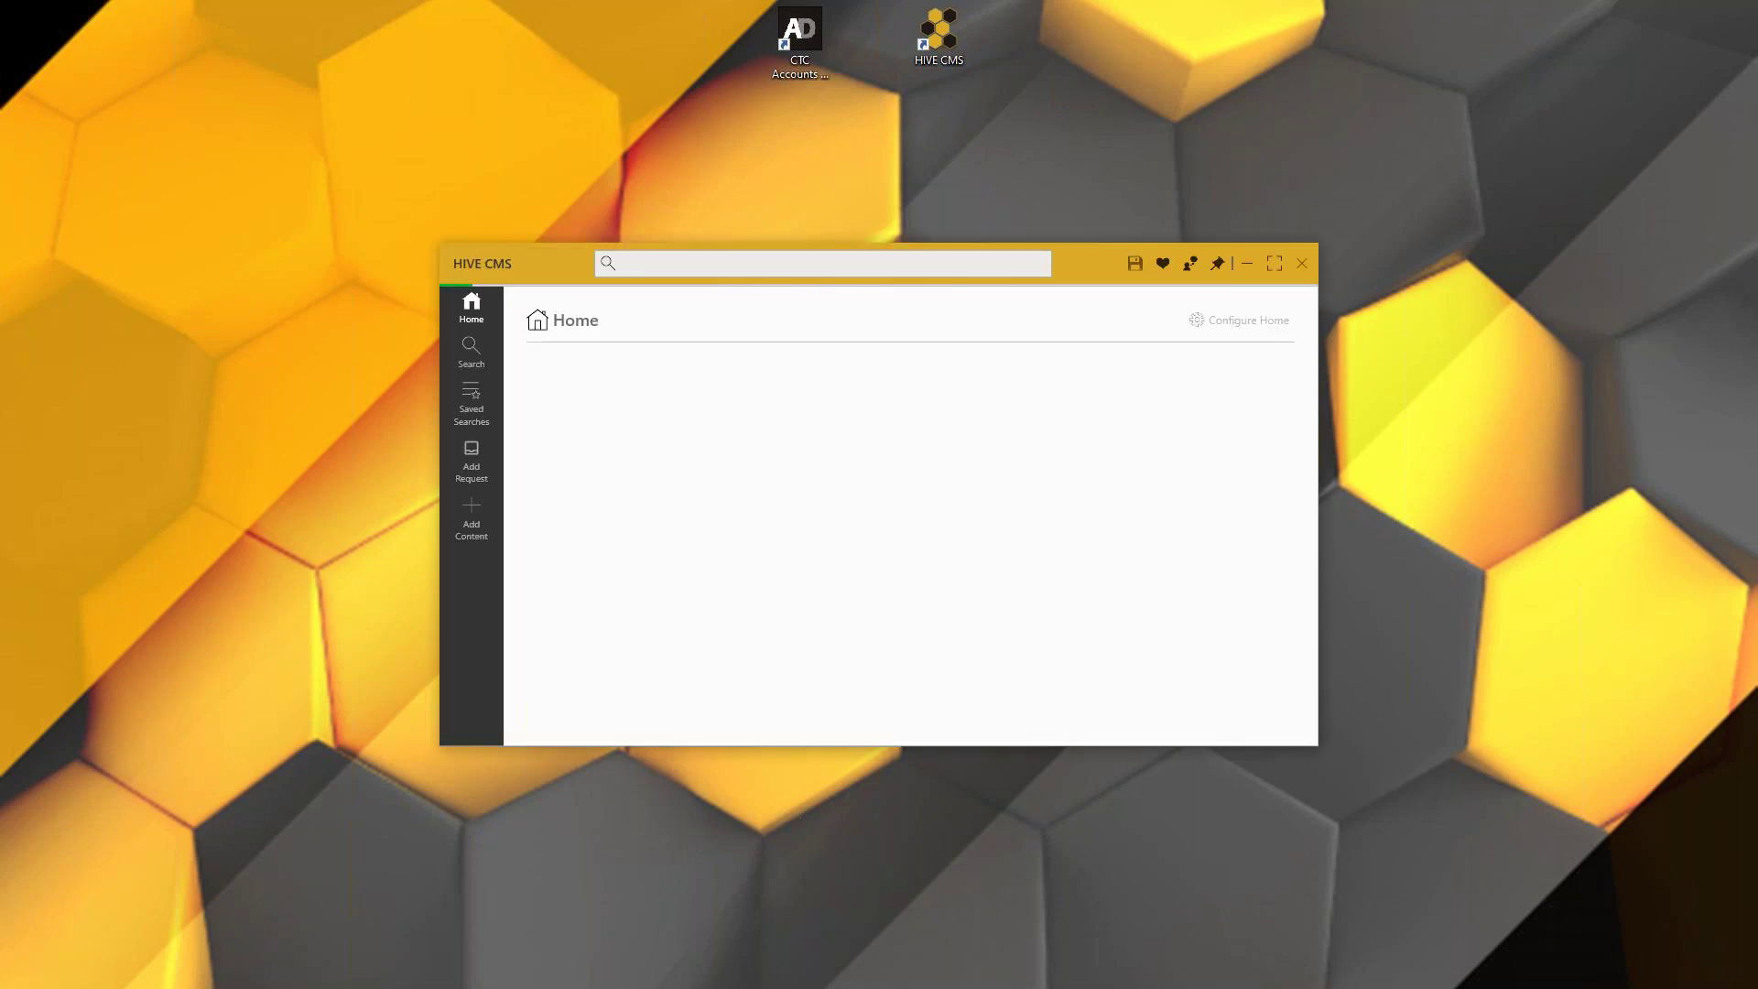
drag(1041, 273, 1442, 167)
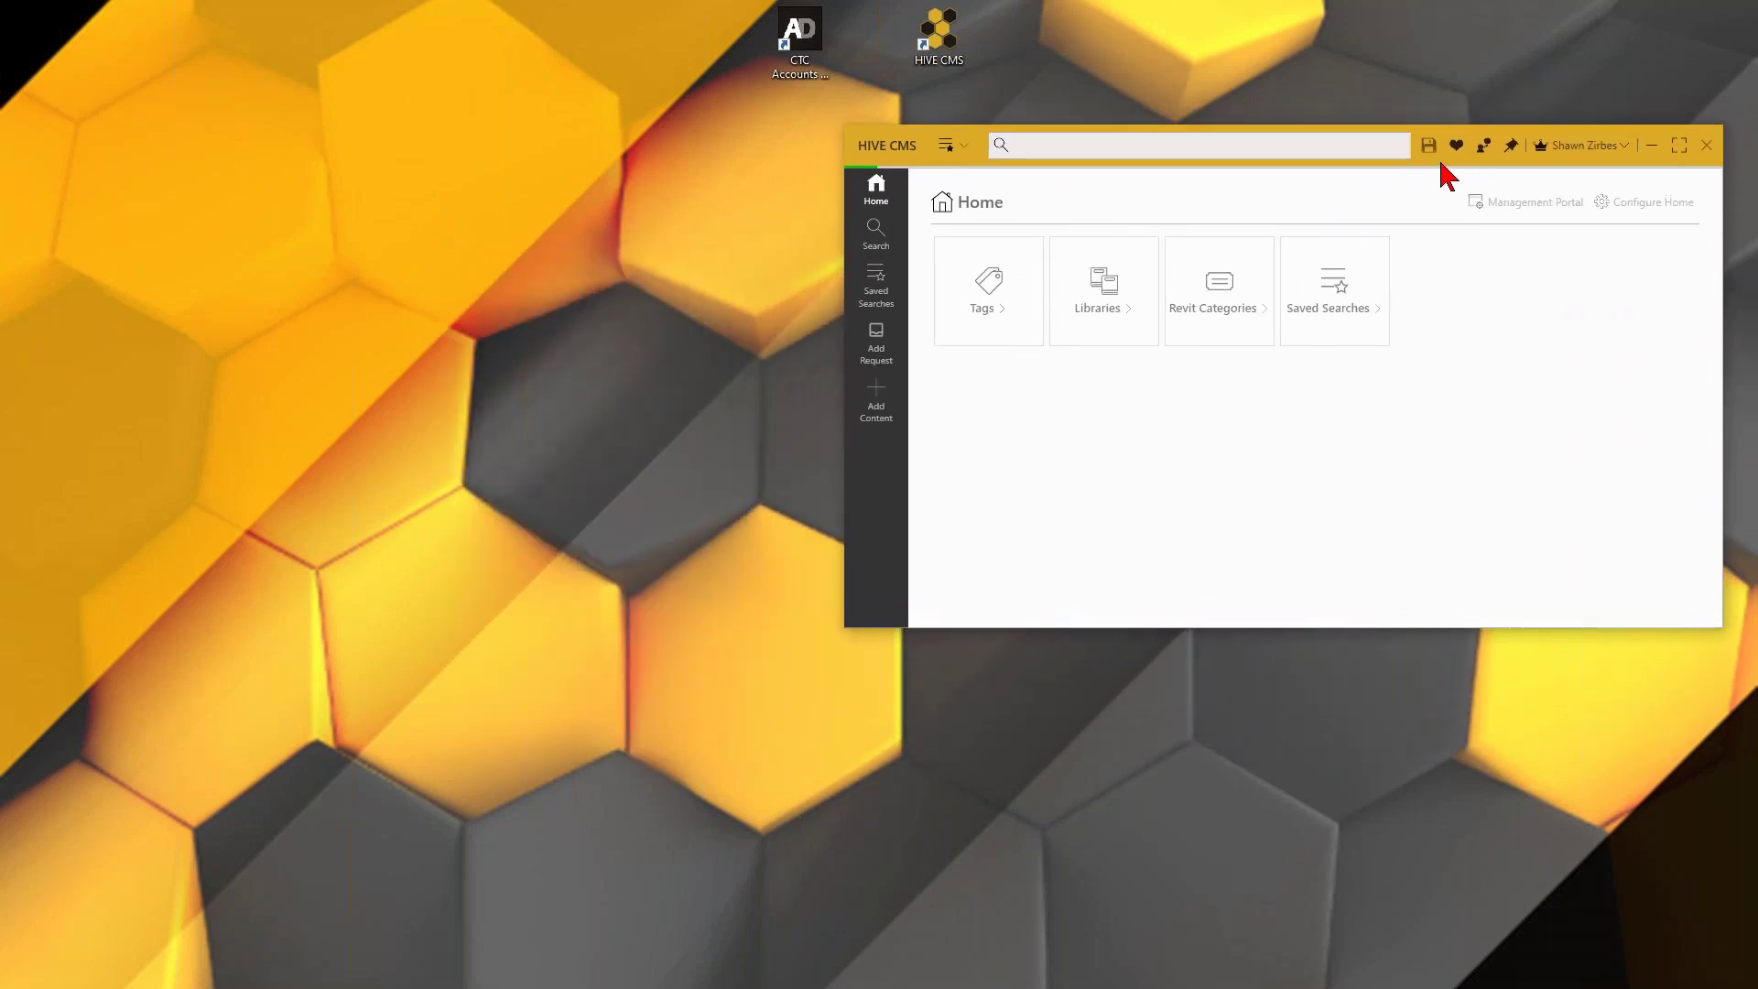
drag(1332, 627, 1323, 804)
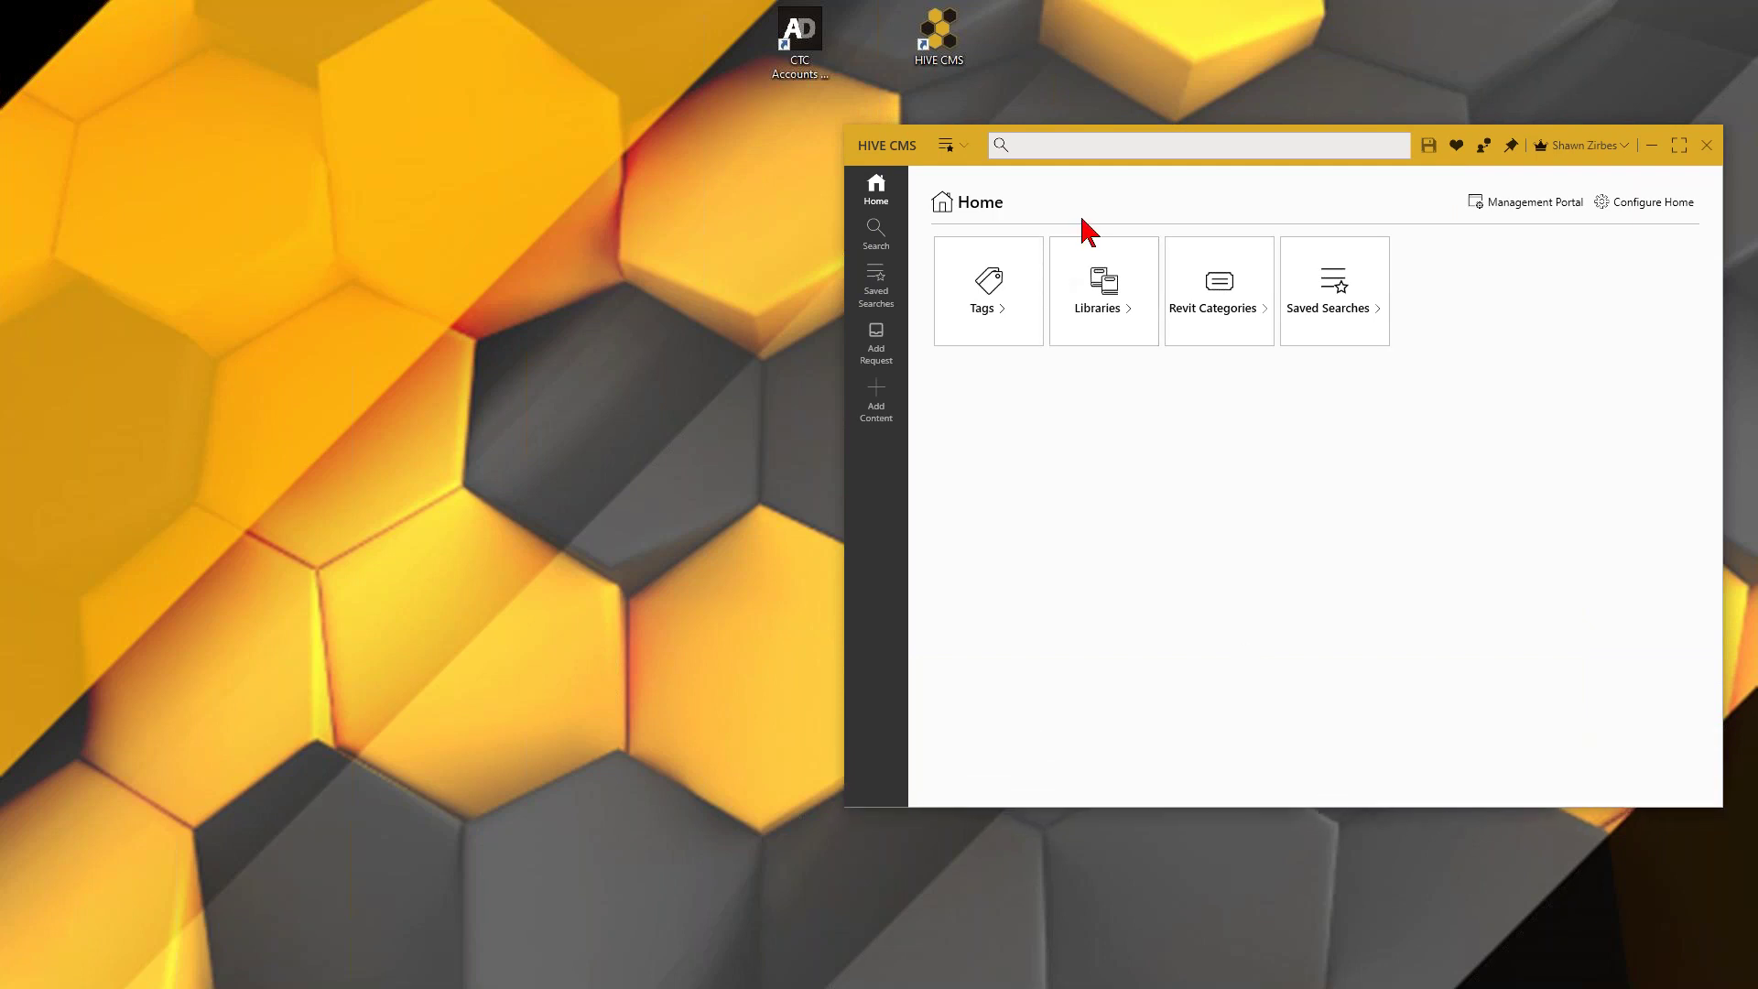
click(1089, 146)
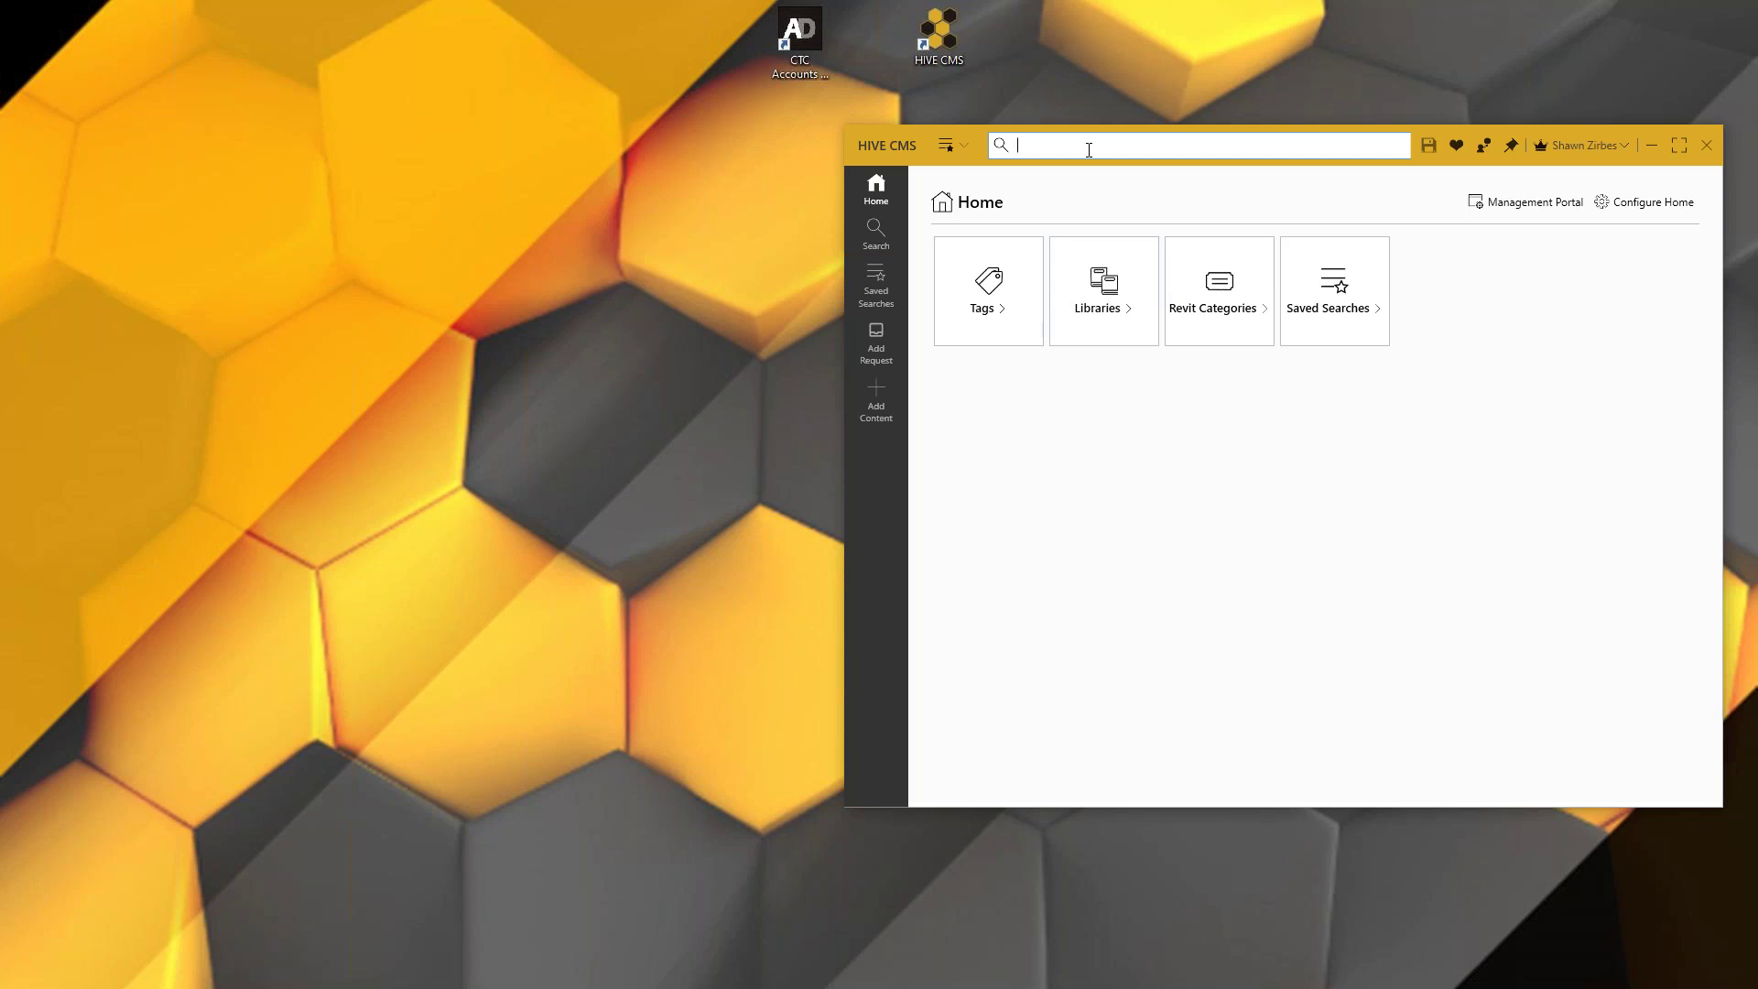
- Search for 'shared' with the 2021 version filter removed
text(shared)
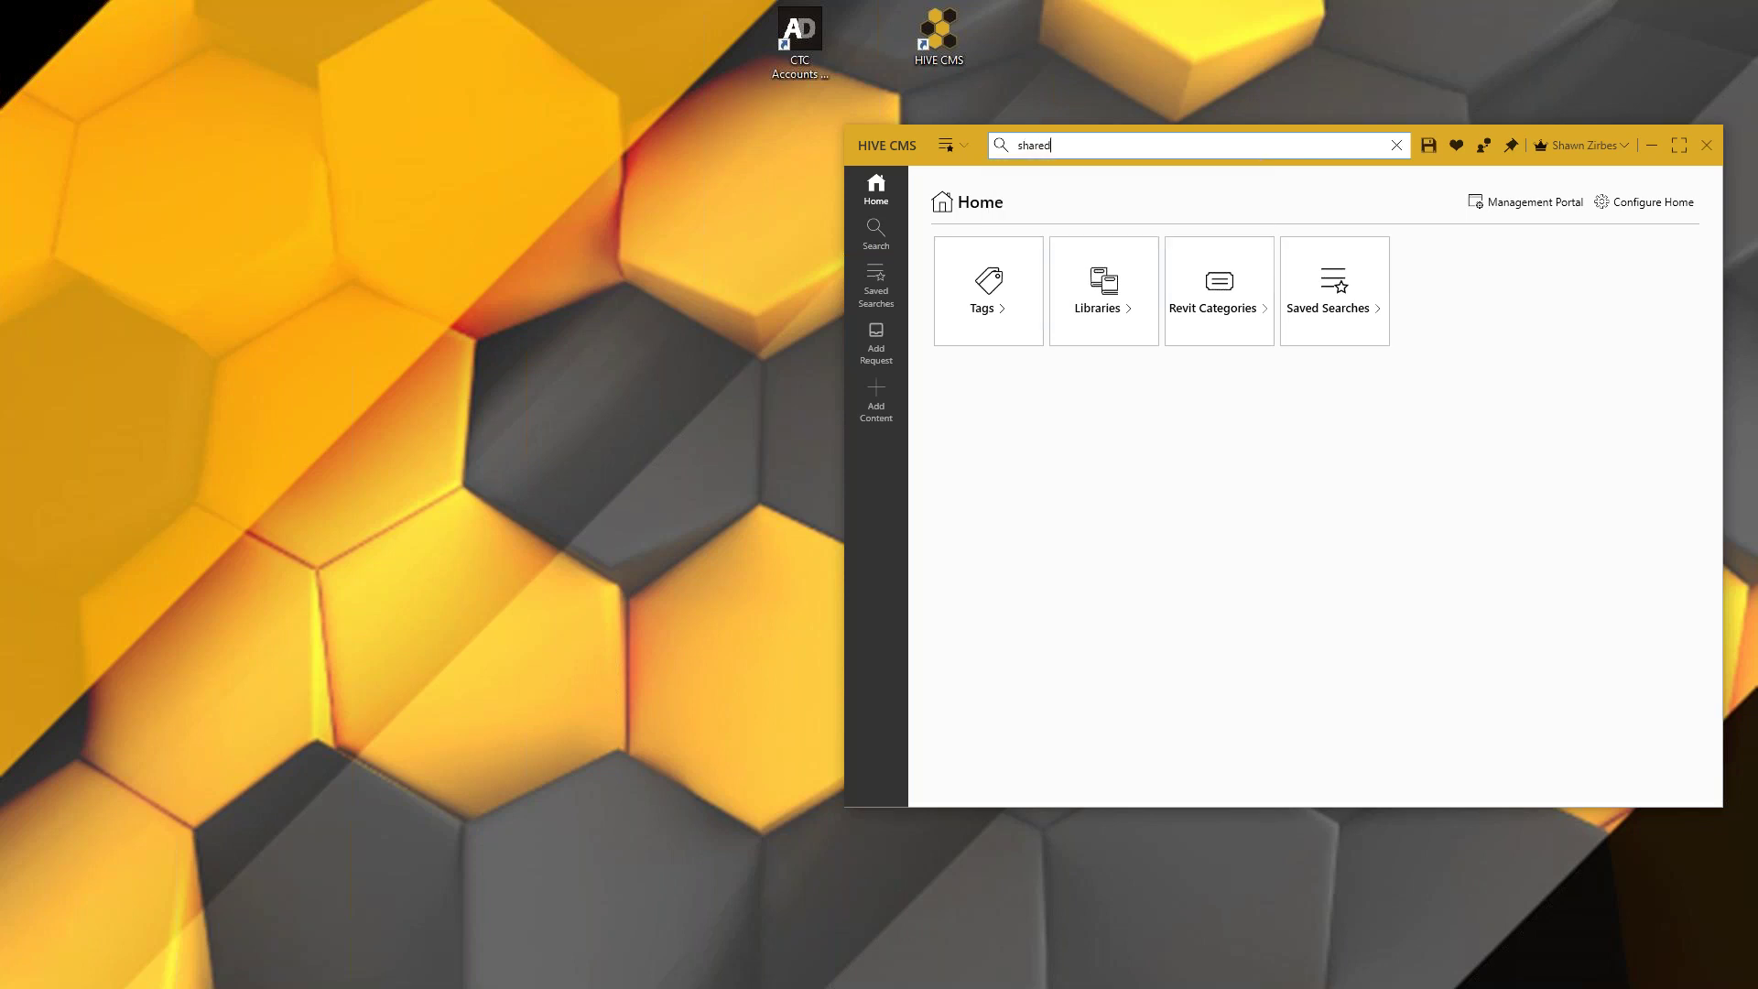
key(Return)
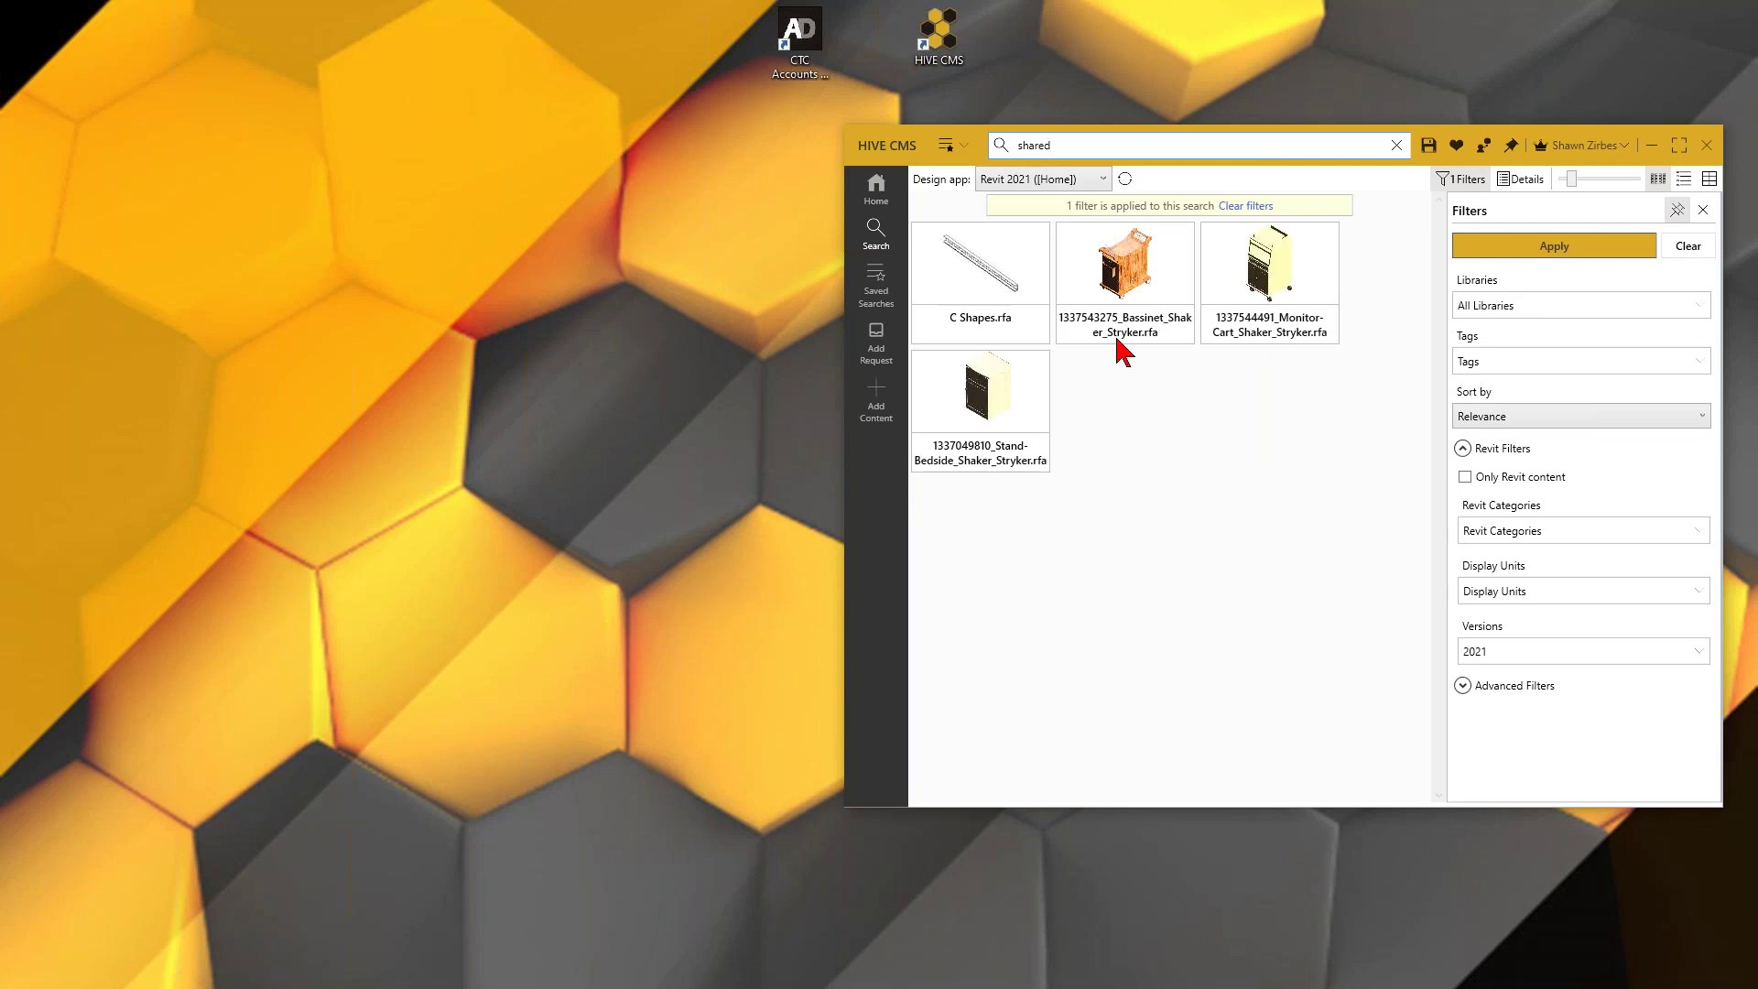
click(1498, 651)
click(1472, 772)
click(1547, 249)
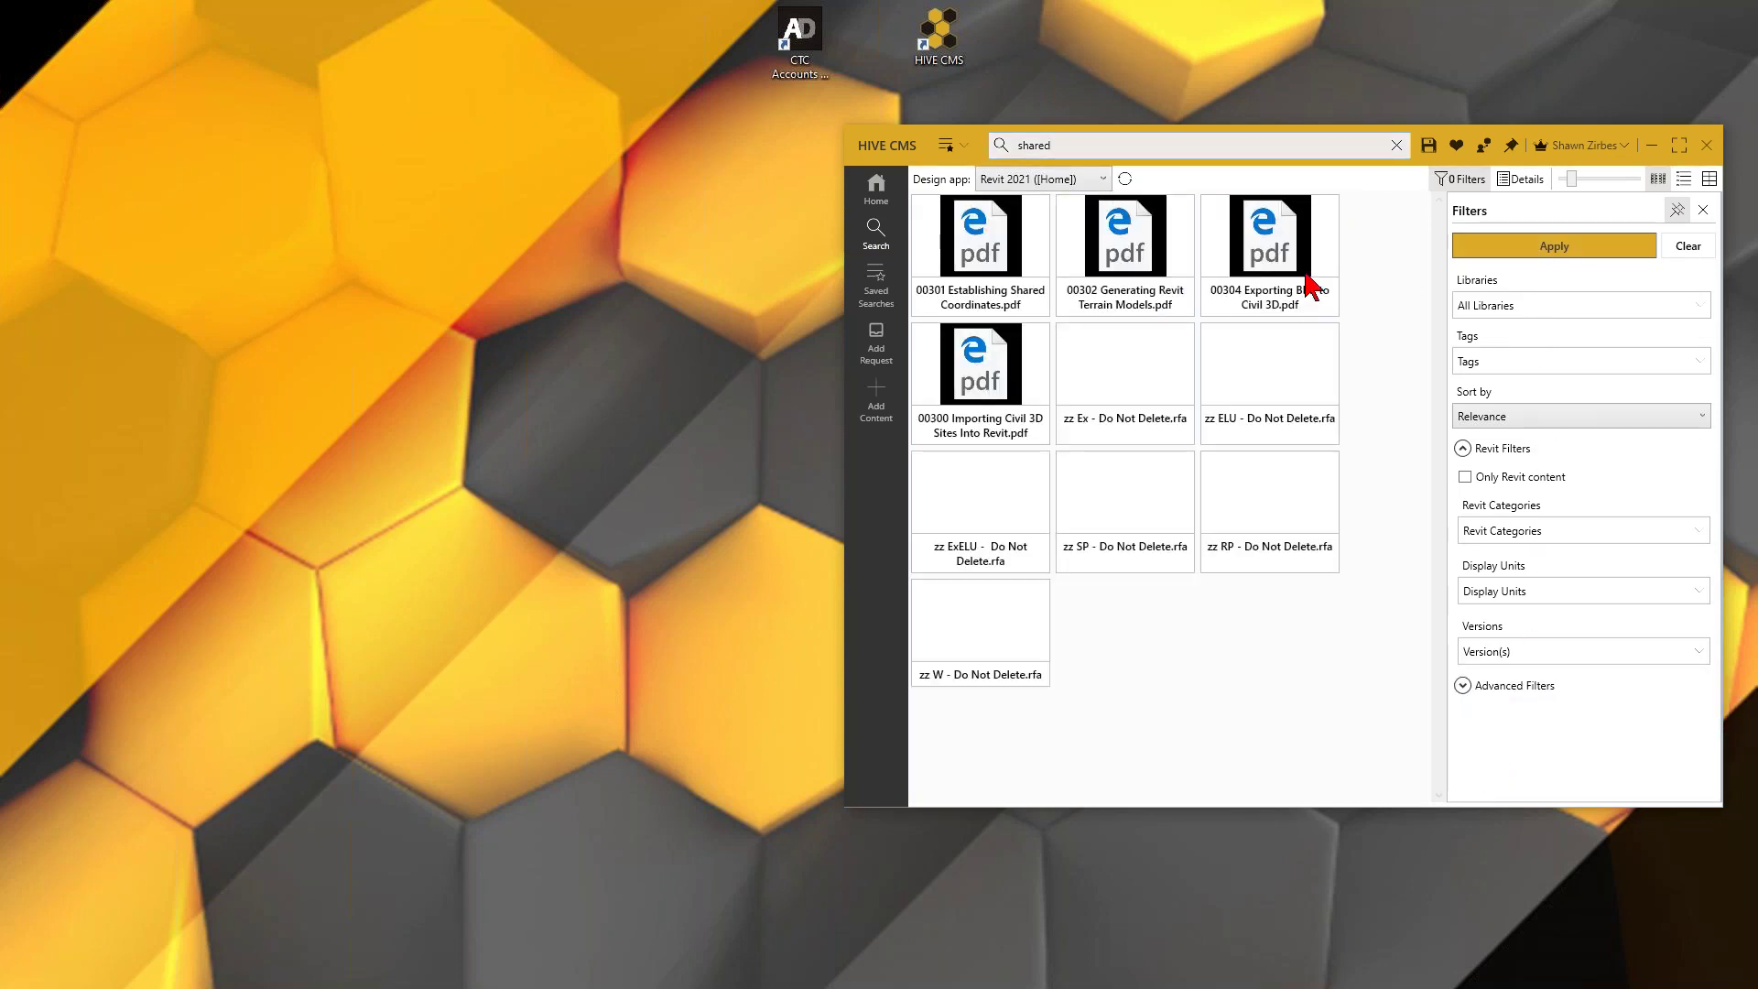
- Preview the 00301 Establishing Shared Coordinates PDF, then close the viewer
click(987, 291)
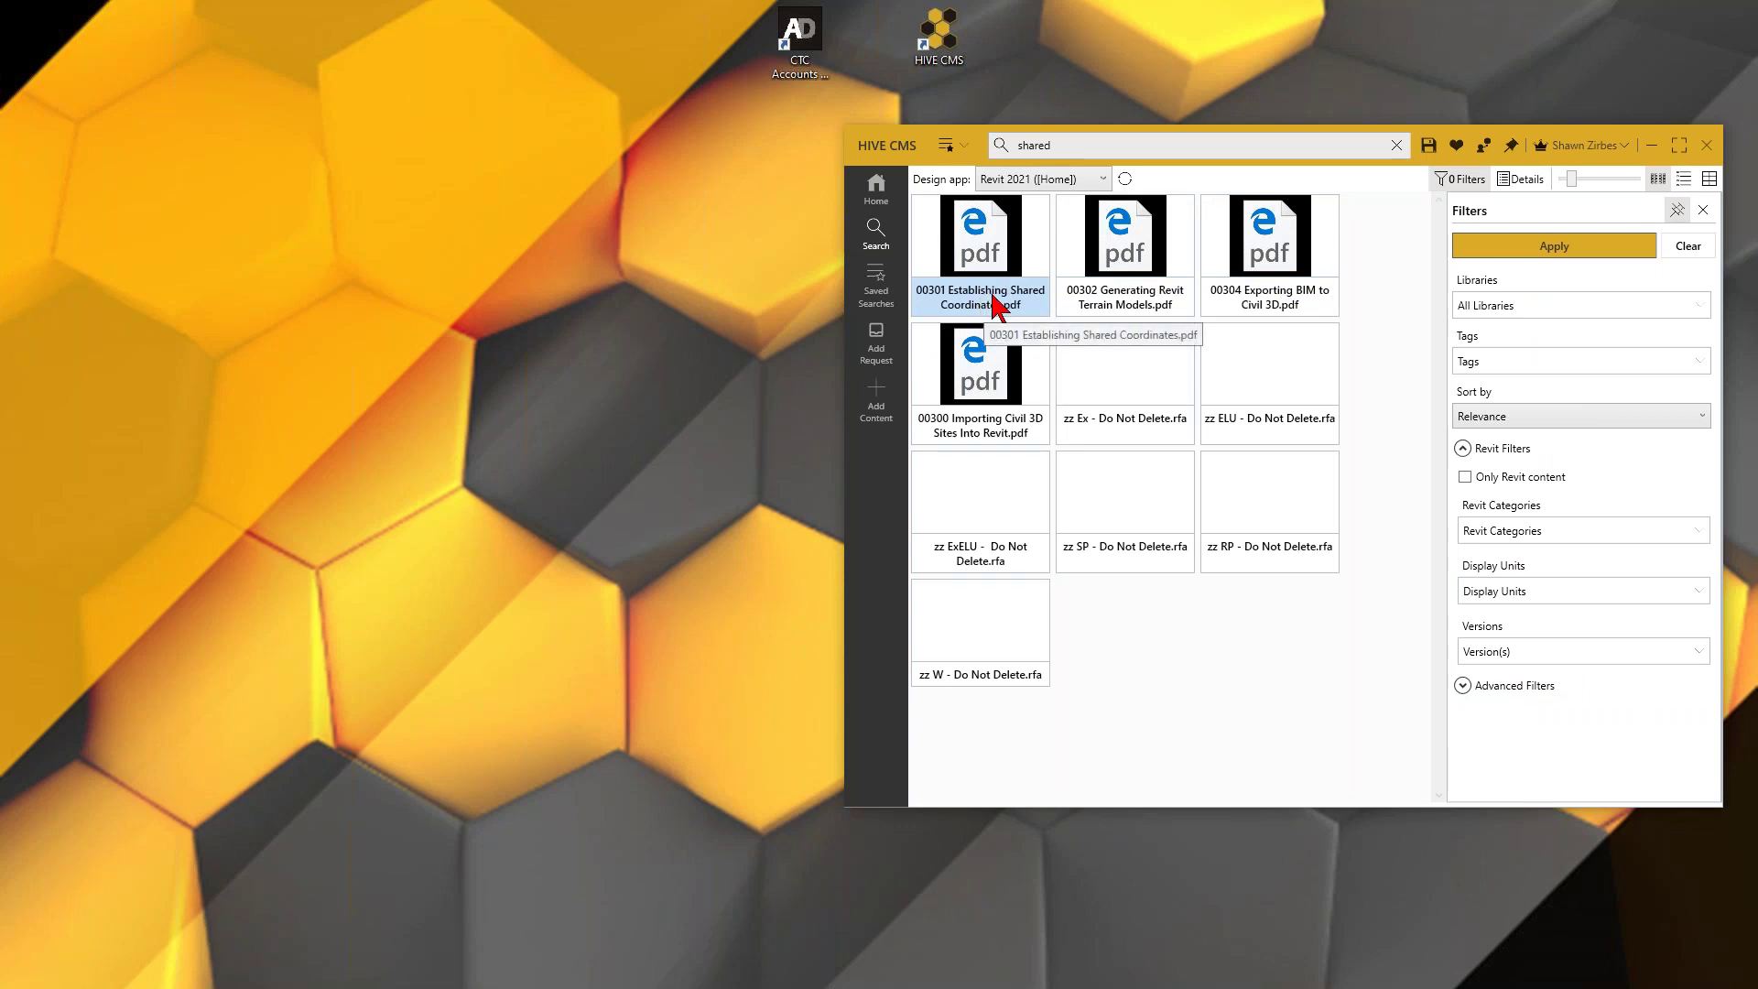
double_click(994, 305)
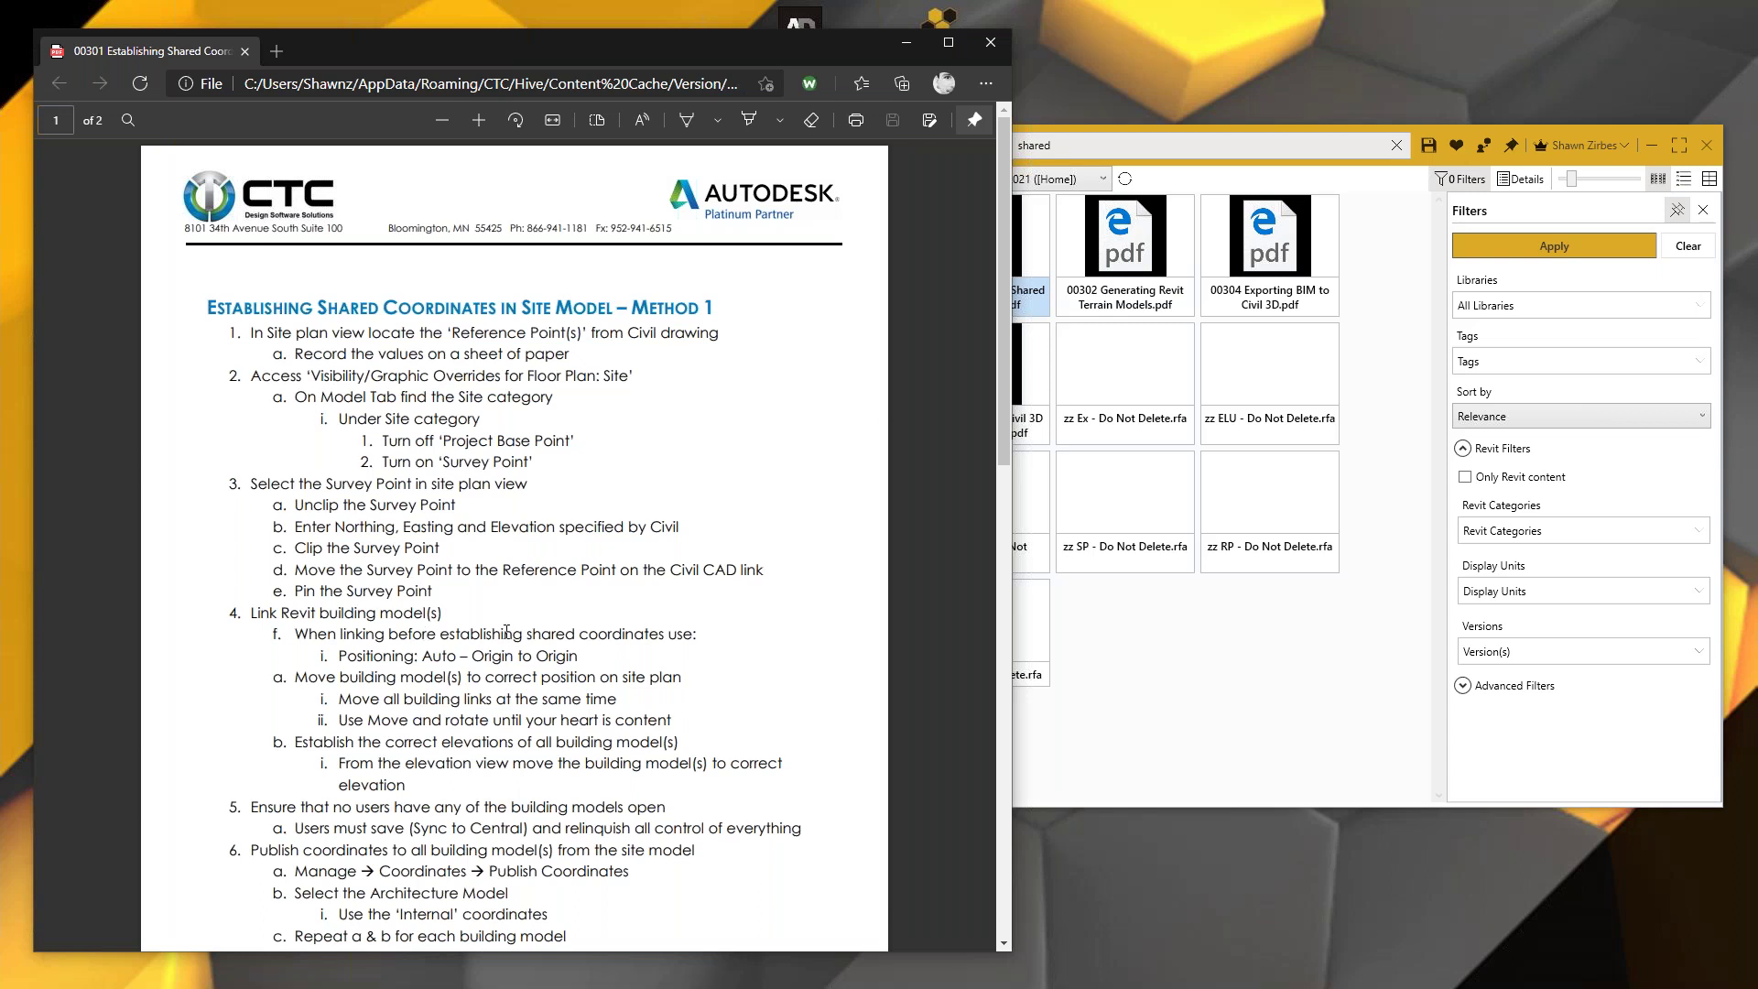
click(990, 43)
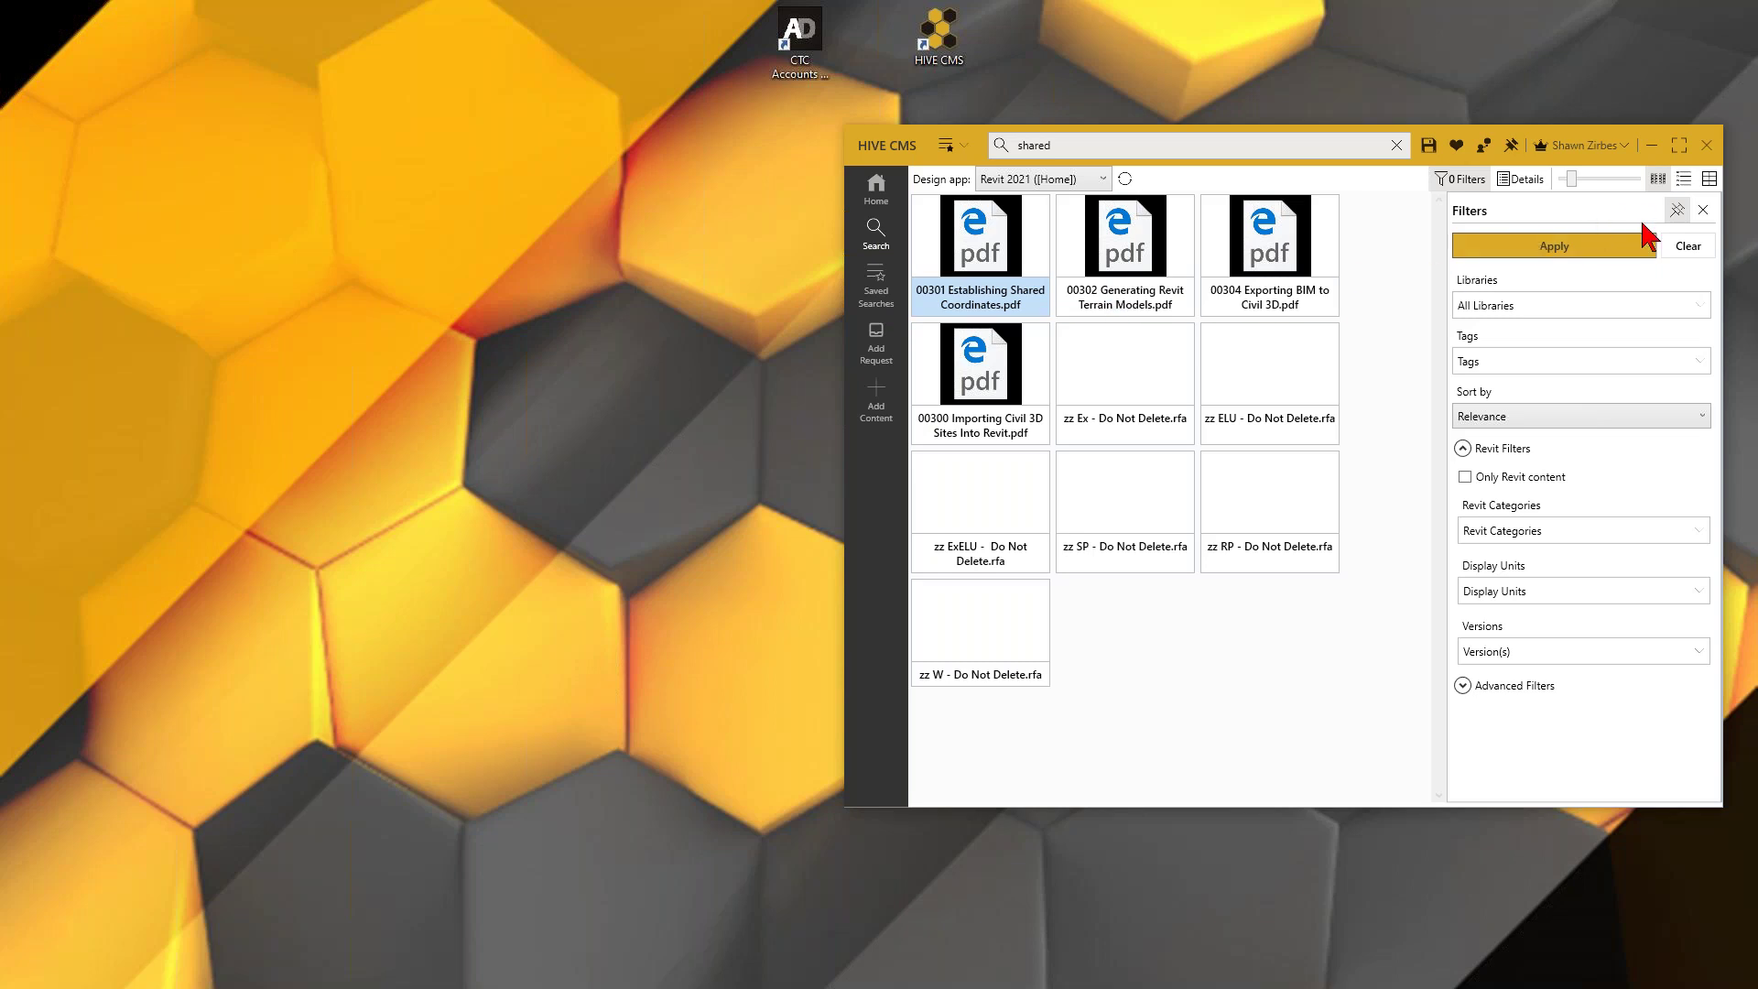
- Check the design app list so the 'shared' search targets Revit 2018 results
click(1059, 180)
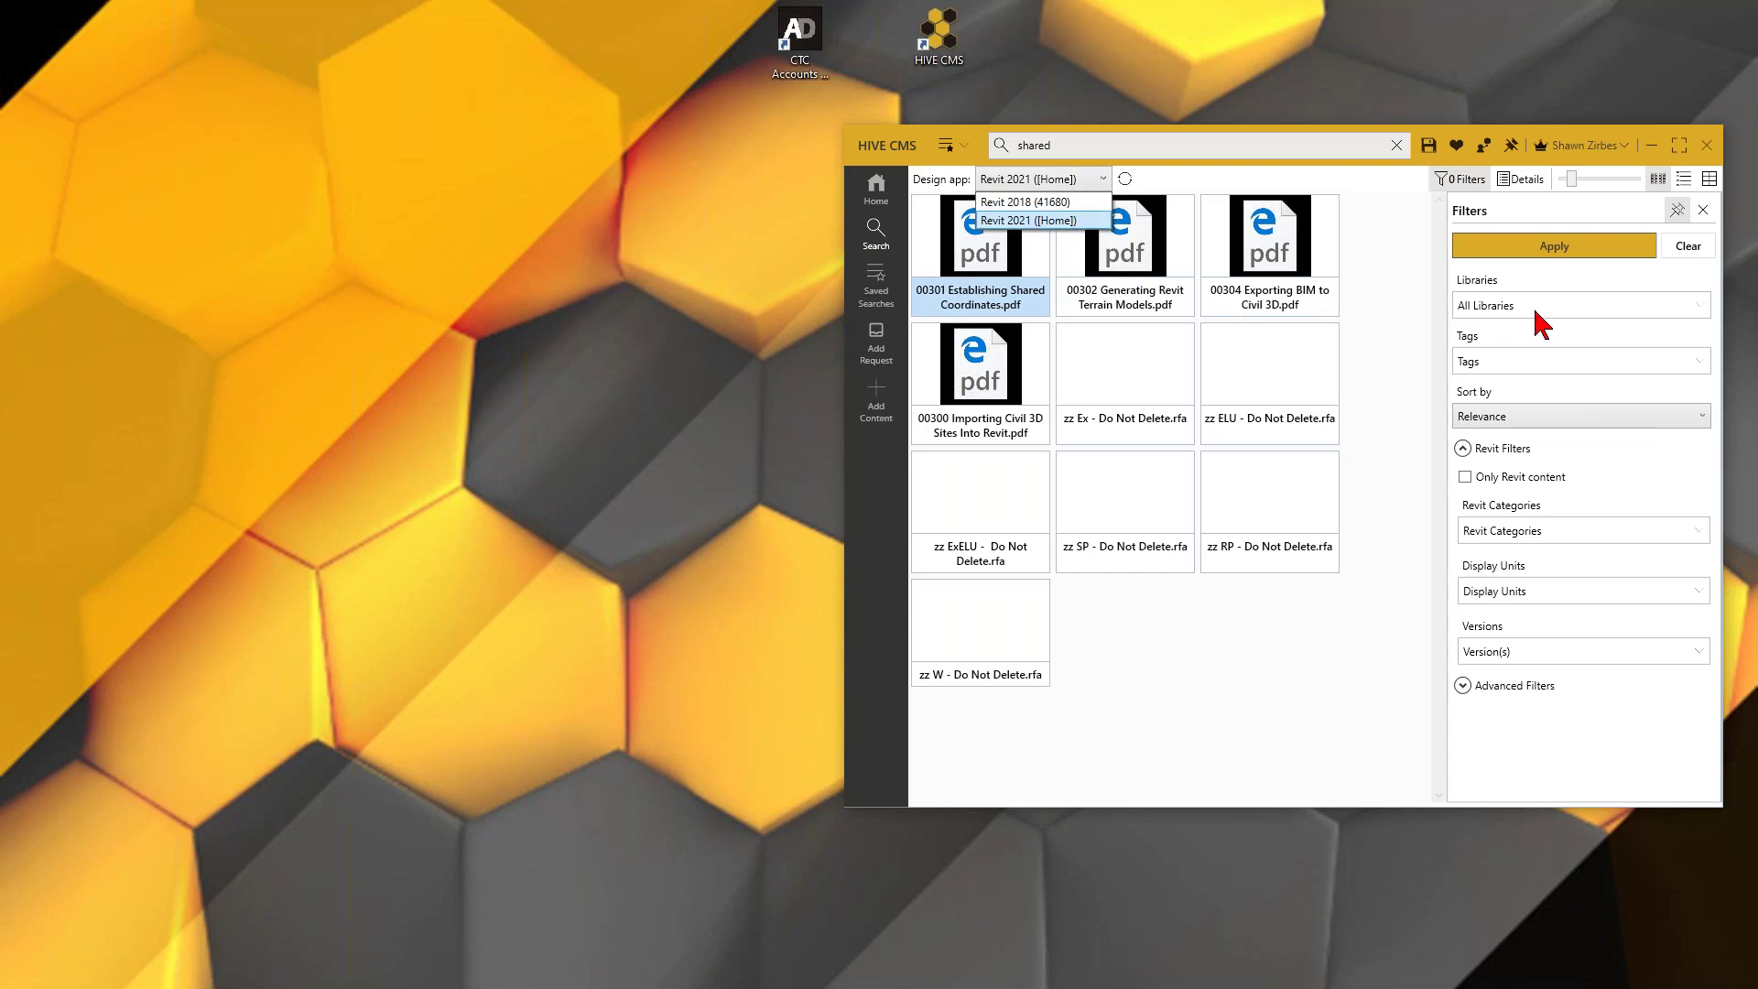
click(1684, 257)
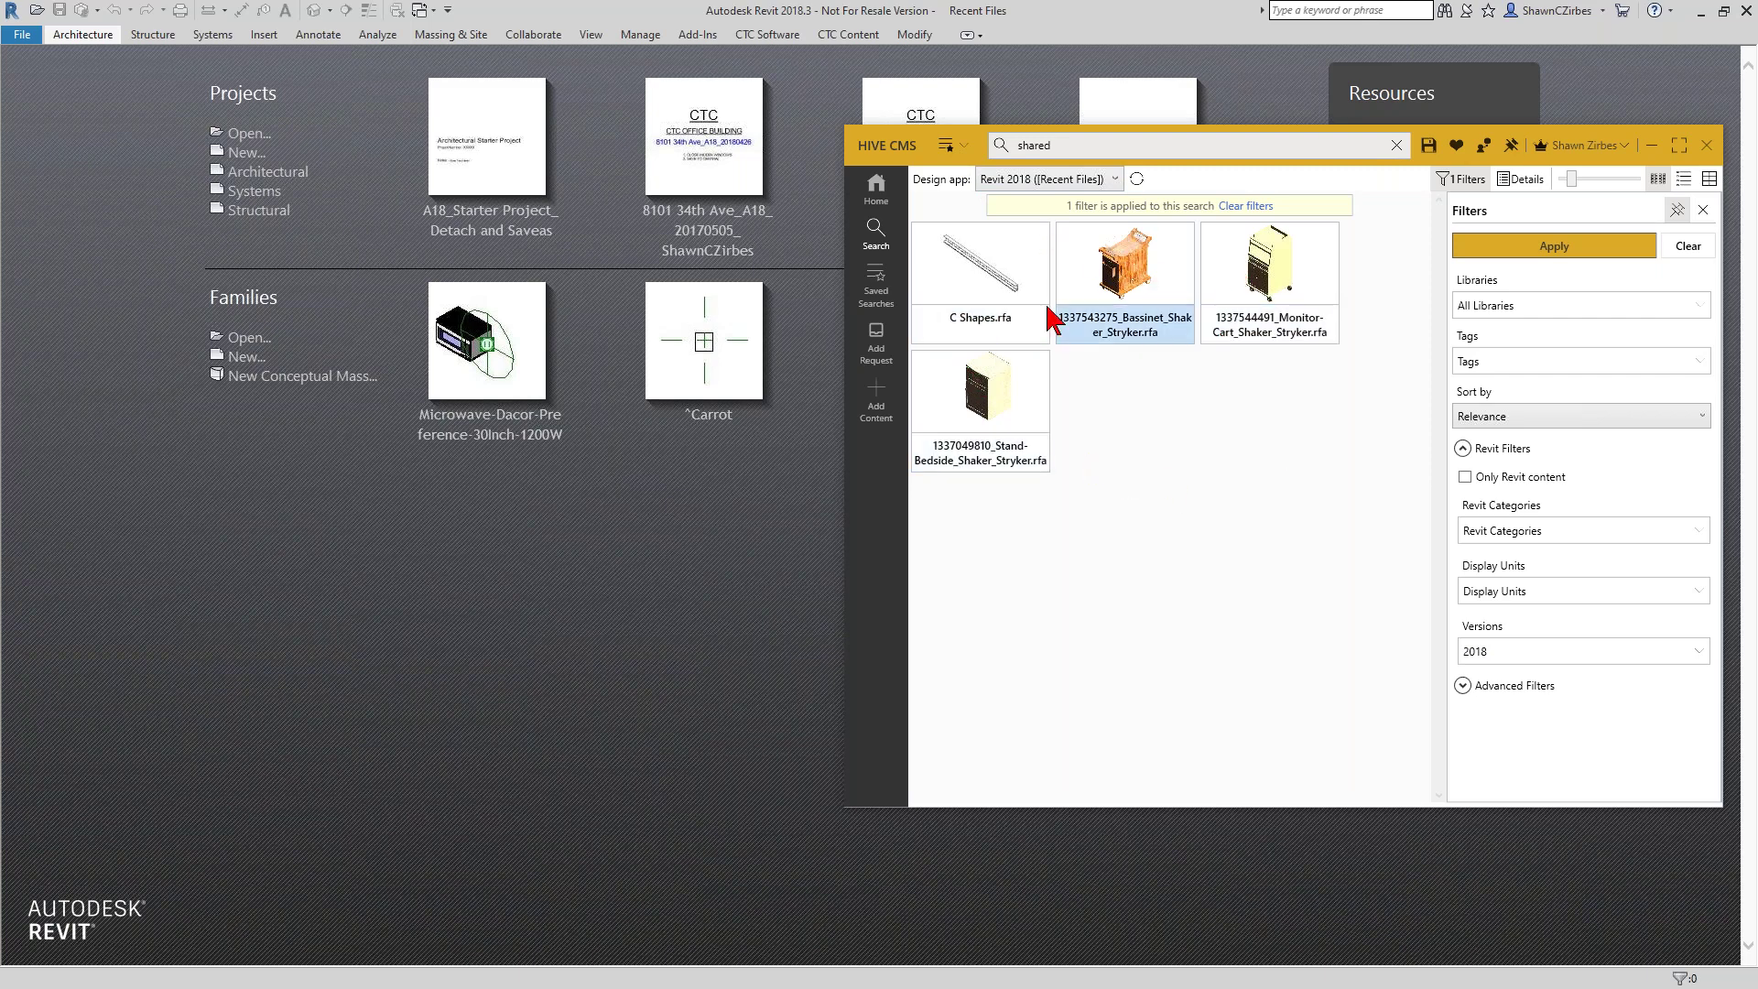
- Go back to the Home page and select the 'shared' search term
click(876, 188)
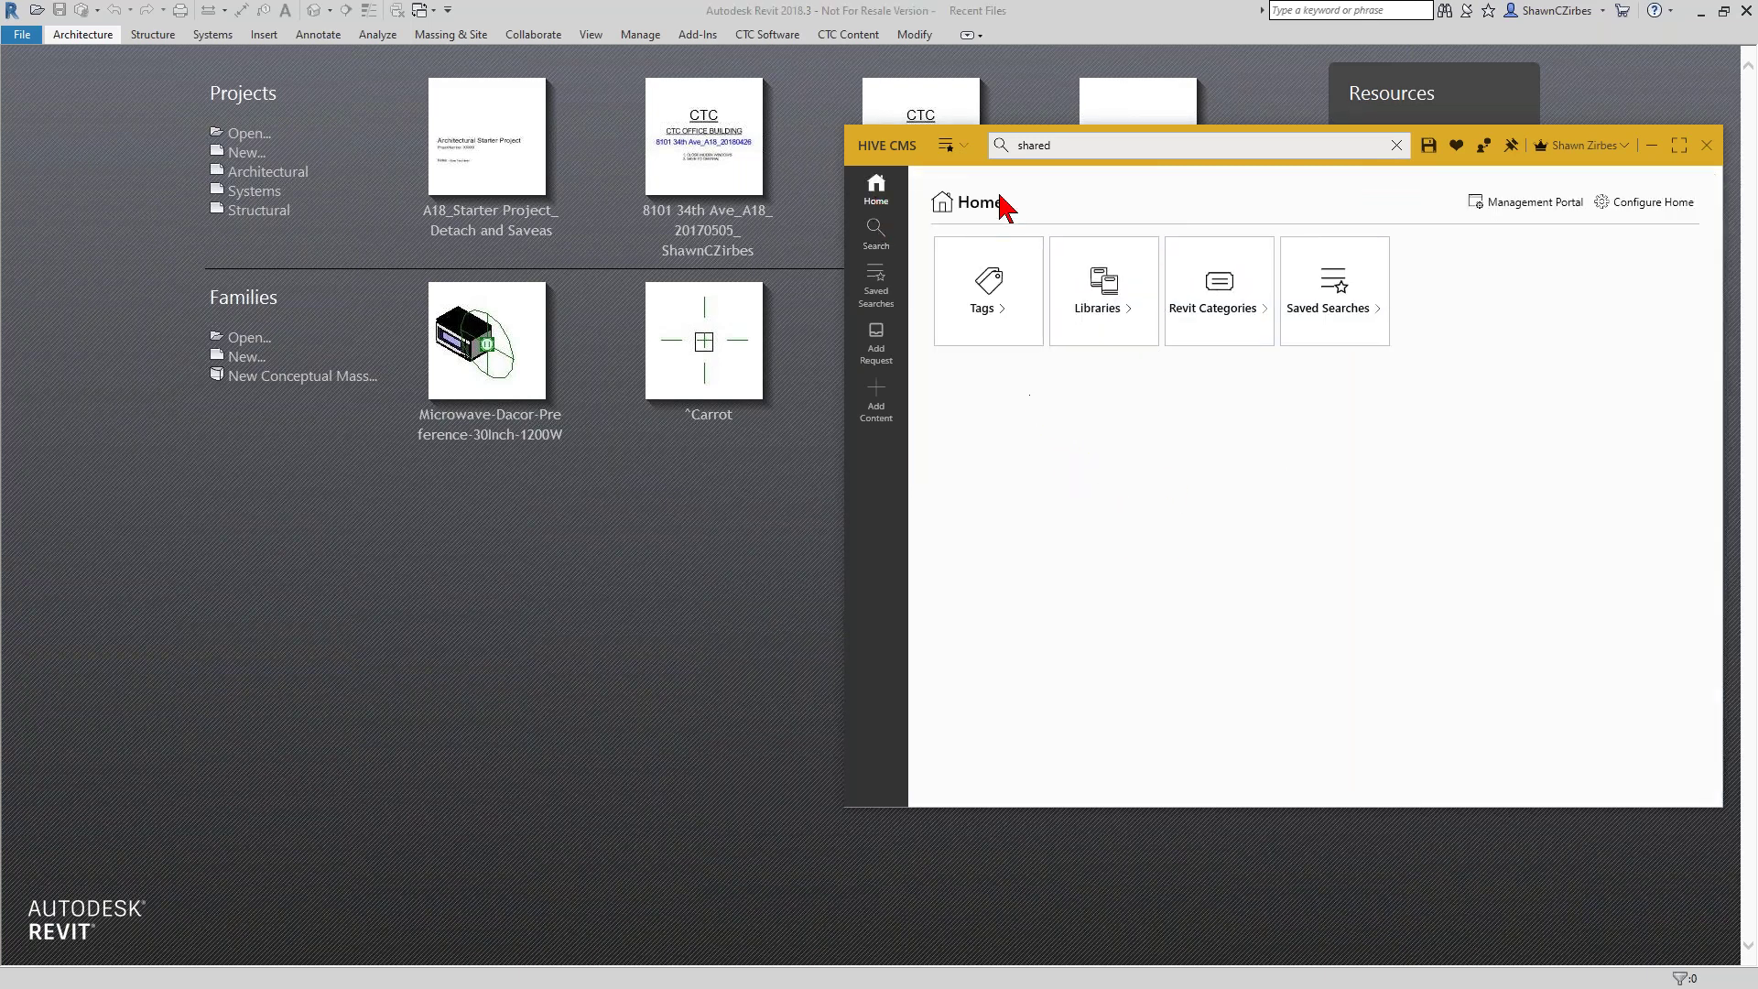
drag(1068, 144, 984, 147)
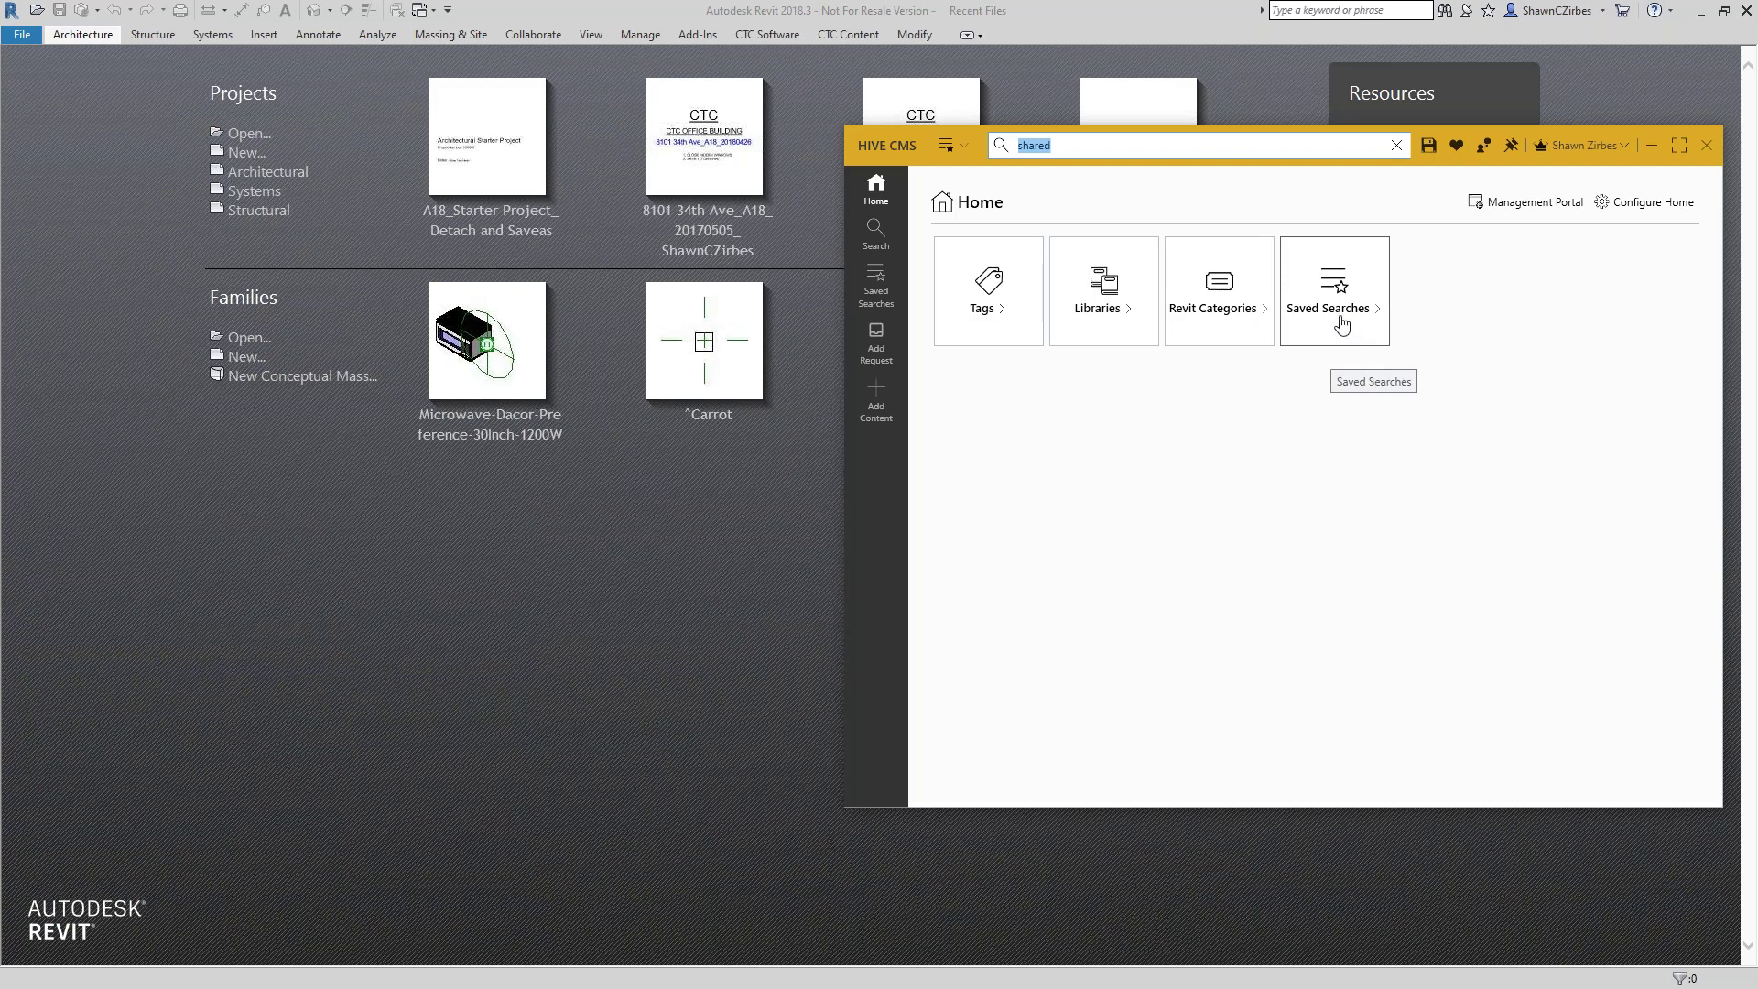
- Return to the 'shared' Revit 2018 results and browse the saved searches list
click(874, 236)
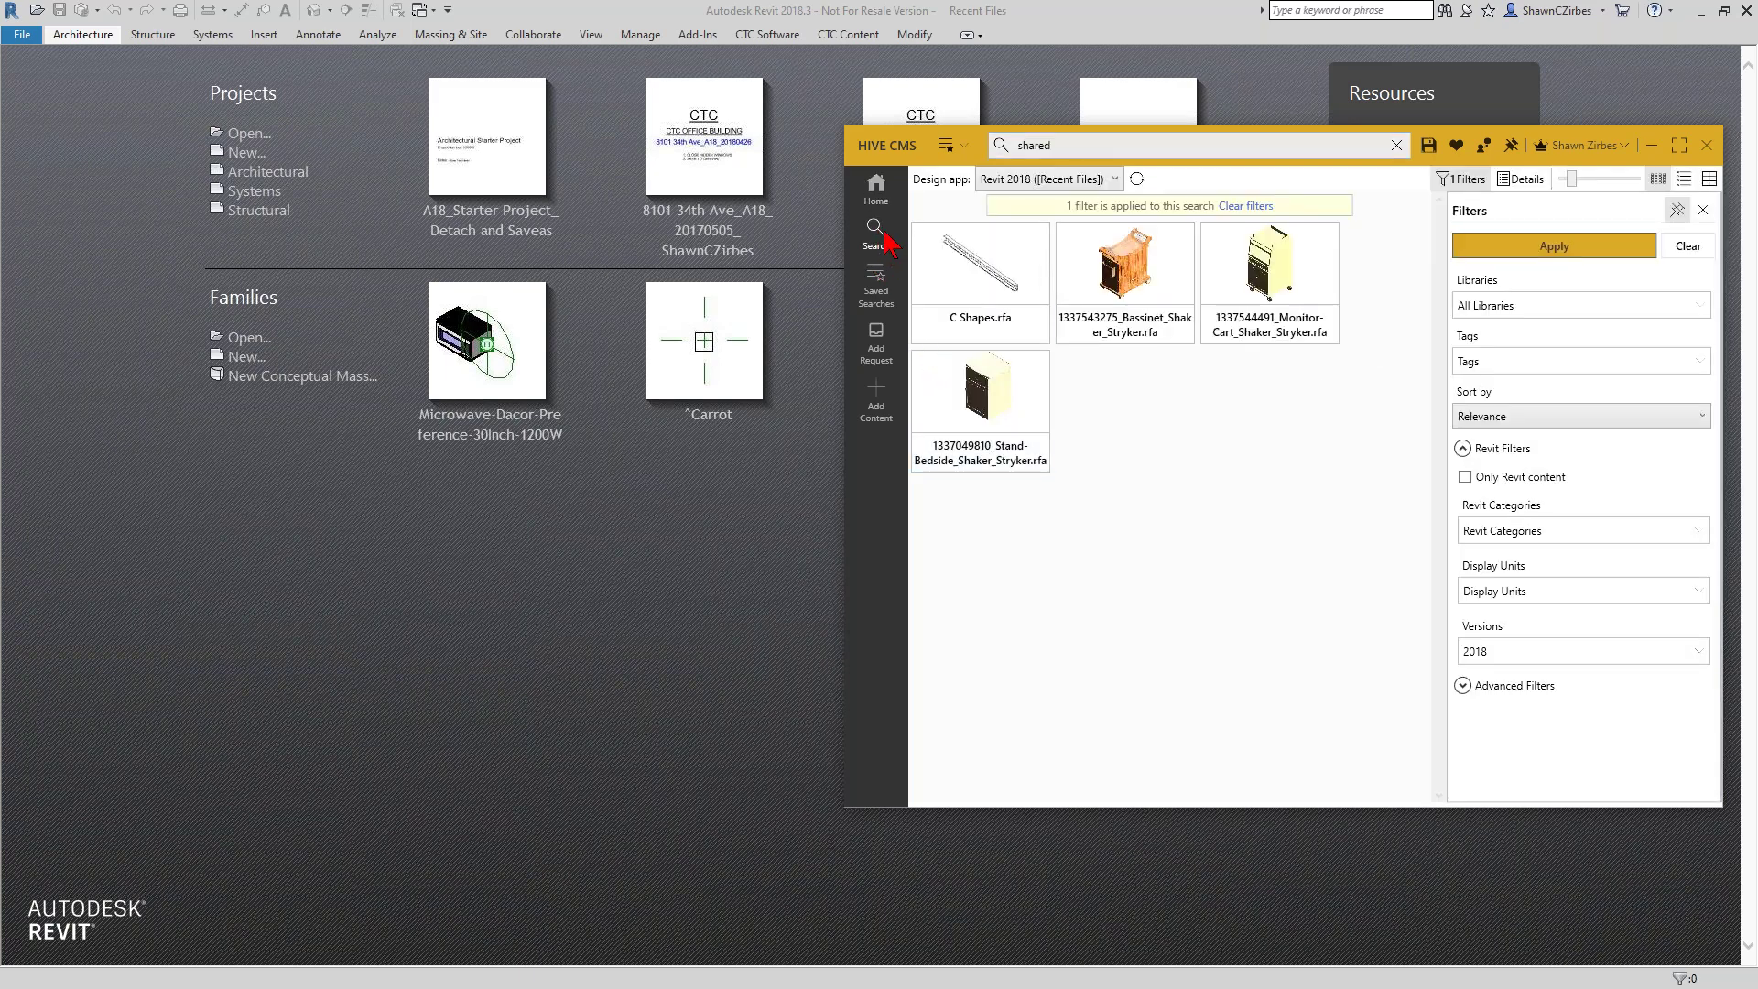
click(956, 145)
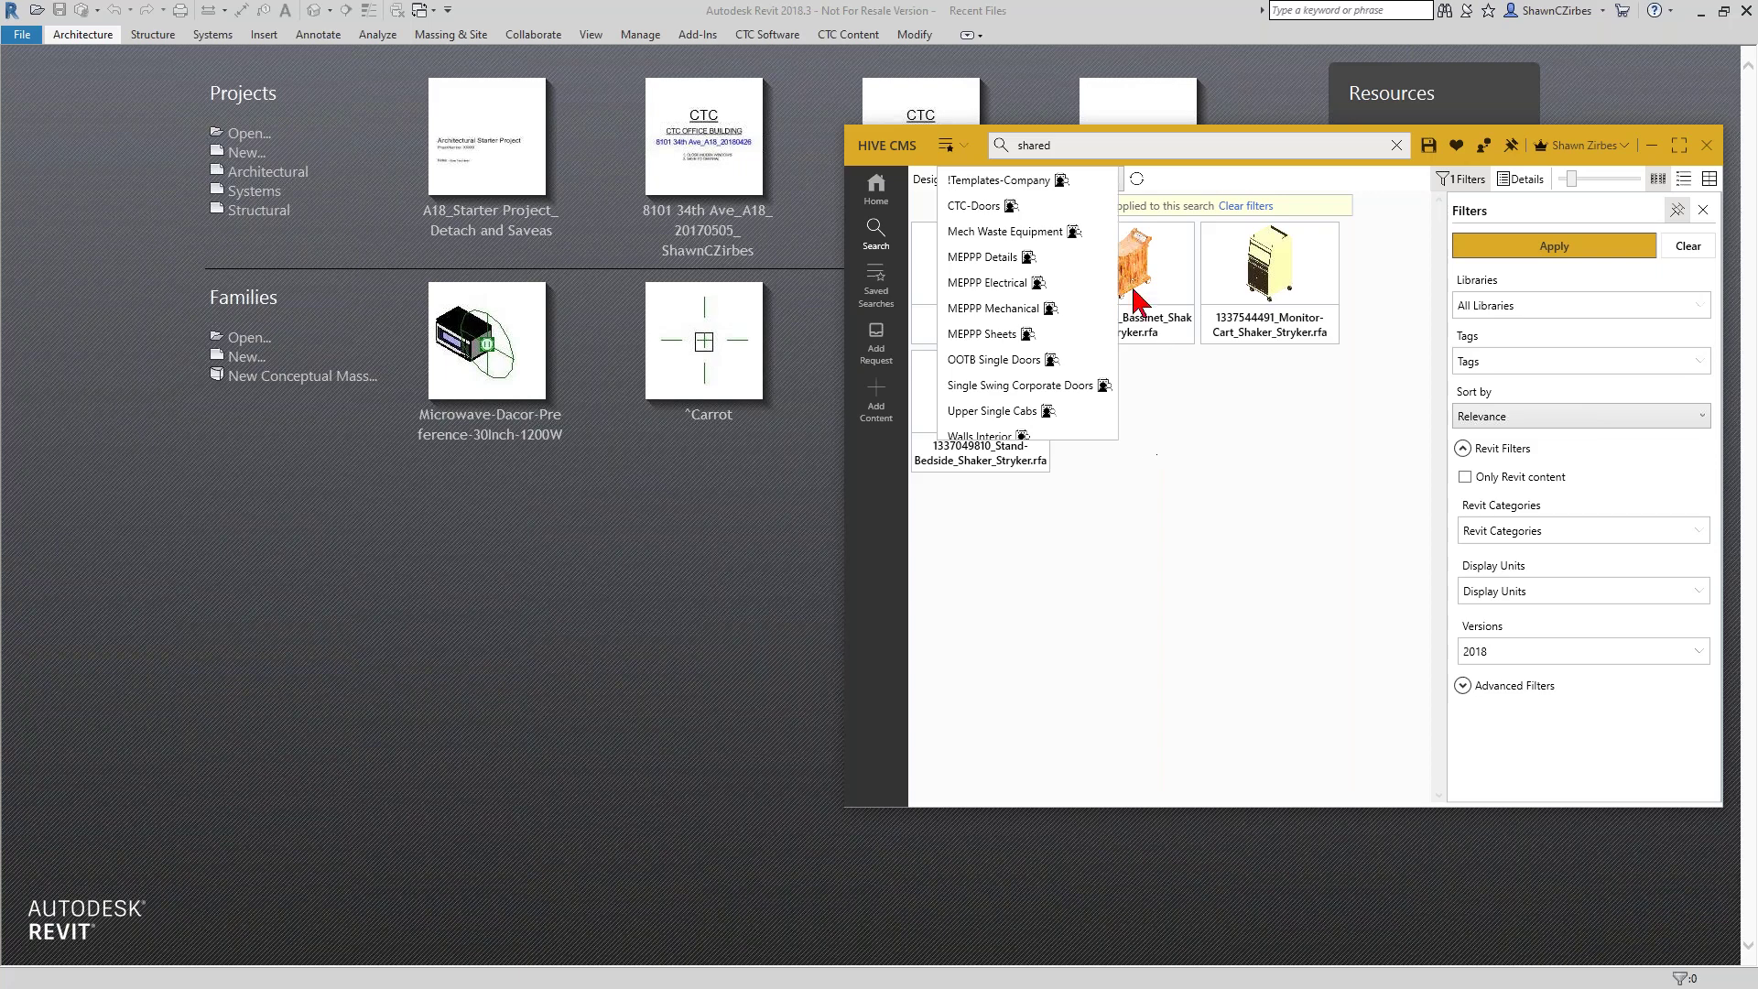
click(1021, 146)
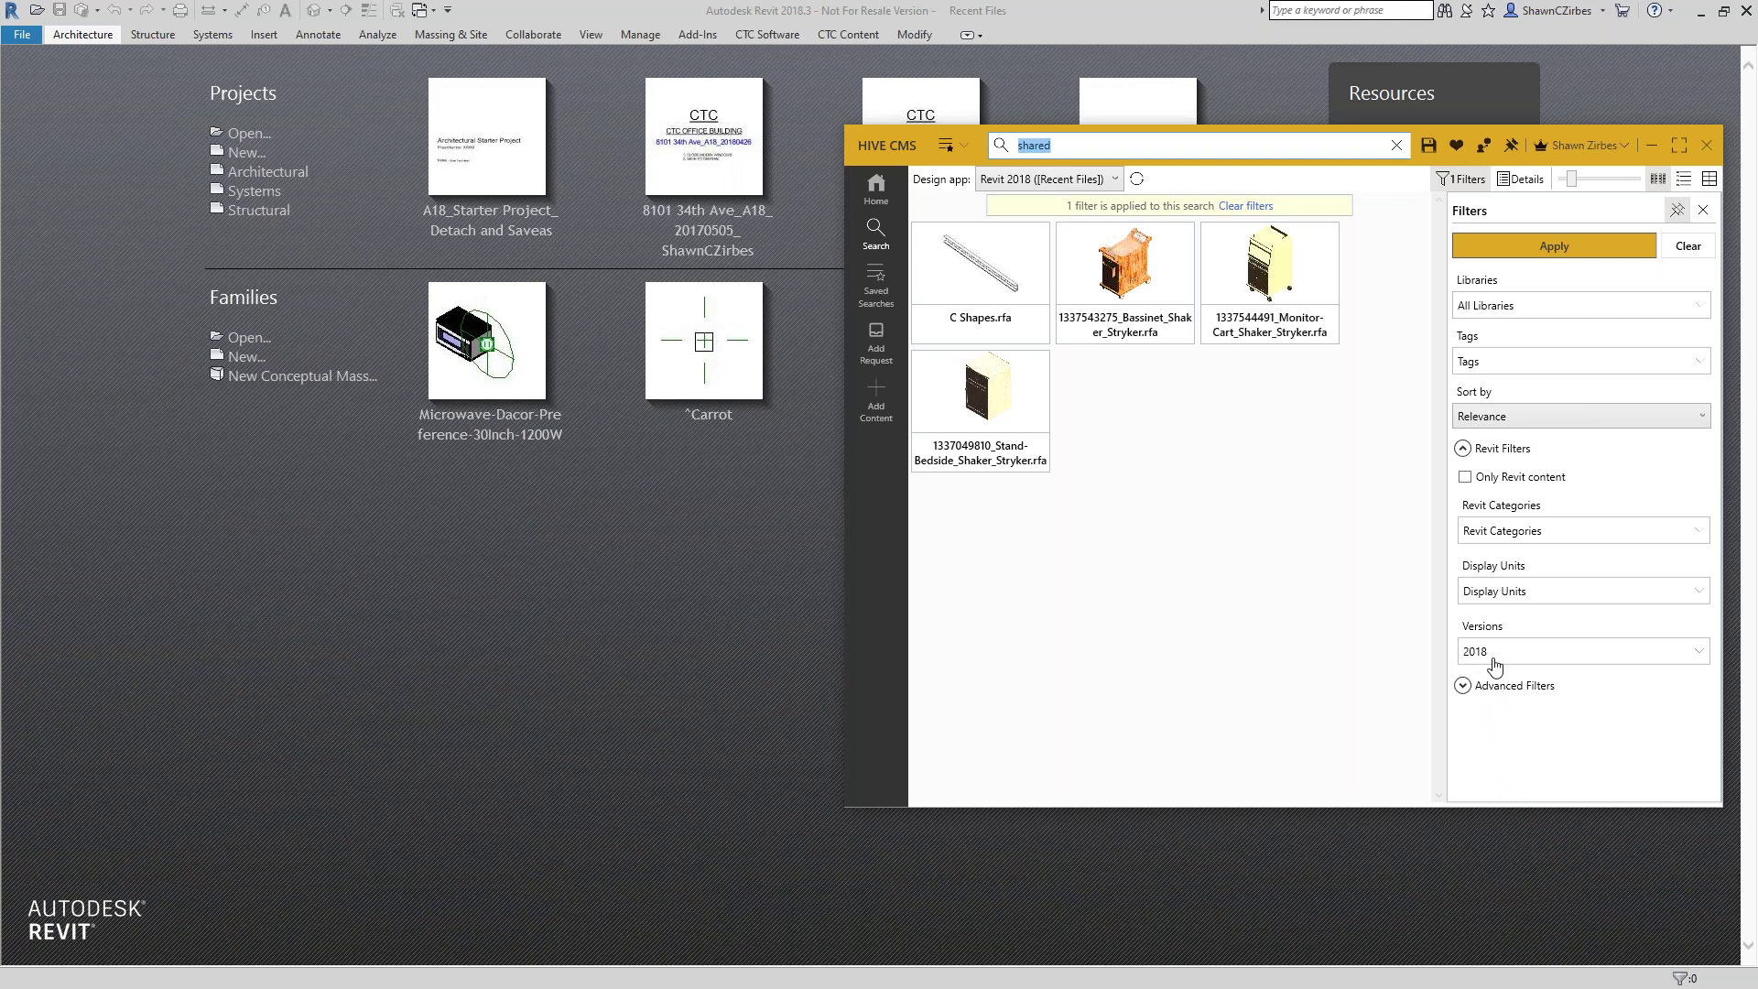
click(1527, 533)
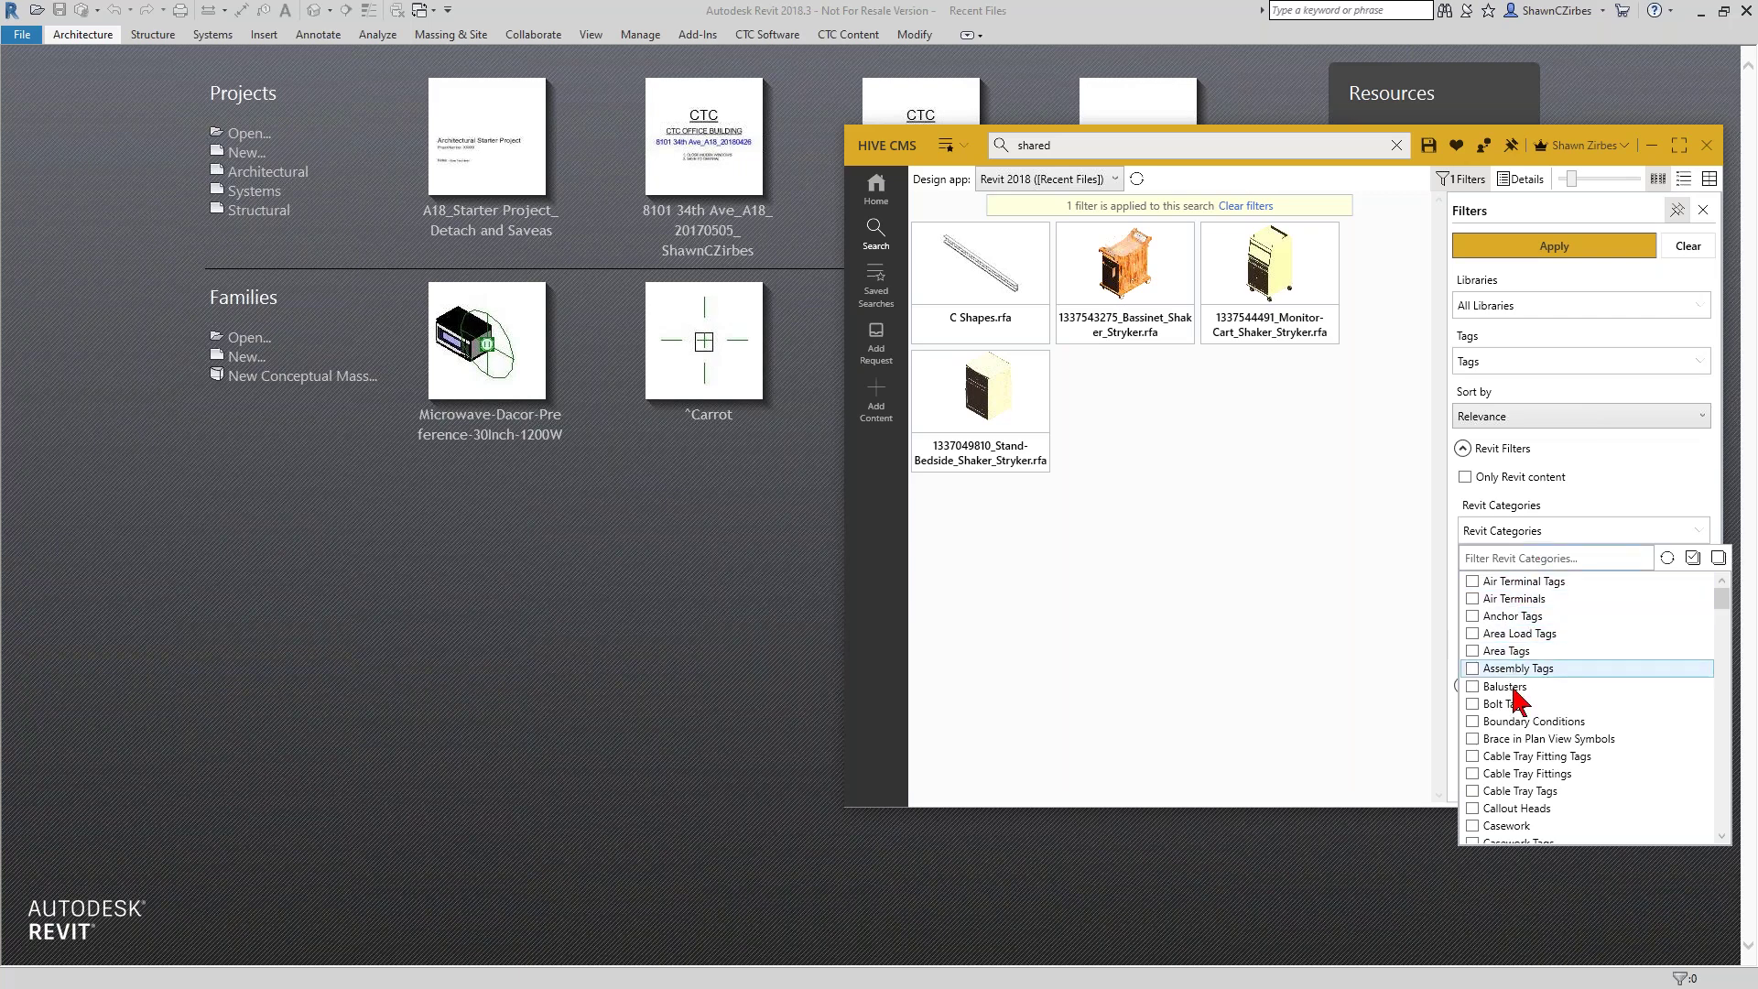
click(1588, 513)
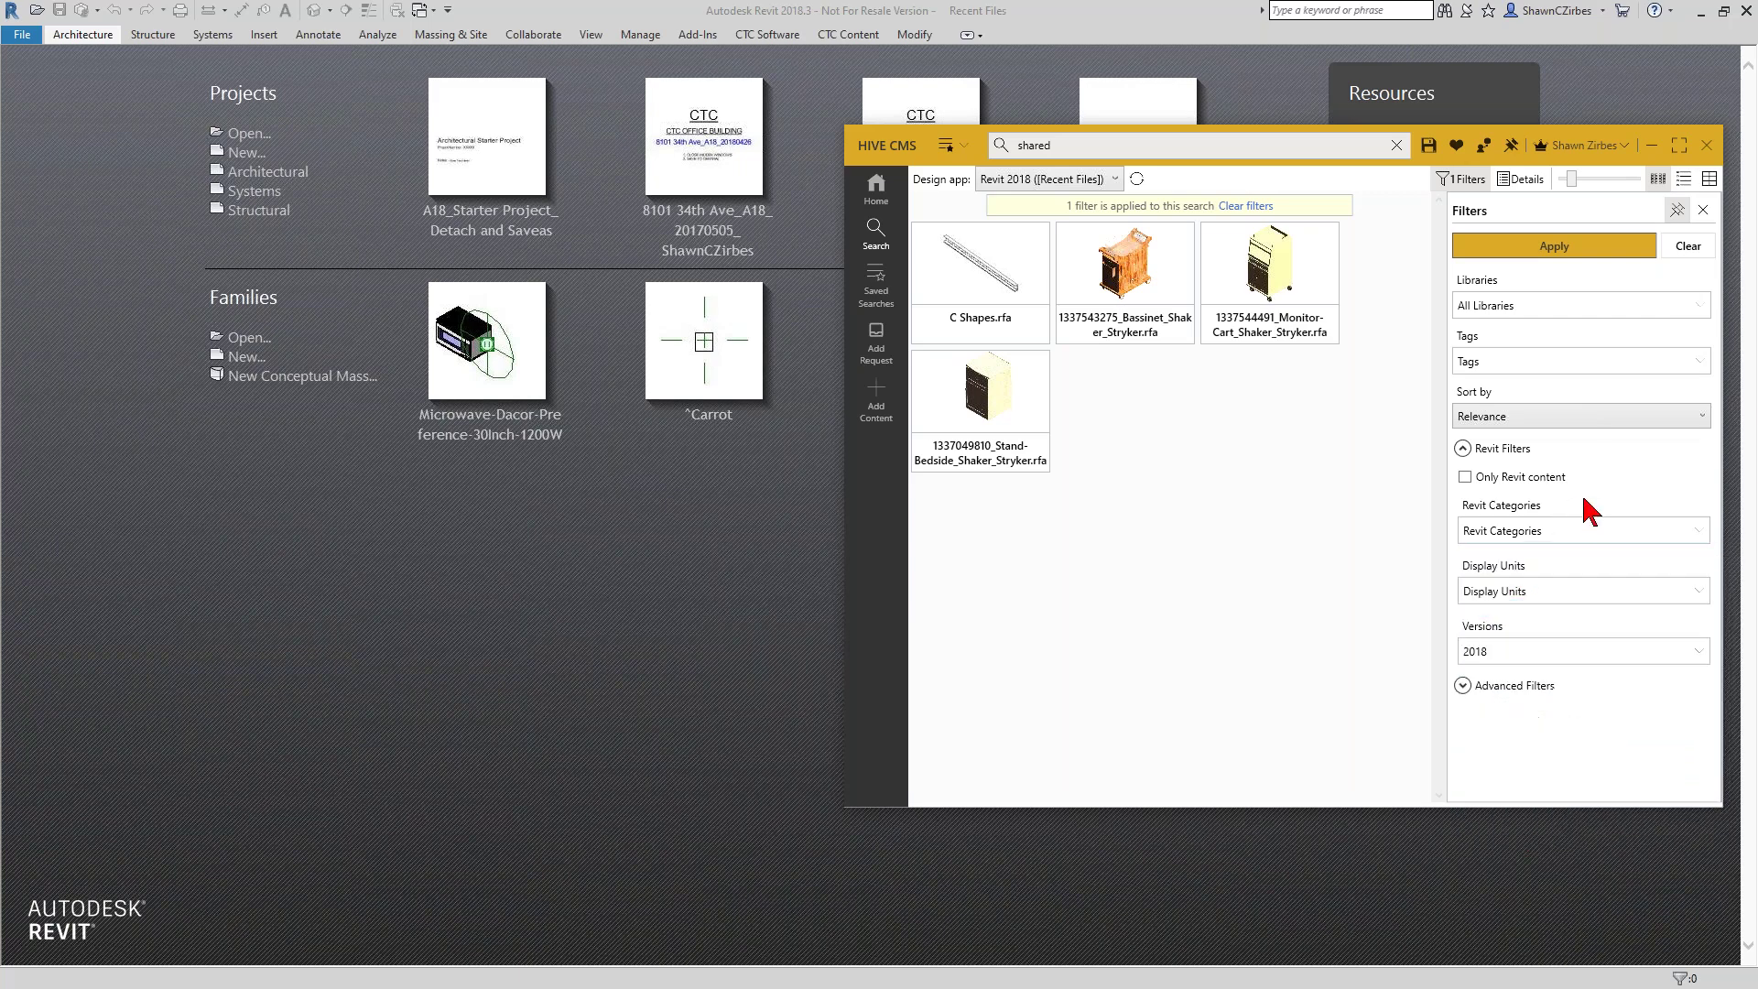
click(1494, 592)
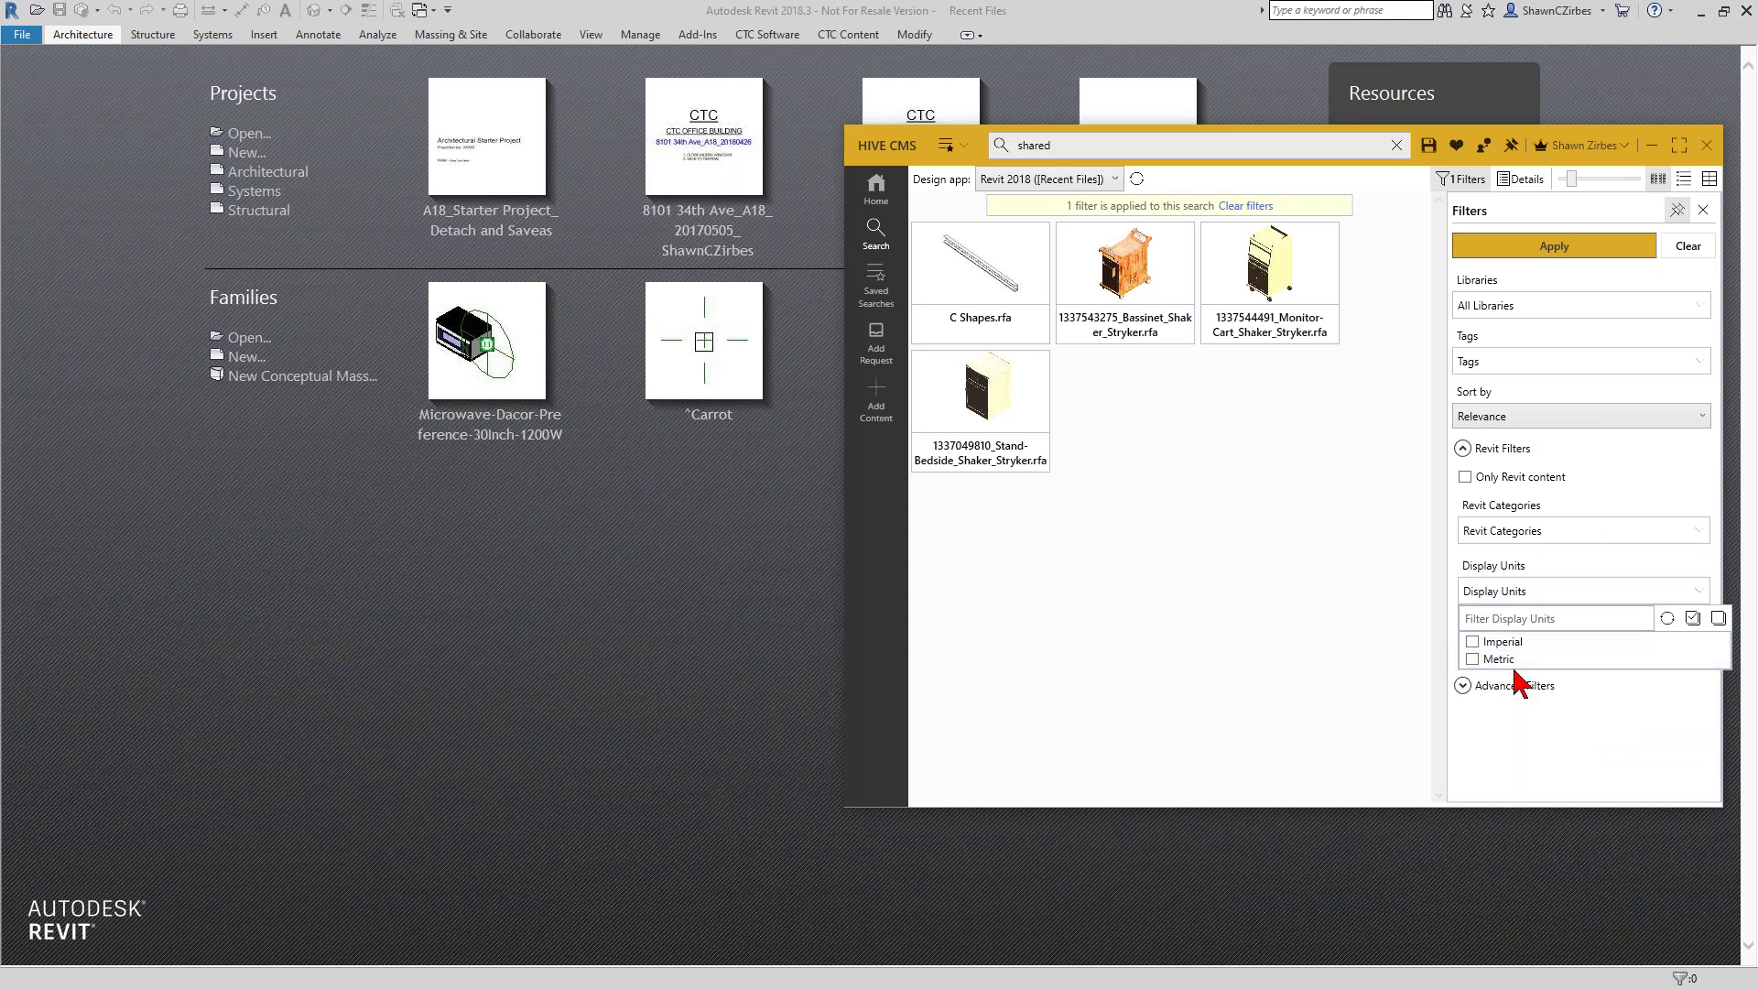
click(1523, 731)
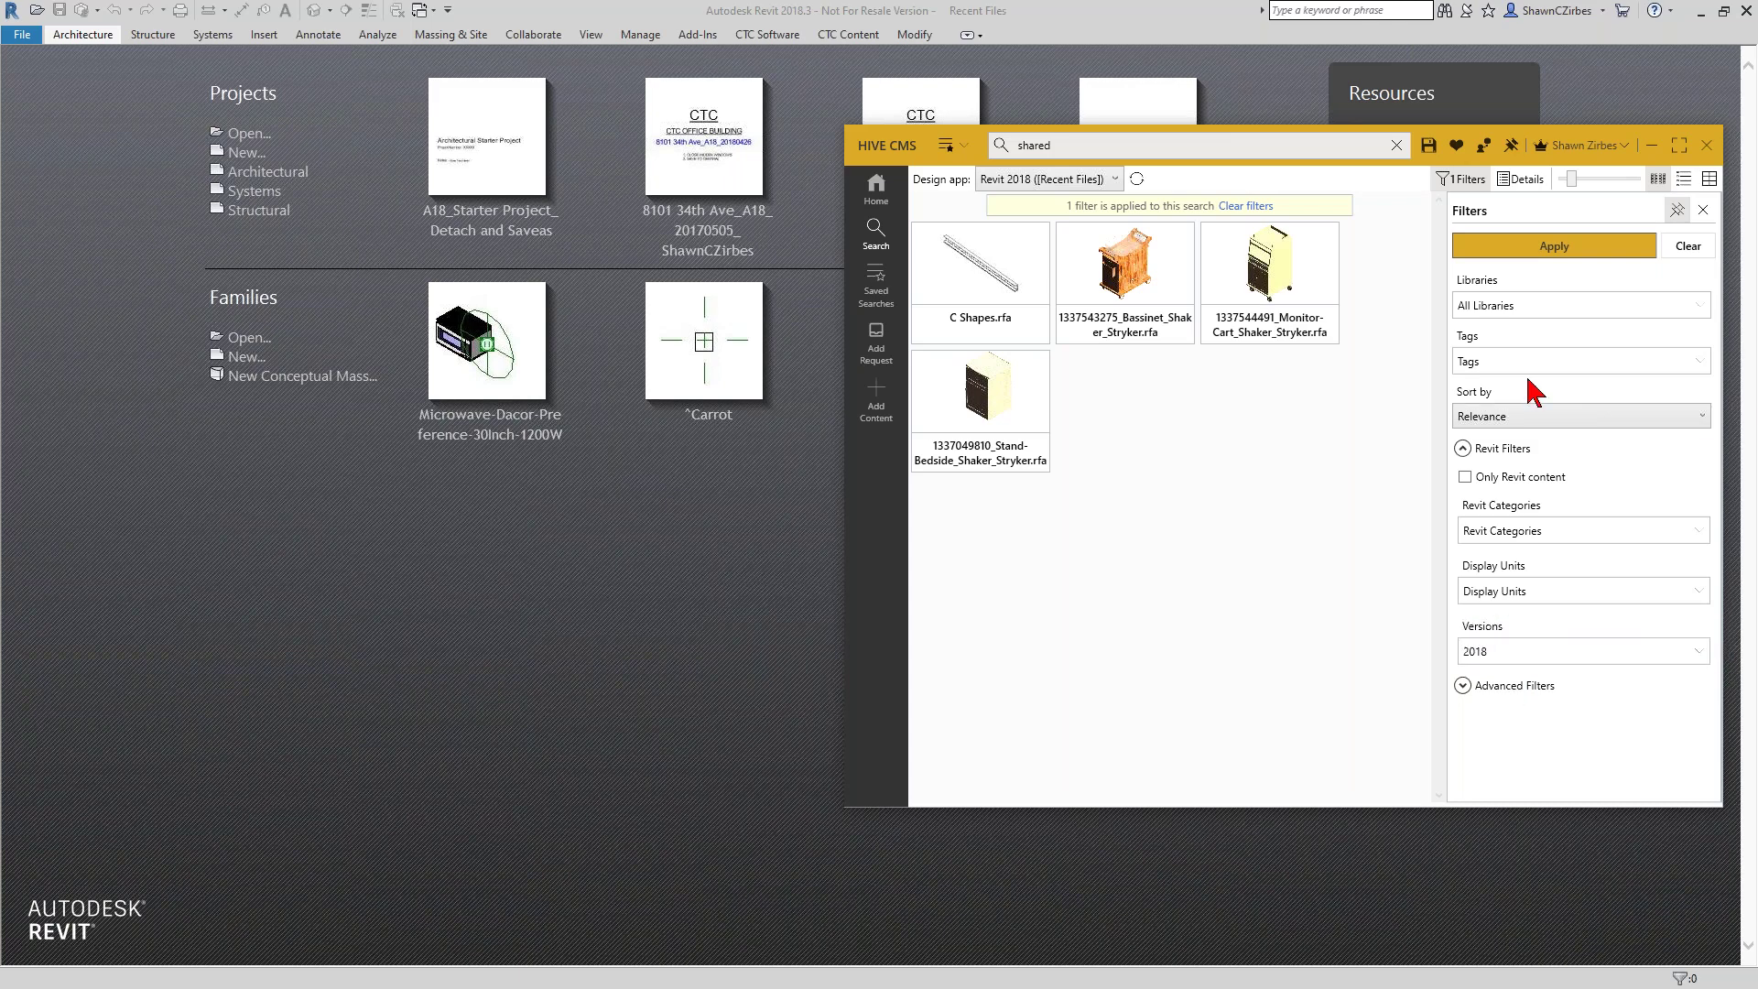
click(1516, 308)
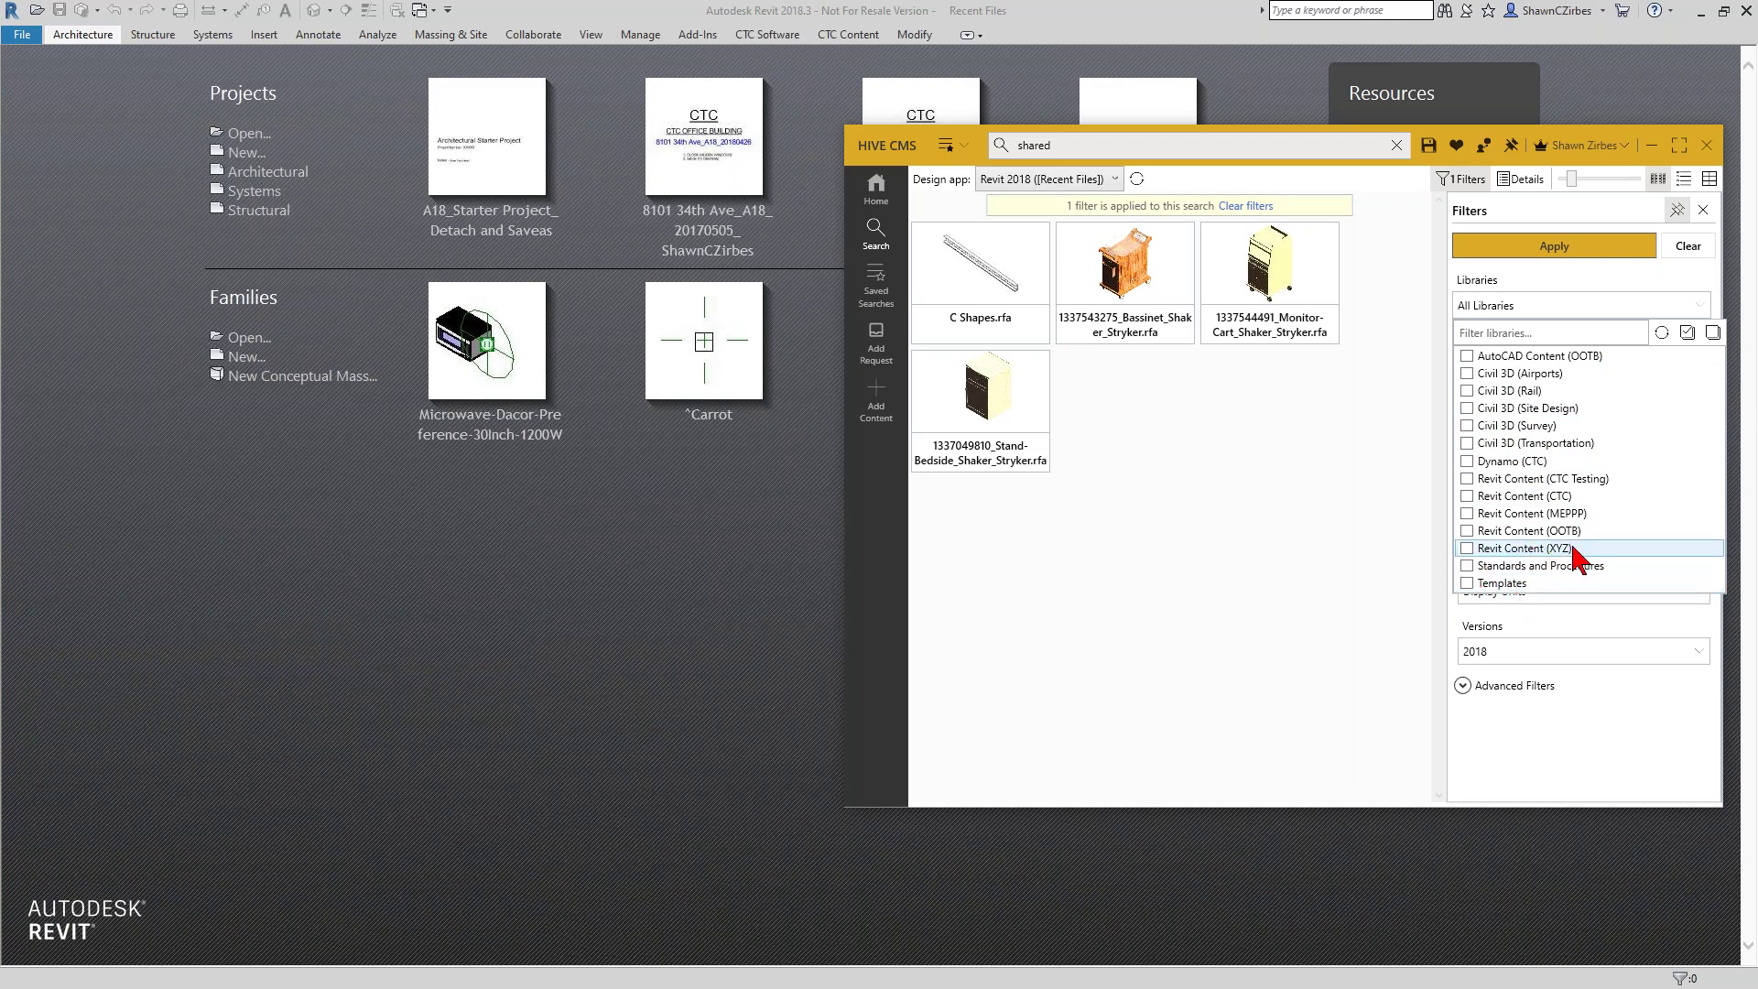
click(1466, 549)
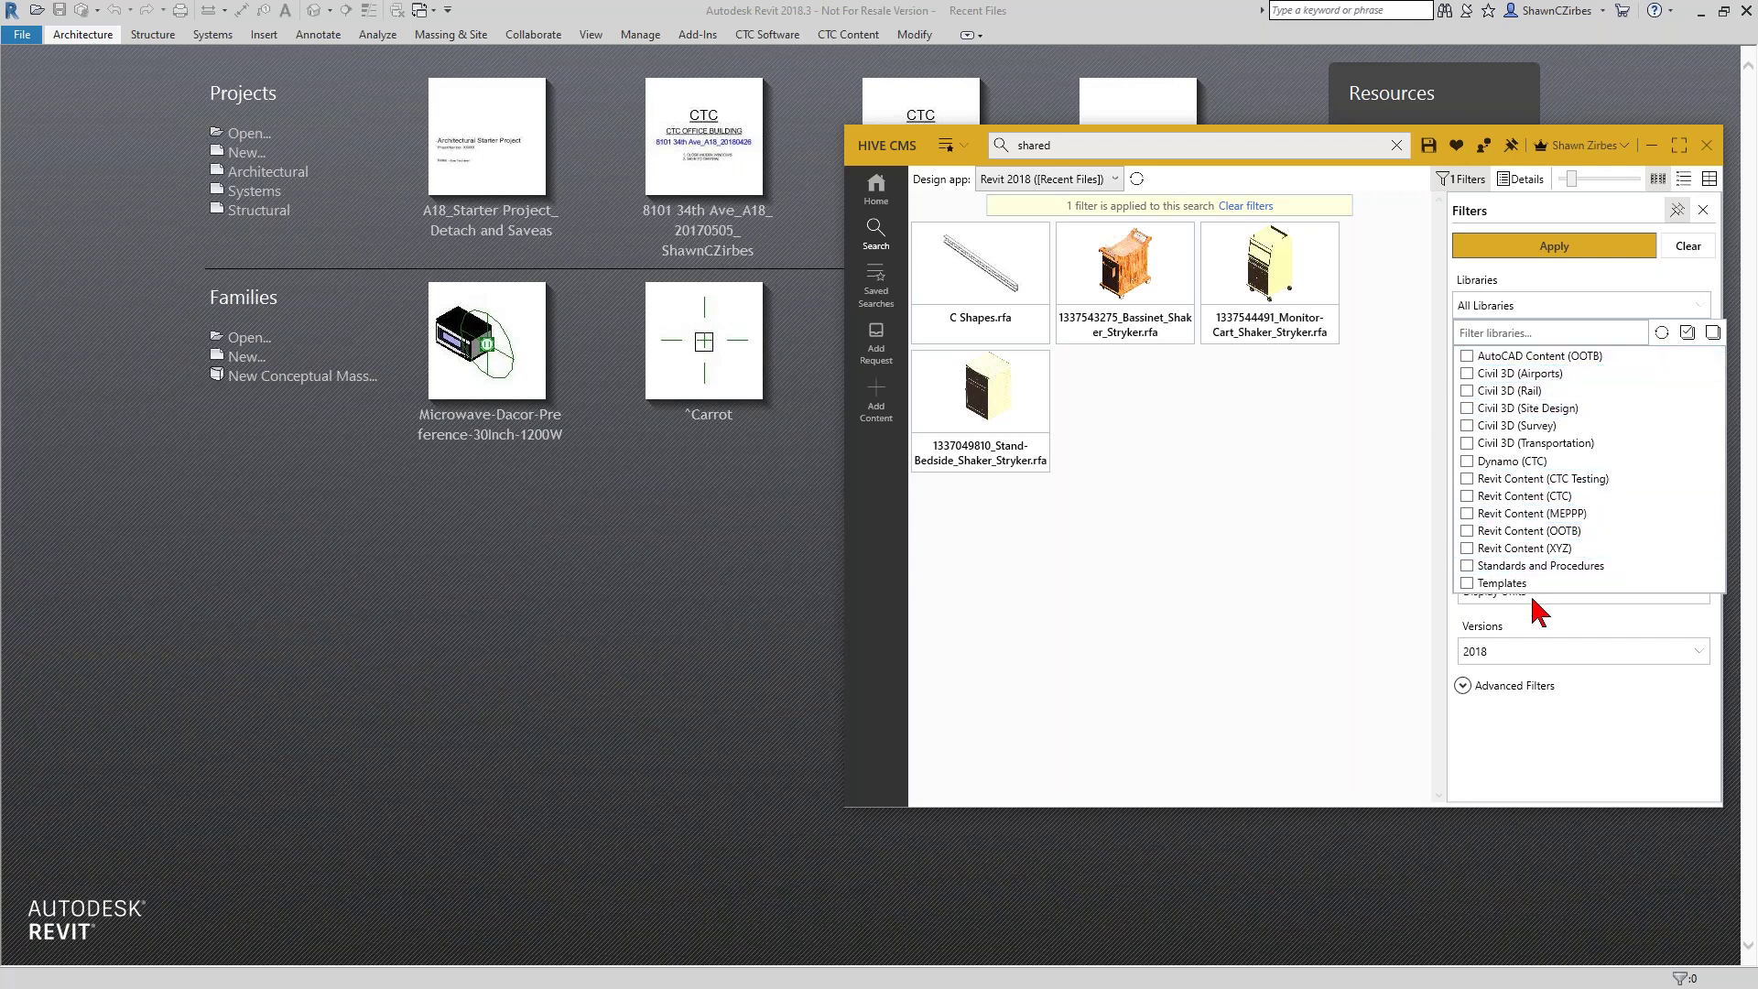
click(1536, 735)
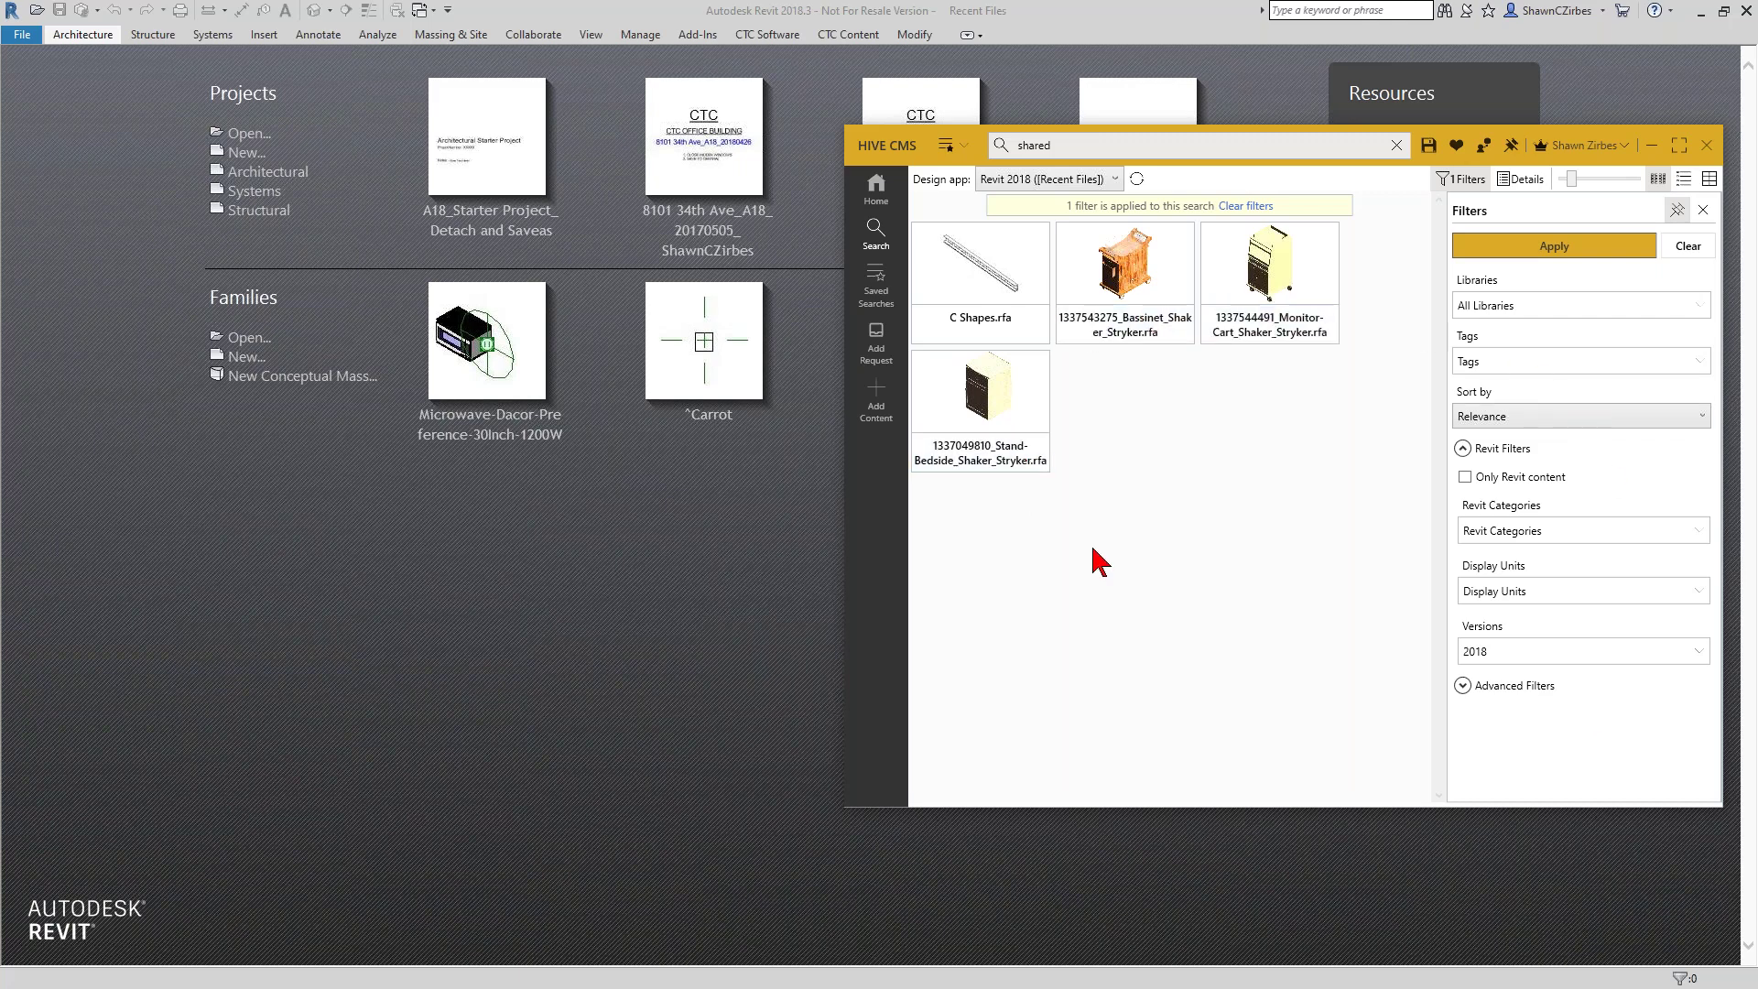
click(1520, 306)
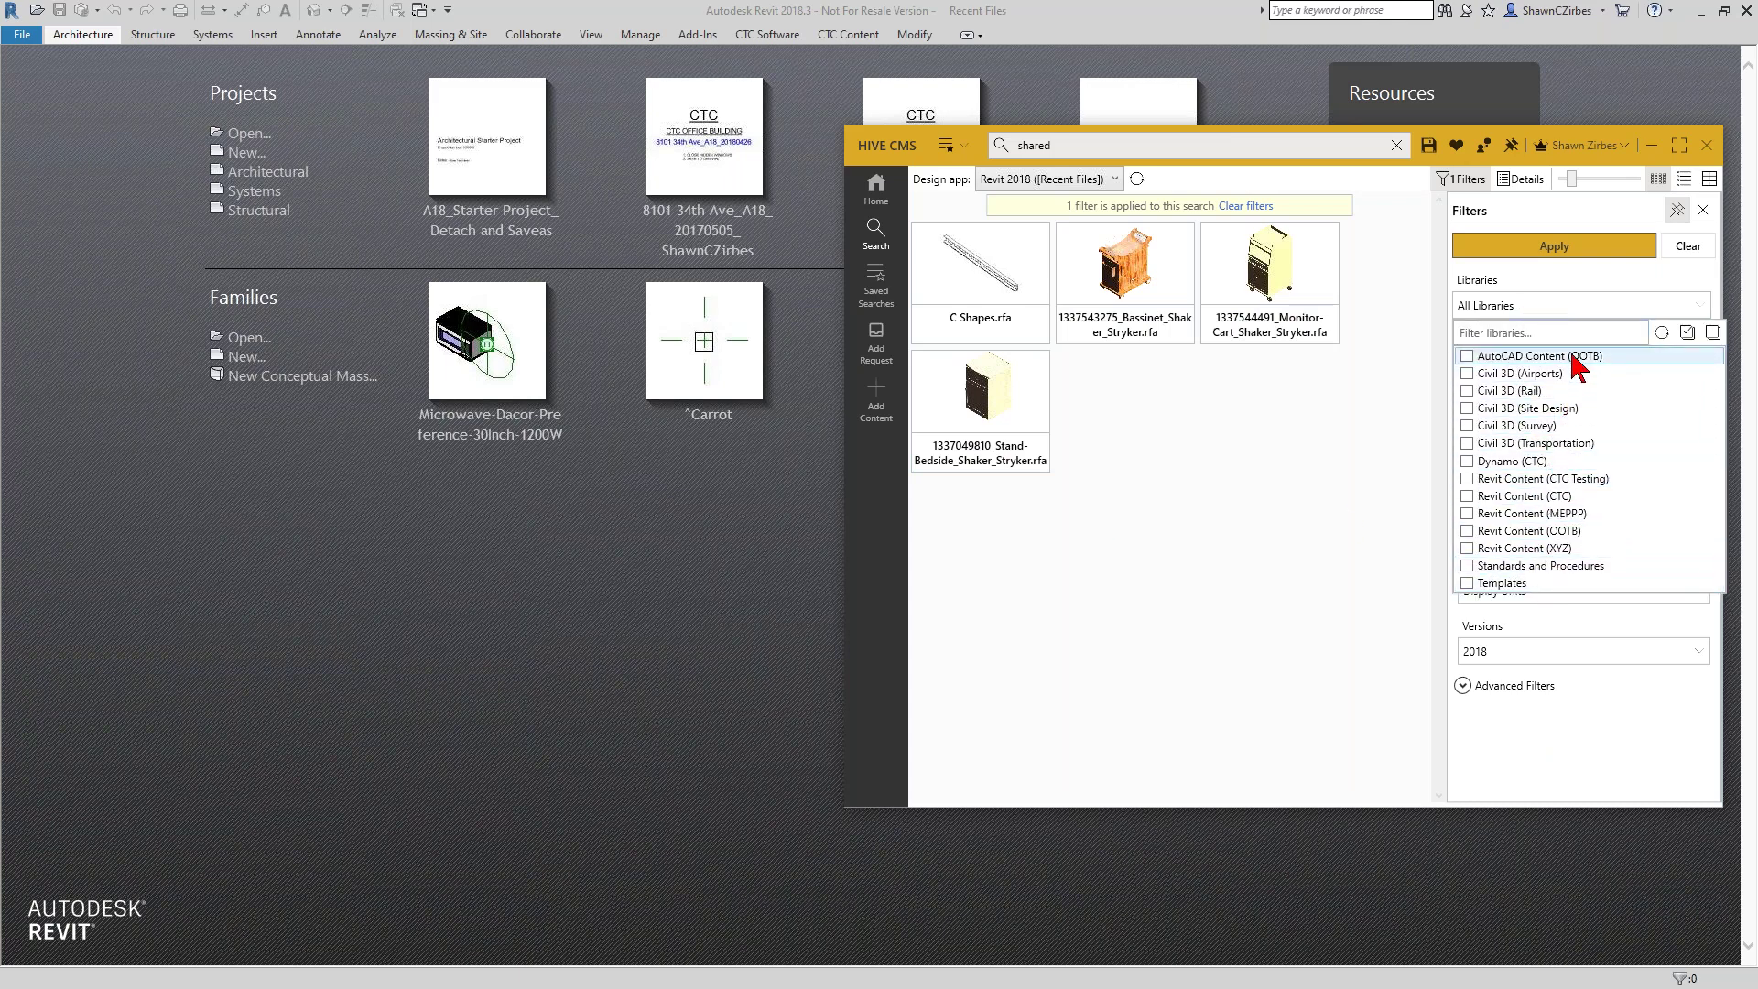
click(1364, 420)
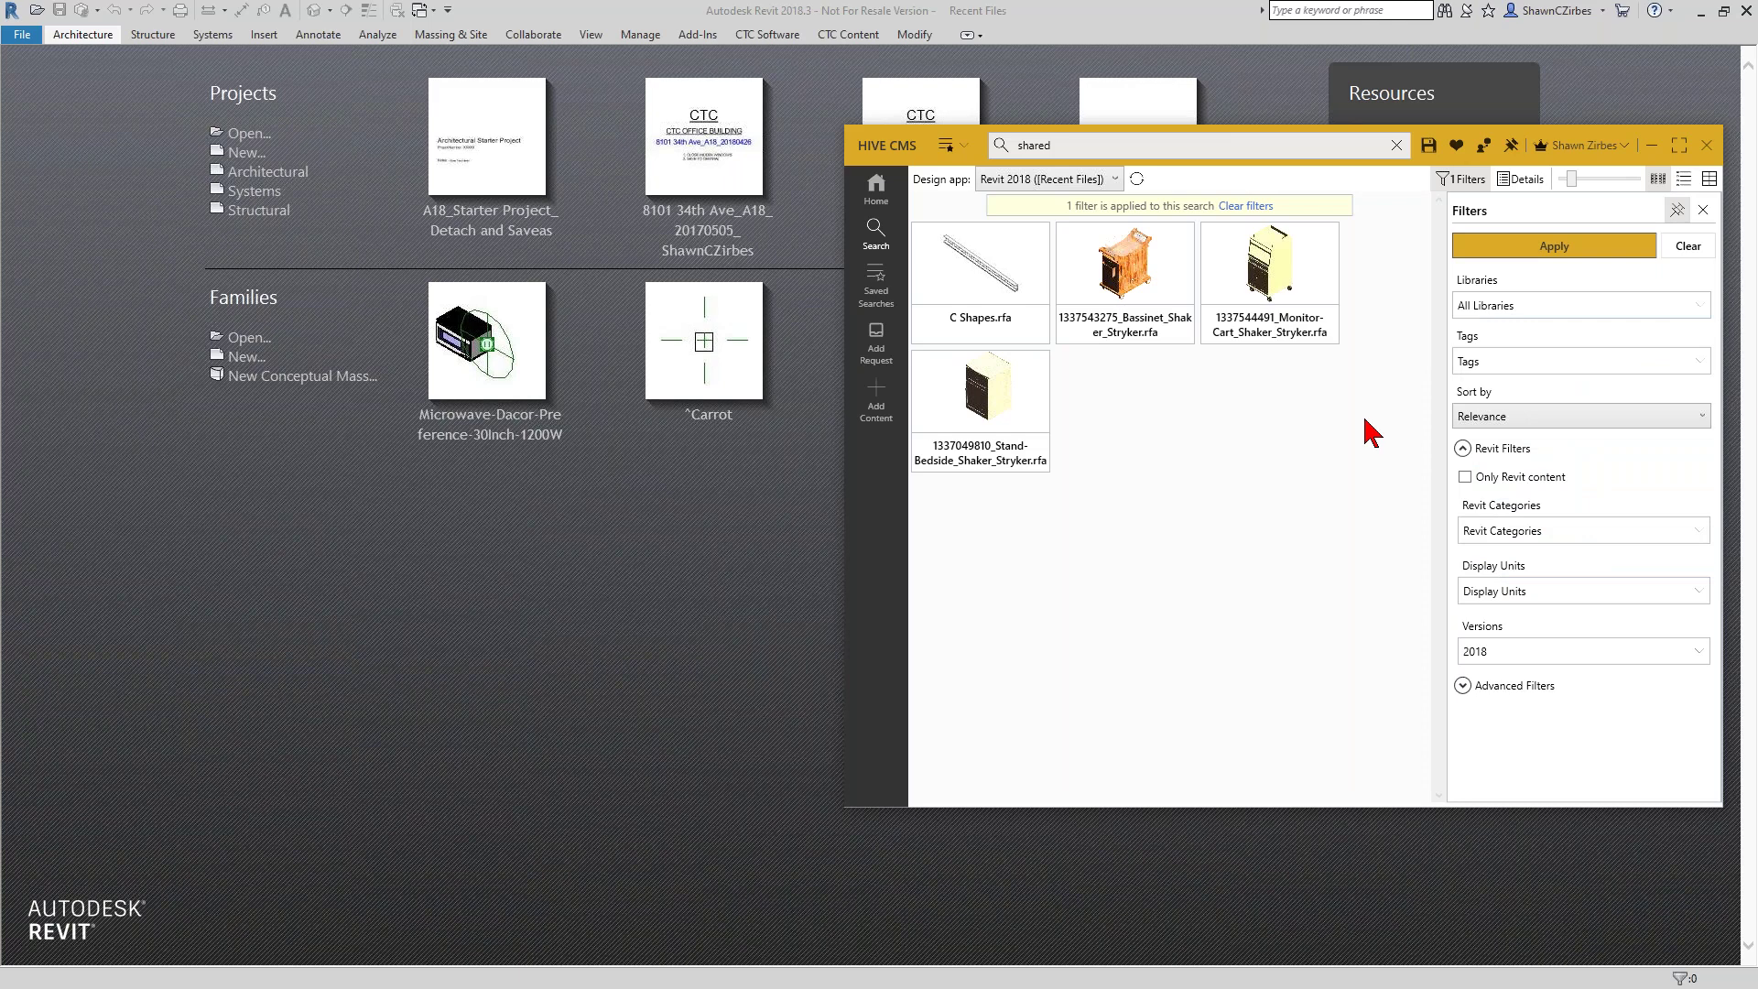
- Load the !Templates-Company saved search, listing the A18_Starter Project template
click(952, 146)
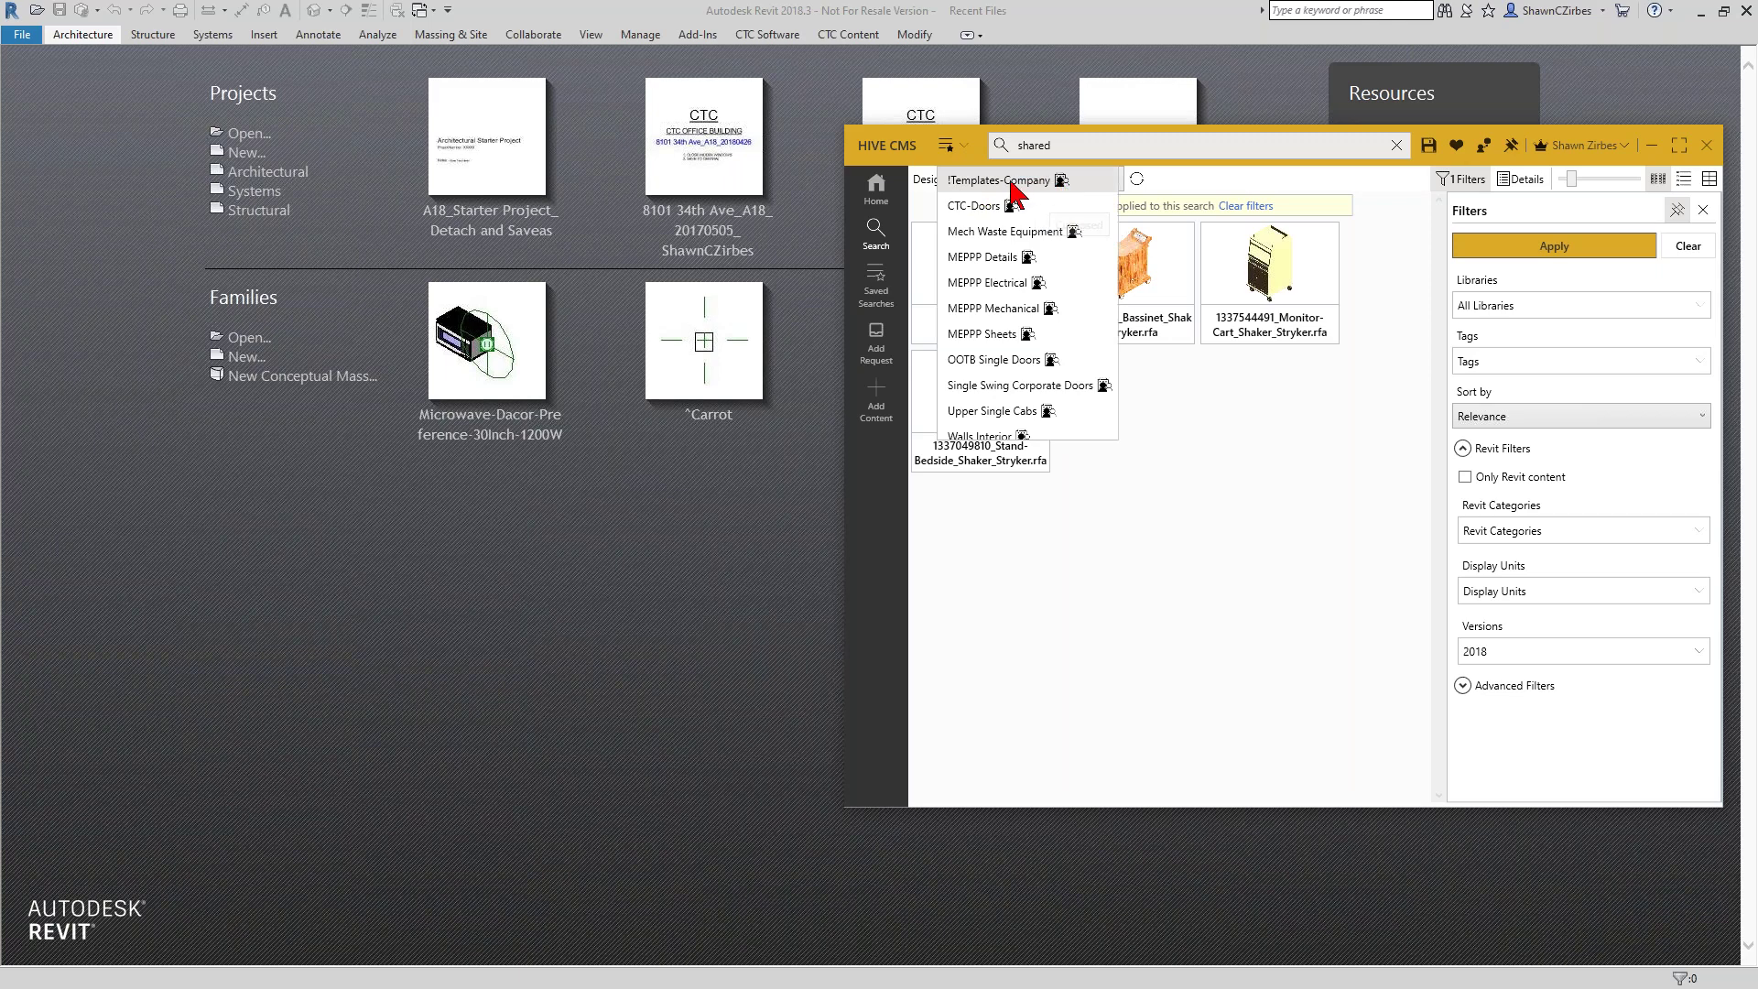
click(1064, 186)
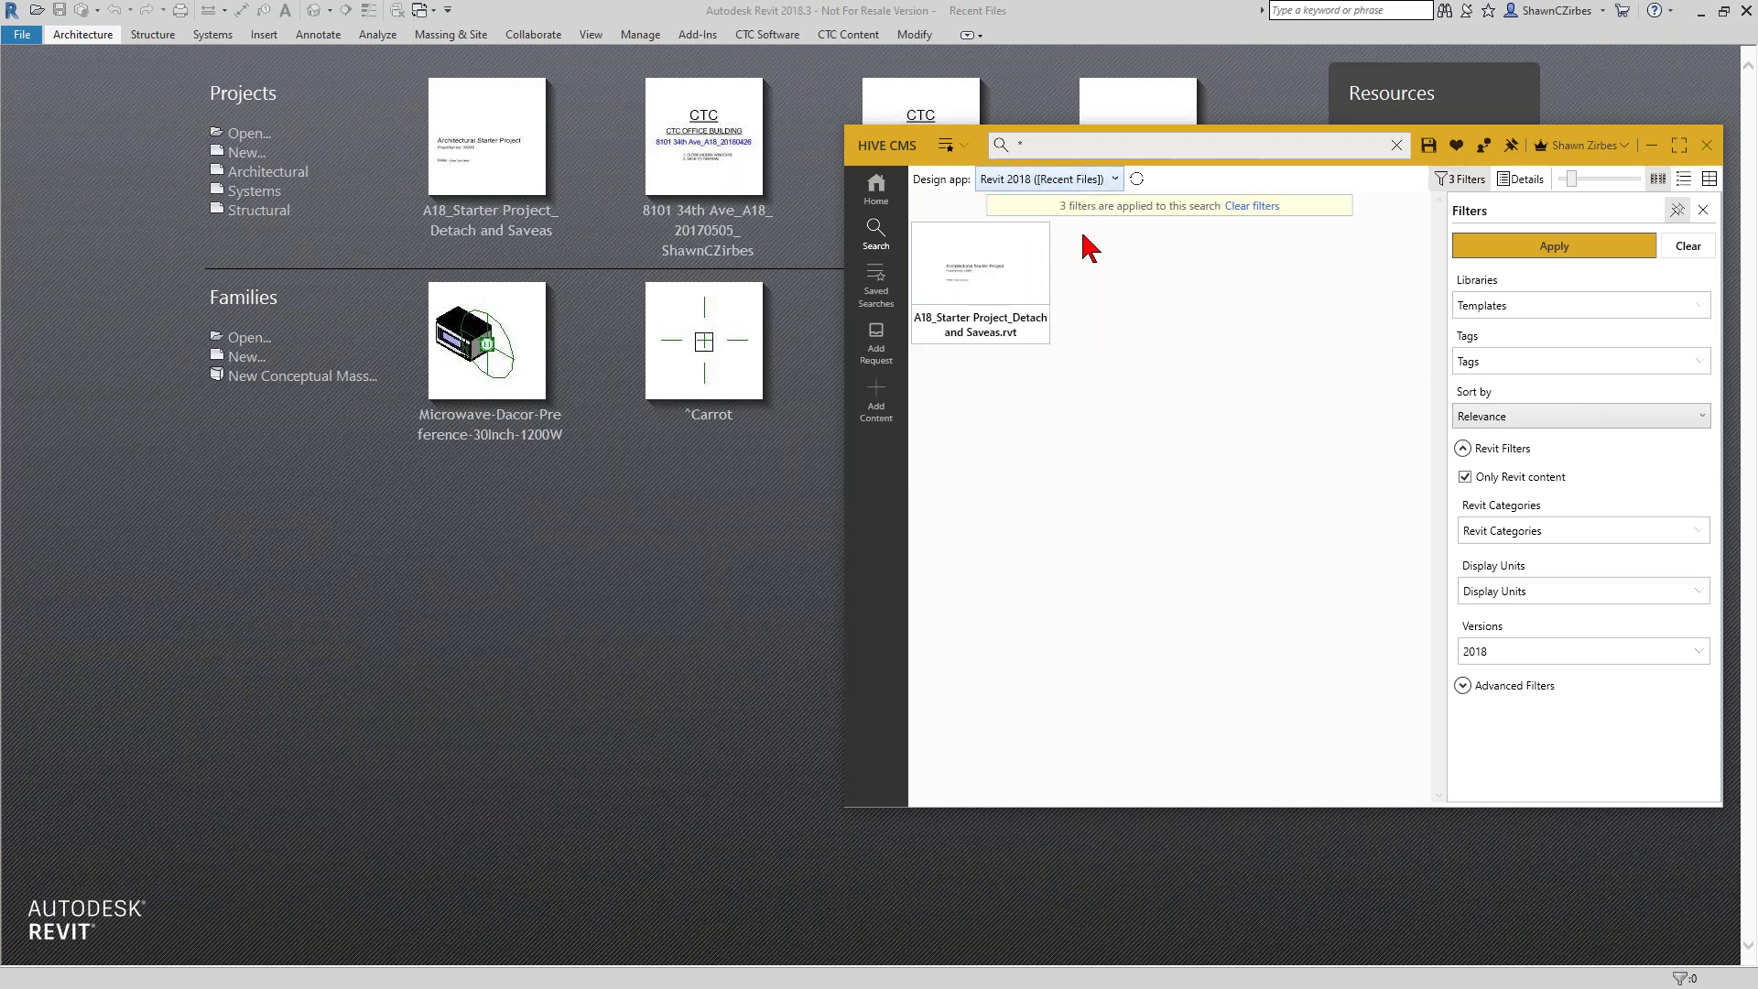
click(1029, 145)
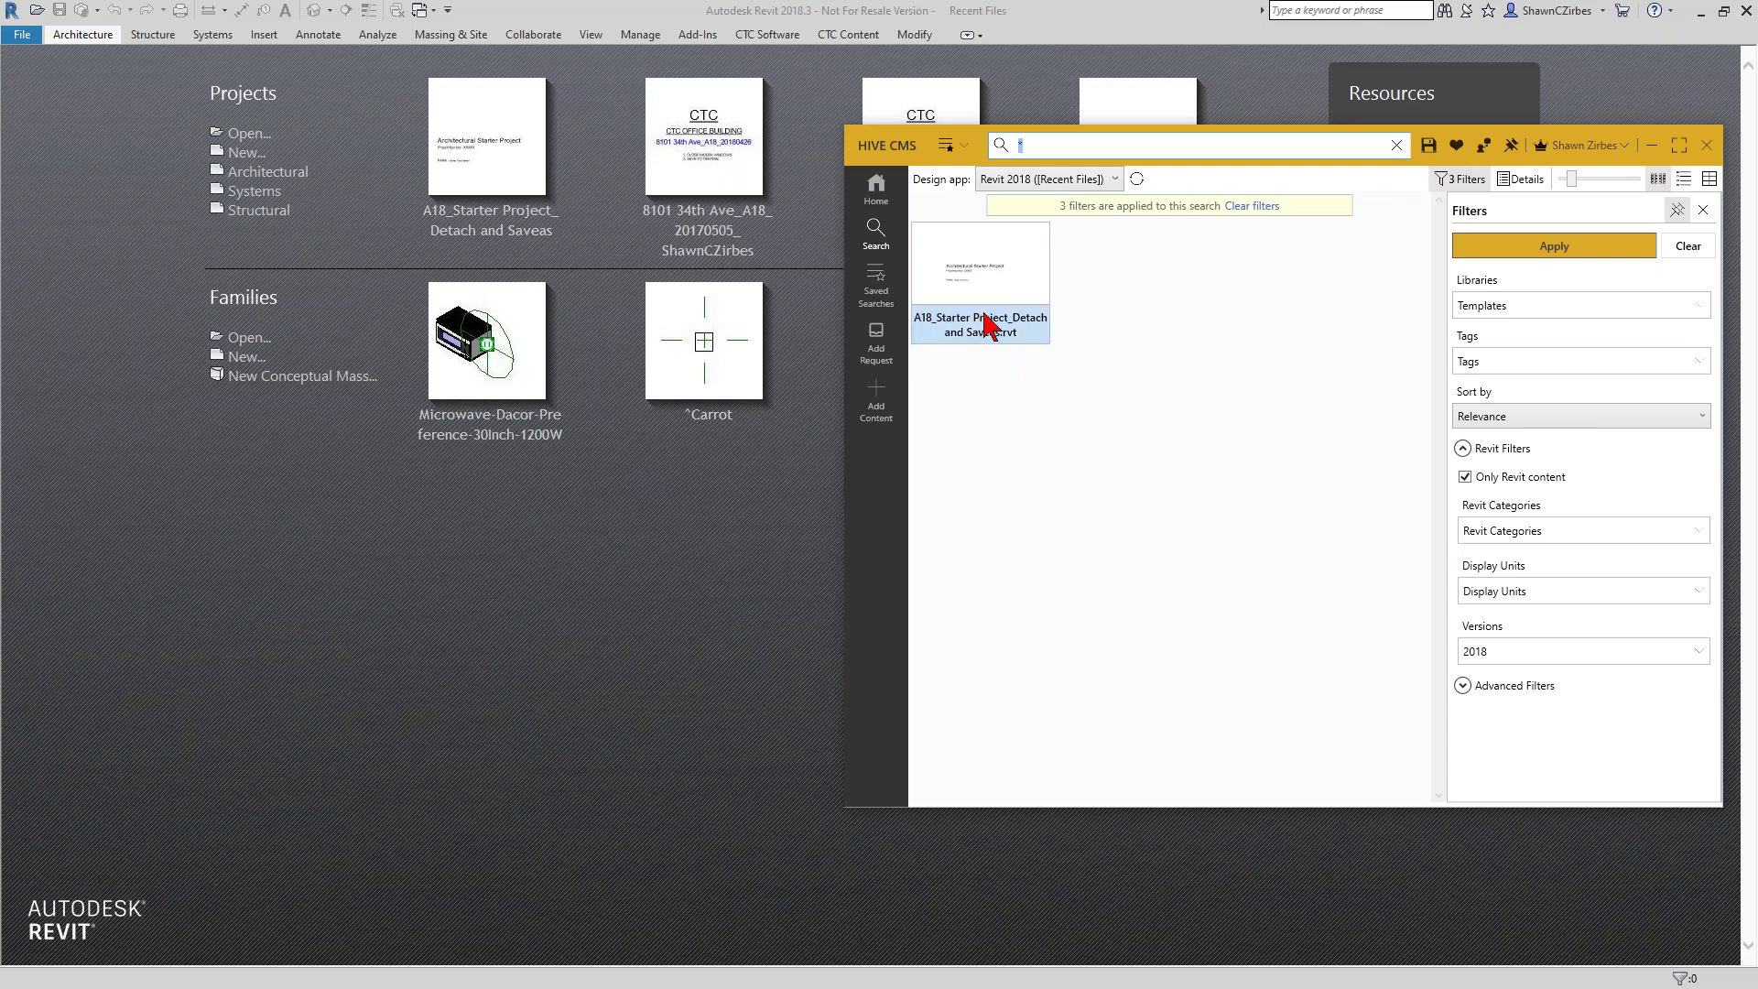
- Open A18_Starter Project detached from central with all eight worksets, then show CTC Software tools
double_click(970, 348)
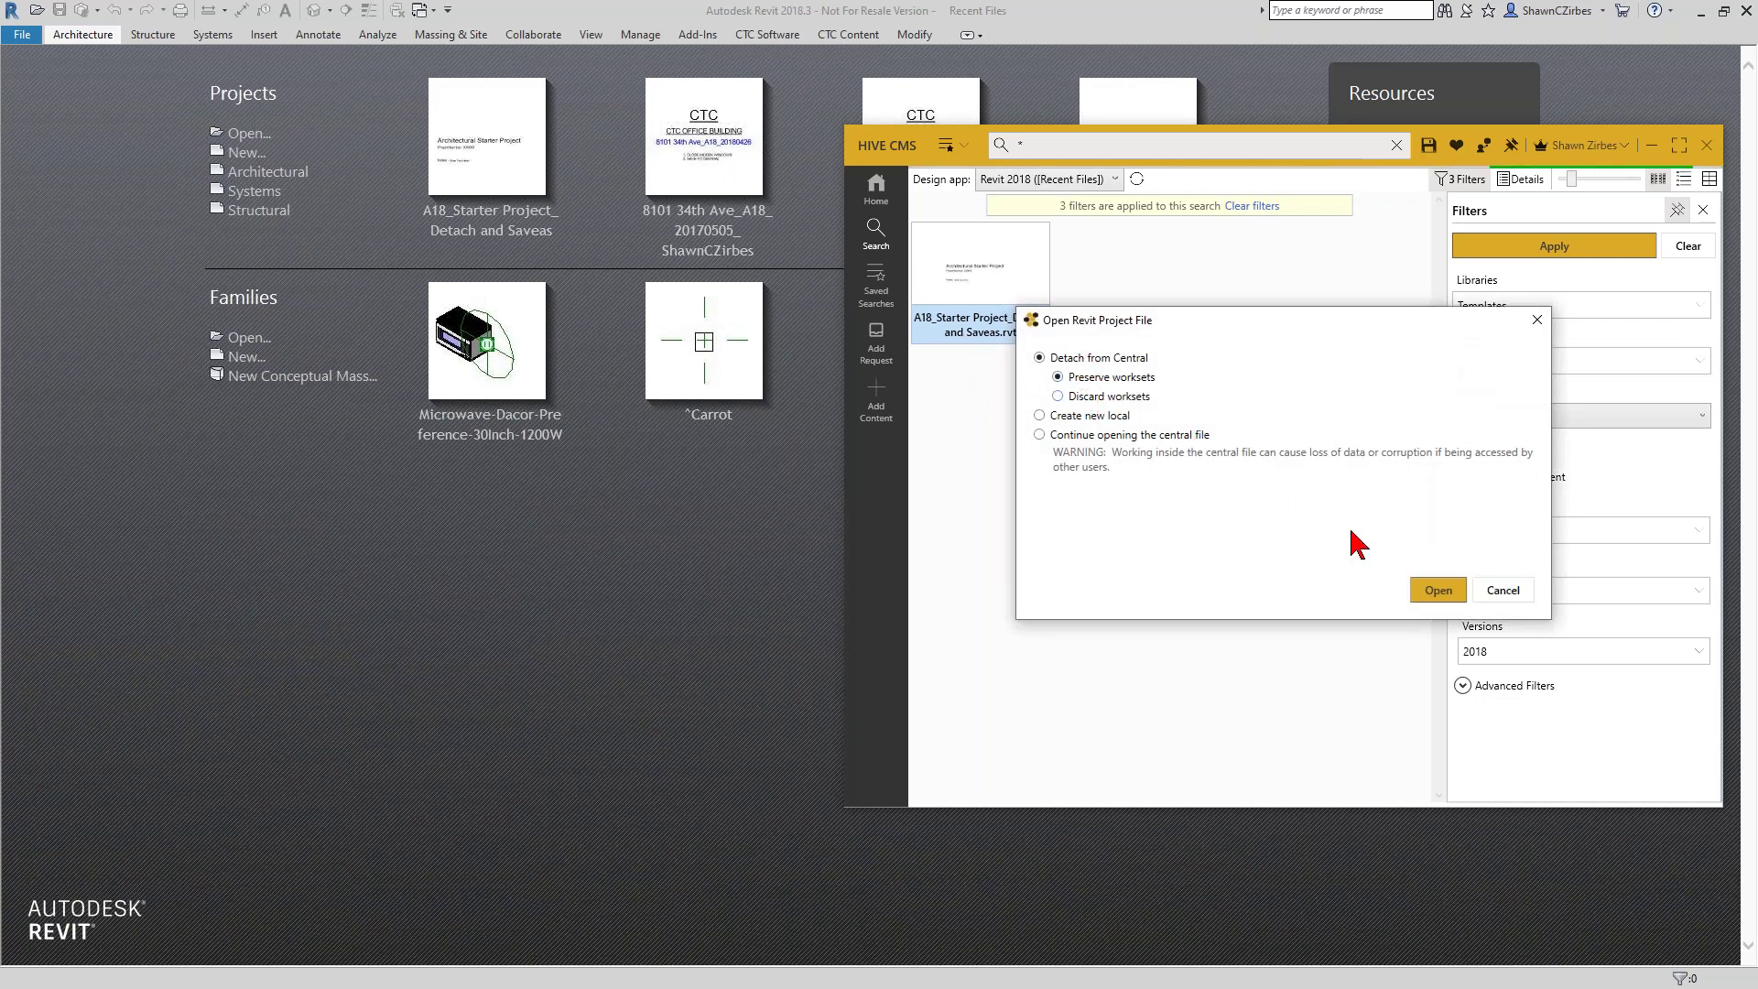
click(1431, 594)
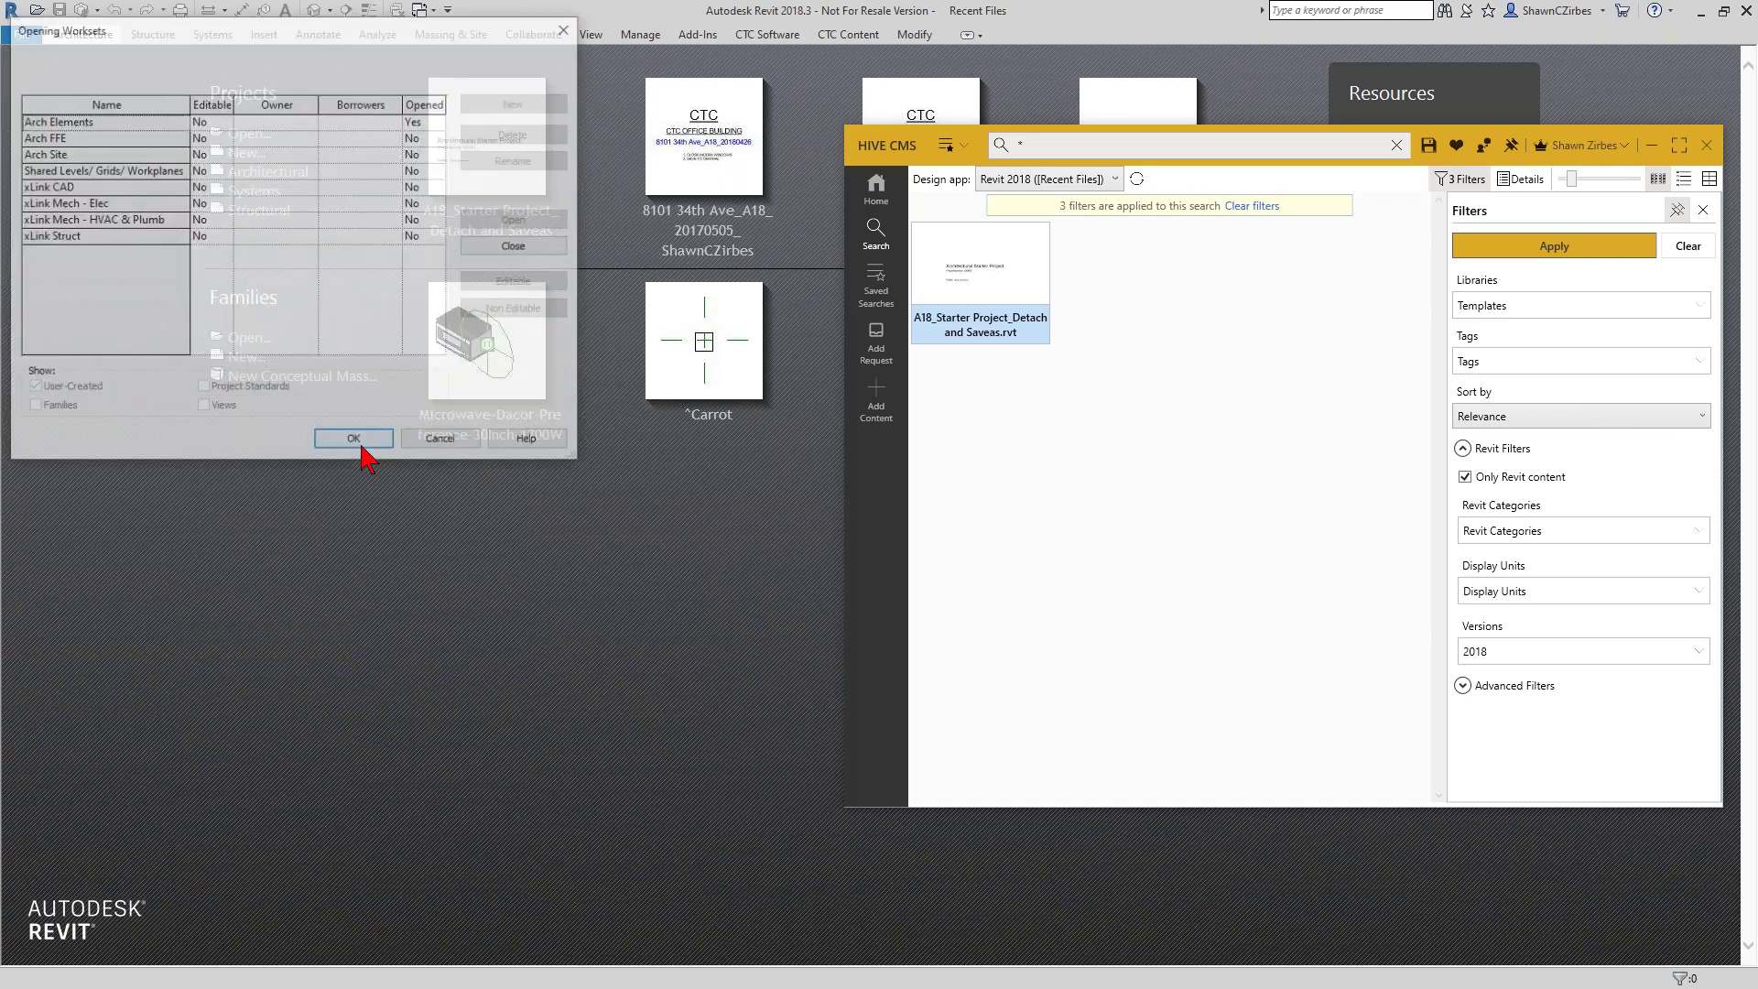
drag(176, 122, 137, 237)
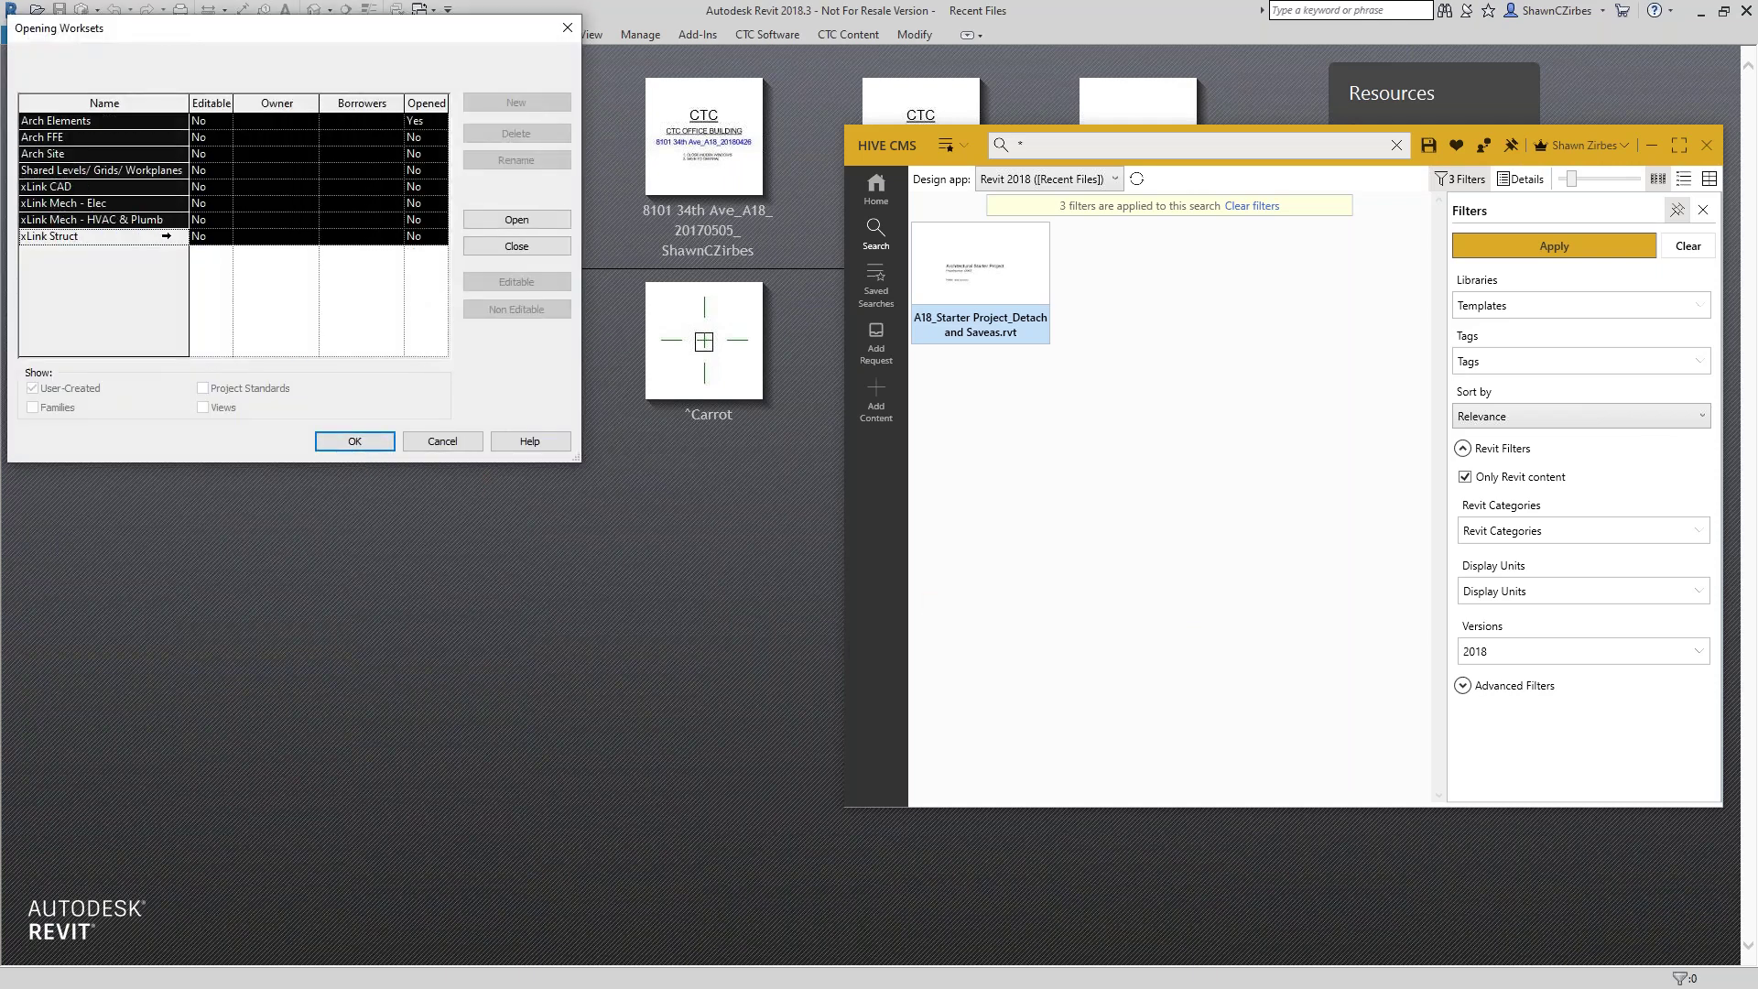
click(518, 221)
click(356, 441)
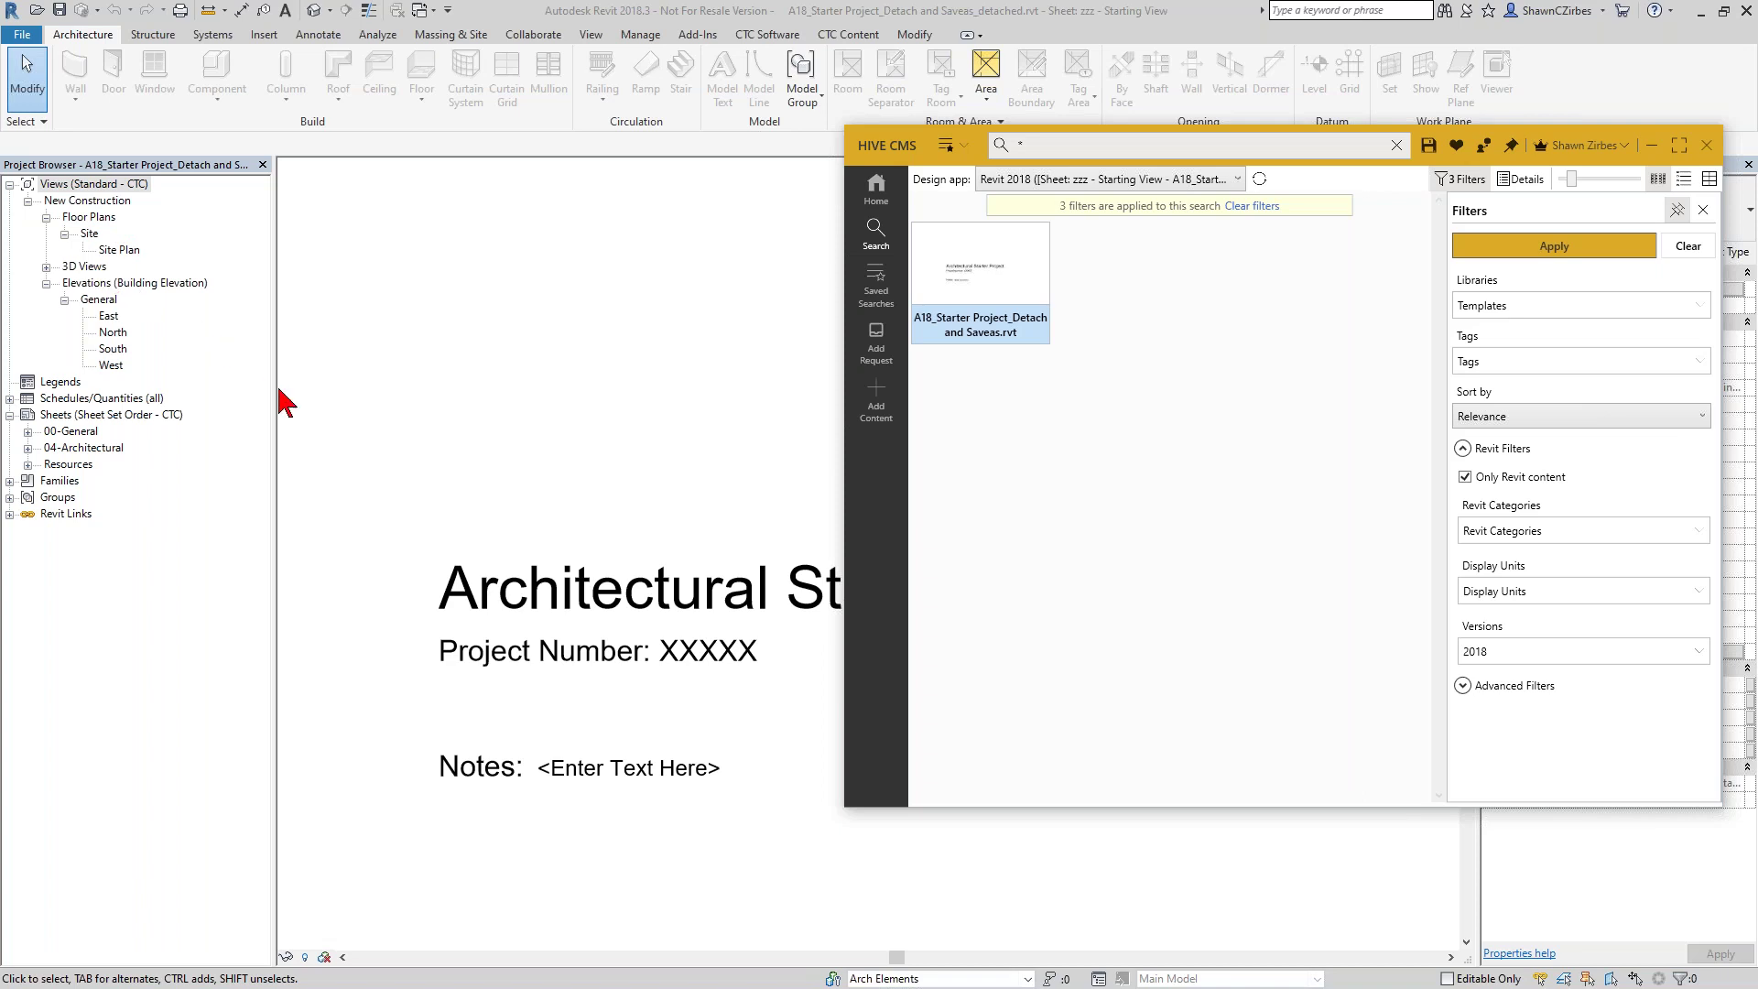
click(773, 35)
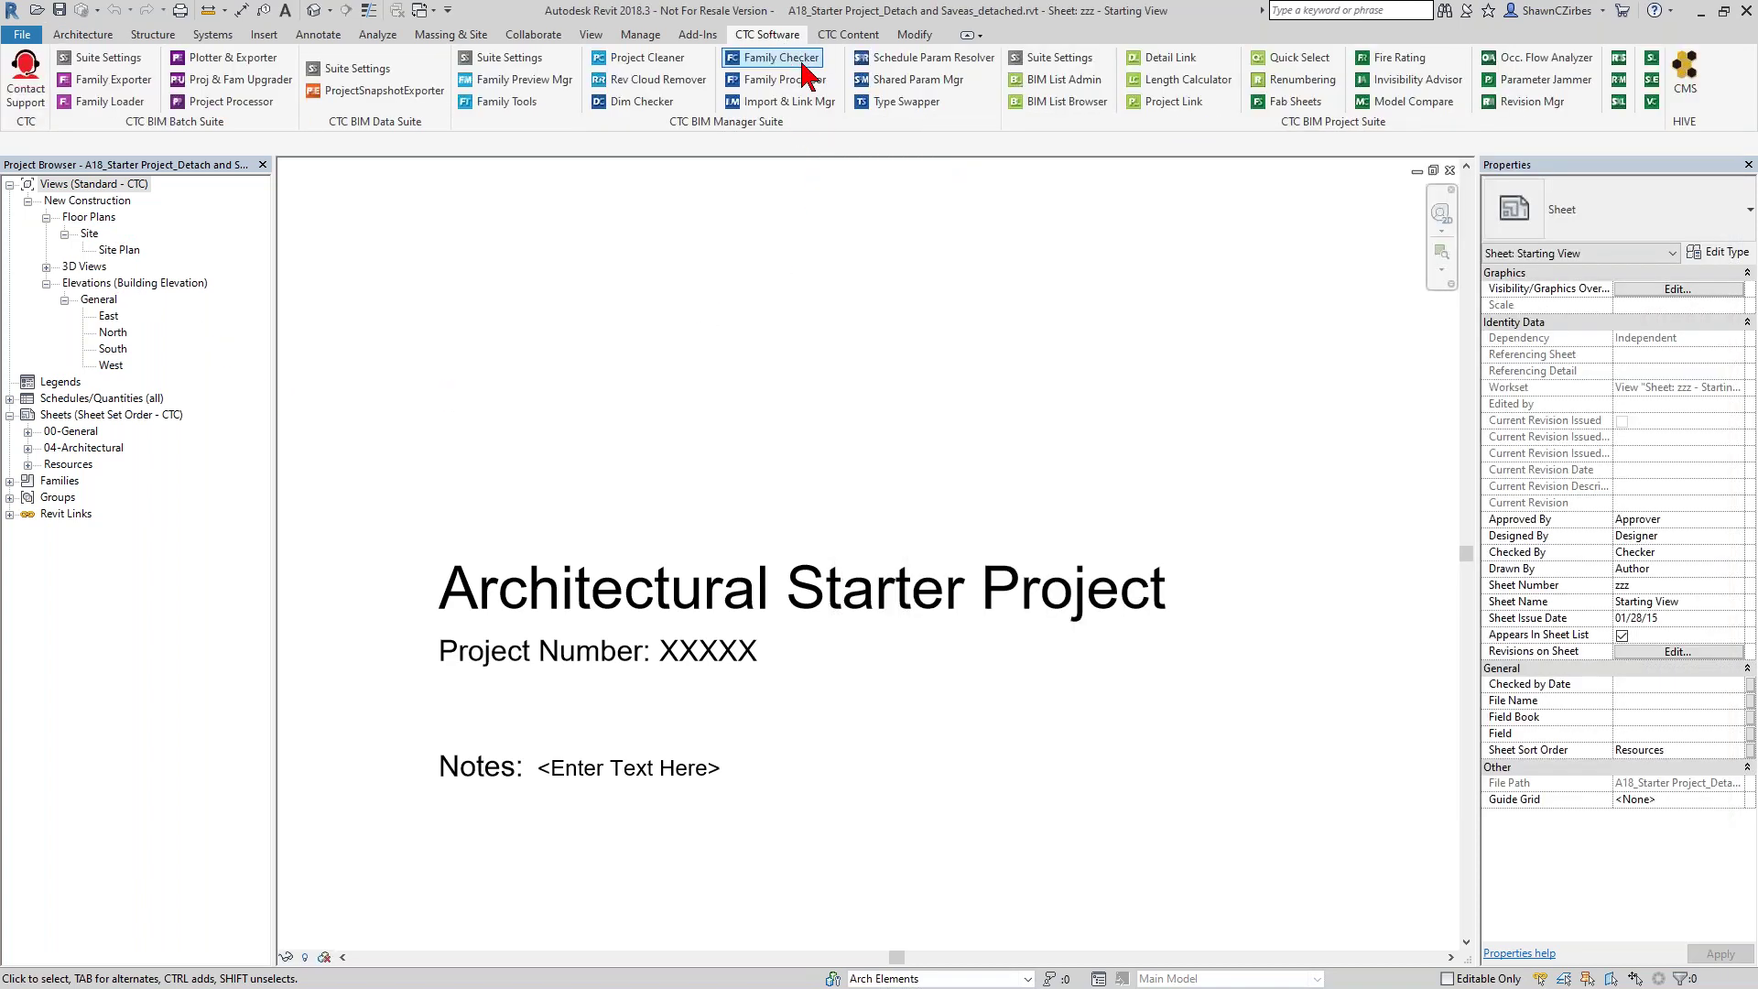
- In View Creator, choose Main, Second, Lower and Roof levels, five floor plan templates, New Construction
click(1649, 103)
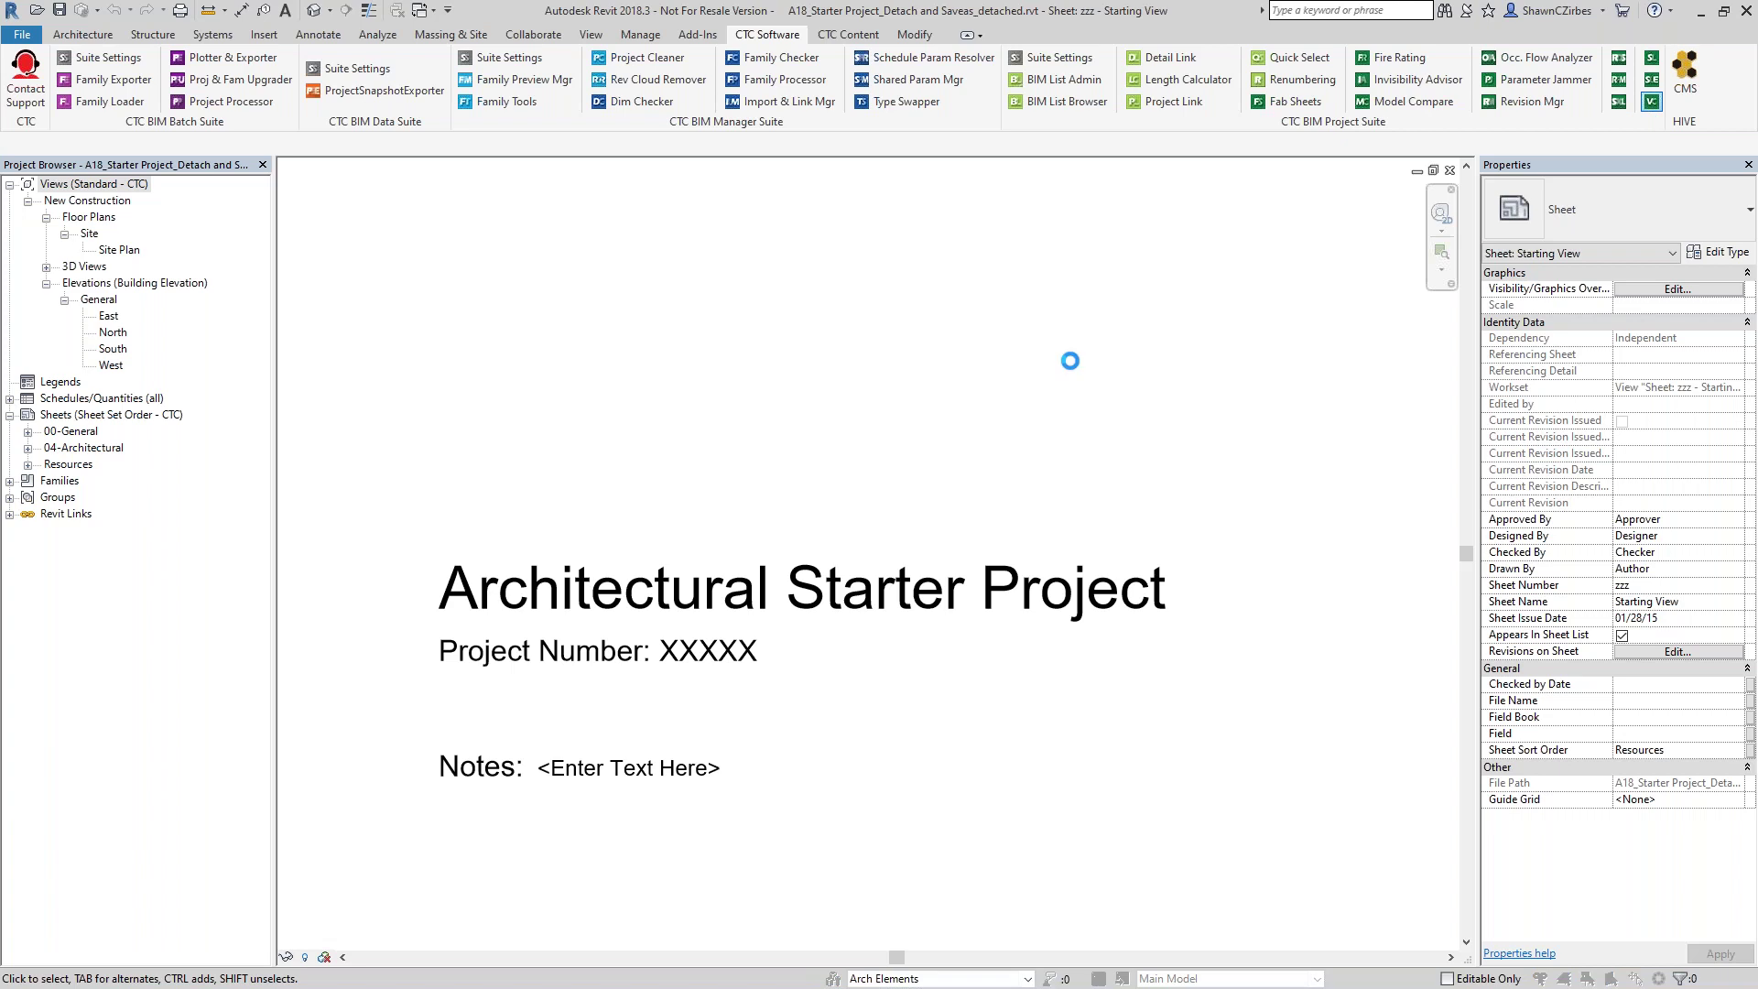
click(353, 184)
click(318, 300)
click(319, 314)
click(319, 330)
click(318, 346)
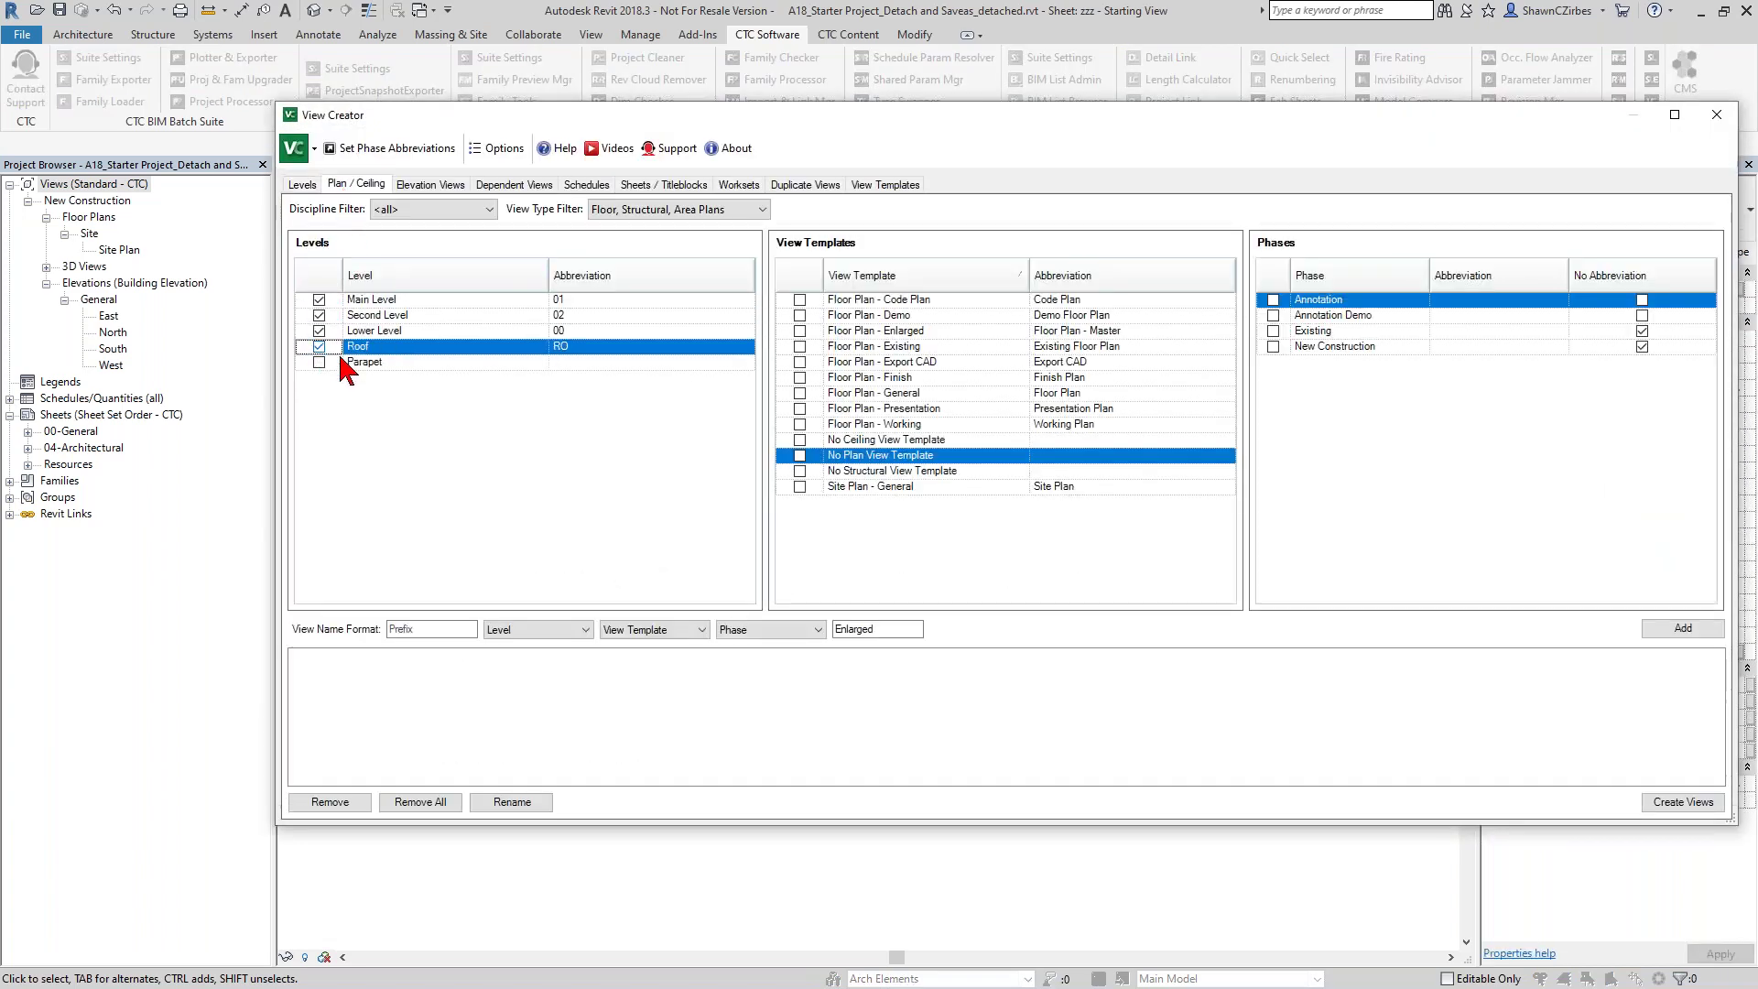
click(800, 299)
click(799, 315)
click(800, 377)
click(799, 392)
click(799, 408)
click(1272, 346)
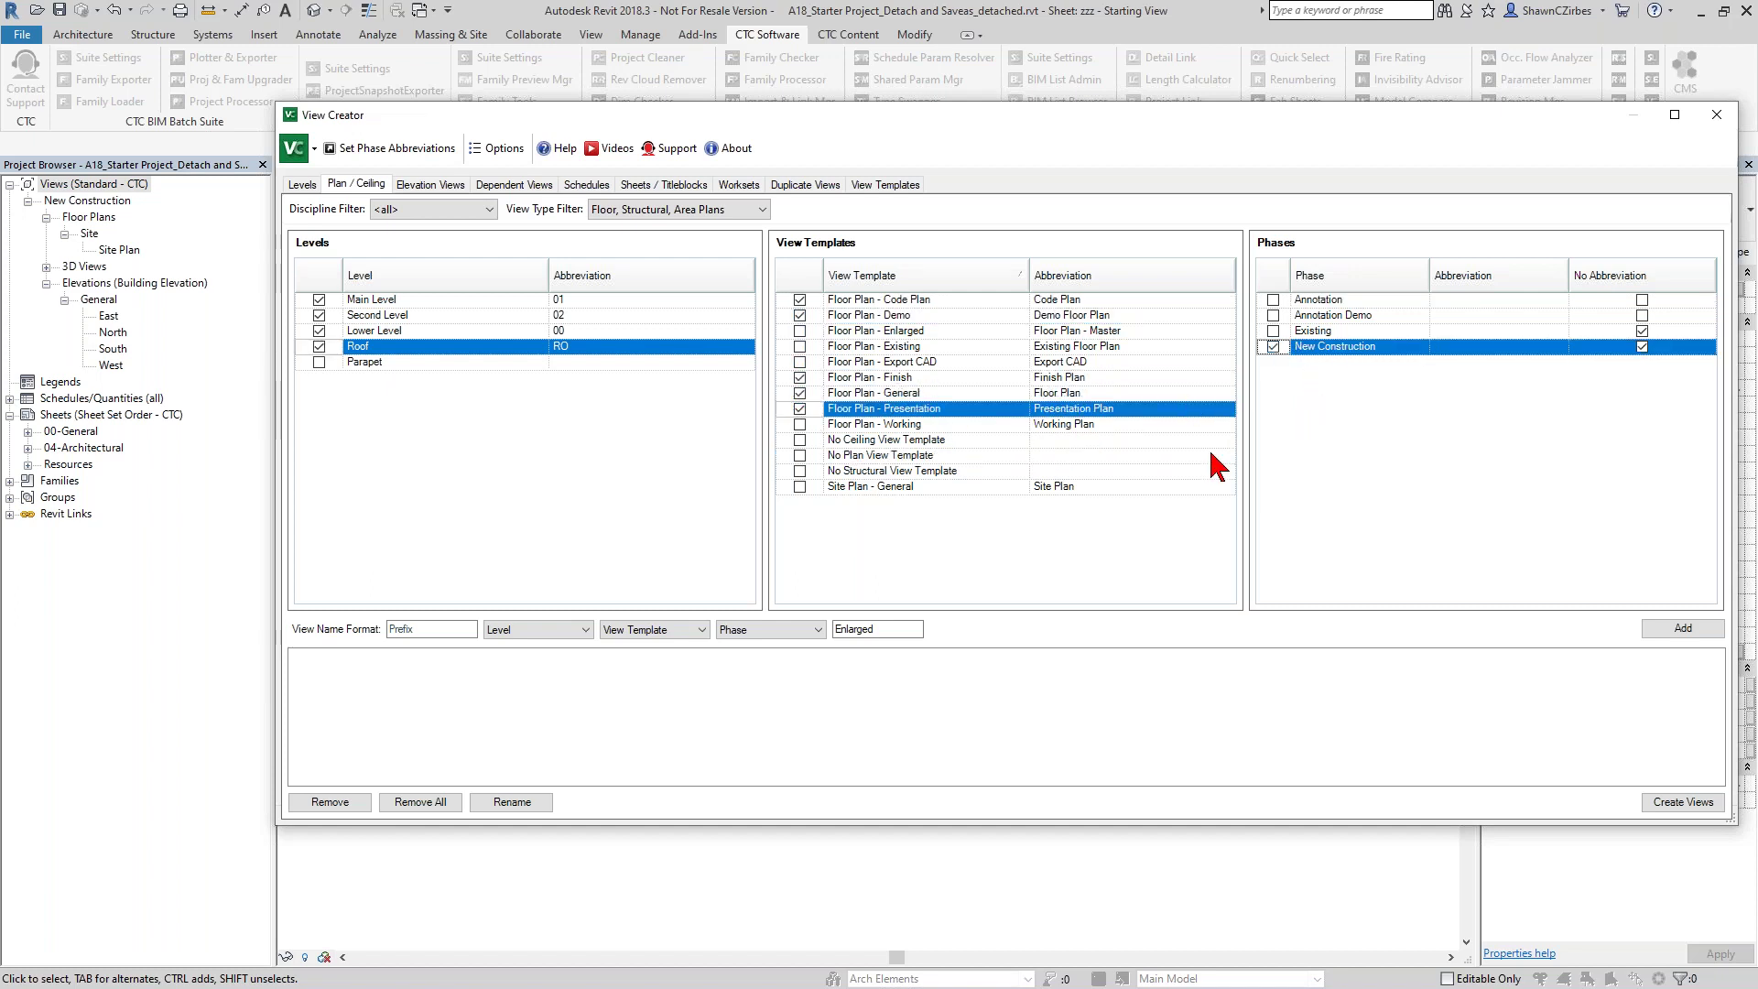
- Clear the Enlarged suffix, add all combinations and create the plan views
double_click(912, 628)
key(BackSpace)
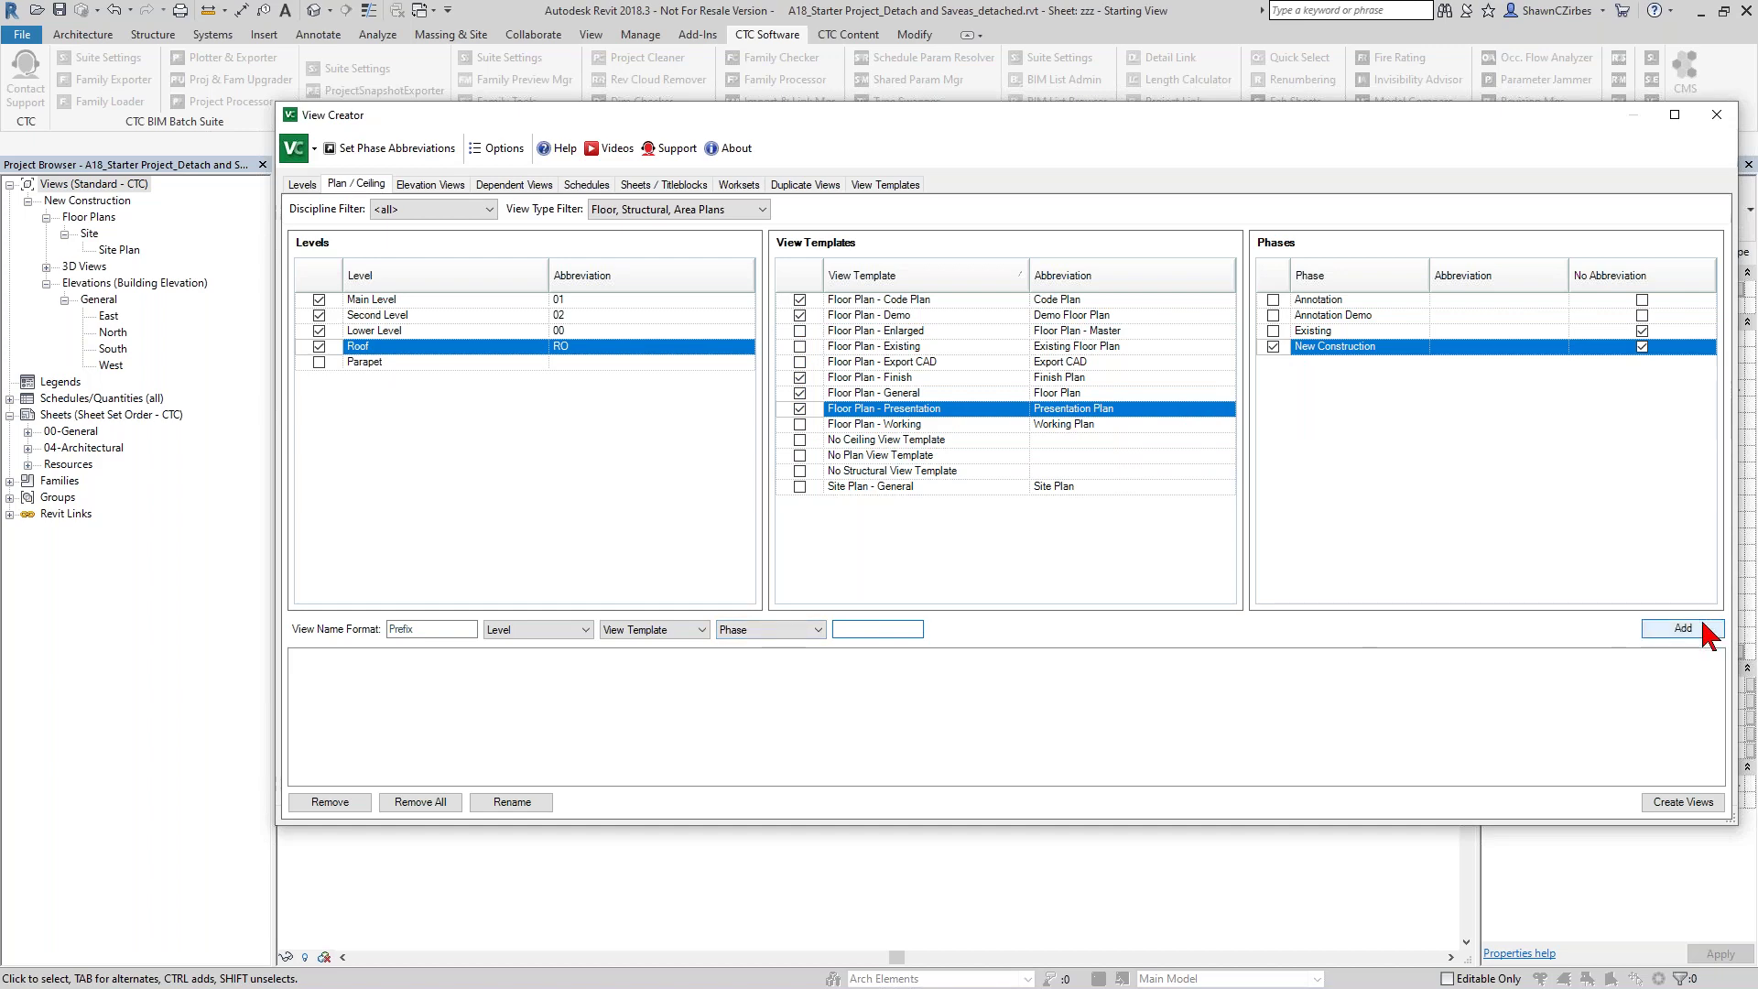
click(1703, 628)
click(1681, 802)
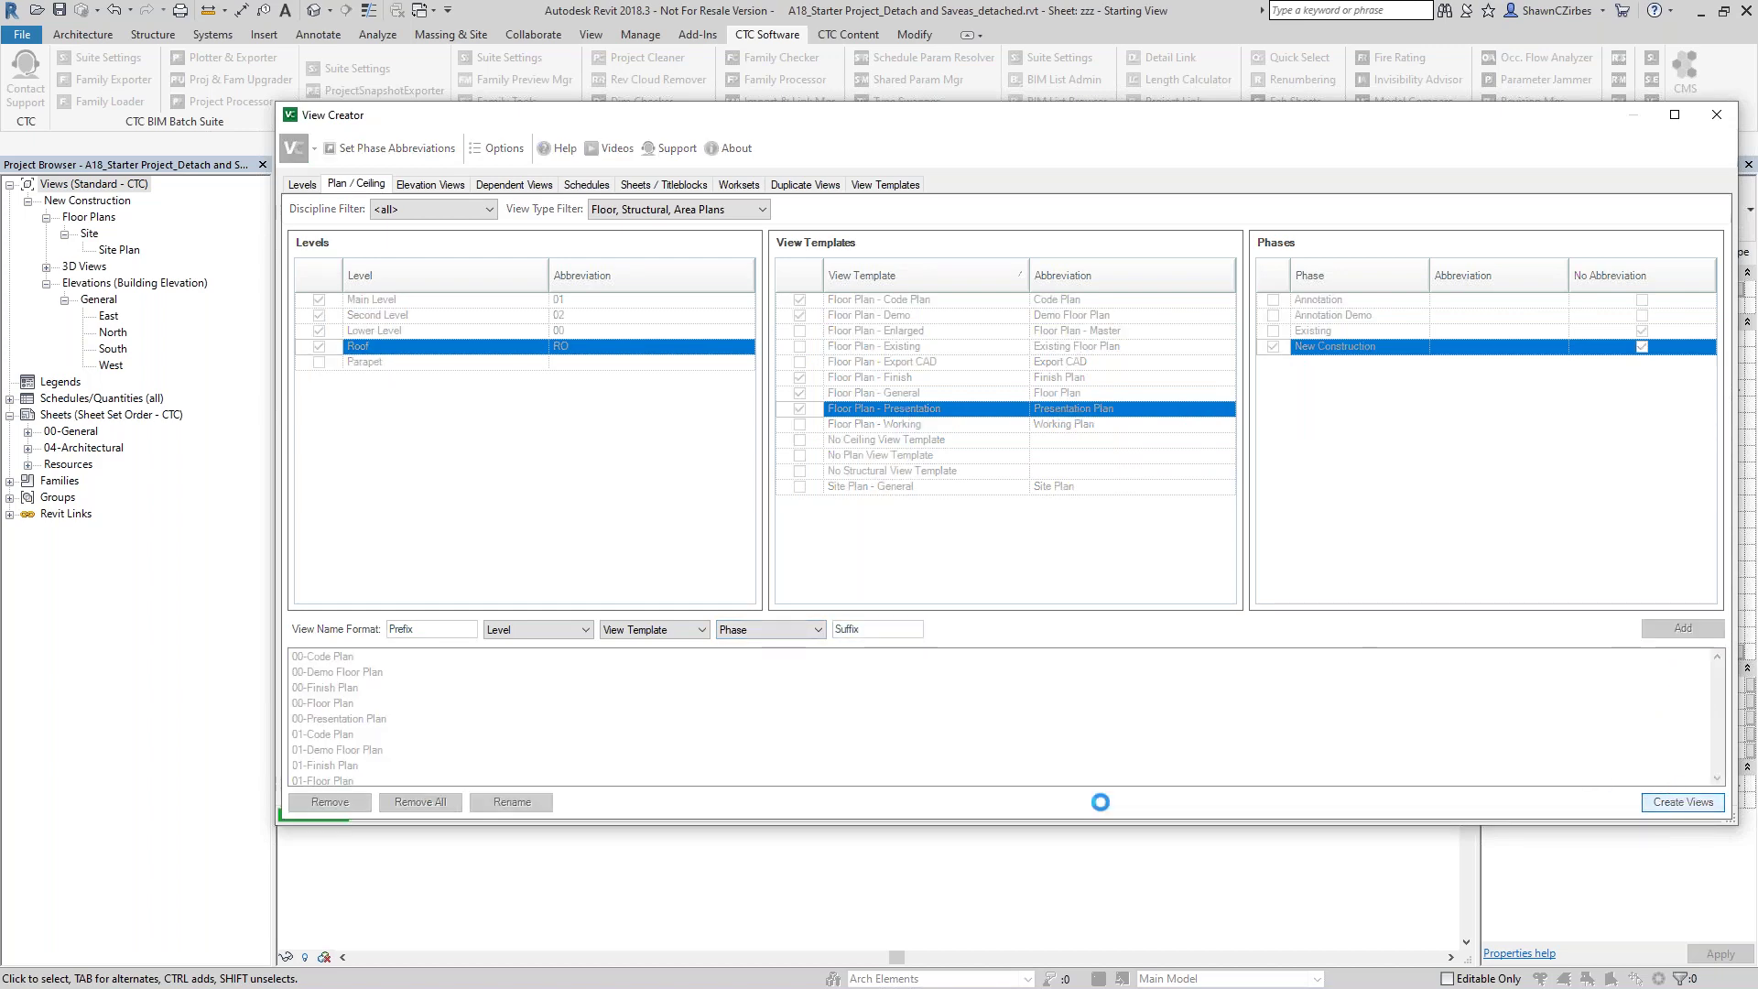
click(990, 513)
click(1717, 115)
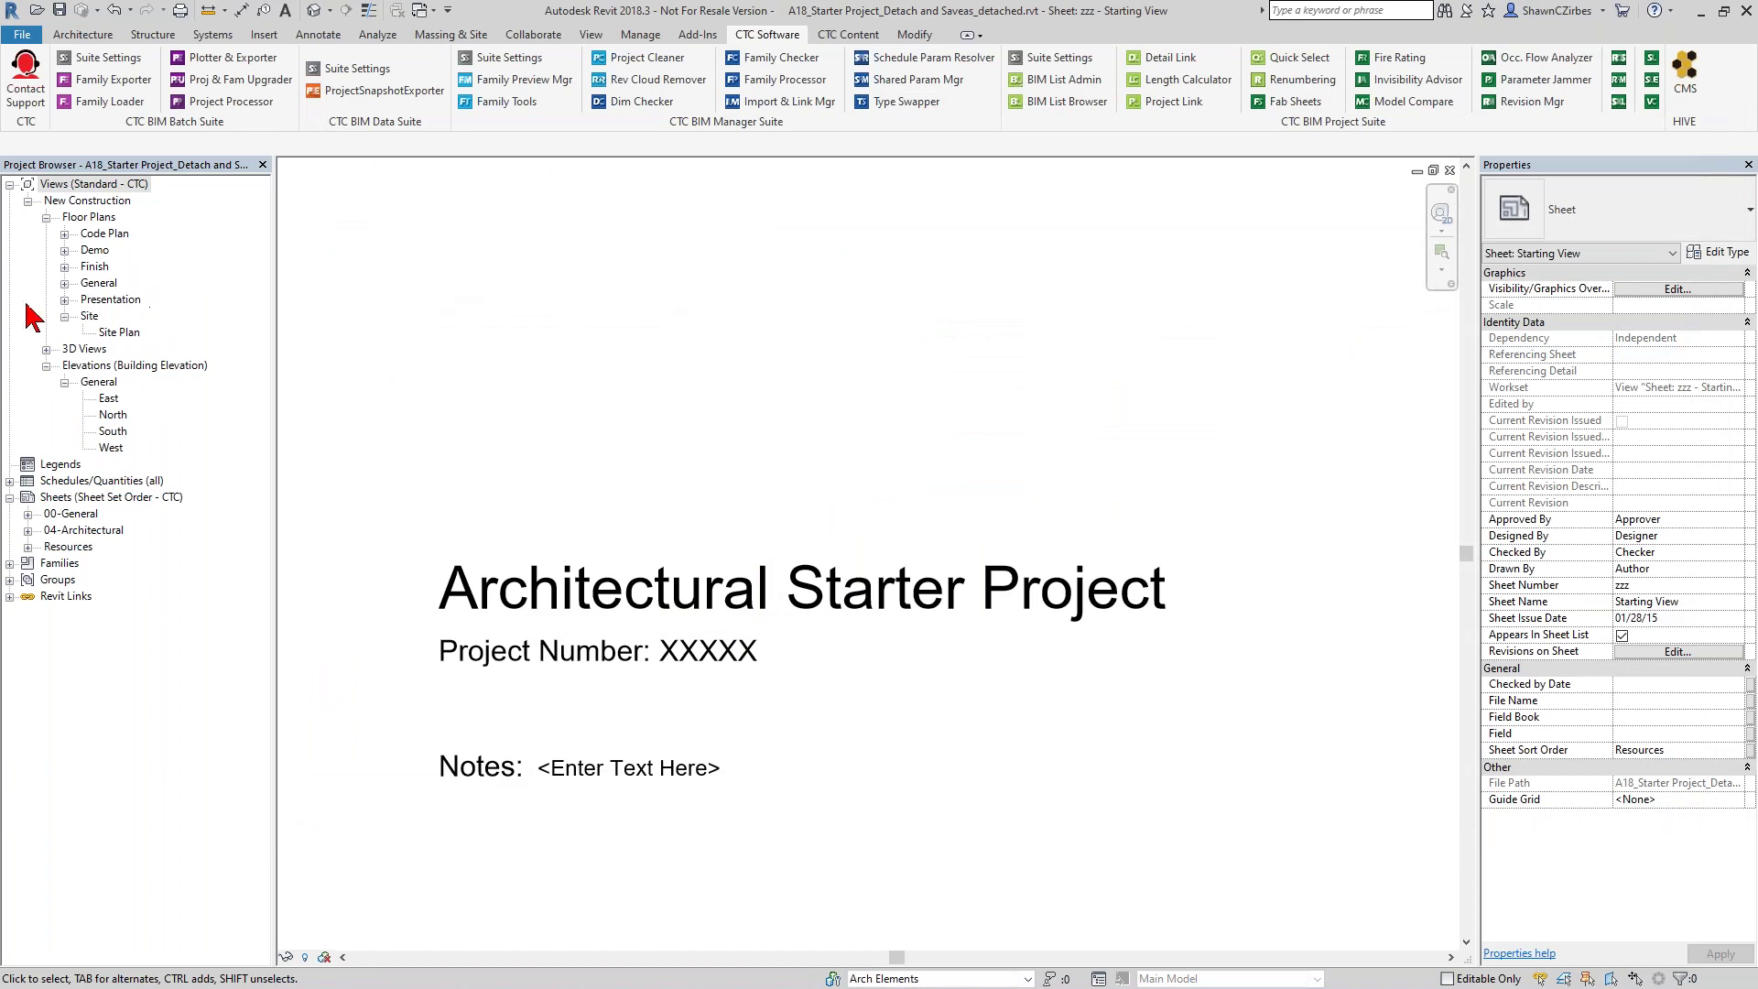
- Expand the General floor plans group and open the 01-Floor Plan view
double_click(95, 290)
double_click(132, 315)
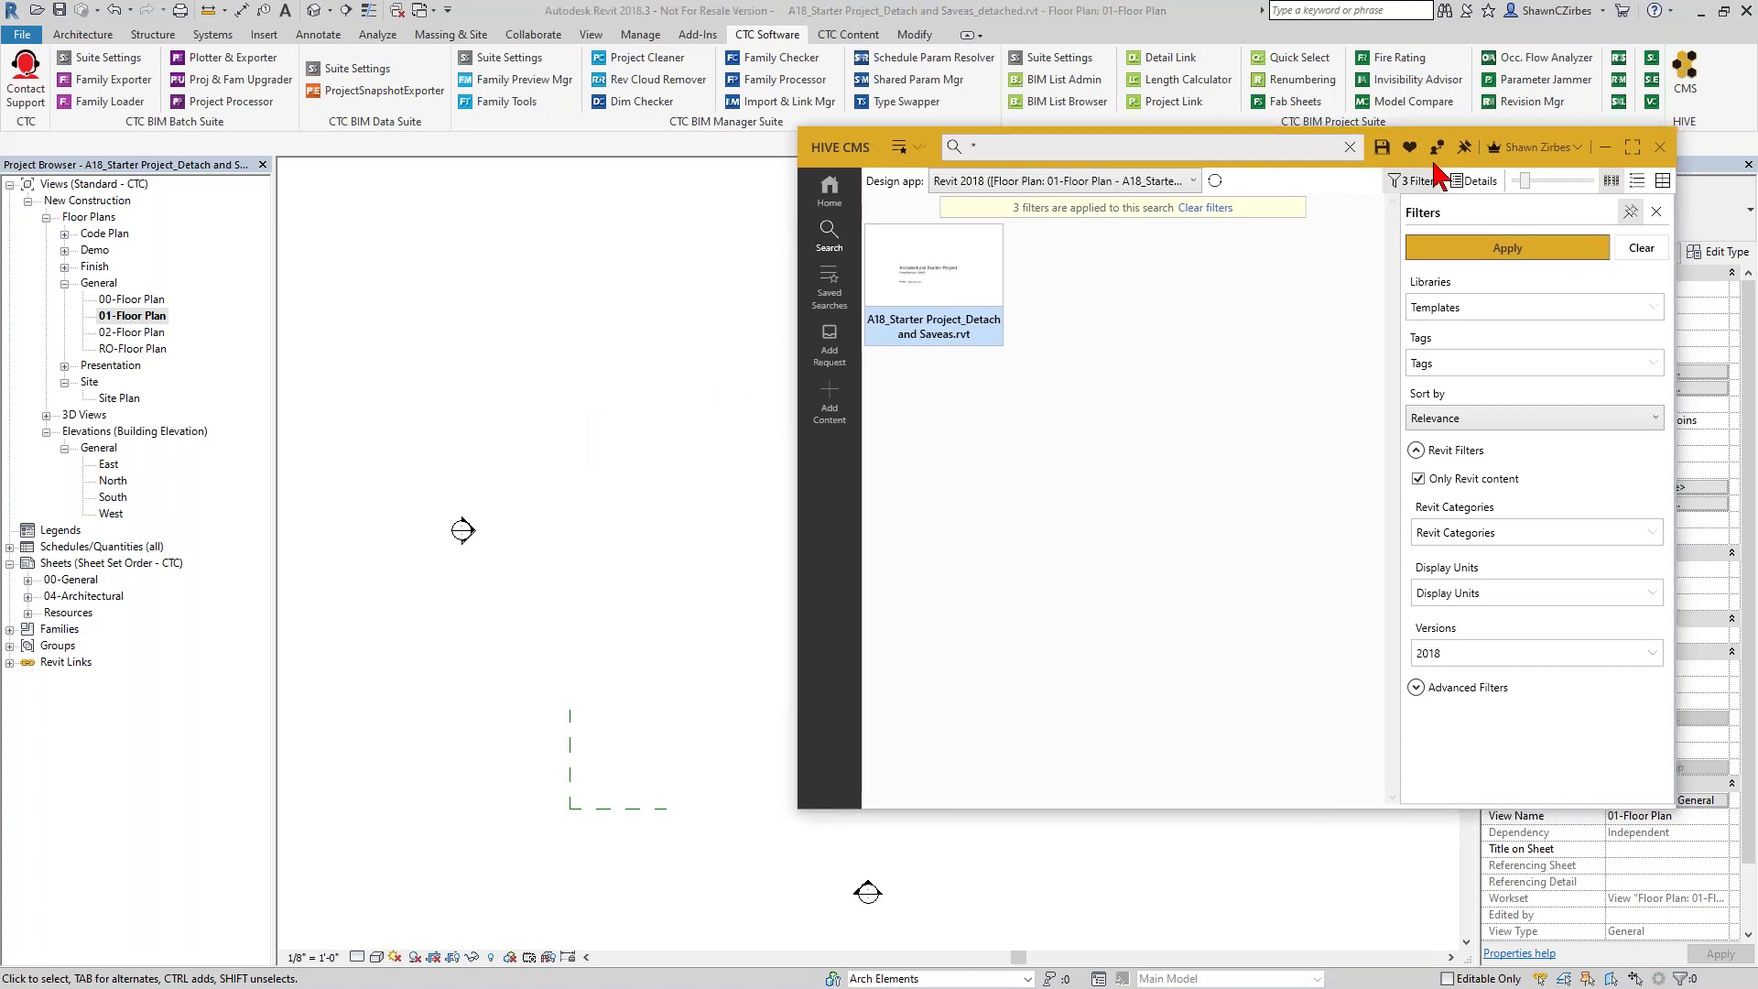
- Shift the HIVE CMS window left and clear its search filters to show All Libraries
drag(1443, 160, 1421, 161)
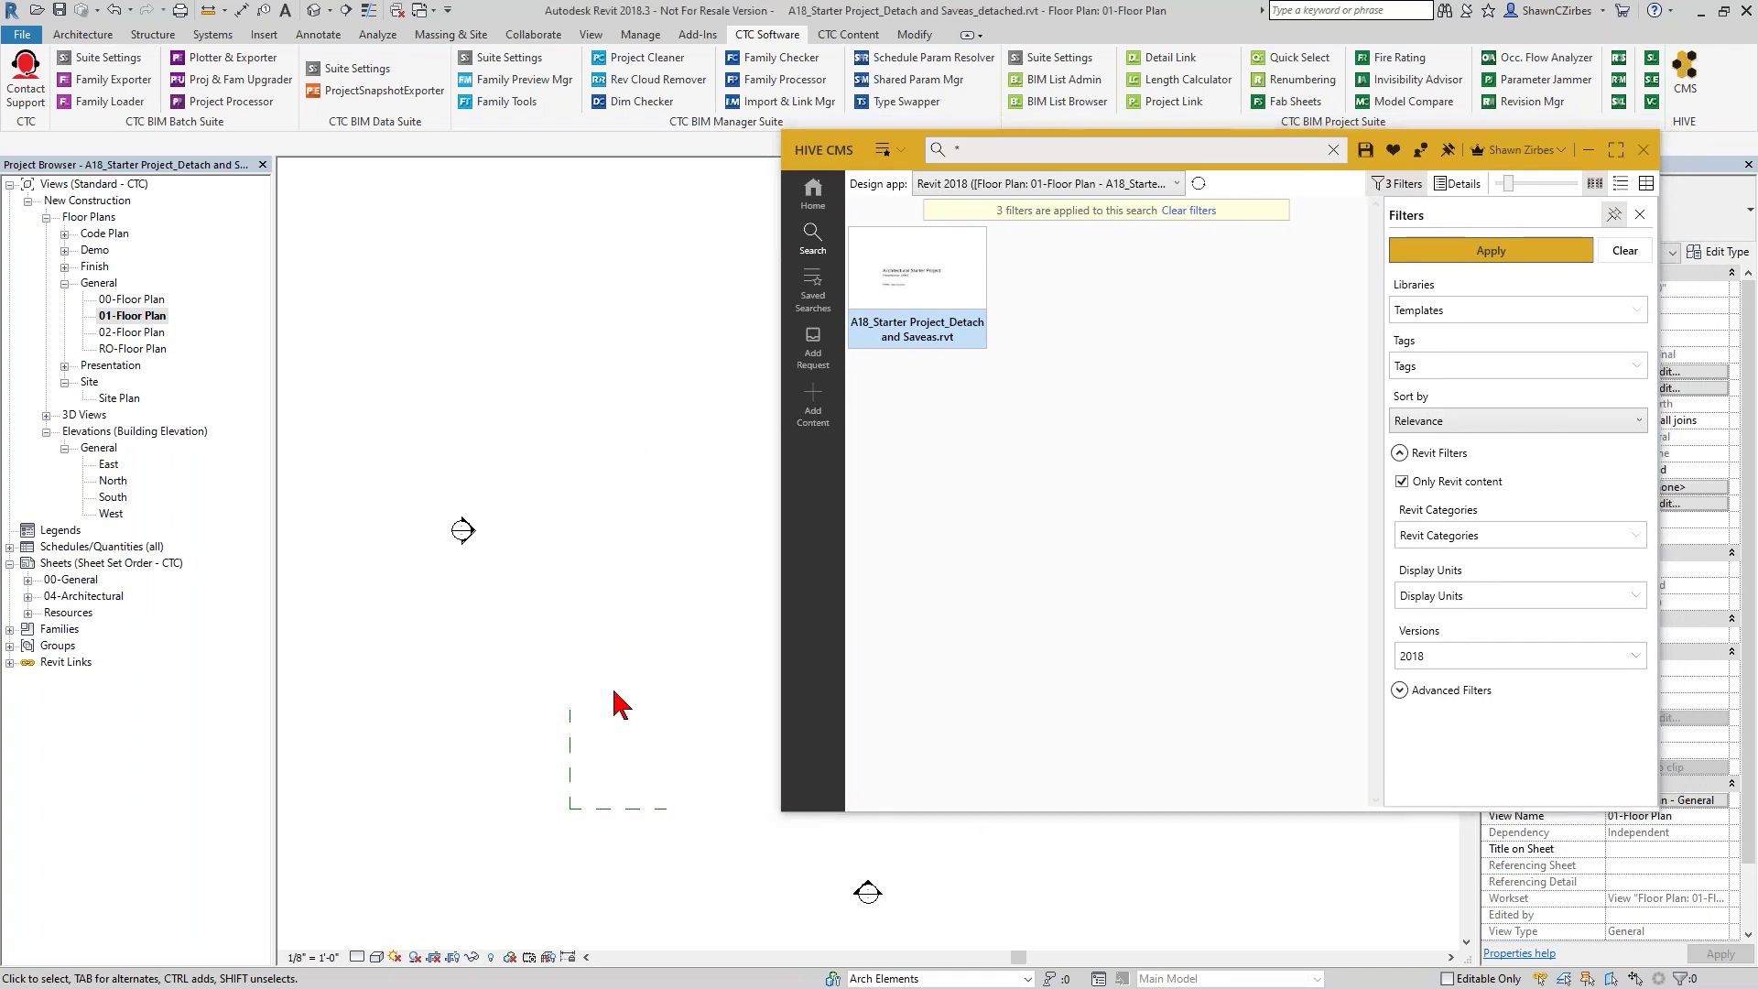
drag(907, 164, 890, 159)
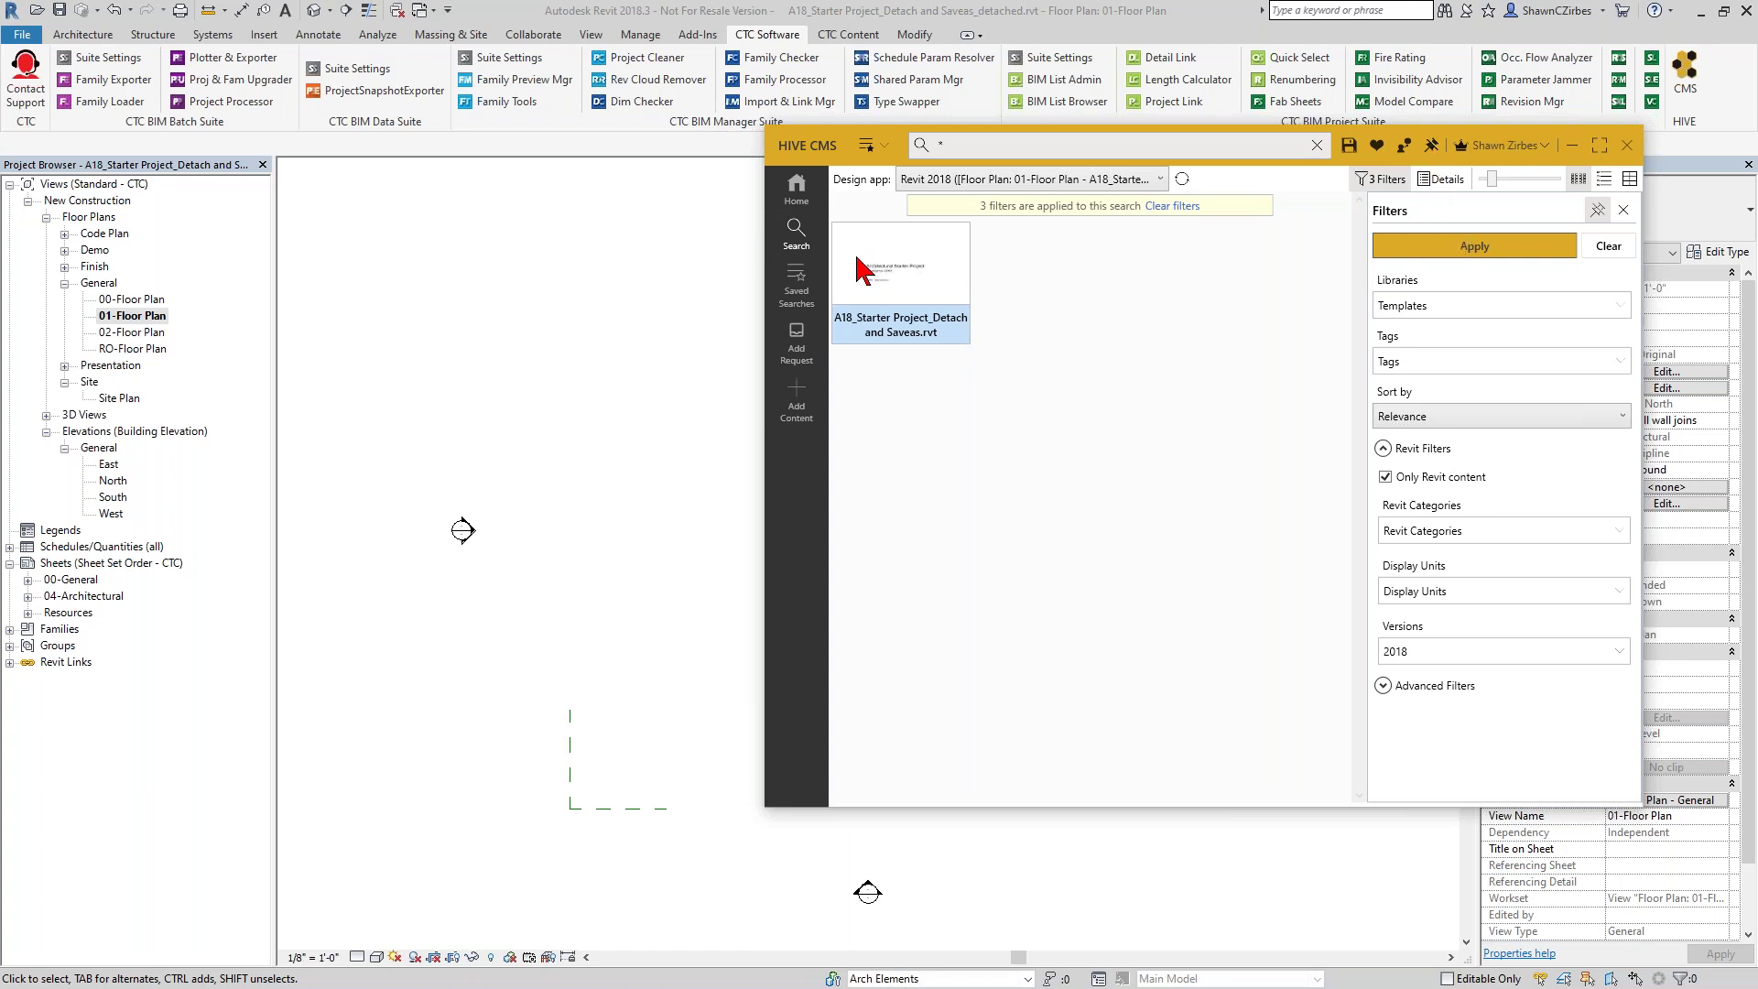
click(1613, 249)
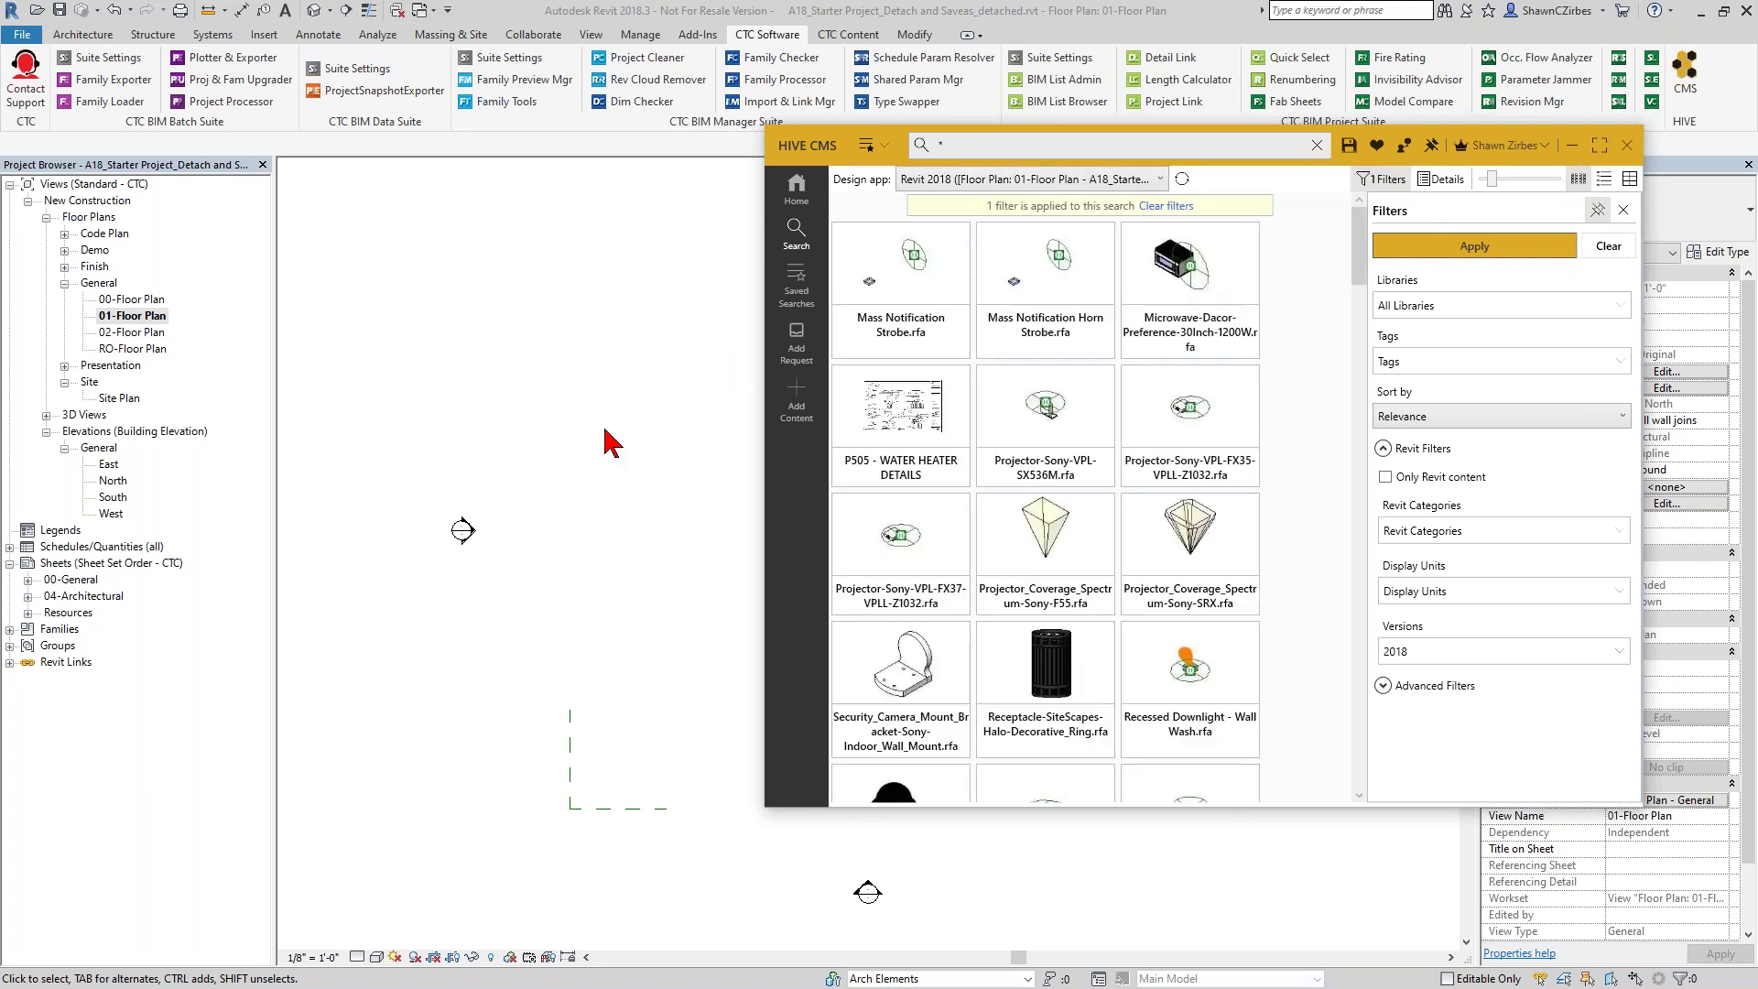
- Pan and zoom the floor plan, then start the Wall tool with WA
middle_drag(681, 452, 510, 447)
scroll(509, 448, down, 1)
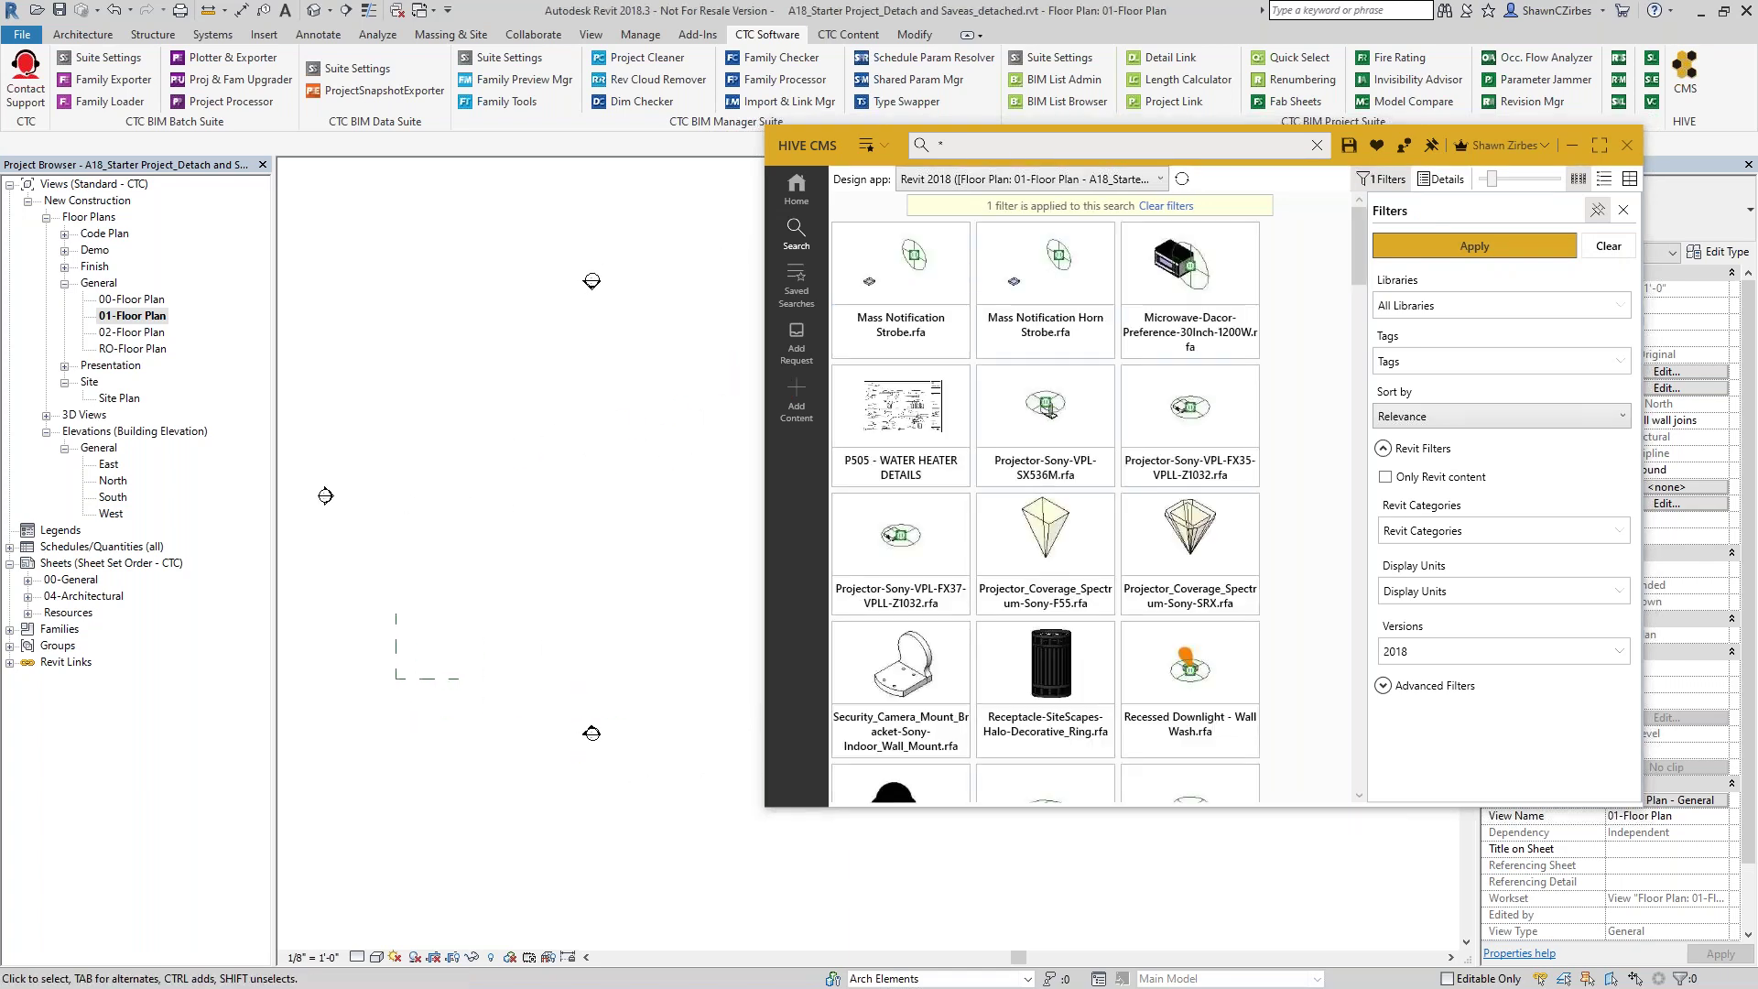
key(w)
key(a)
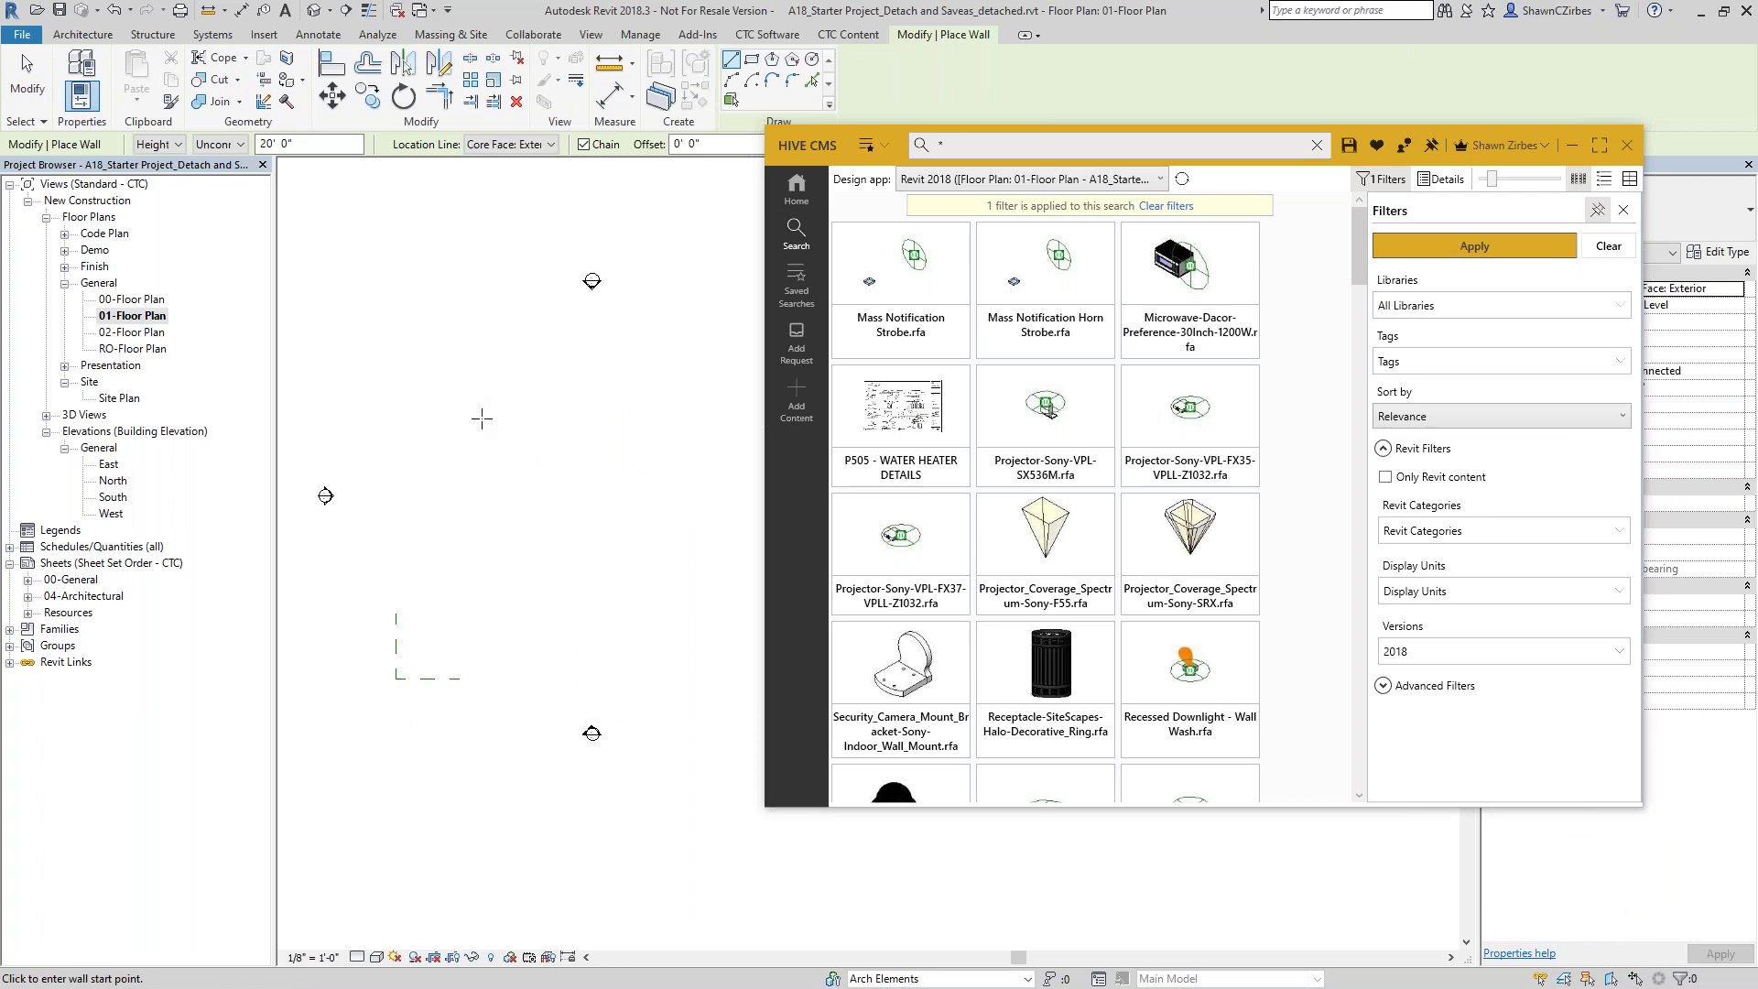
- Draw a rectangle of Generic - 12" walls, about 100' by 60', from two opposite corners
click(1693, 215)
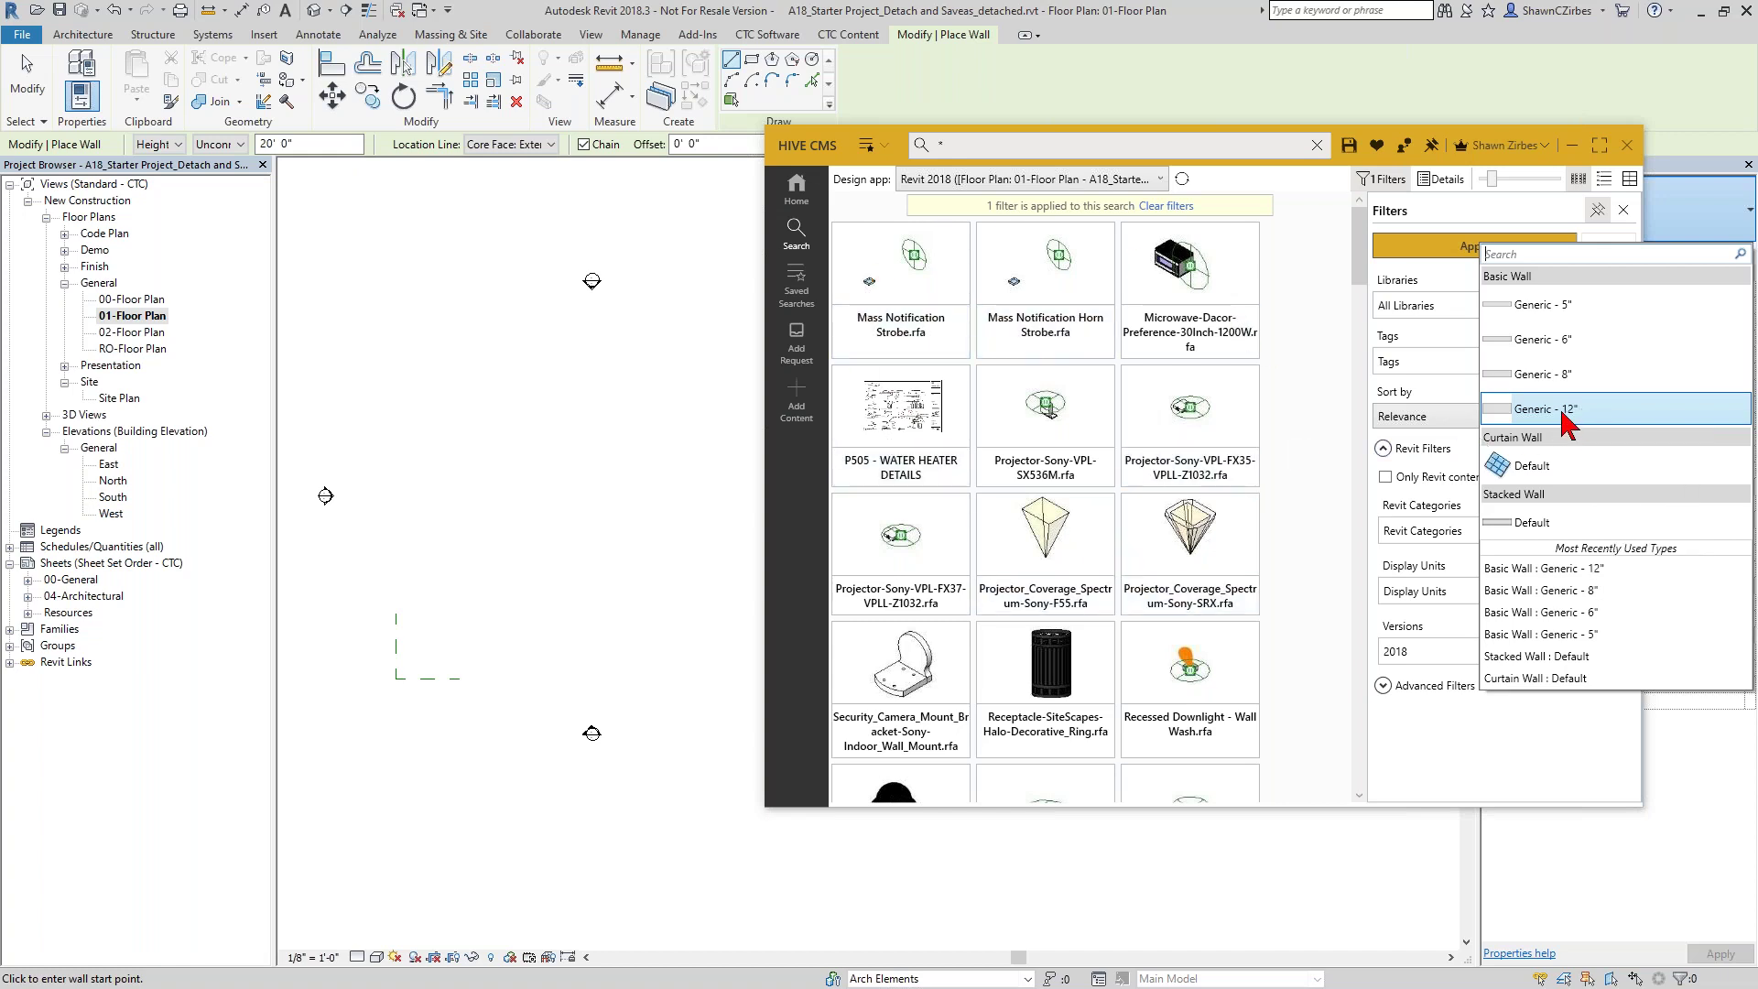
click(1564, 412)
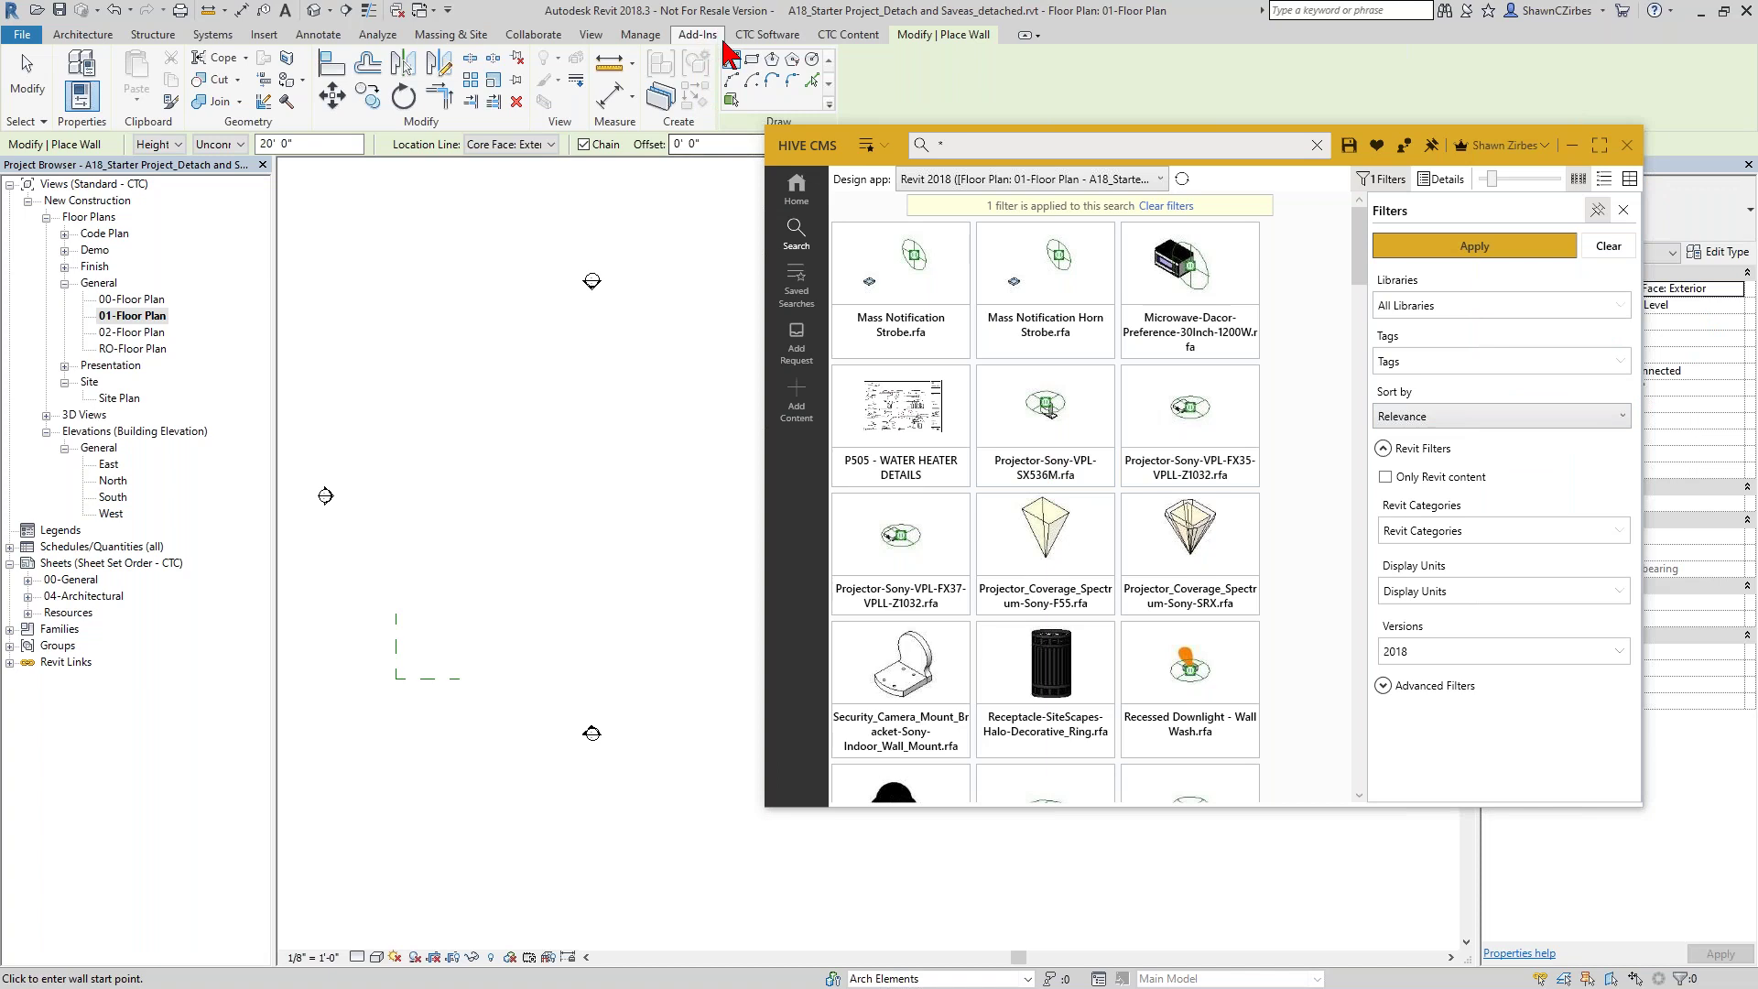
click(750, 60)
click(373, 340)
click(736, 544)
key(Escape)
key(Escape)
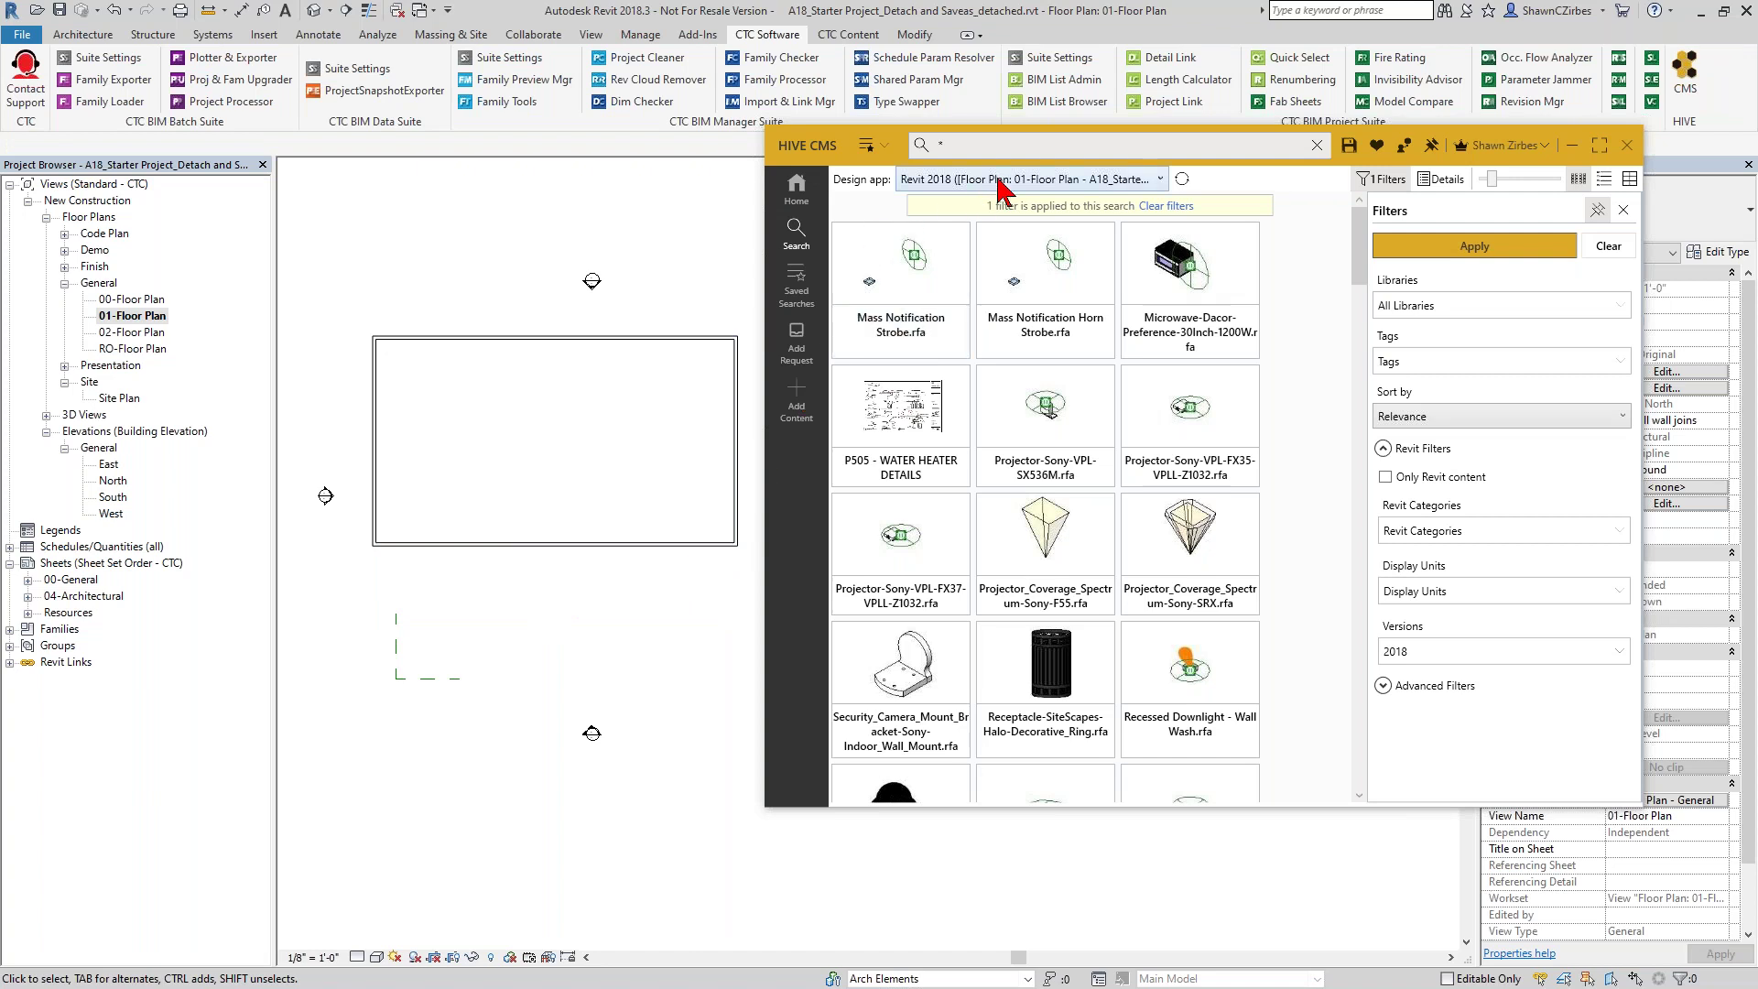
- Search HIVE CMS content for 'type a'
click(899, 155)
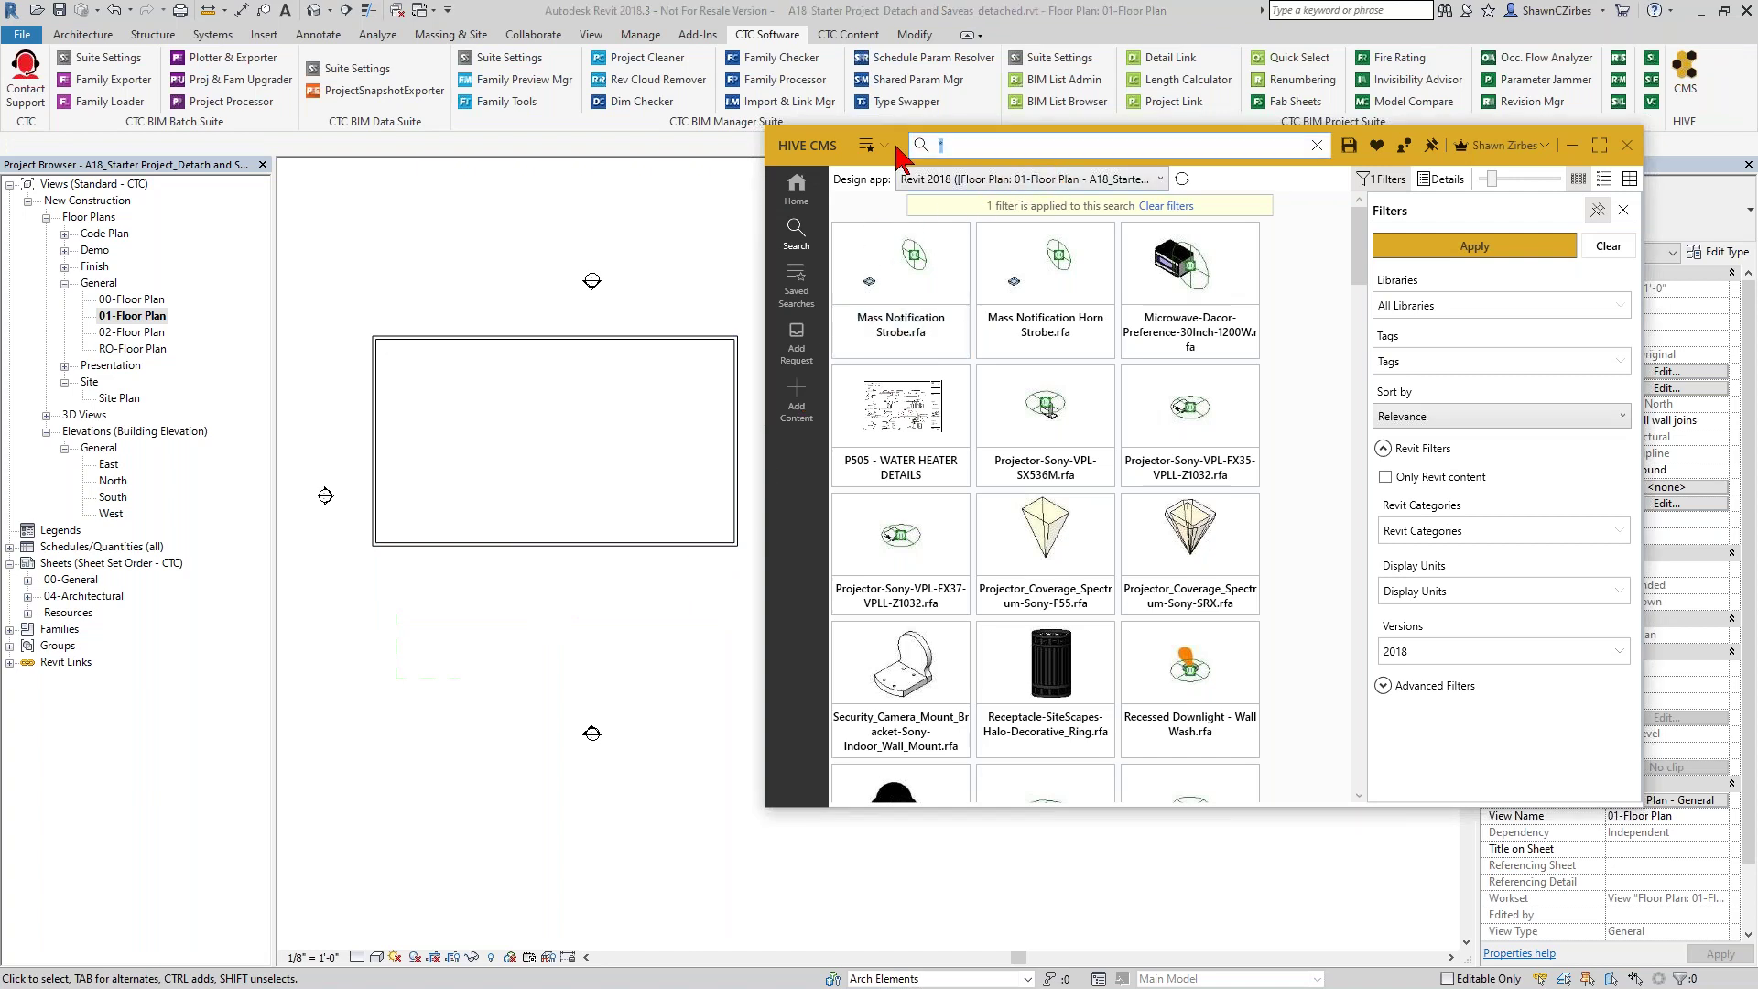
text(type a)
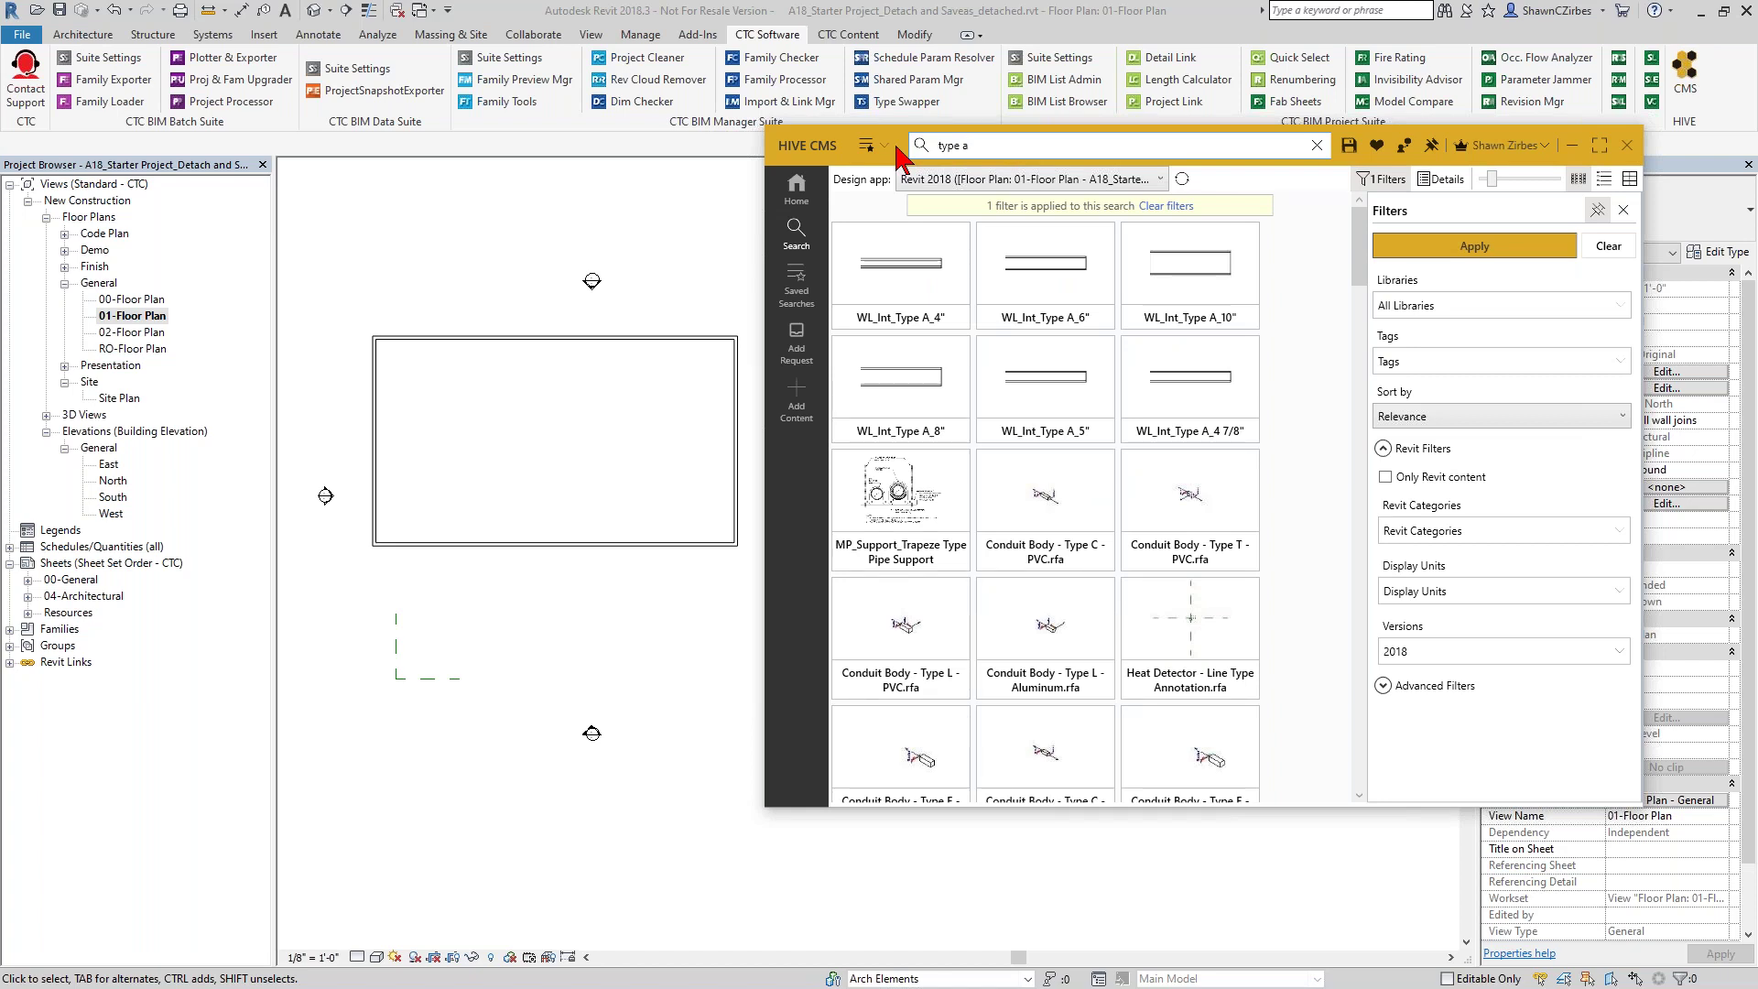
drag(973, 147, 937, 147)
click(1019, 147)
drag(998, 145, 925, 145)
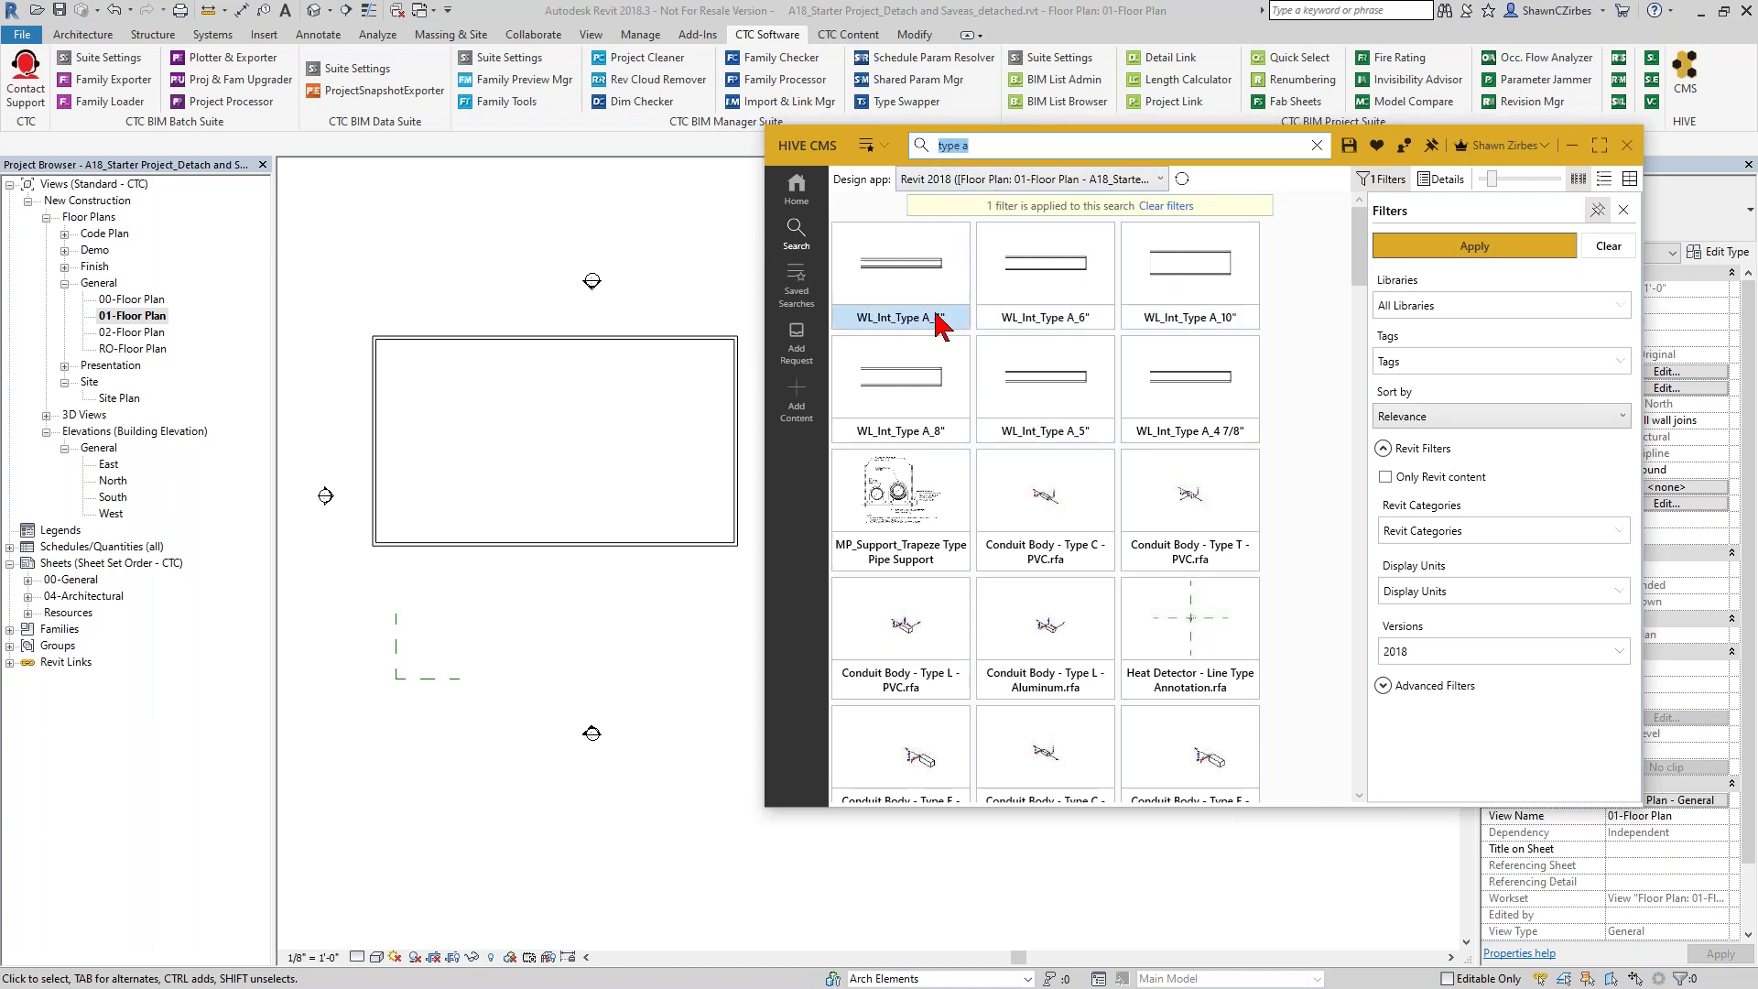
- Filter the results to the Walls Revit category and apply it
click(1465, 534)
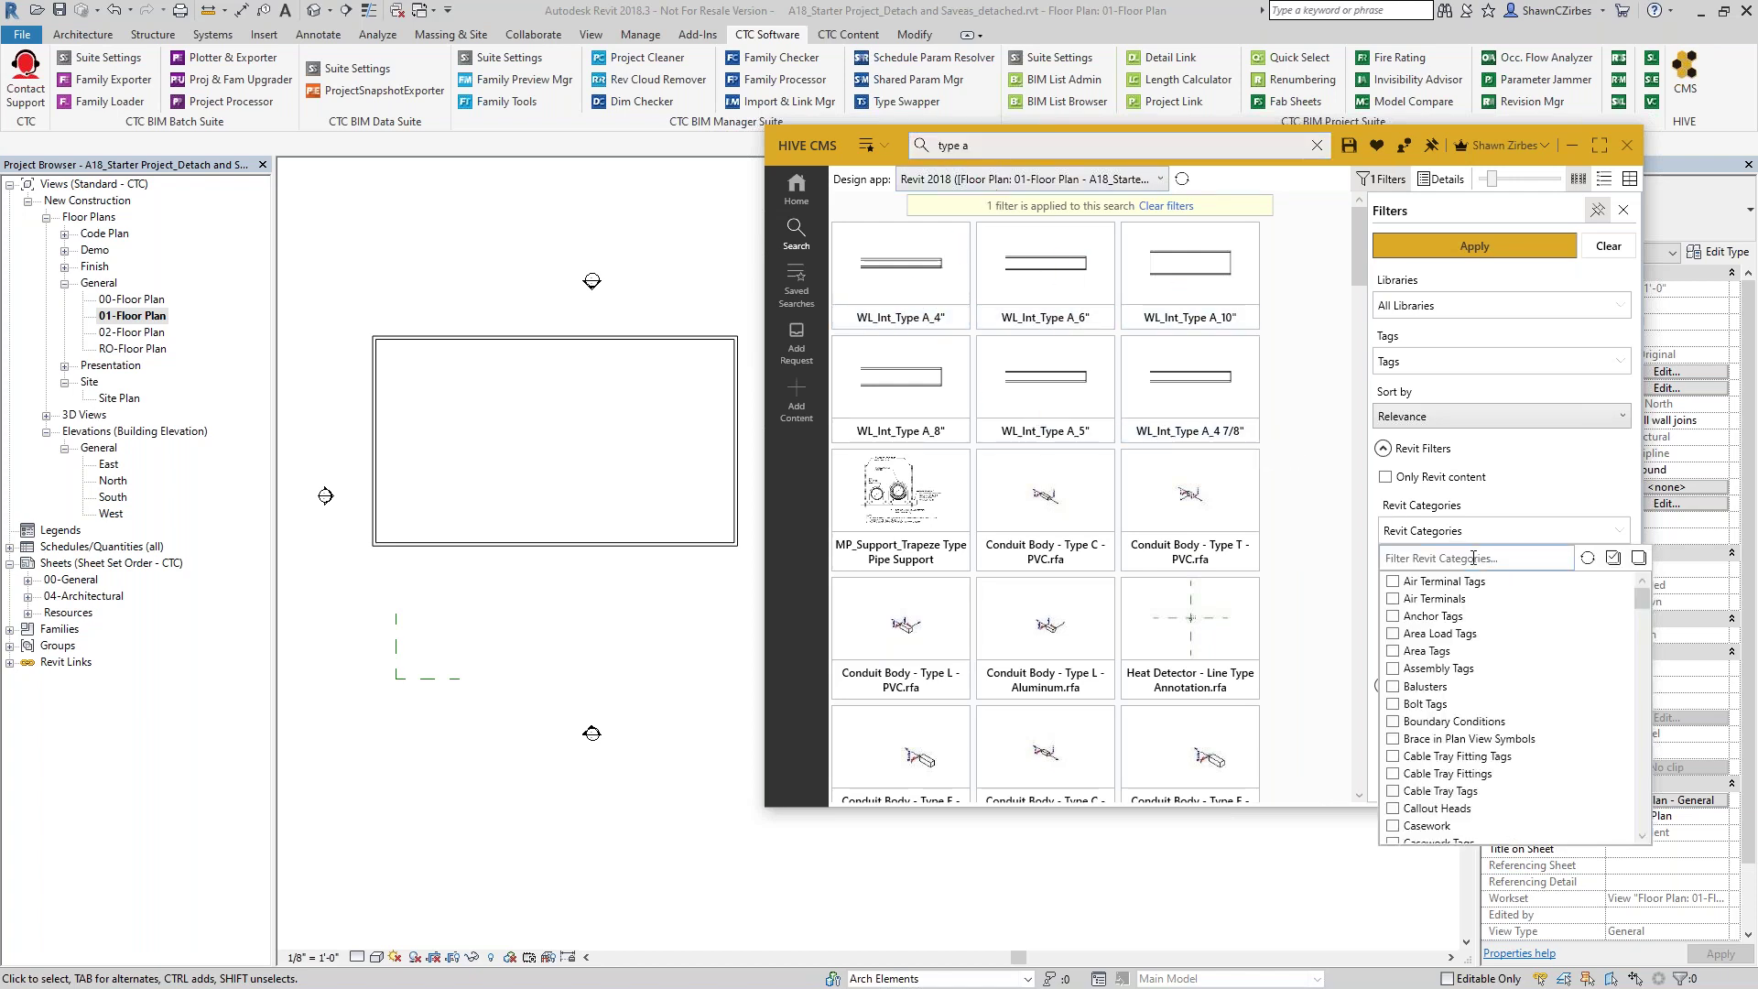
click(1473, 557)
text(wa)
click(1400, 616)
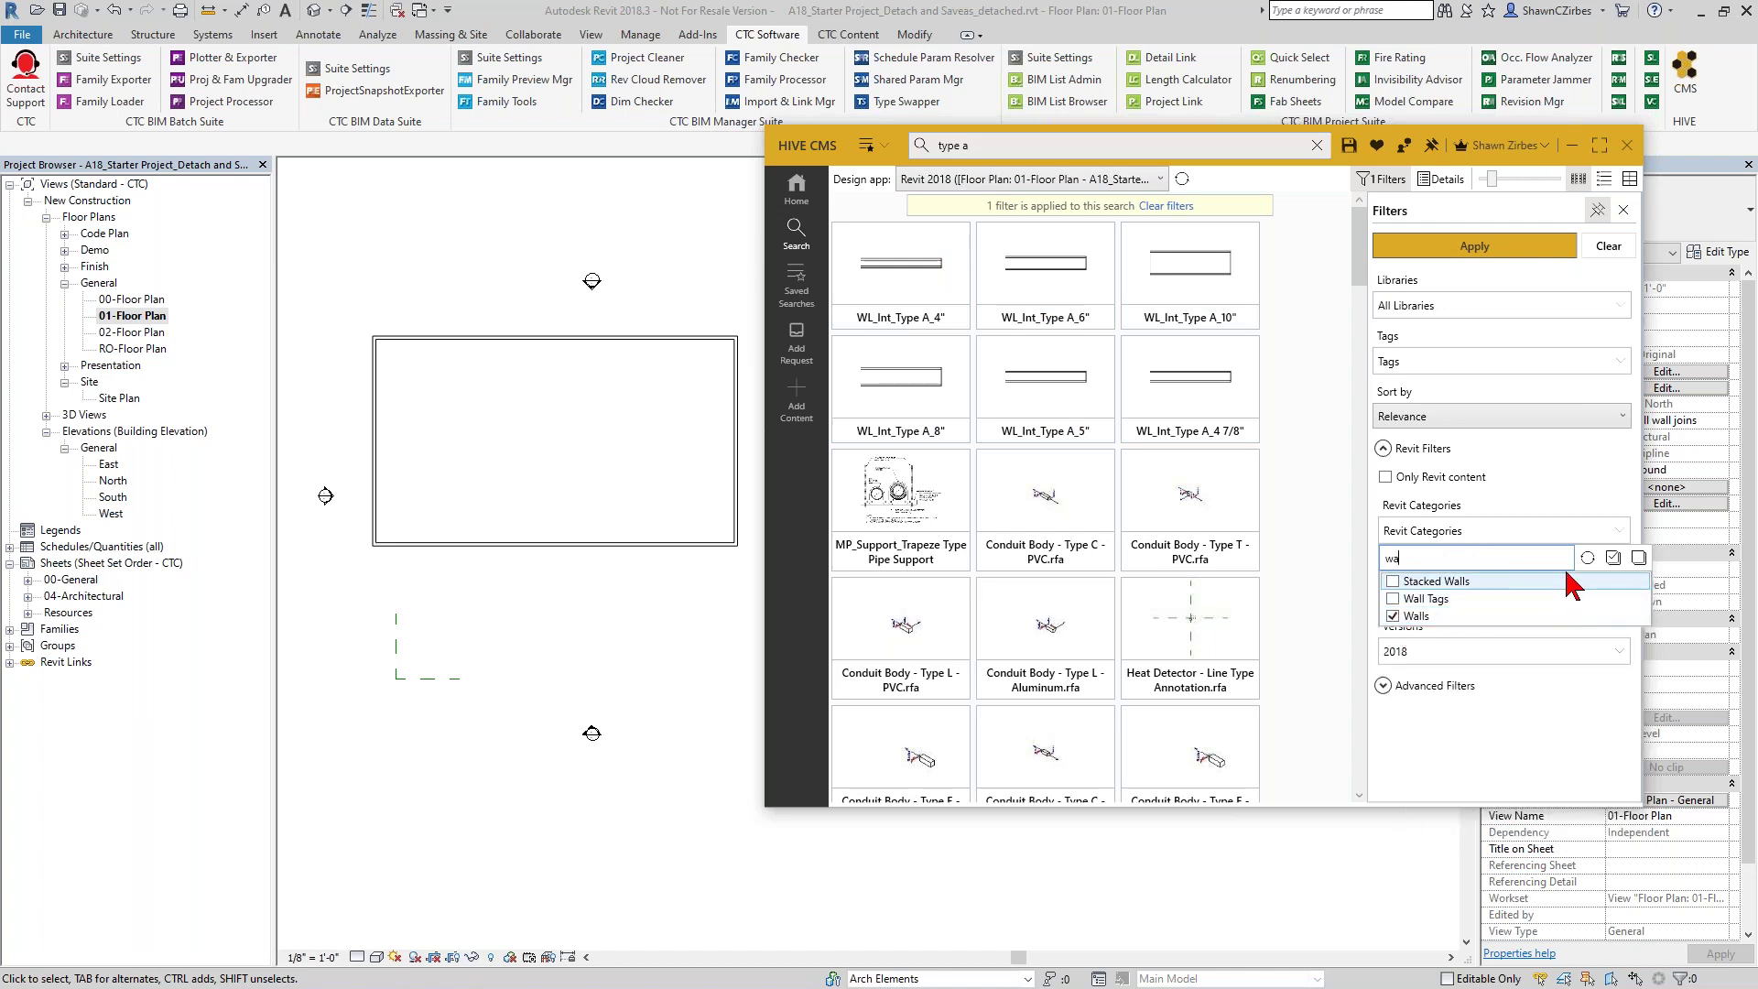
click(1542, 253)
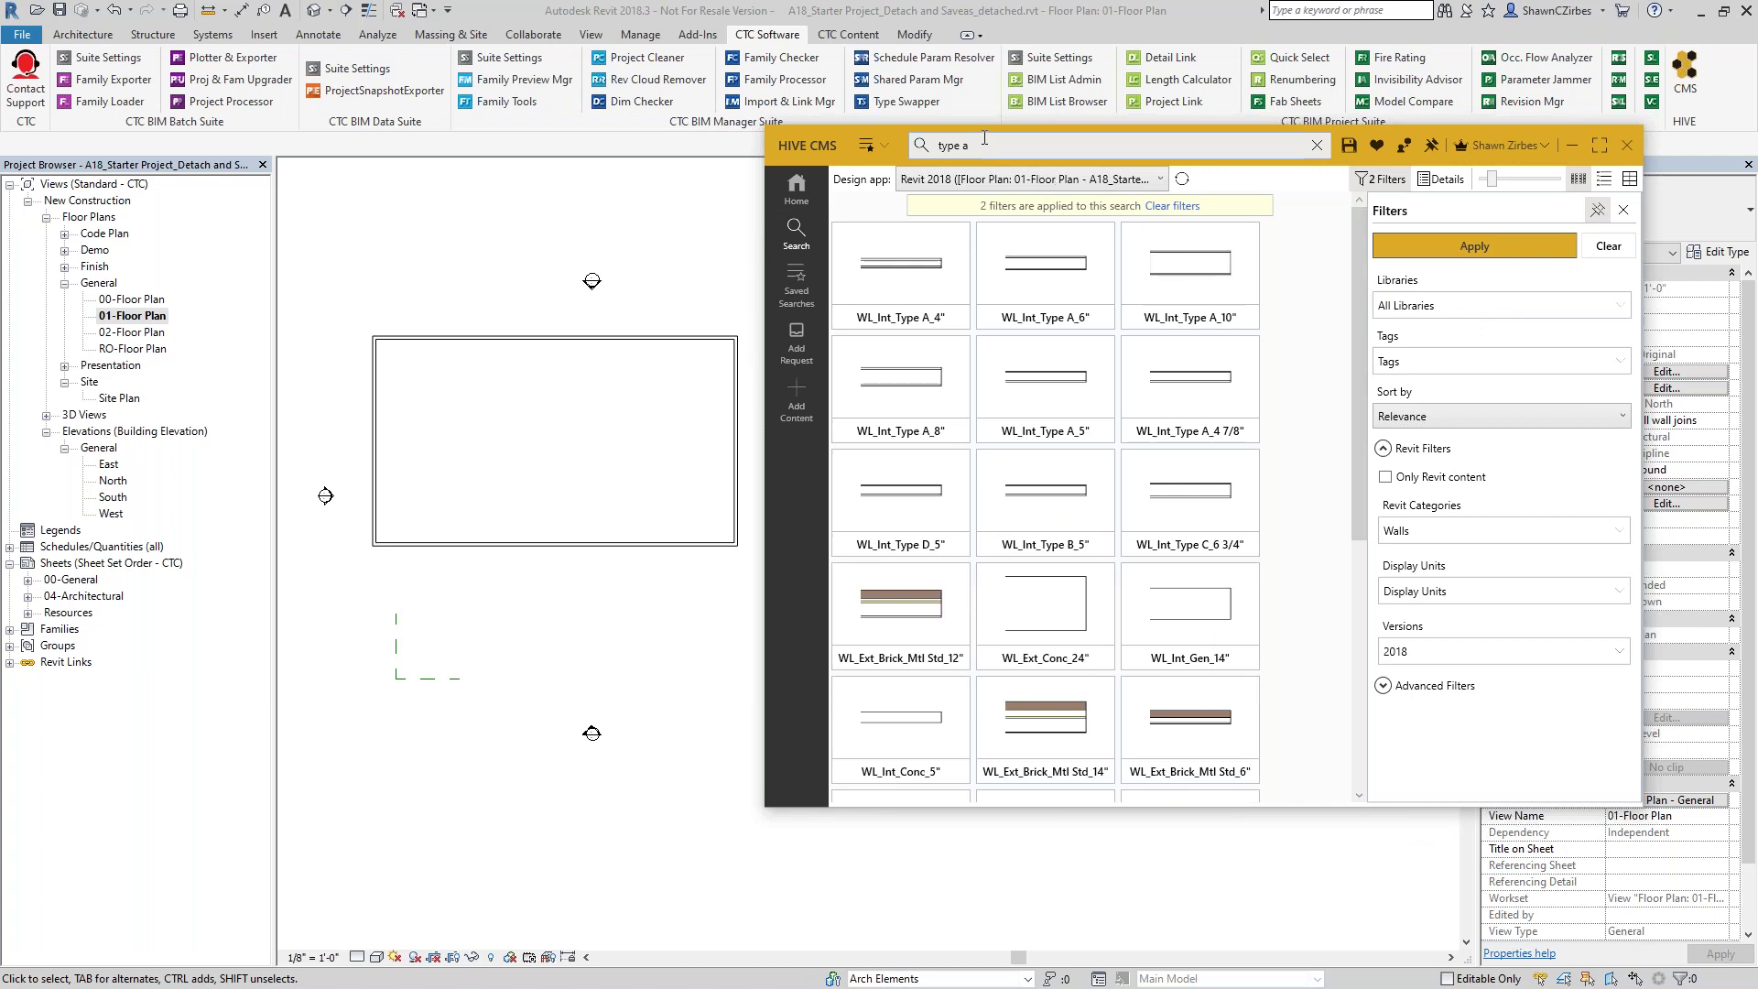
- Bring the WL_Int_Type A_4 7/8" wall from HIVE CMS into Revit, then cancel placement
click(947, 145)
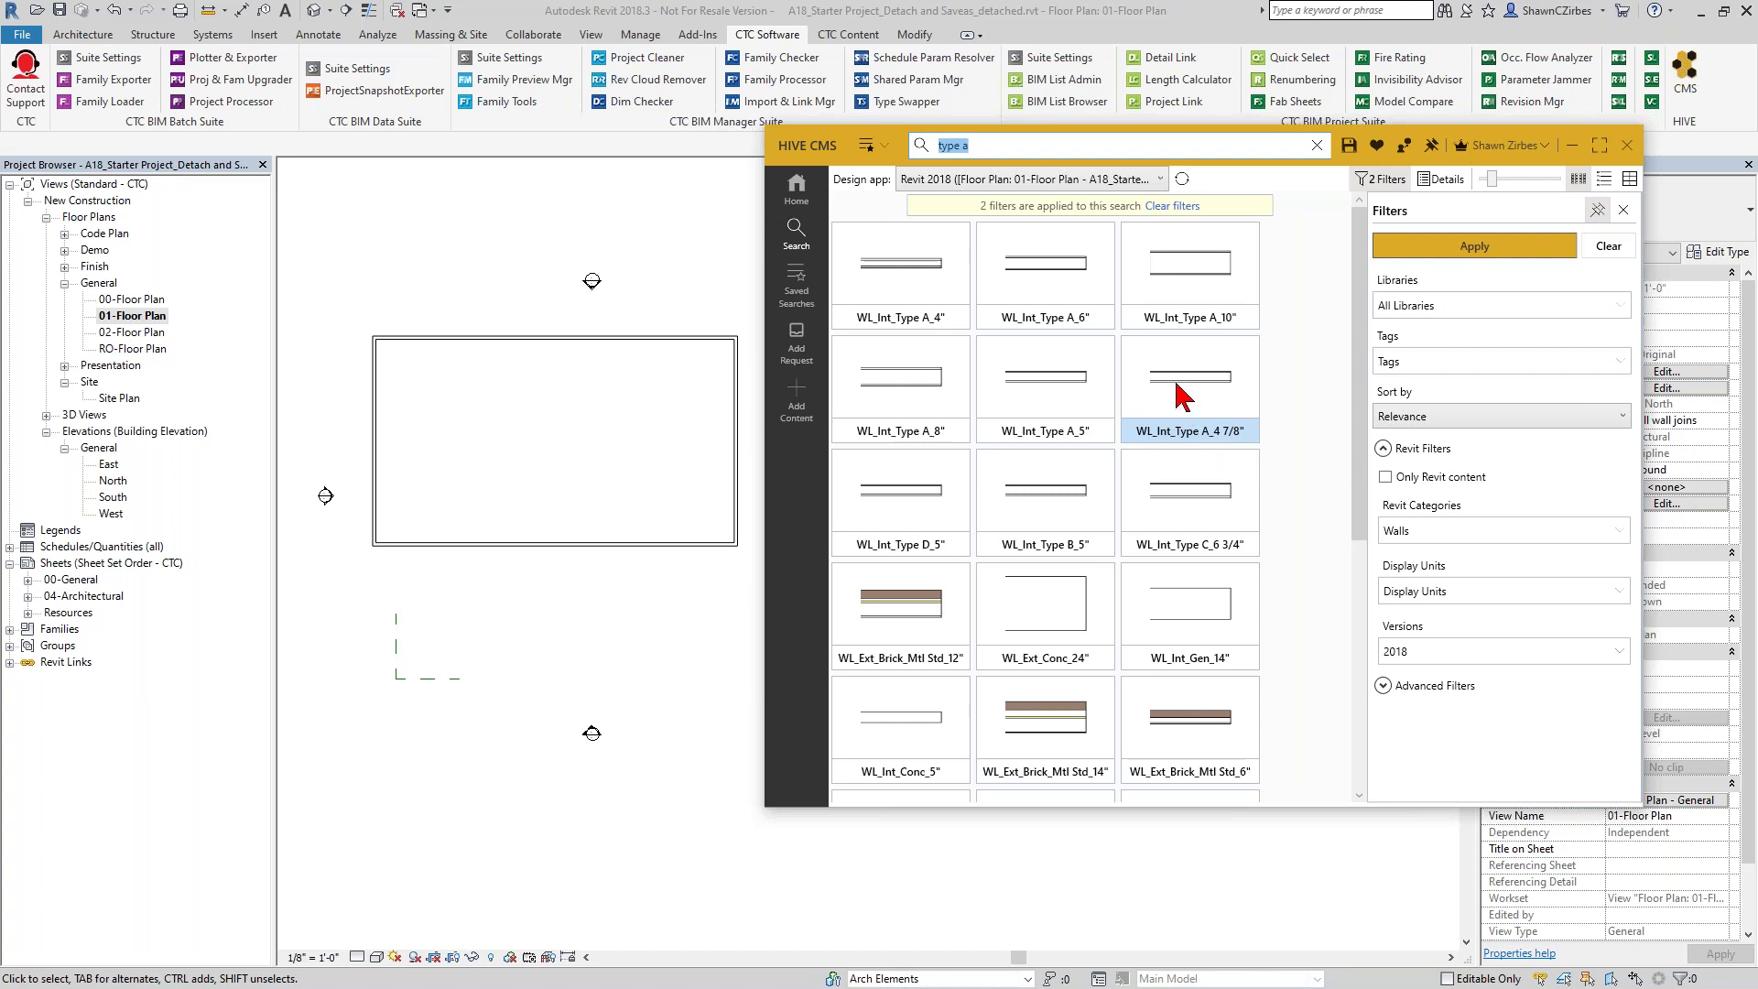
drag(1179, 395, 628, 448)
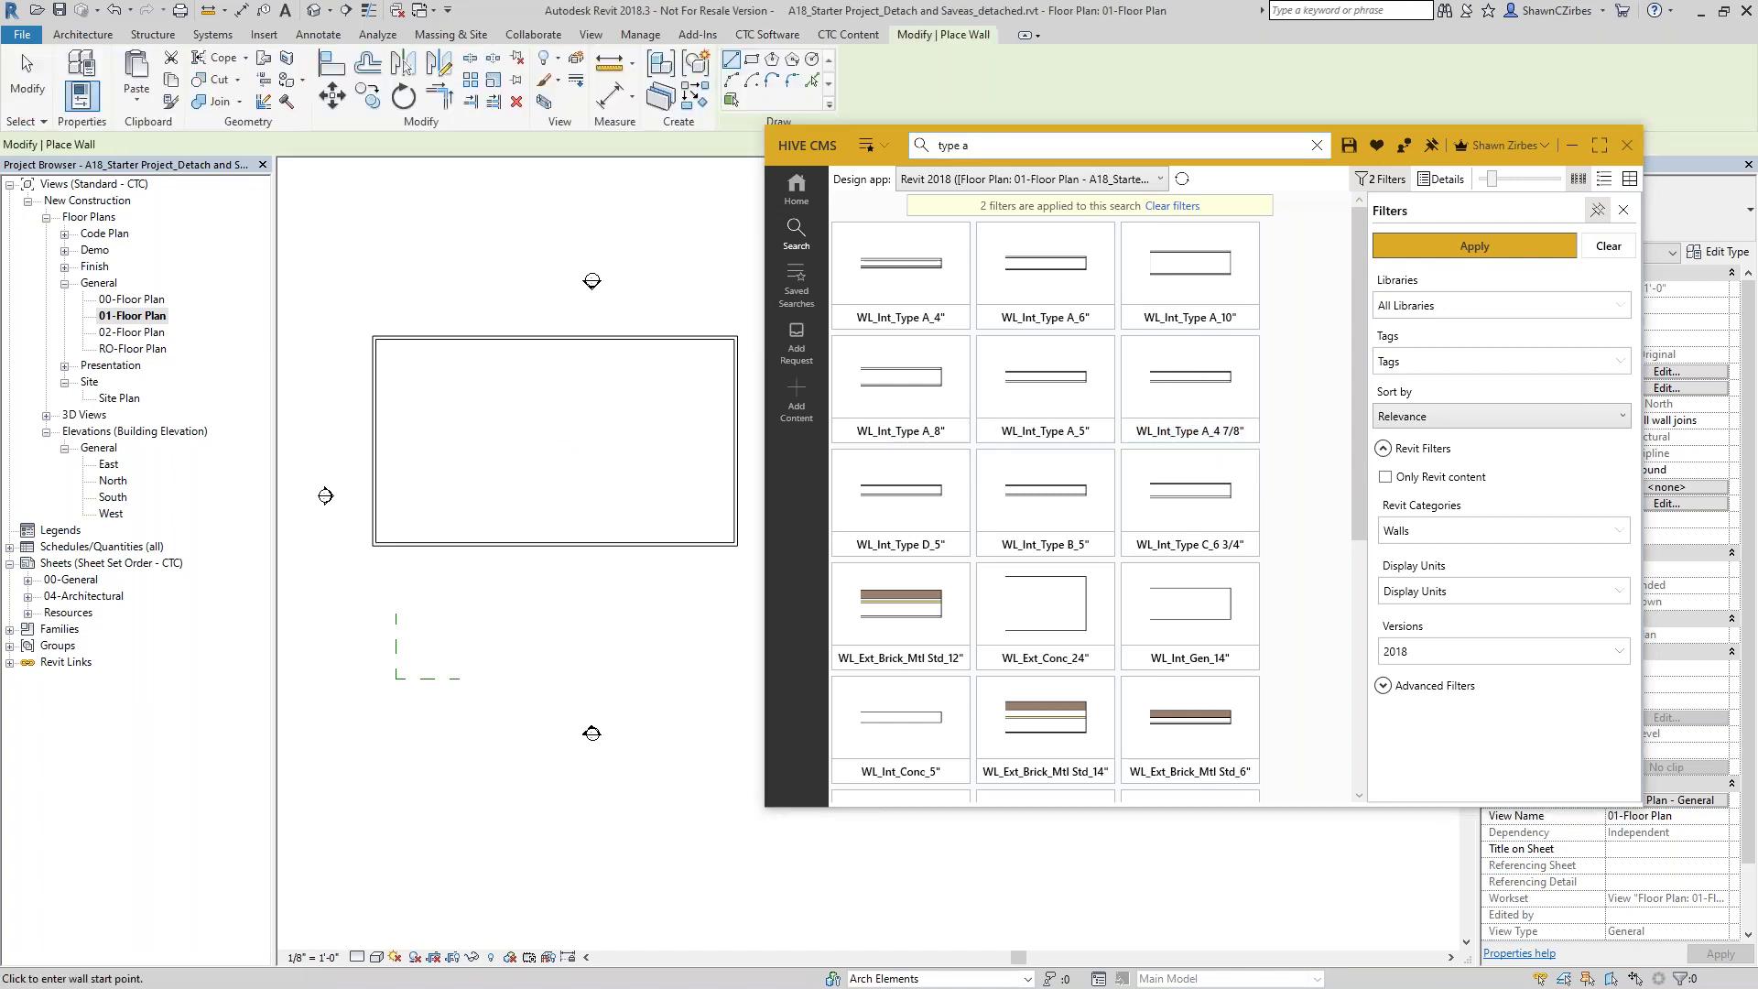
click(1693, 211)
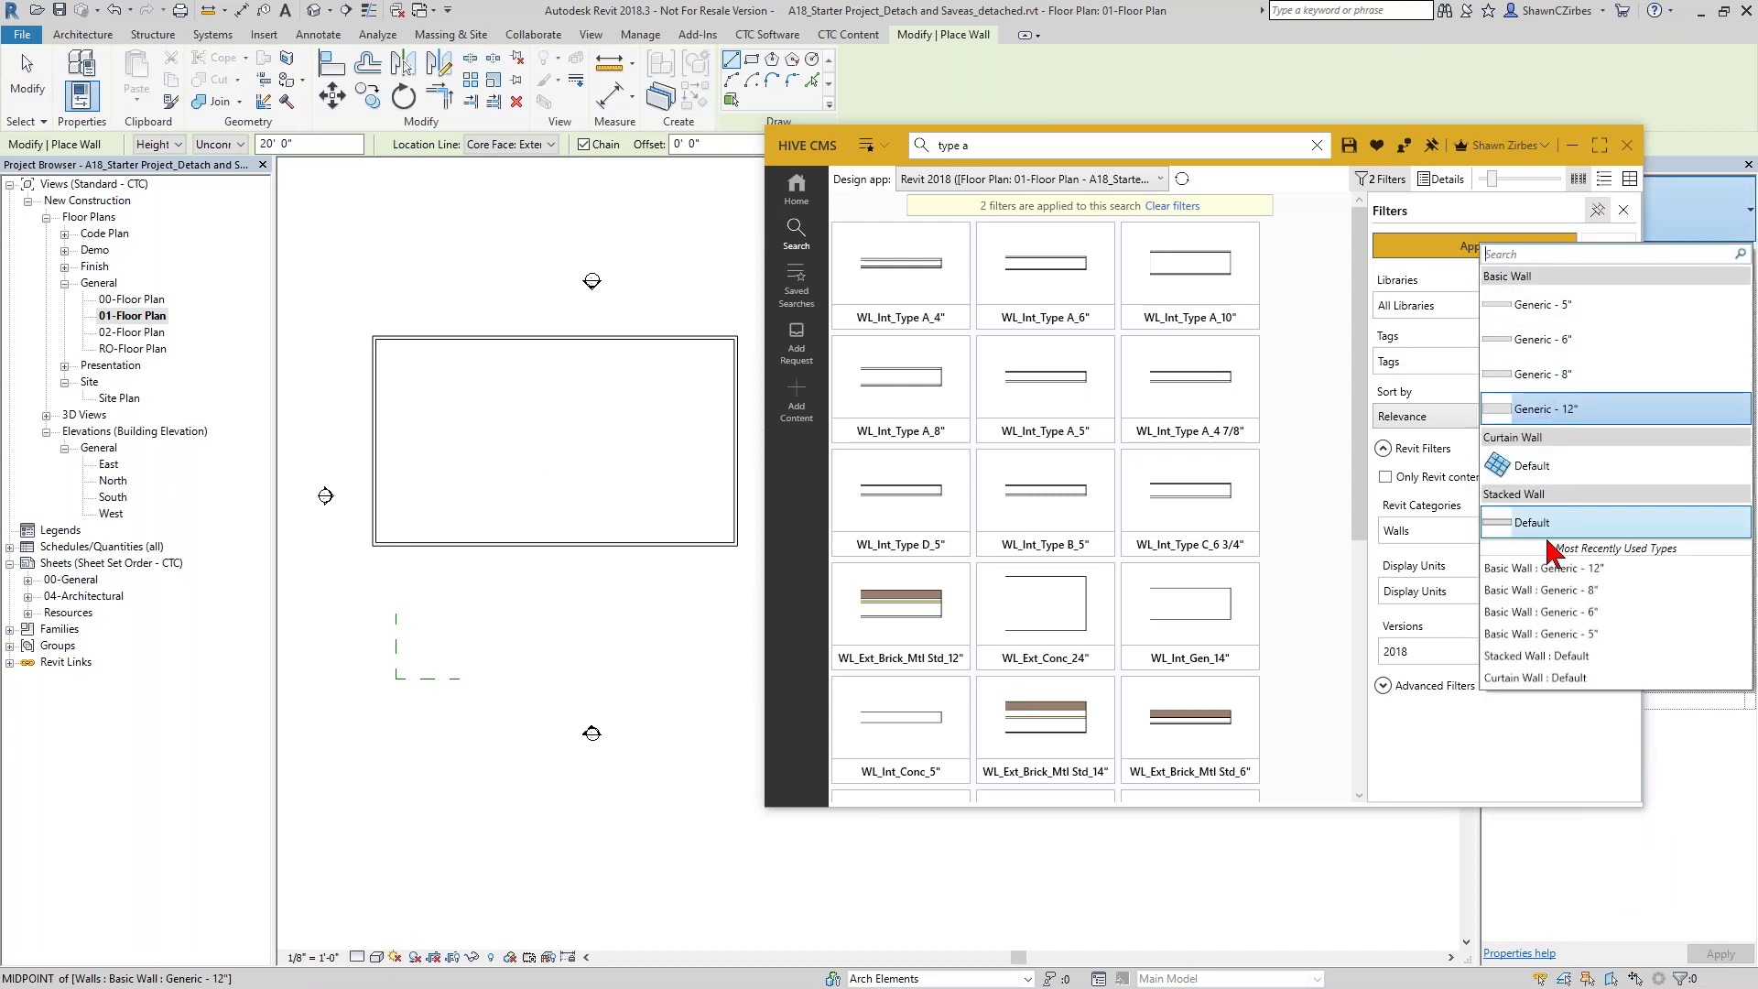
key(Escape)
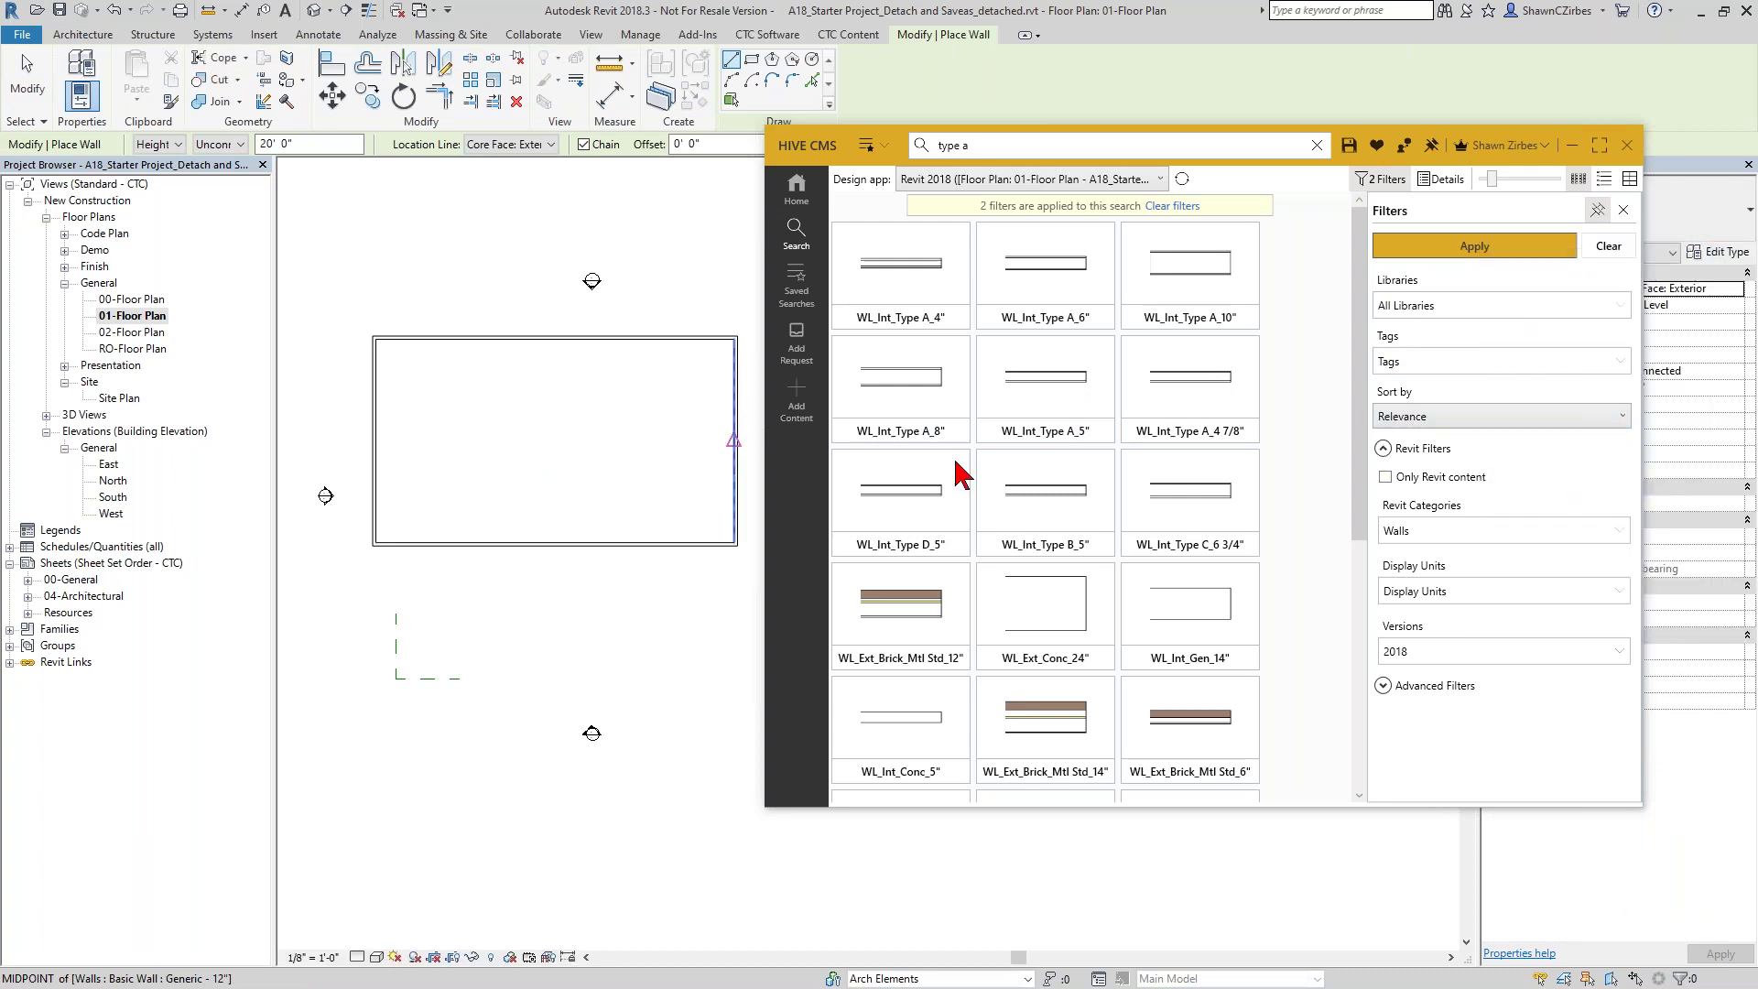
key(Escape)
key(Escape)
middle_drag(610, 475, 552, 481)
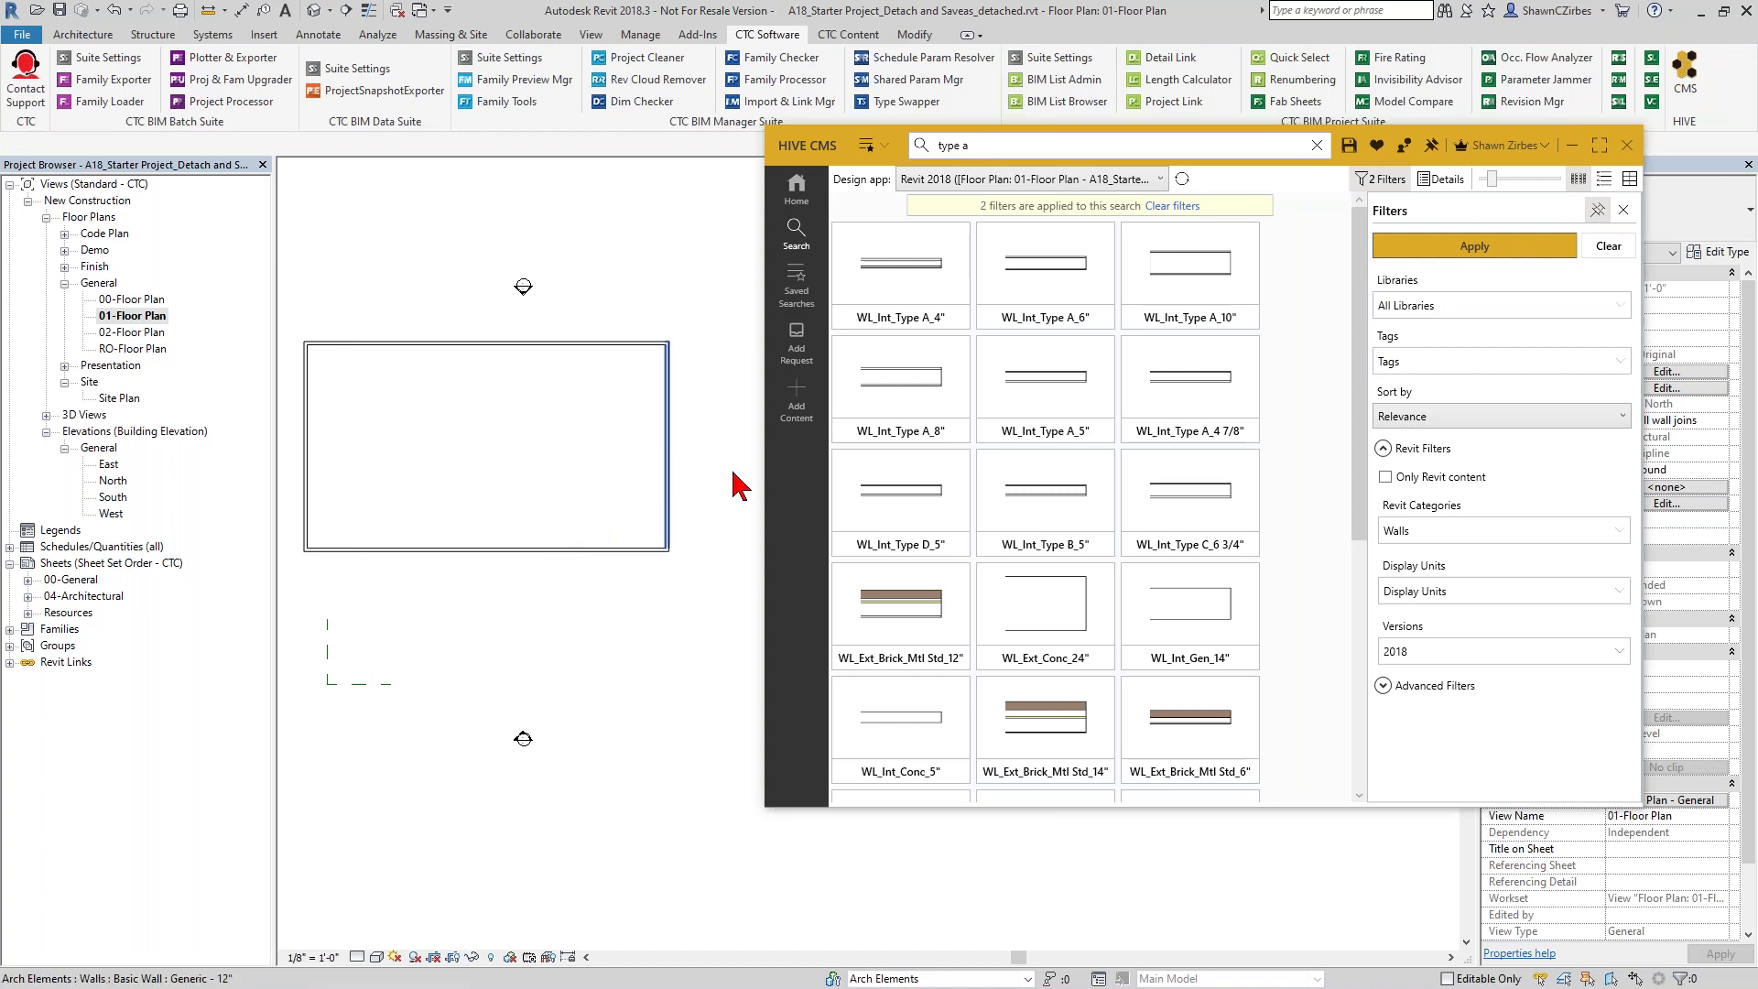
- Draw a WL_Int_Type A_4 7/8" horizontal wall from the left edge, angling up to the top midpoint
click(1204, 389)
ctrl+click(1045, 408)
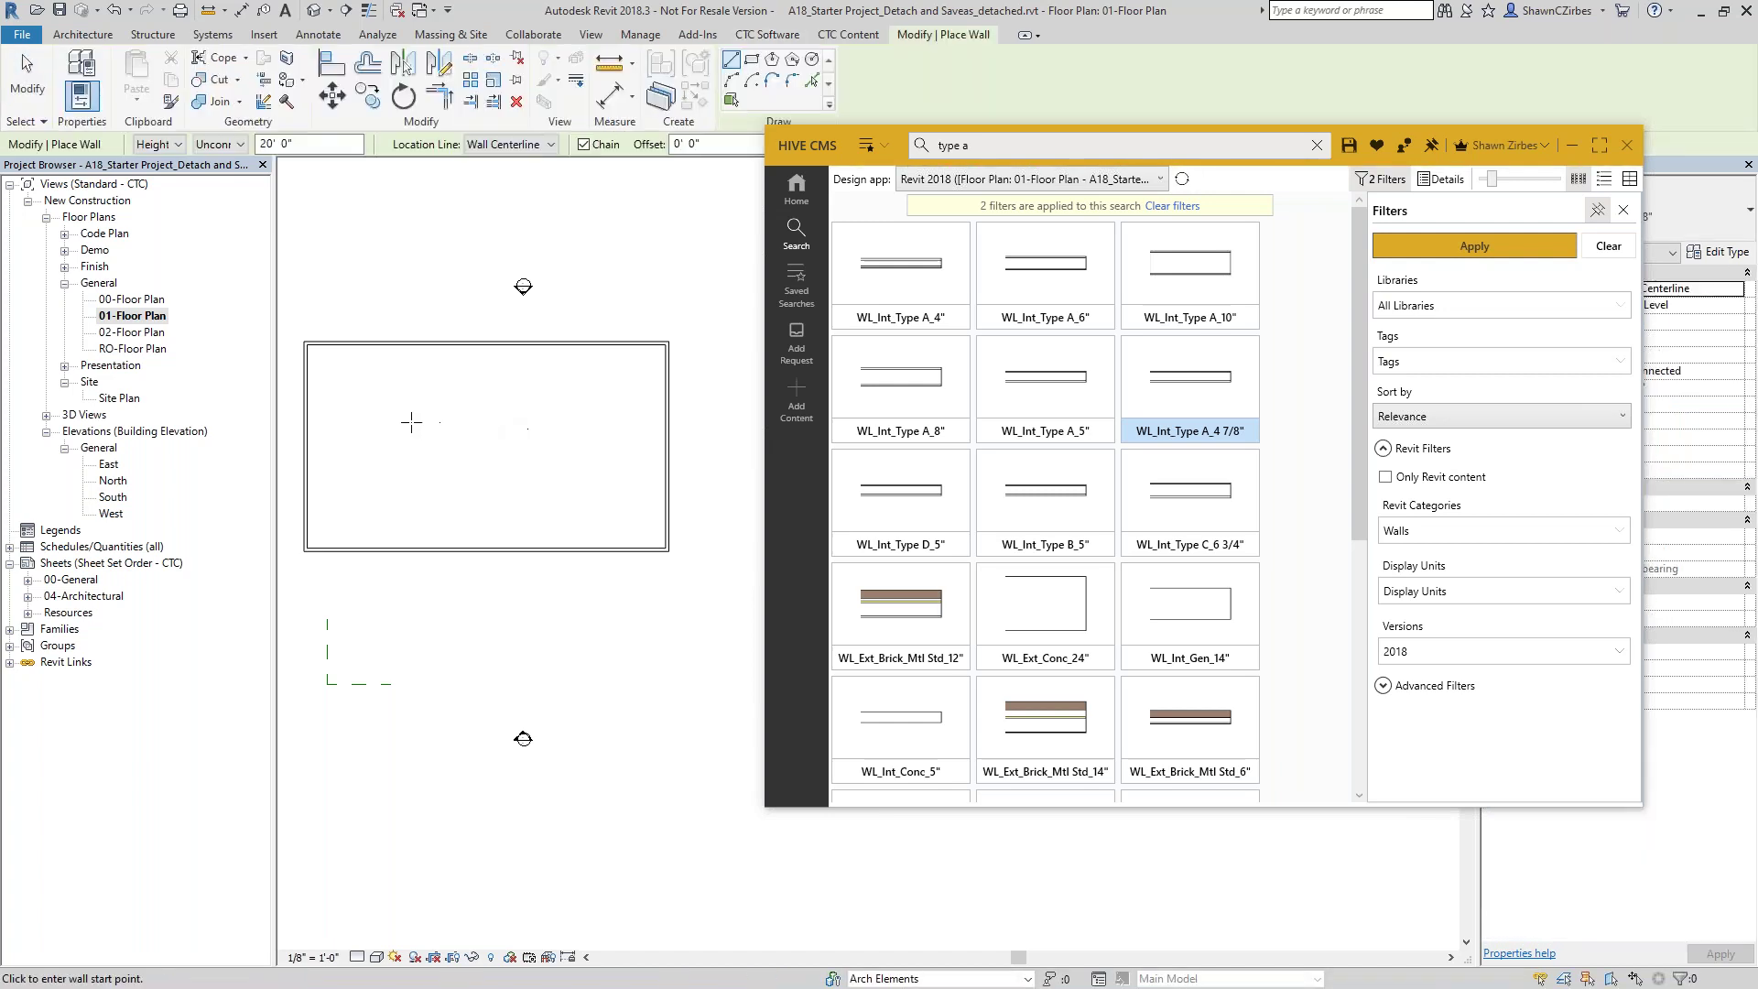
click(306, 419)
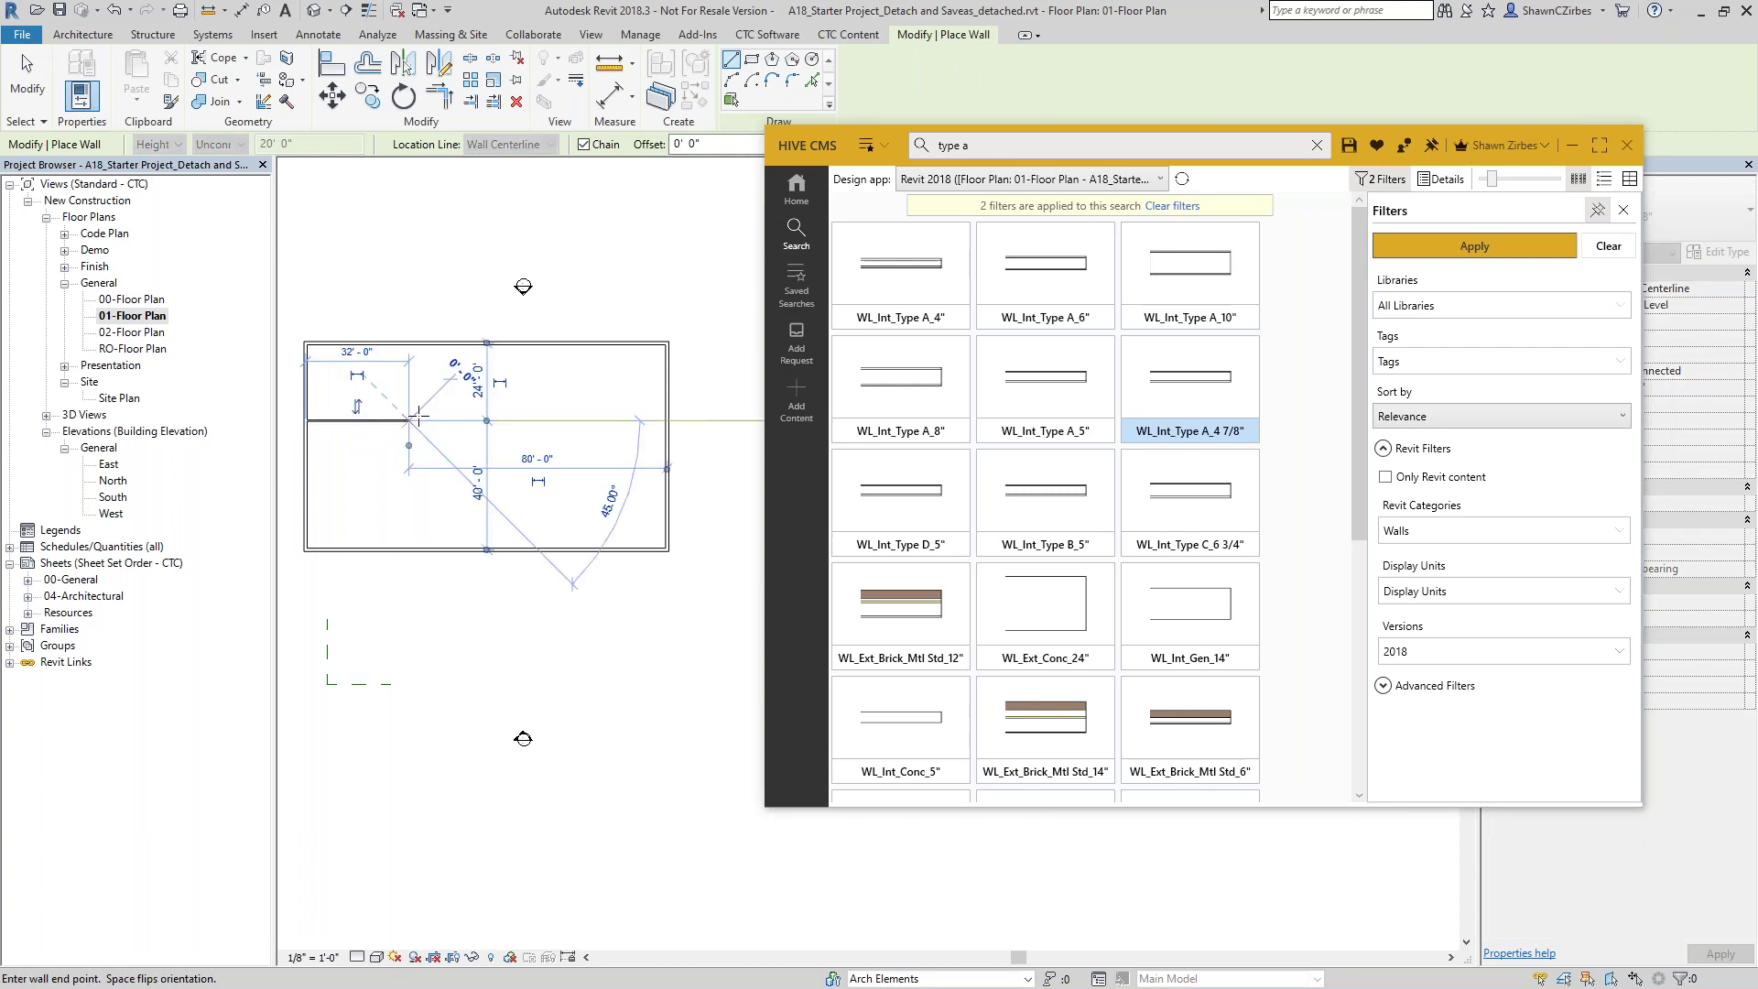
click(417, 417)
click(486, 343)
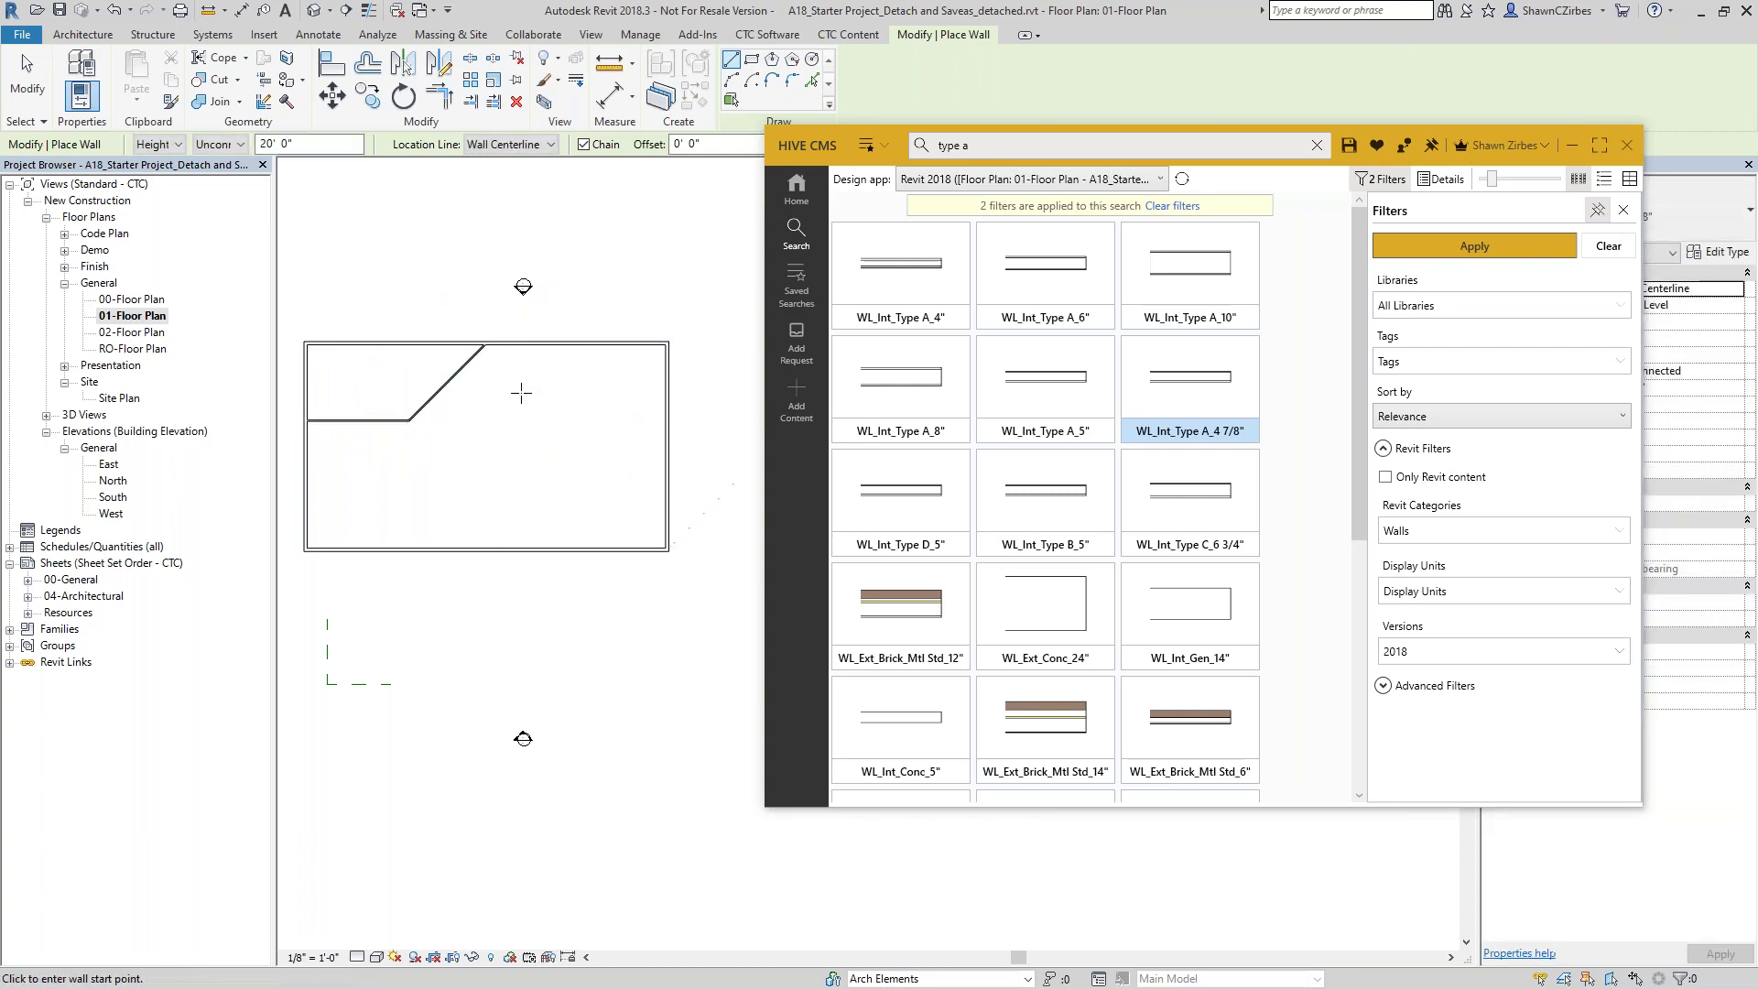
click(1697, 205)
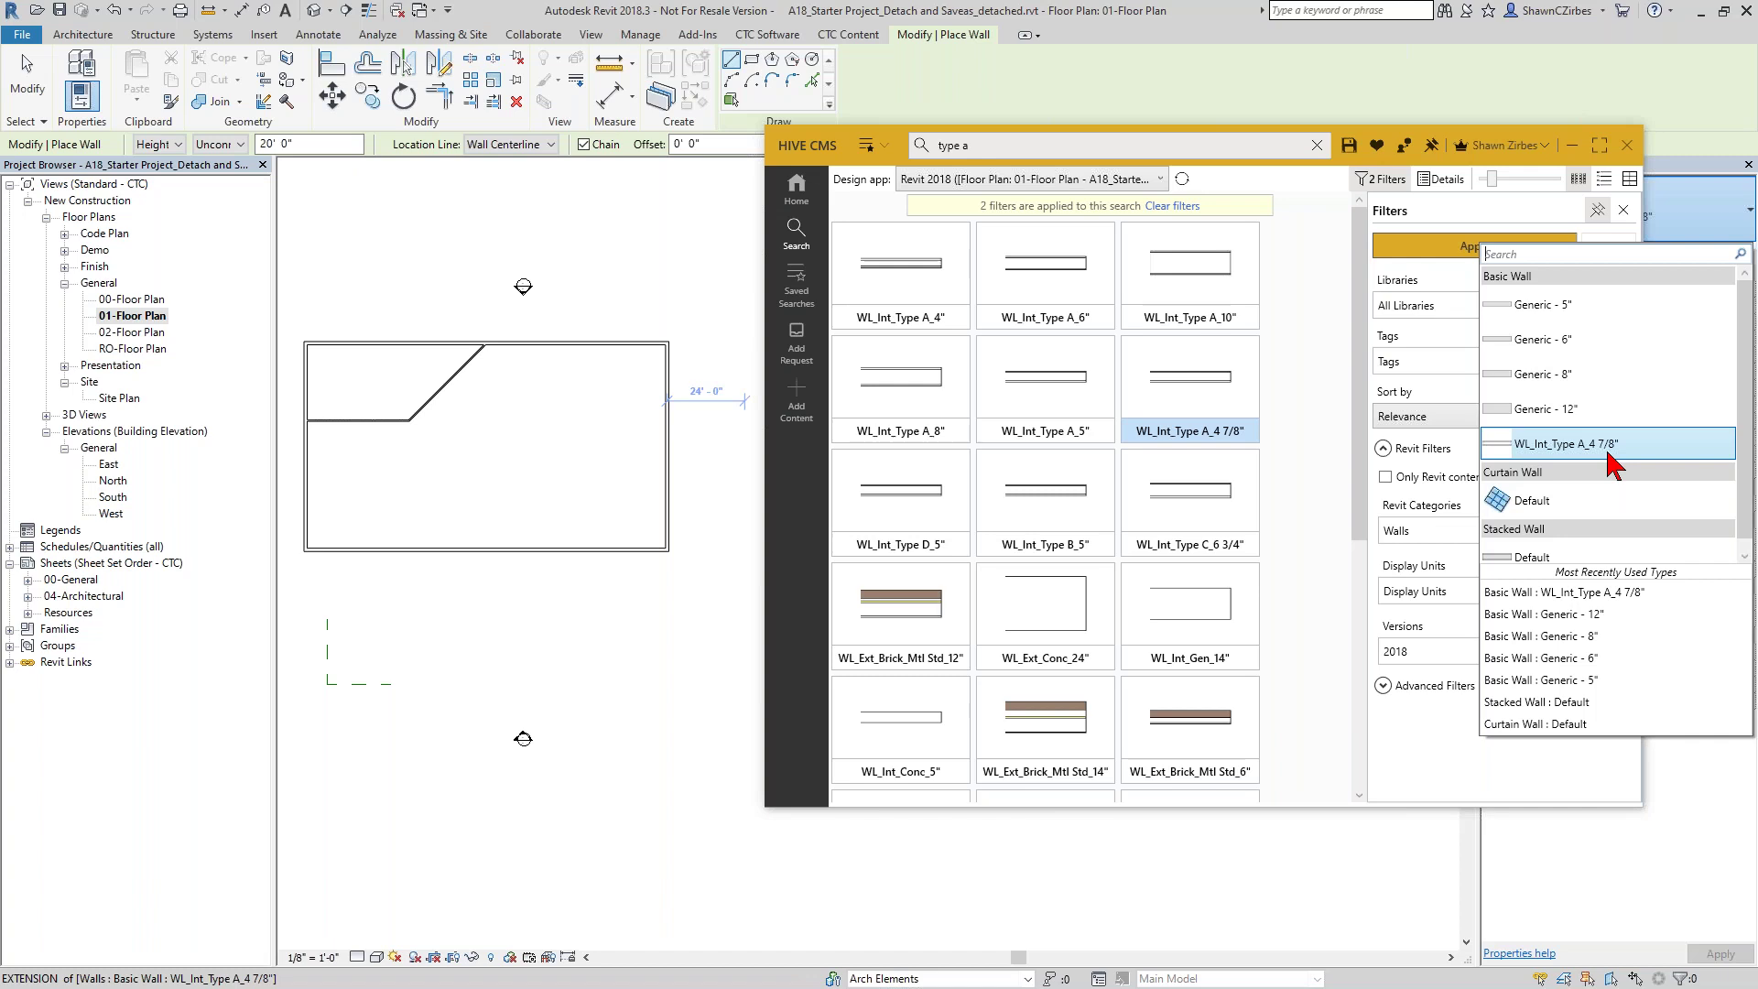
key(Escape)
key(Escape)
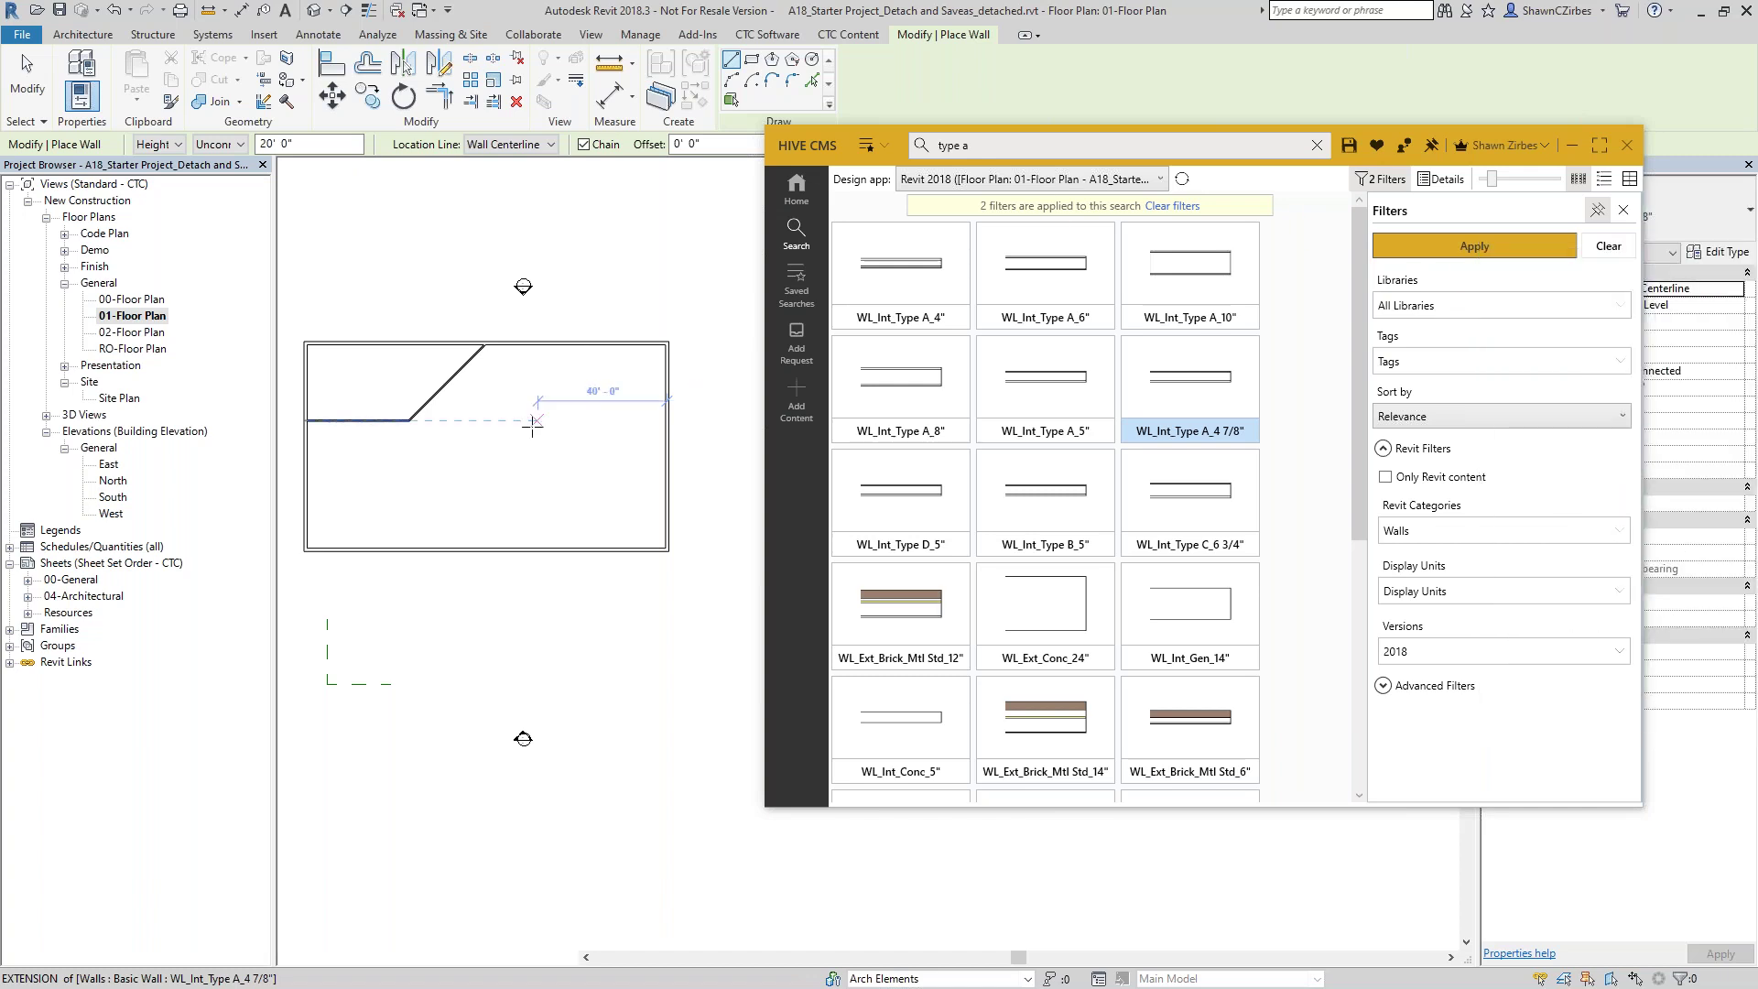
- Try Manage > Transfer Project Standards and dismiss the no-open-projects message
click(640, 35)
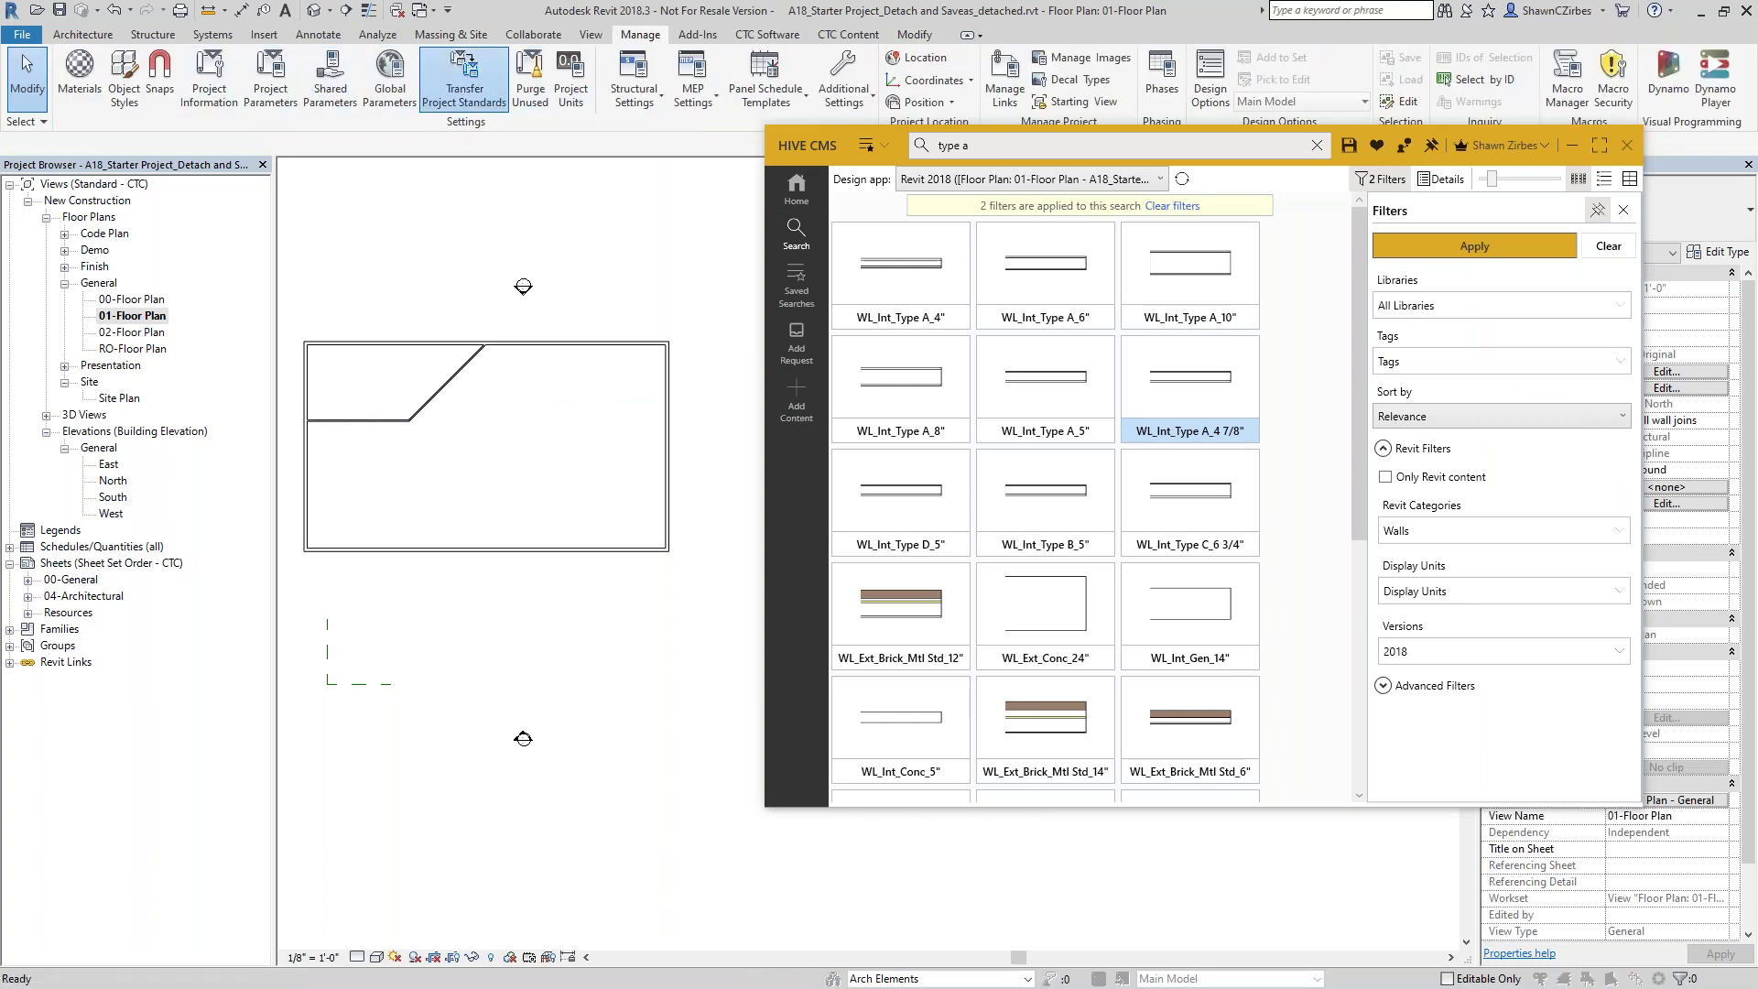
click(464, 88)
drag(747, 414, 387, 223)
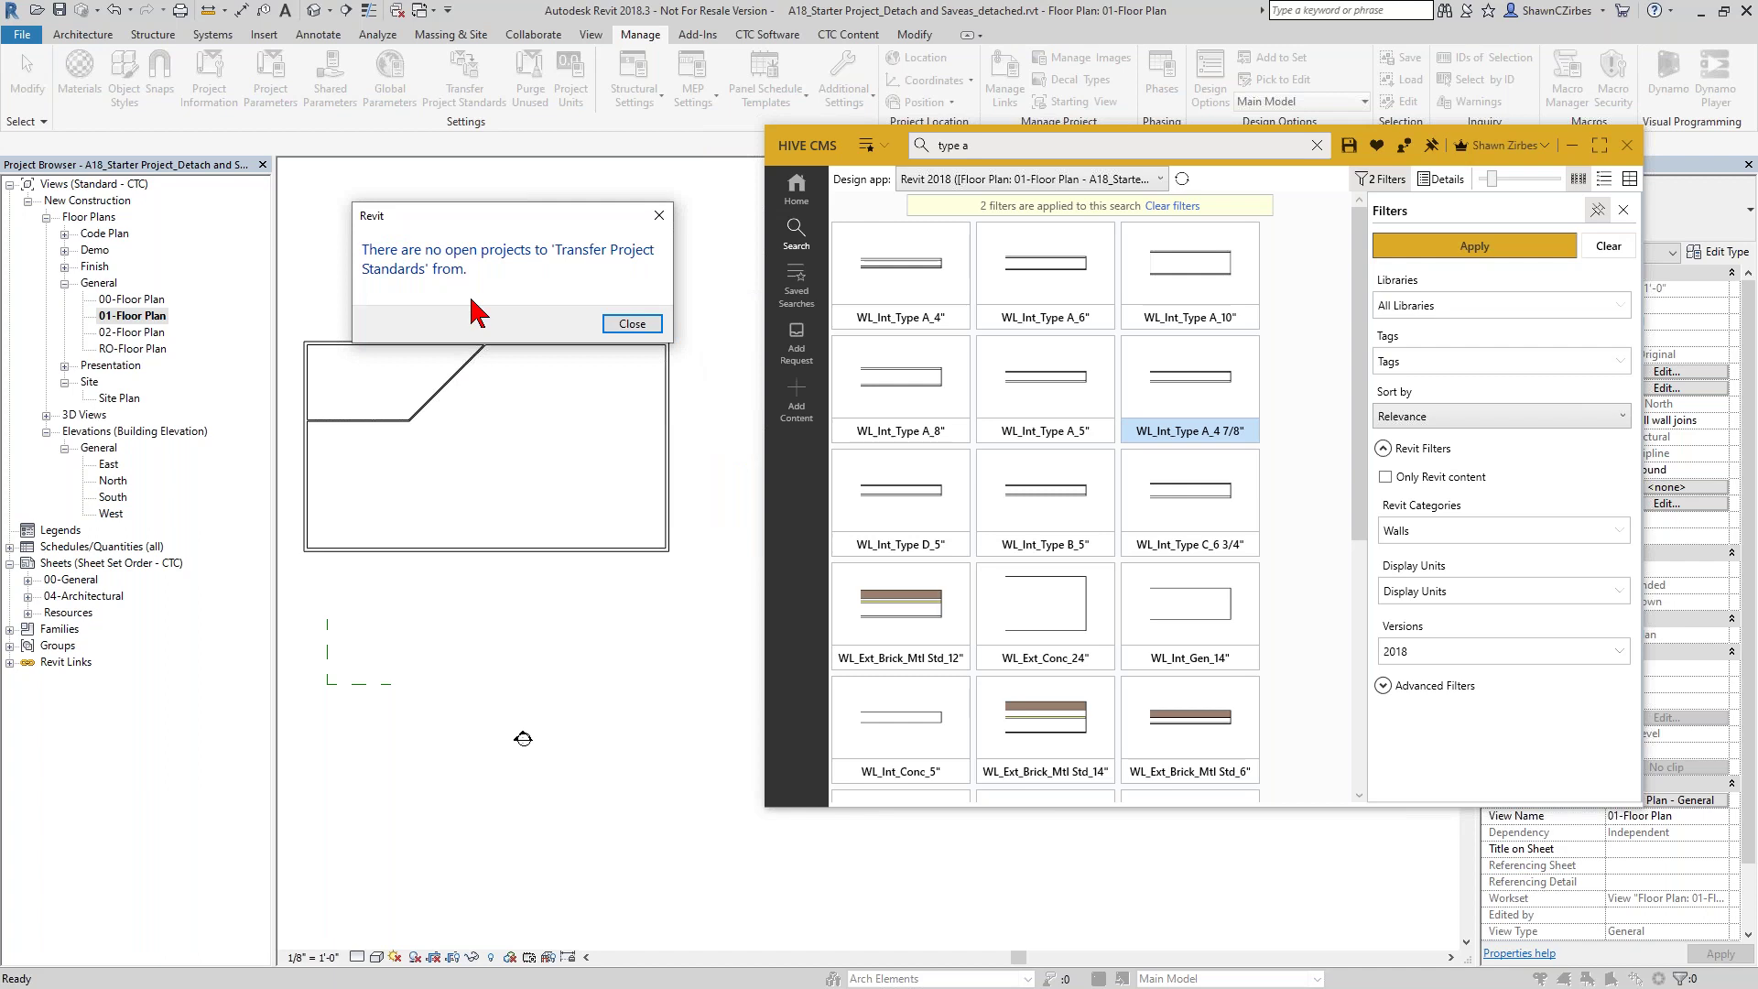
click(632, 325)
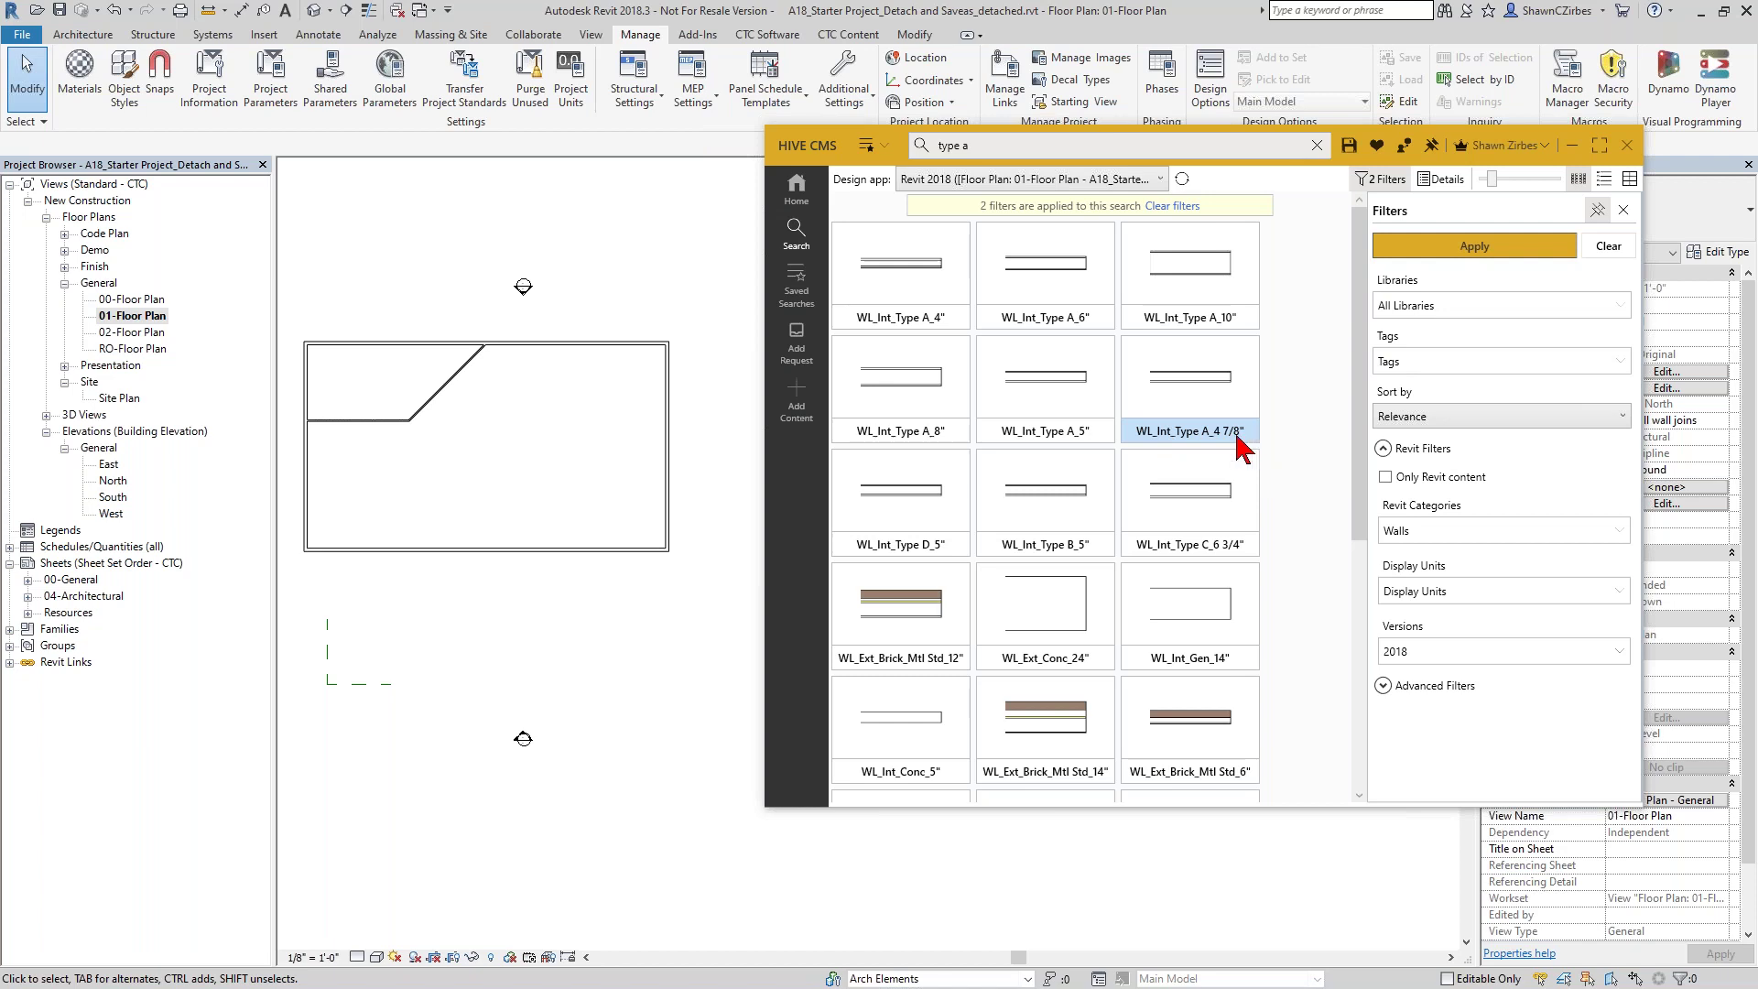
- Change the horizontal wall's type to WL_Int_Type A_4 7/8"
click(395, 422)
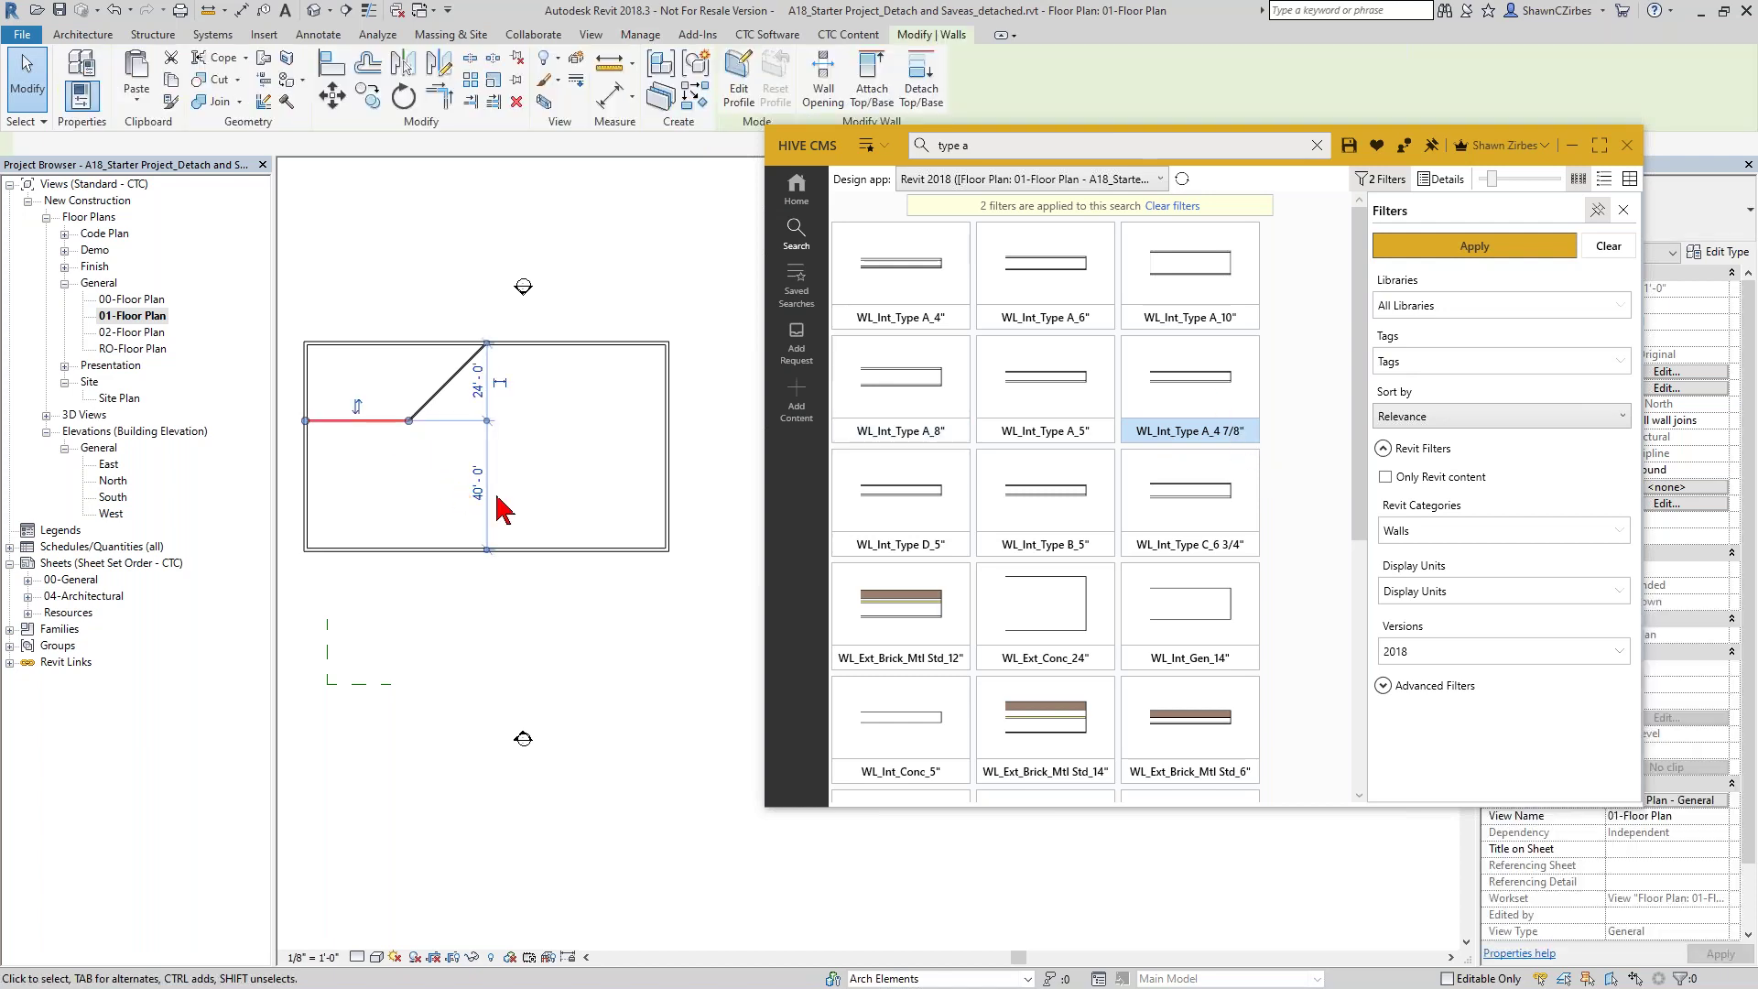
click(1699, 211)
click(1625, 445)
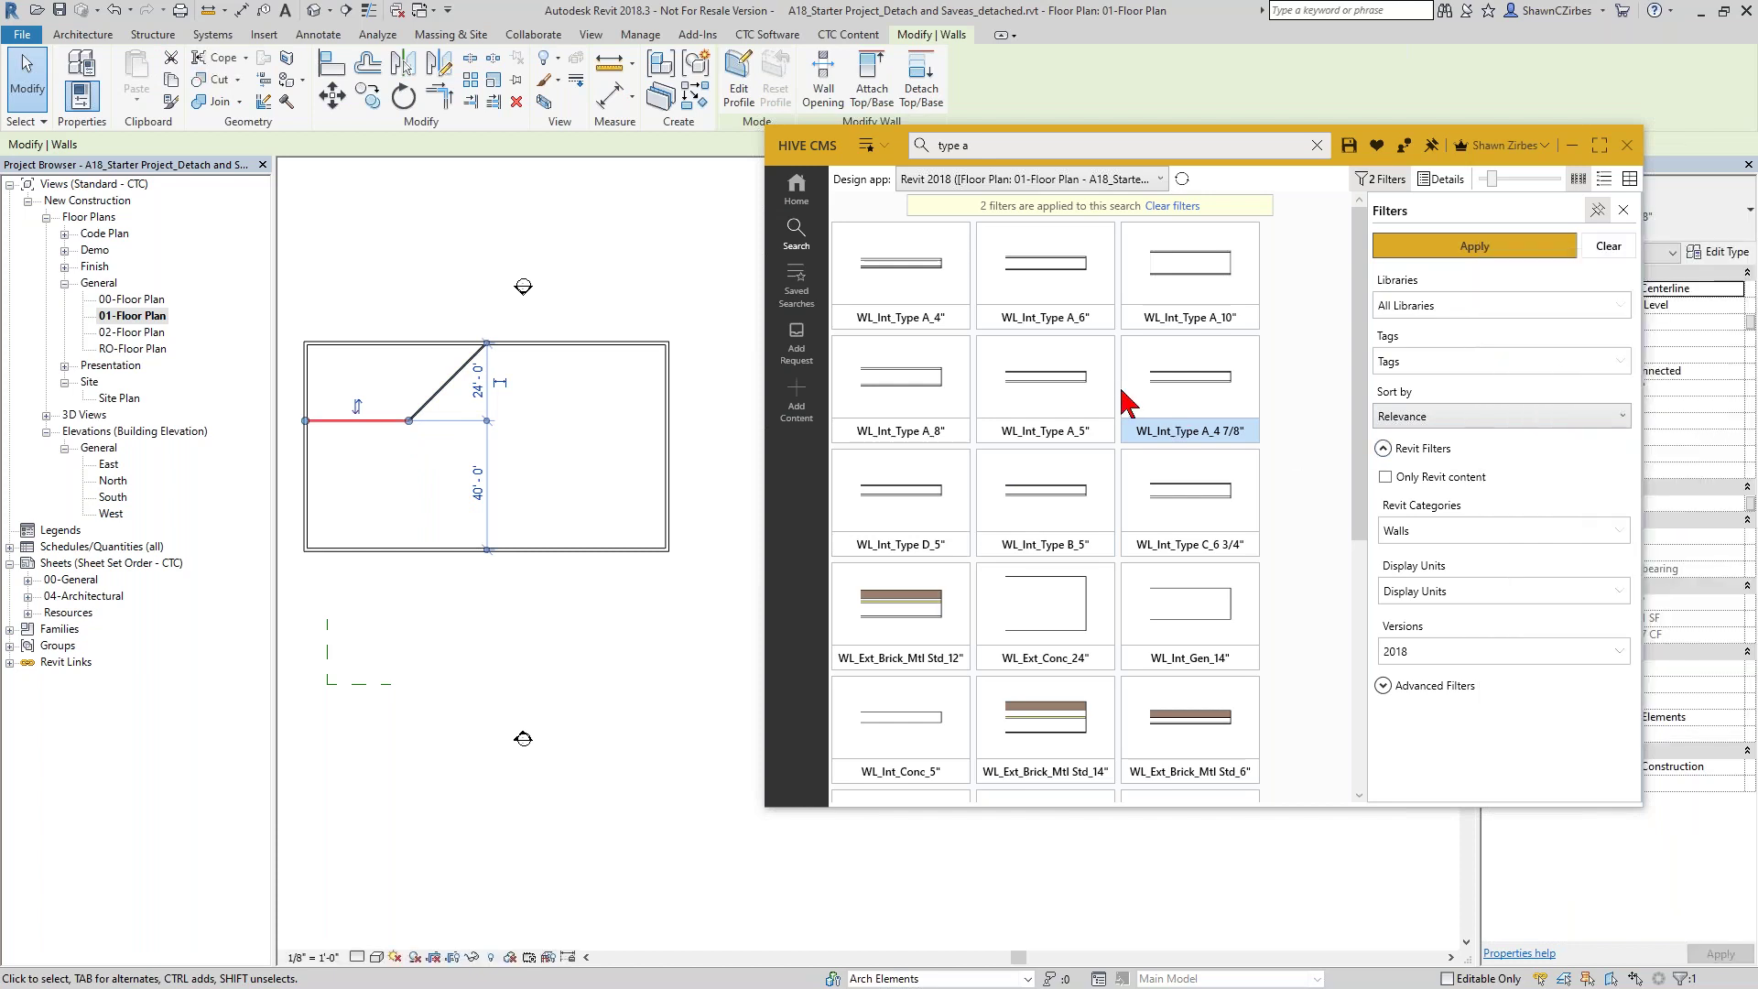
key(Escape)
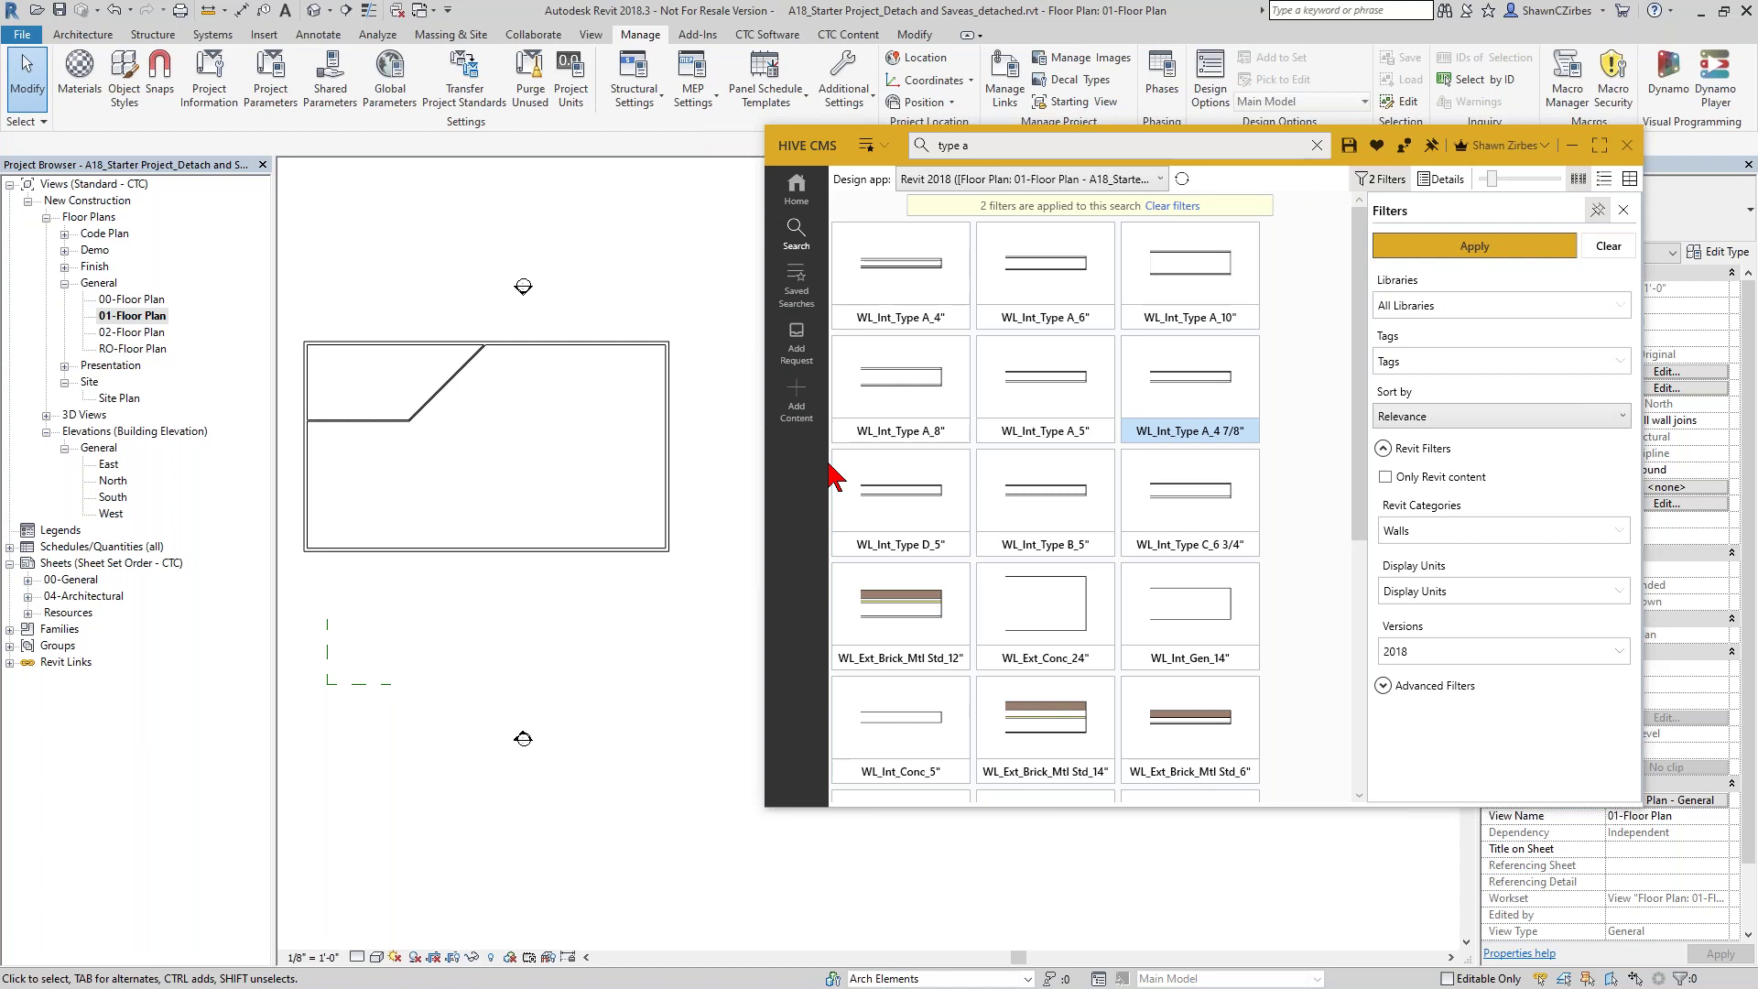
- Select the WL_Int_Type A_8" and WL_Int_Type A_6" tiles in HIVE CMS and load them
click(929, 441)
ctrl+click(1032, 326)
ctrl+click(1041, 403)
ctrl+click(1044, 360)
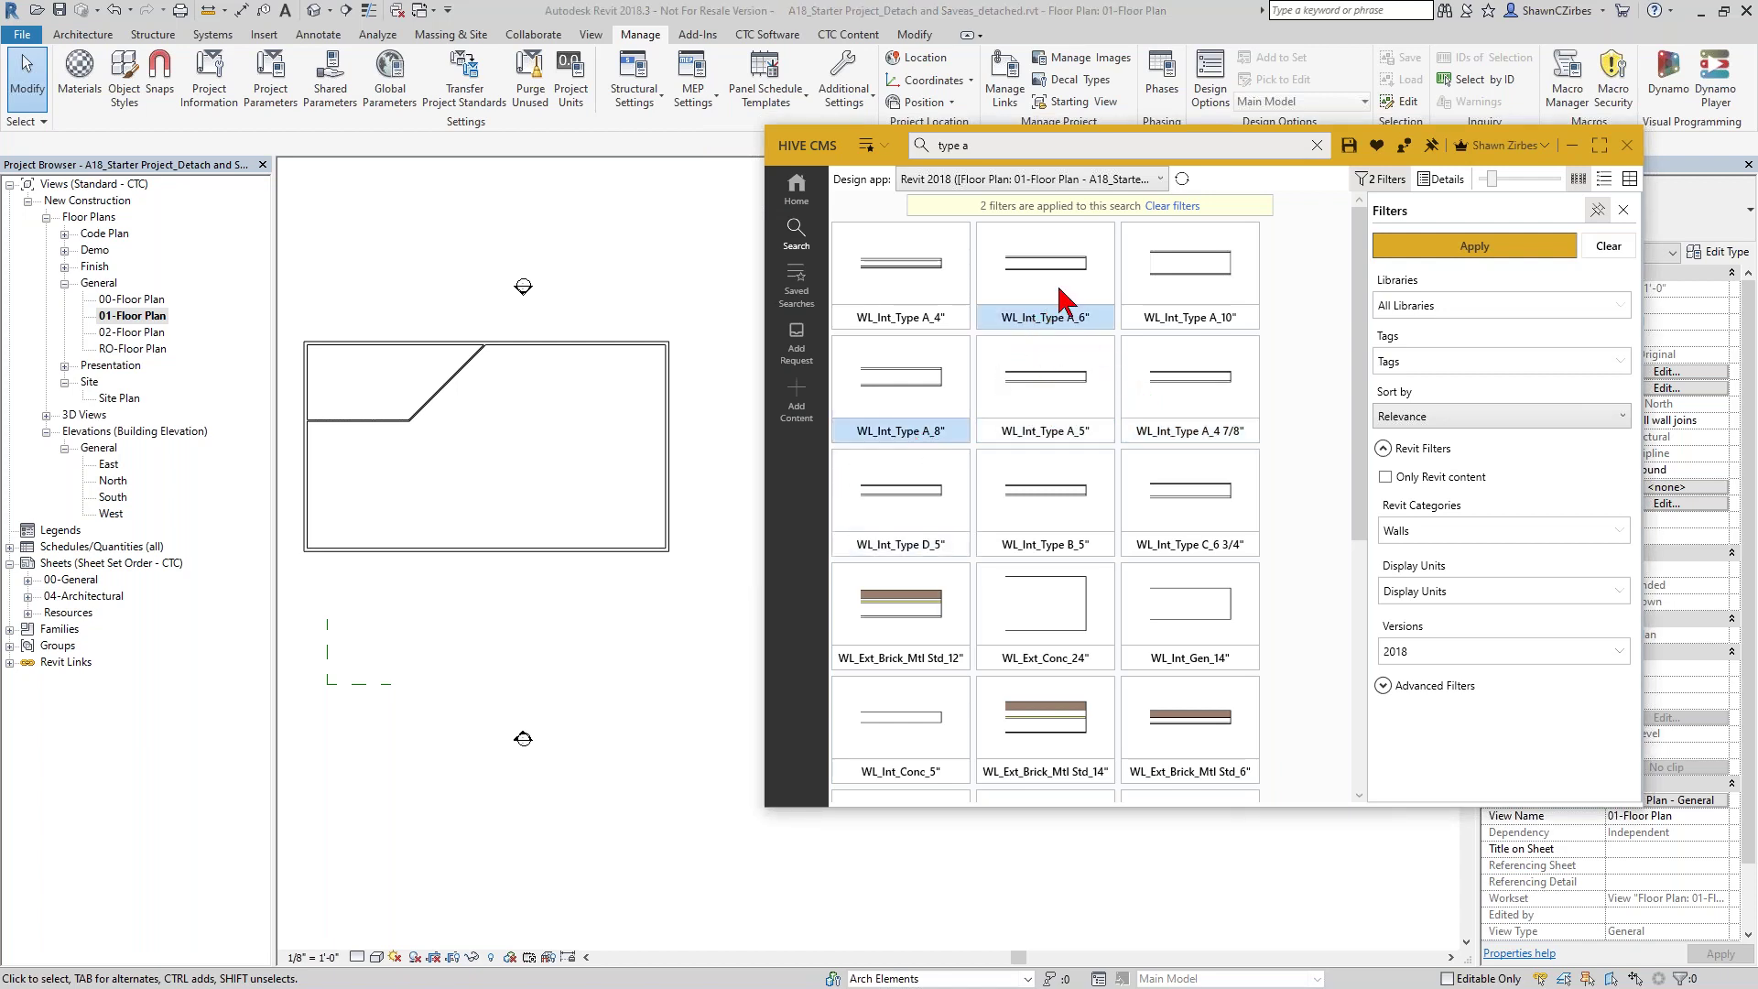
right_click(1059, 291)
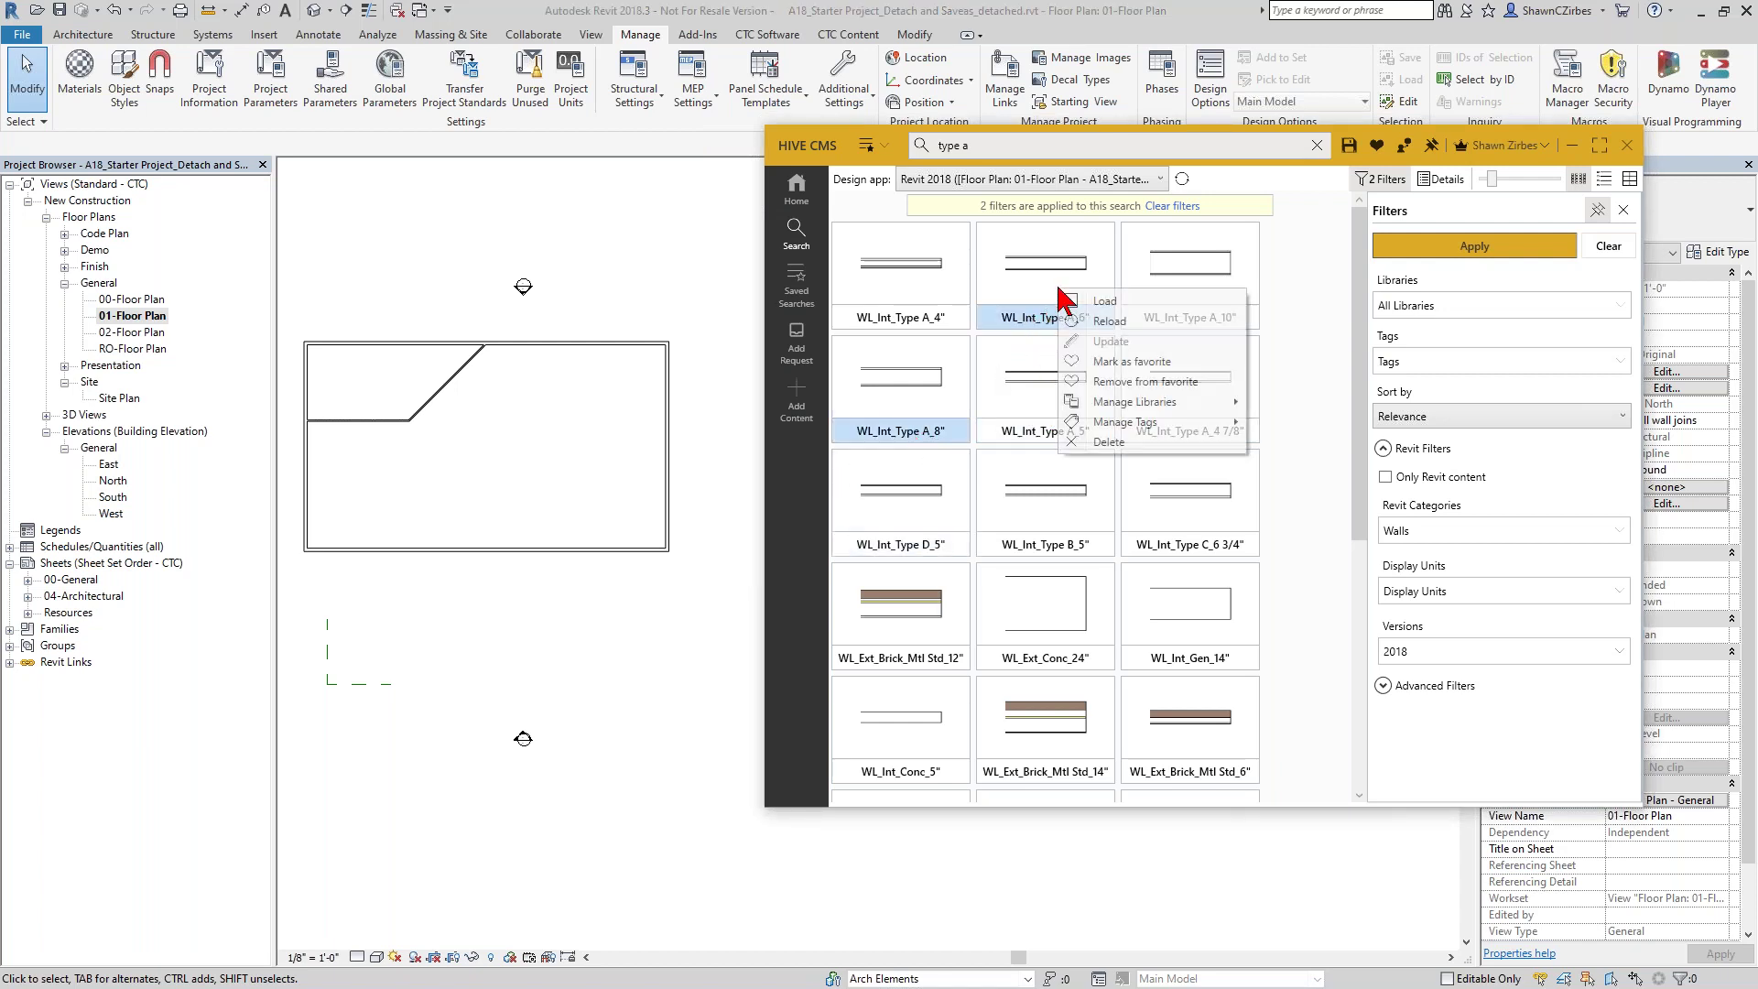
click(1108, 302)
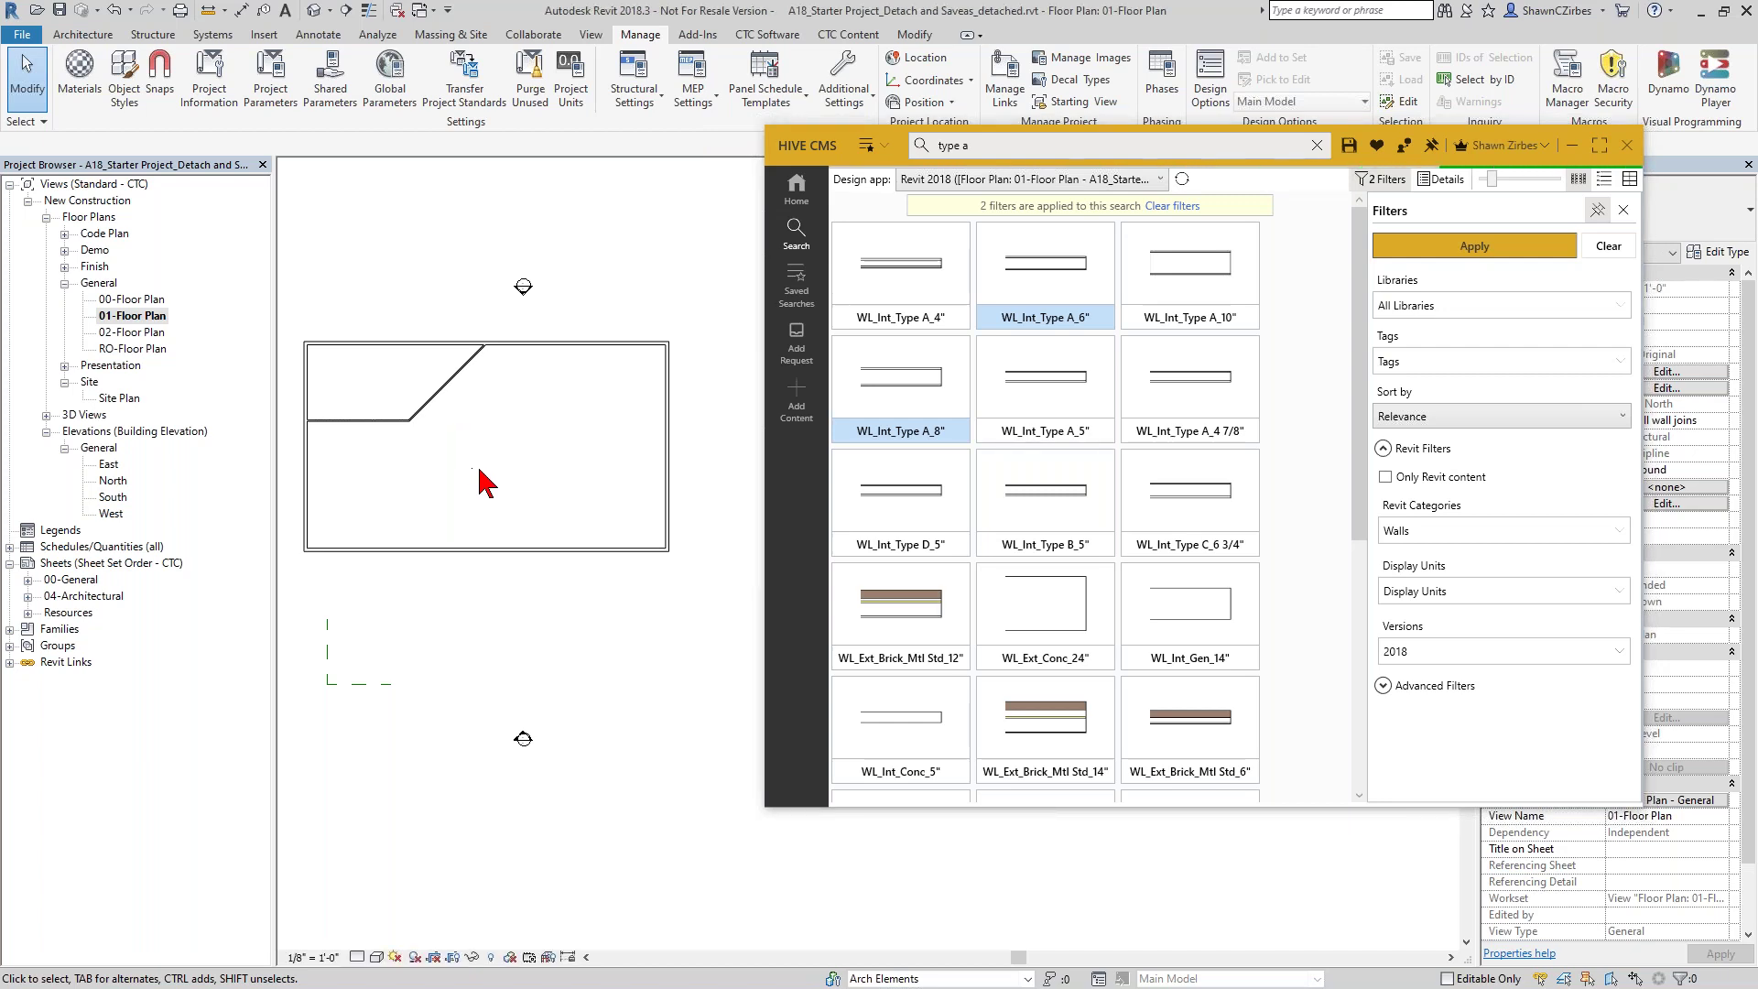
- Check the diagonal wall's type without changing it, then zoom out the plan
click(451, 417)
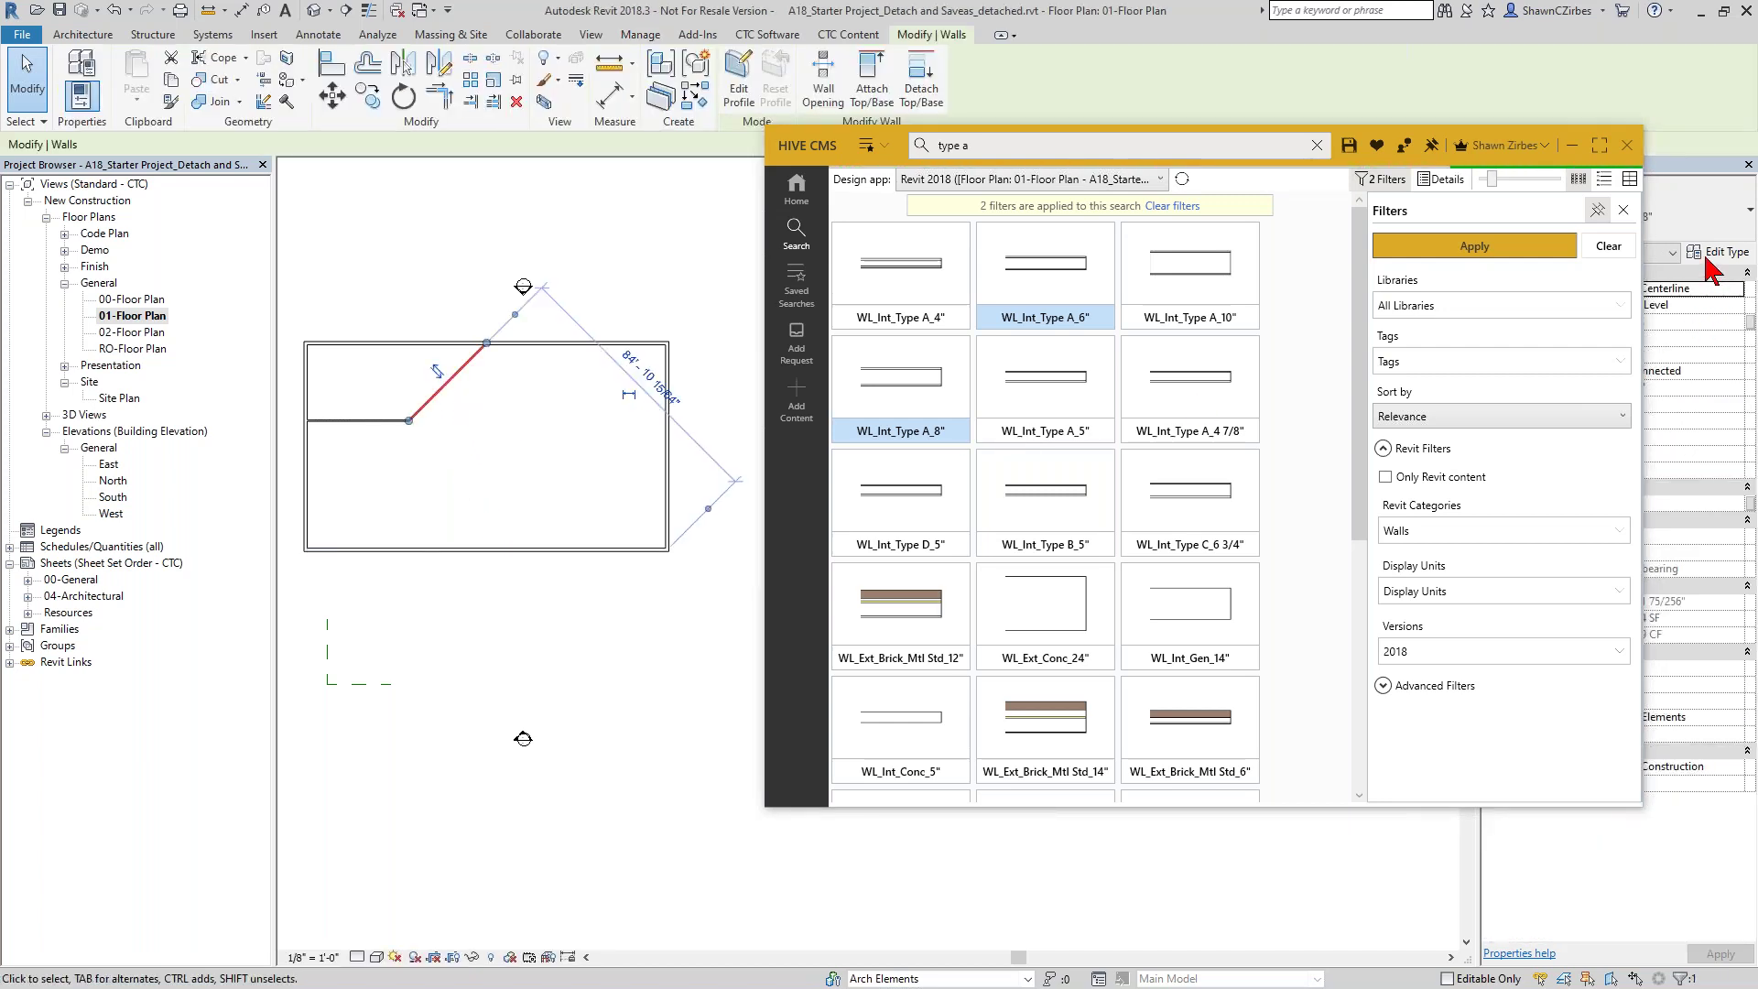
click(1689, 213)
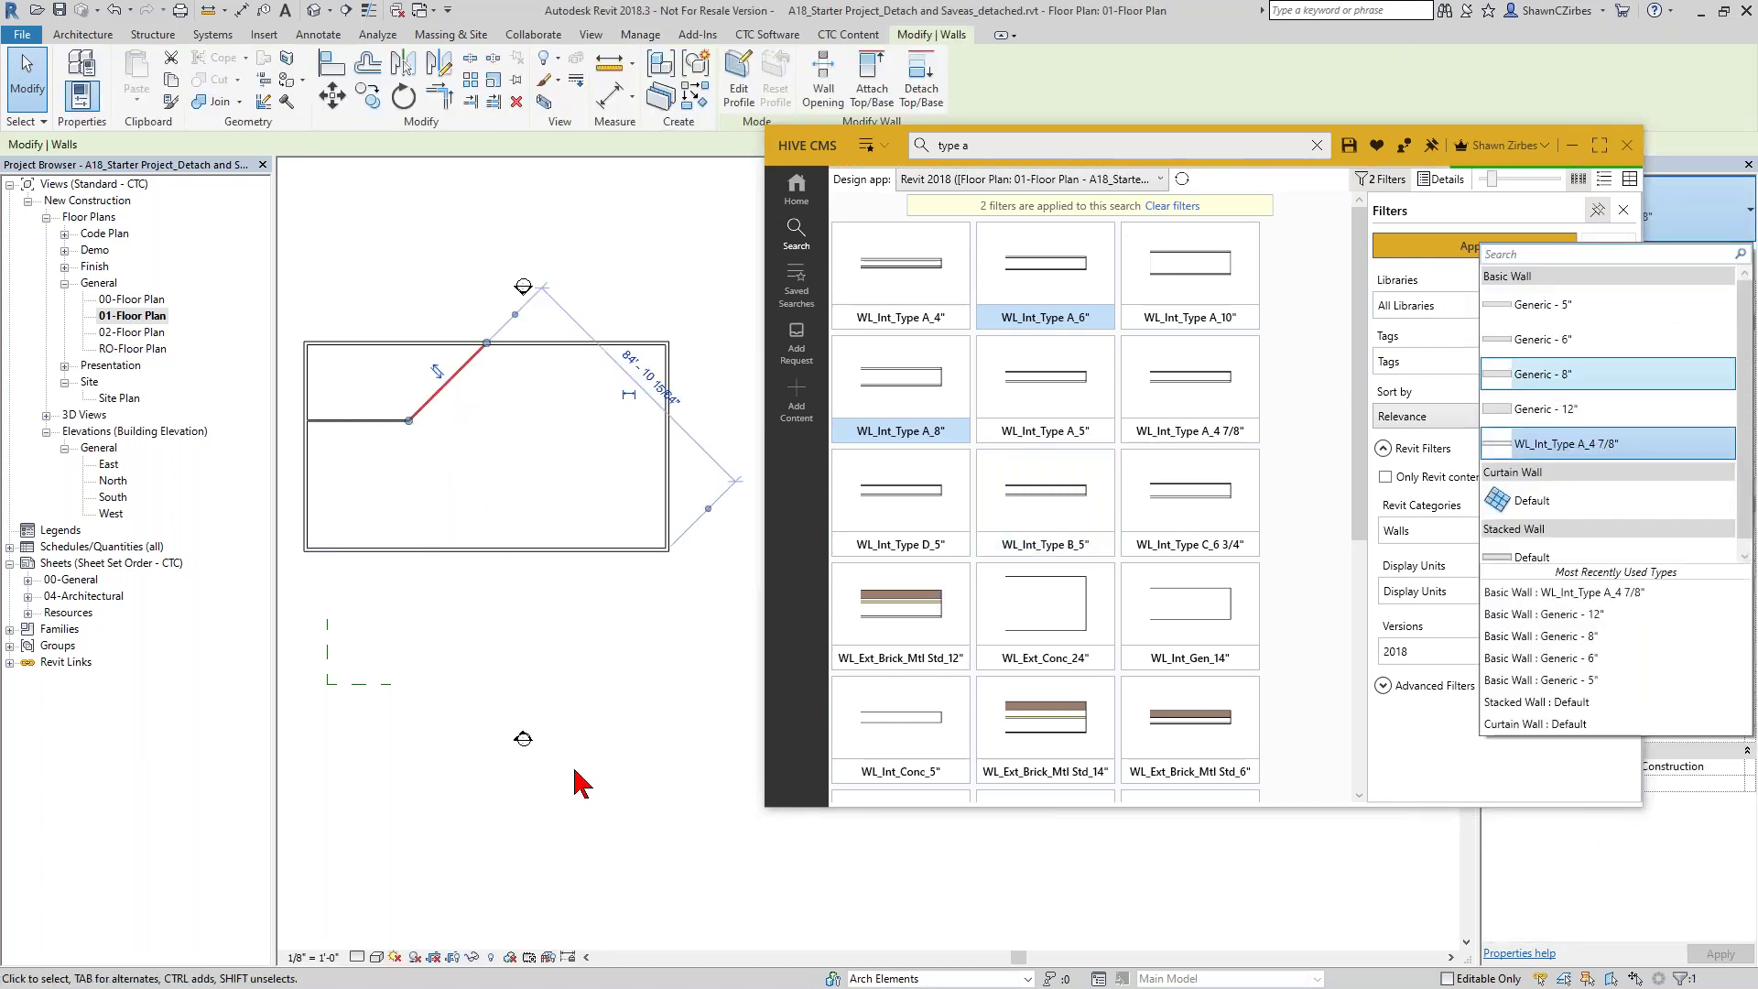
click(586, 774)
scroll(653, 485, down, 3)
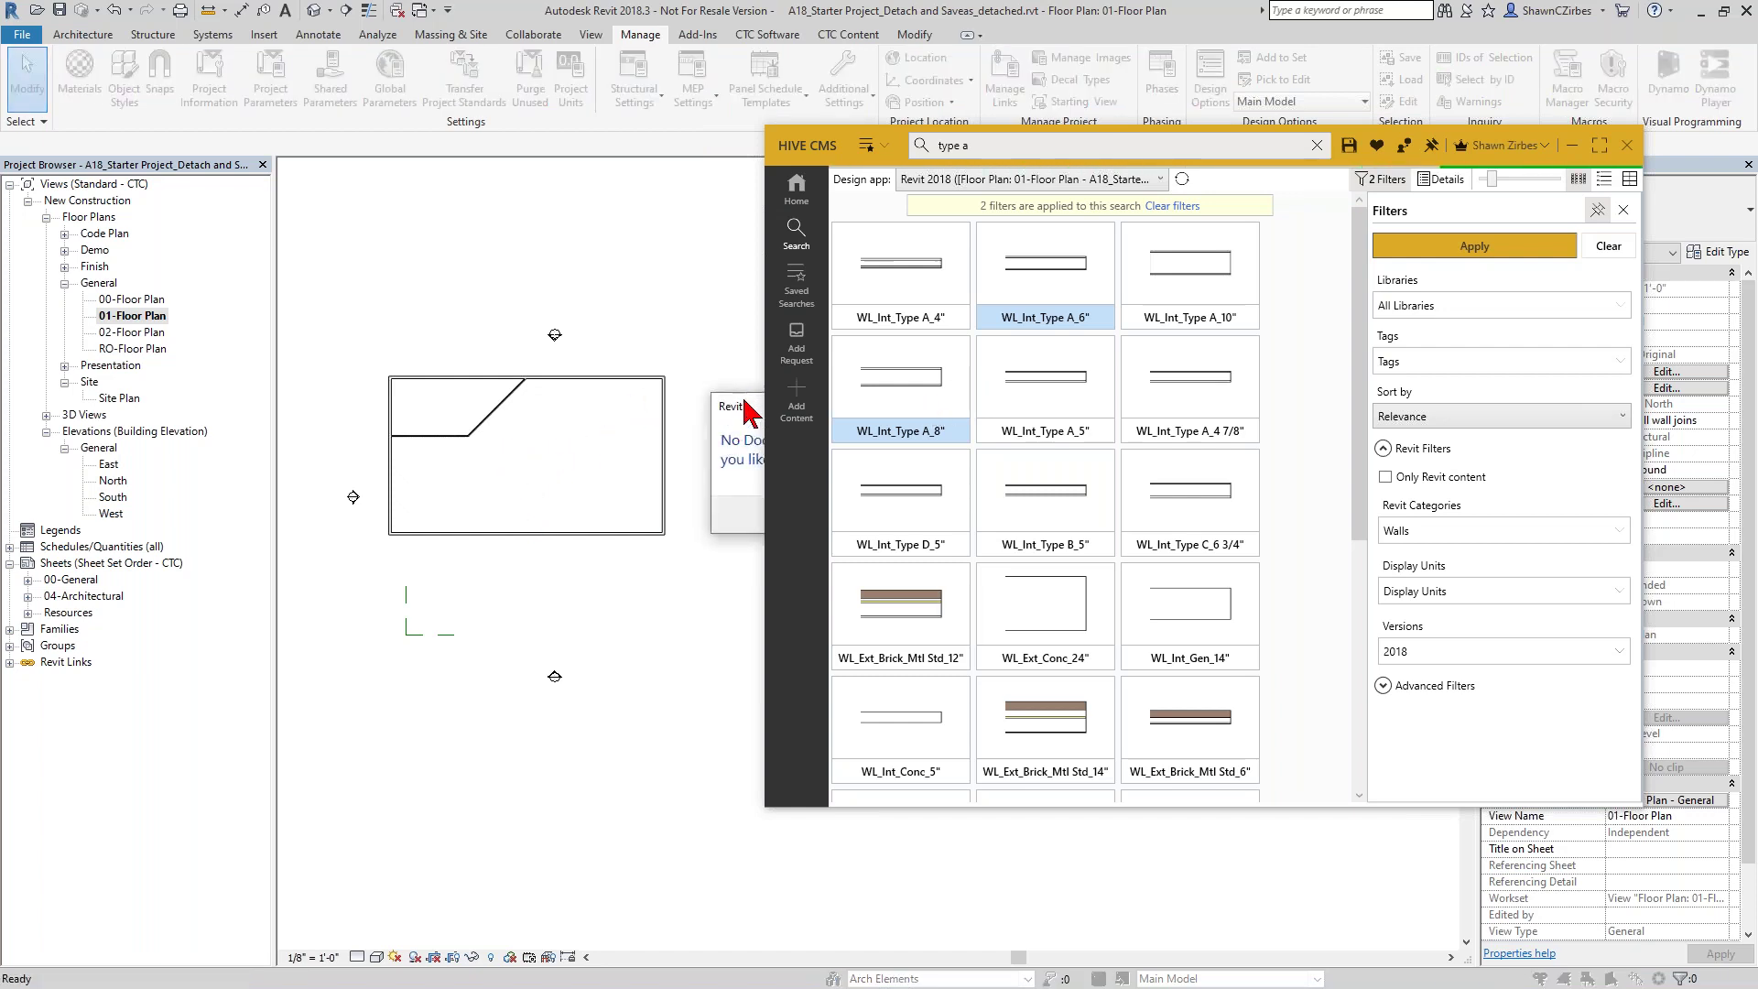
- Accept loading a Doors family and open the US Imperial Doors folder
drag(741, 400, 380, 184)
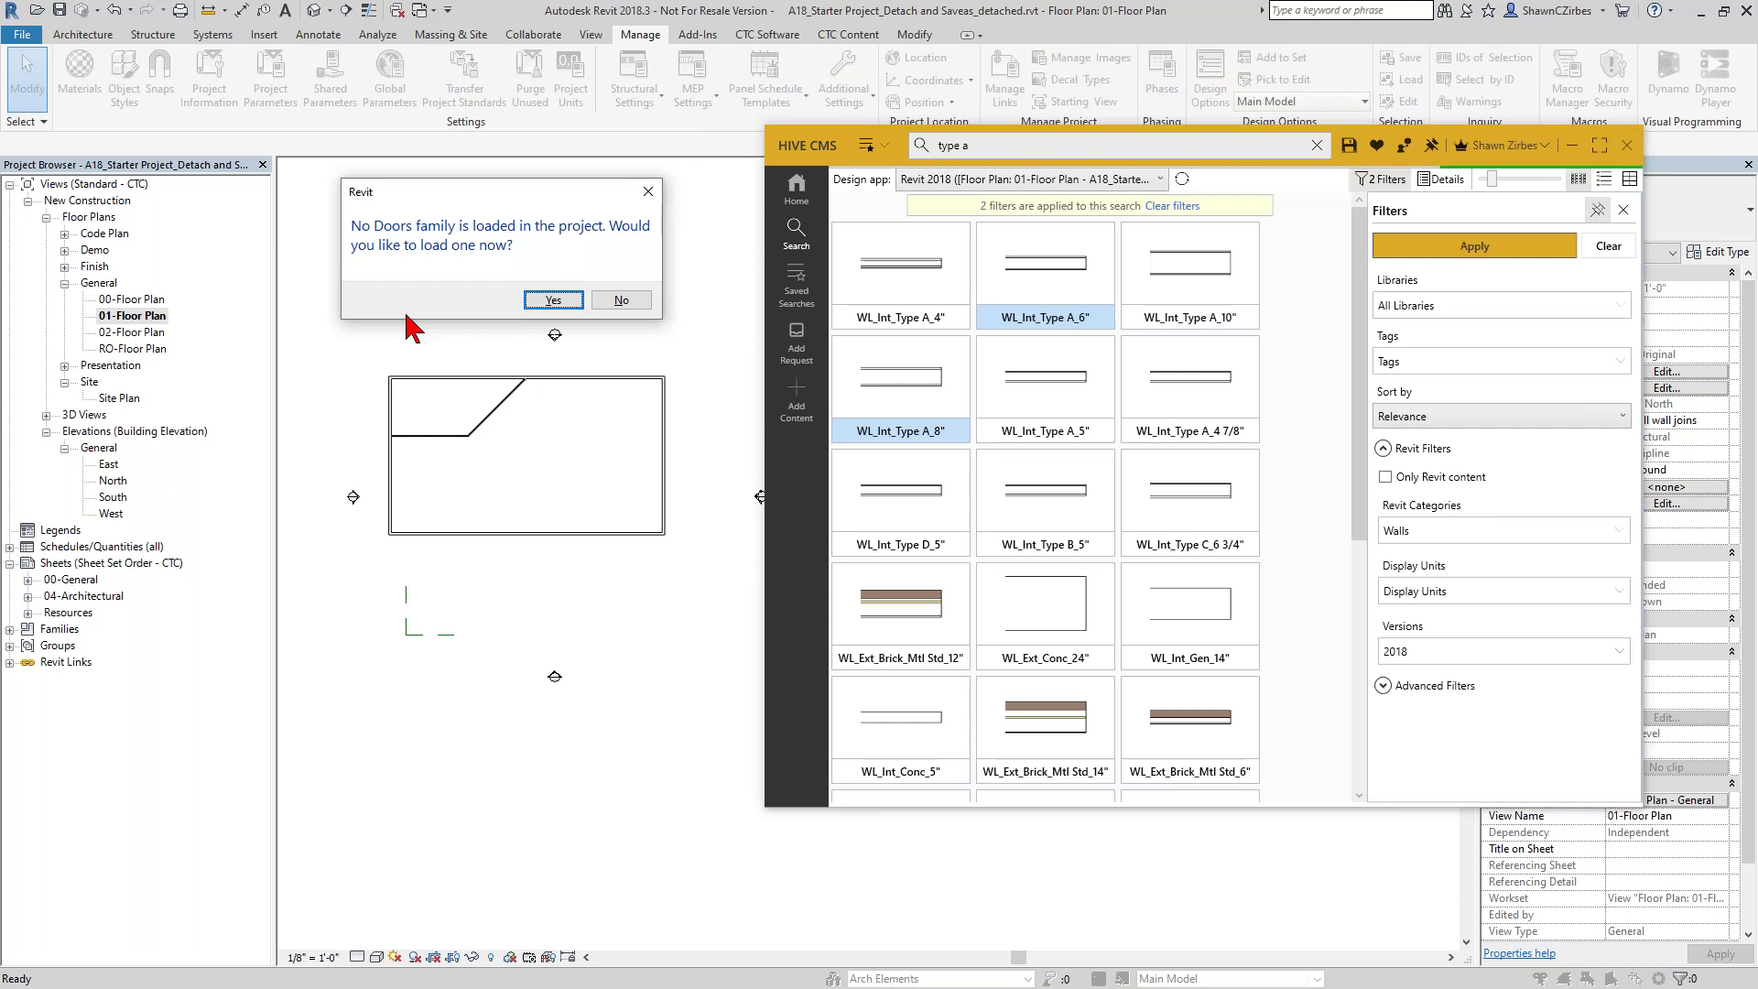
click(550, 303)
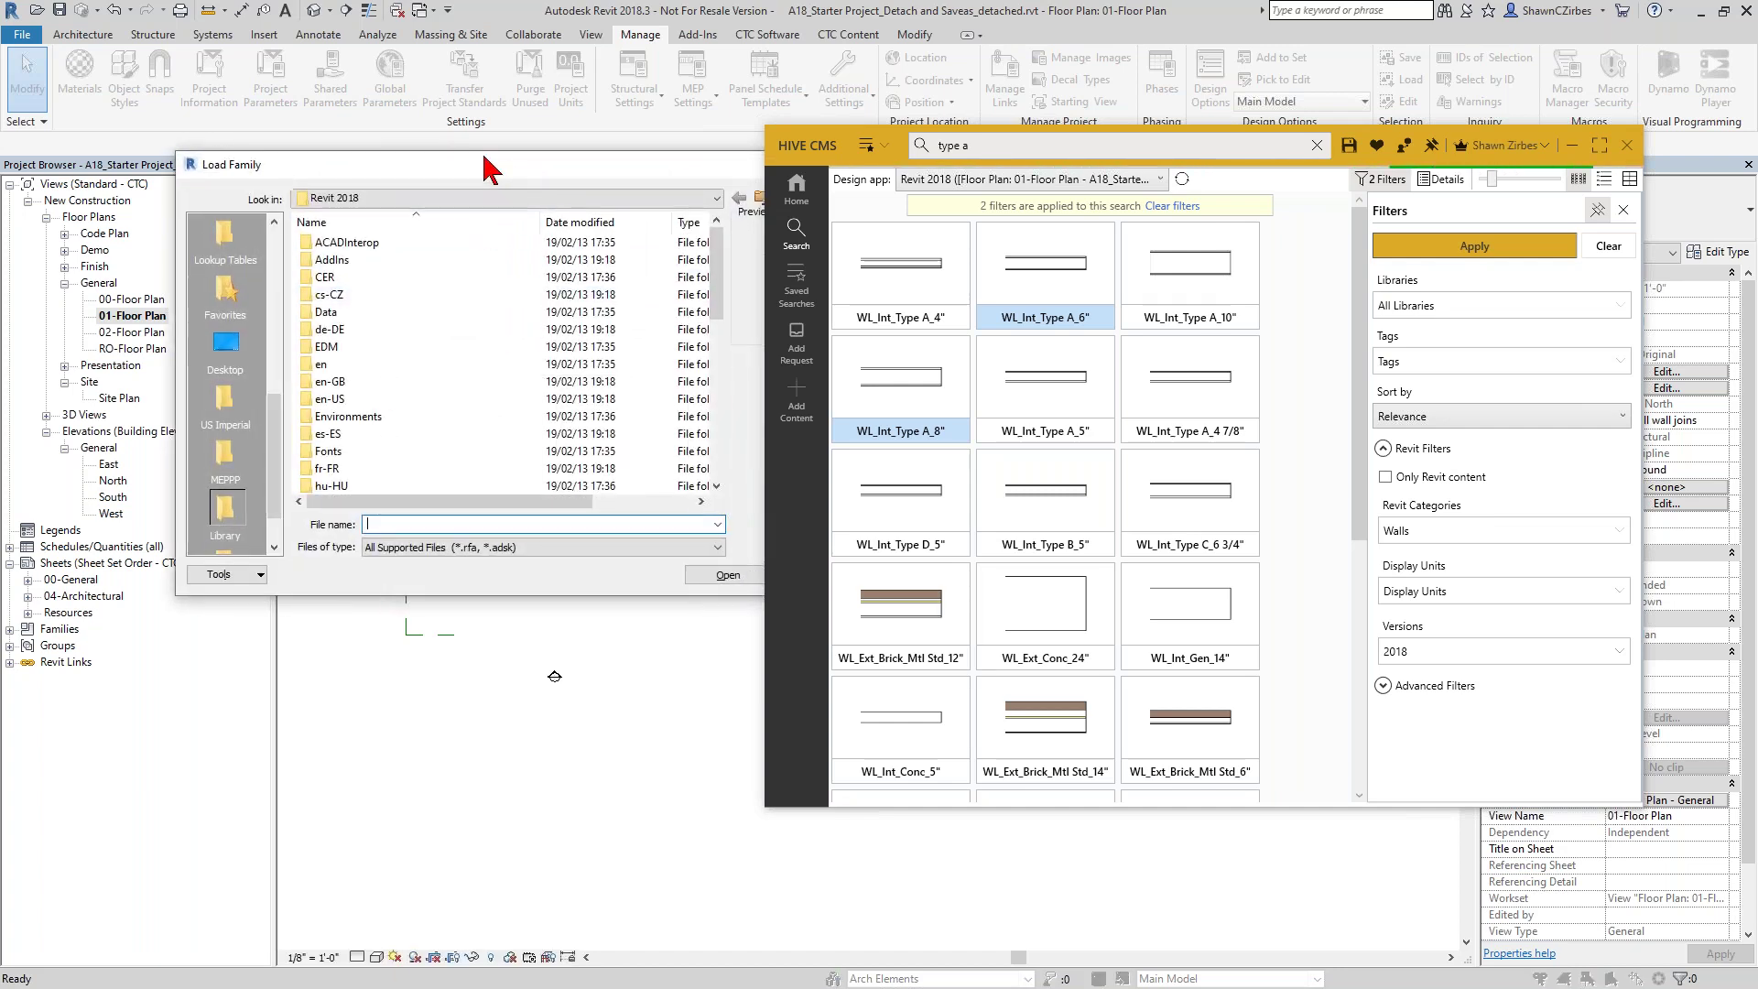
click(111, 298)
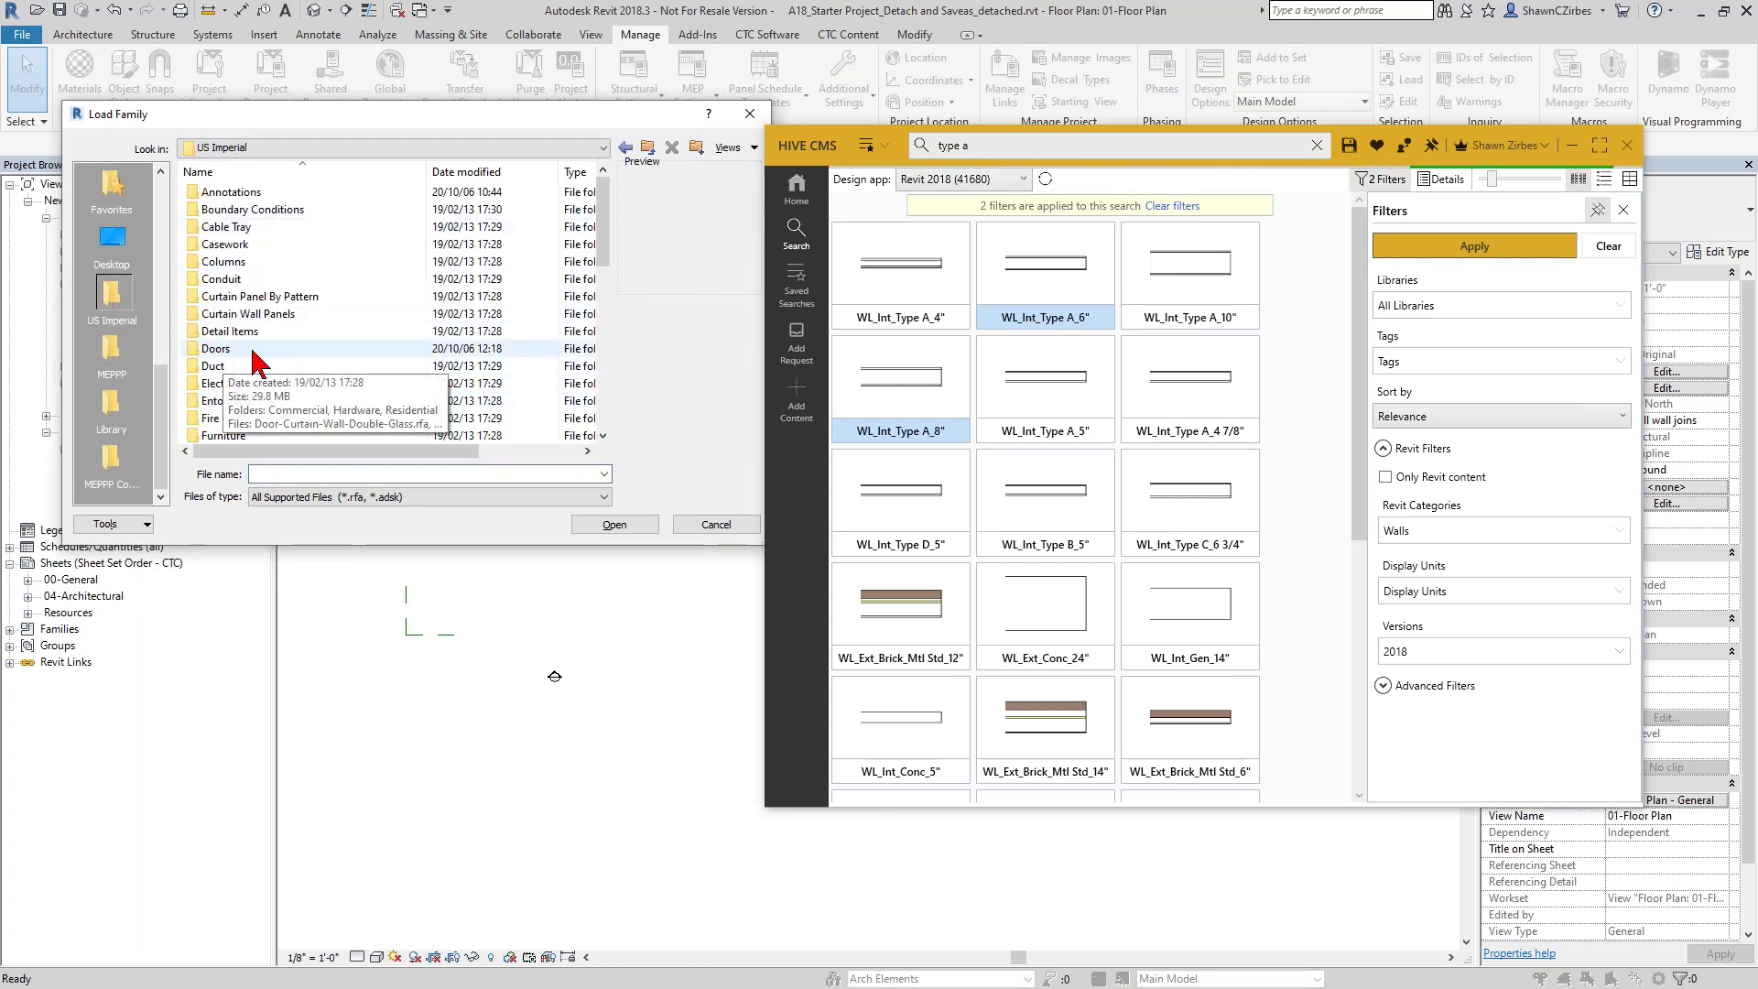
click(253, 353)
double_click(253, 353)
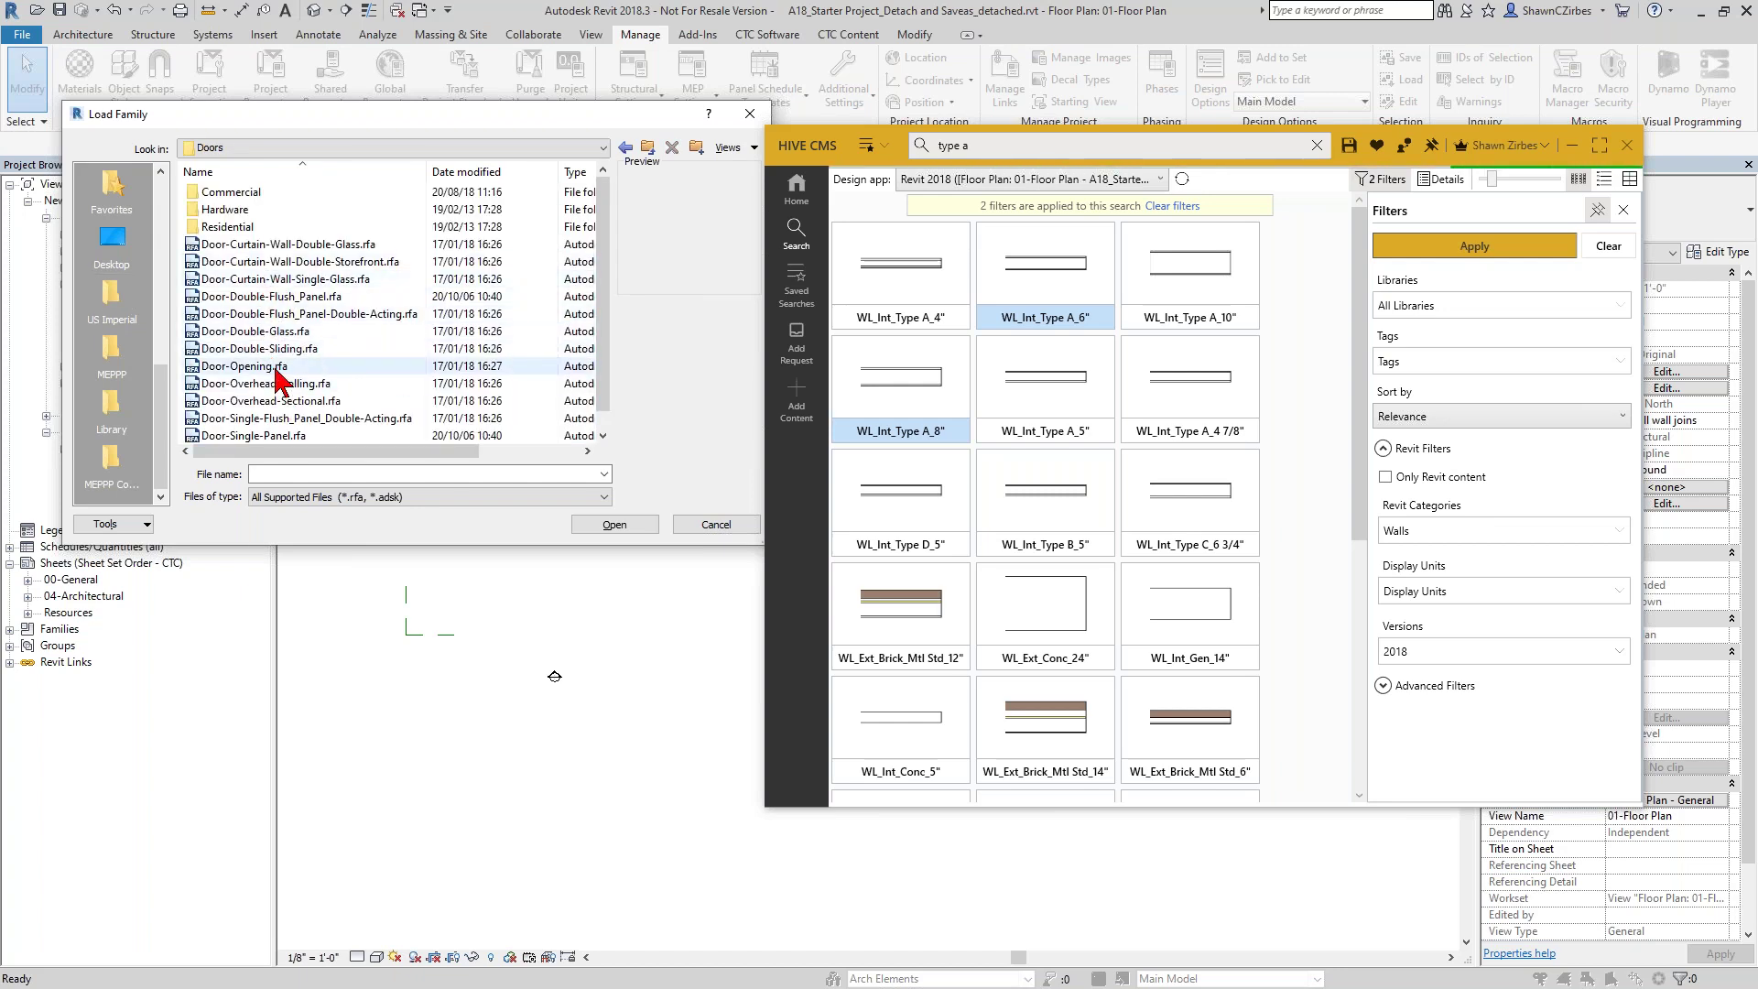
- Preview Door-Double-Glass, Door-Single-Panel, Door-Single-Flush_Panel_Double-Acting and Door-Double-Flush_Panel, then cancel
click(267, 332)
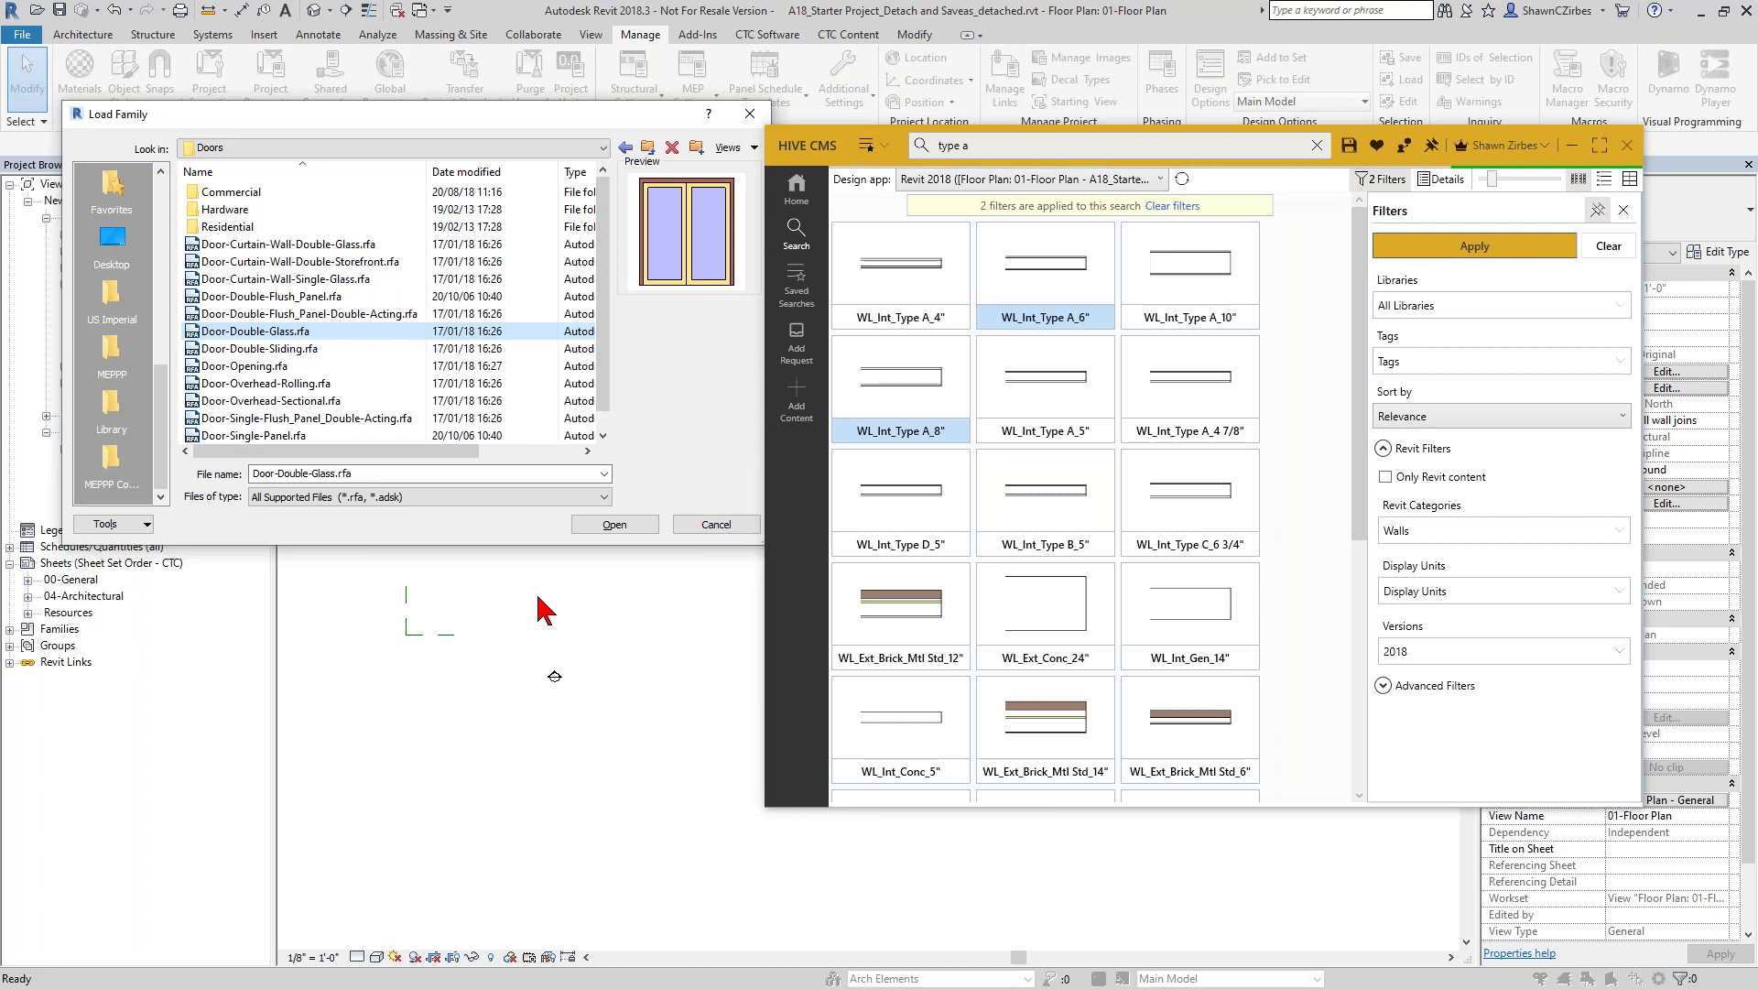
click(244, 435)
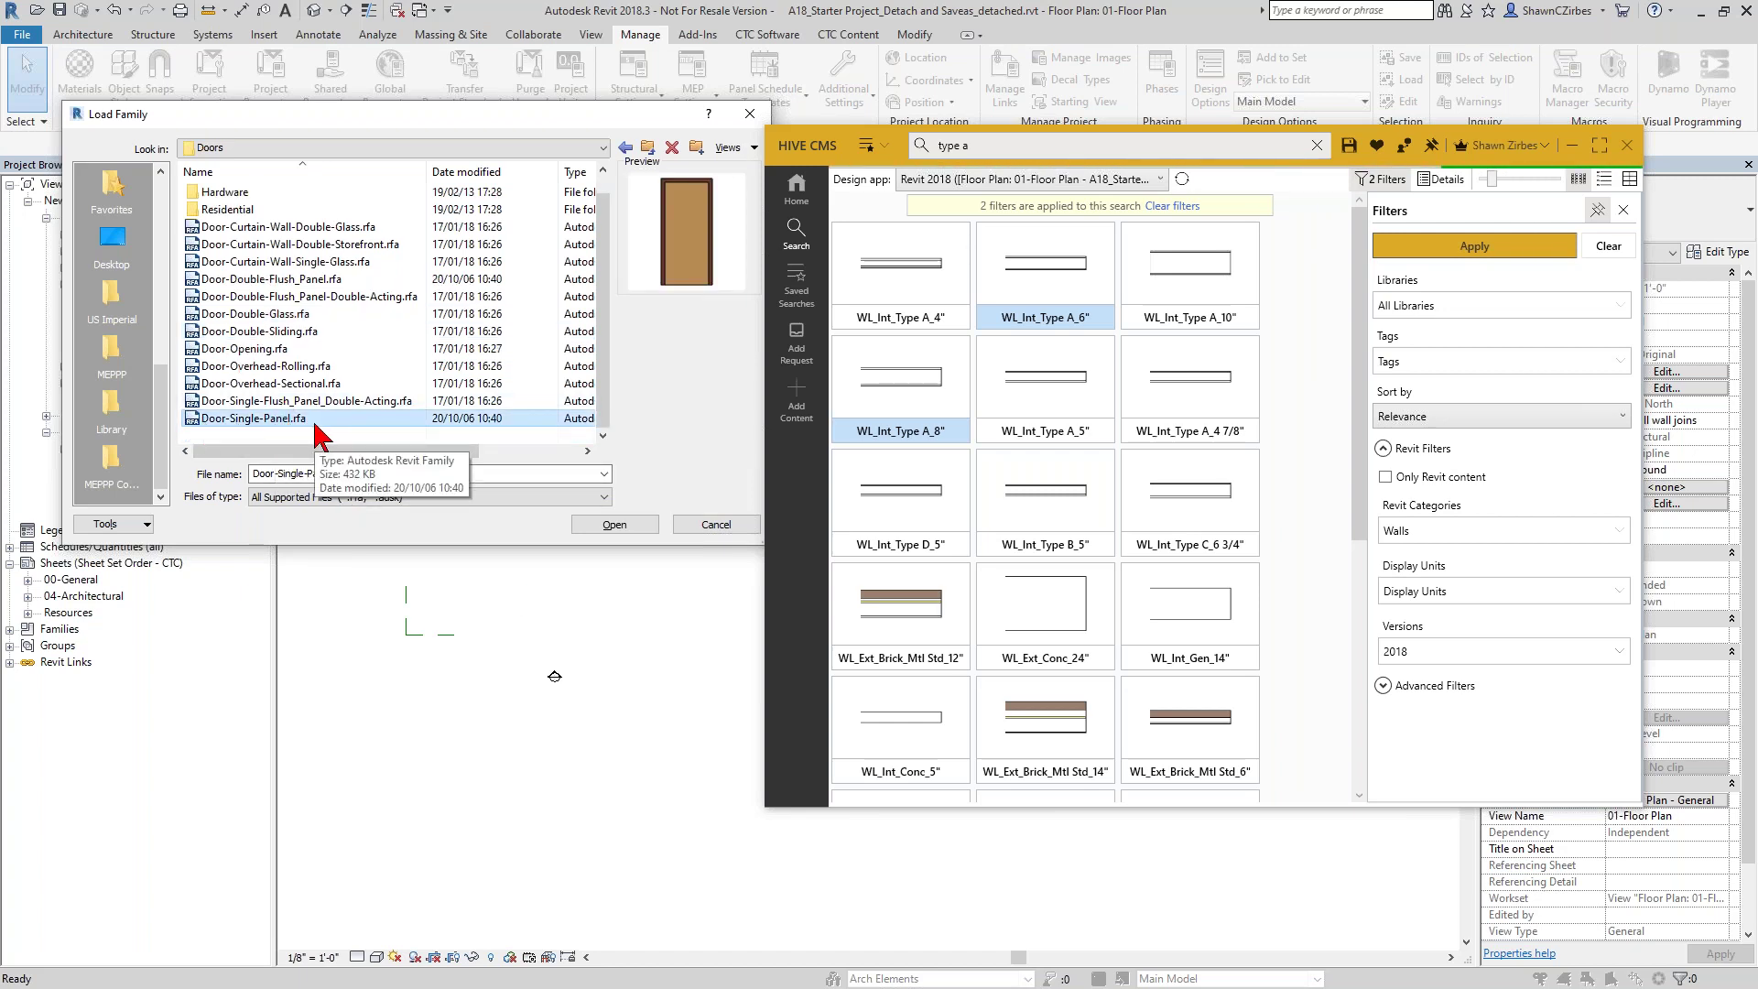
click(255, 403)
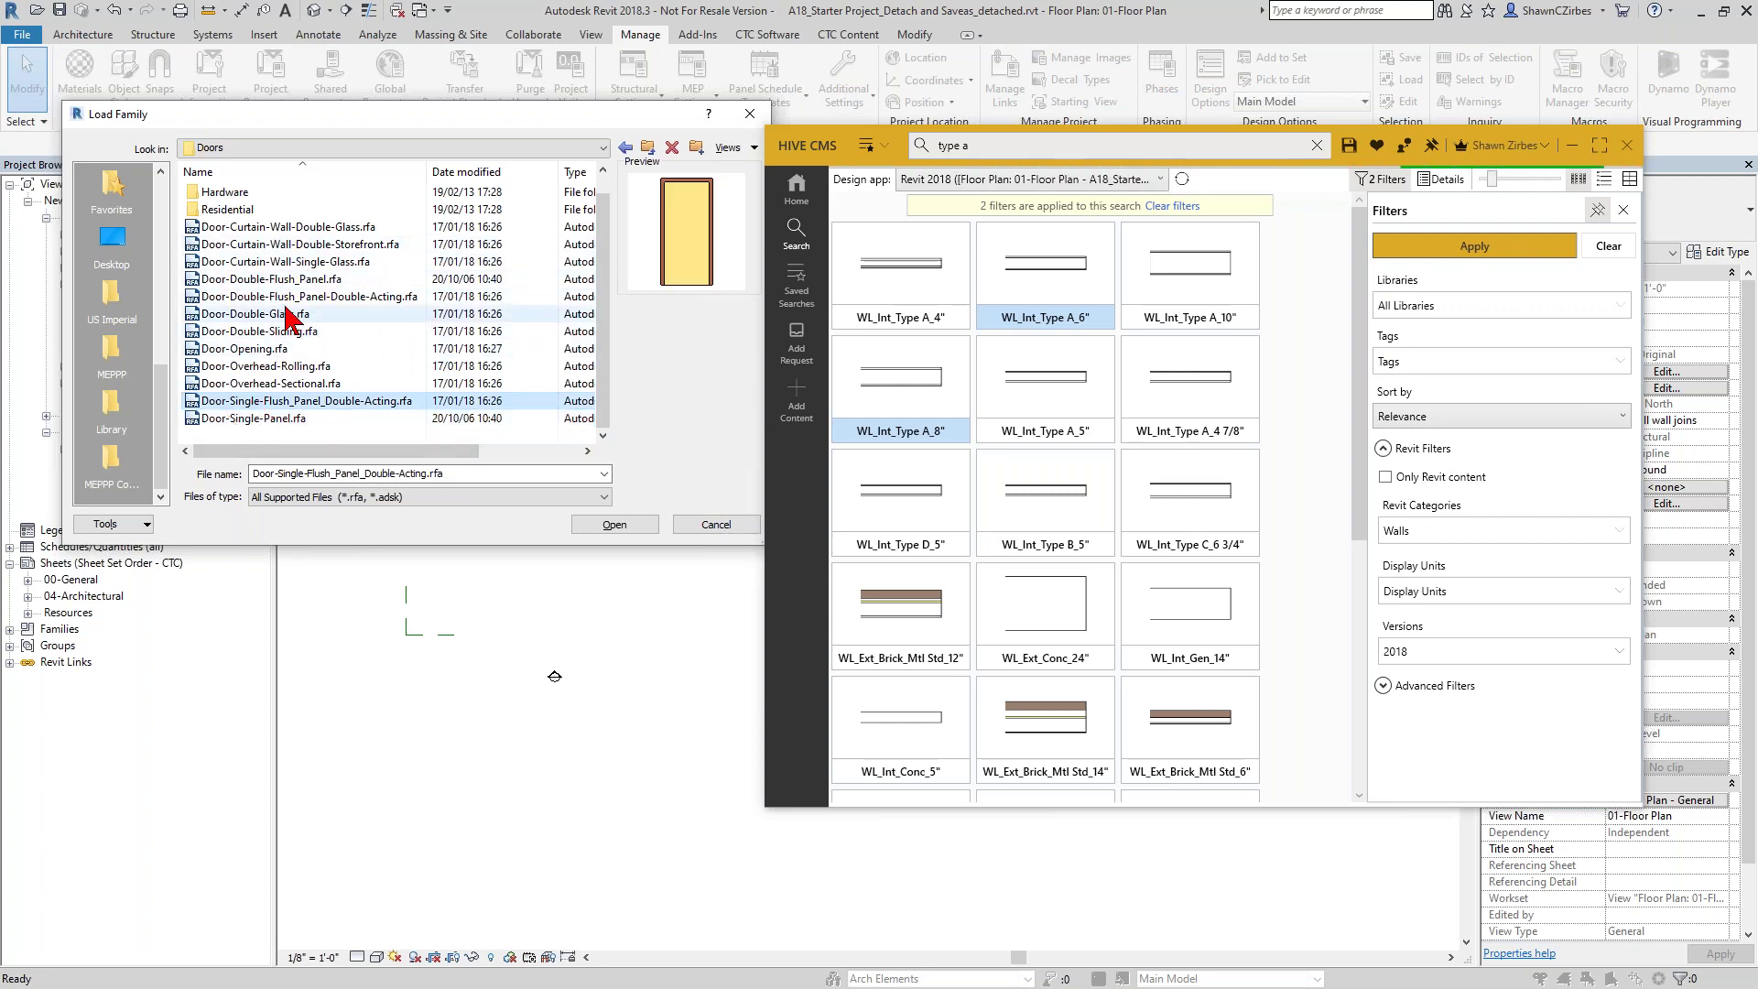
click(393, 279)
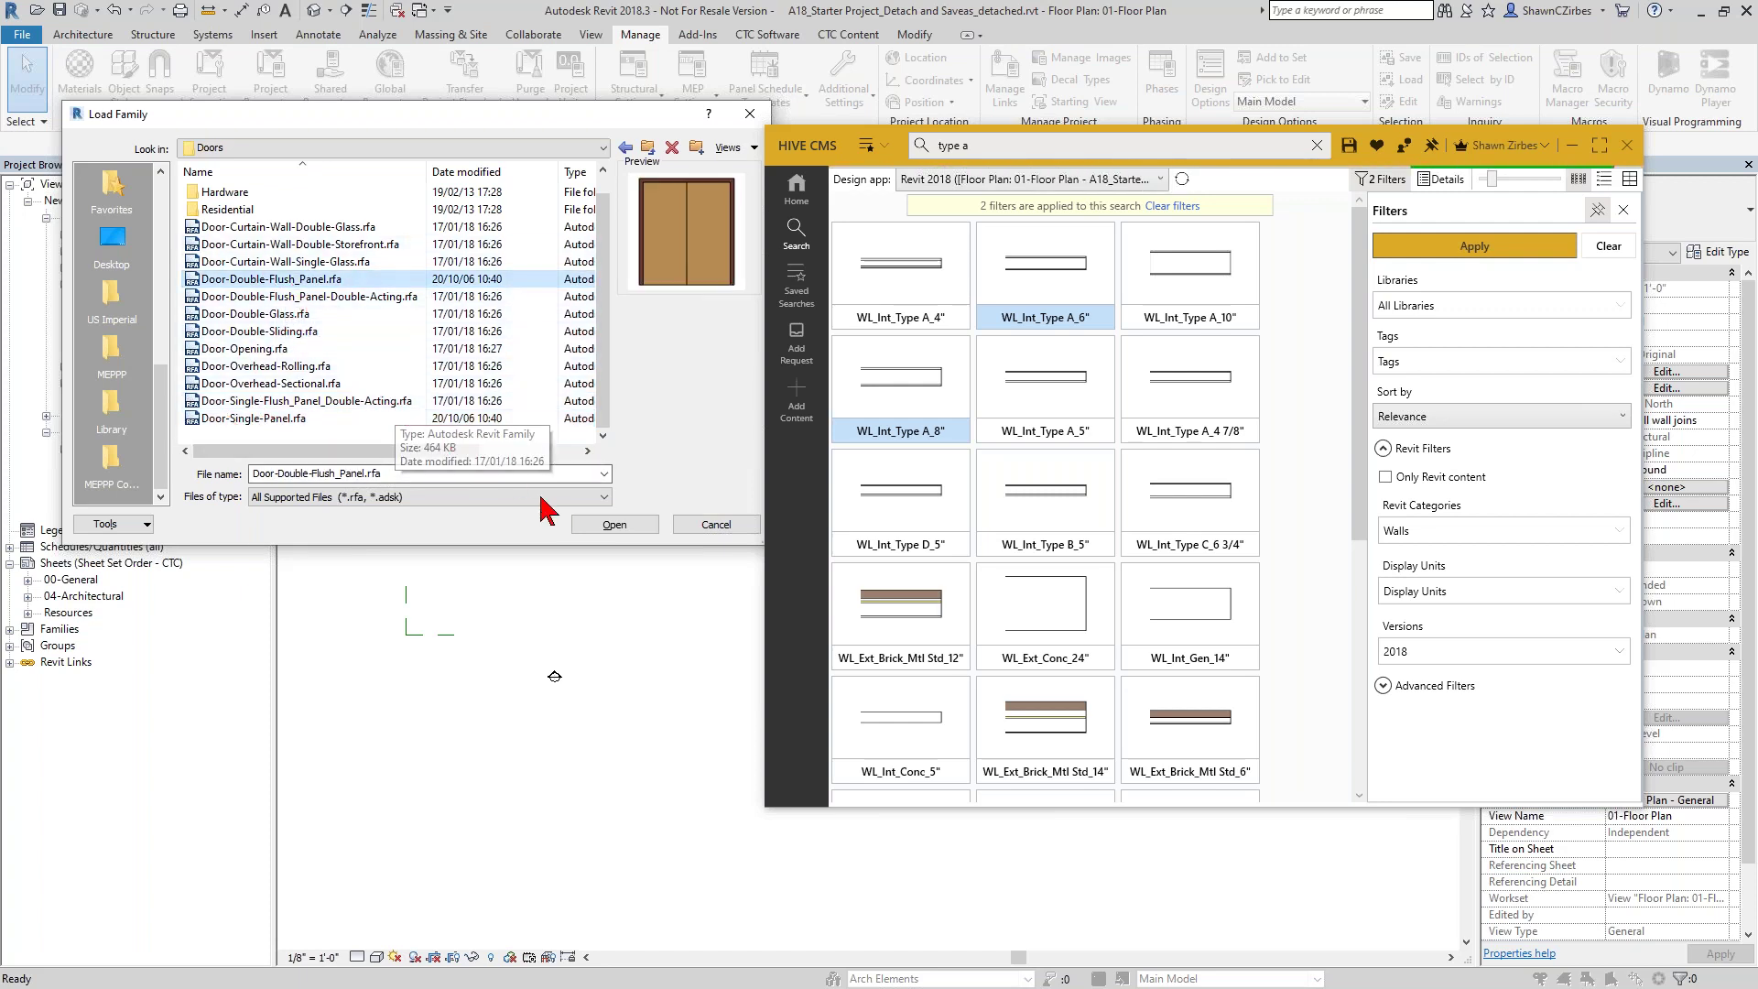
click(712, 533)
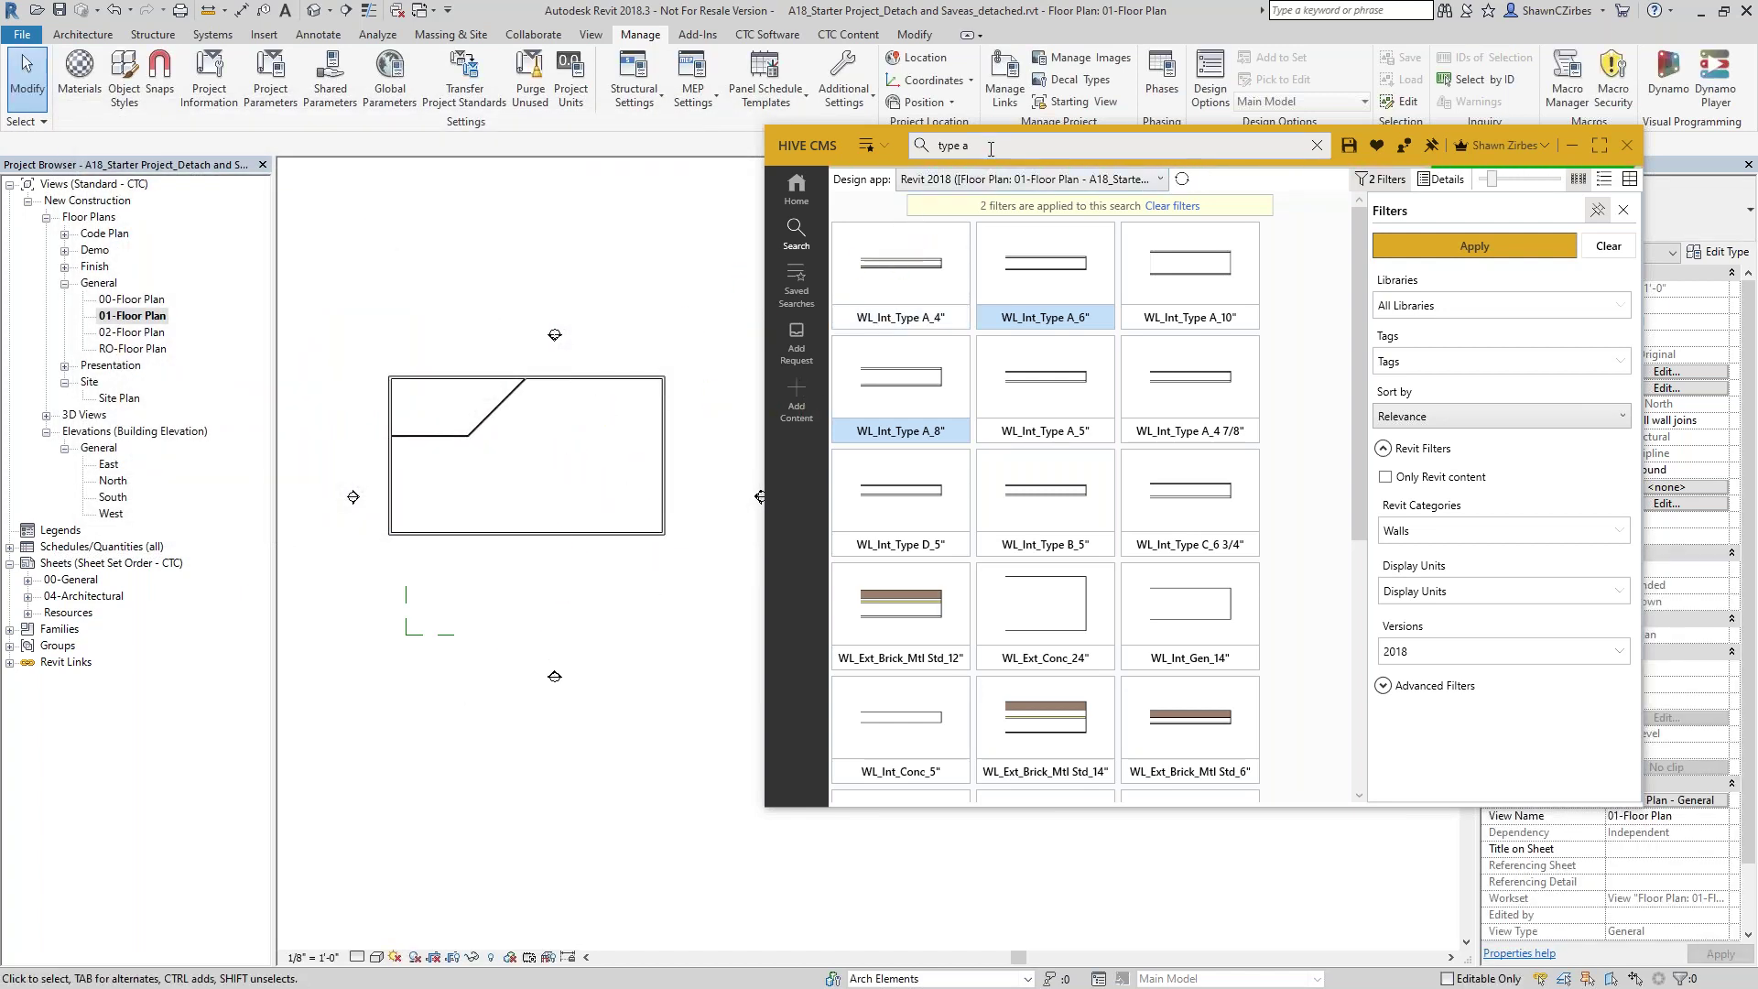
- Search HIVE CMS for 'swing single' without the Walls filter and move the window aside
click(1316, 145)
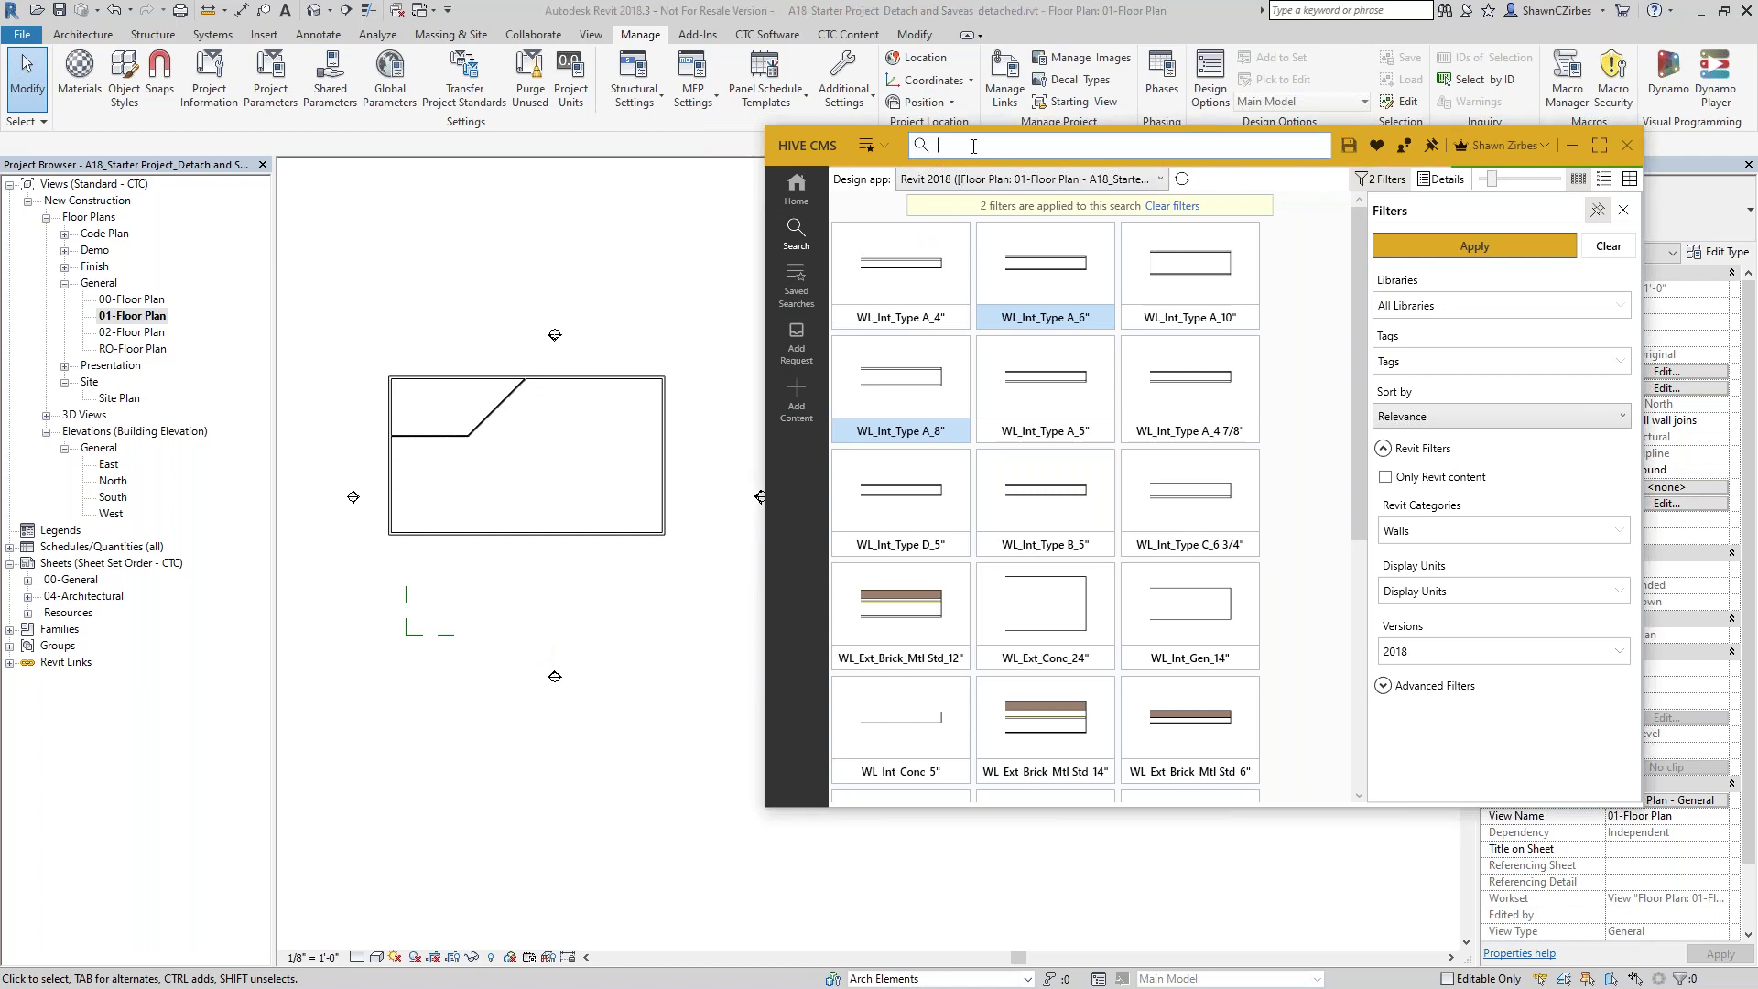
text(swing single)
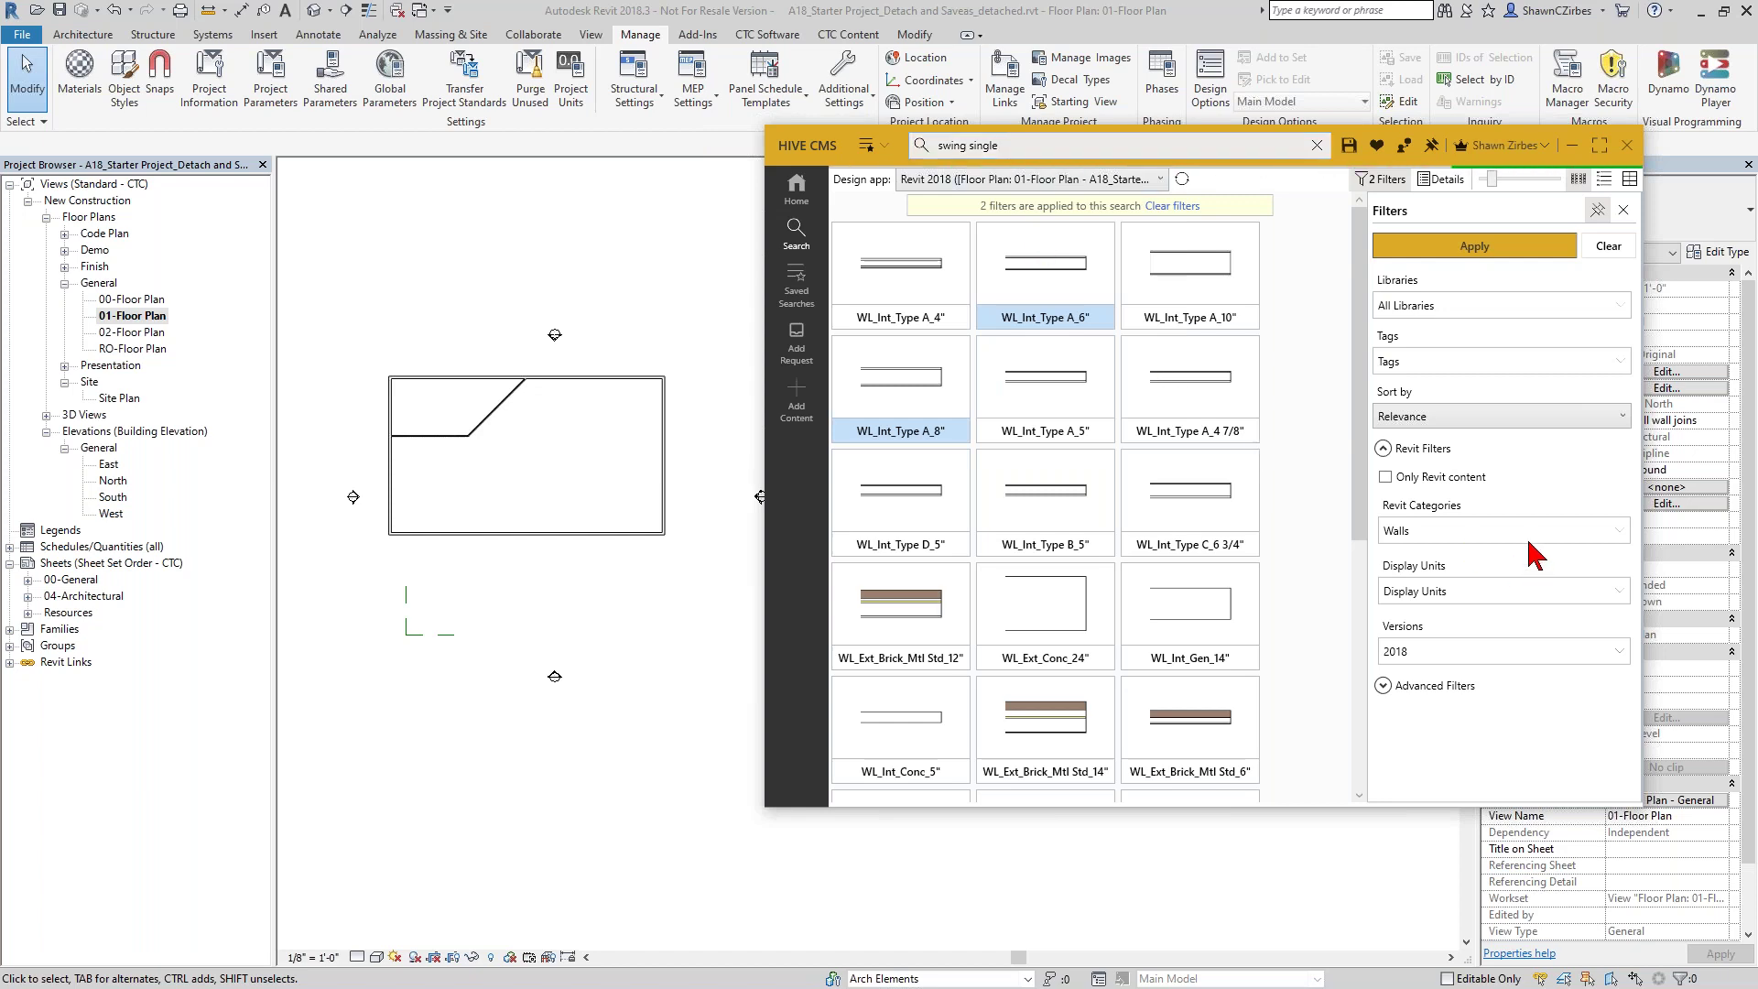
click(1605, 542)
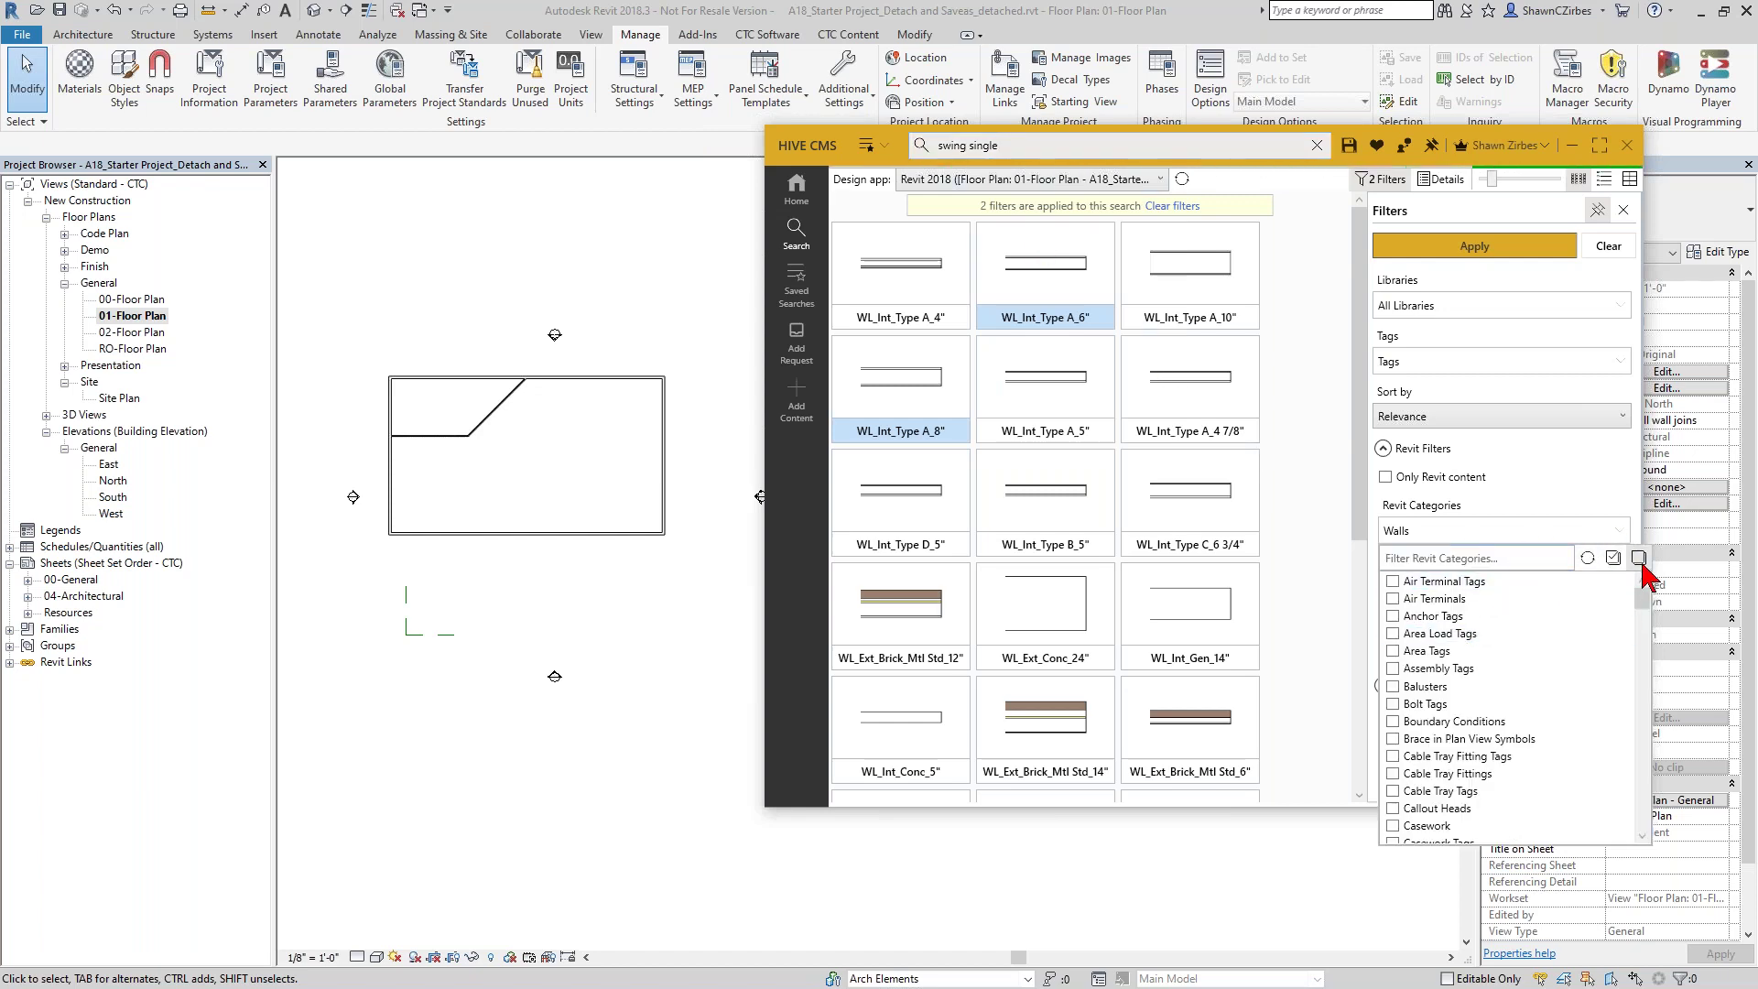
click(1480, 245)
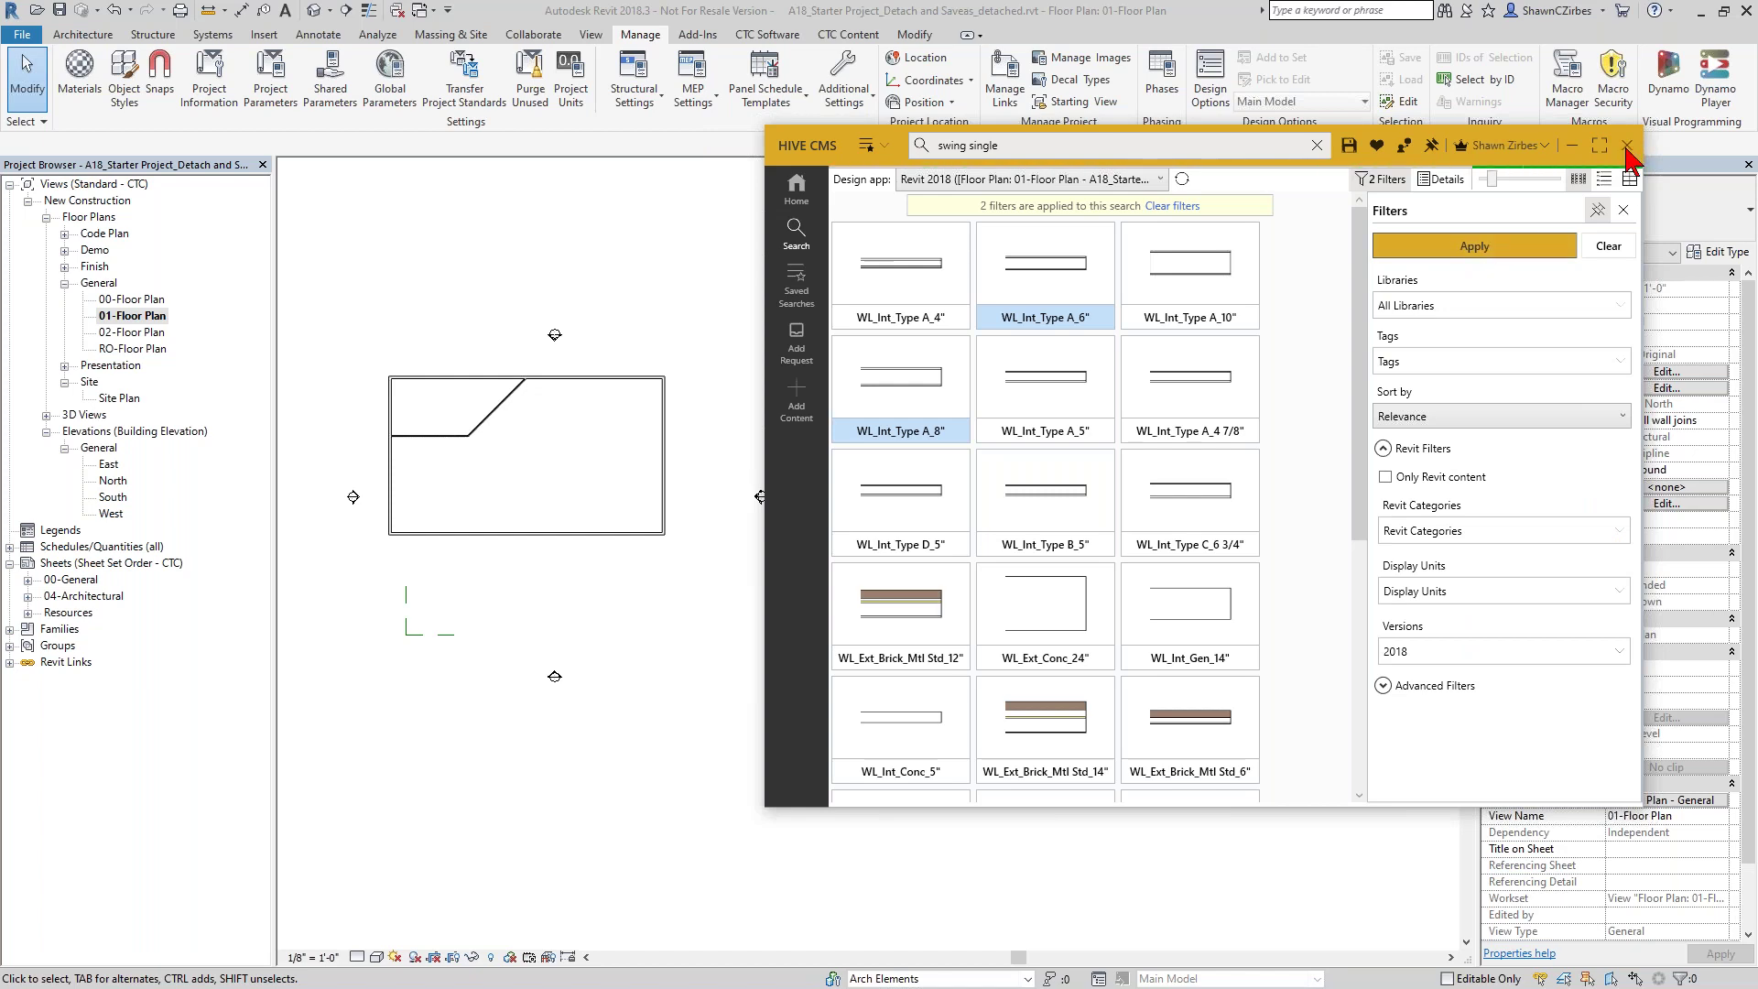
drag(1354, 159, 1371, 108)
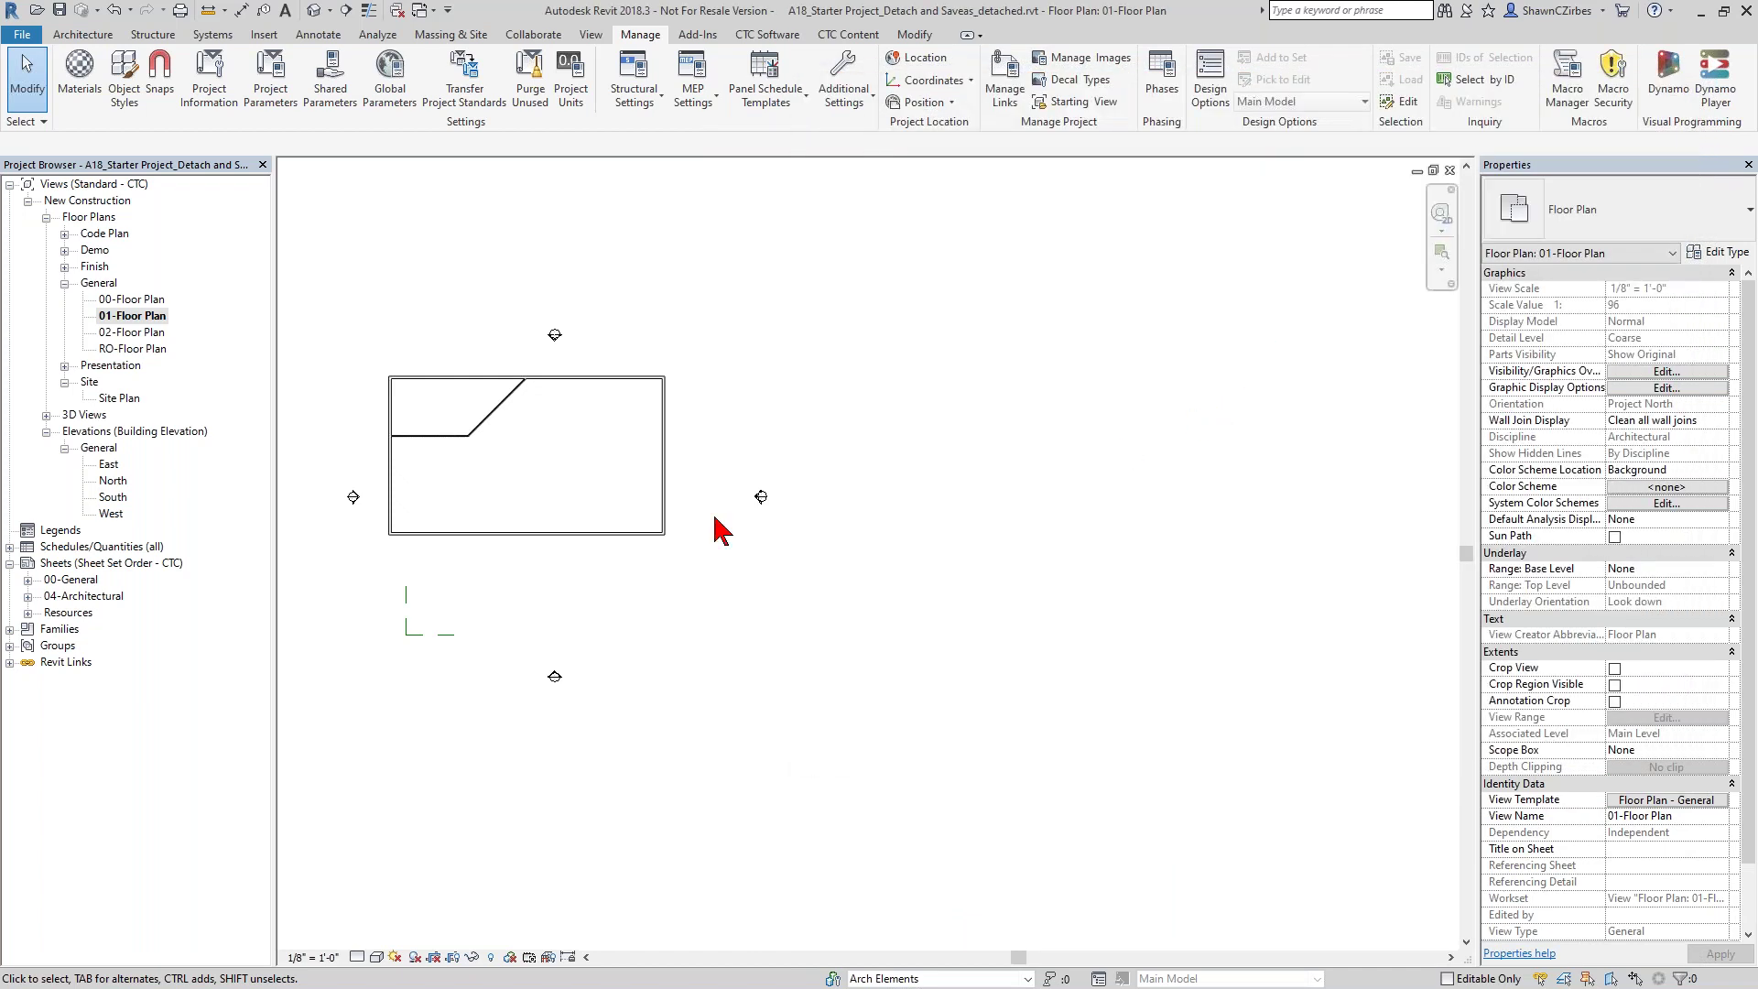
- Relaunch HIVE CMS from the CTC Software tab, move it up-right, and search 'swing single'
click(760, 34)
click(1695, 81)
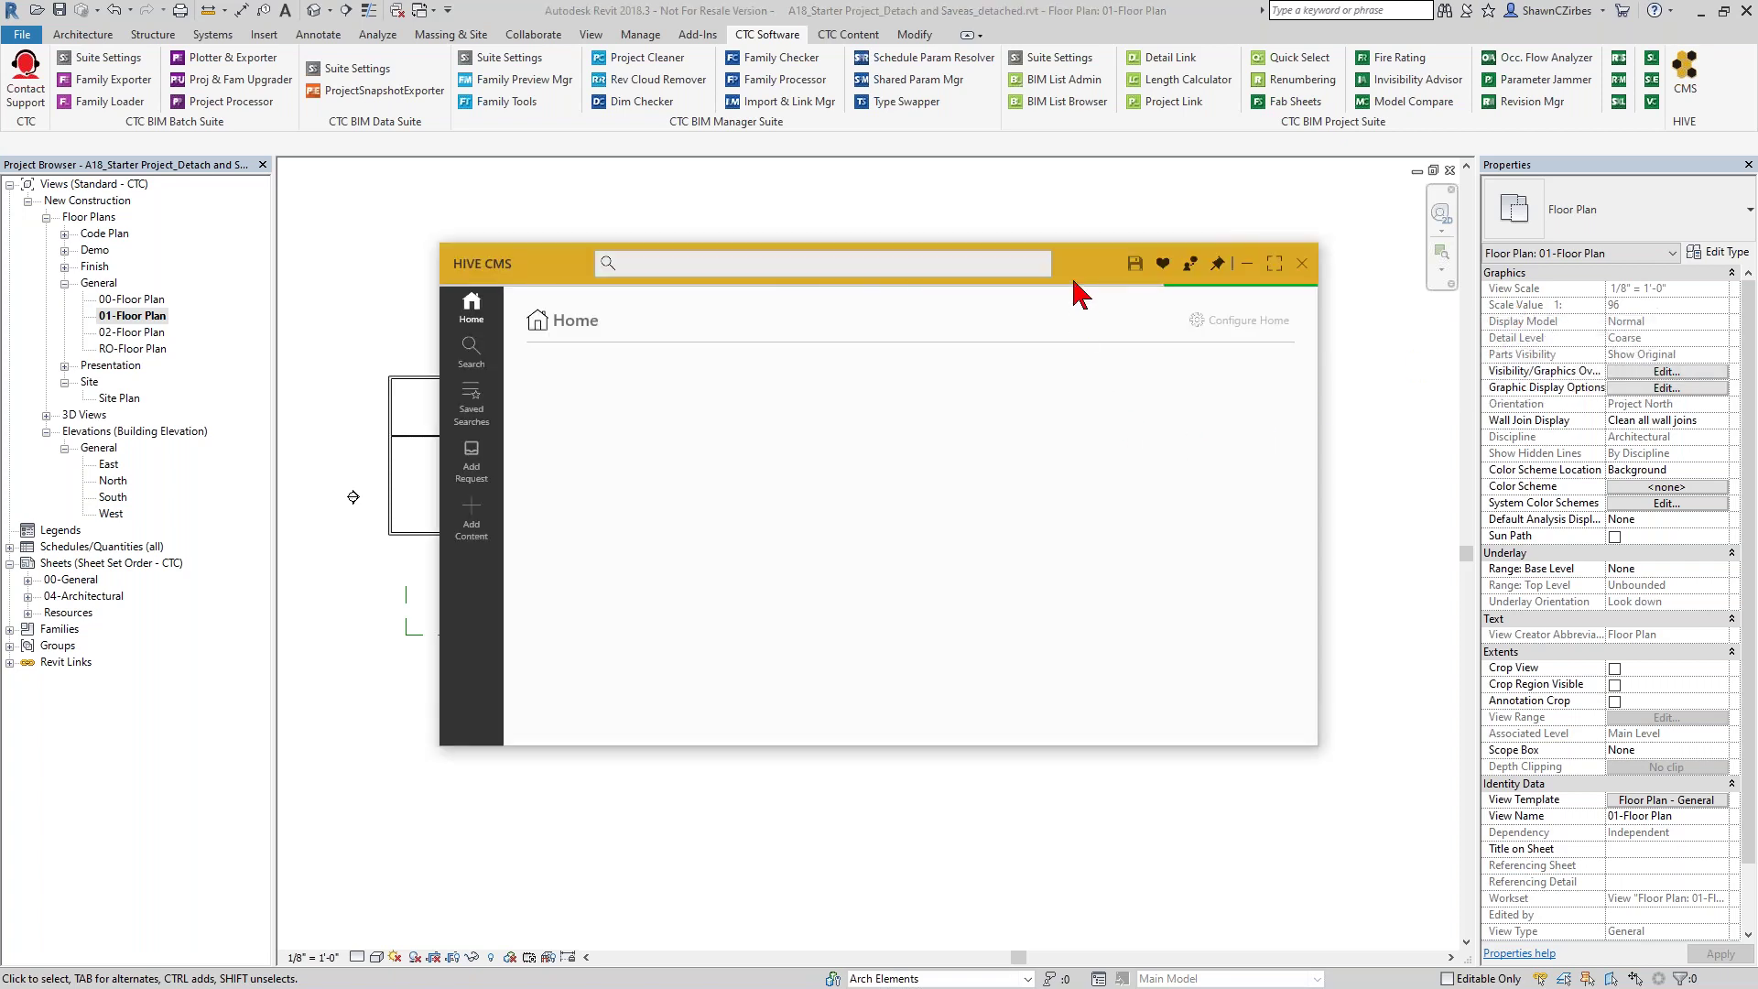
drag(1073, 279, 1477, 156)
click(1053, 143)
text(swing sing)
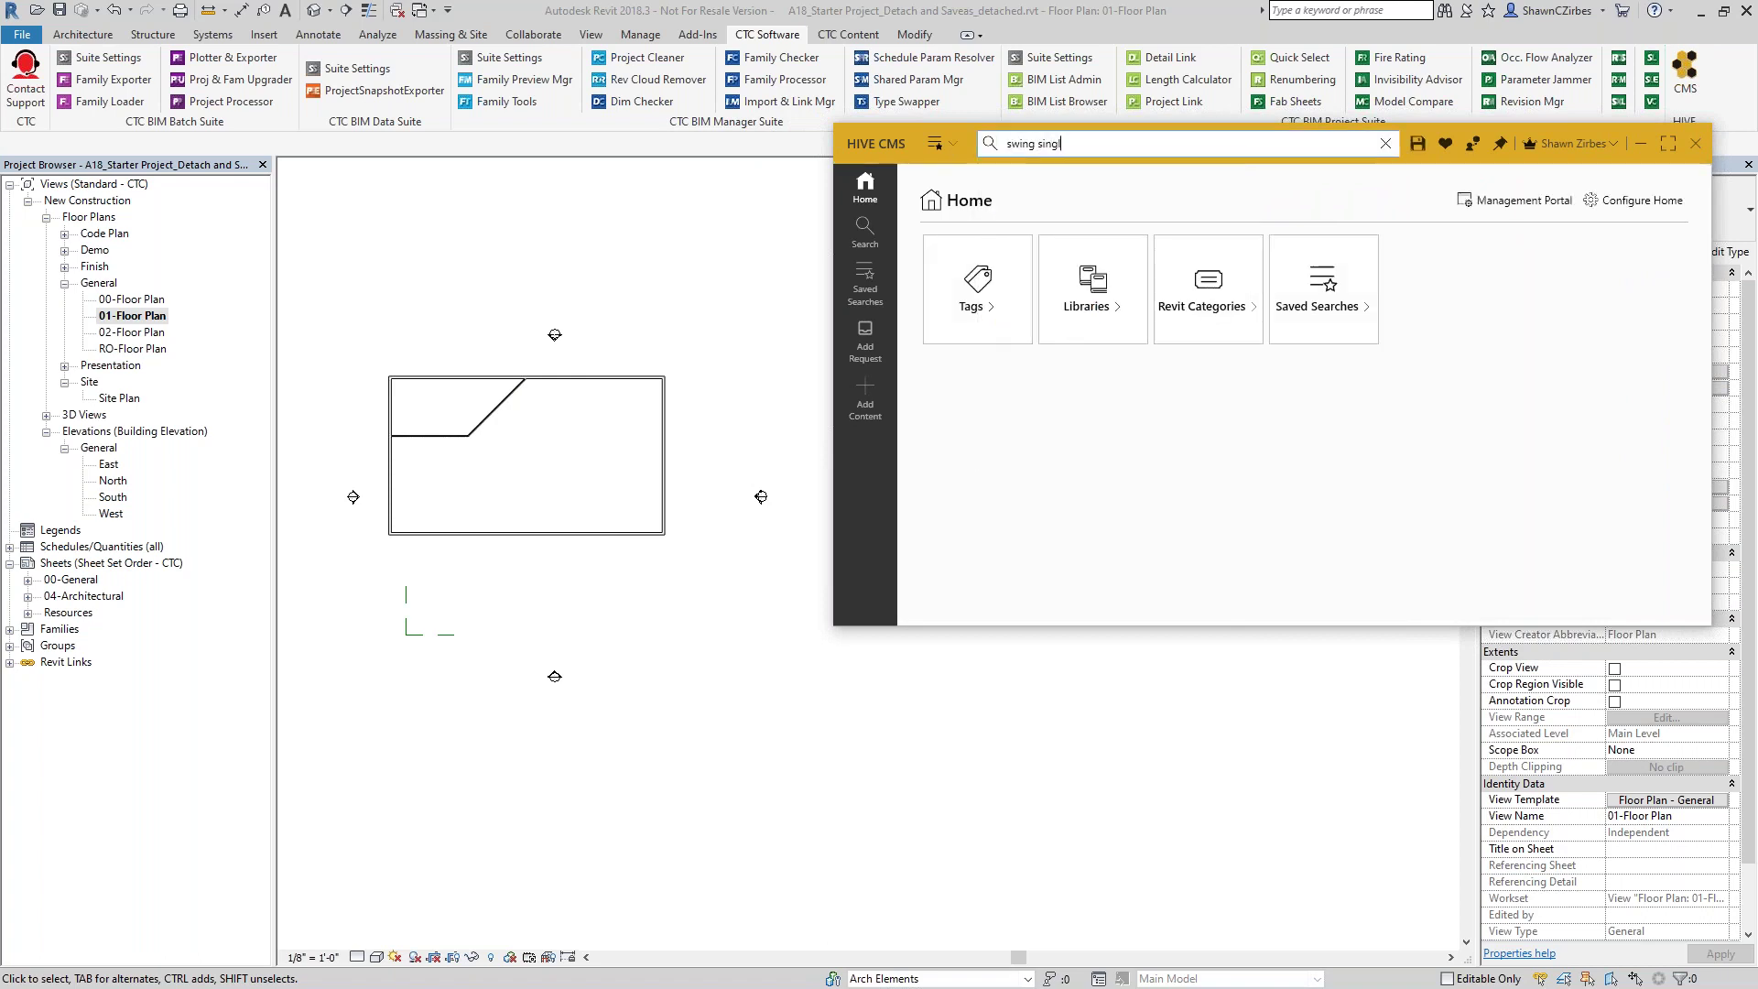
text(le)
key(Return)
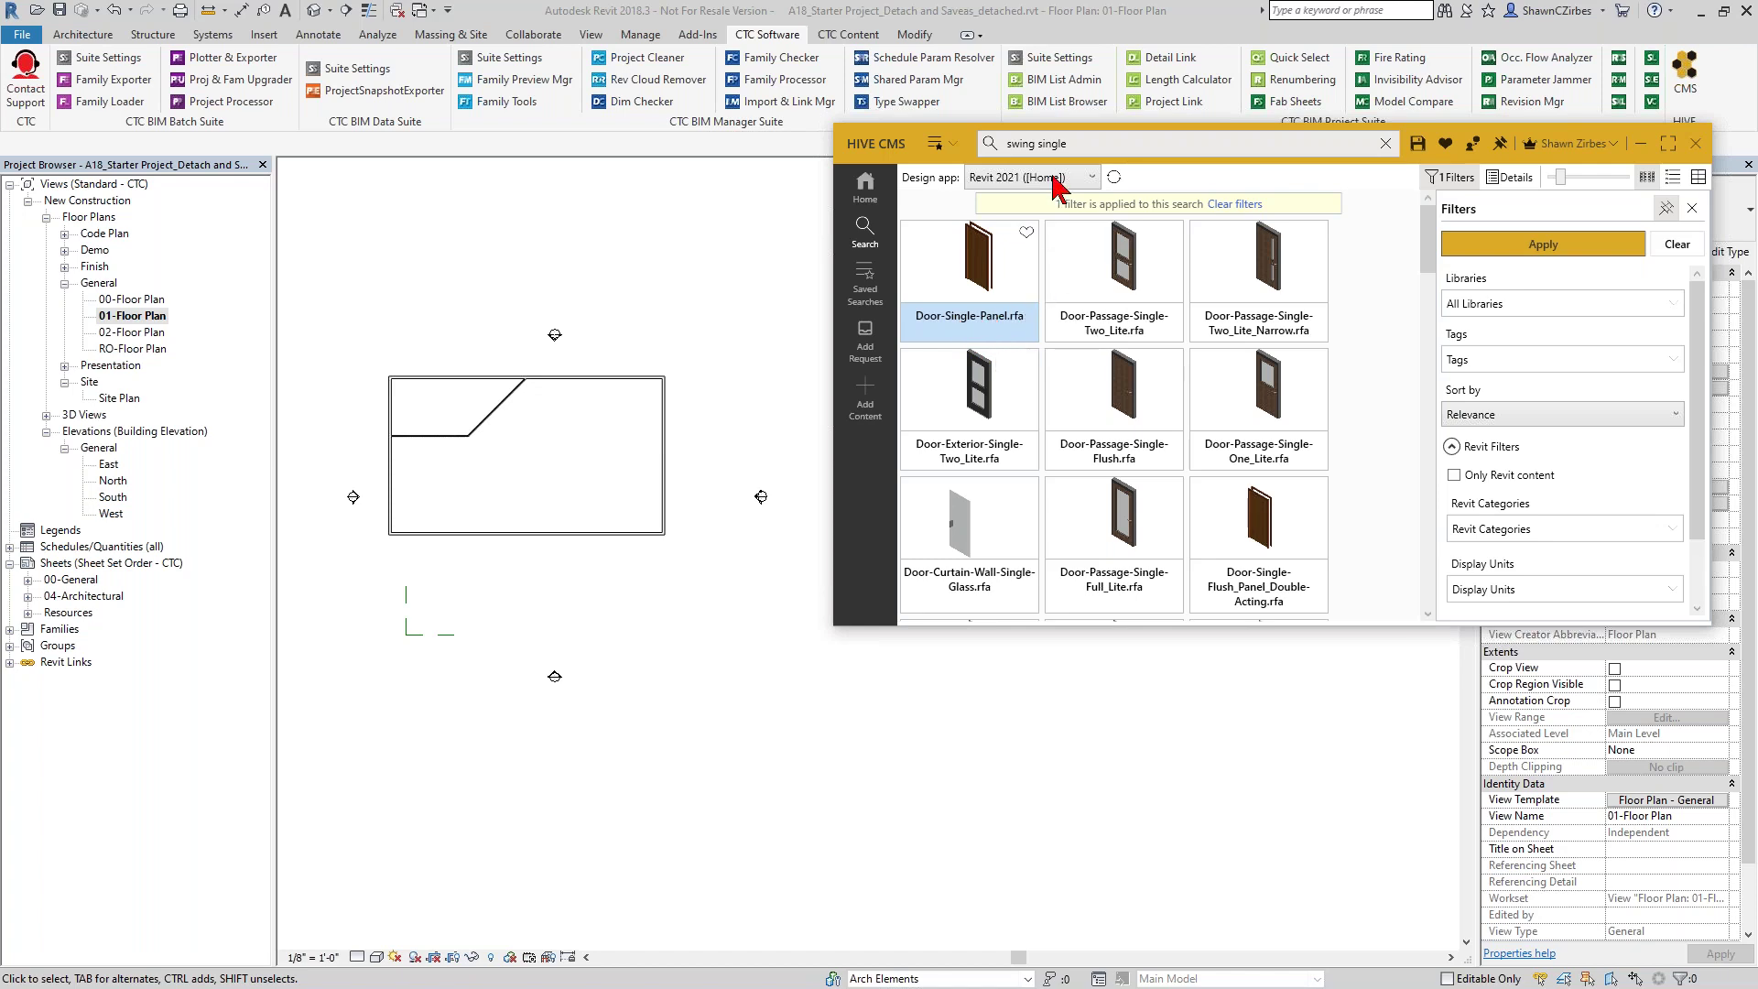
- Scroll the swing single results, check the Revit Categories filter, and enlarge the browser downward
double_click(1018, 144)
scroll(1117, 366, down, 2)
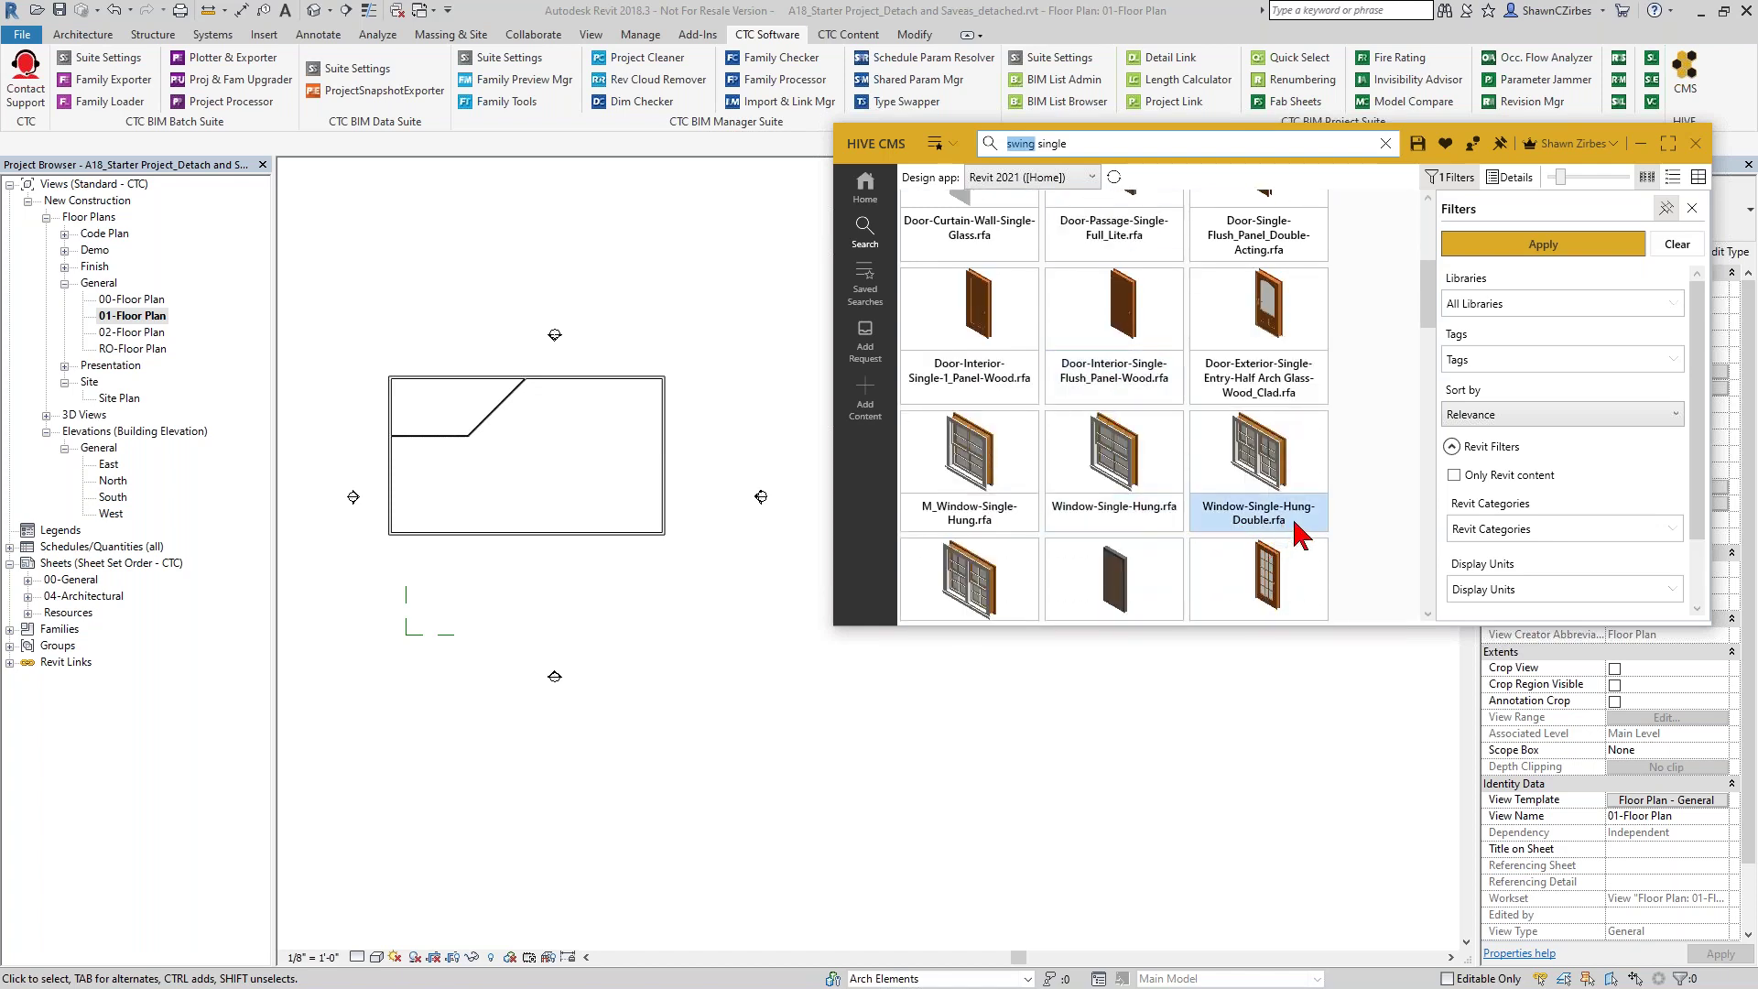
scroll(1268, 512, down, 2)
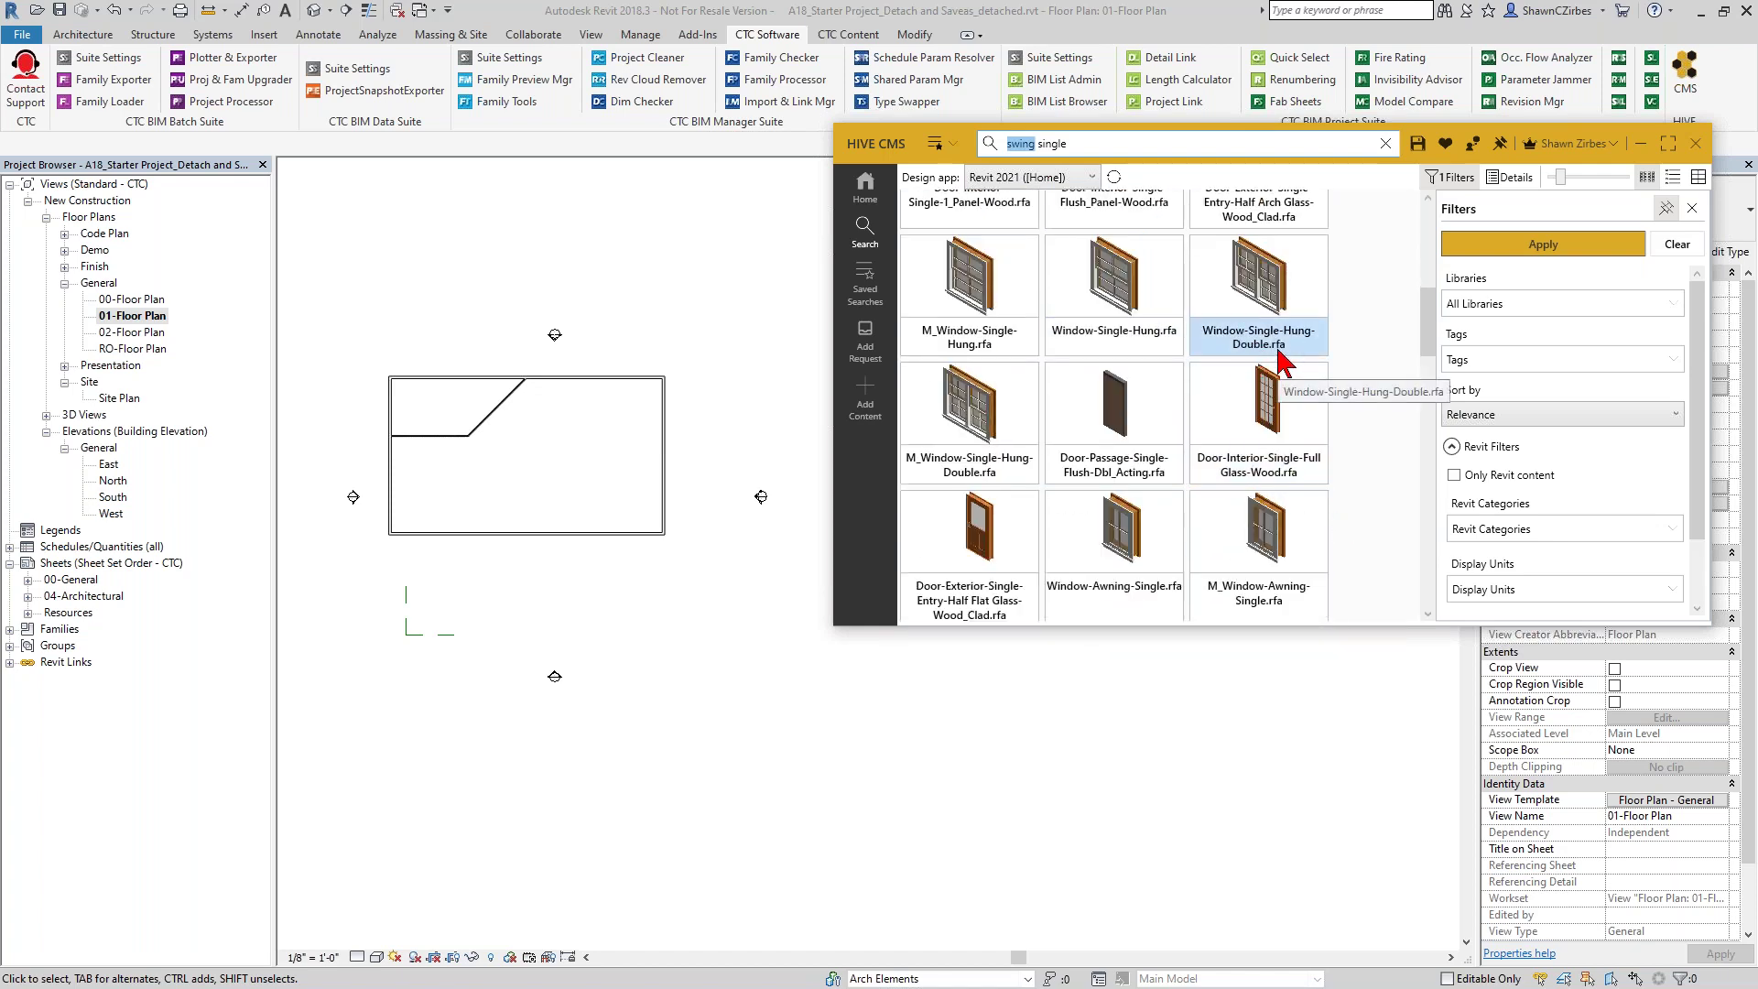
scroll(1318, 430, down, 2)
scroll(1248, 453, down, 3)
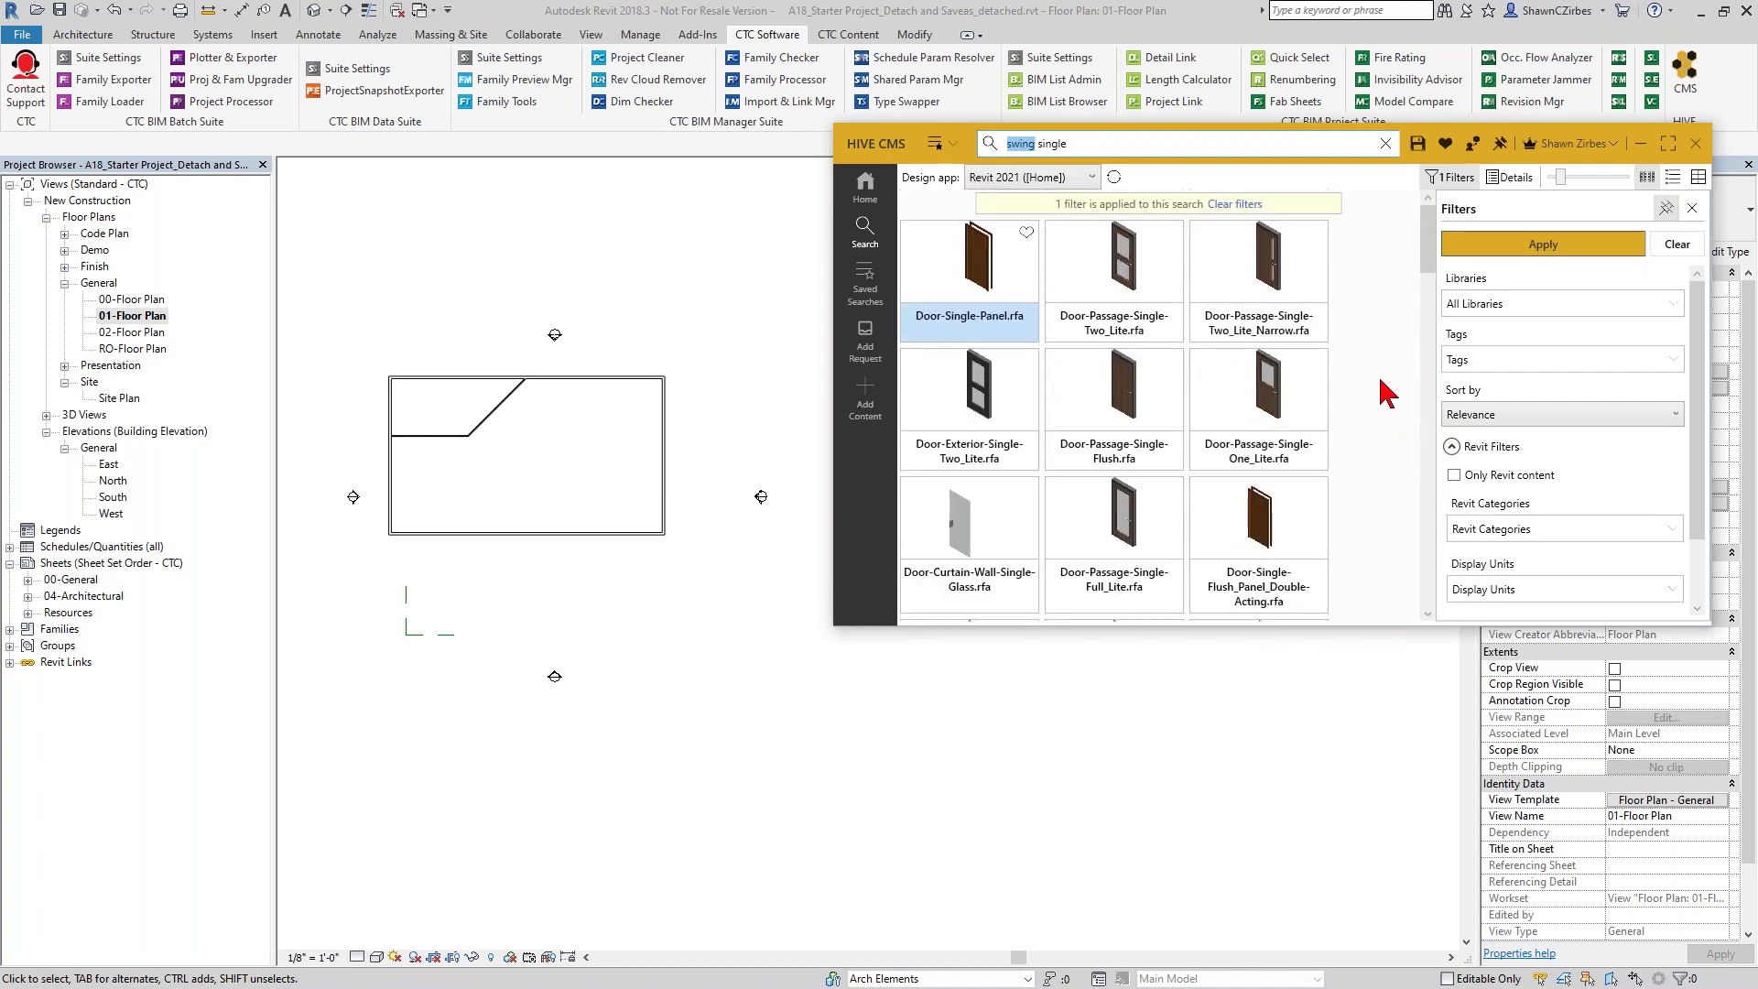
click(1509, 549)
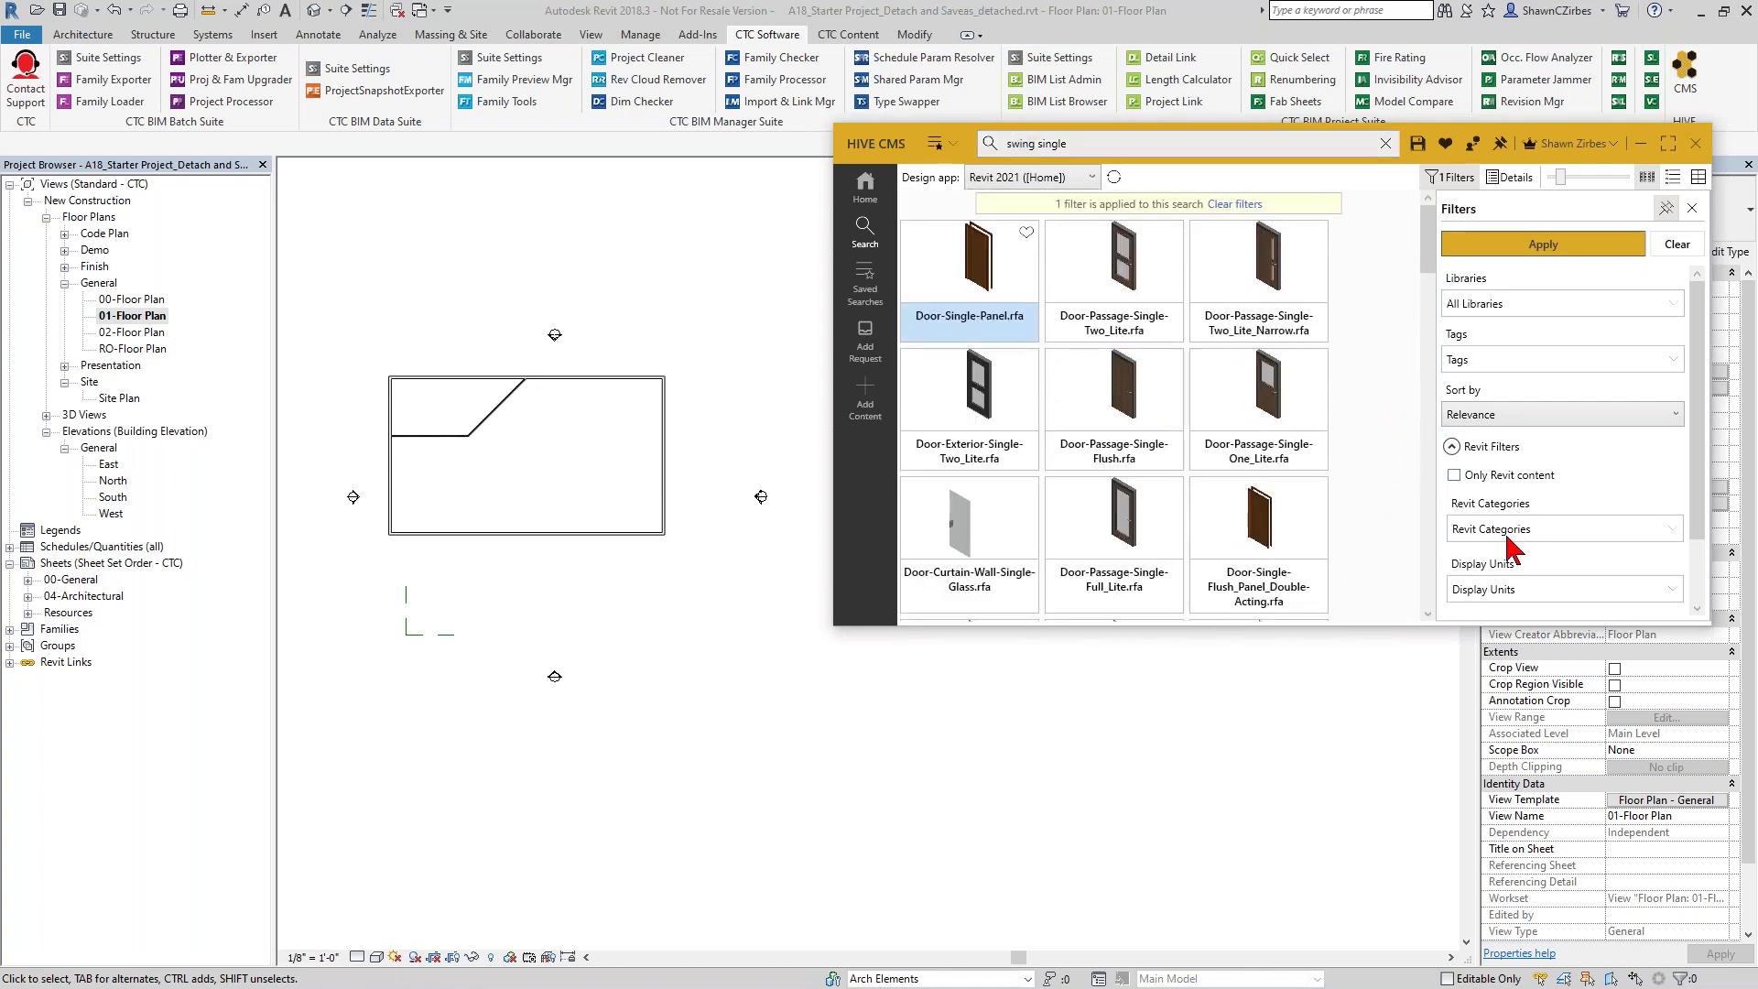
click(1509, 535)
click(1401, 561)
drag(1397, 626, 1393, 831)
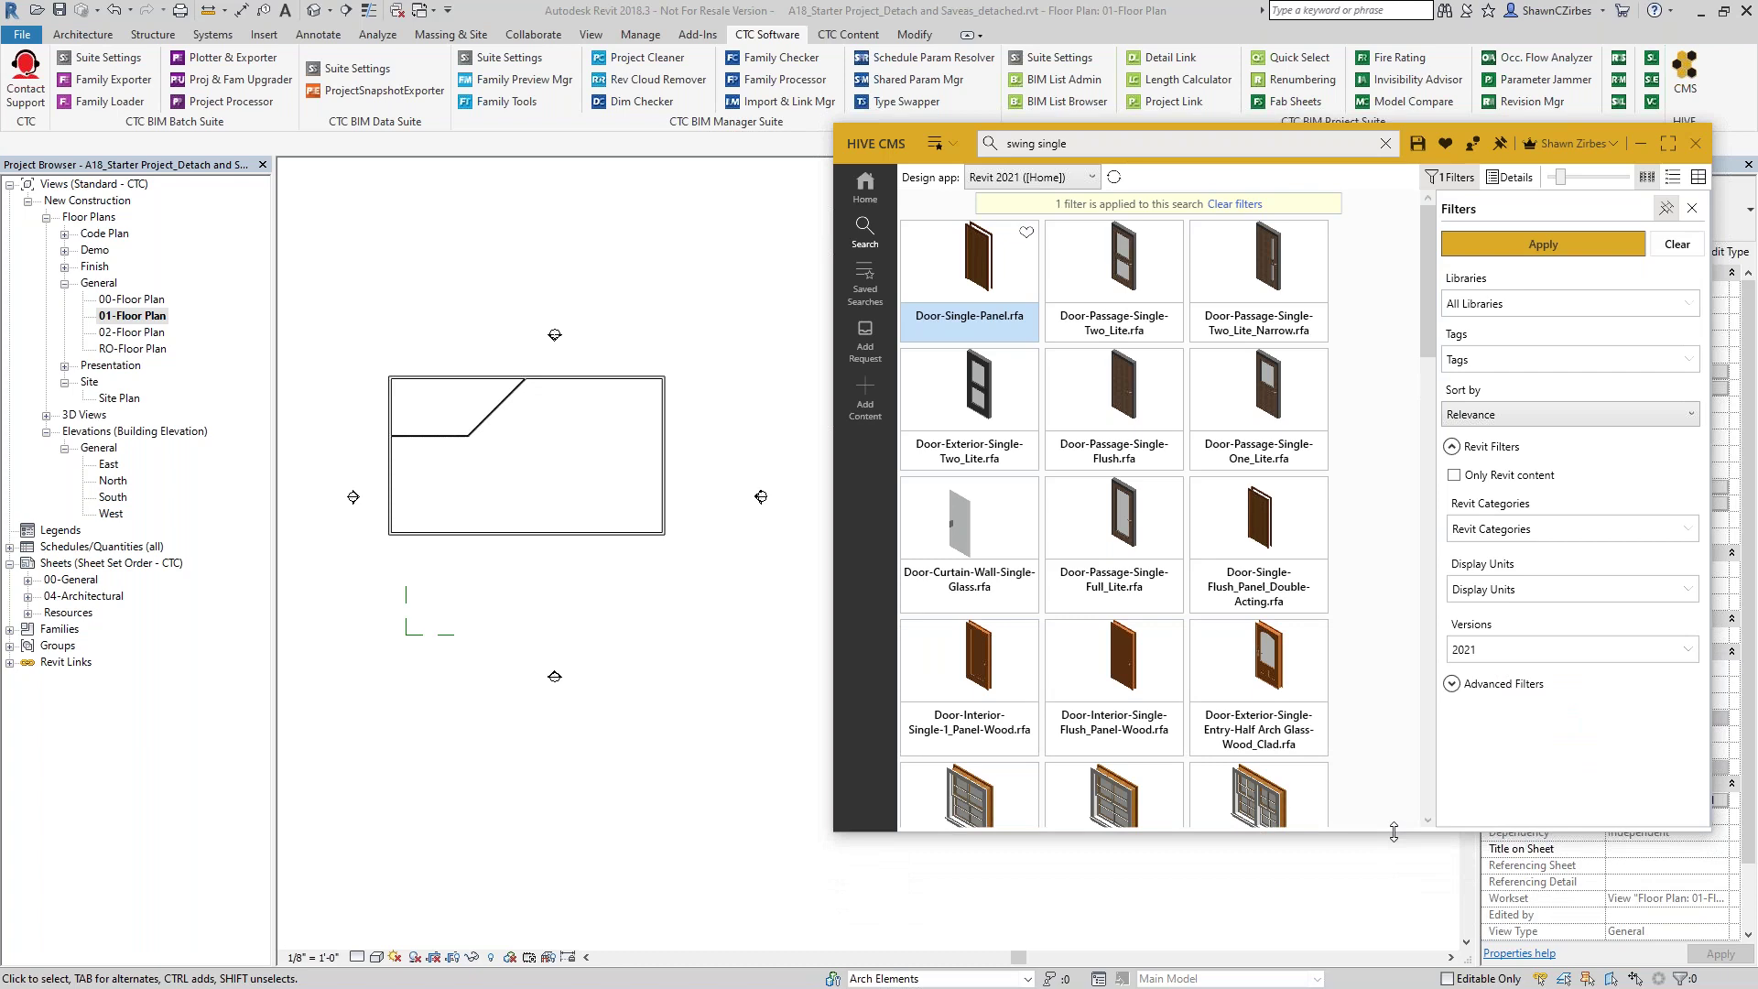
- Target the design app at Revit 2018 (Floor Plan: 01-Floor Plan)
click(948, 143)
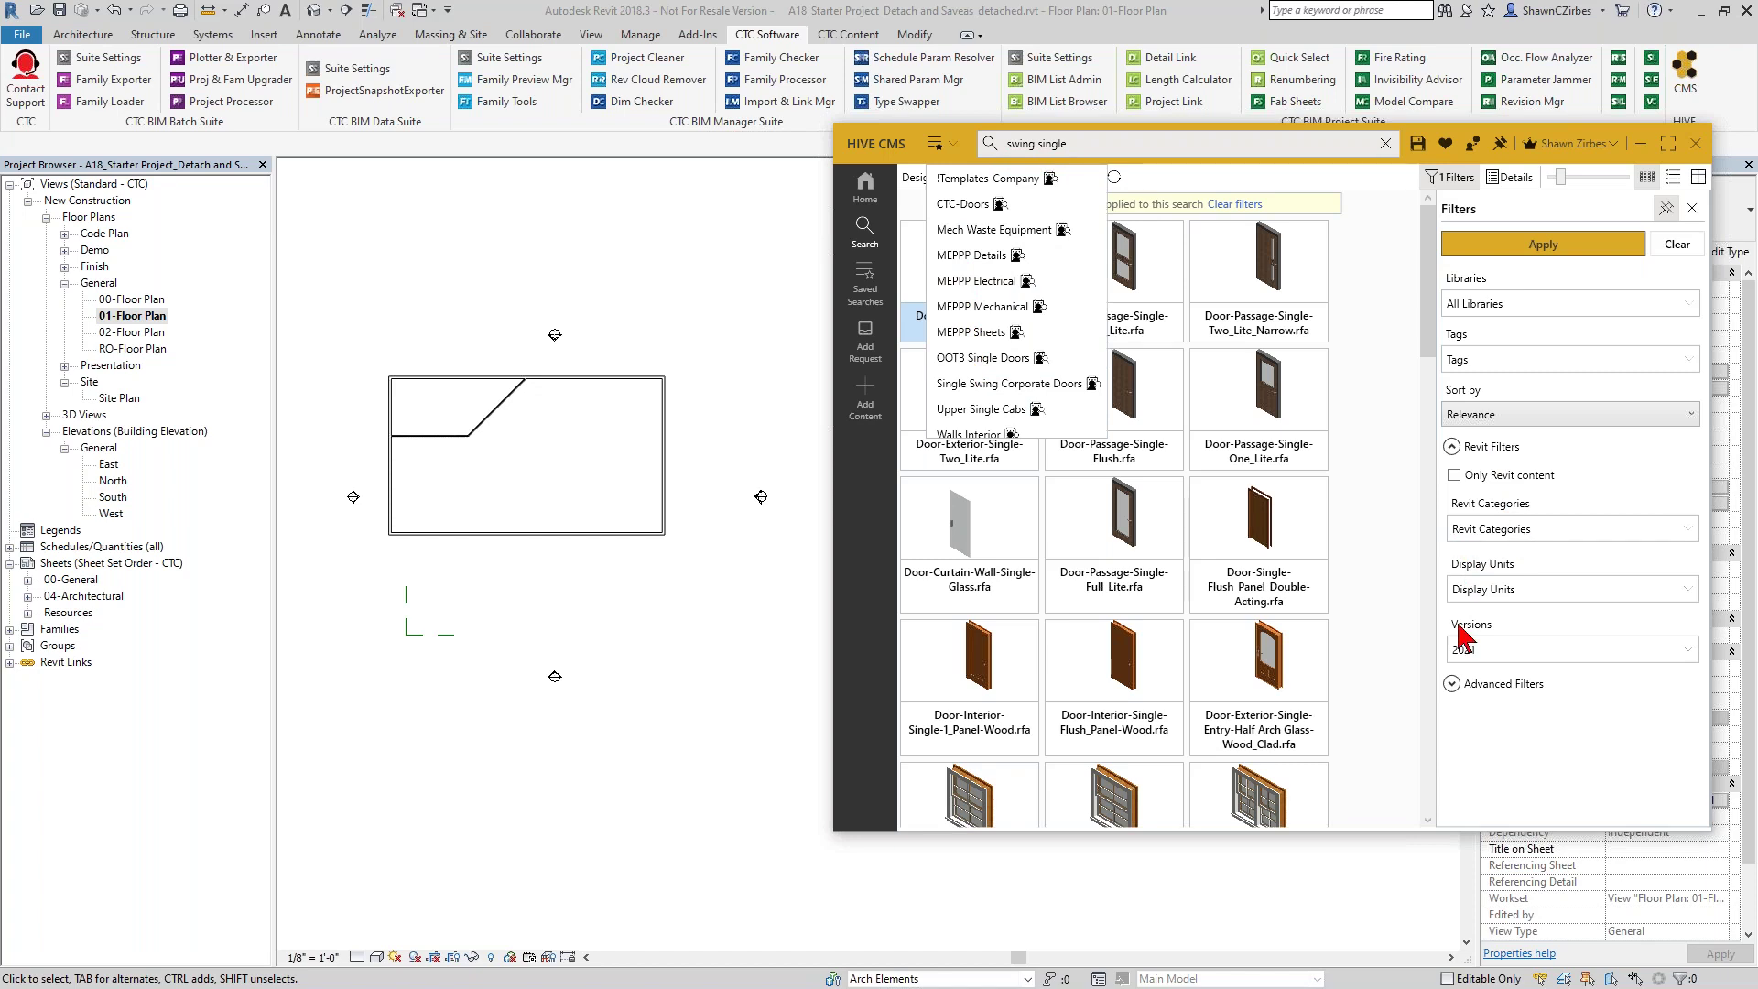
click(1414, 673)
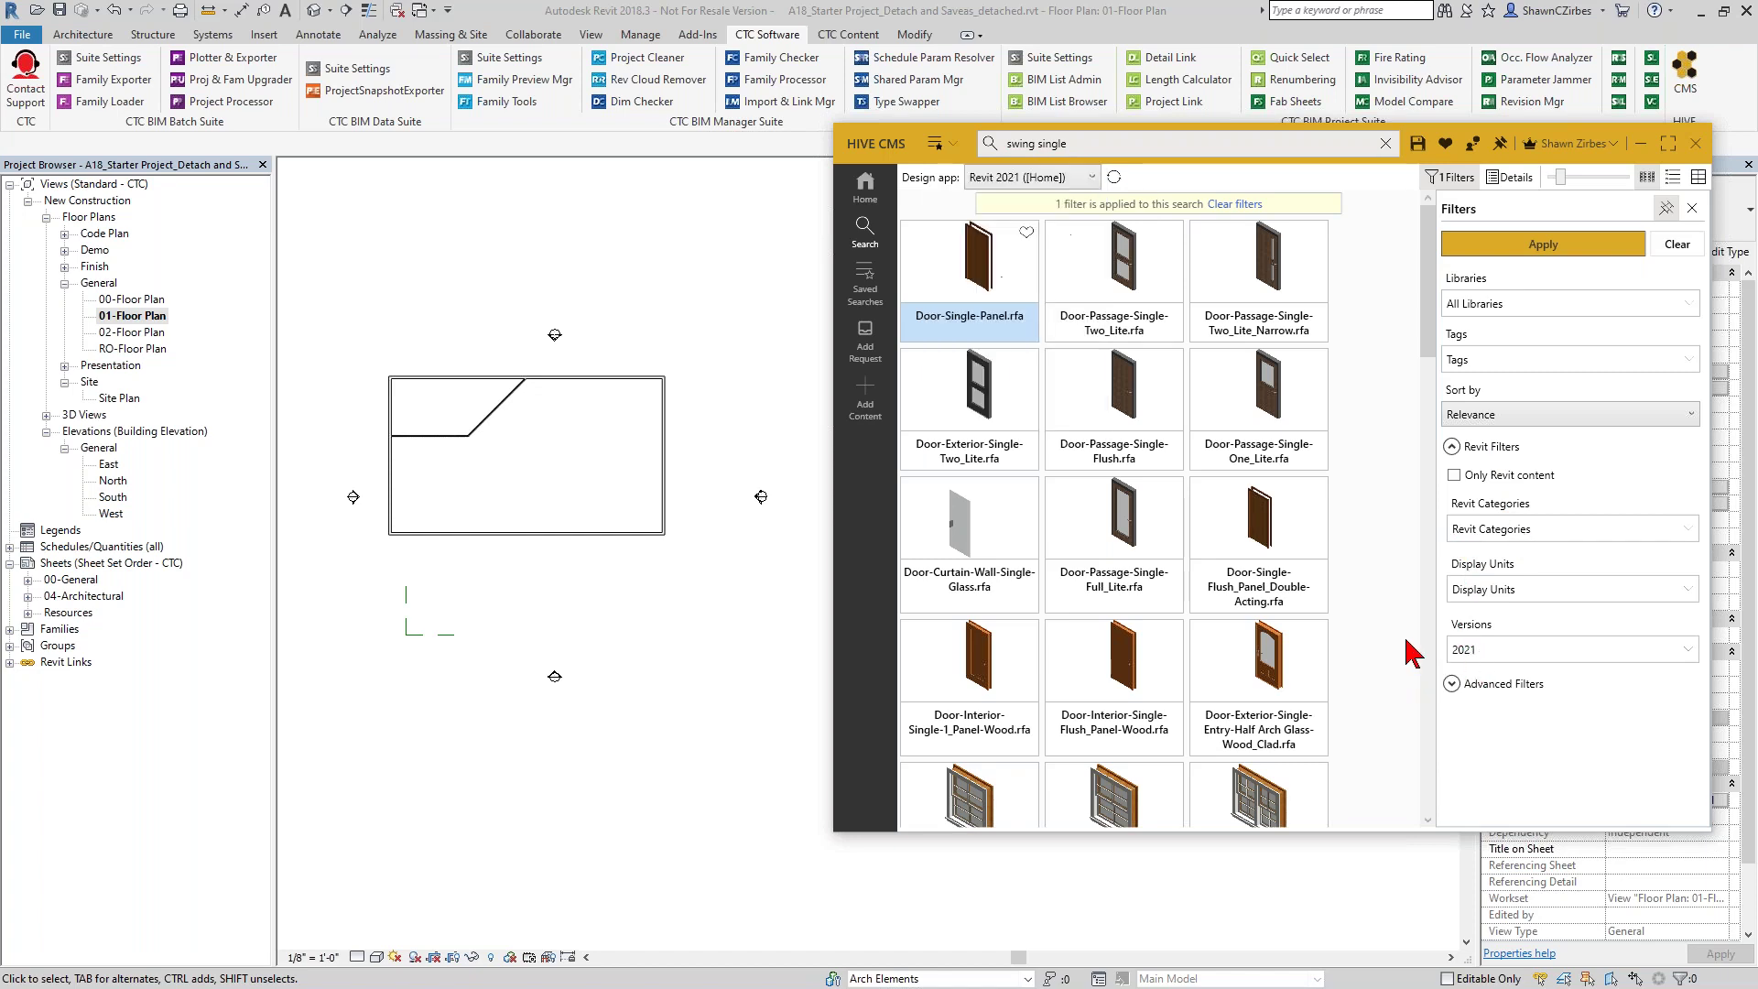
click(1090, 179)
- Confirm Revit 2018, apply the filters, and load the OOTB Single Doors saved search
click(1069, 190)
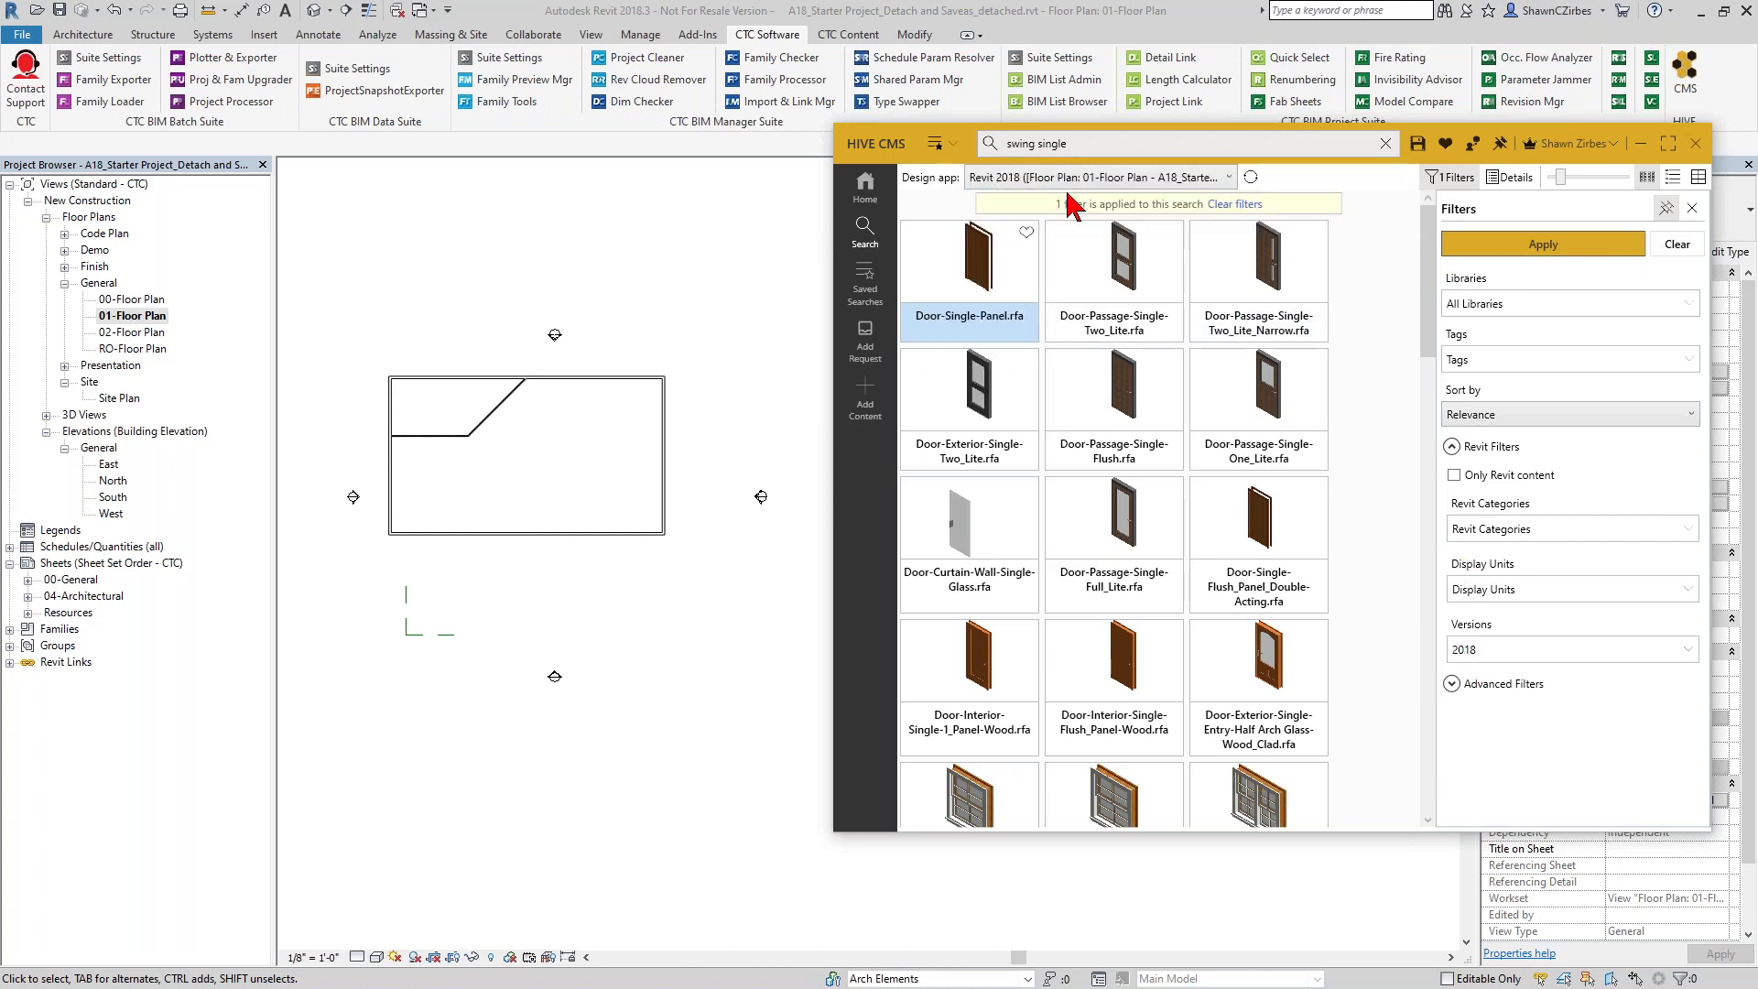
click(1542, 243)
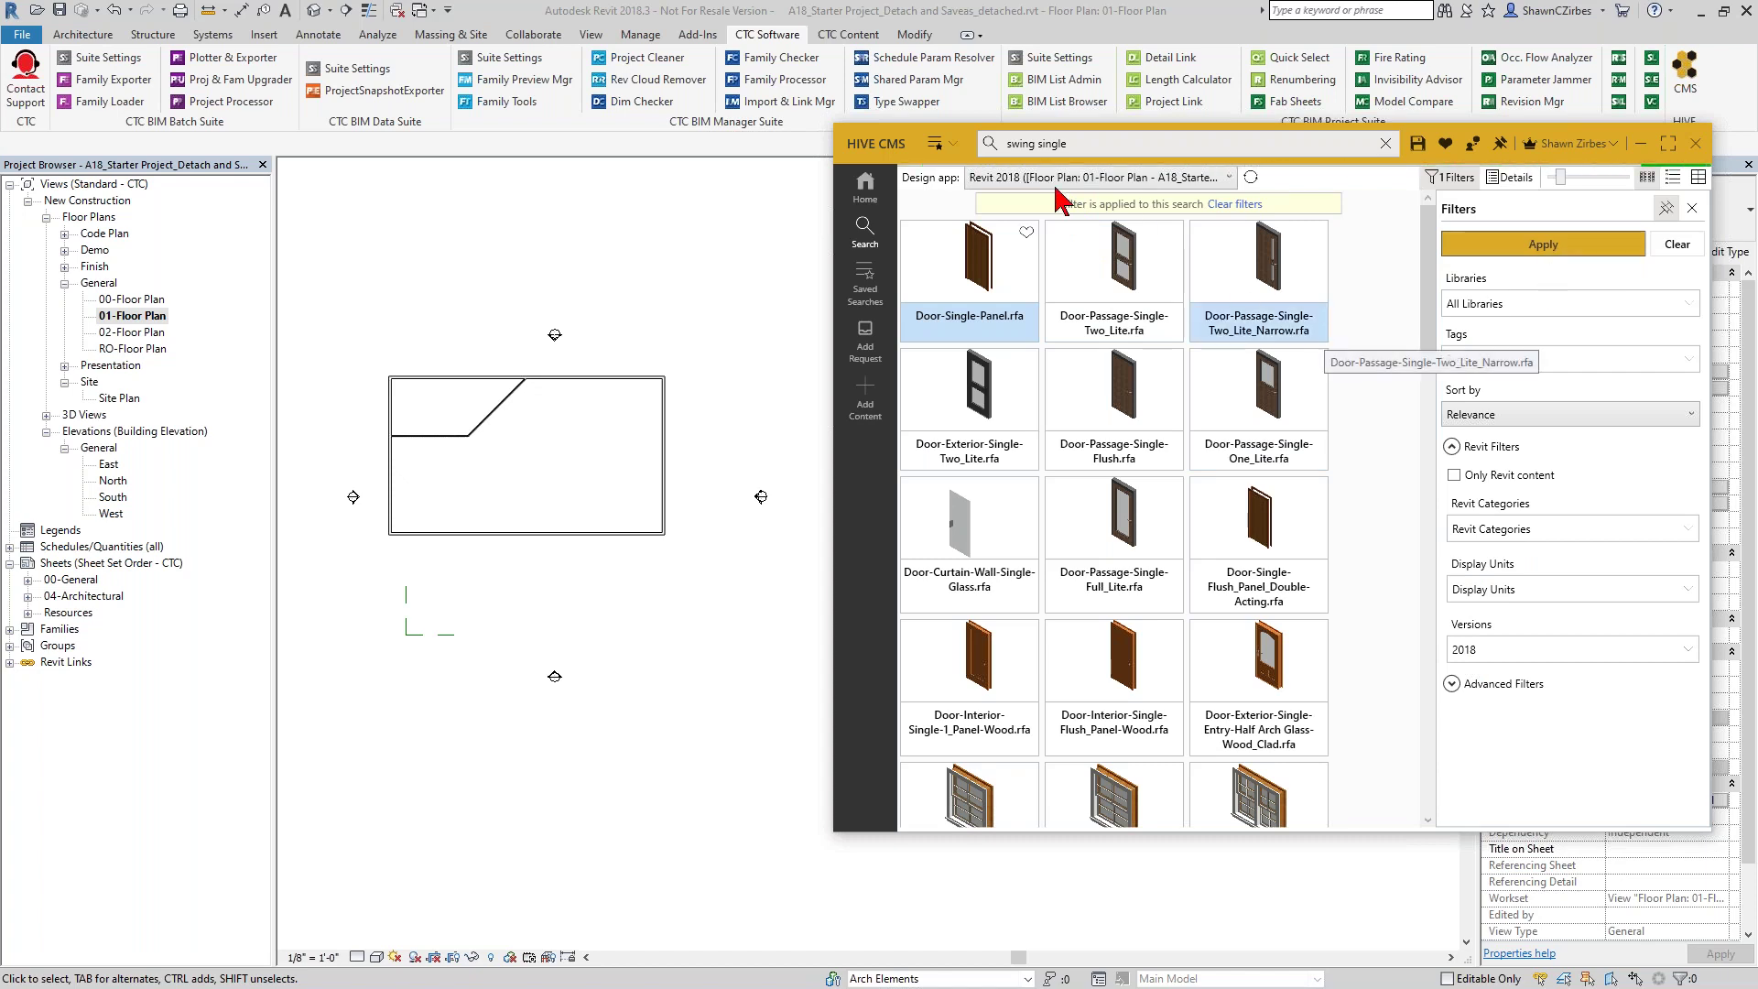
click(953, 144)
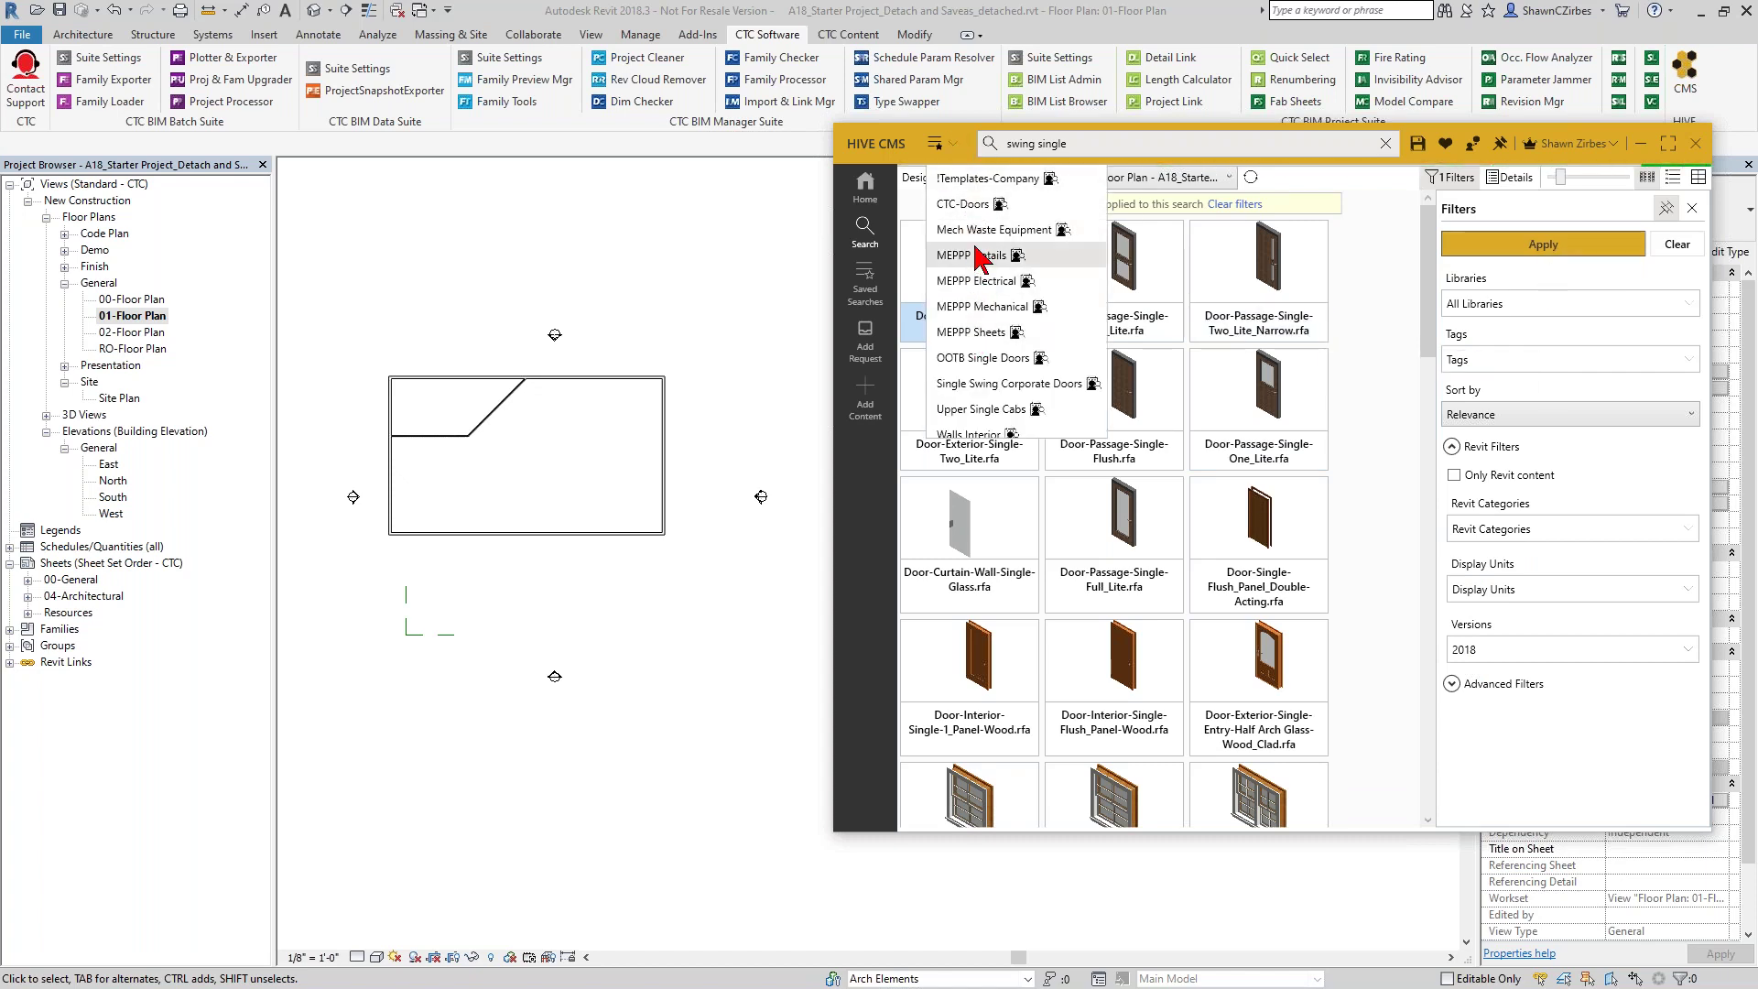
click(978, 359)
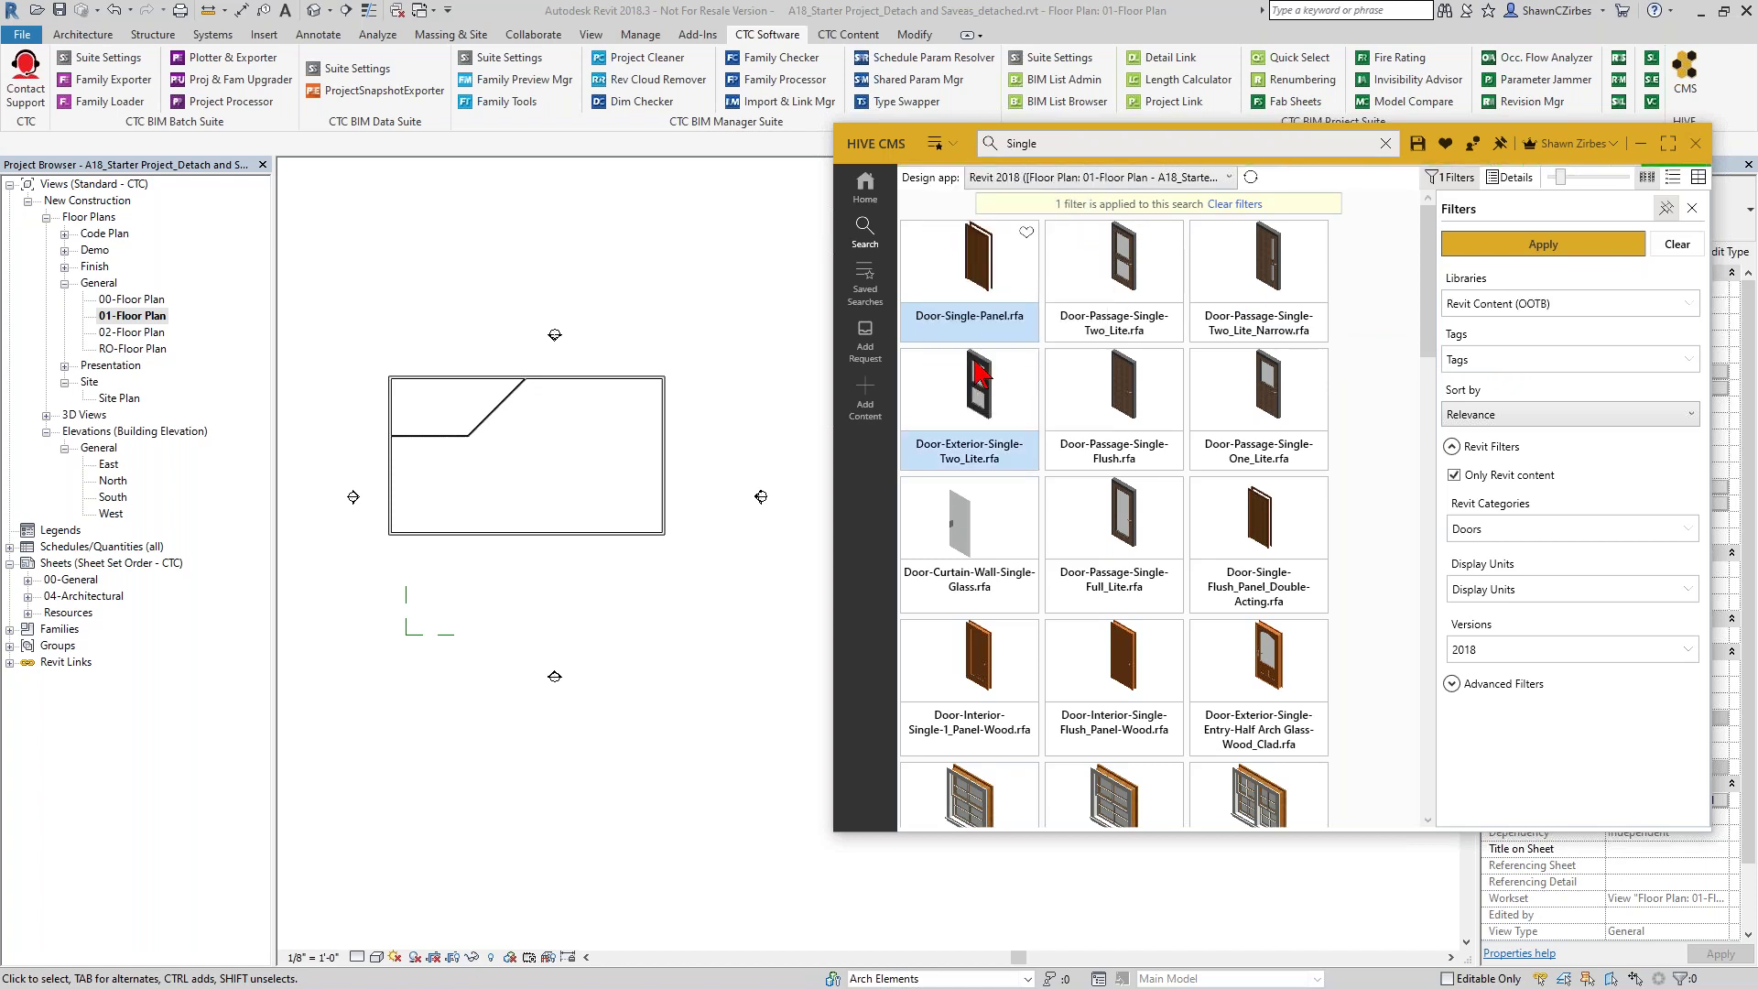
- Reapply the filters on the 'Single' search and make the browser window slightly taller
double_click(1035, 144)
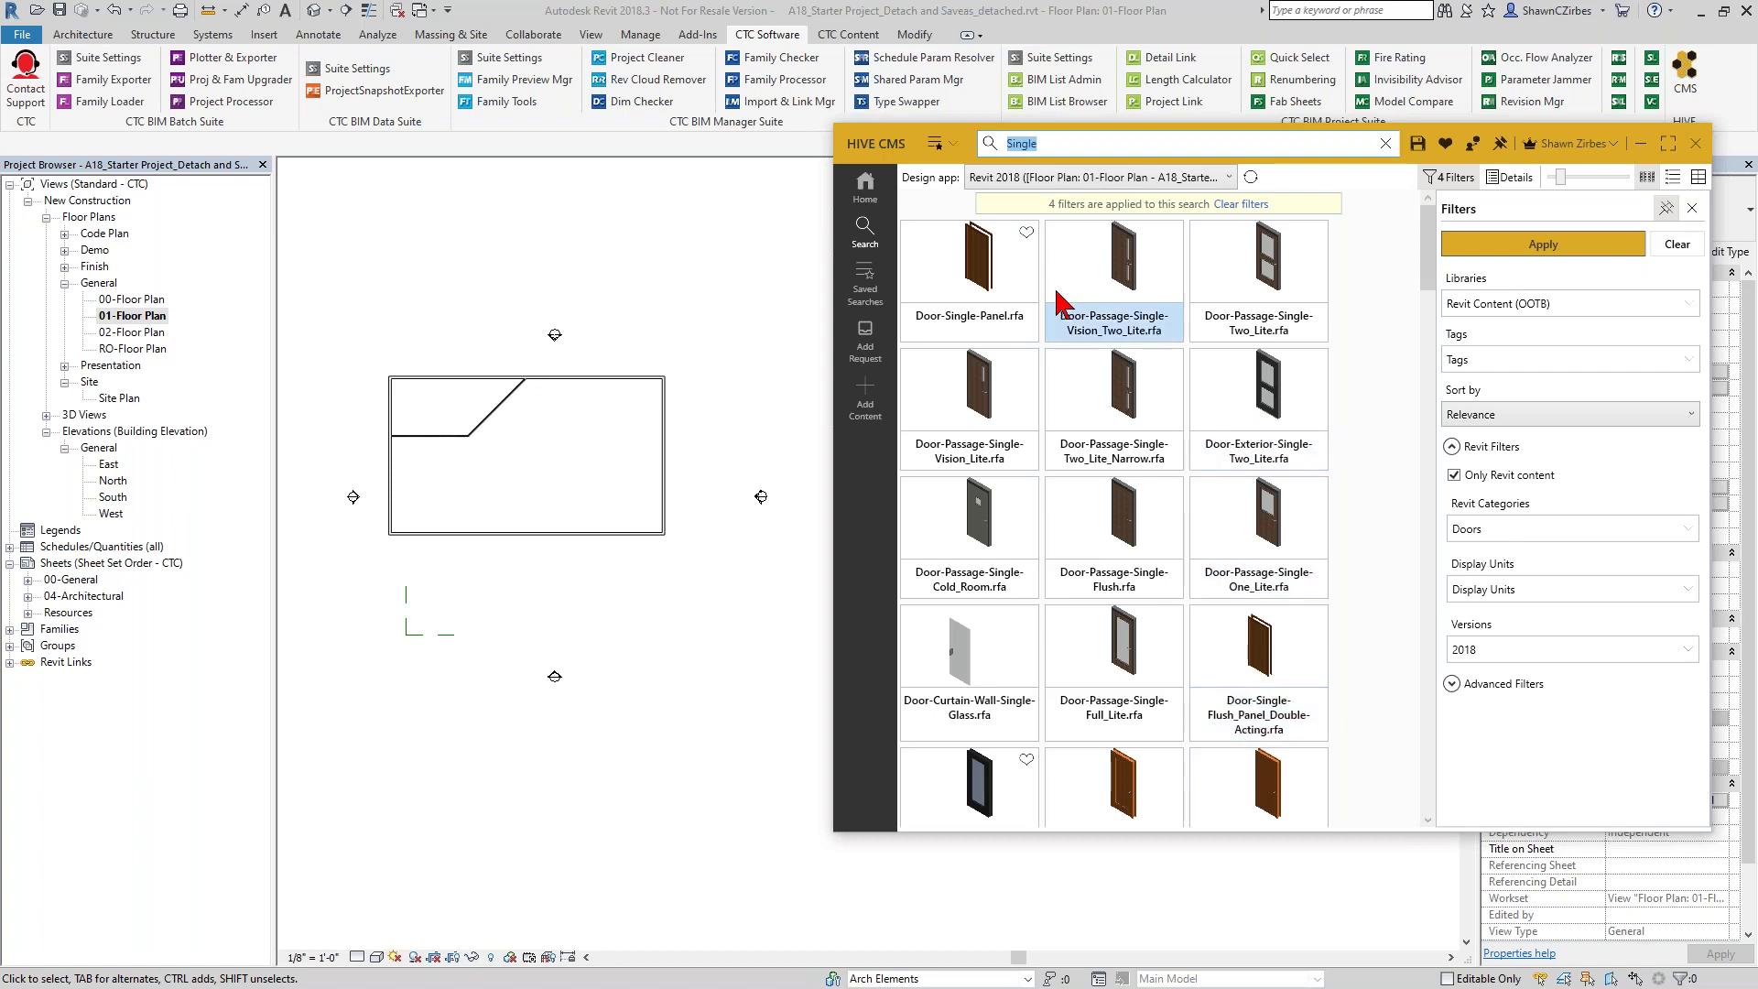
scroll(1197, 392, down, 10)
scroll(1345, 437, up, 10)
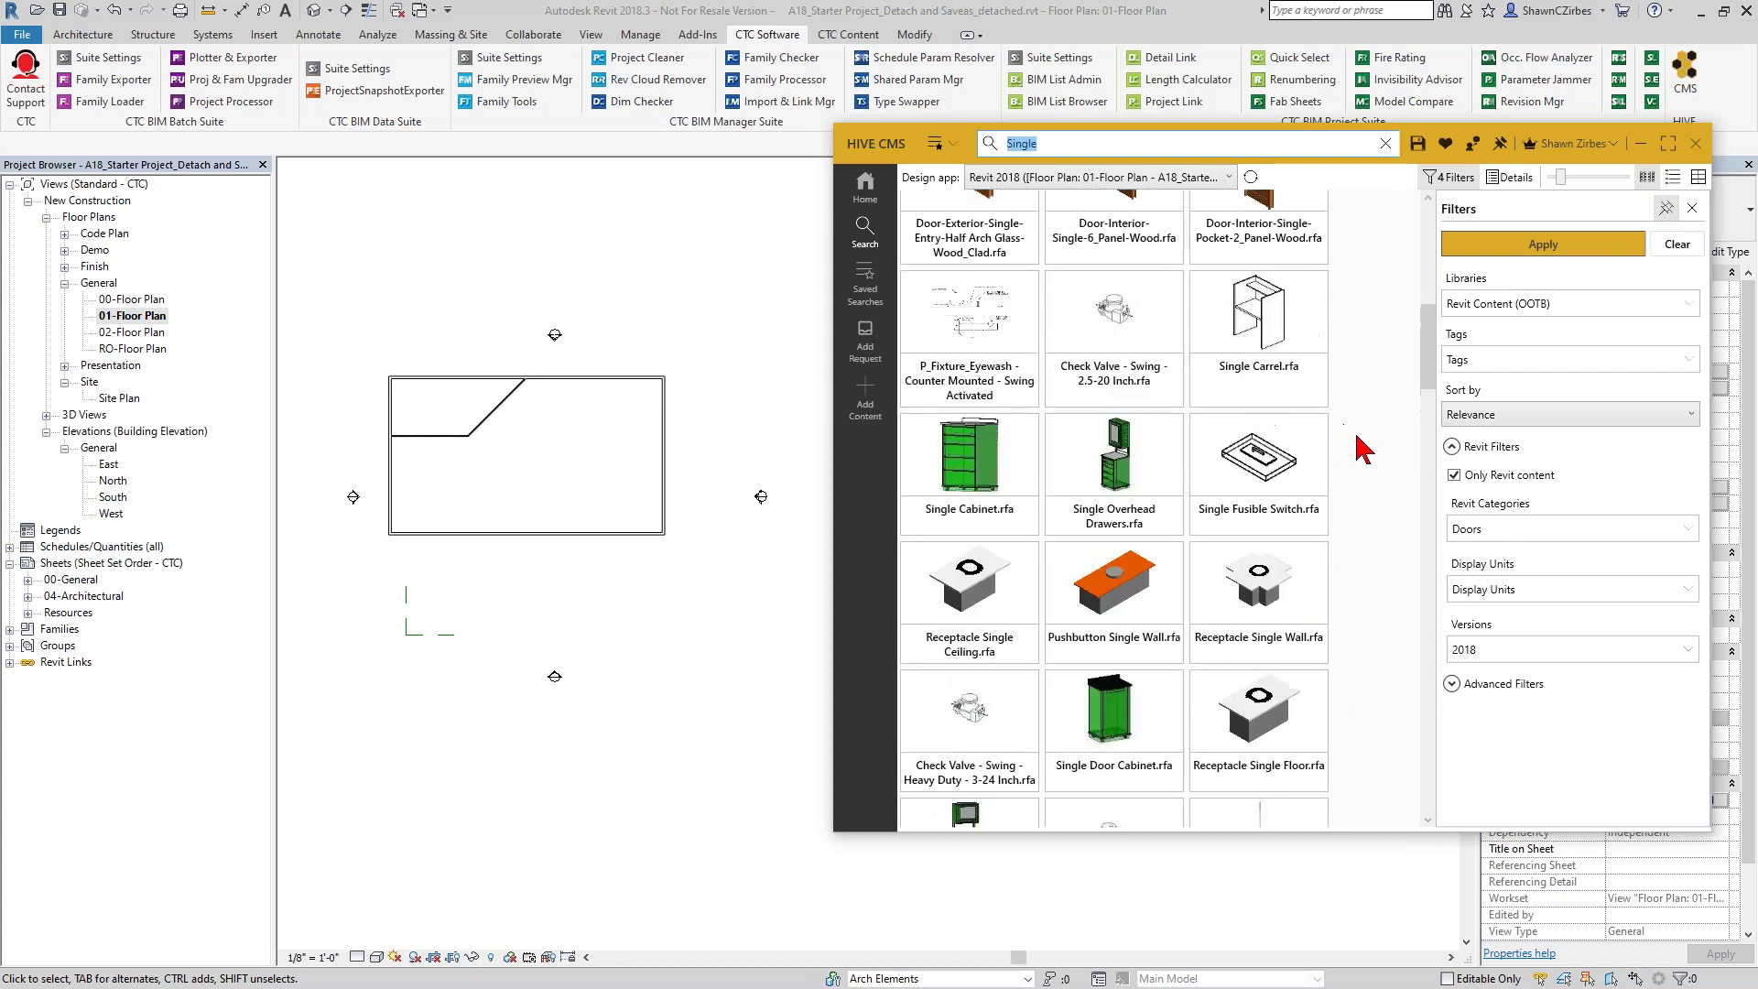
click(1520, 257)
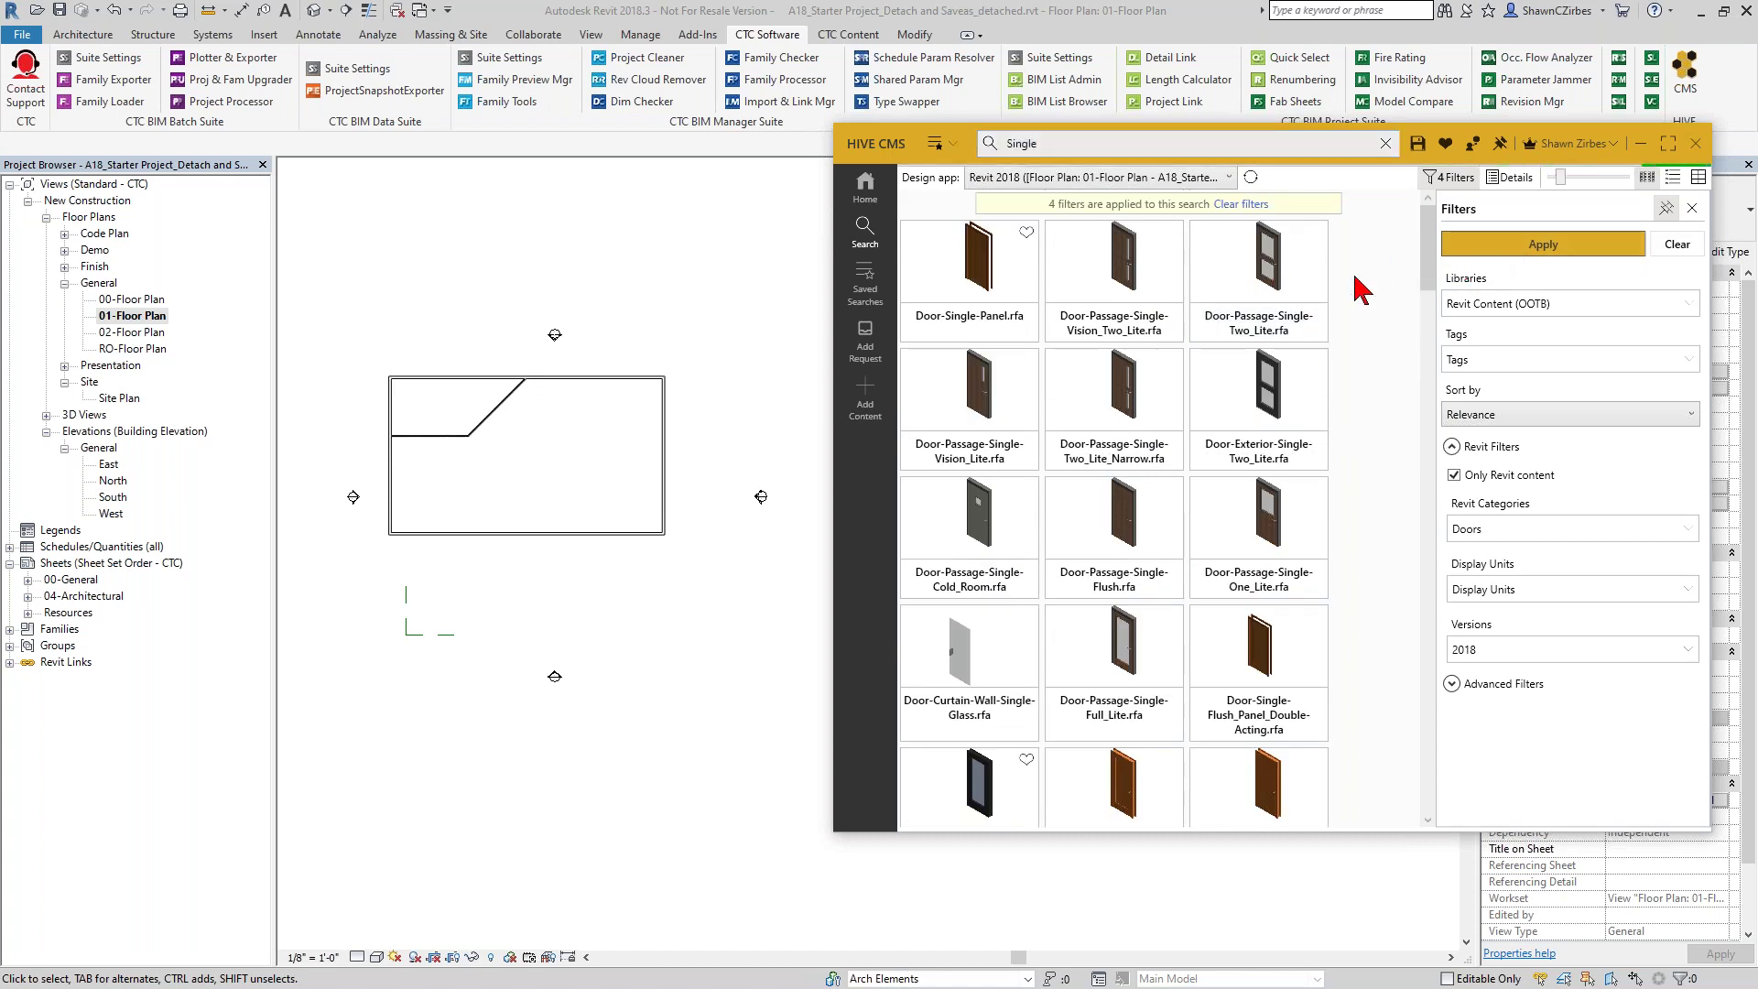
drag(1427, 256, 1408, 673)
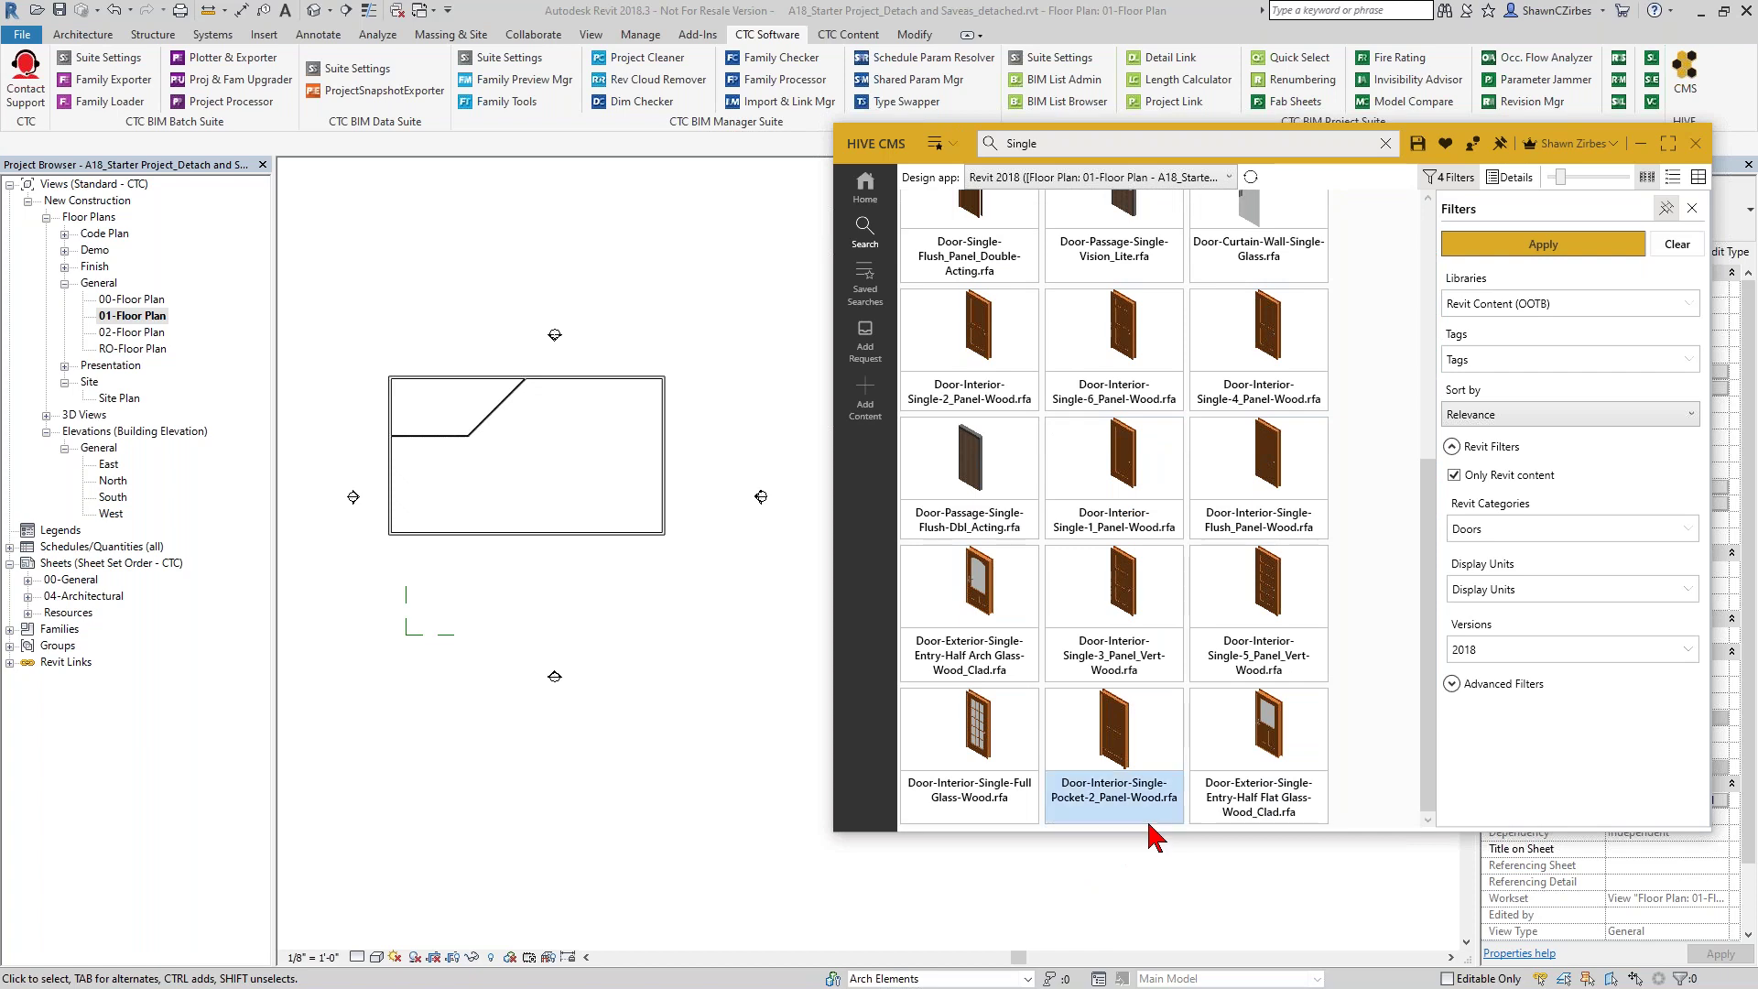
drag(1160, 830, 1160, 858)
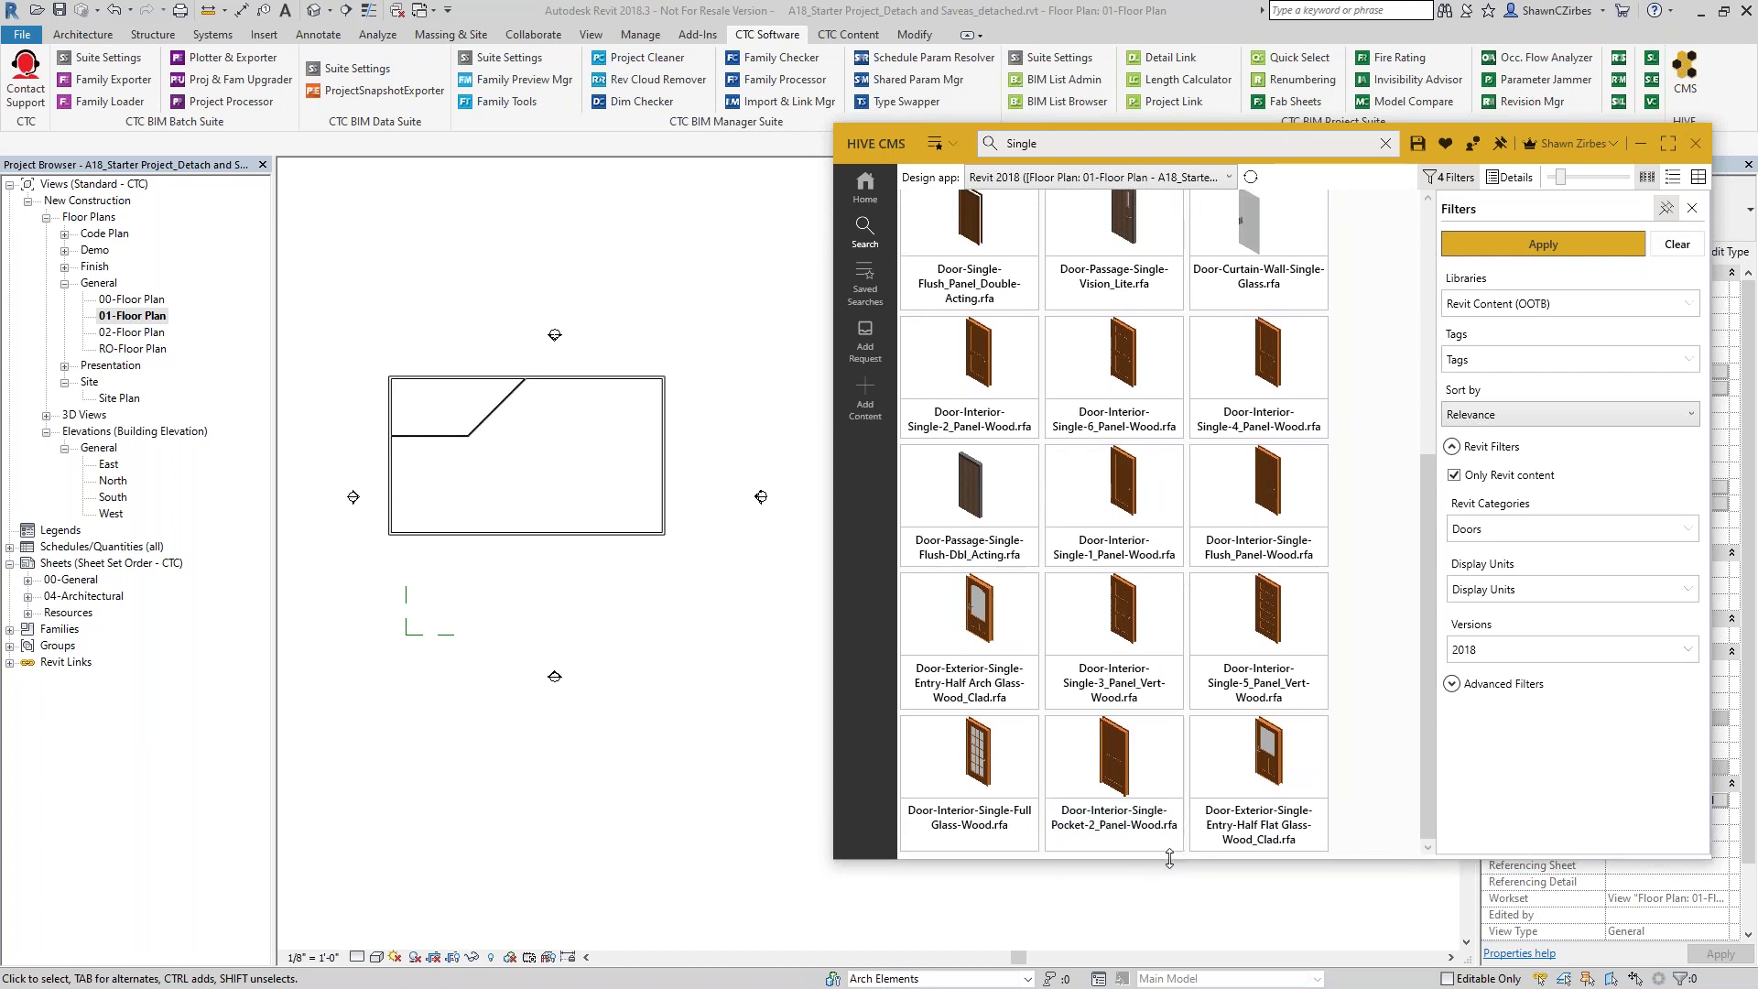
- Browse through the single door results, including Door-Single-Panel.rfa
scroll(1181, 641, up, 5)
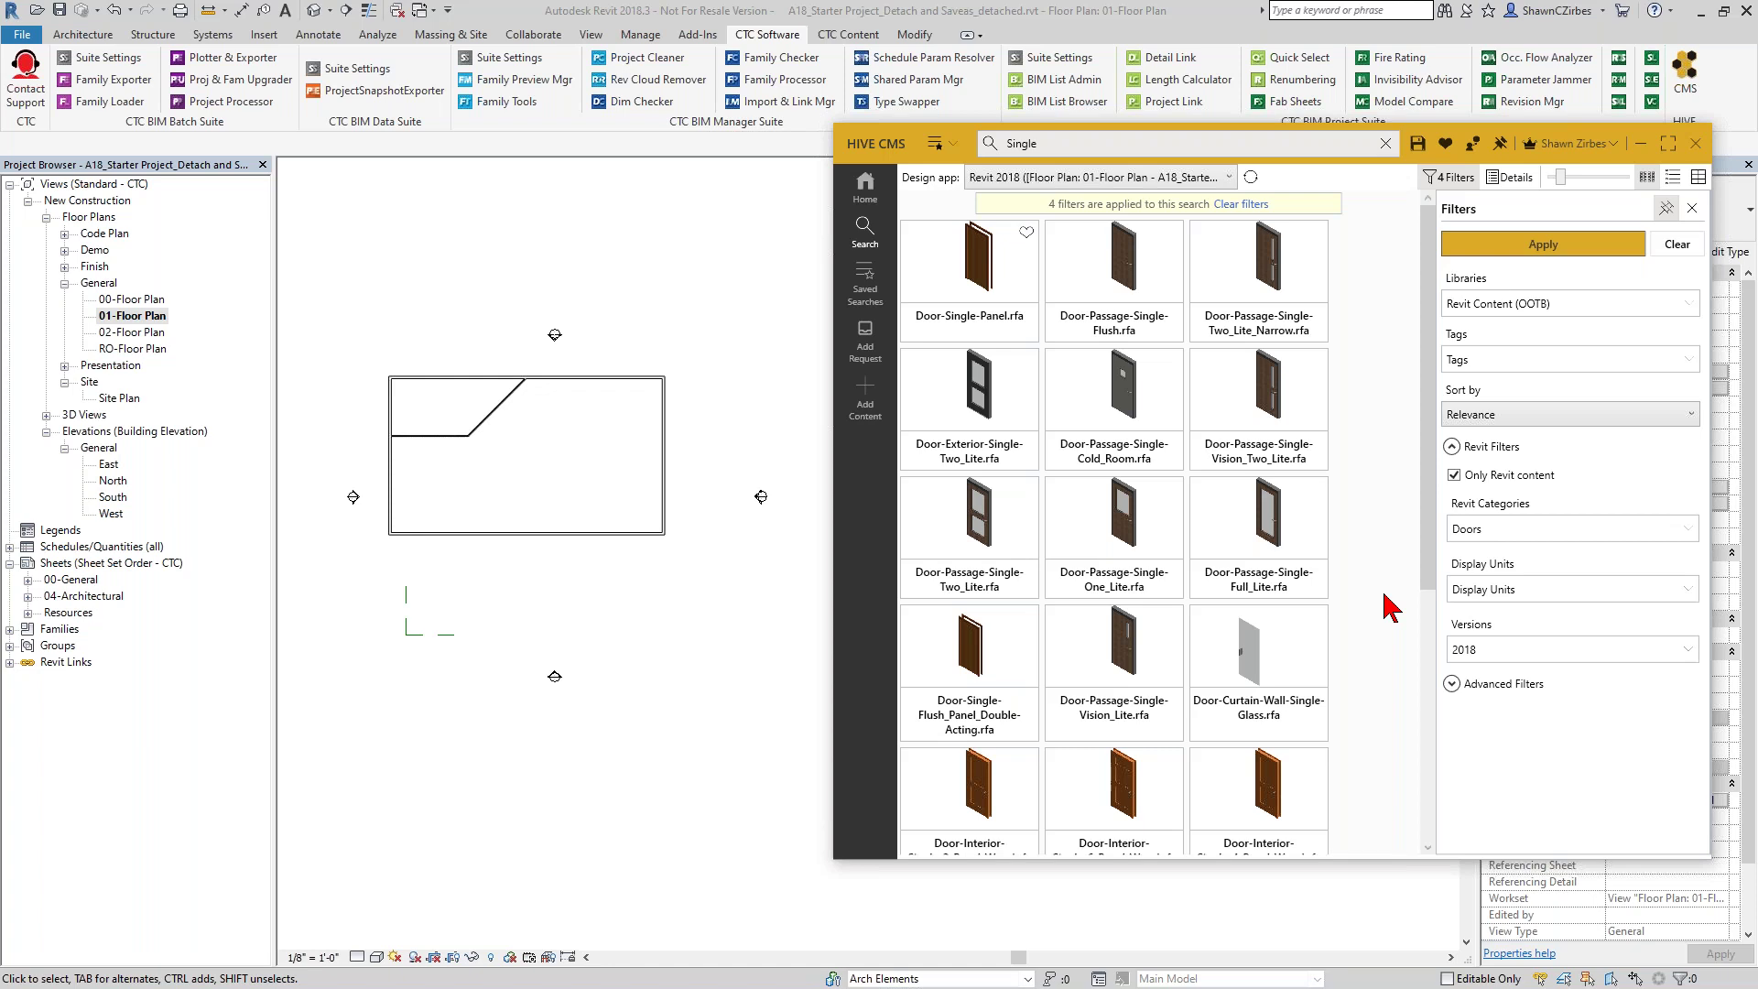
scroll(1391, 607, down, 4)
scroll(1366, 499, down, 1)
scroll(1367, 494, up, 2)
scroll(1369, 490, down, 2)
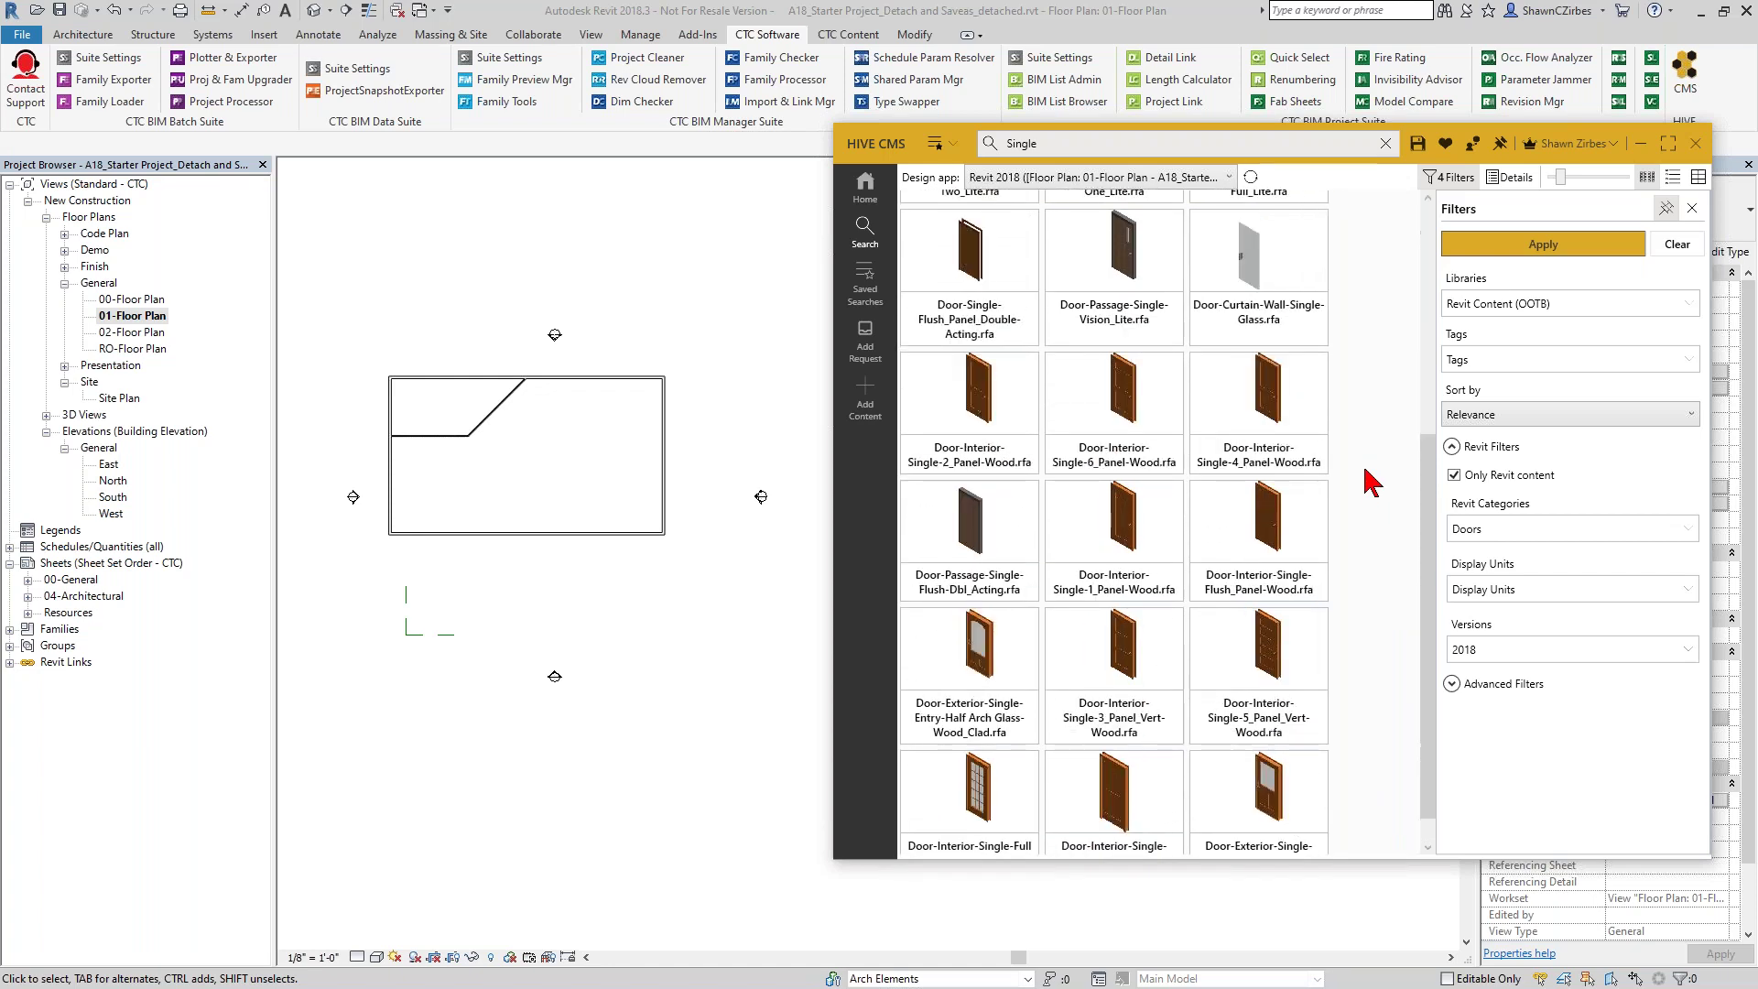
scroll(1370, 482, up, 5)
scroll(1370, 483, down, 5)
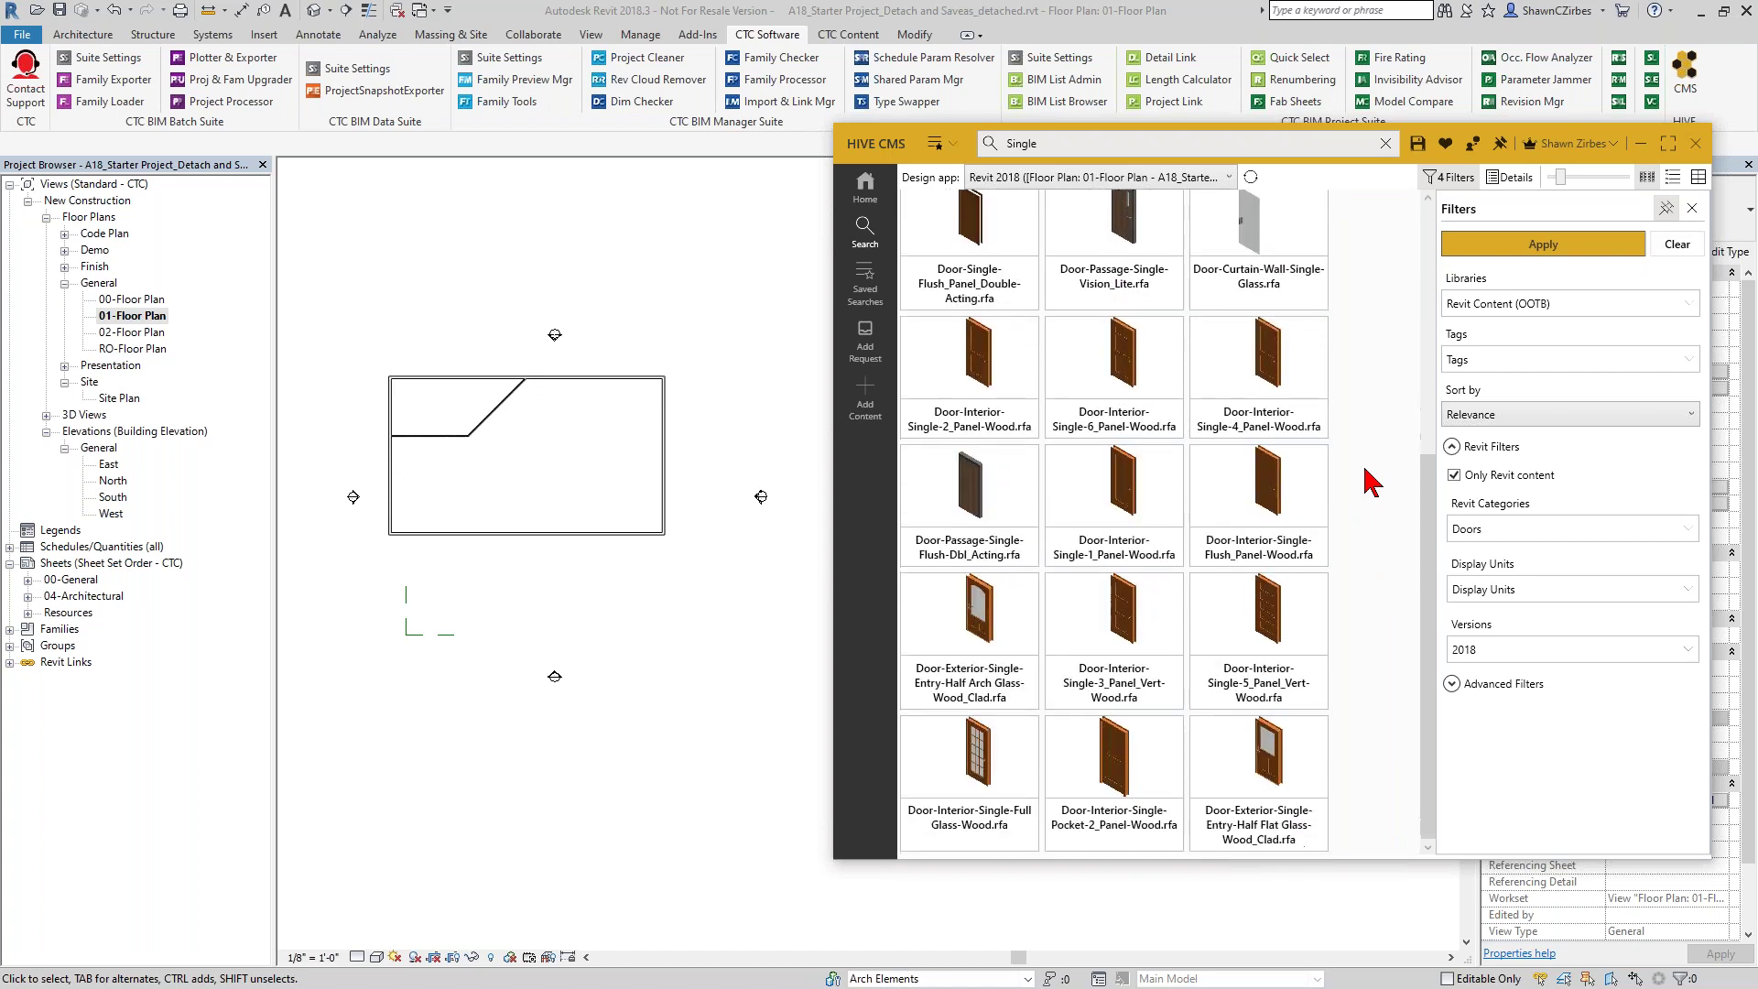
scroll(1370, 482, up, 5)
scroll(1370, 482, down, 5)
scroll(1374, 567, up, 5)
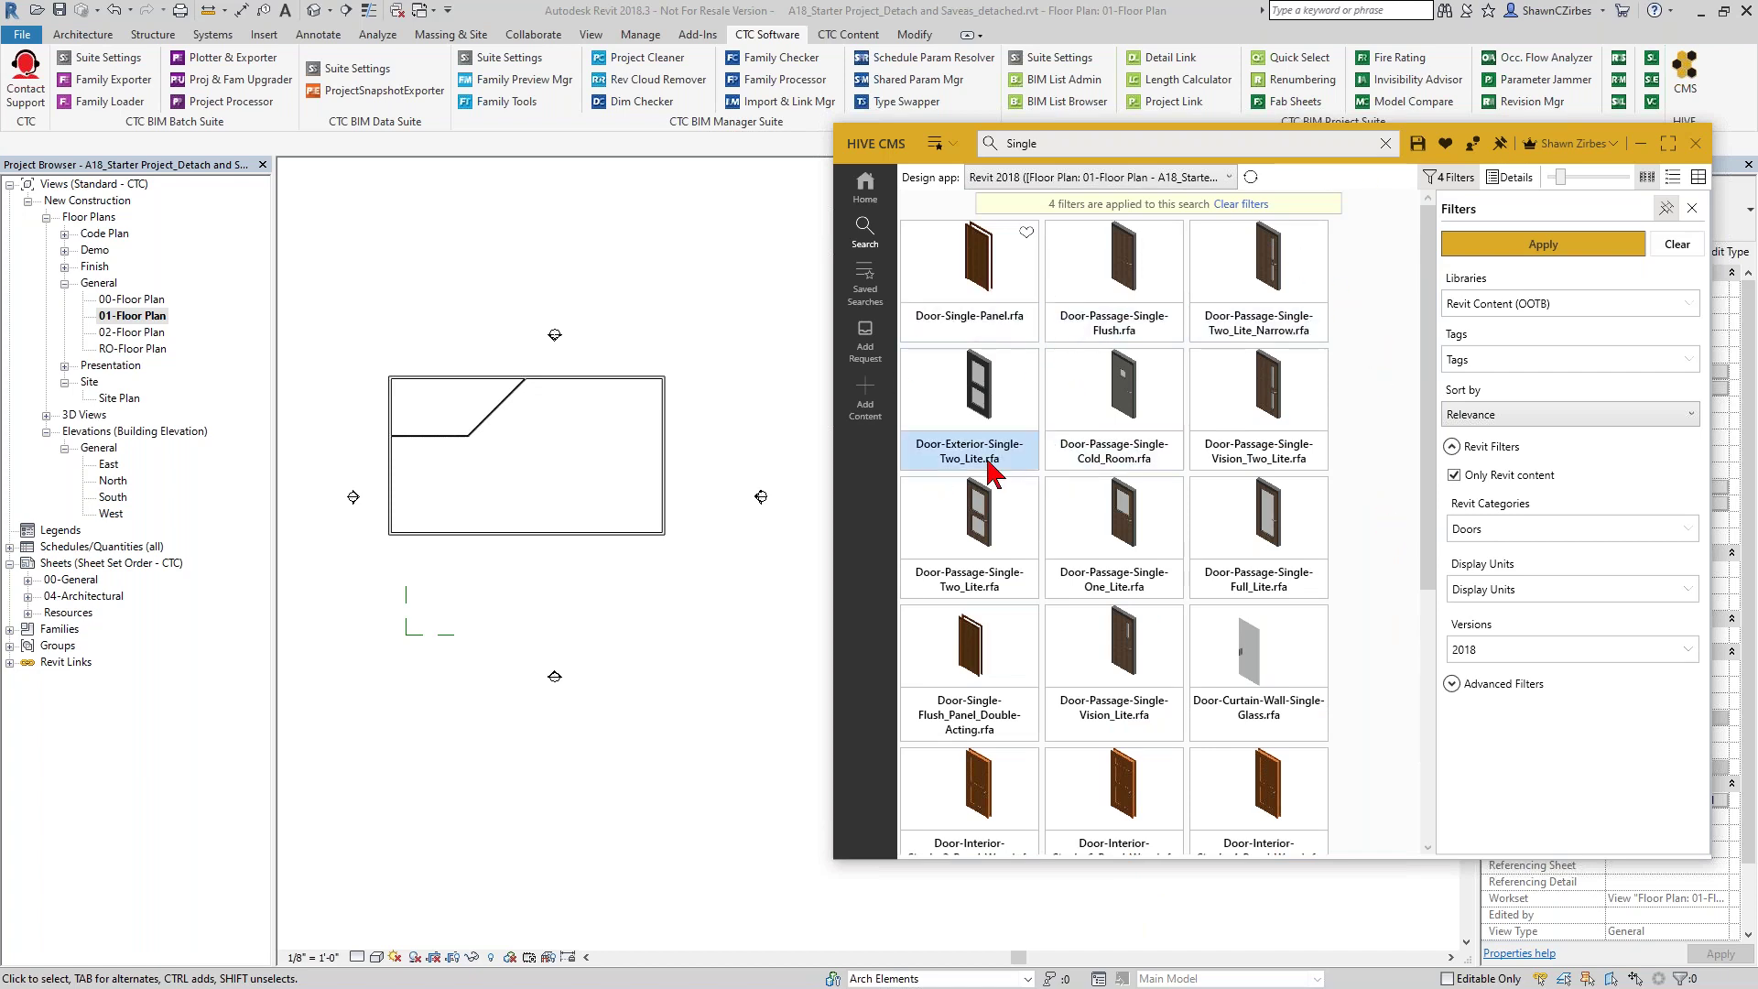
scroll(1053, 531, down, 4)
scroll(1162, 613, up, 4)
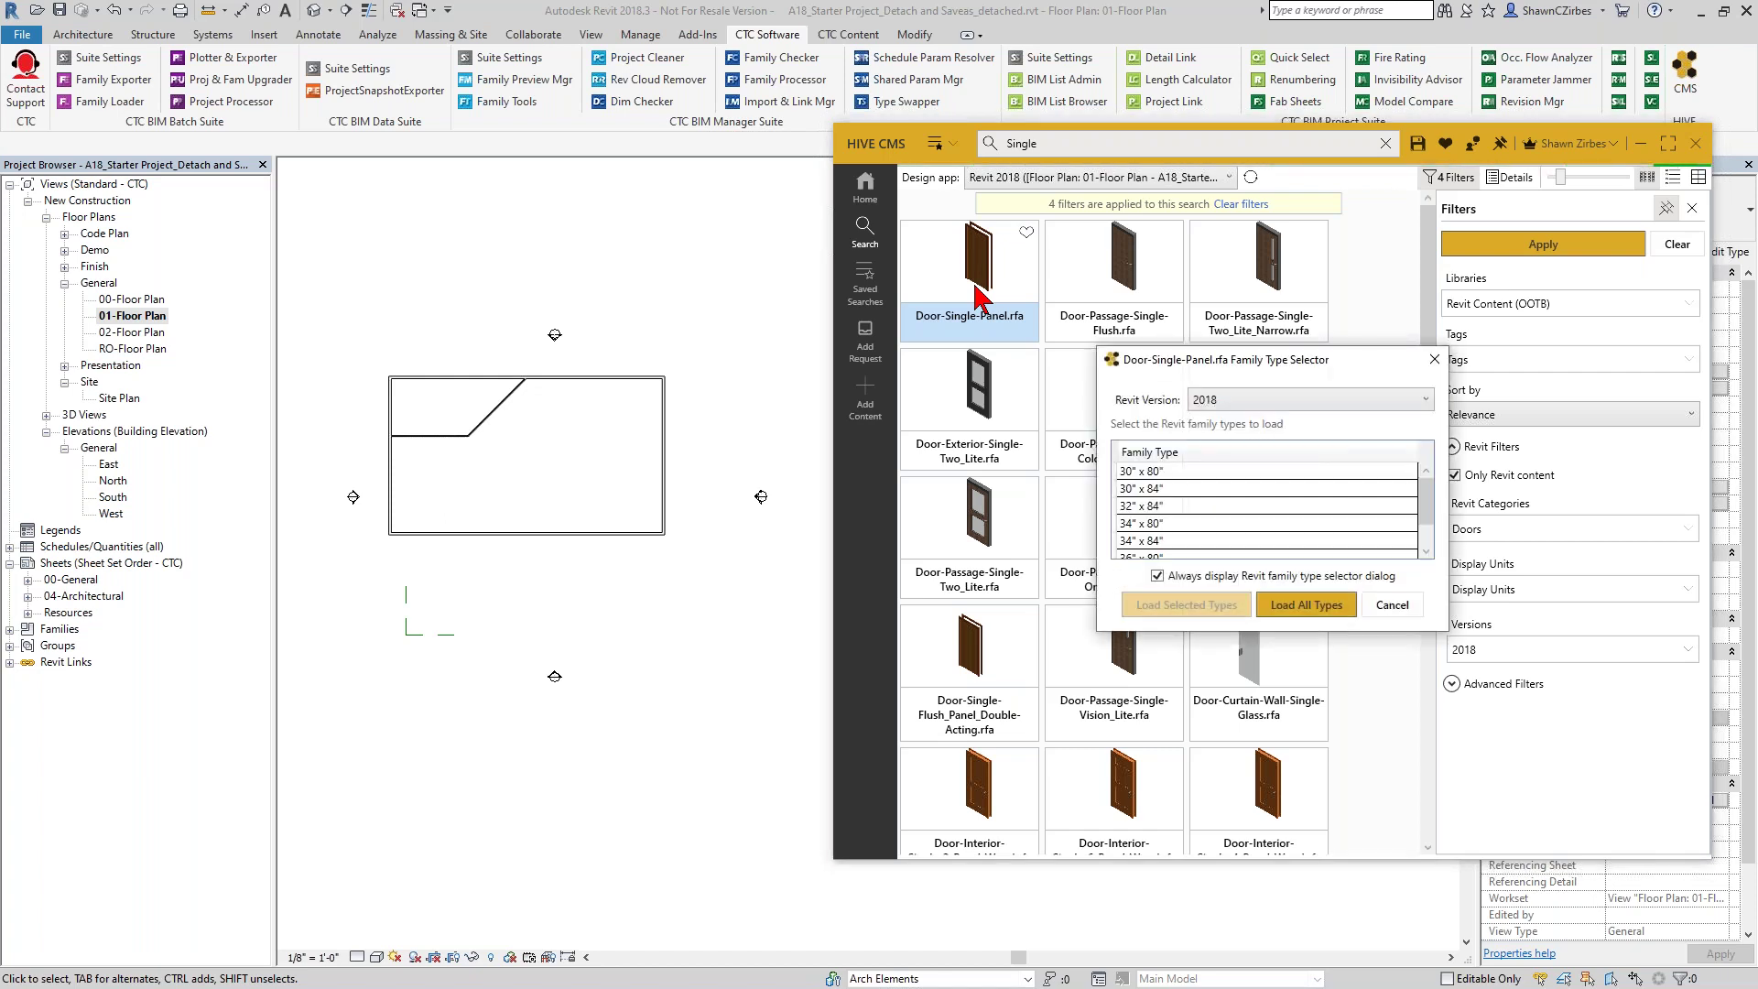
- Load the Door-Single-Panel 30"x84" to 36"x84" types into Revit 2018, then exit door placement
drag(1144, 359, 842, 232)
click(843, 237)
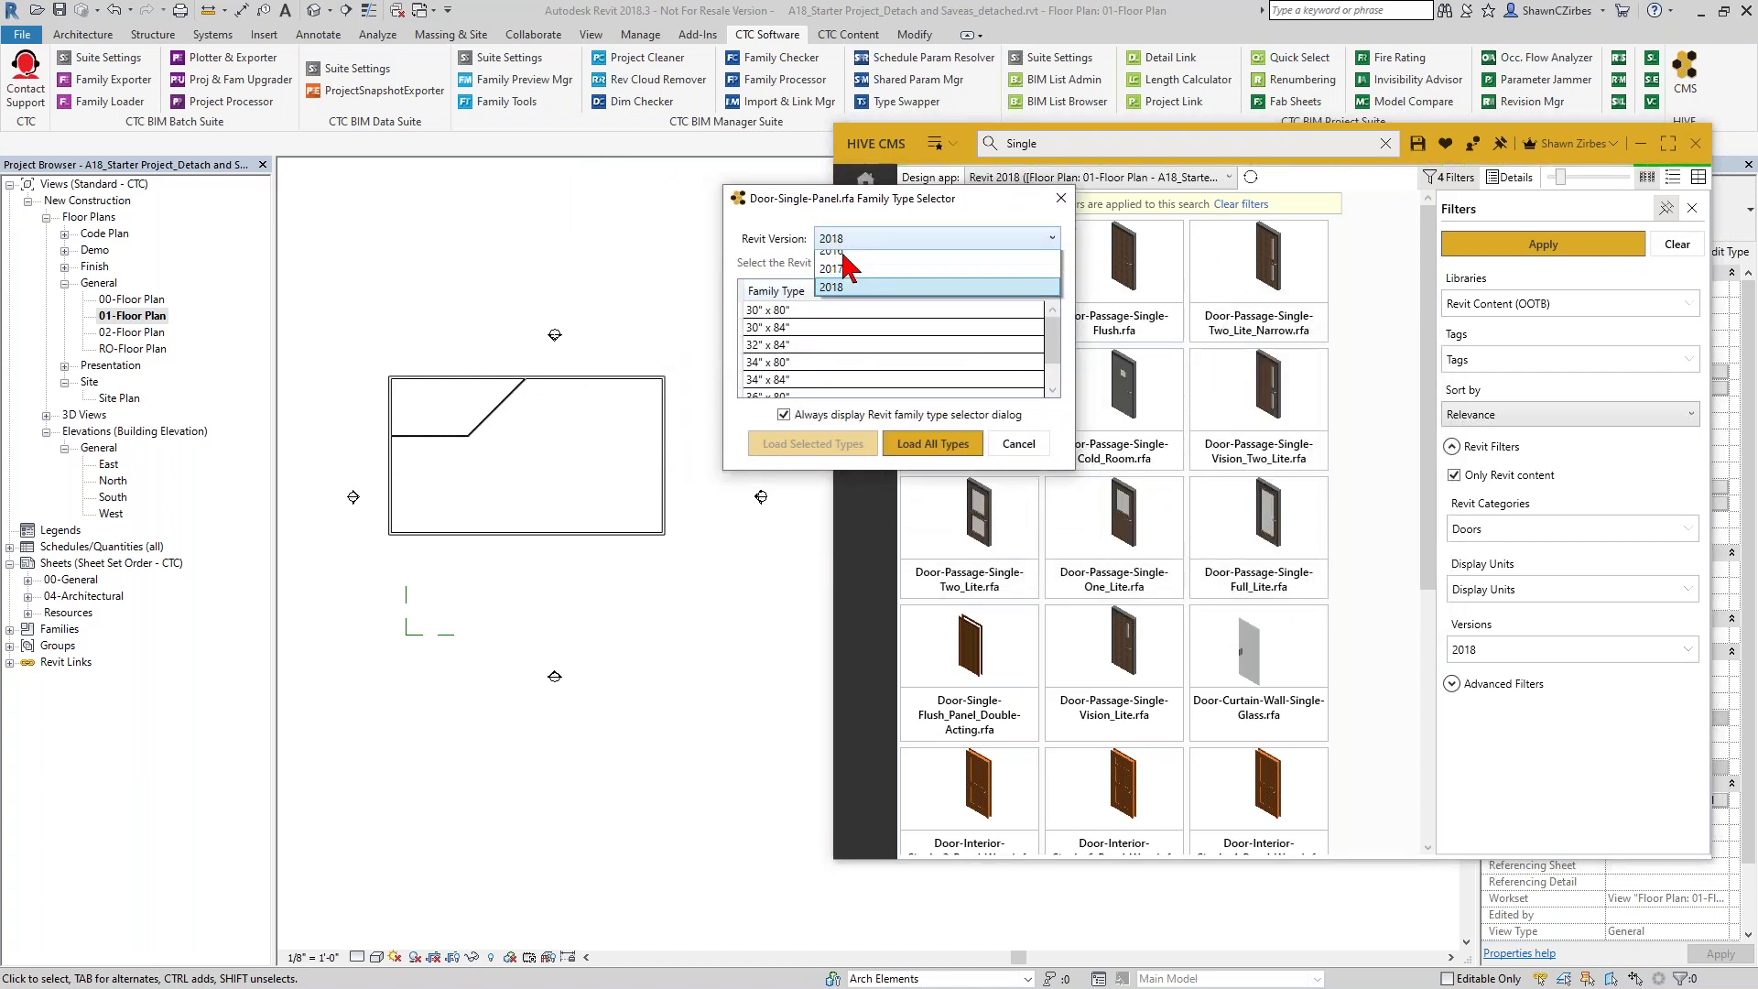
click(838, 297)
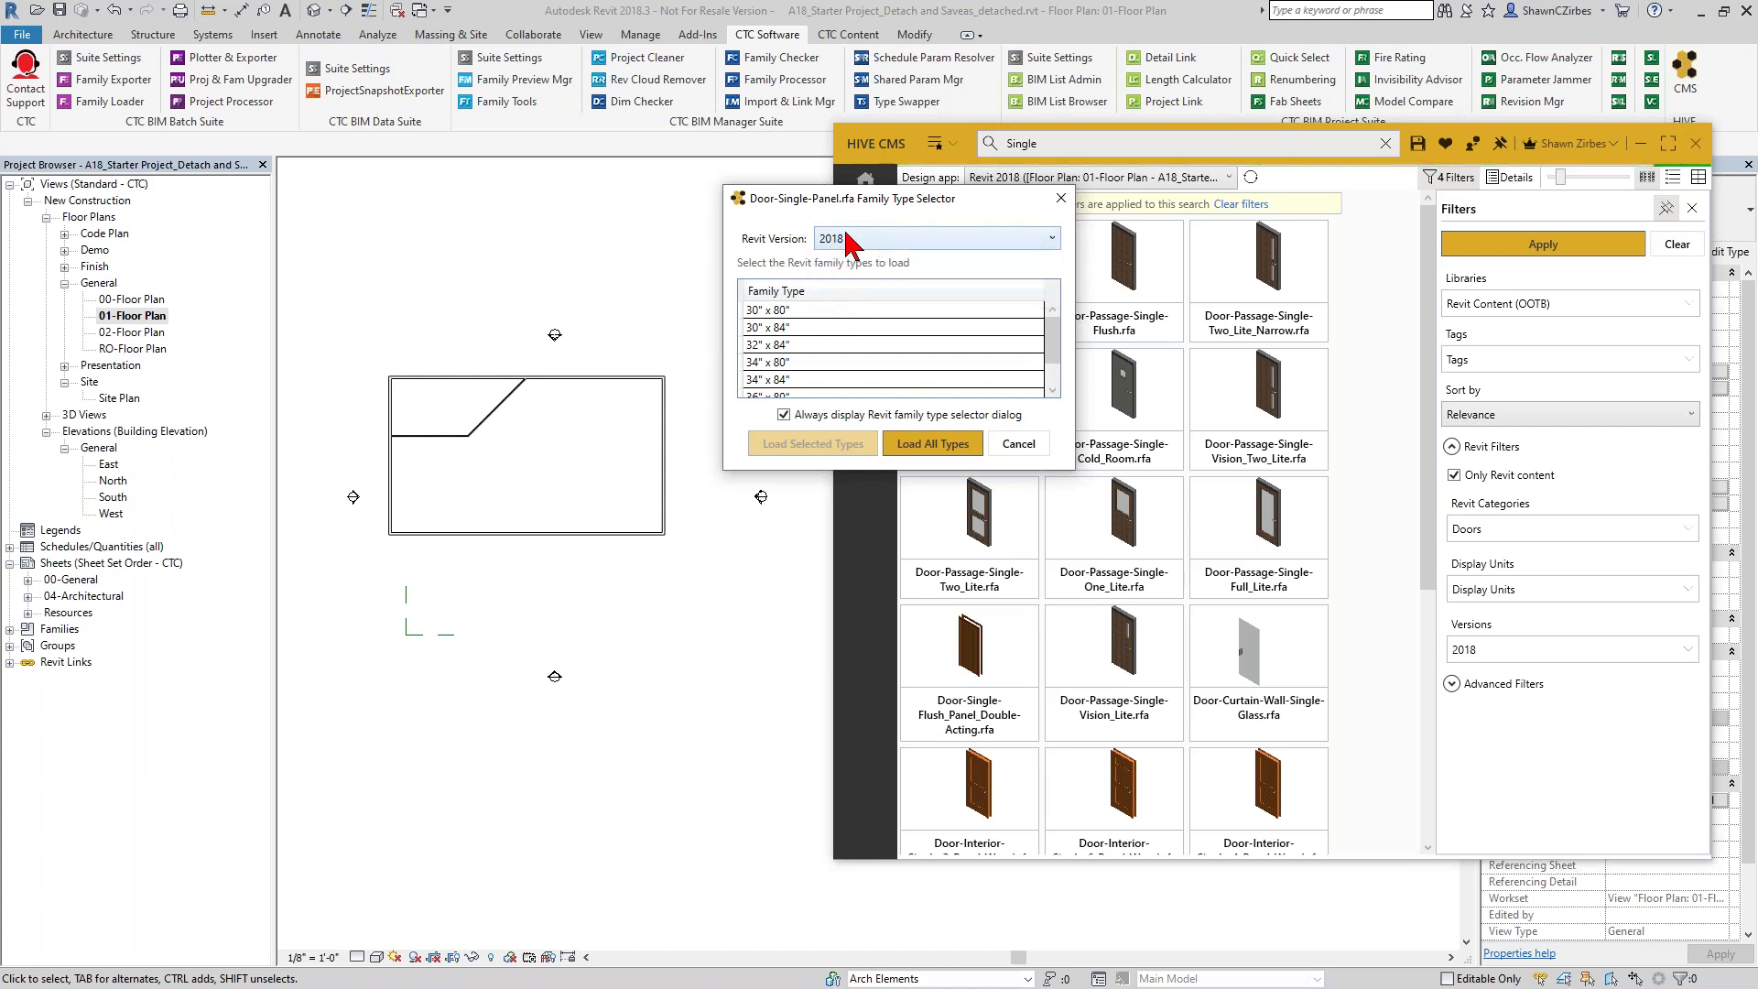
scroll(800, 386, down, 1)
click(800, 381)
ctrl+click(829, 345)
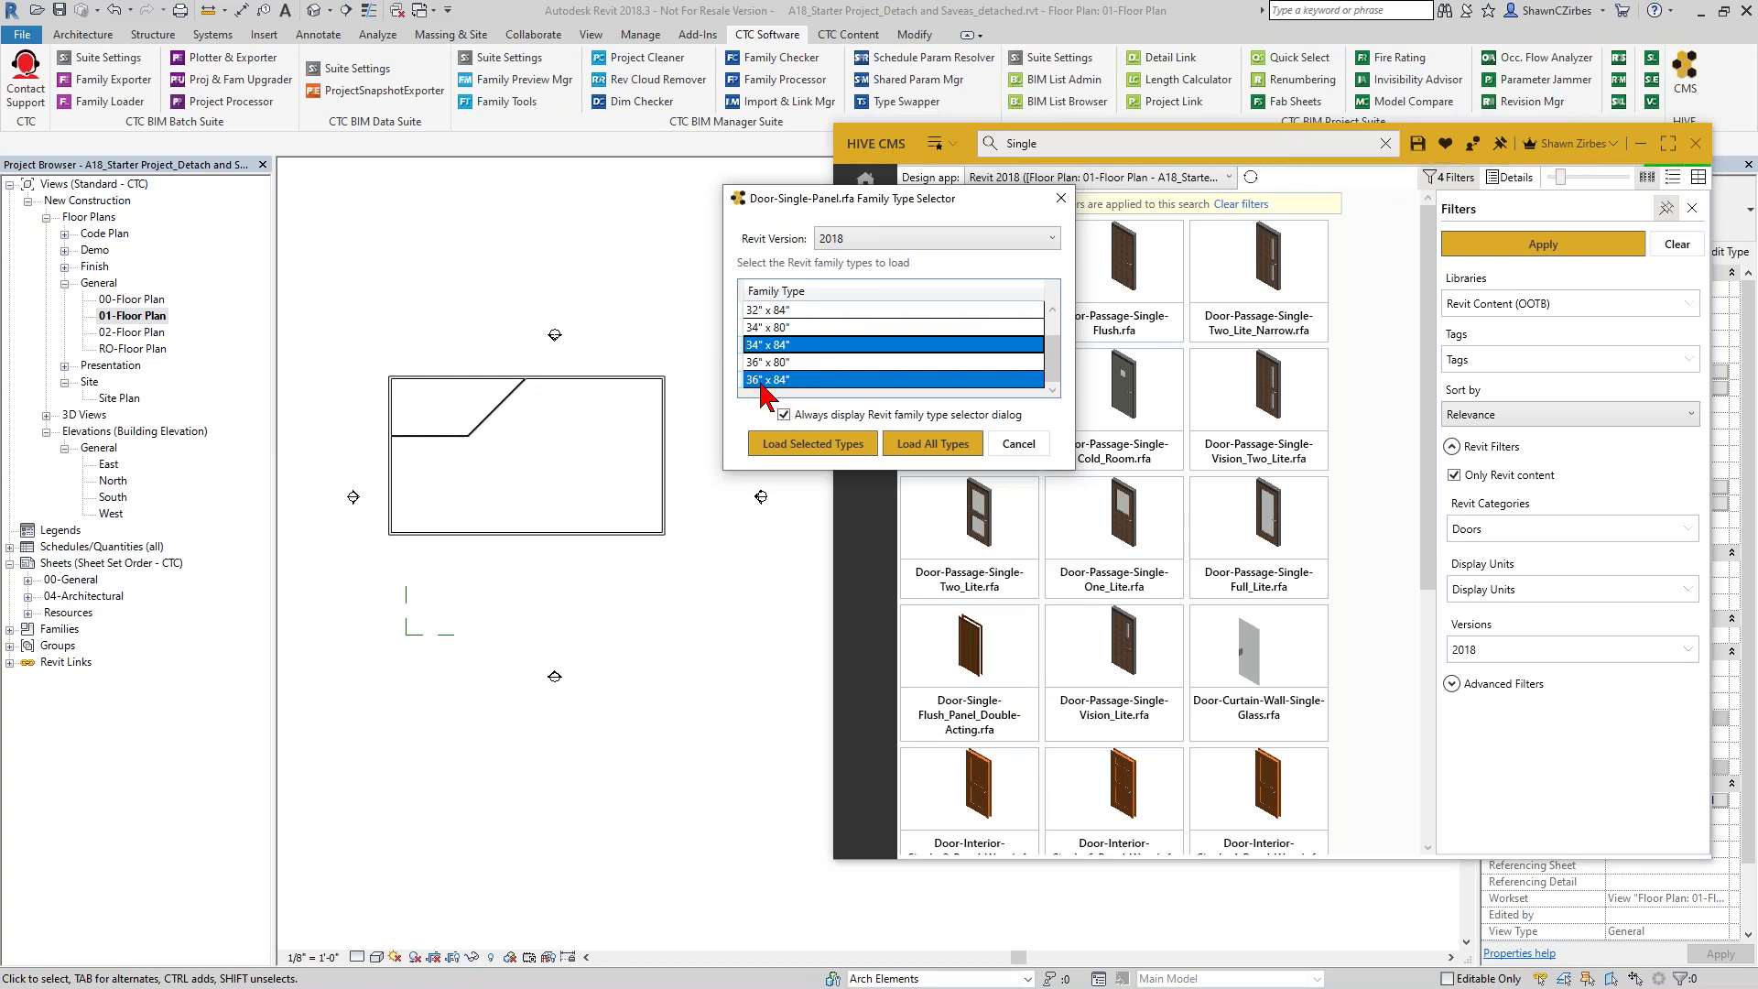
scroll(795, 362, up, 1)
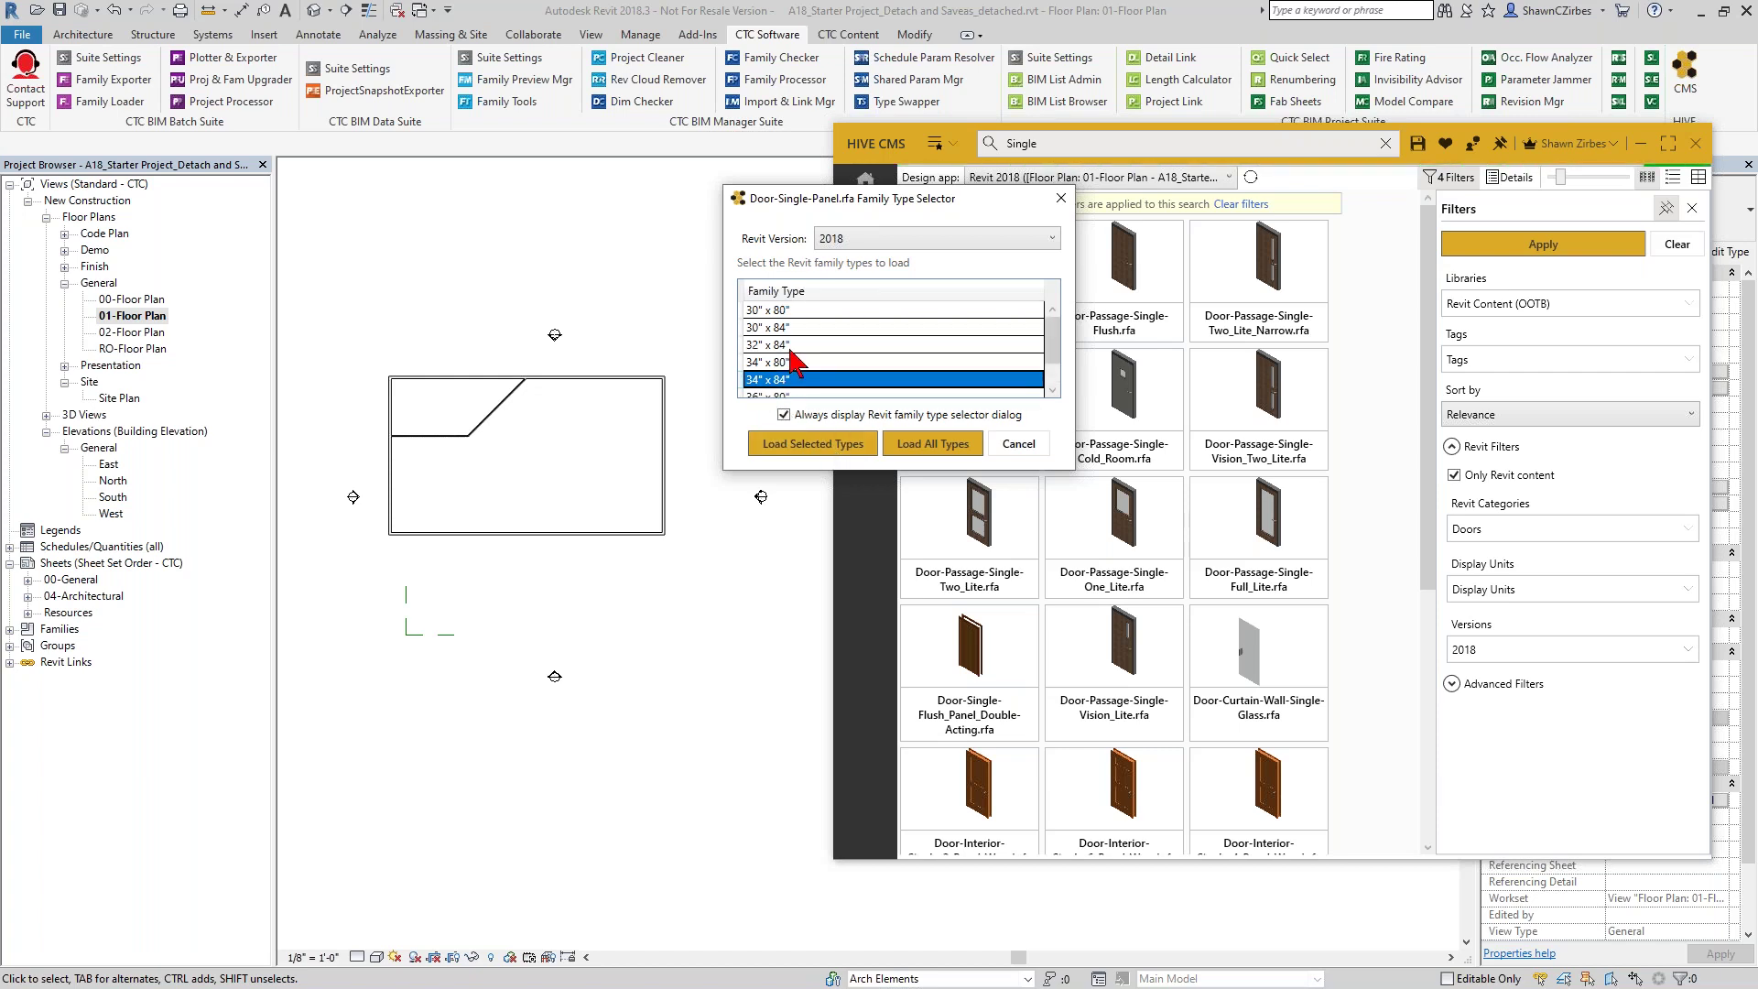
shift+click(787, 331)
click(812, 444)
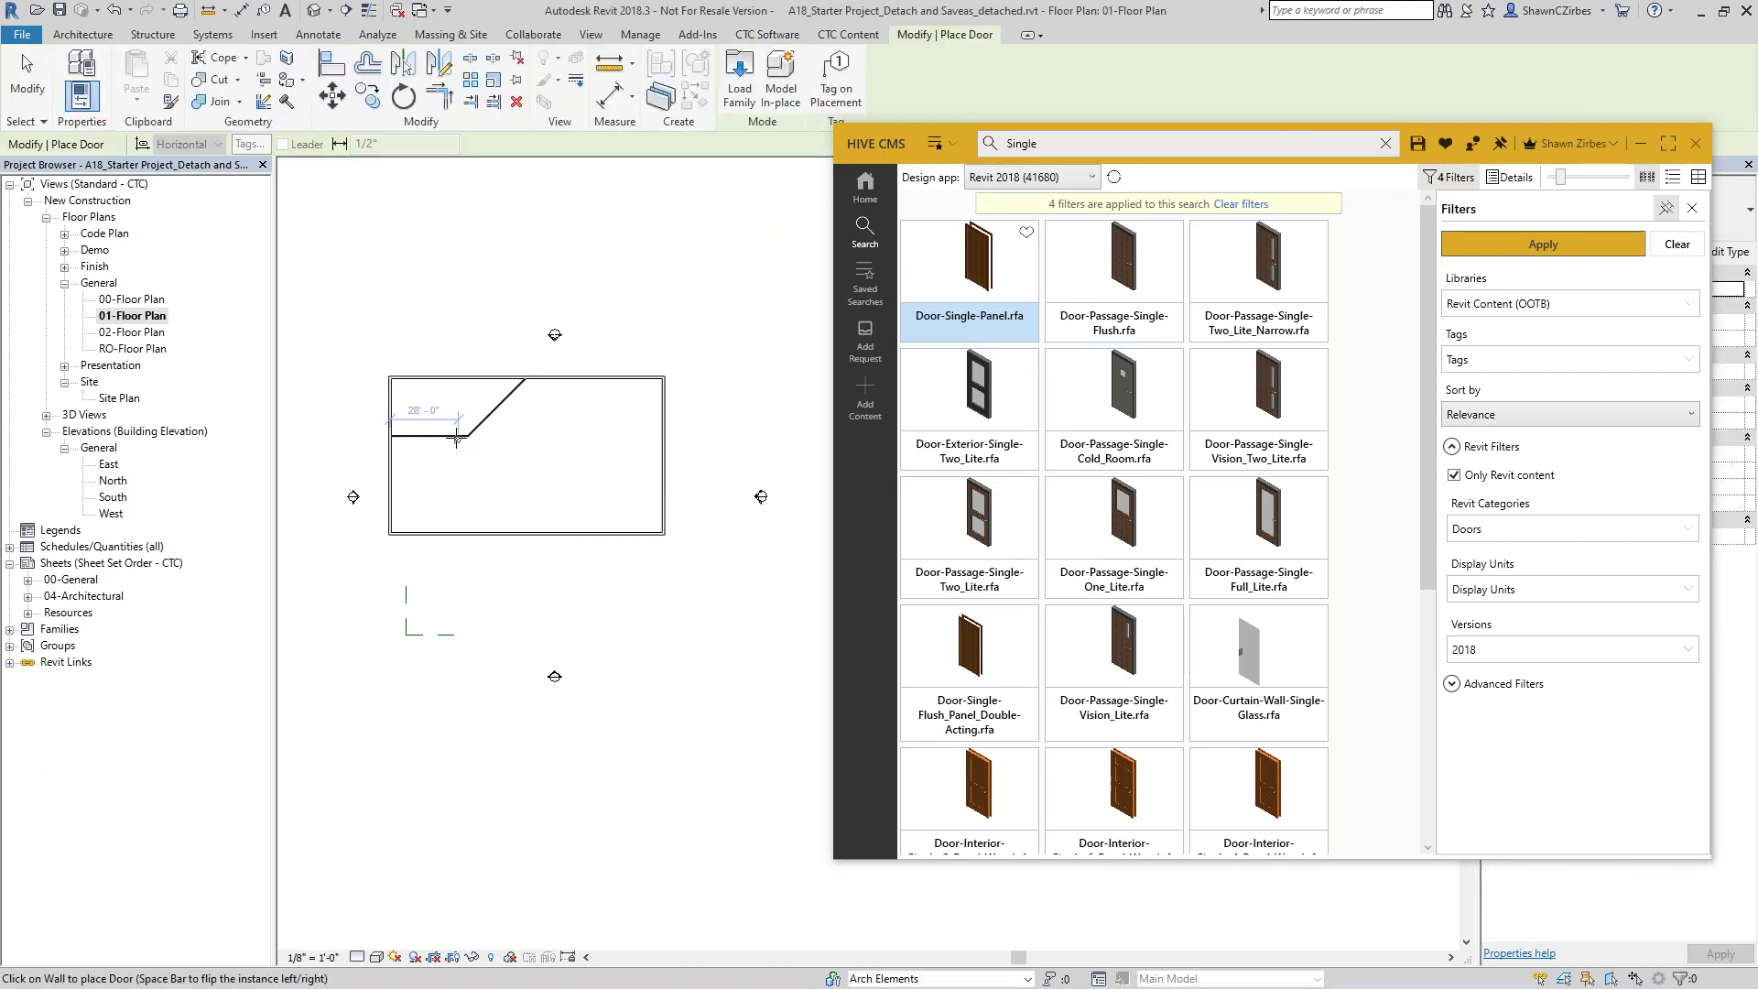
key(Escape)
key(Escape)
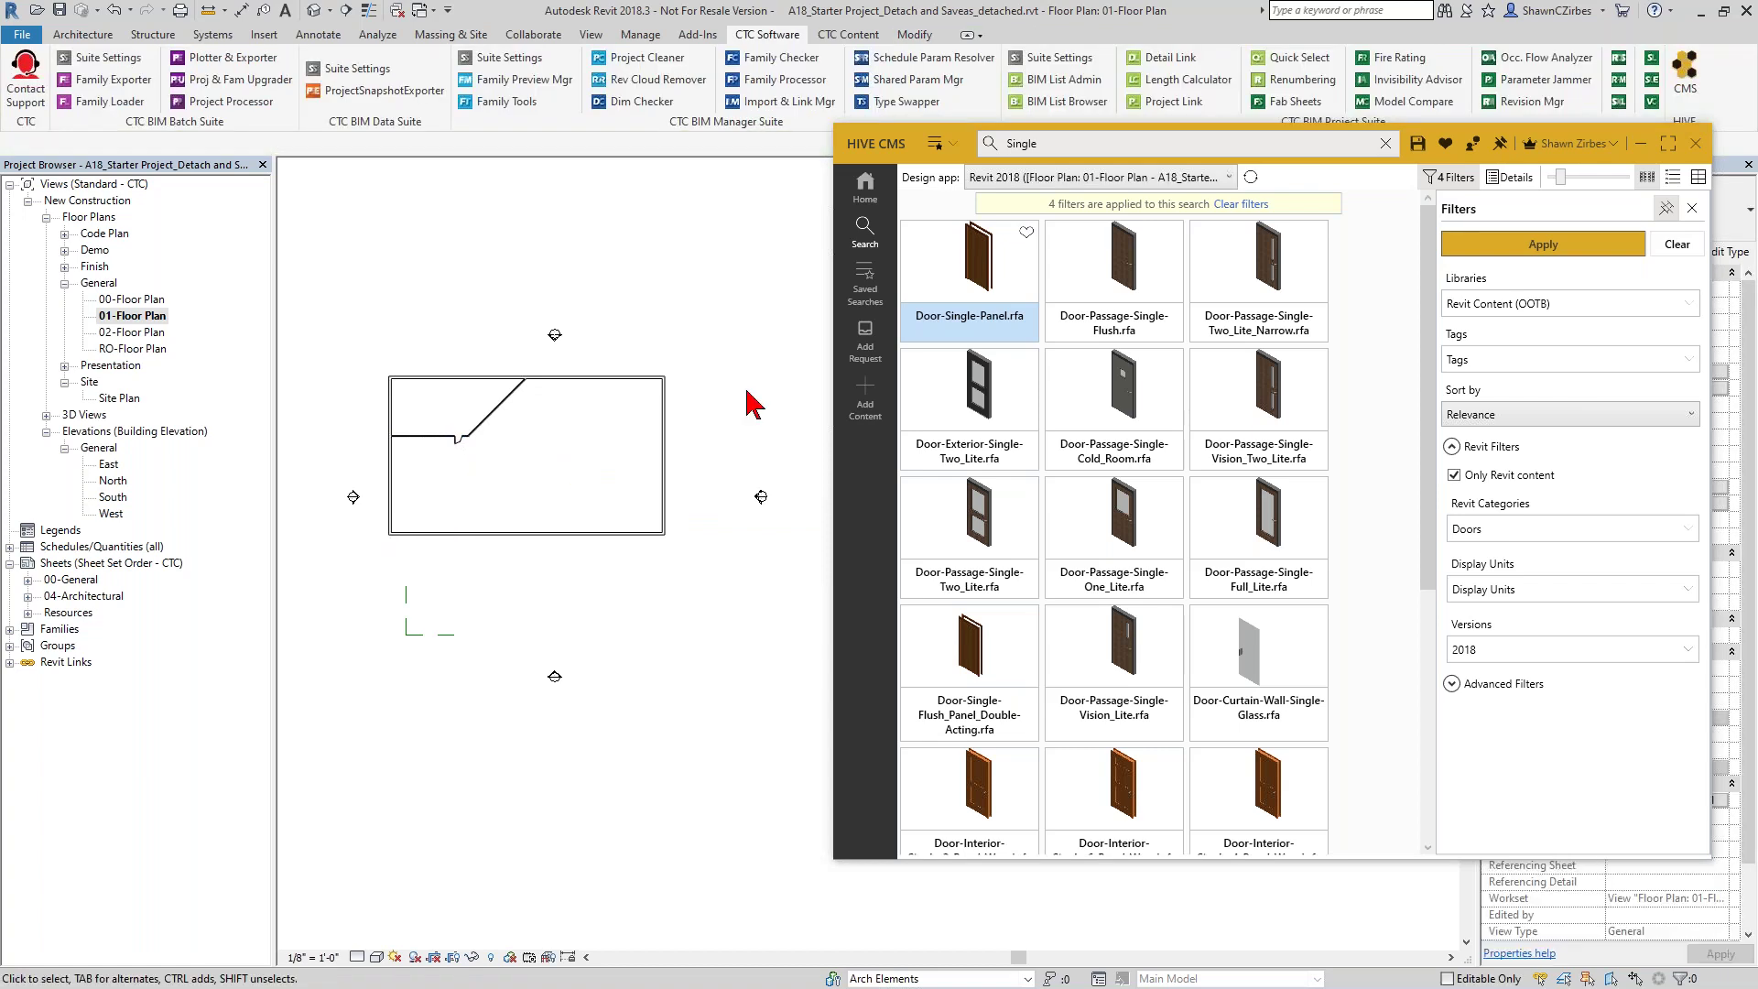
- Apply the CTC-Doors saved search and review the details of Swing_Single.rfa
click(939, 158)
click(943, 146)
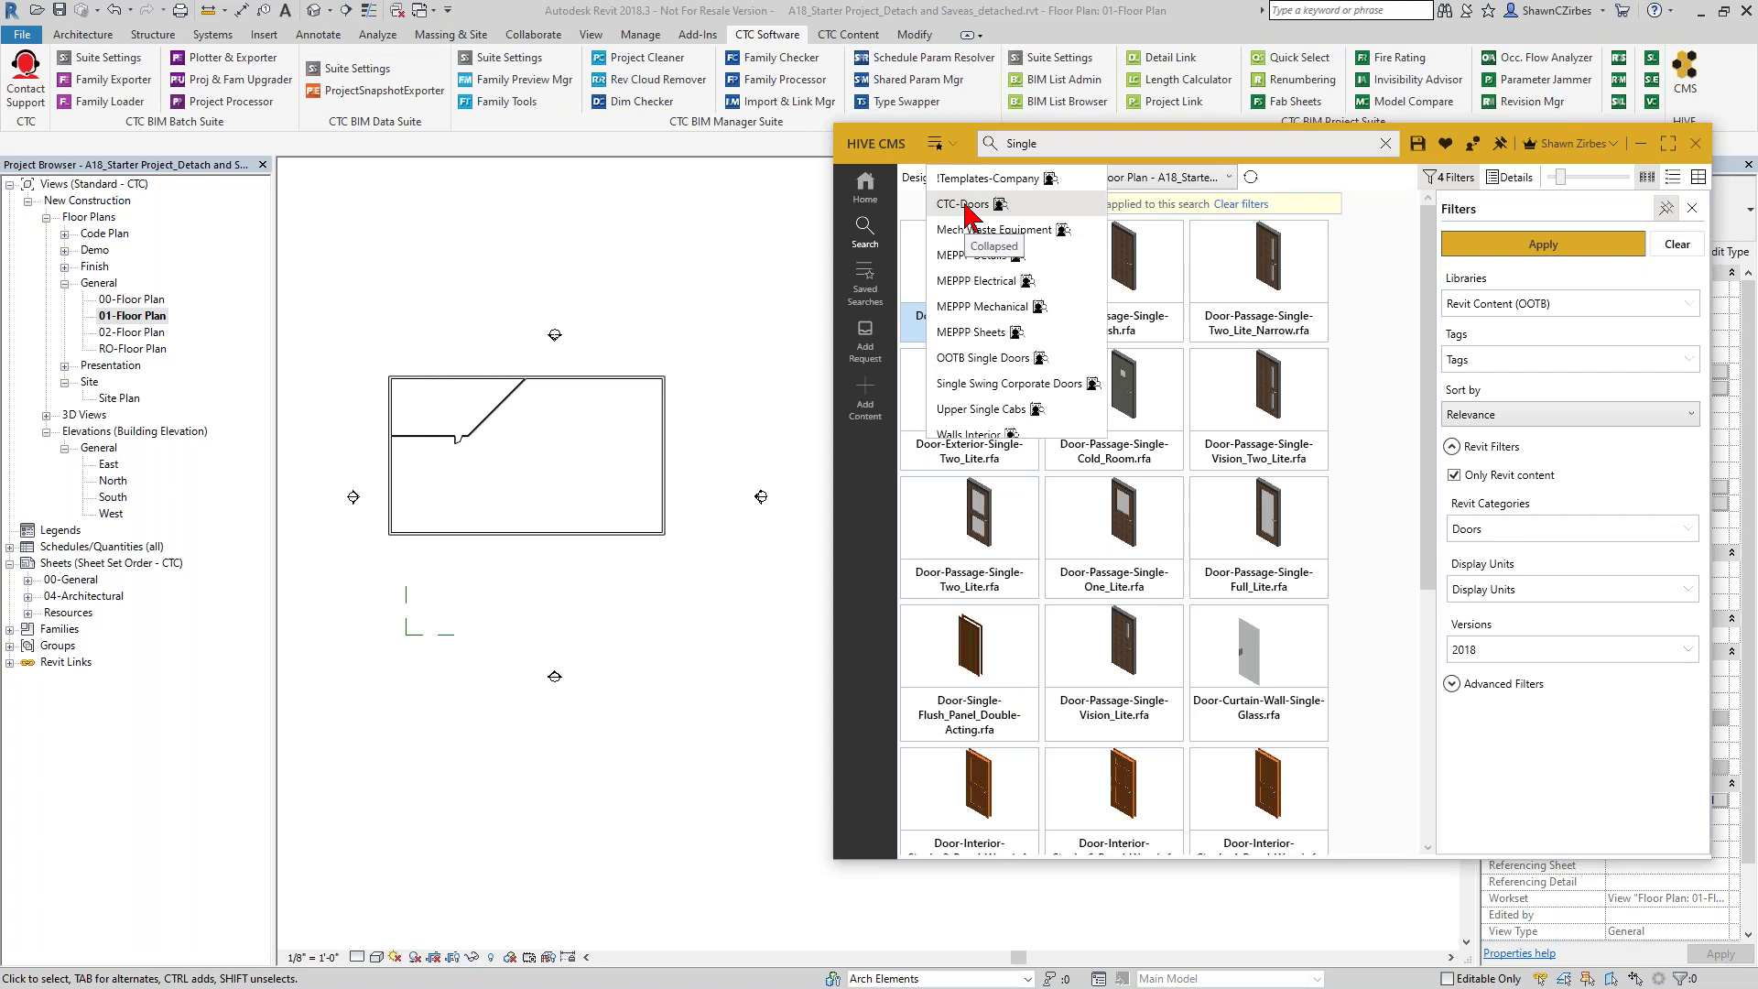
click(977, 351)
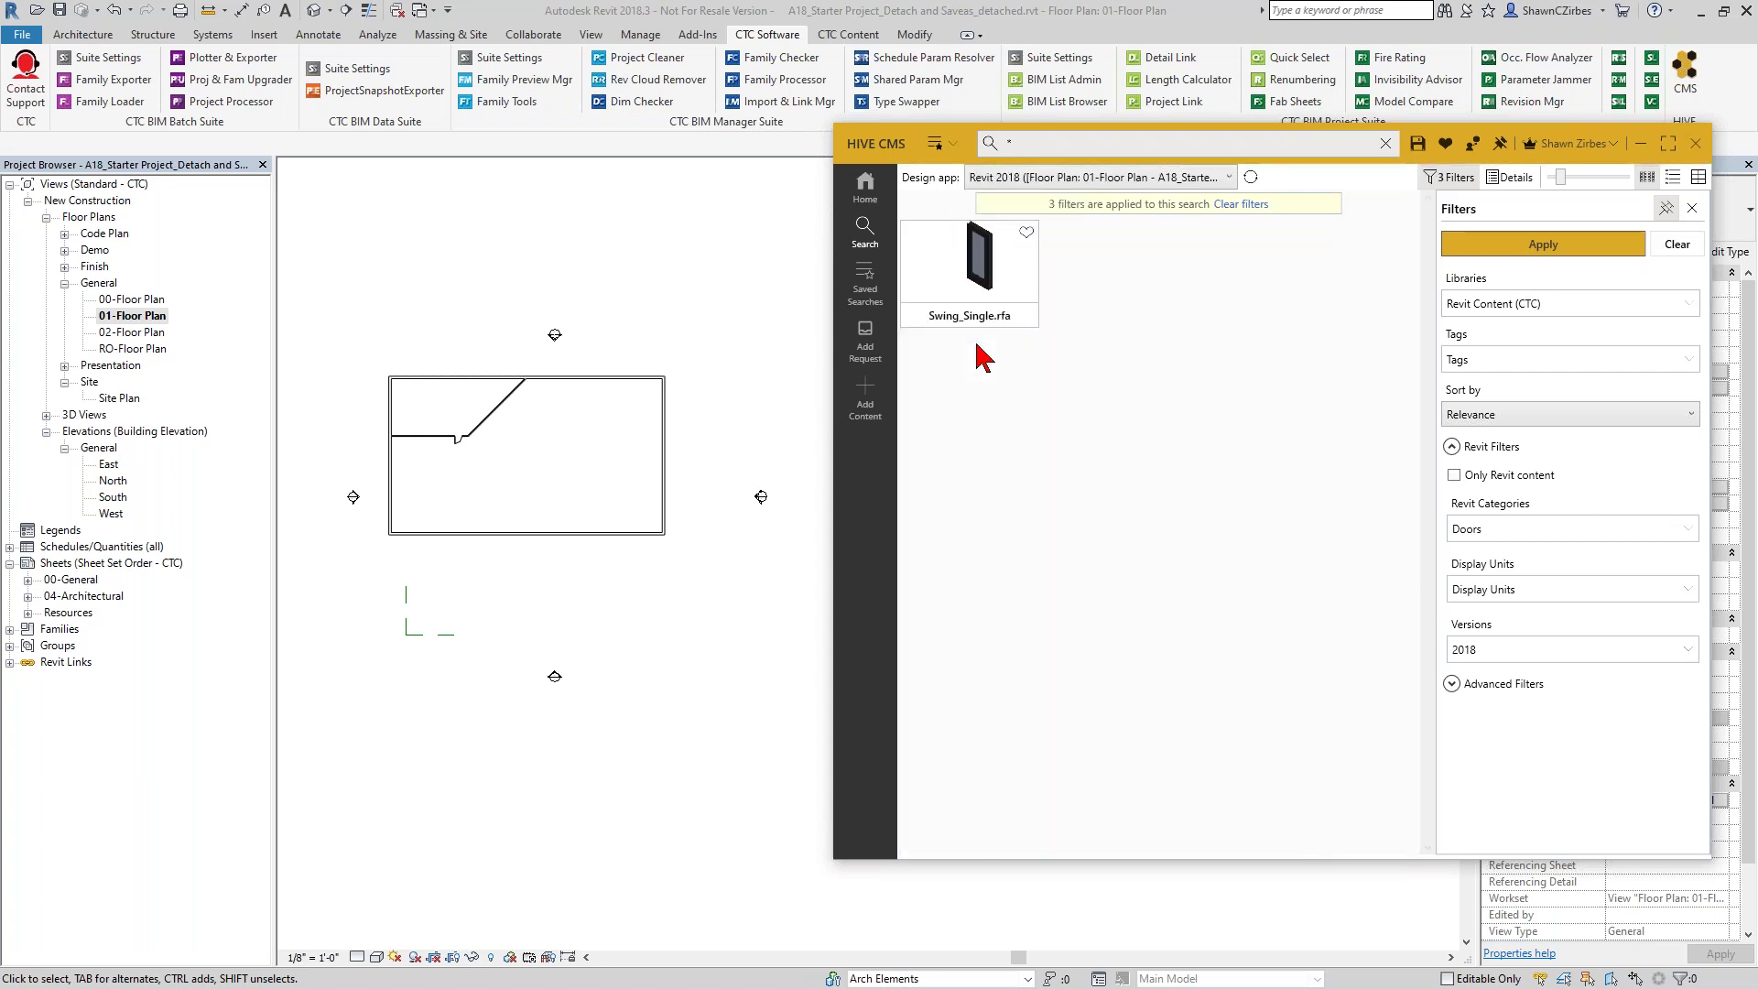
click(957, 321)
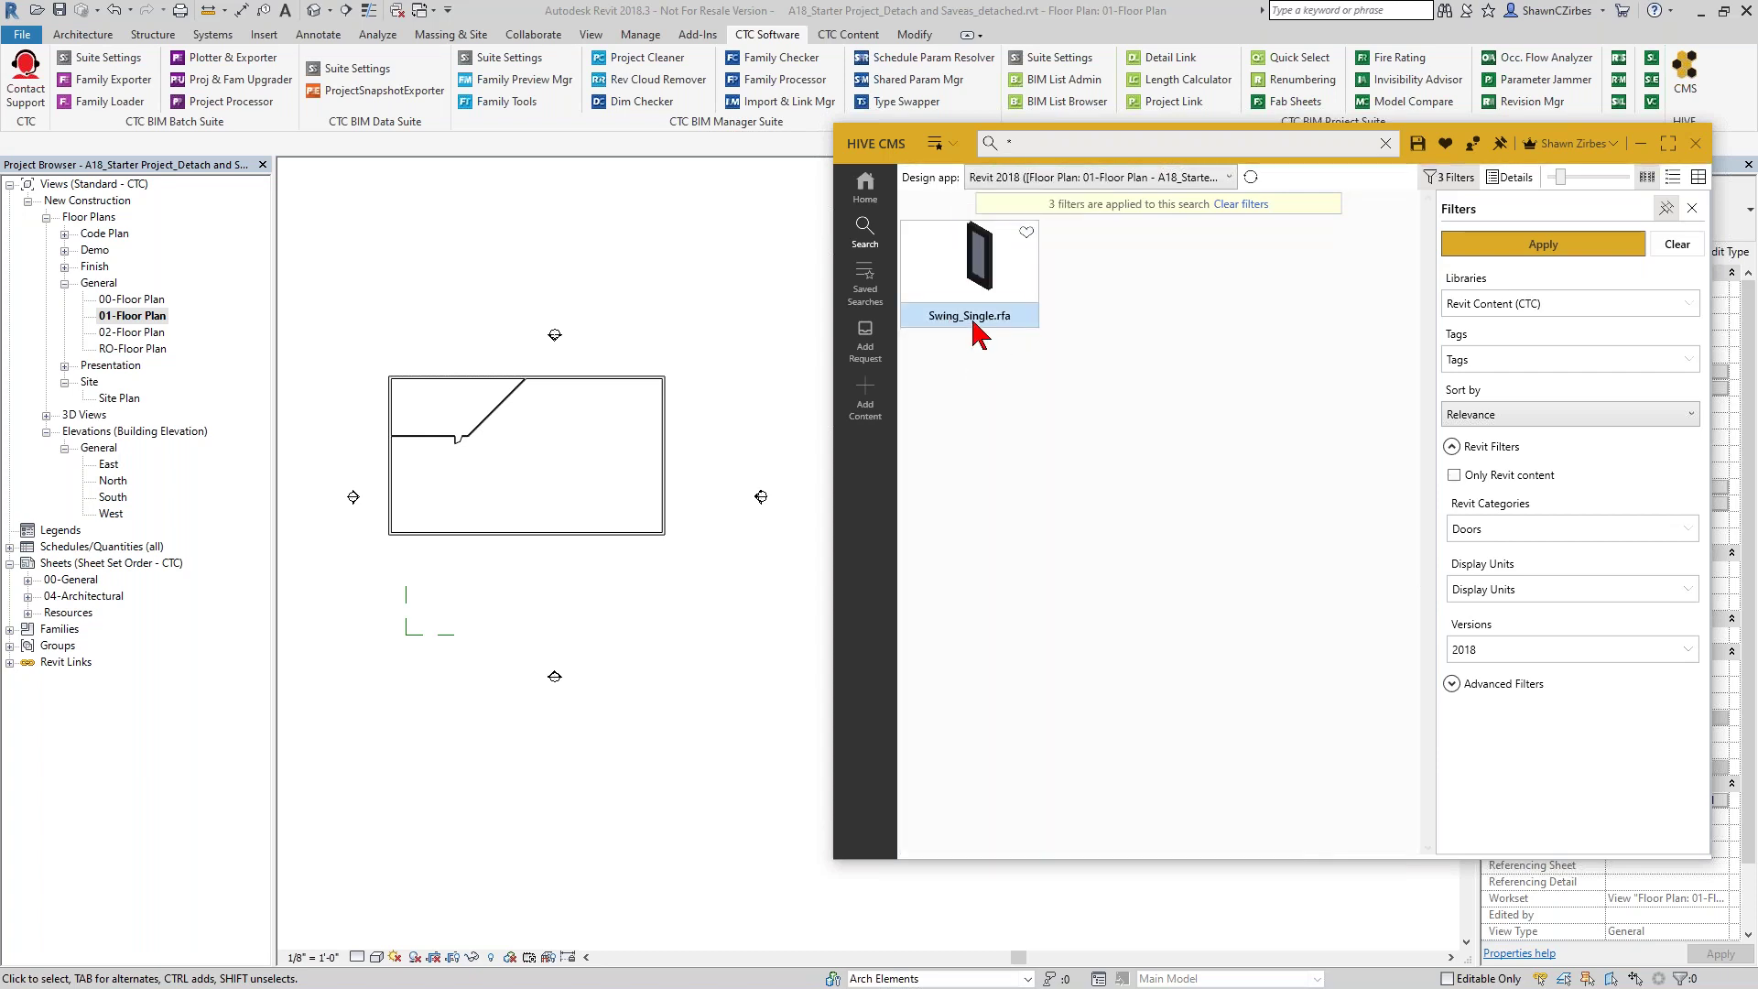
click(1457, 179)
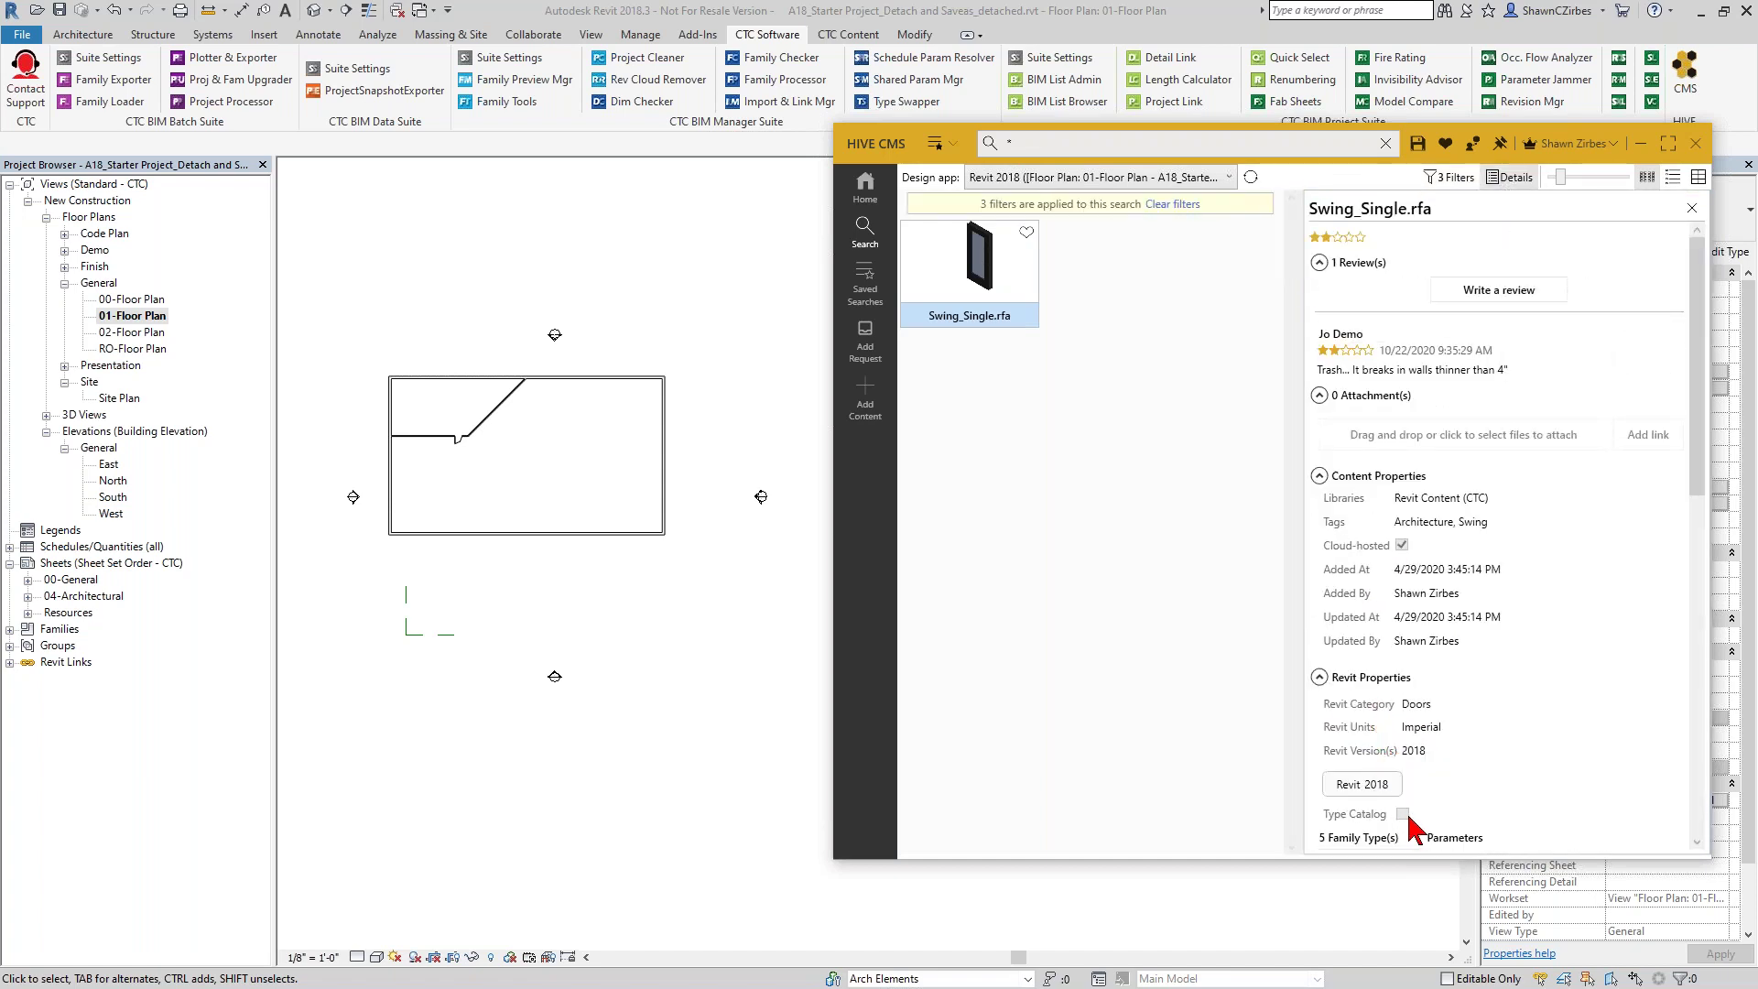
scroll(1575, 513, down, 3)
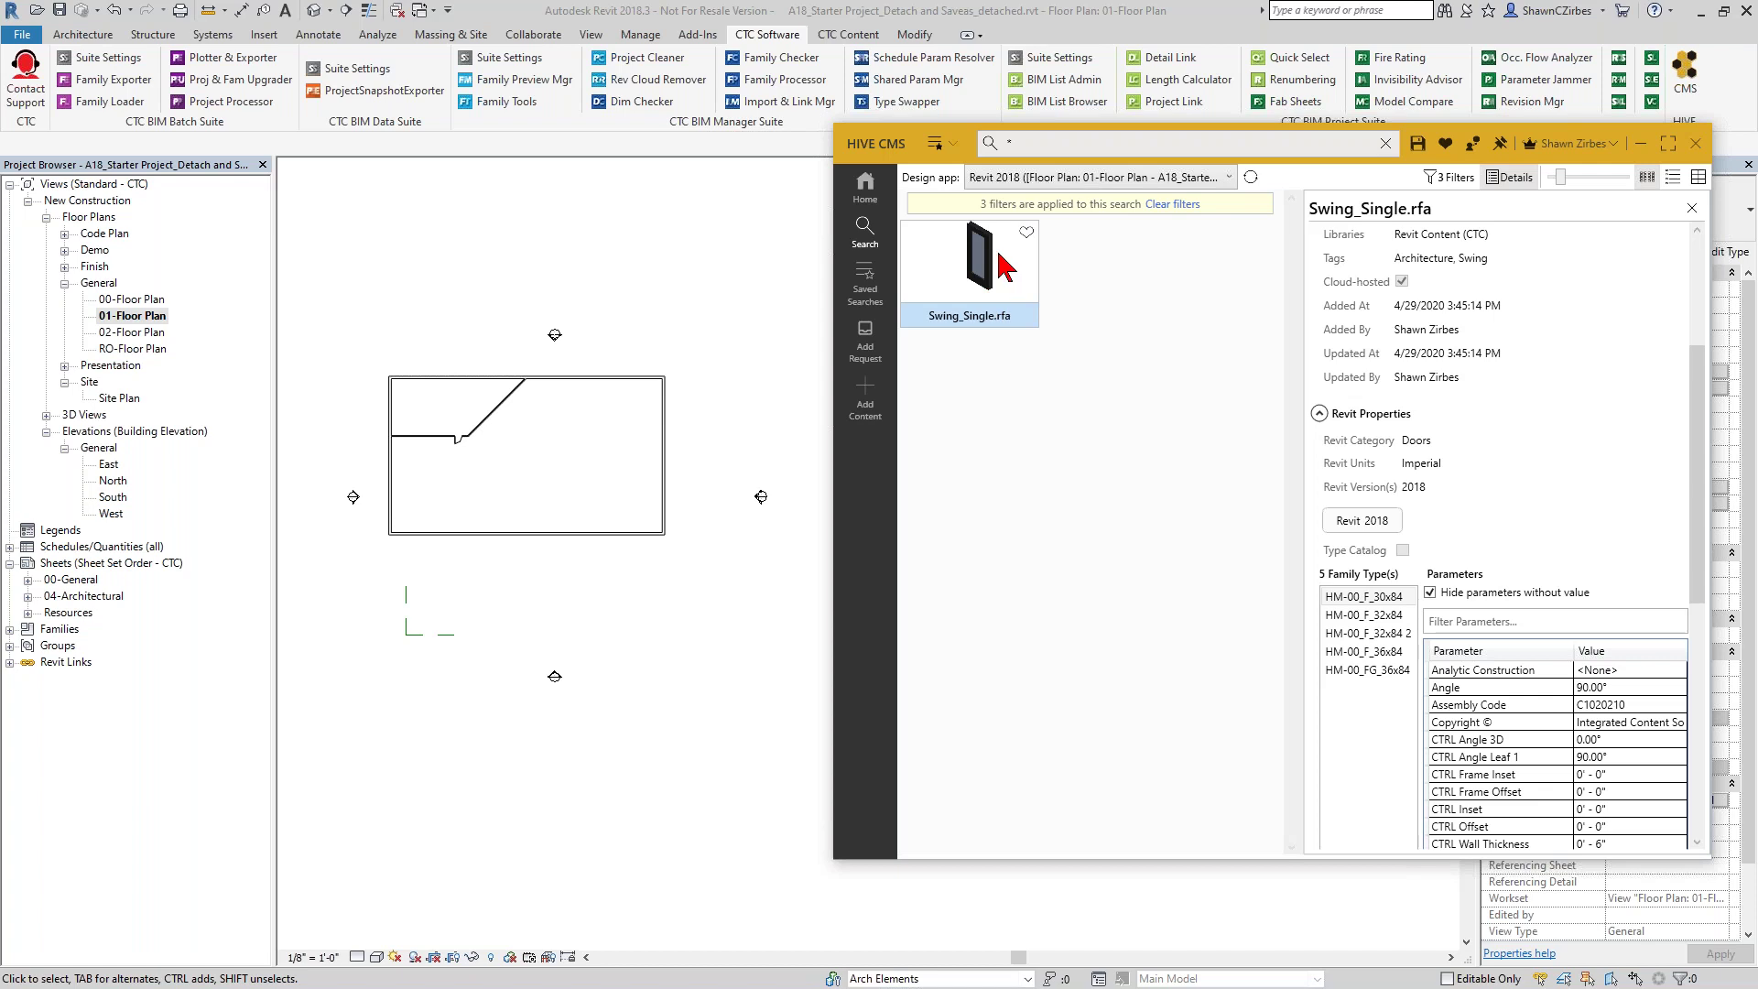
- Drag Swing_Single.rfa into Revit and select its HM-00_FG_36x84 and HM-00_F_36x84 types
drag(984, 274, 639, 314)
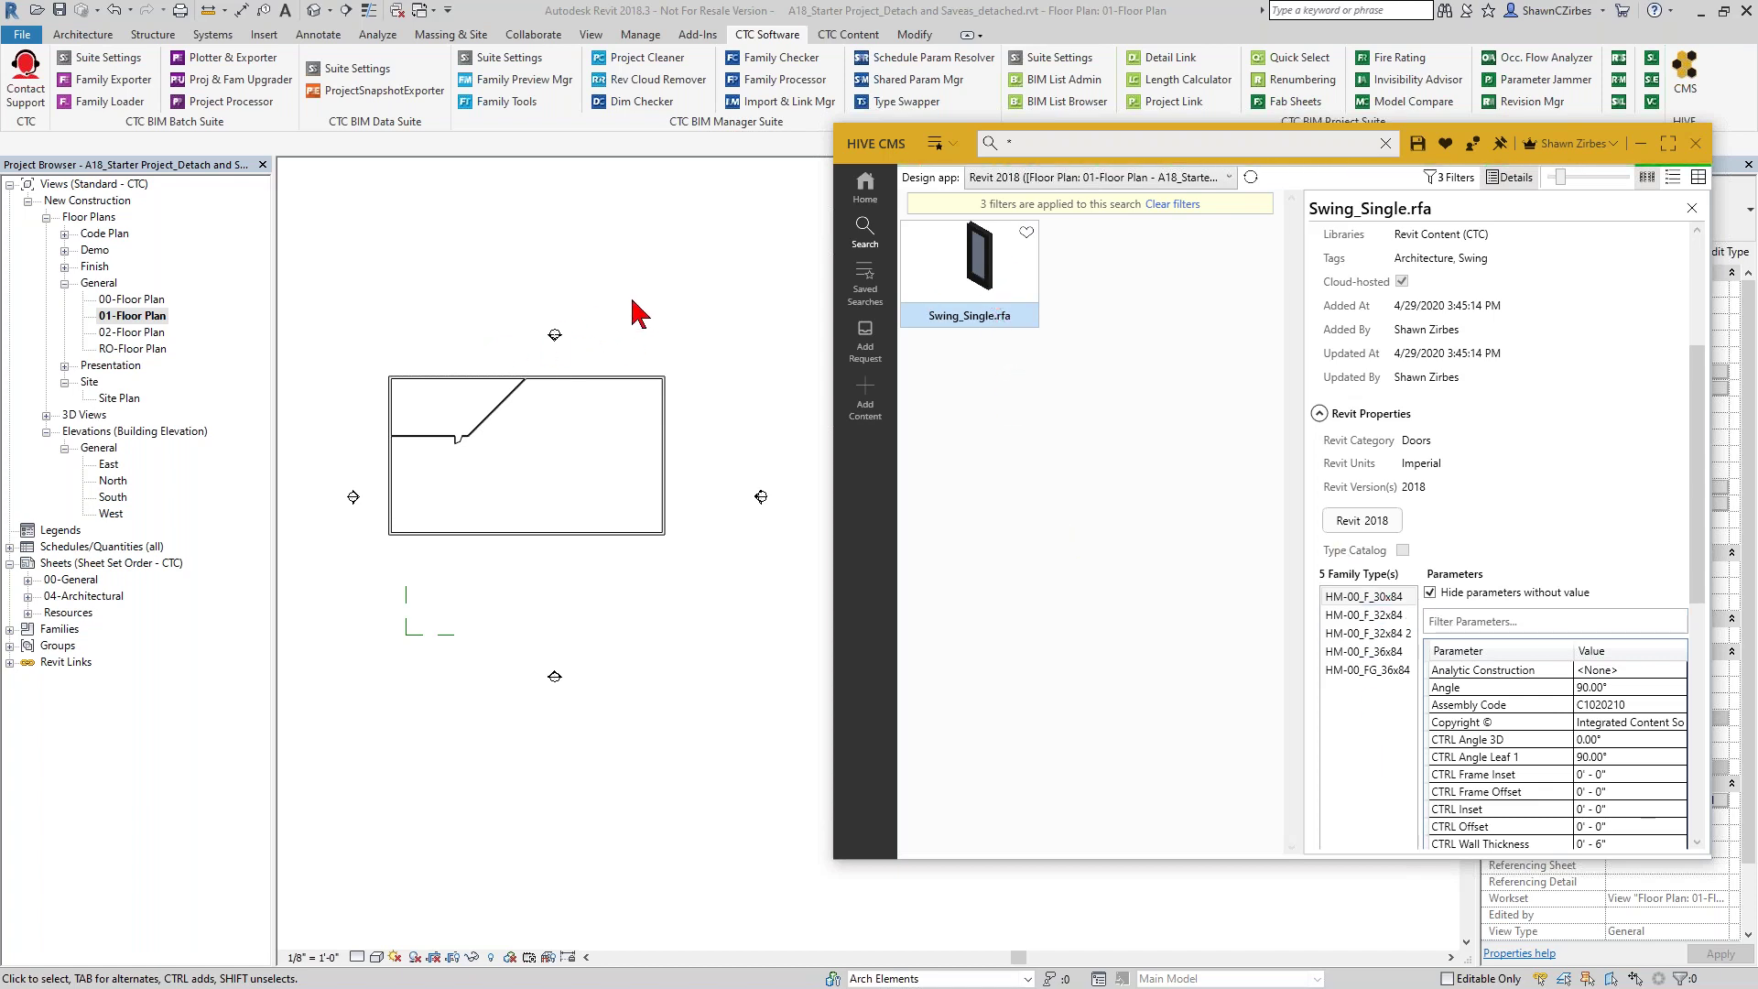
drag(1222, 364, 723, 229)
click(705, 405)
shift+click(705, 388)
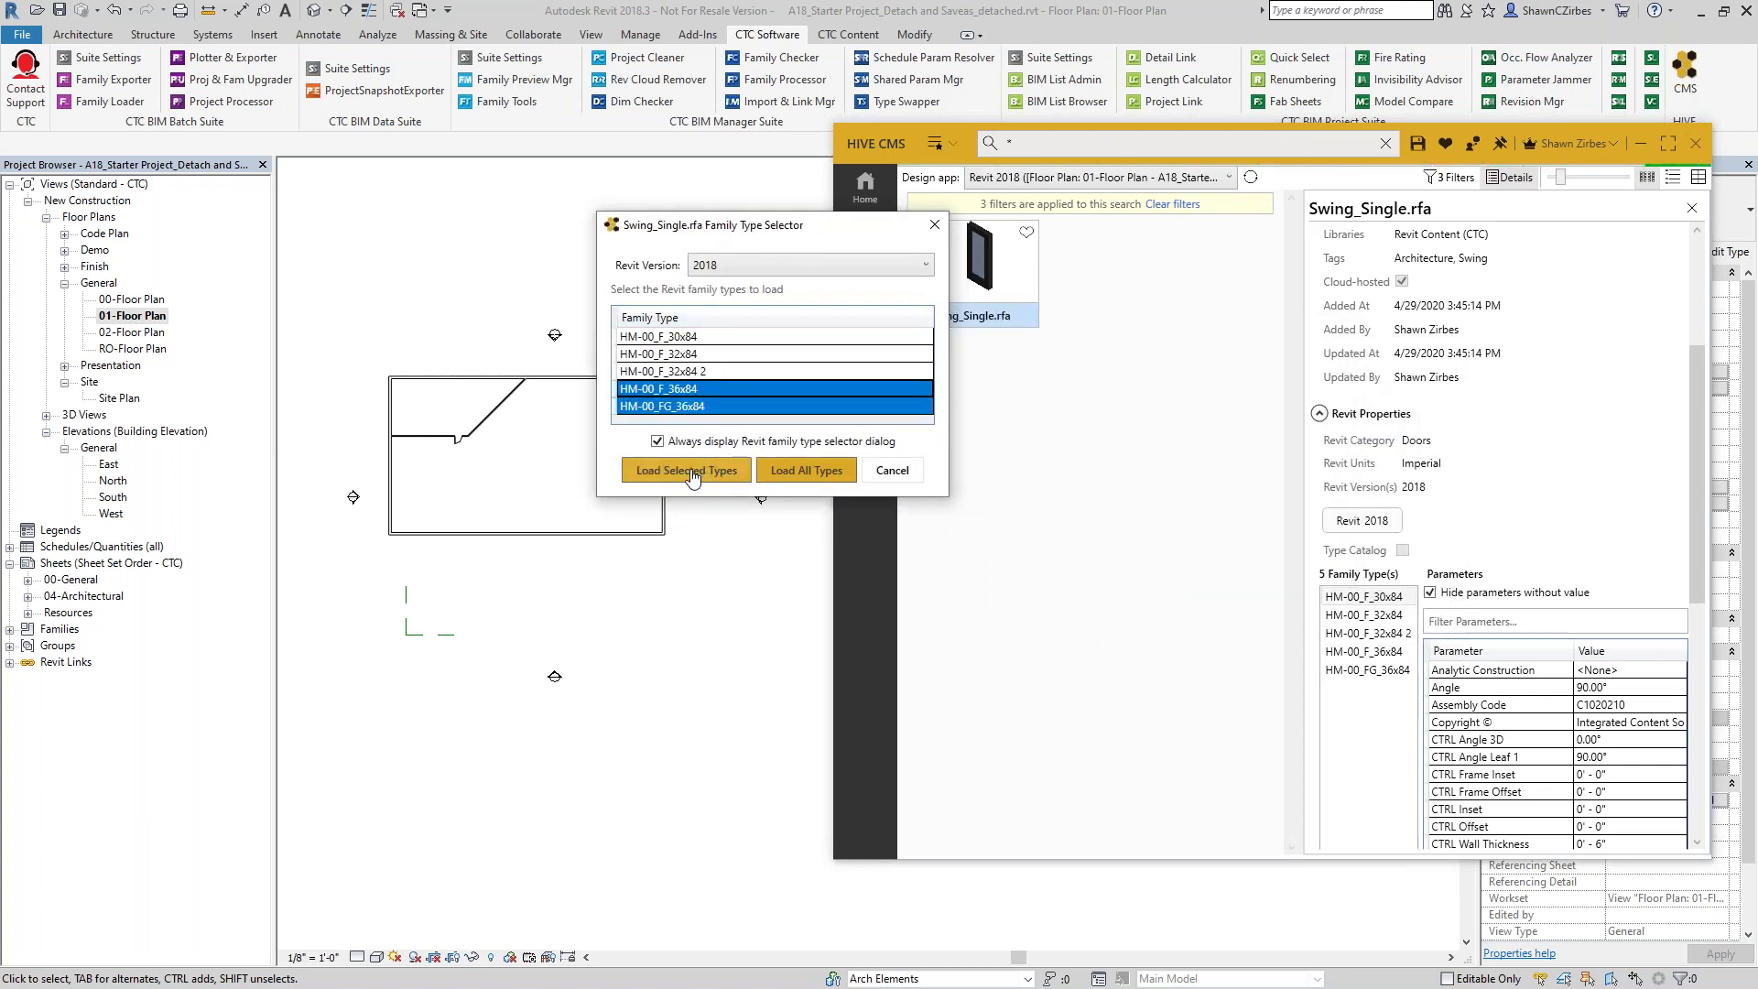
- Load the two HM-00 36x84 types and place an HM-00_FG_36x84 door in the interior wall
click(732, 470)
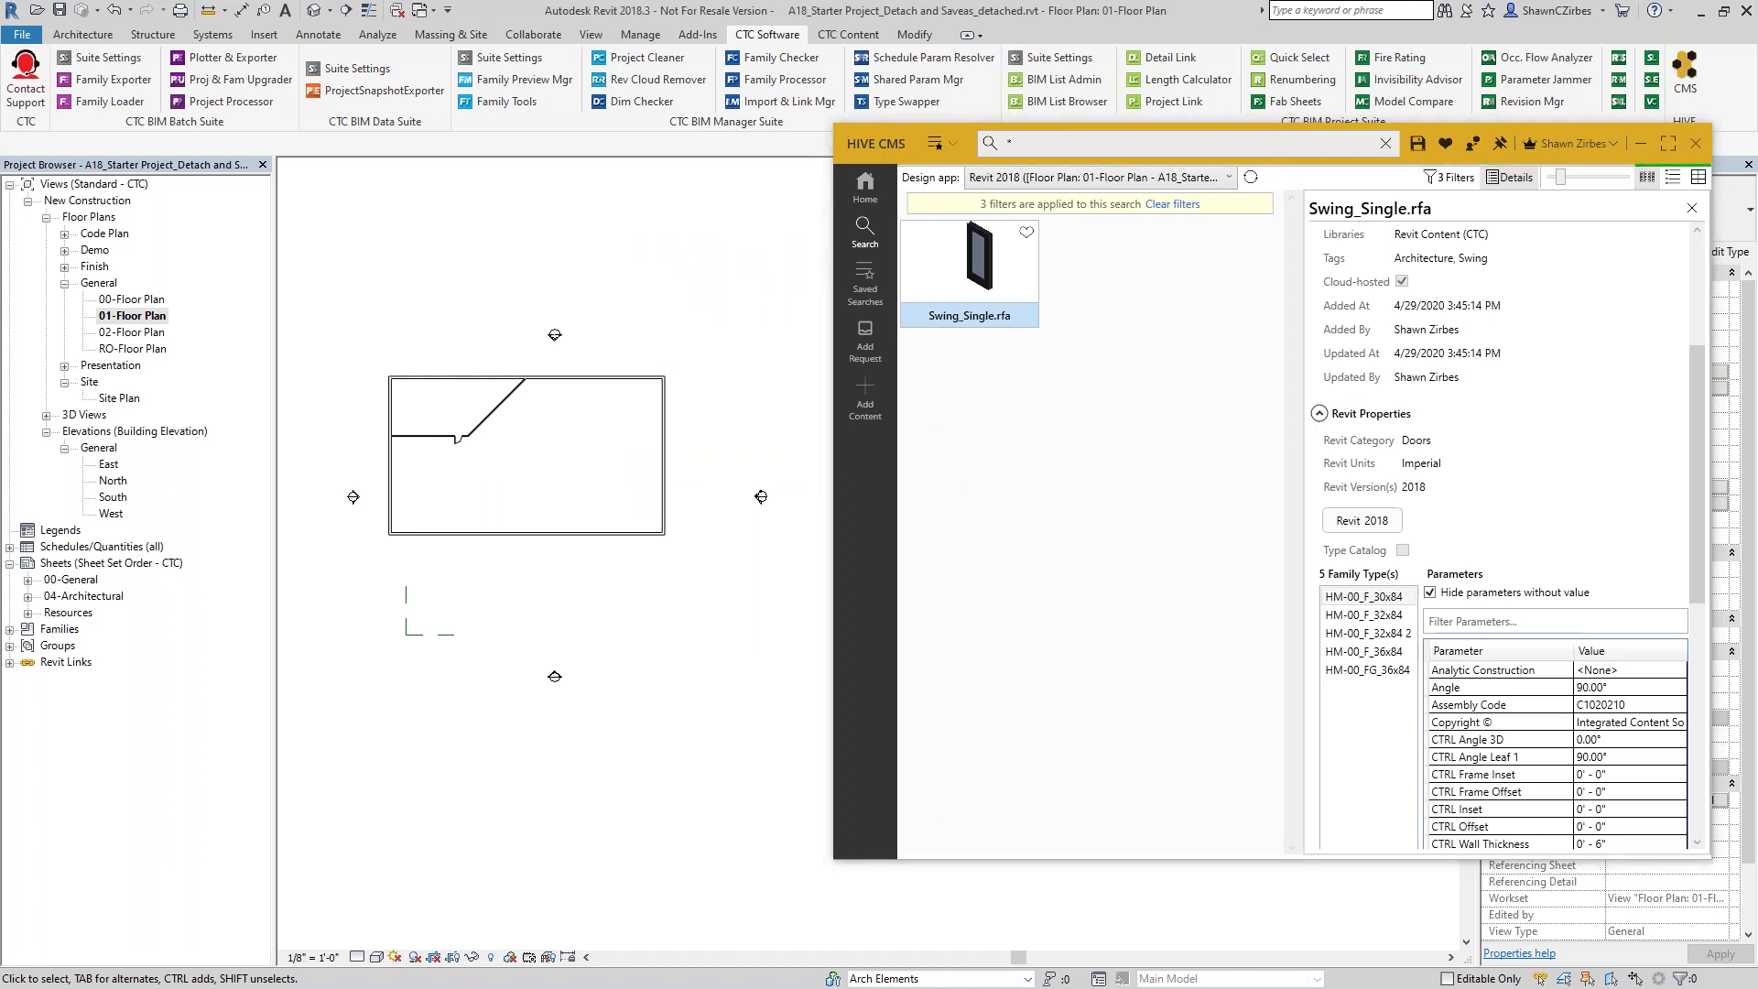
click(1744, 235)
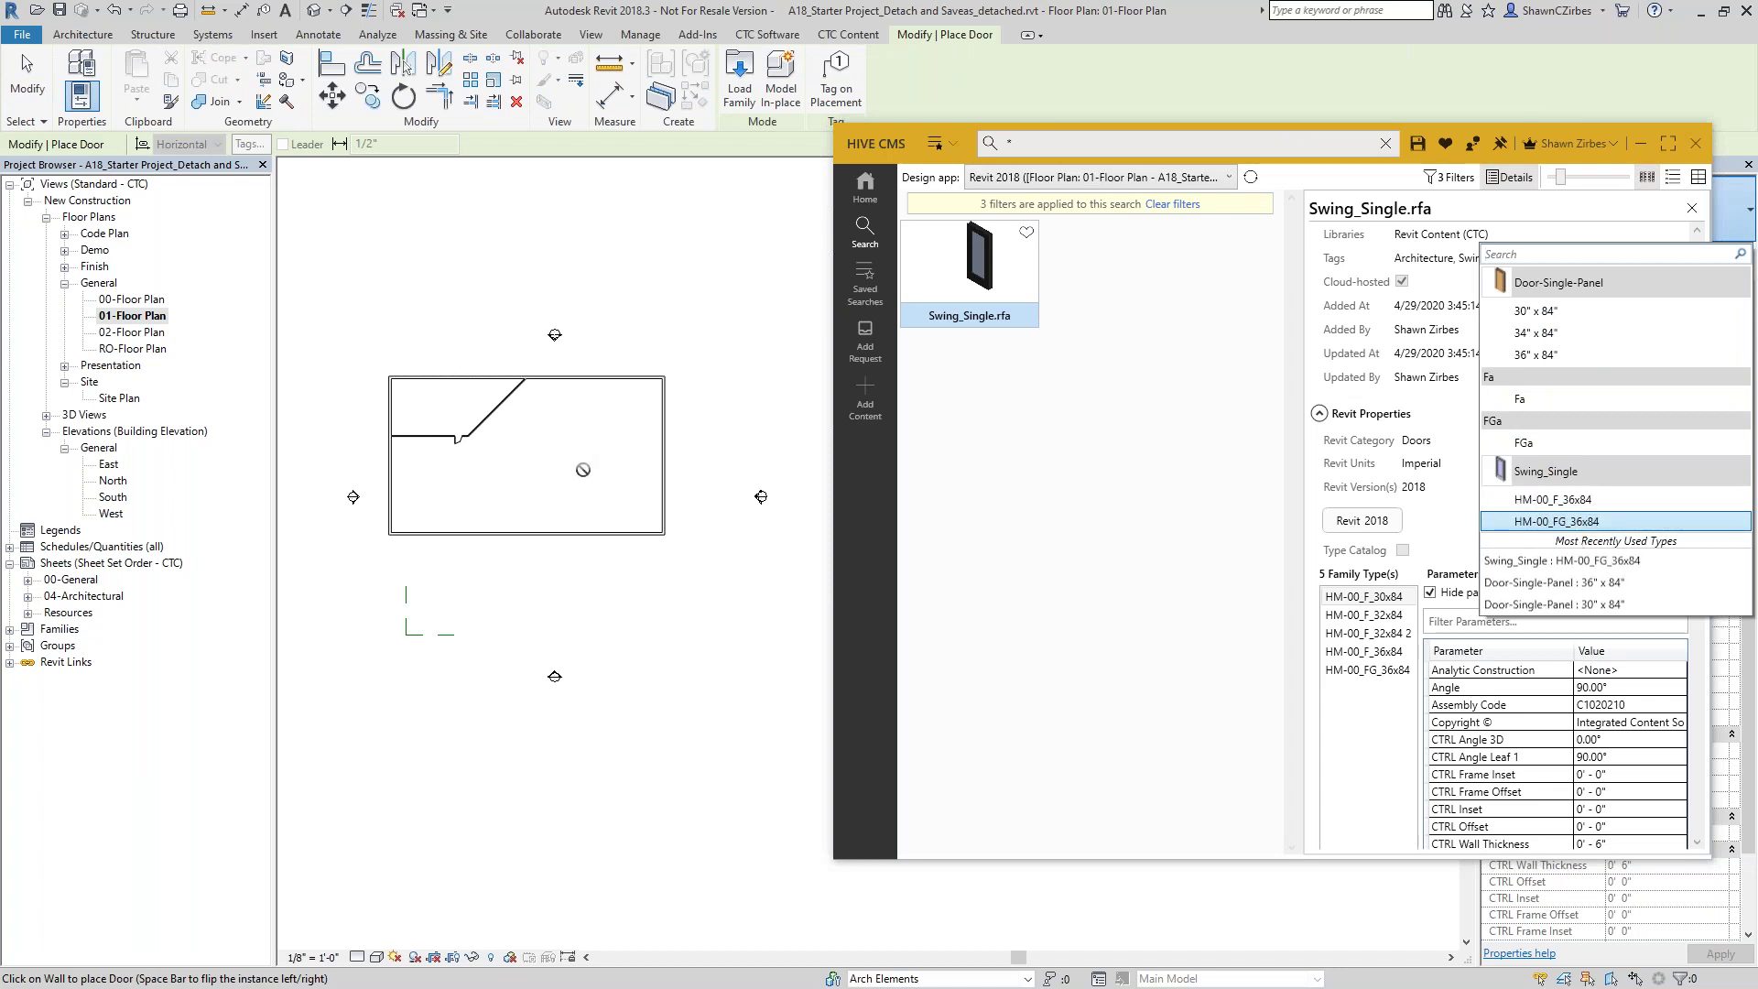
click(434, 437)
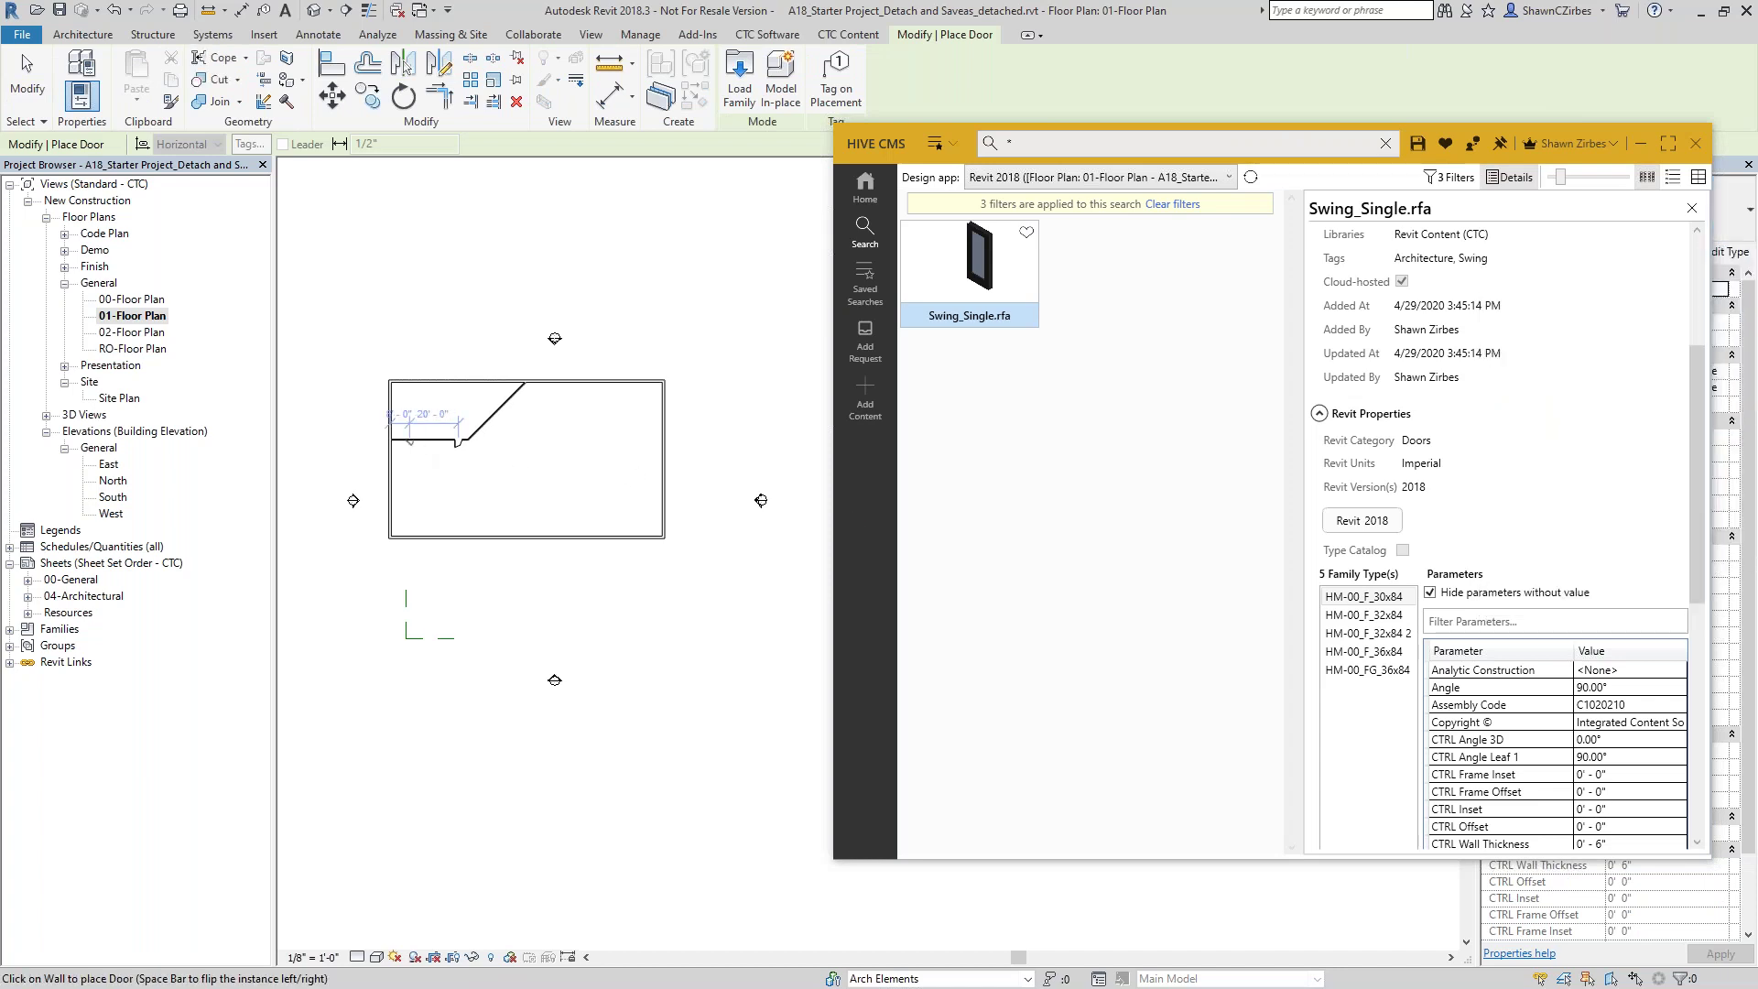
click(406, 442)
- Place another HM-00_FG_36x84 door near the bottom wall's left end and finish placing doors
click(1735, 210)
click(1536, 521)
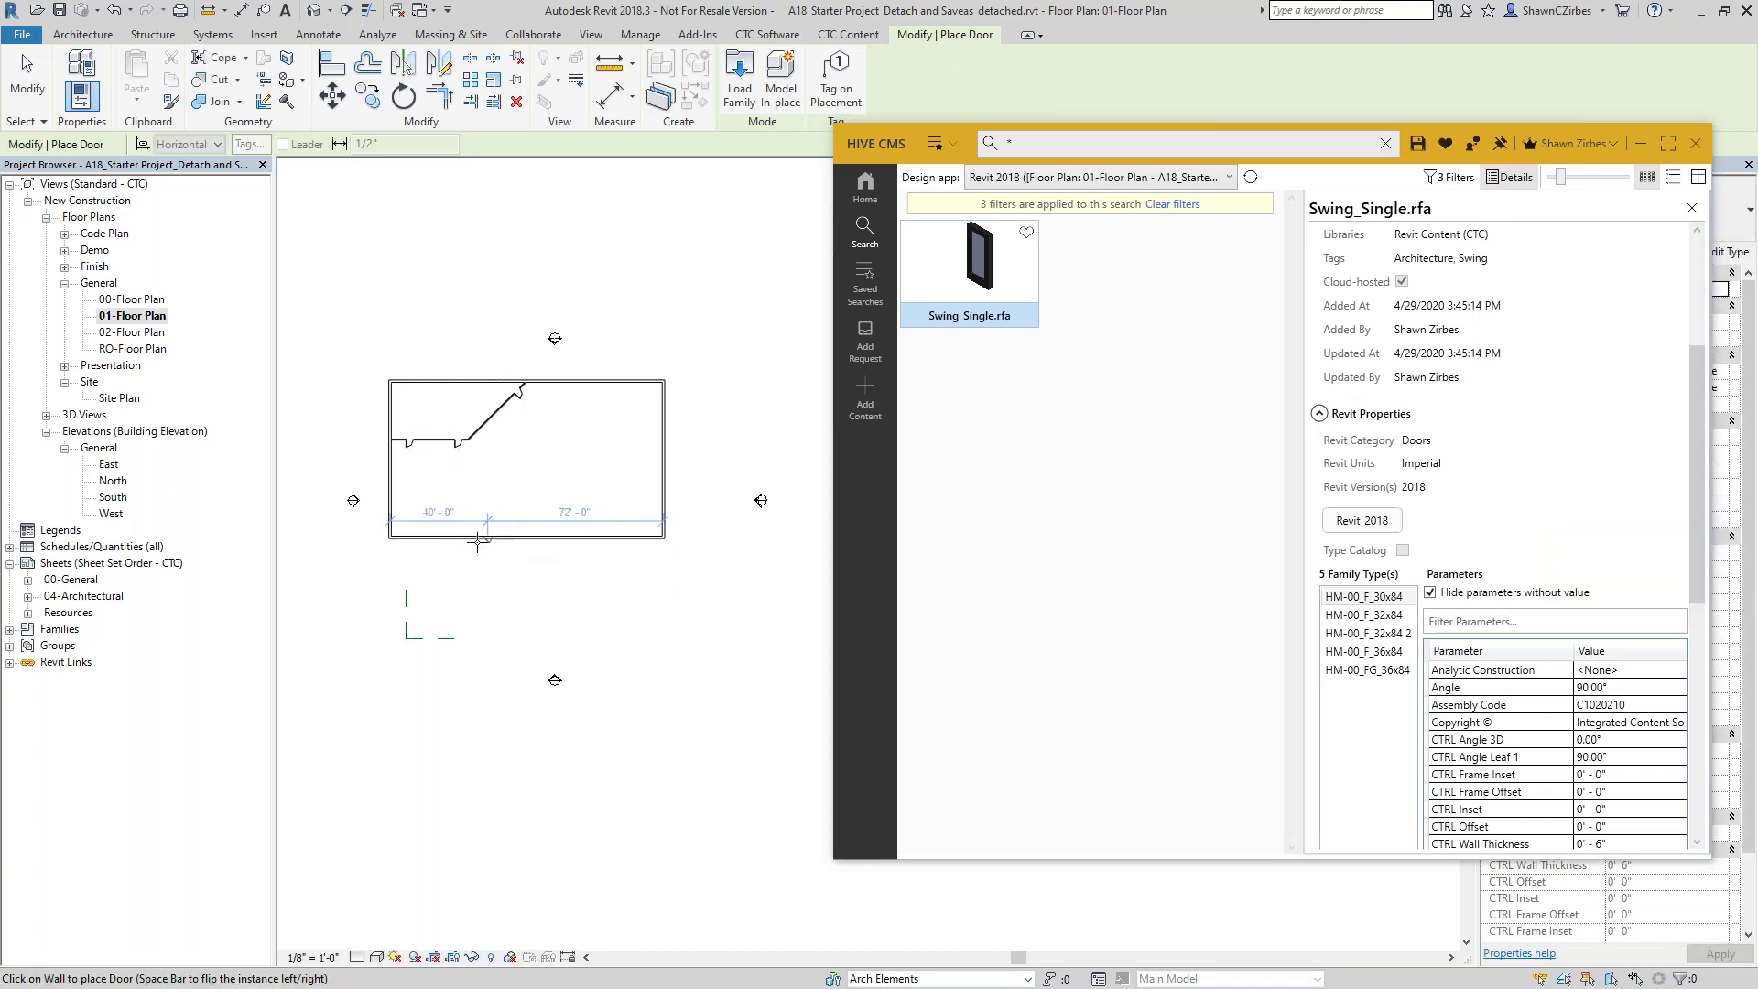
click(646, 545)
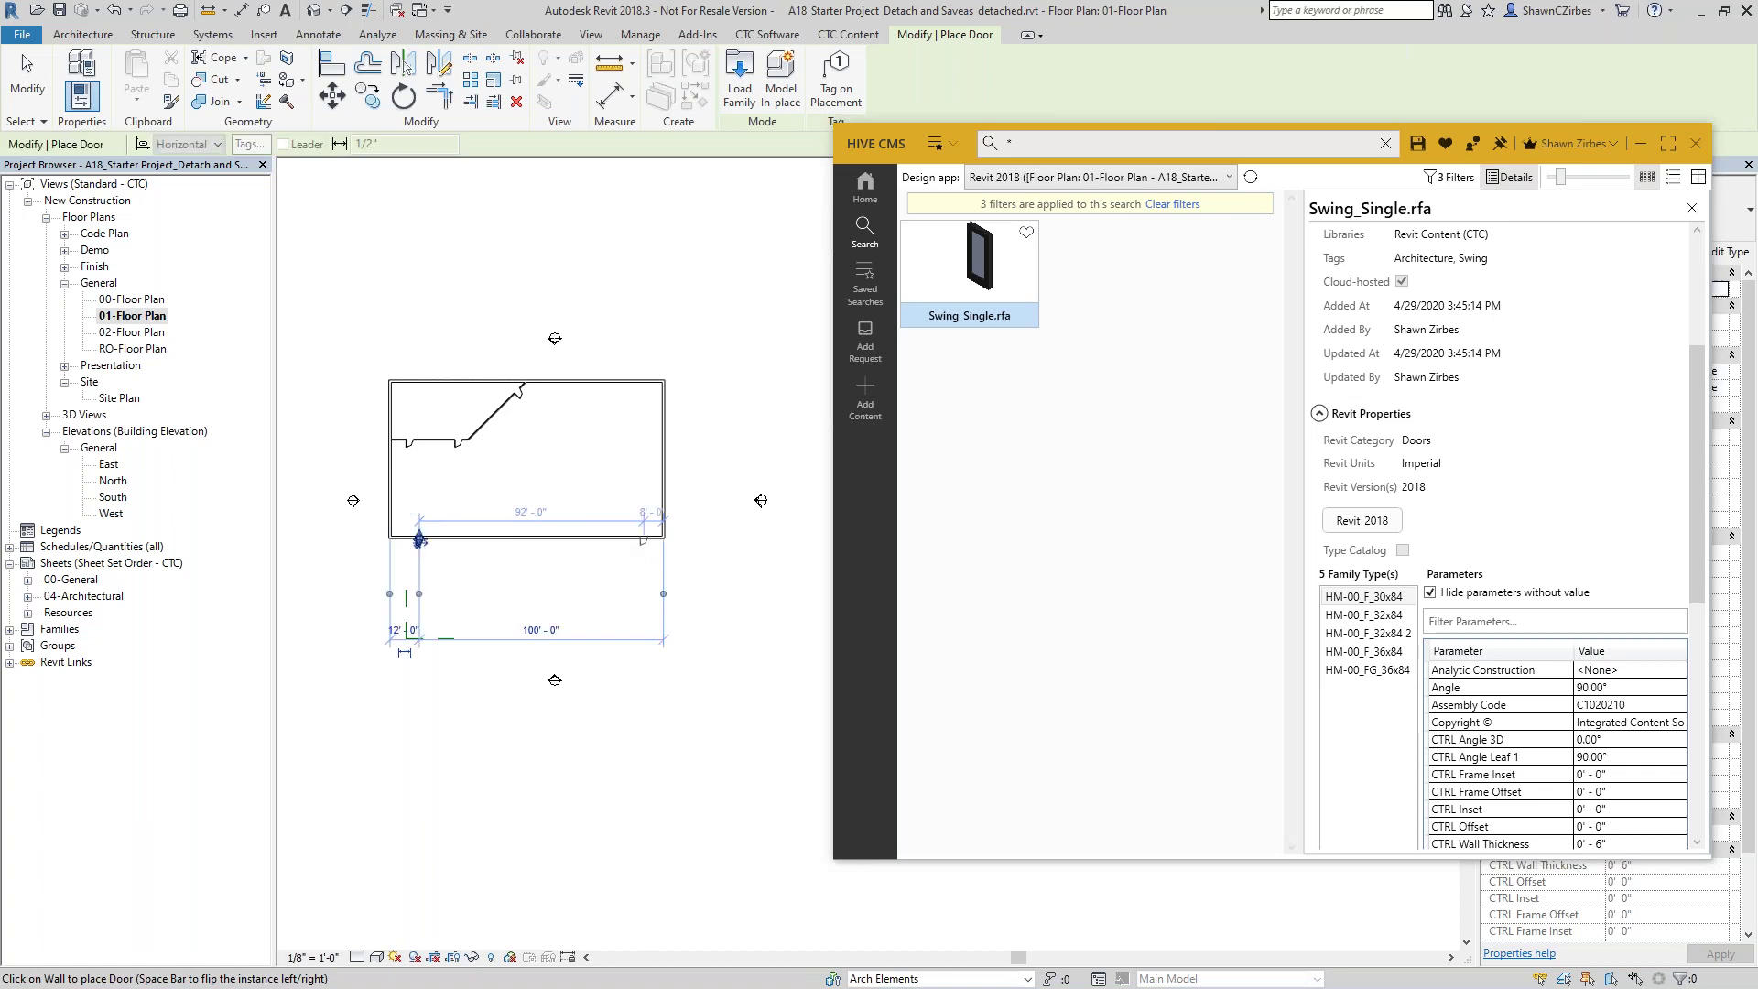
key(Escape)
key(Escape)
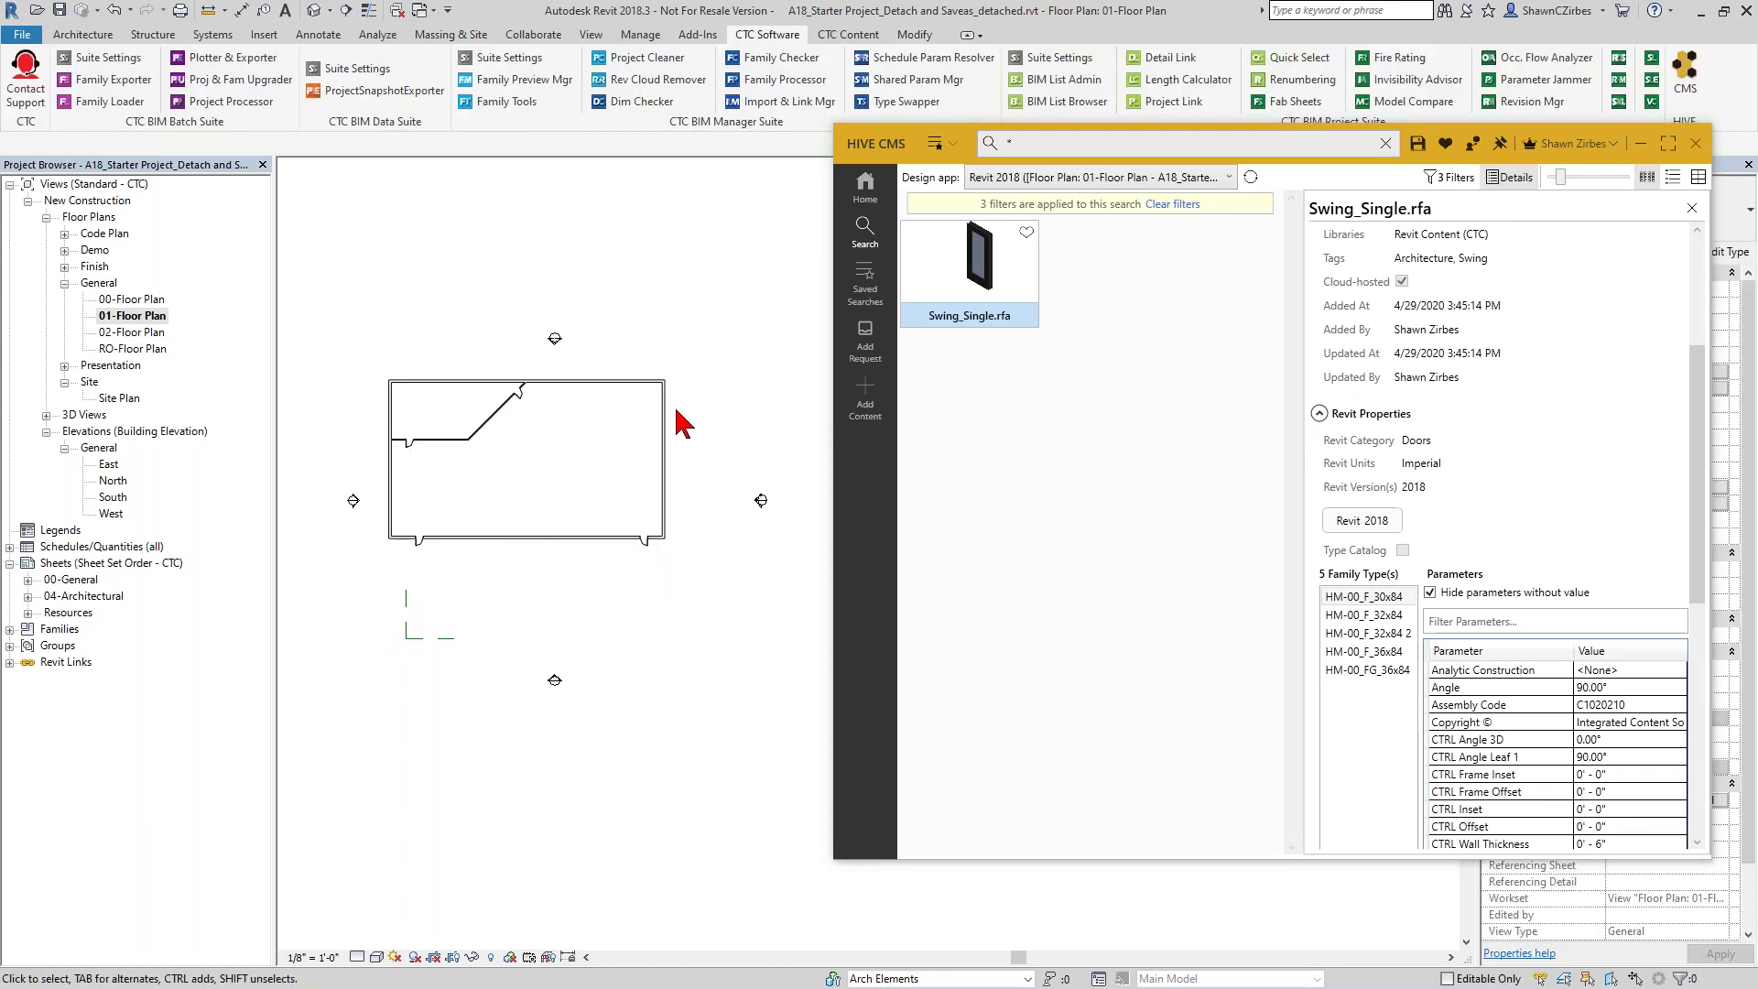
scroll(554, 447, up, 1)
middle_drag(555, 448, 604, 368)
scroll(604, 368, up, 1)
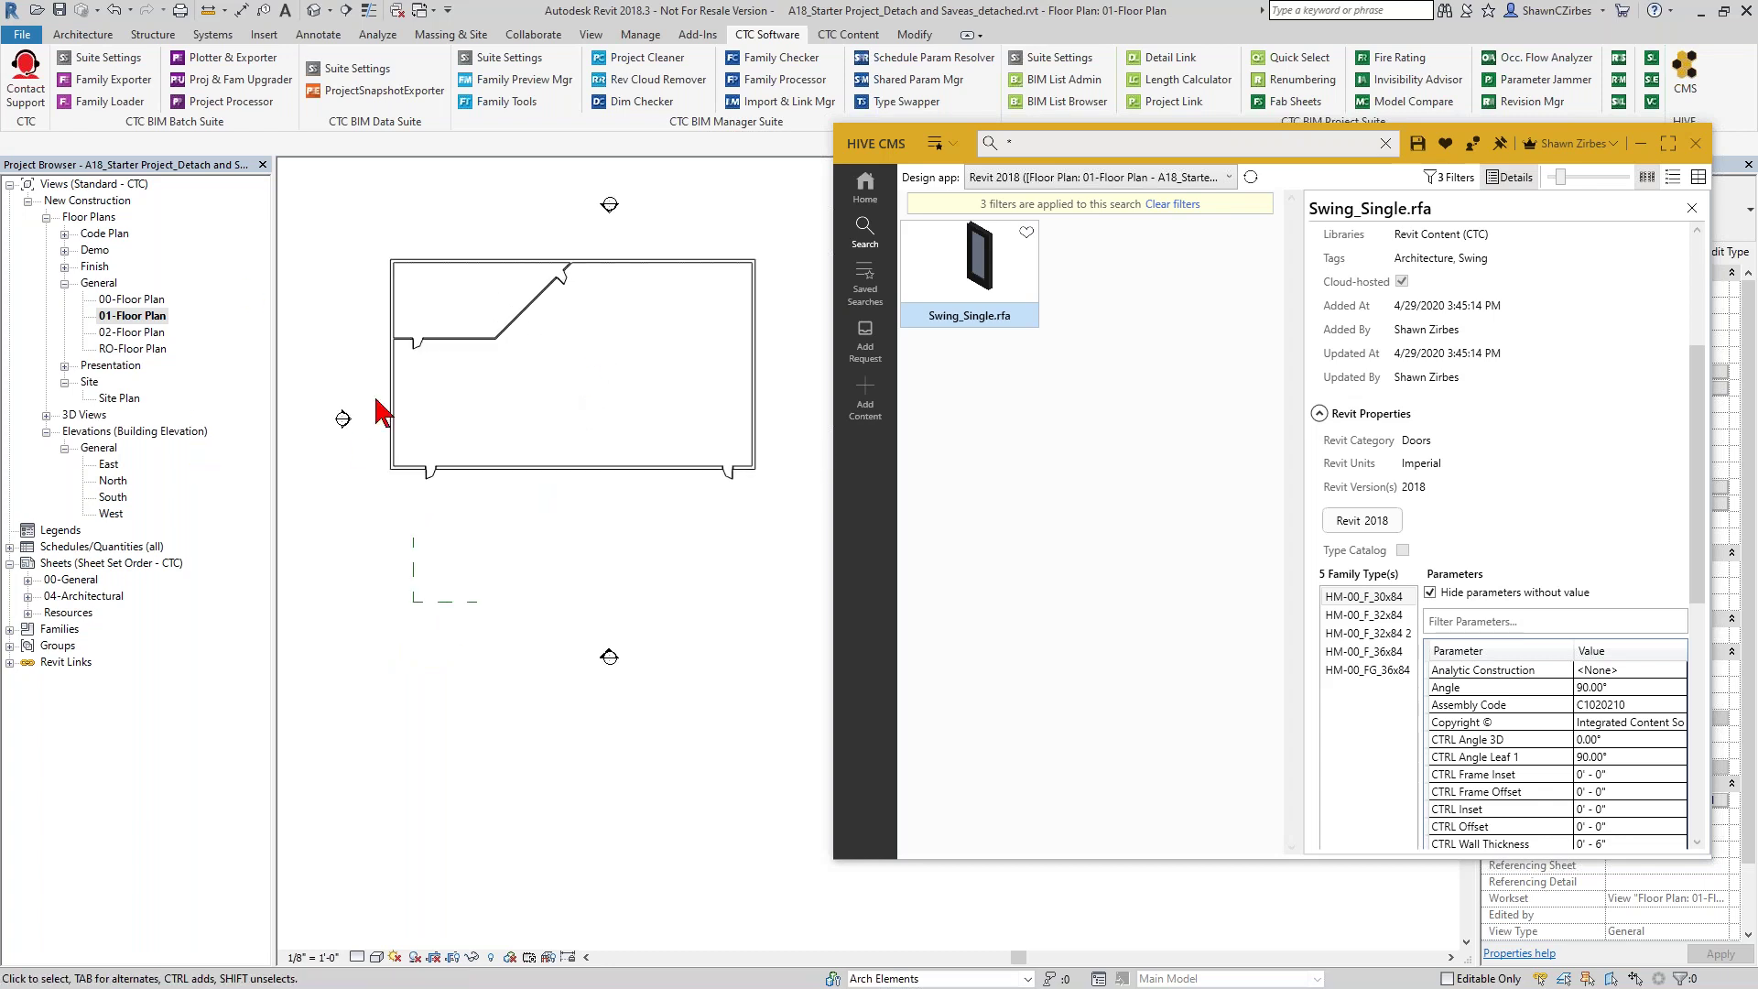
- Select the Room Schedule in Schedules/Quantities, then clear HIVE filters and search for door schedules
click(9, 546)
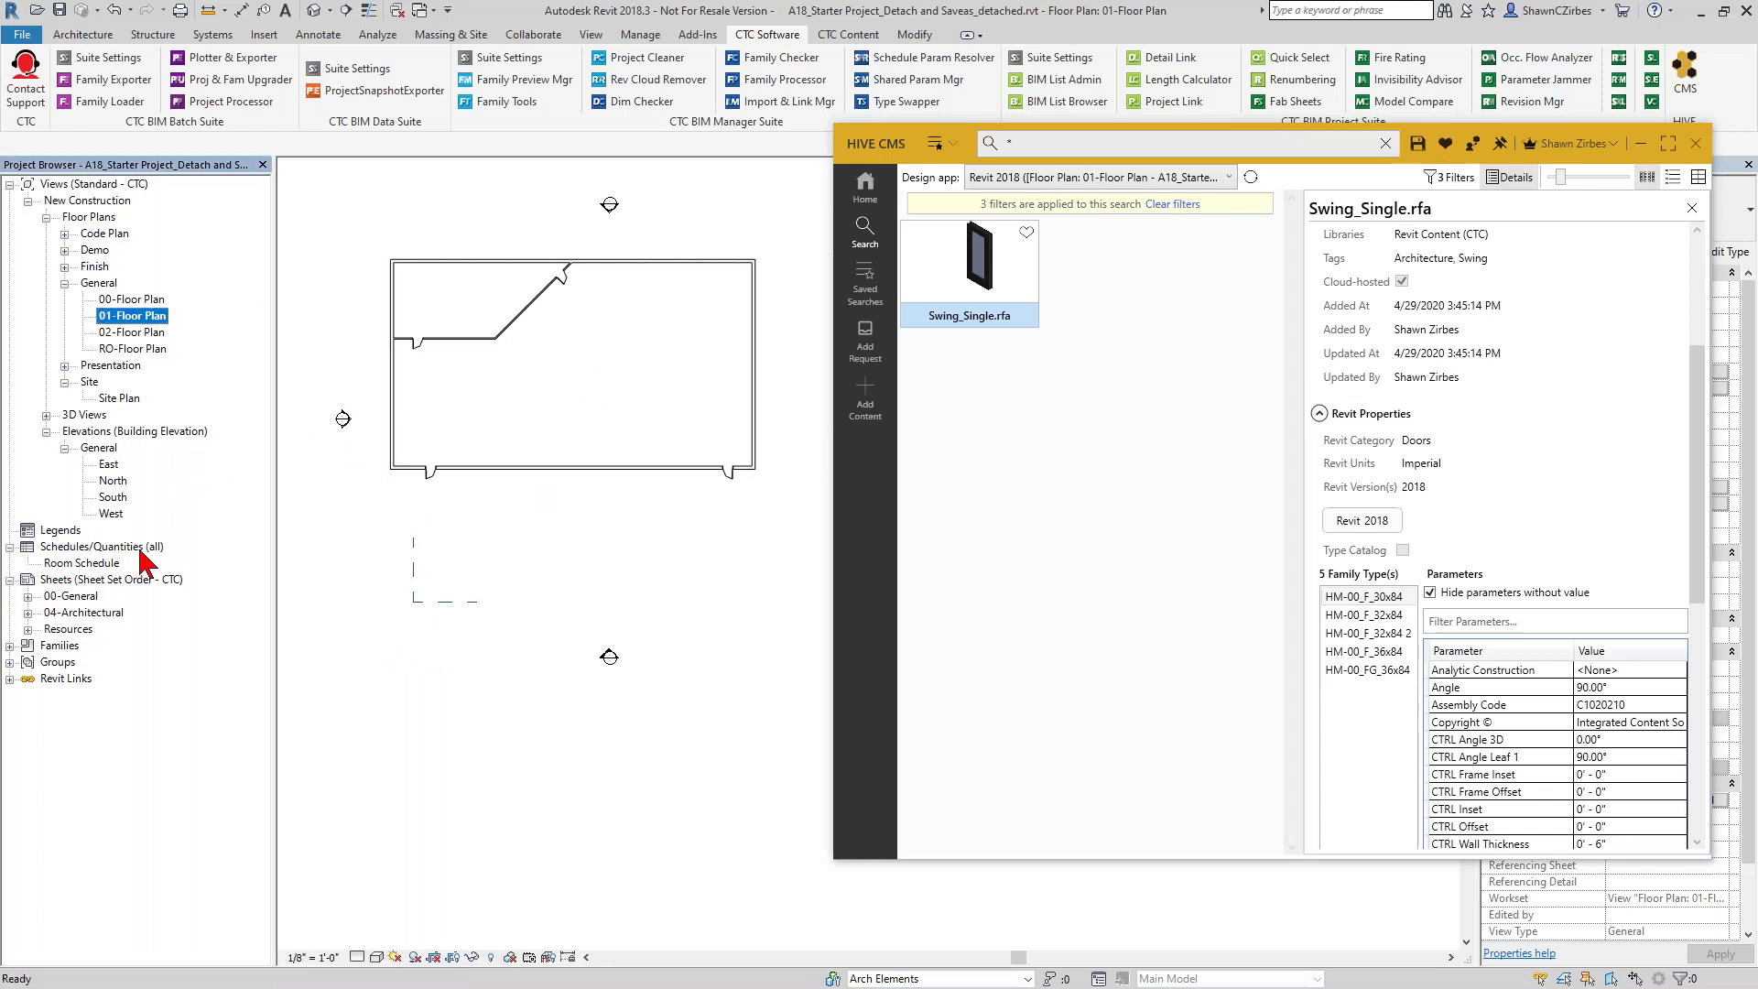
click(103, 566)
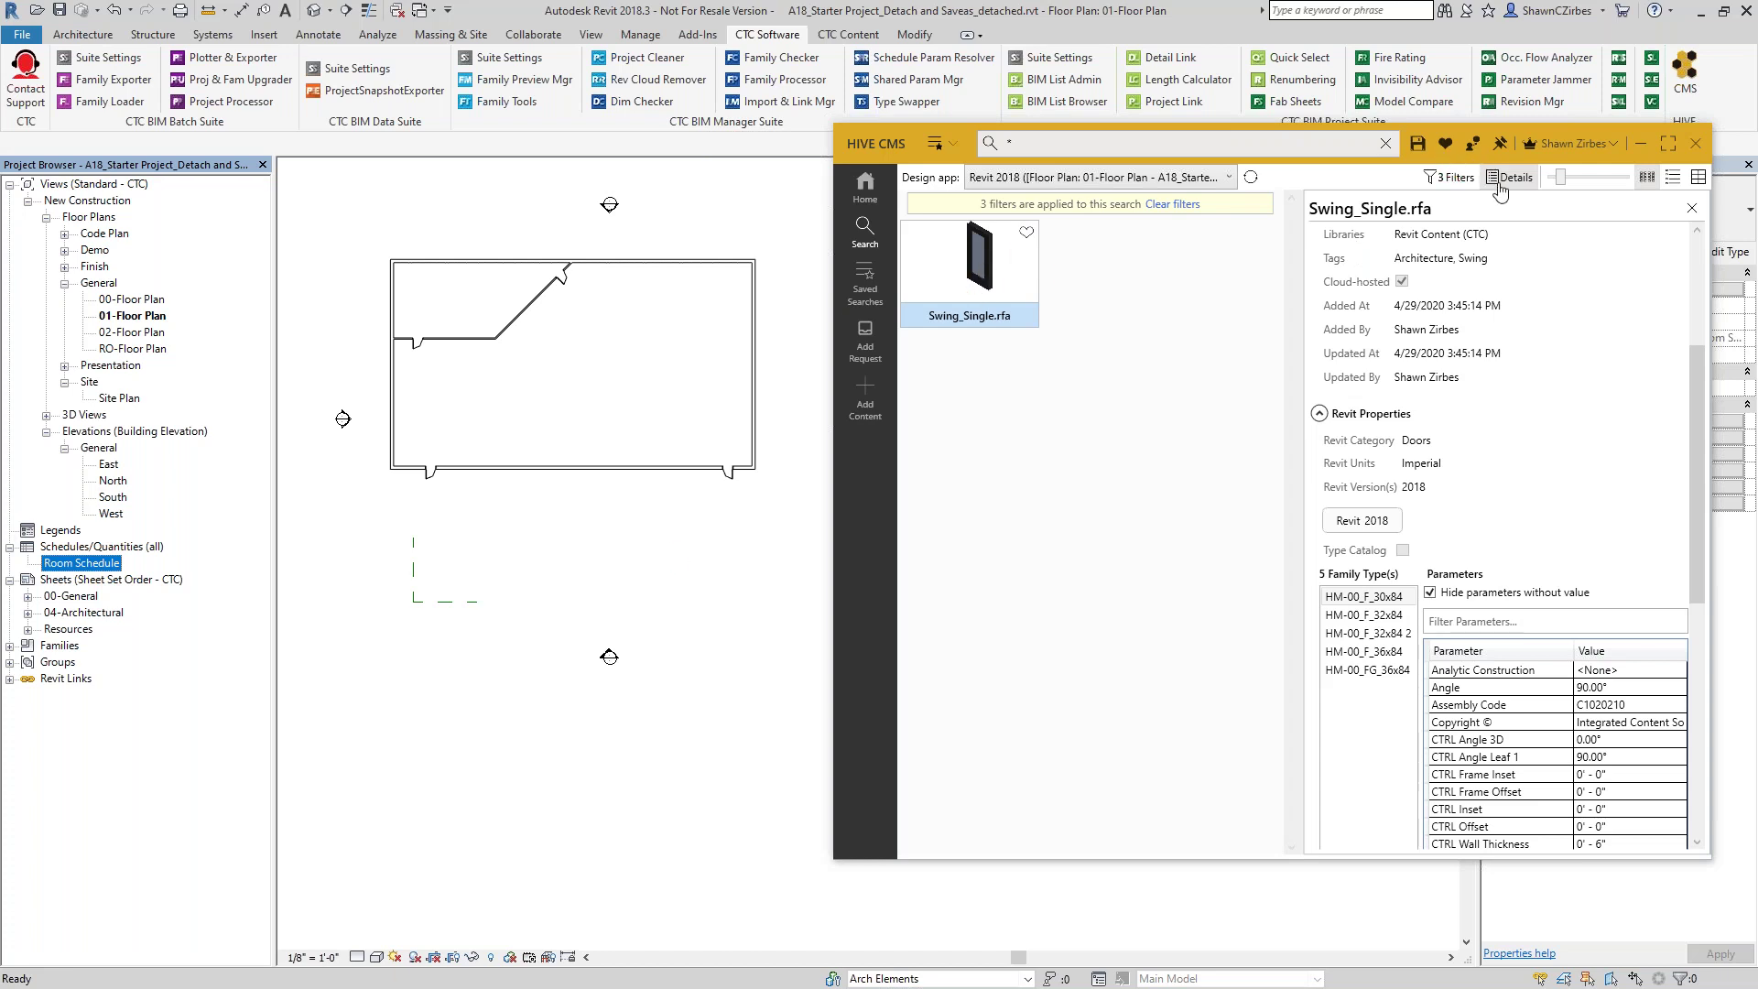
click(1183, 204)
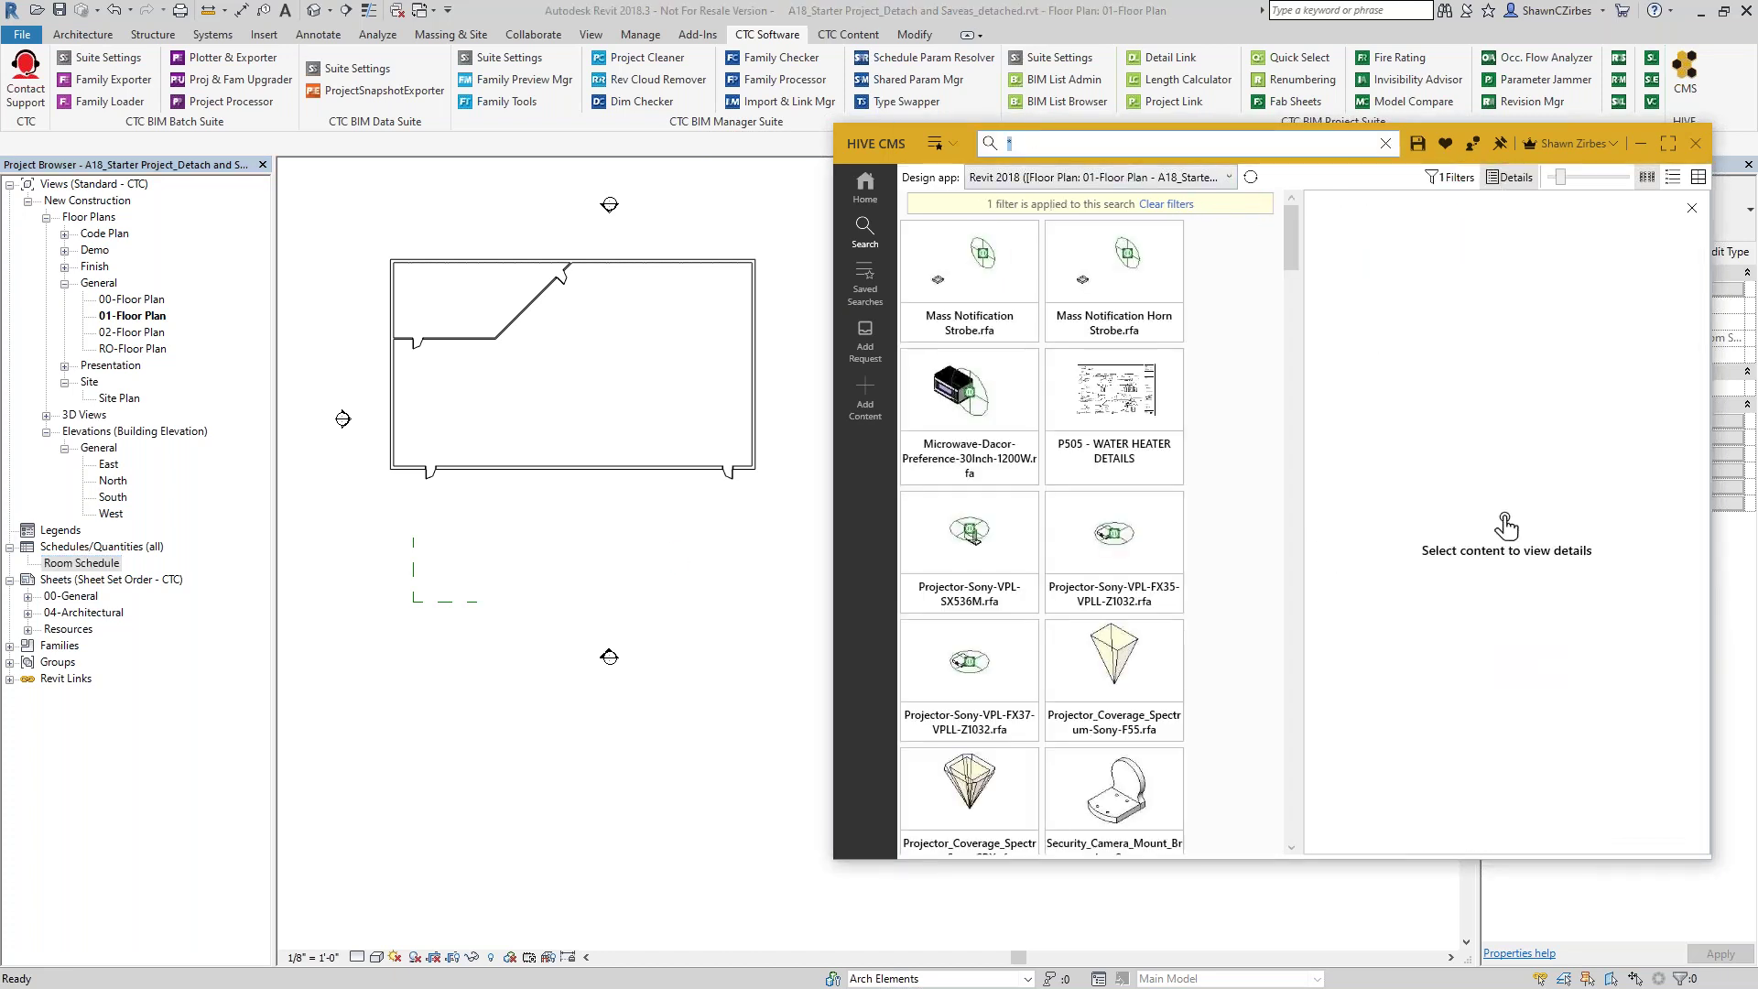
text(doo)
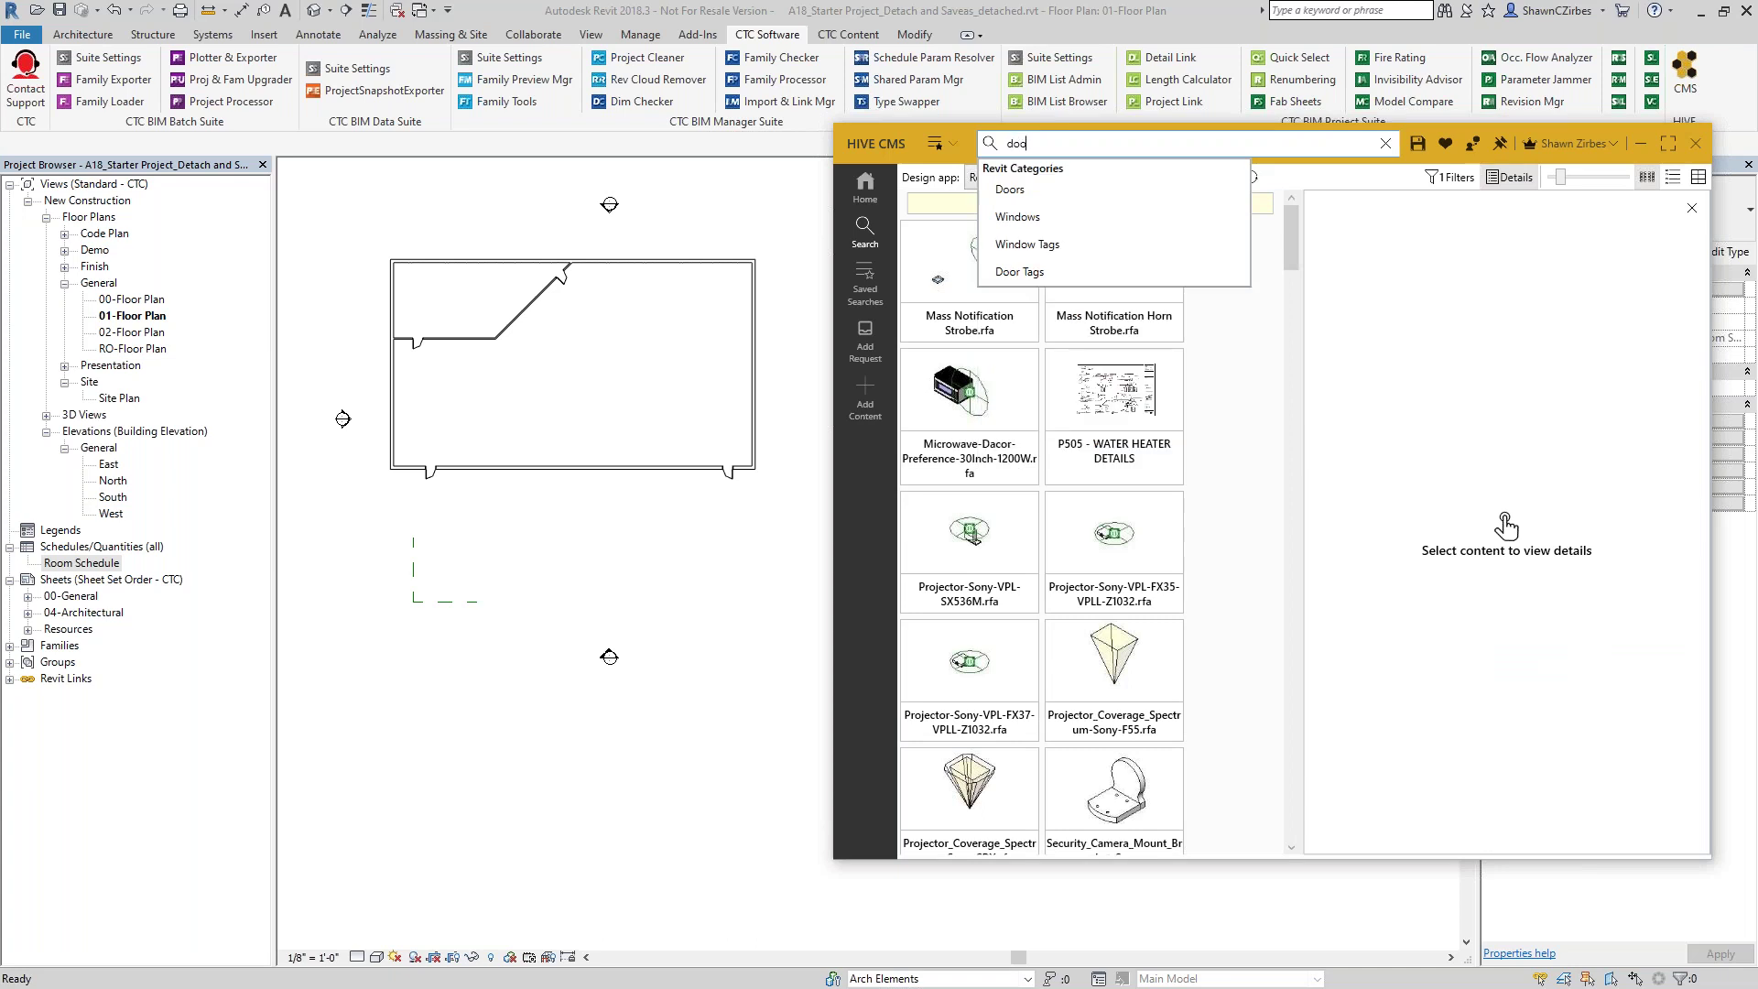
text(r sqhedule)
key(Return)
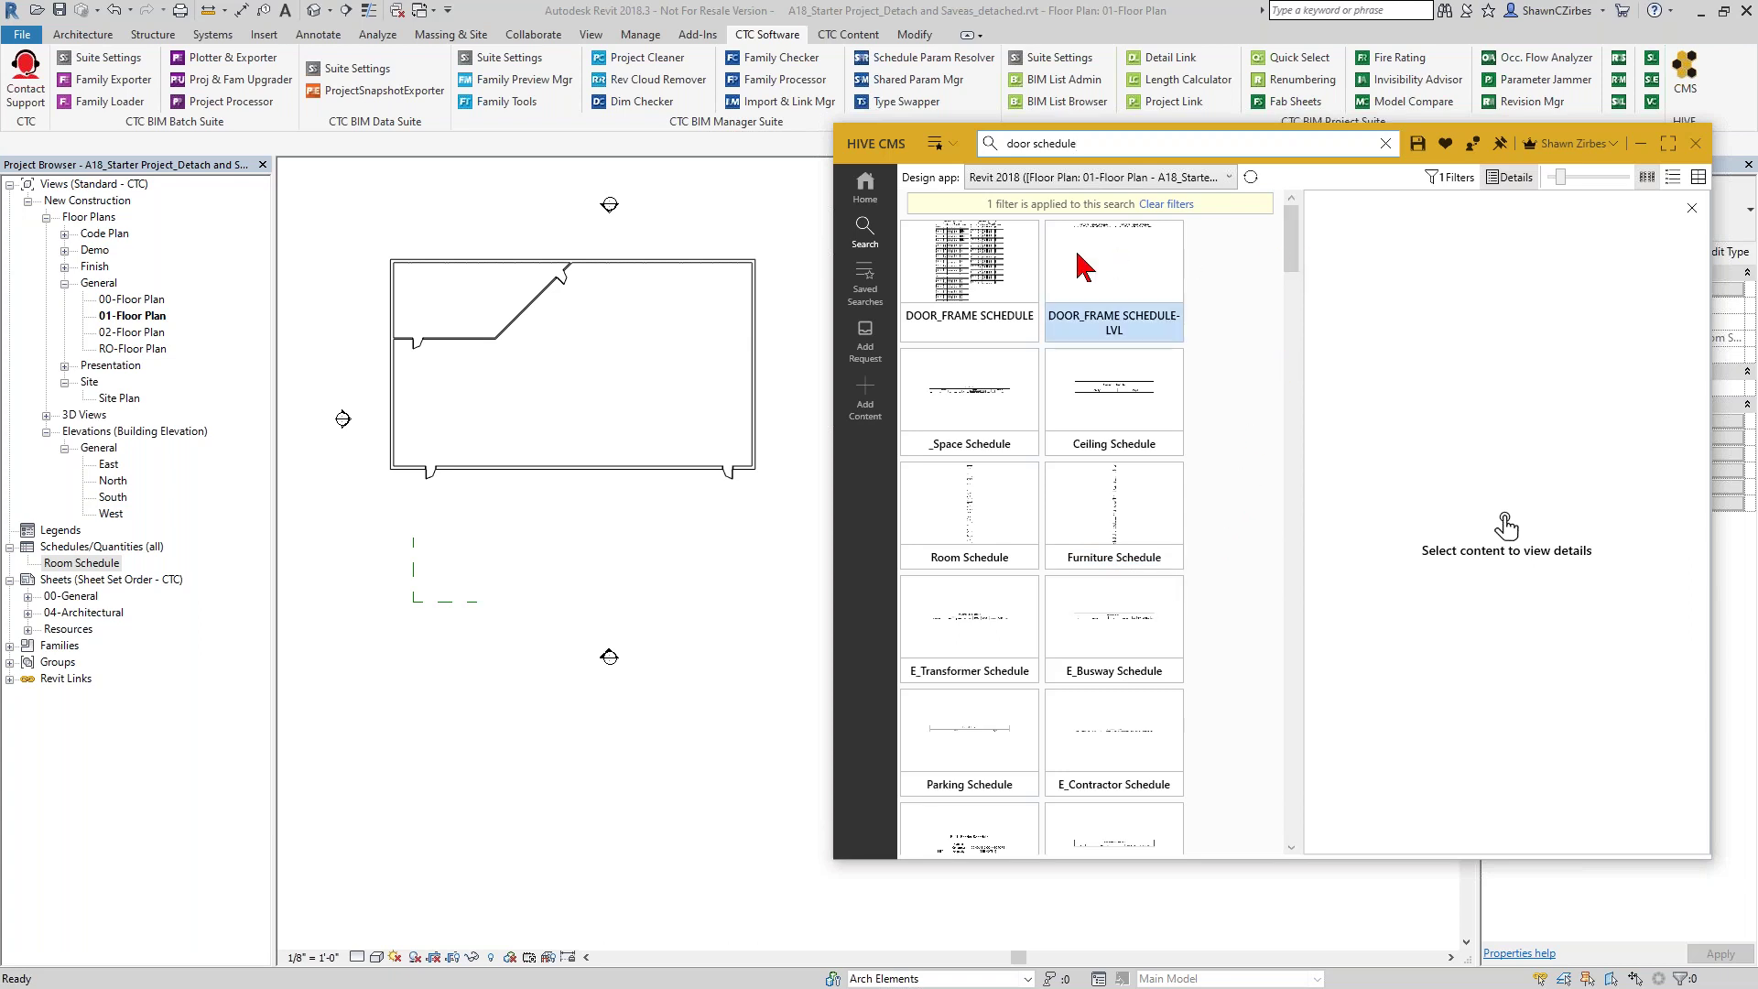
- Select DOOR_FRAME SCHEDULE for the project, then apply the MEPPP Electrical saved search
click(969, 325)
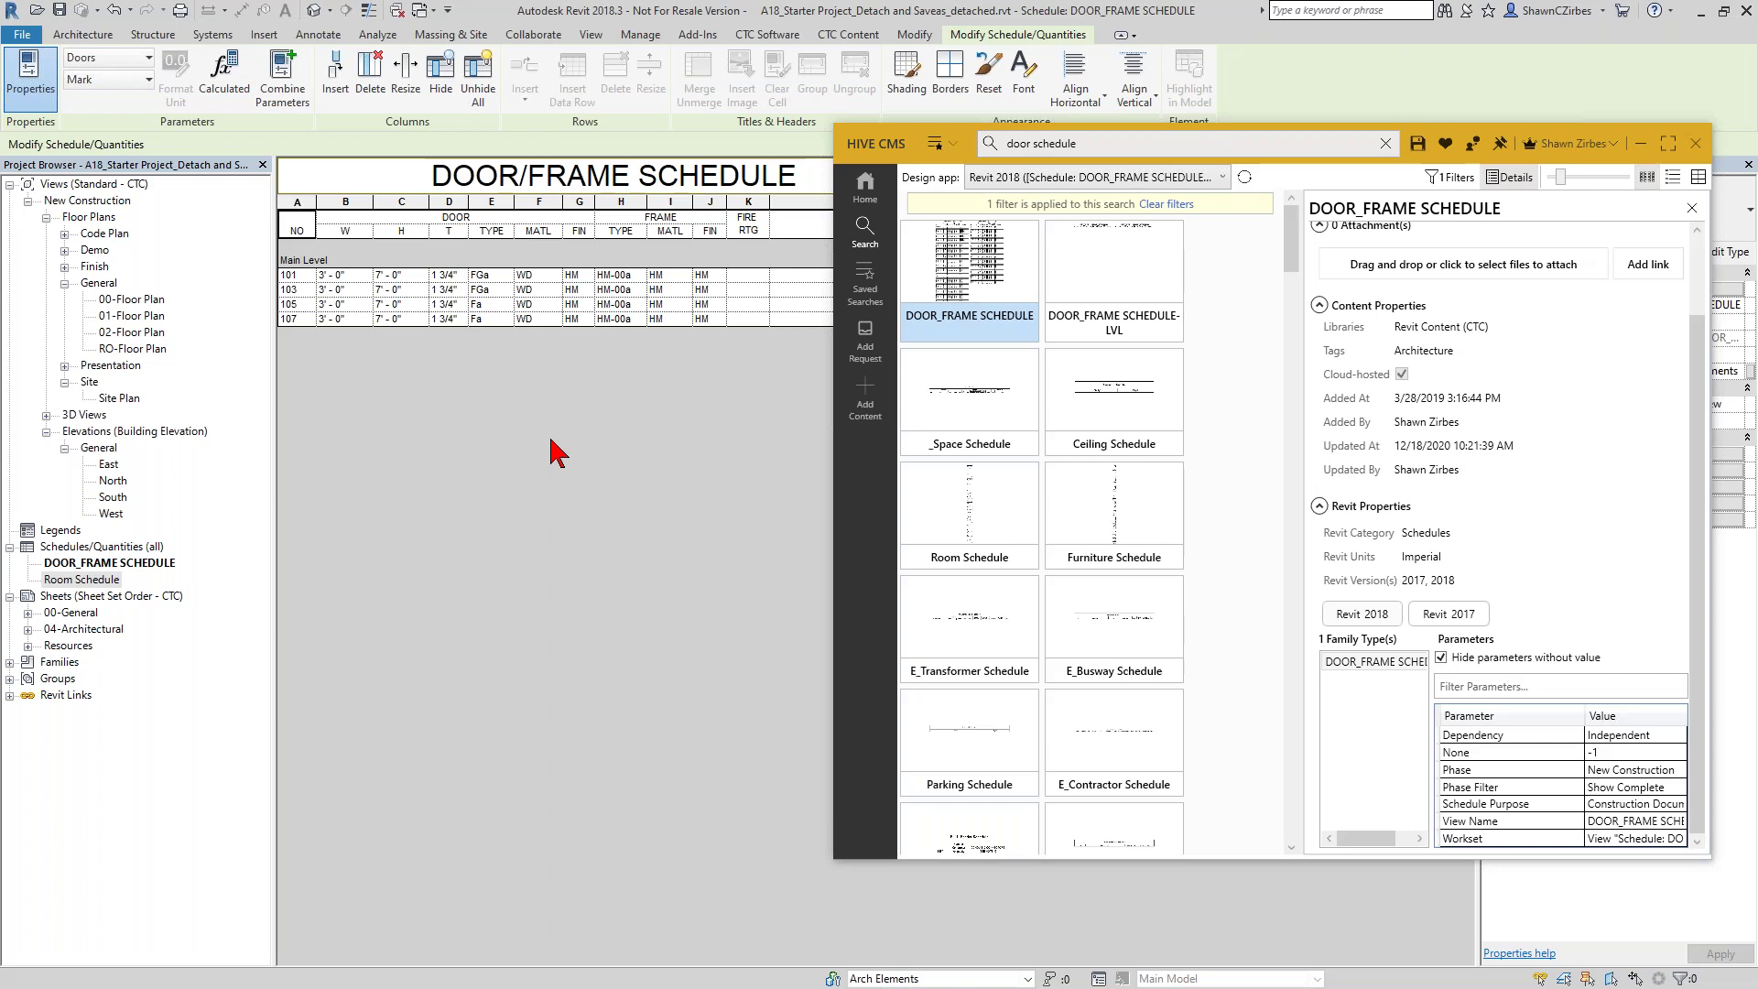
click(936, 143)
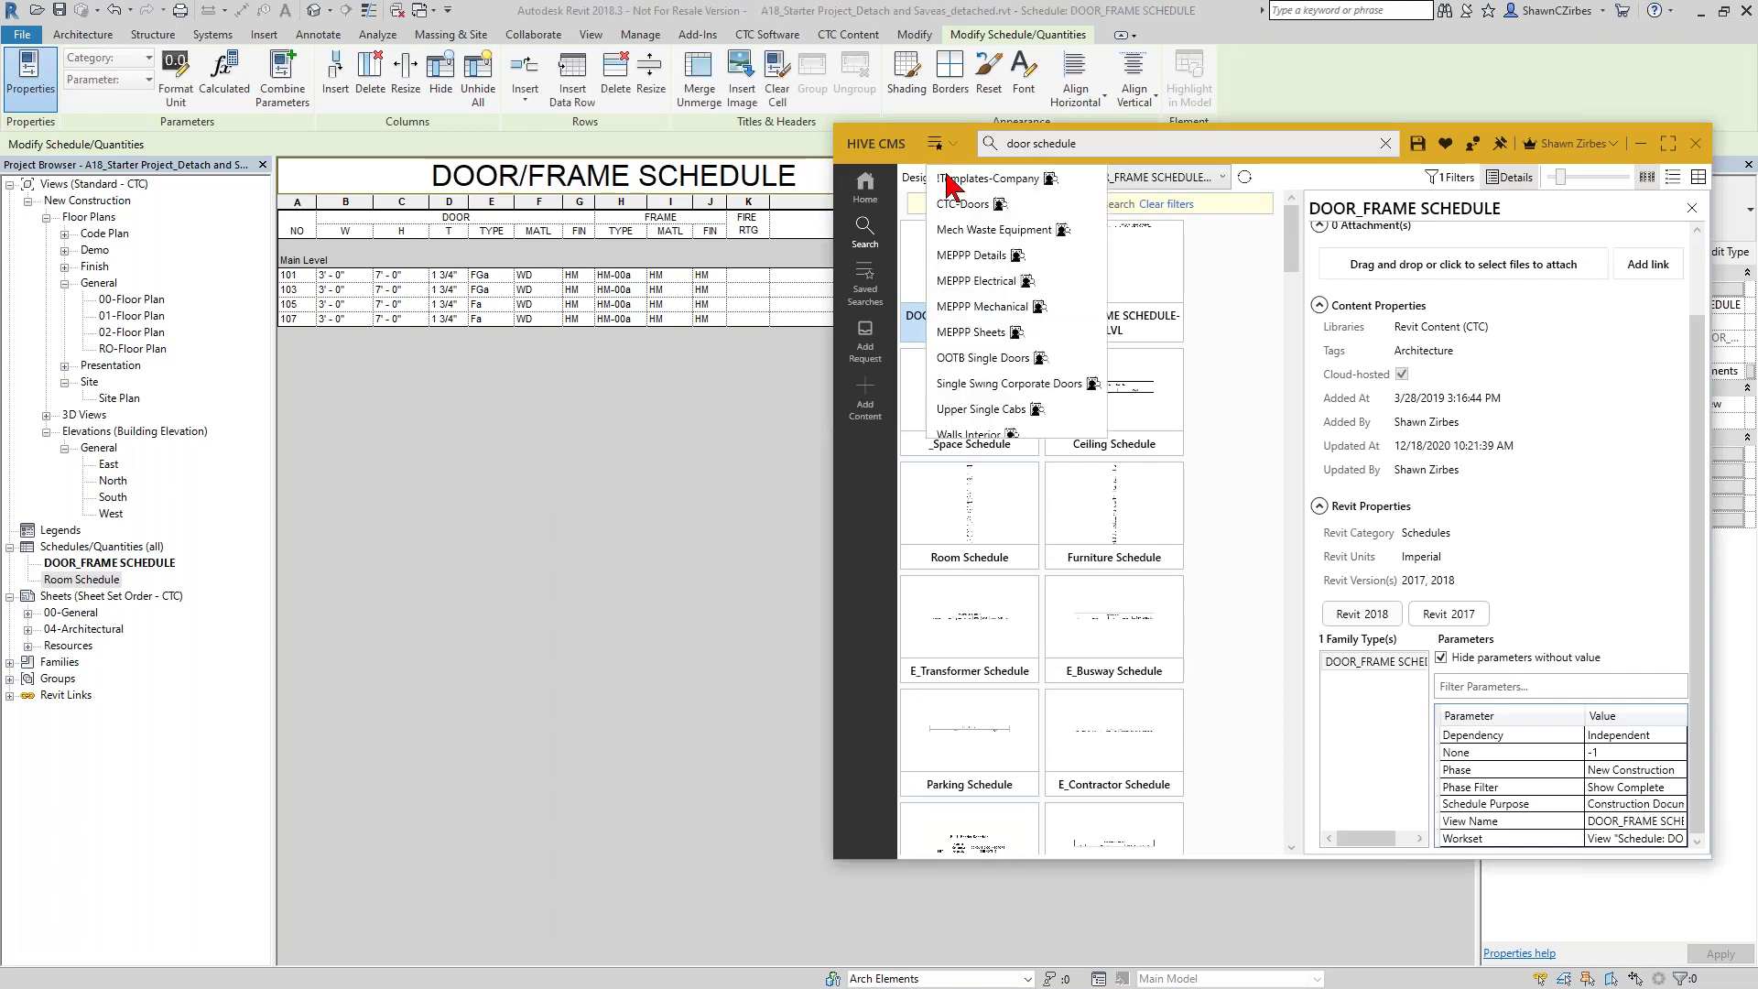
click(978, 281)
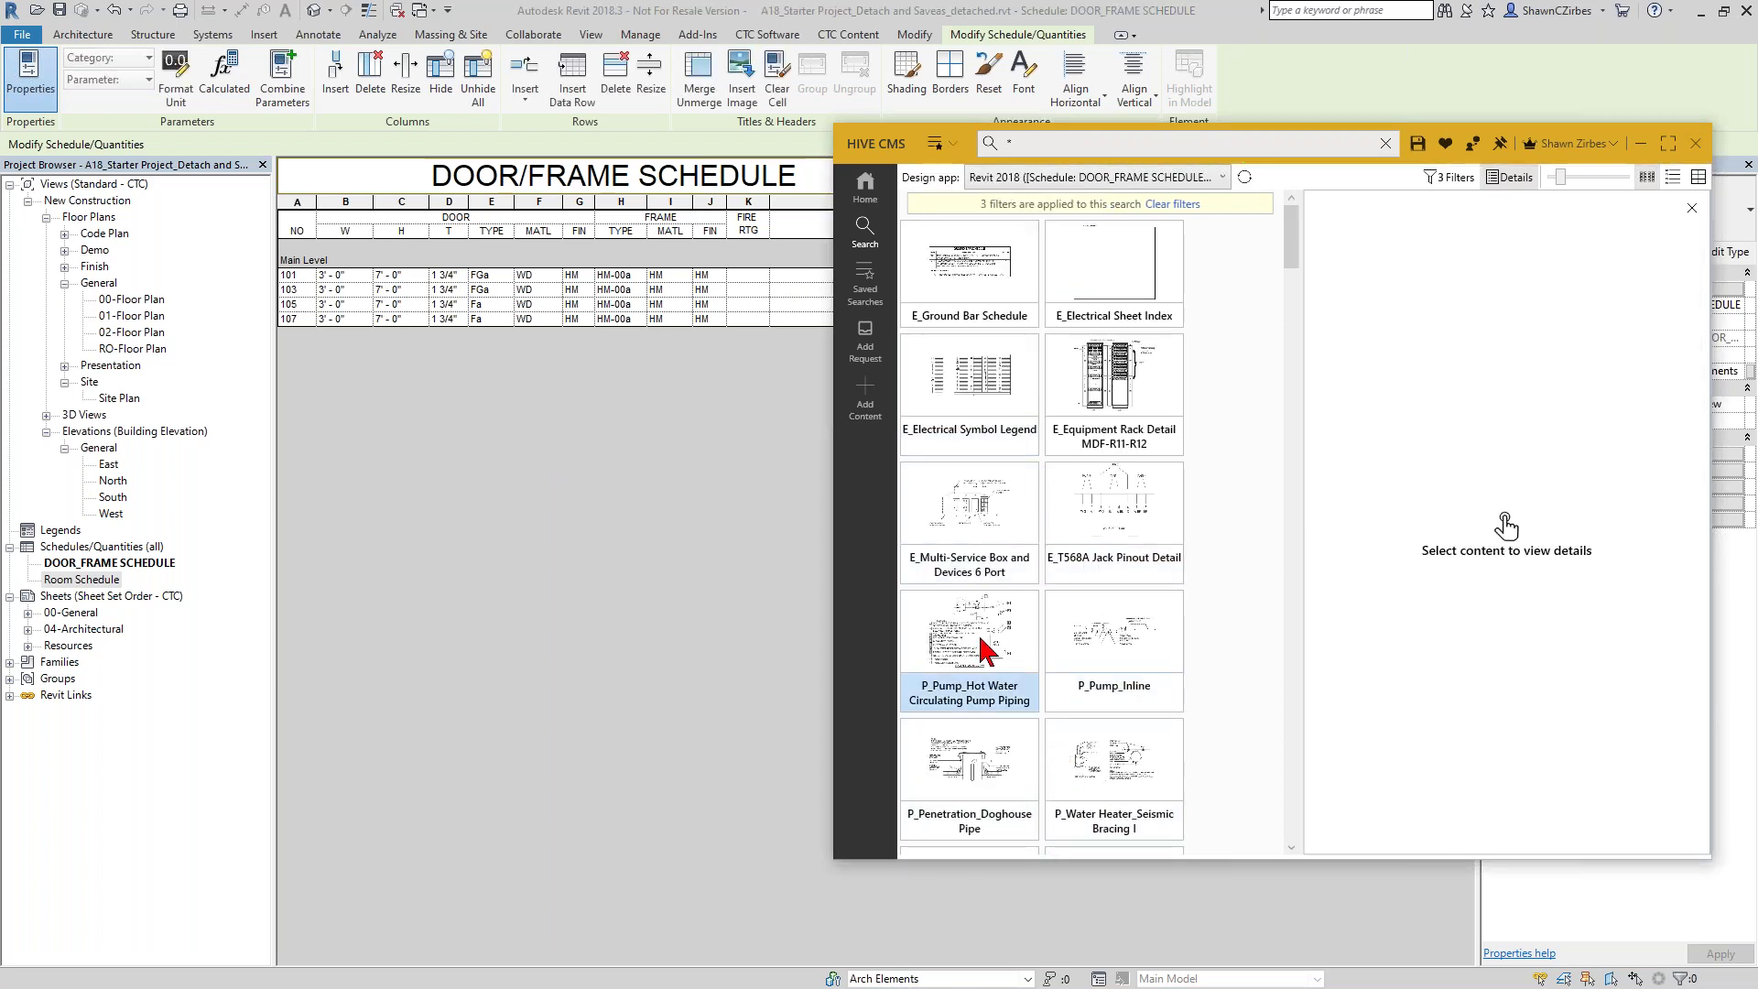
- Apply another saved search and scroll through its sheet results
click(936, 144)
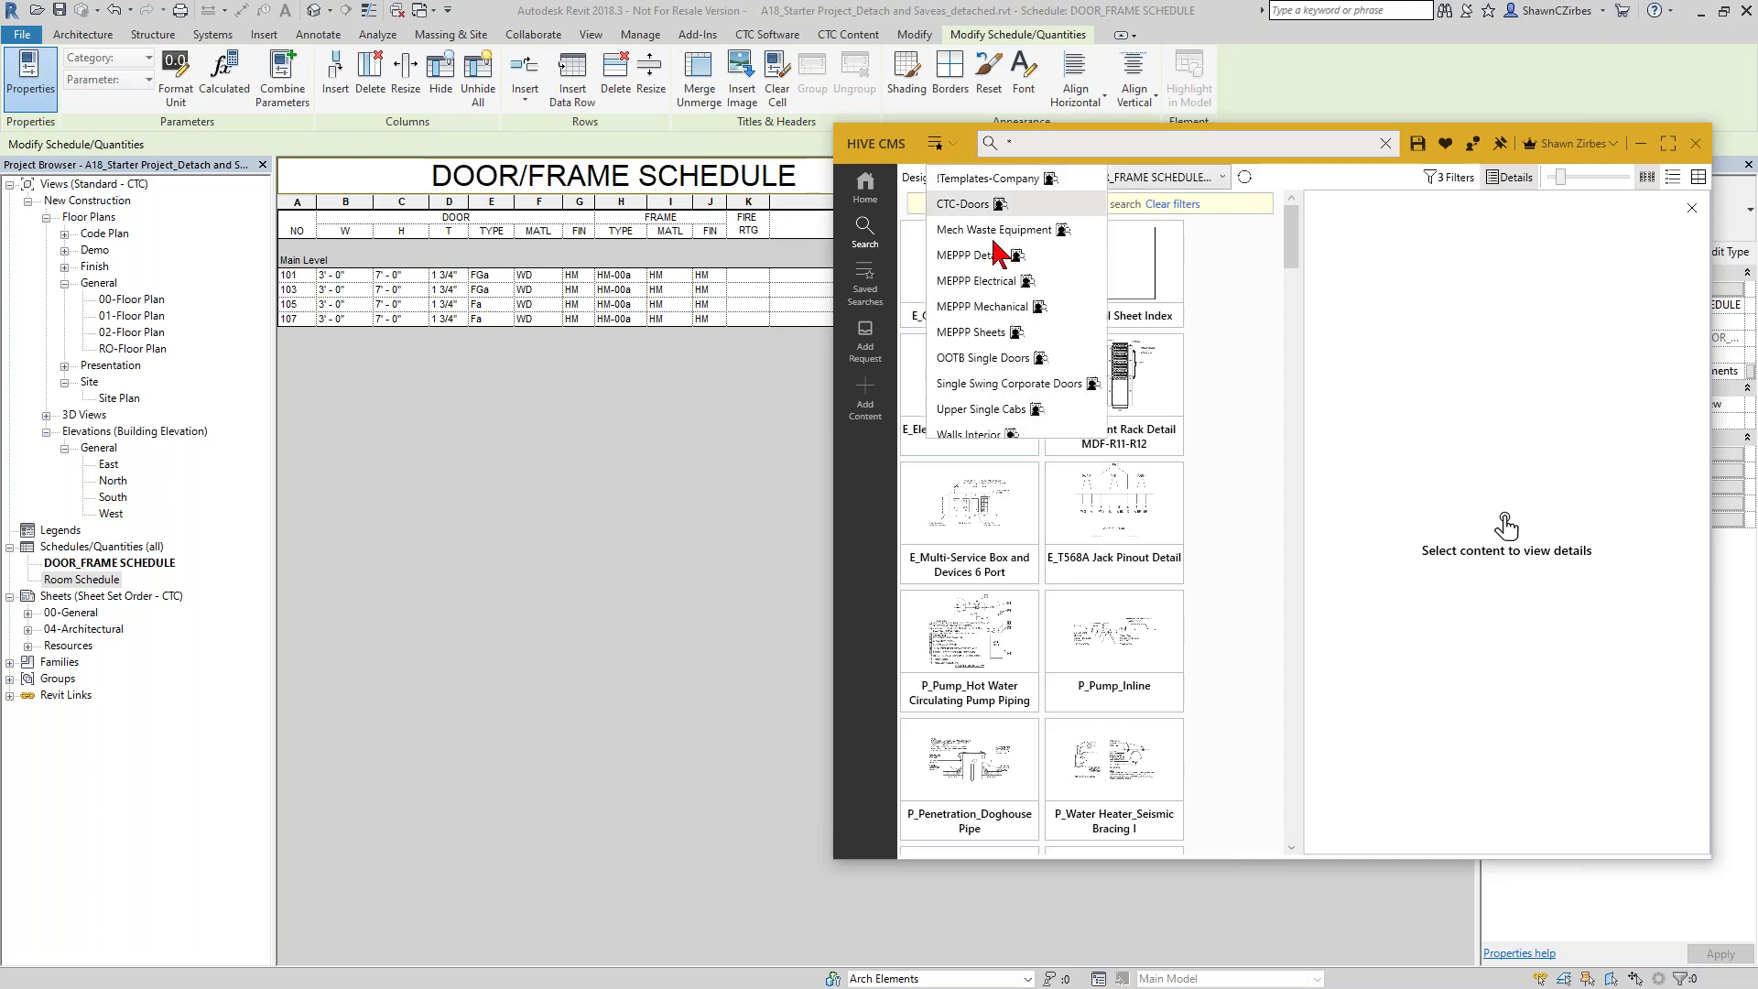
click(1001, 359)
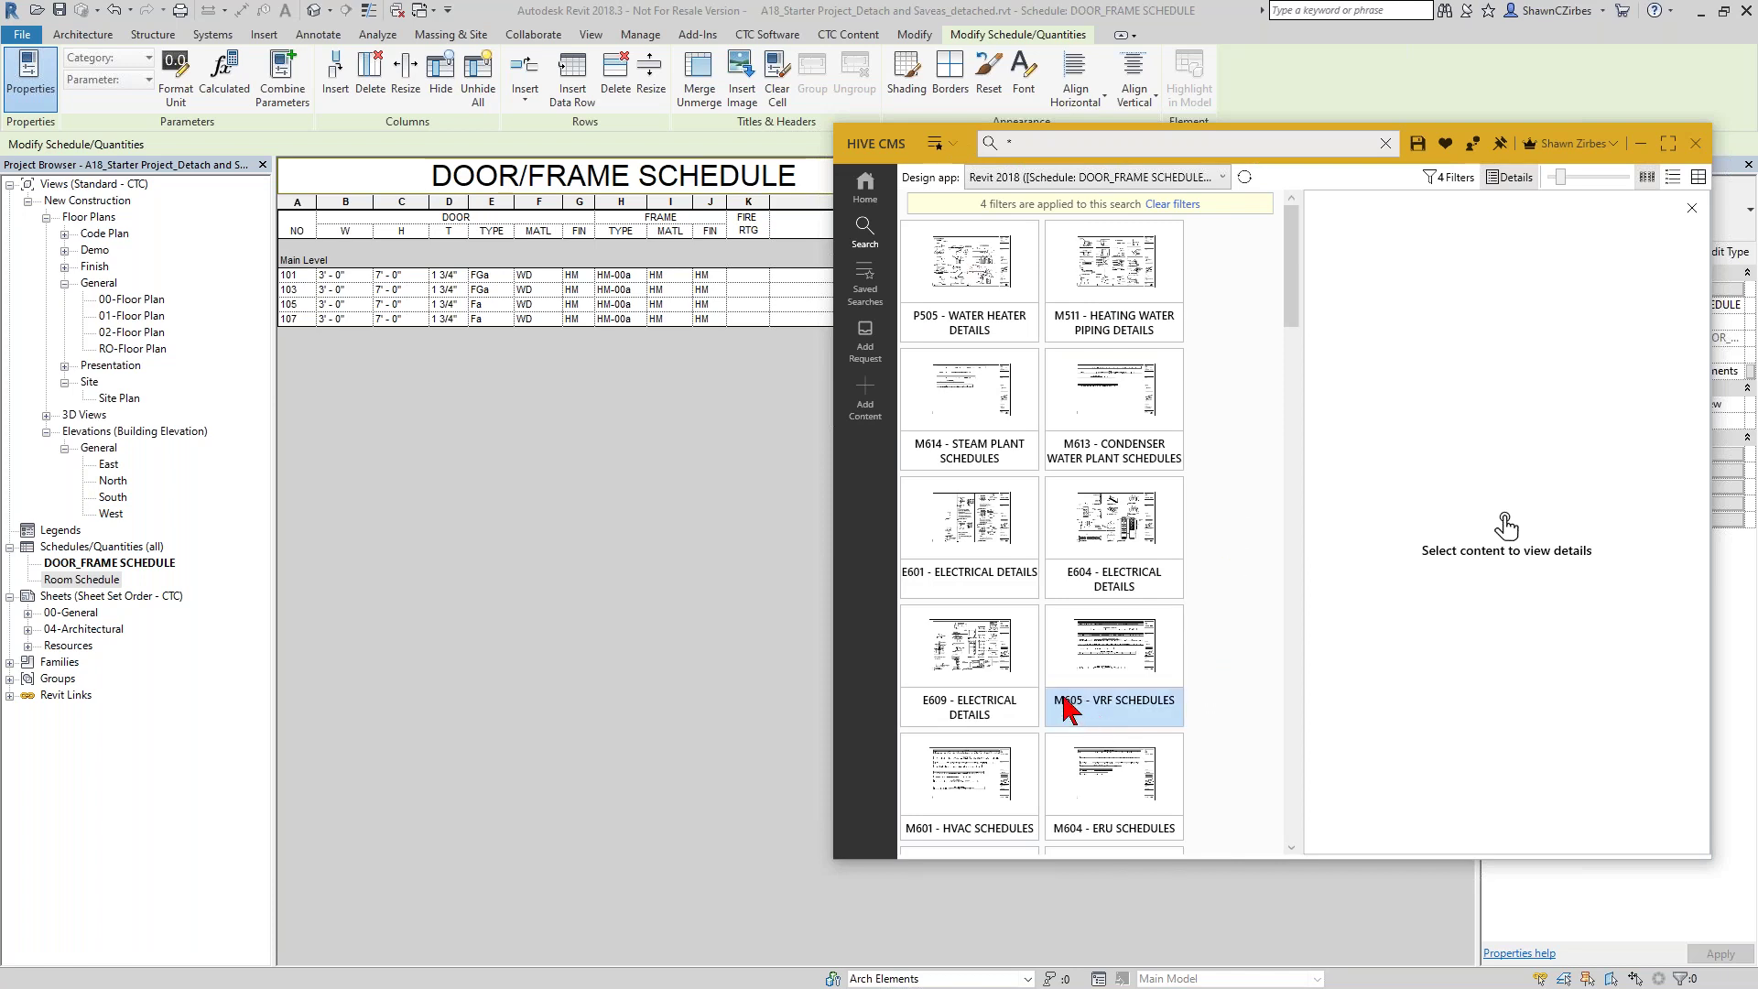
scroll(1055, 652, down, 1)
scroll(1057, 655, down, 2)
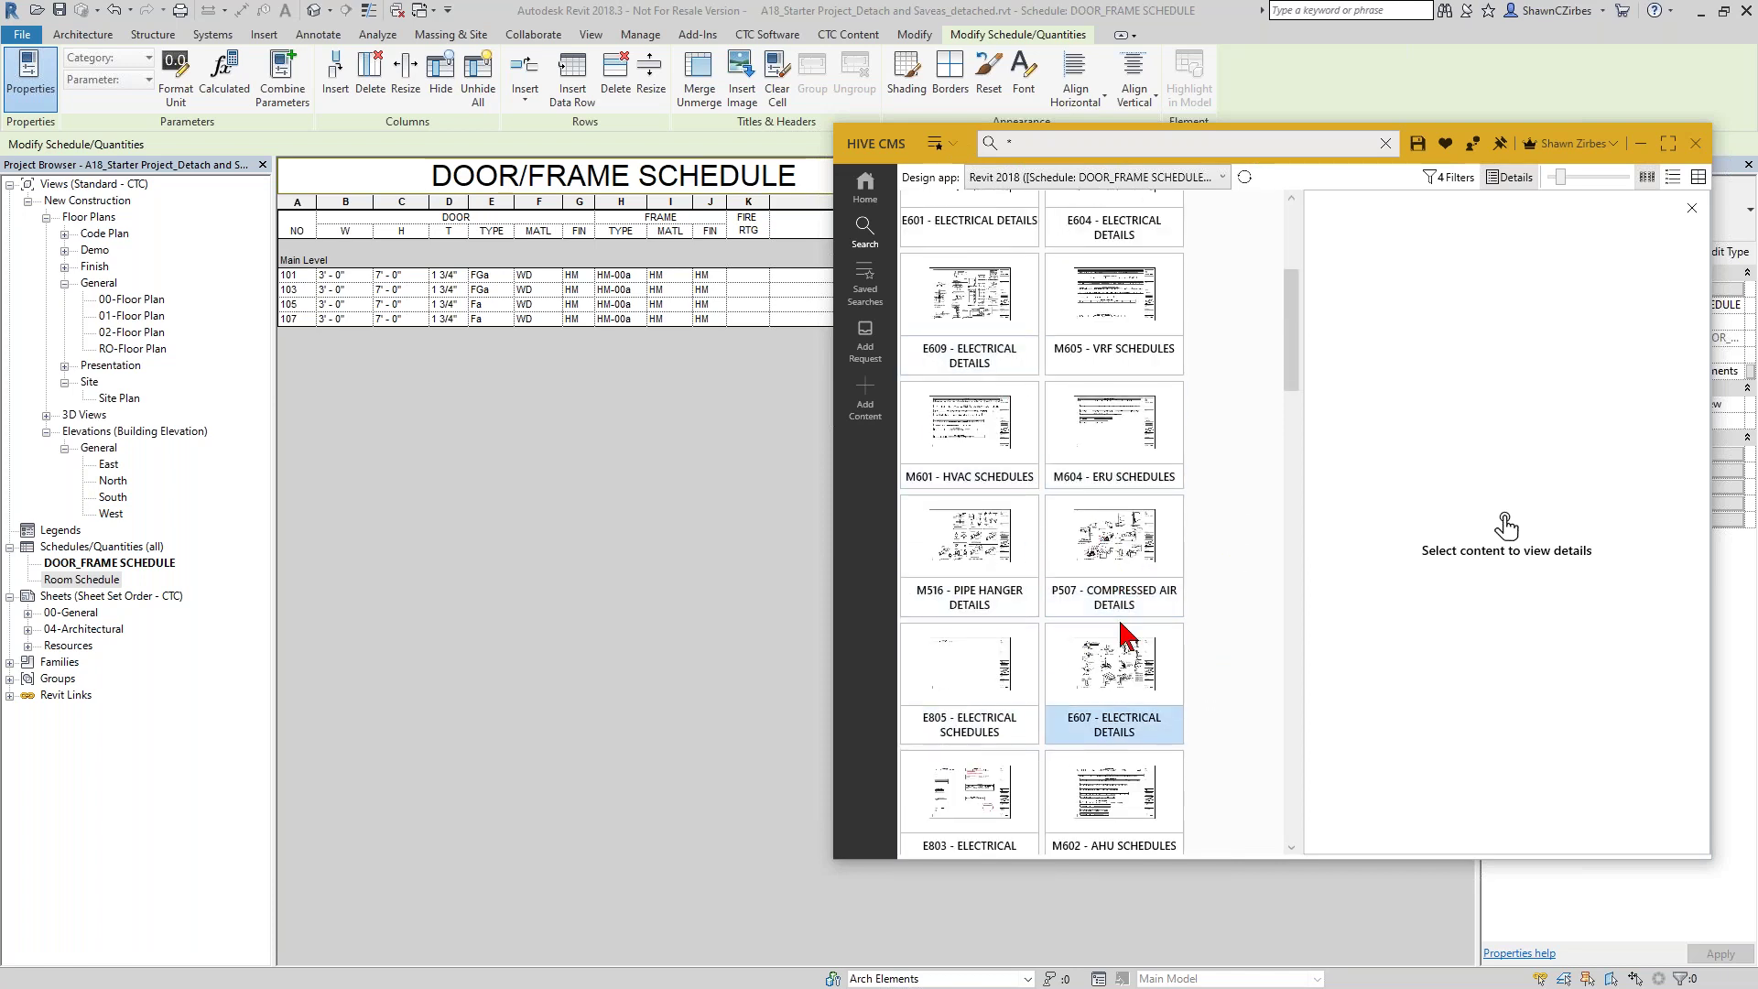
scroll(1132, 634, up, 3)
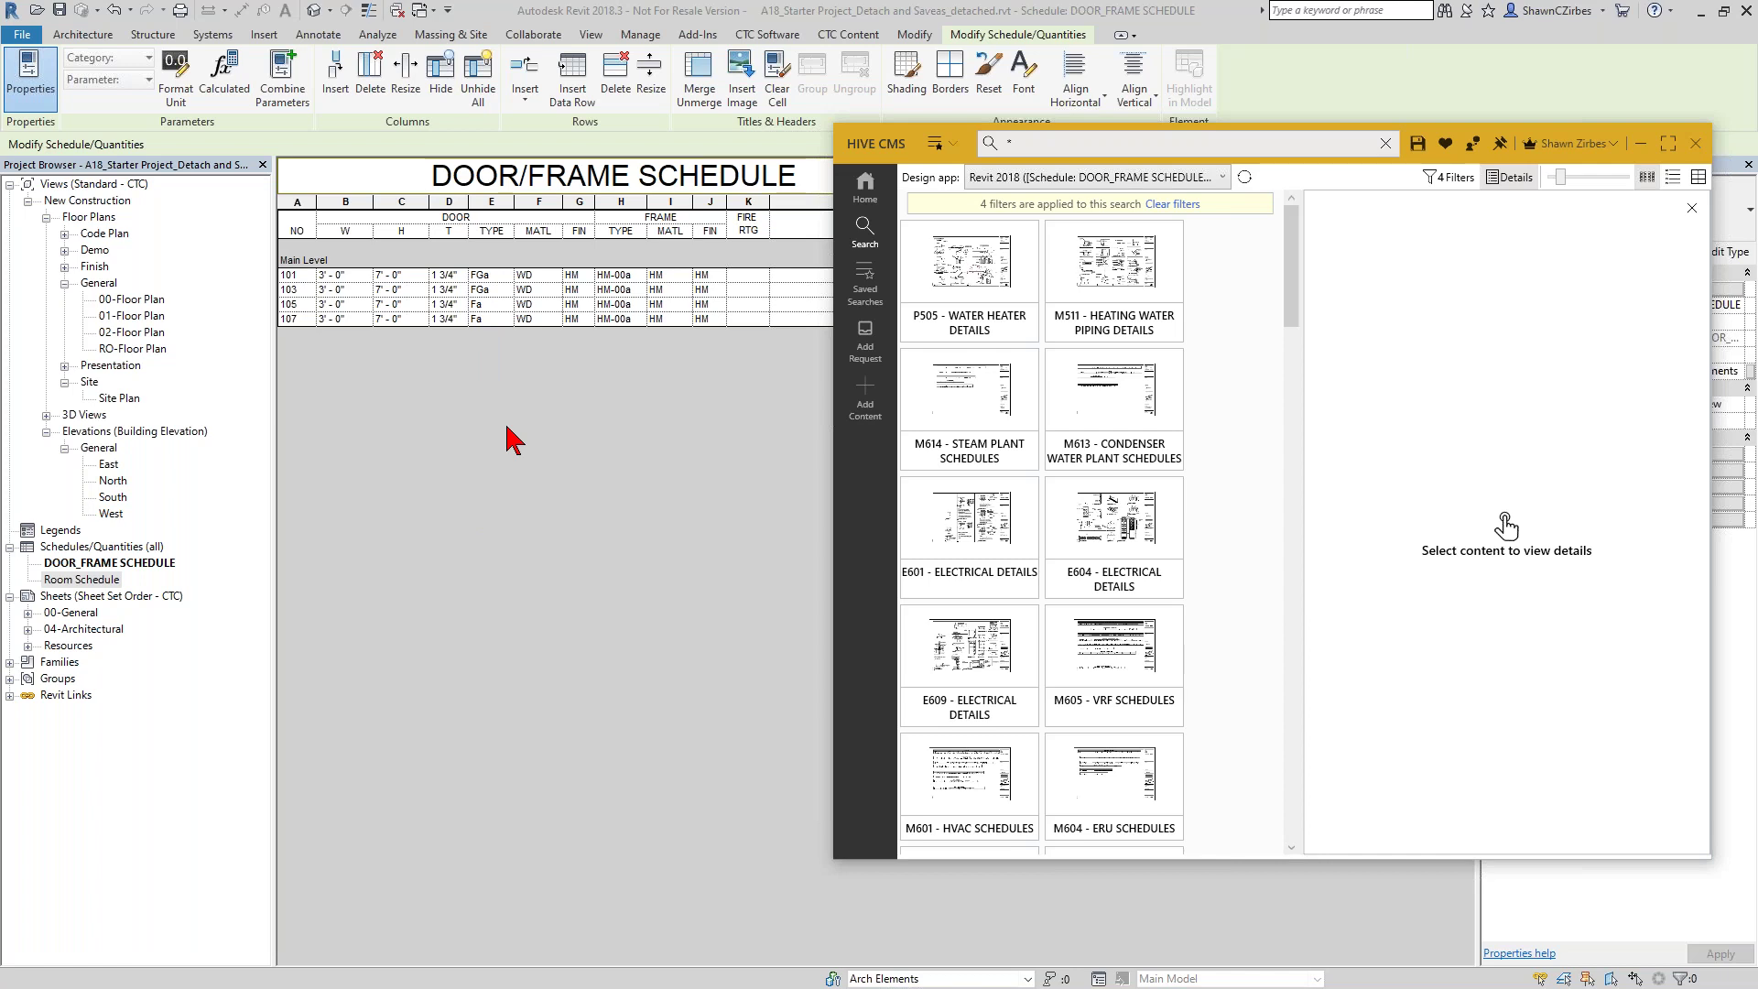
- Open the 01-Floor Plan view, then hide the details pane and show HIVE's search filters
click(767, 36)
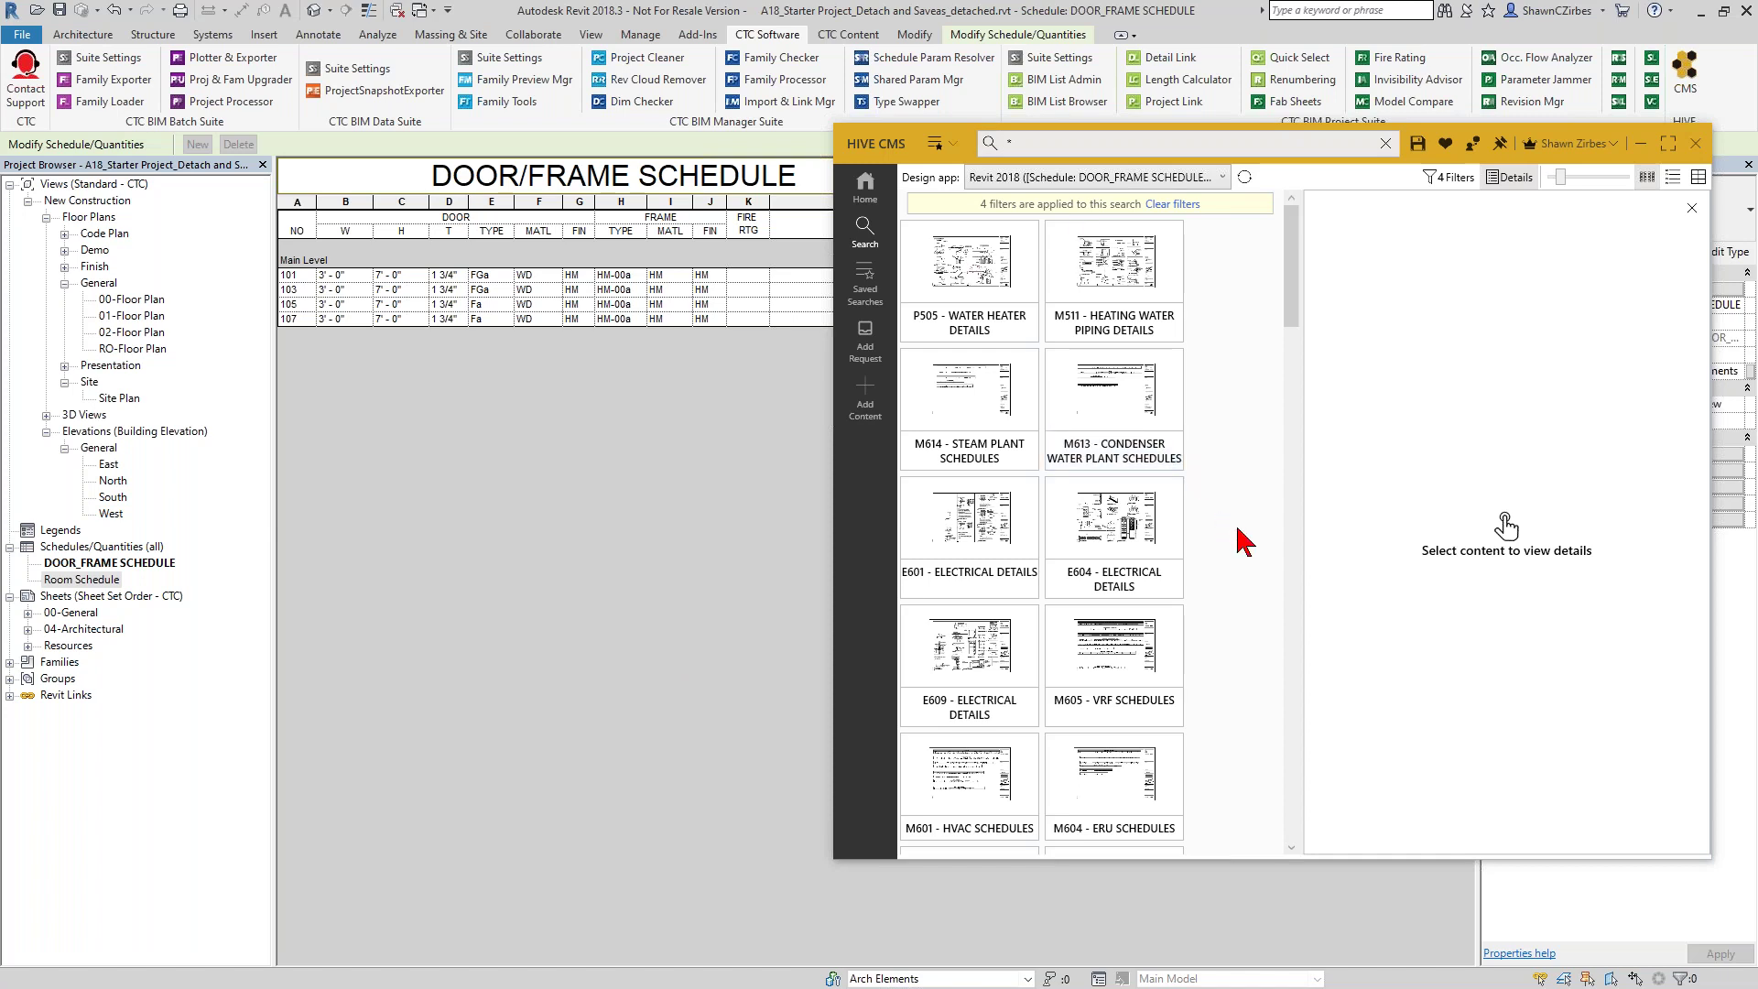
double_click(133, 316)
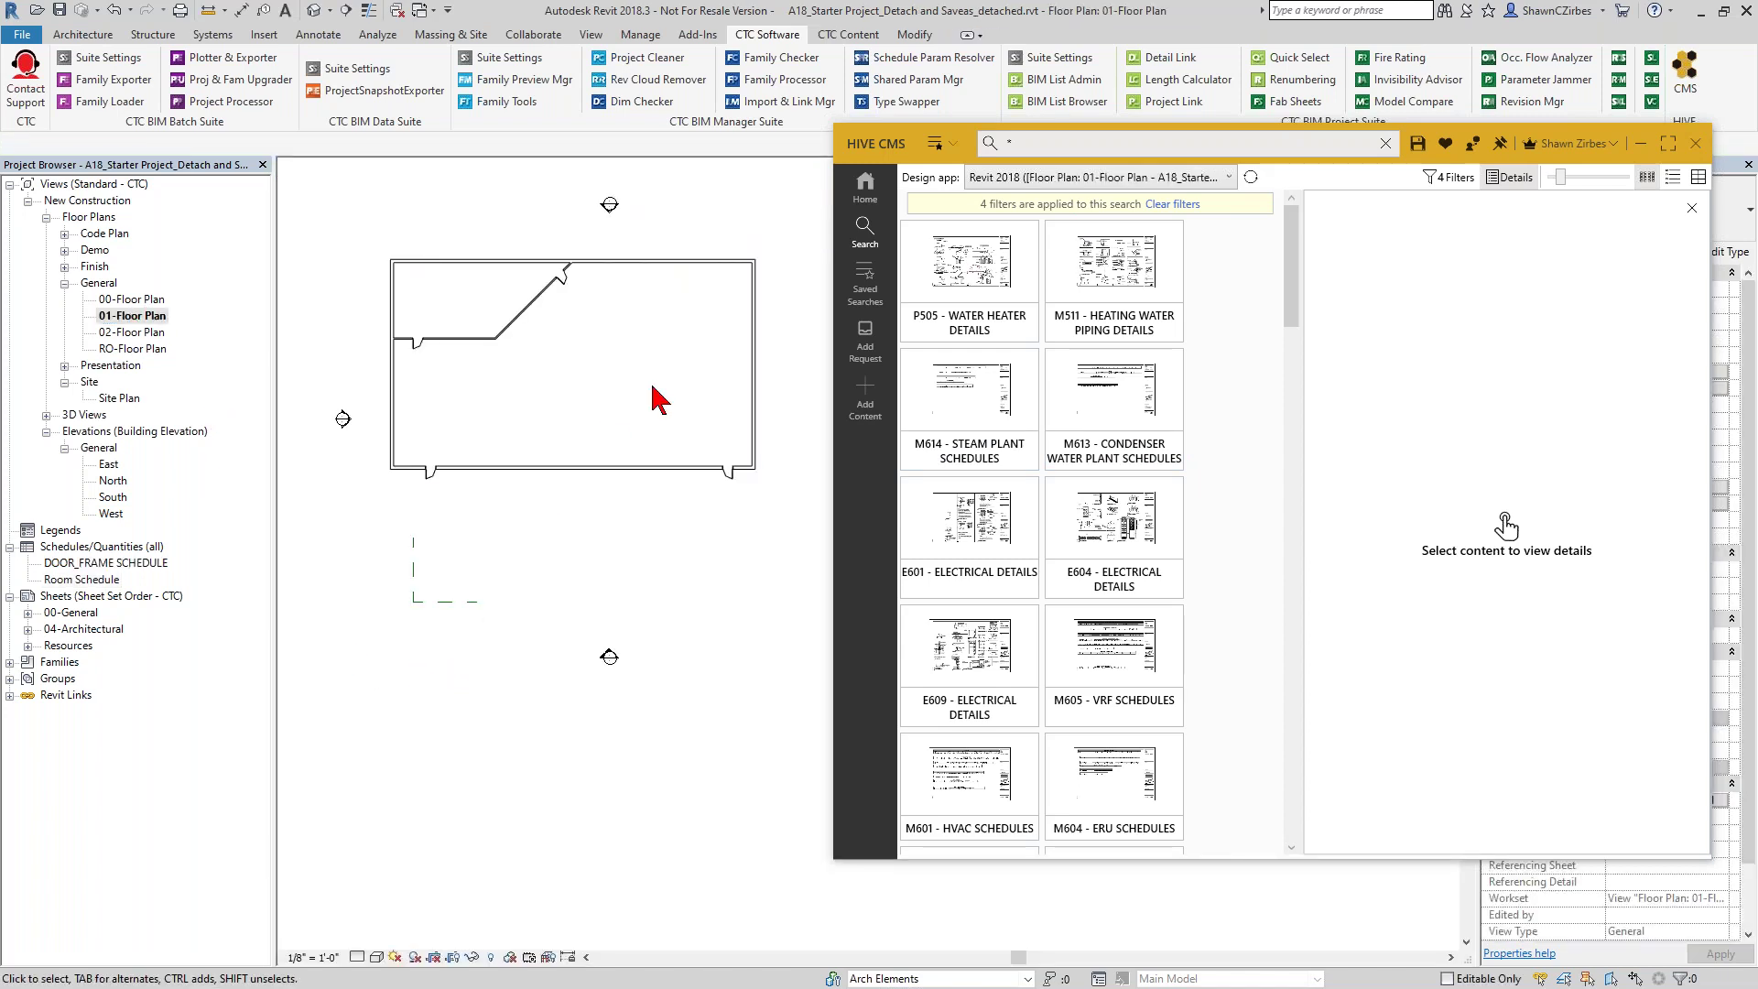
click(1018, 146)
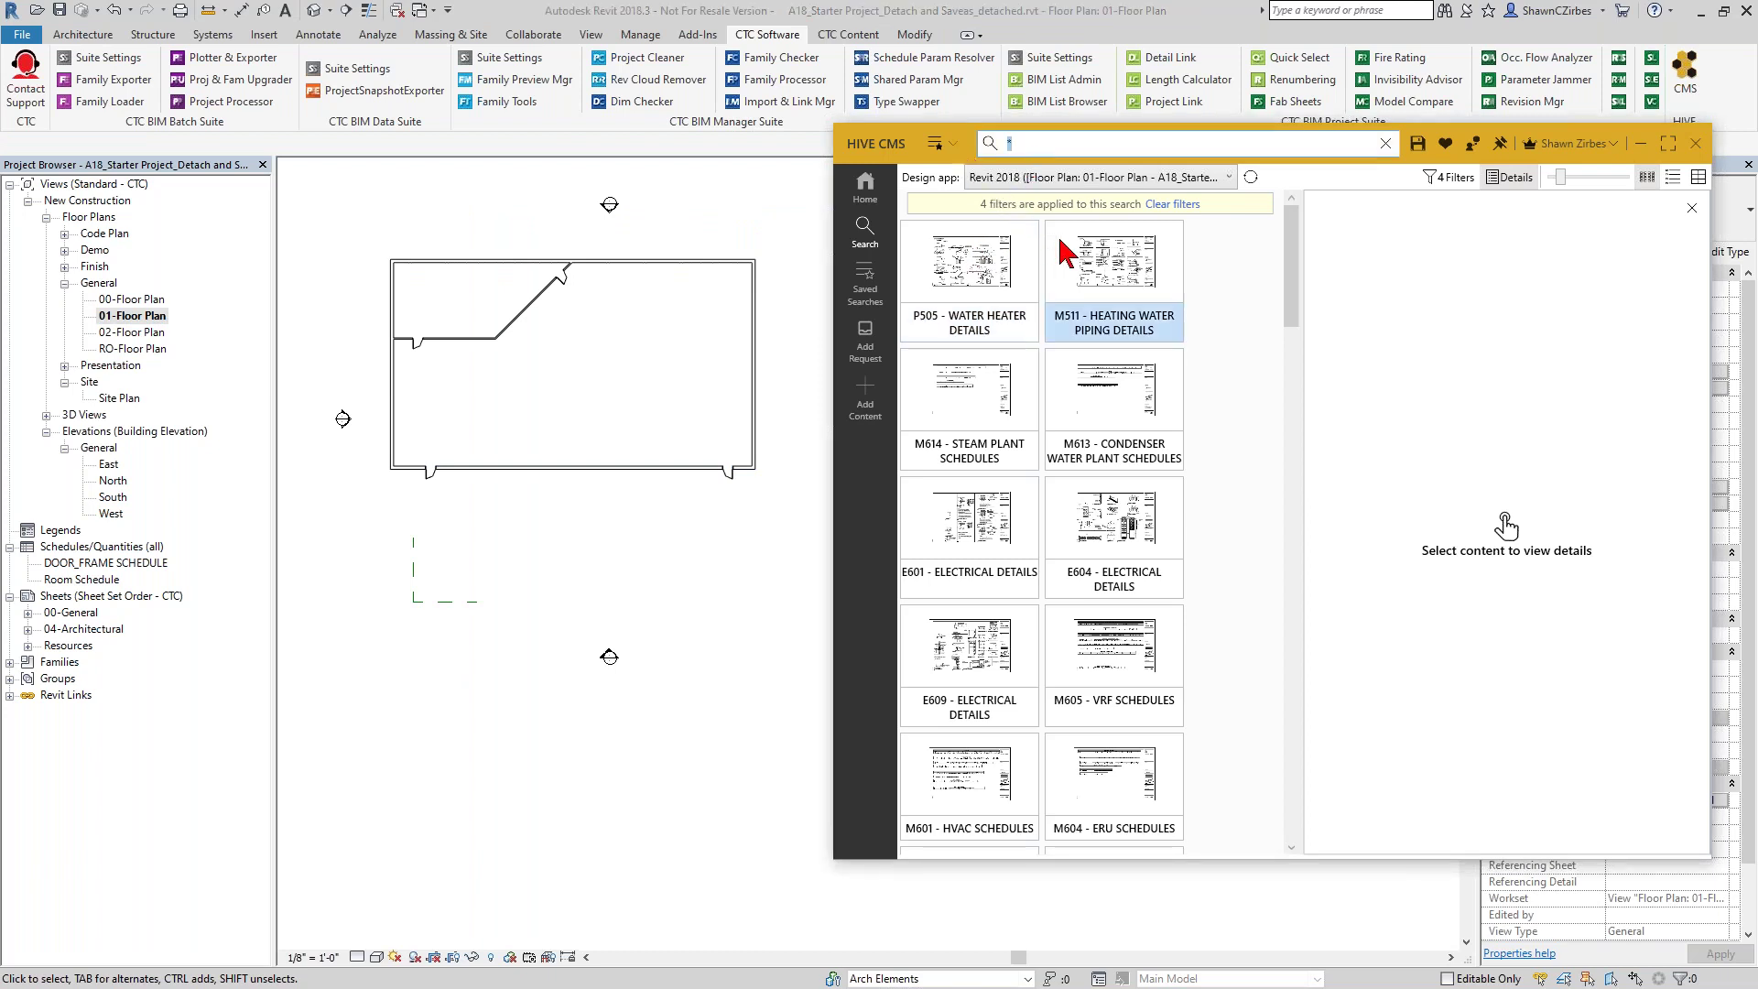
click(1498, 177)
click(1468, 180)
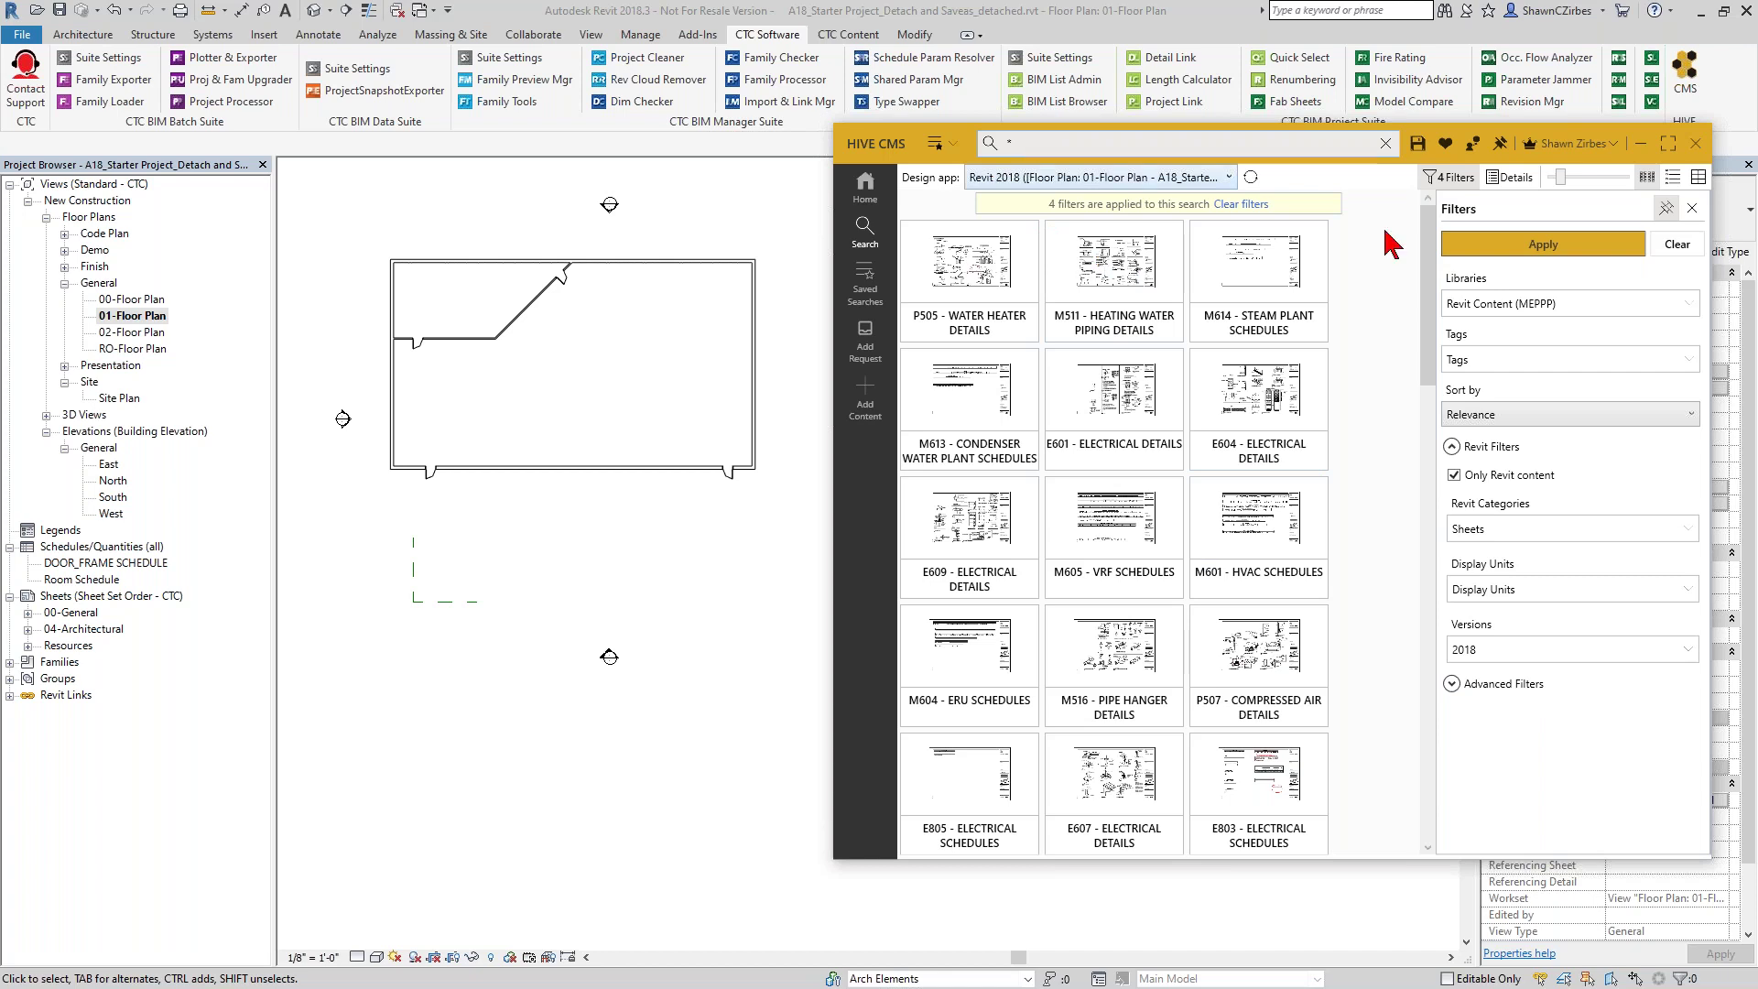
- Clear the extra filters and search all libraries for 'titus'
click(1676, 244)
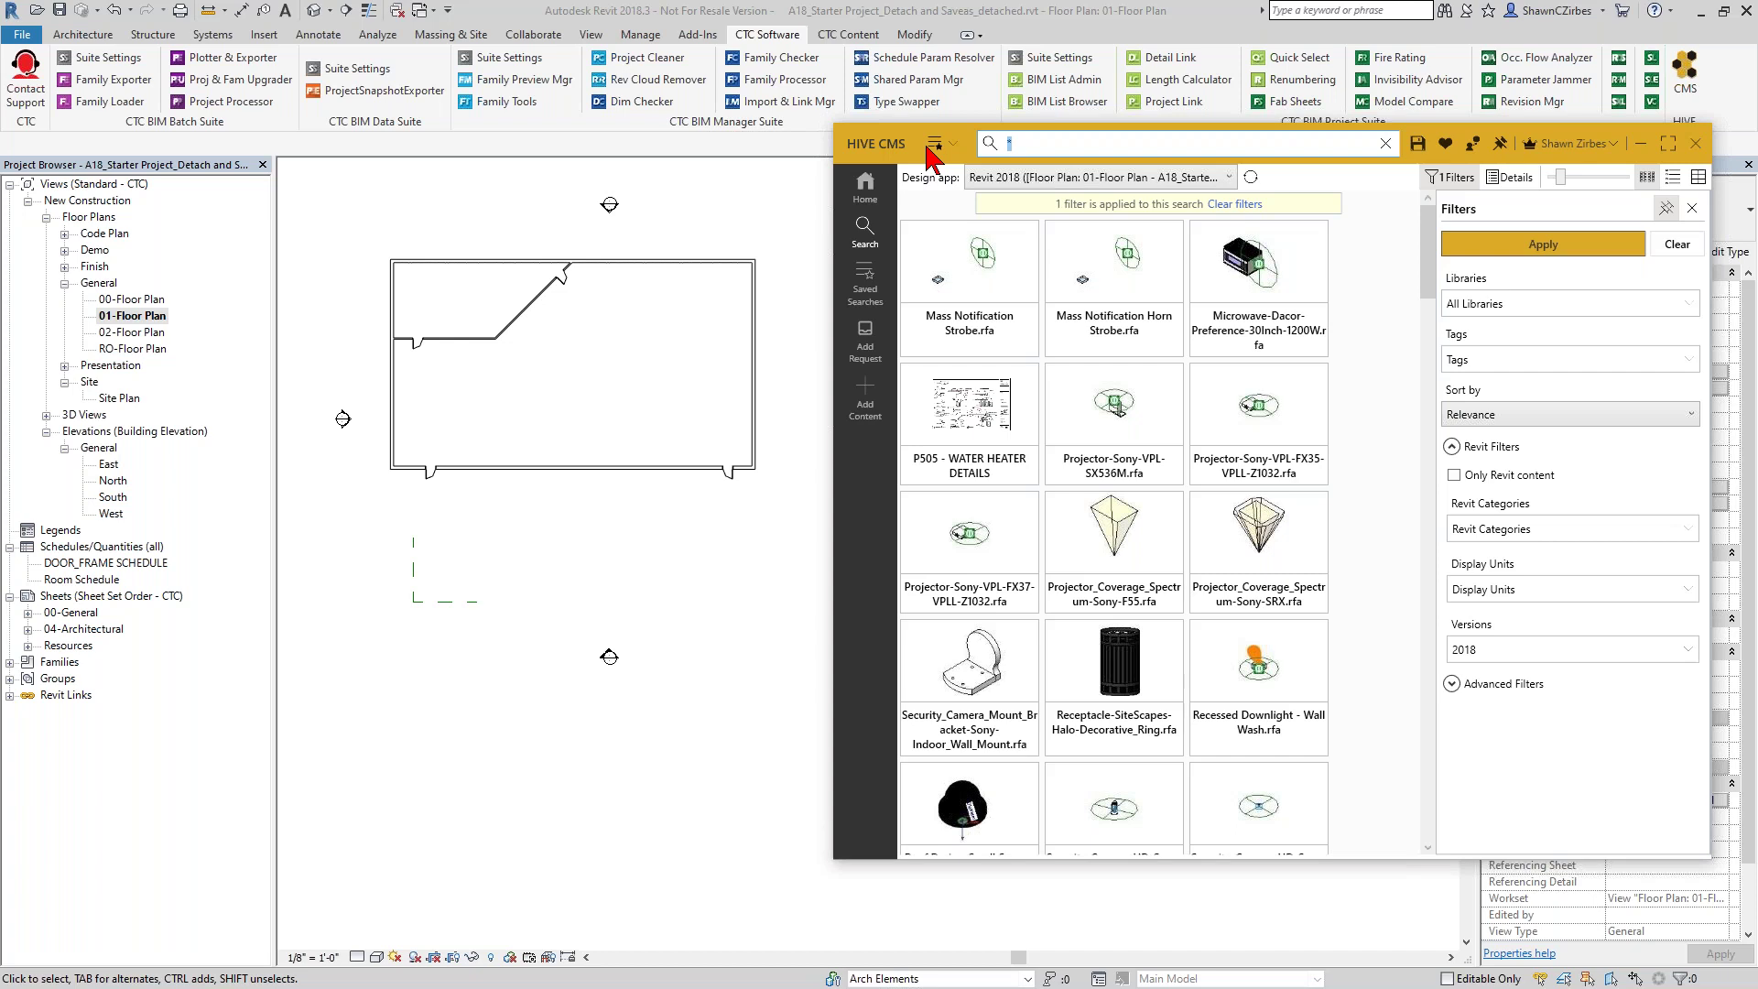
text(titus)
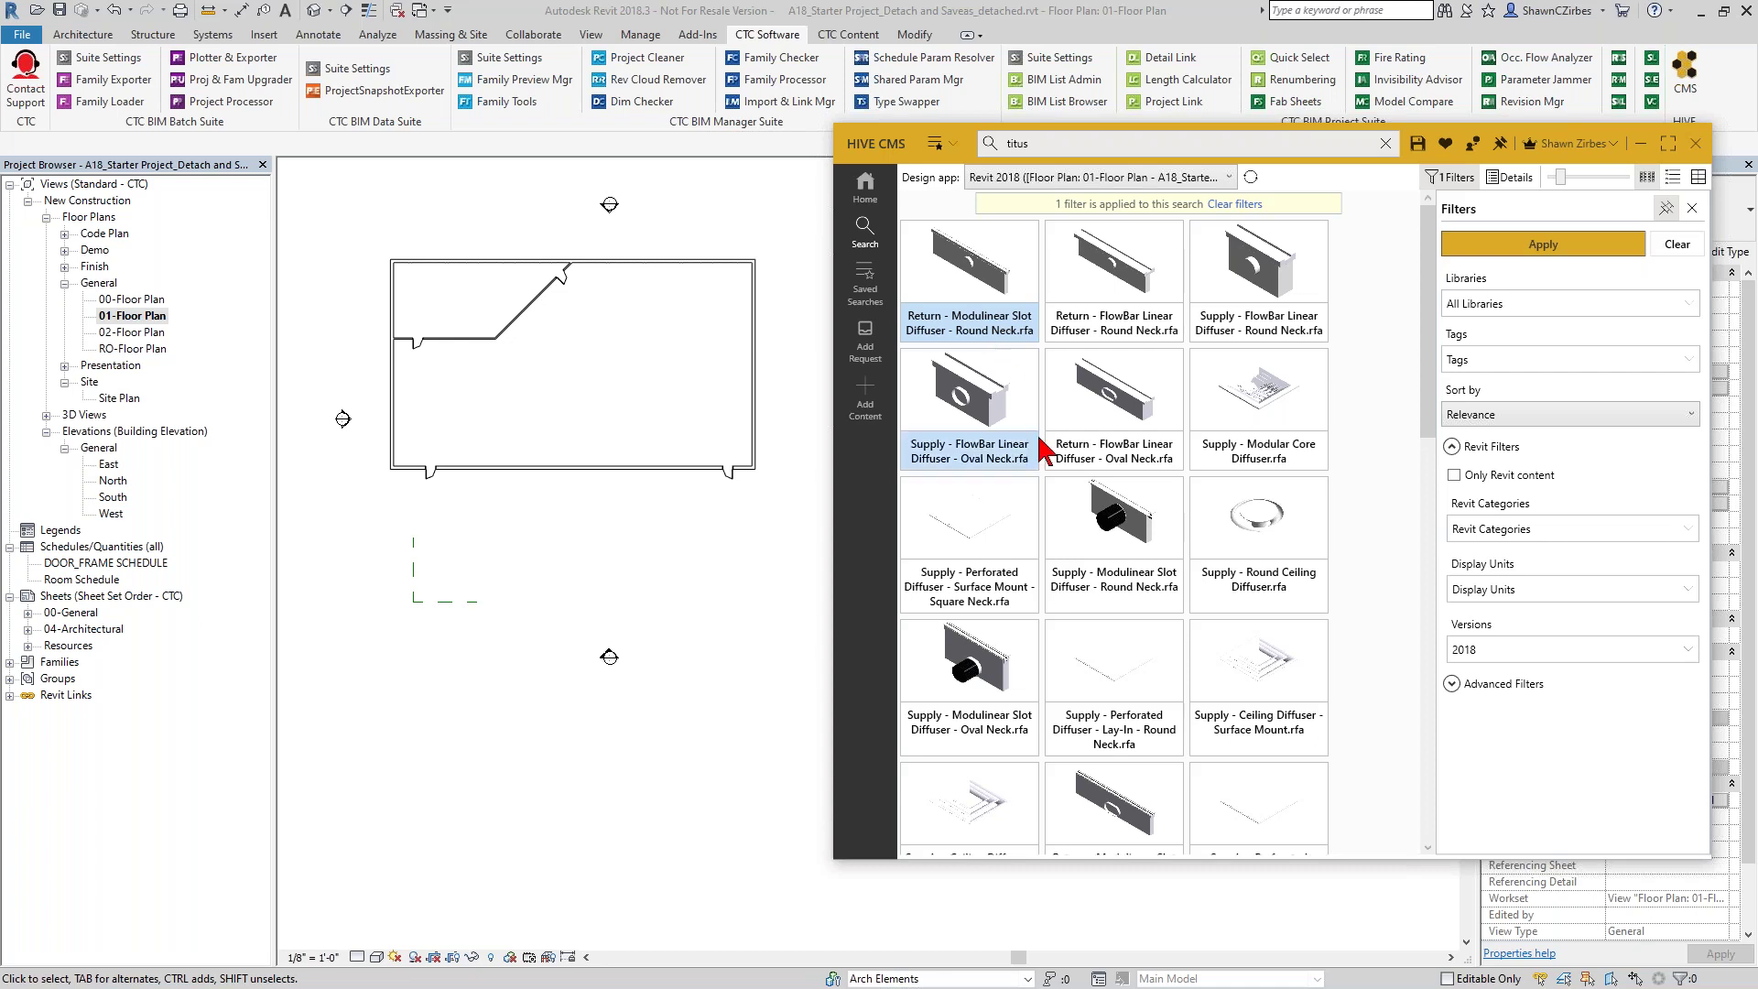
- Browse the Titus diffuser results: the Modular Core, perforated square neck and Lay-In diffusers
click(1282, 441)
ctrl+click(1280, 494)
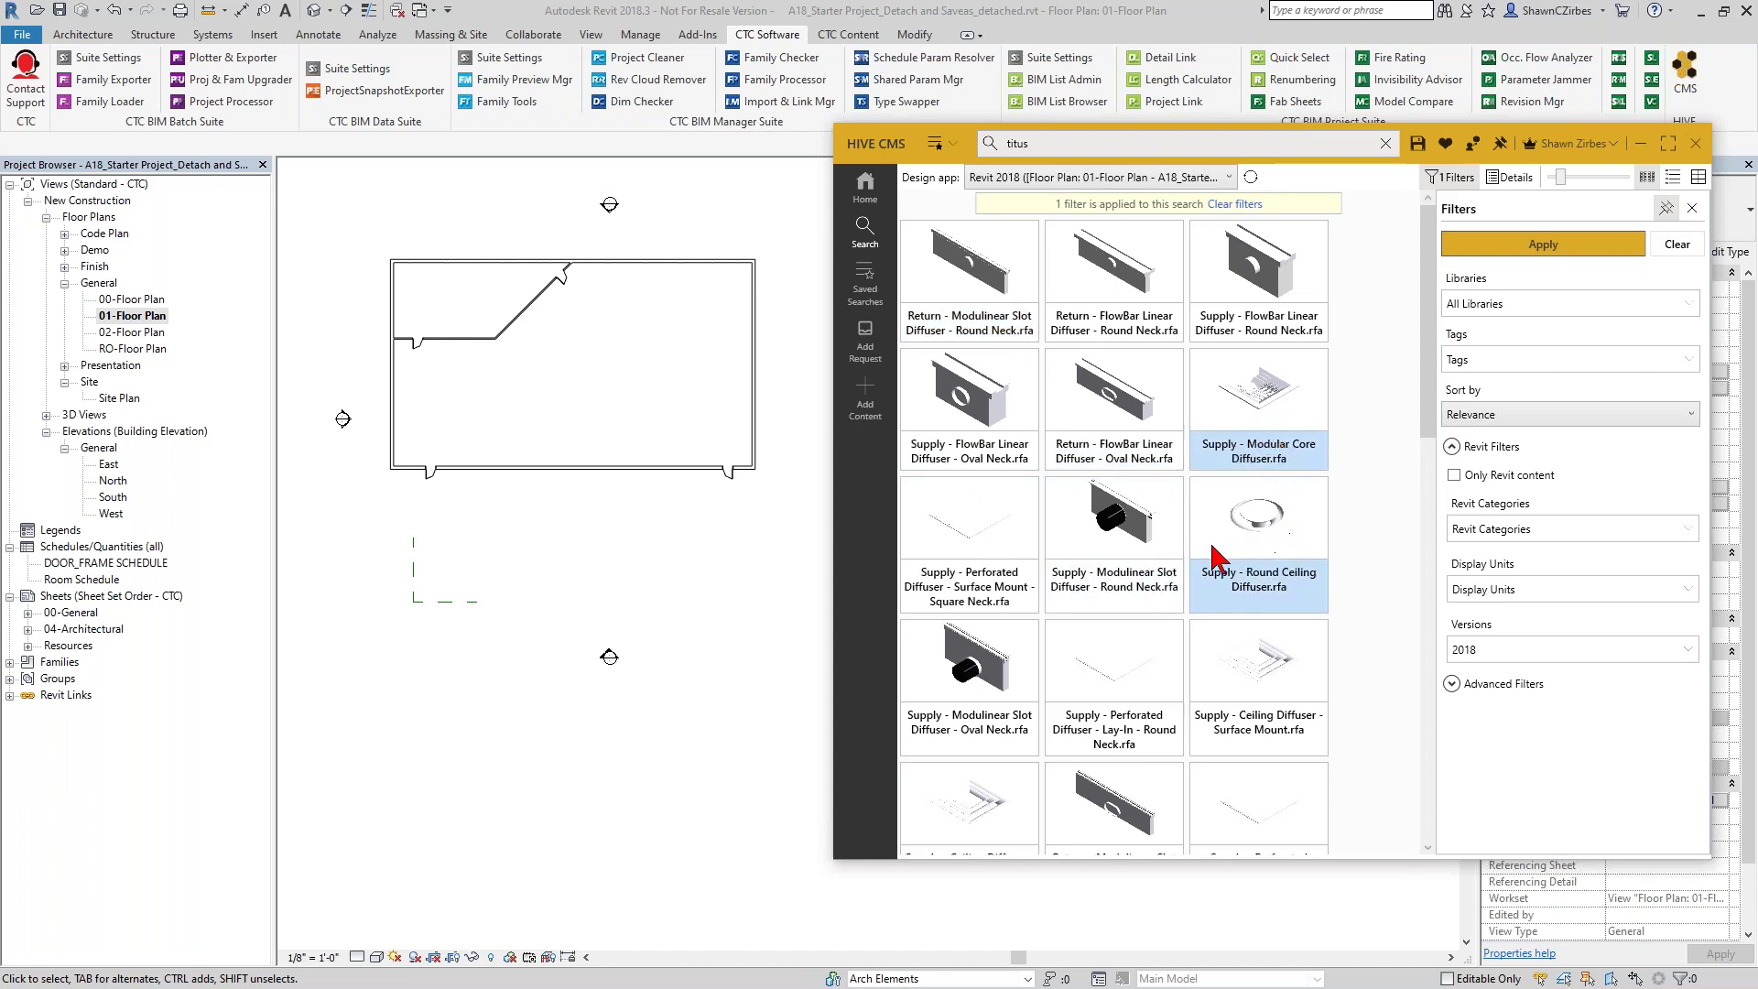
click(970, 590)
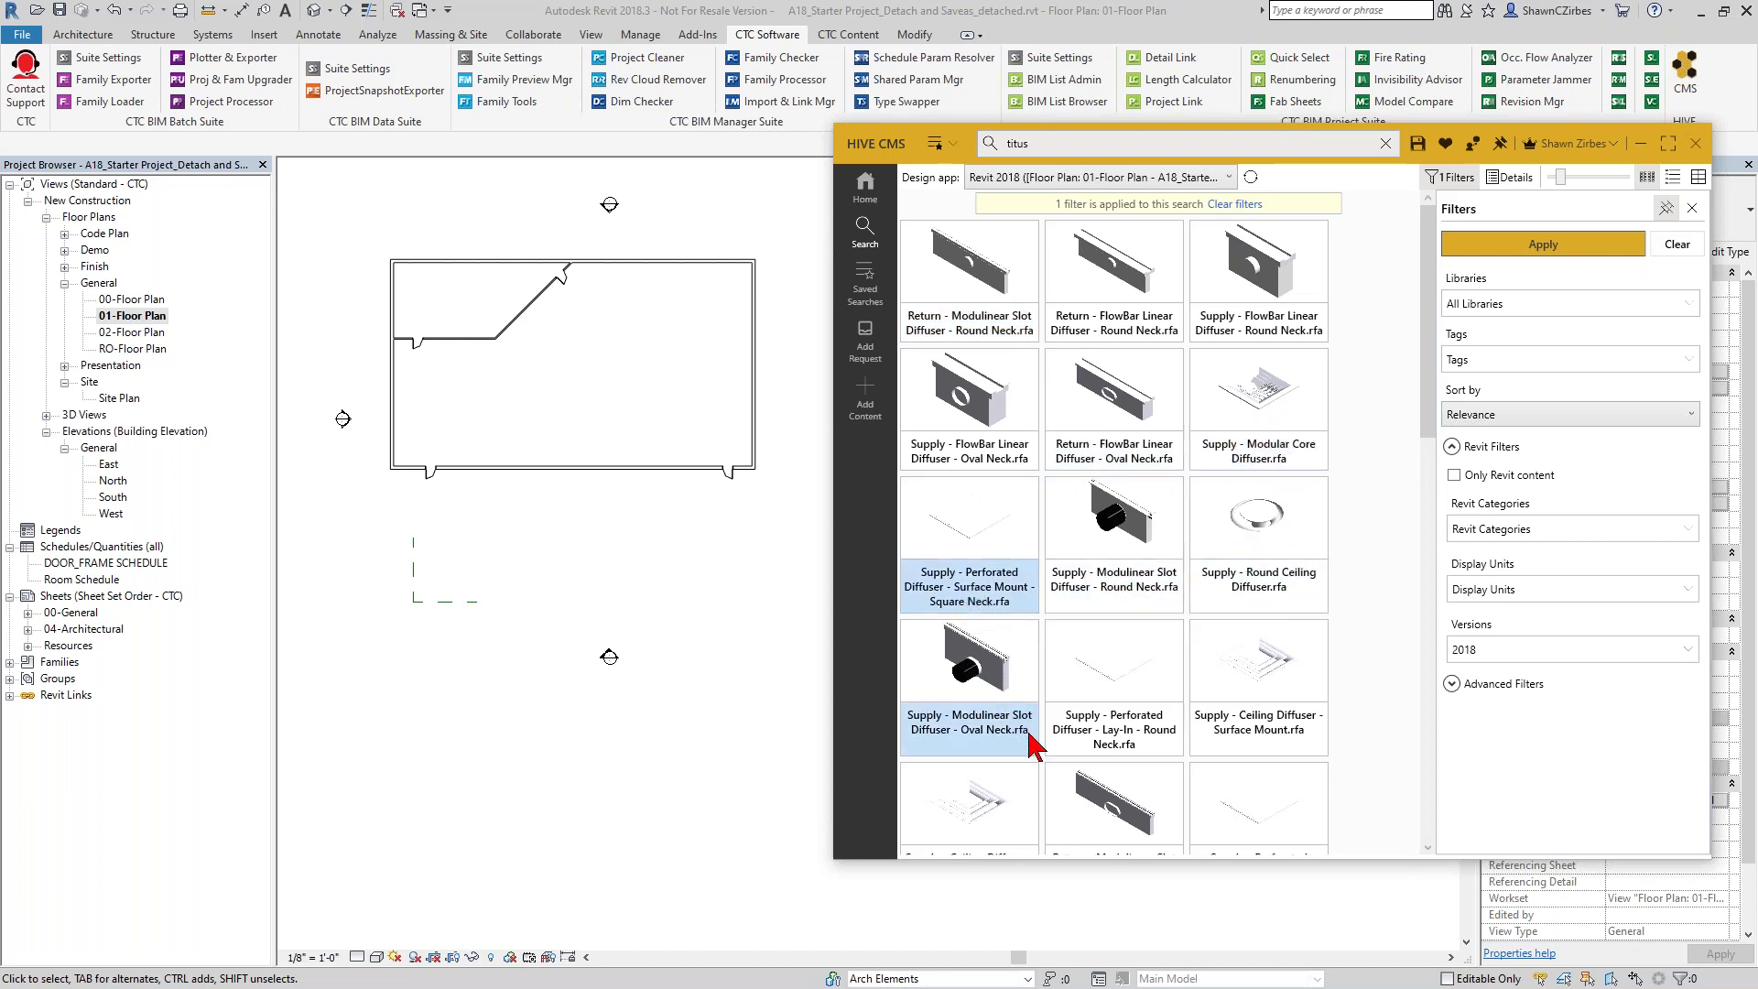
scroll(1026, 741, down, 3)
click(1003, 688)
scroll(1044, 714, down, 9)
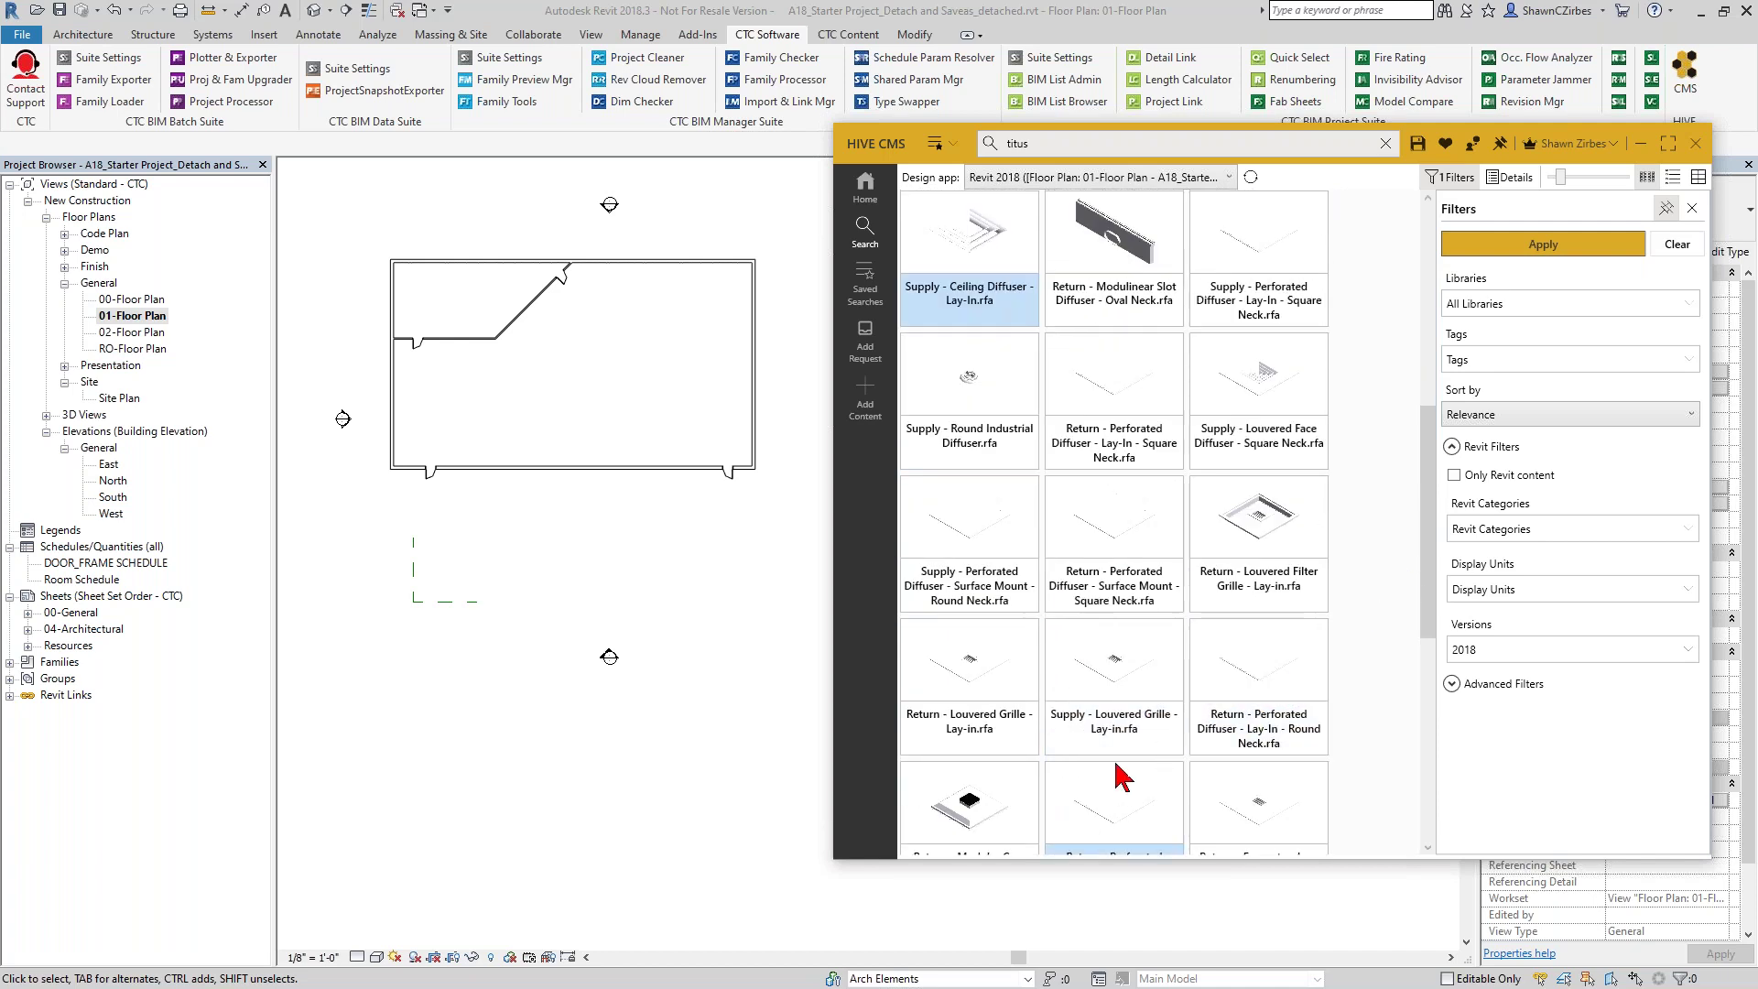
scroll(1309, 678, down, 10)
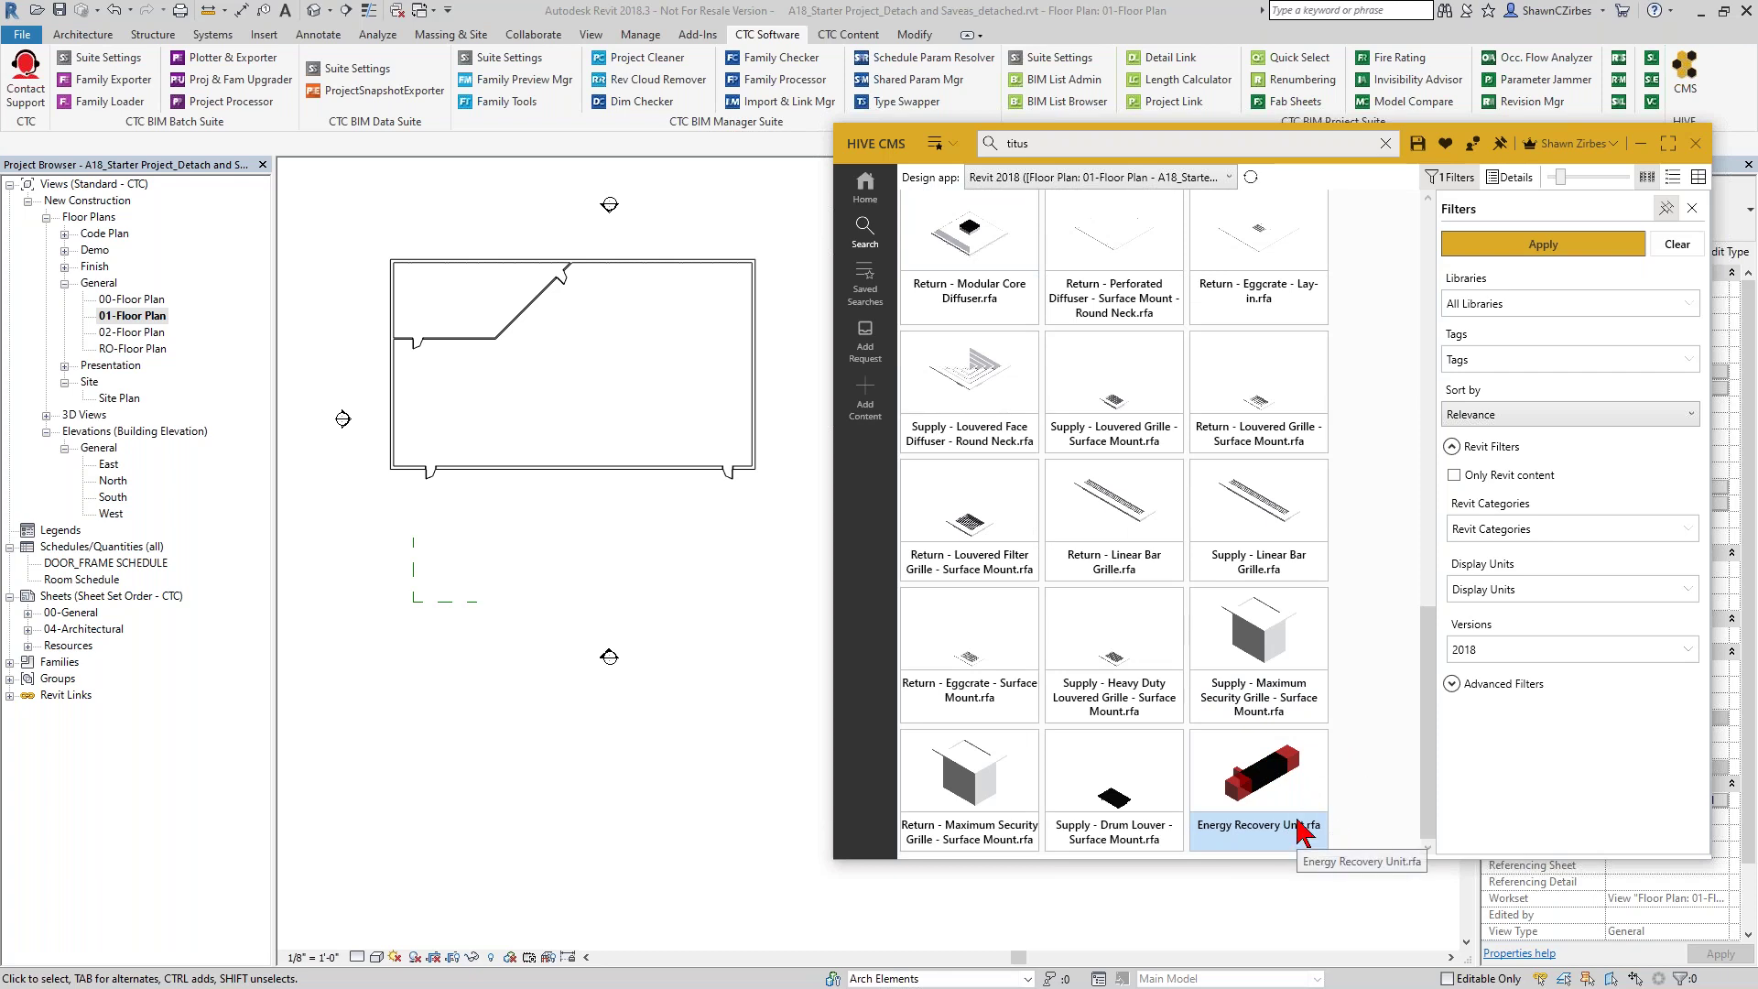
scroll(1224, 549, up, 10)
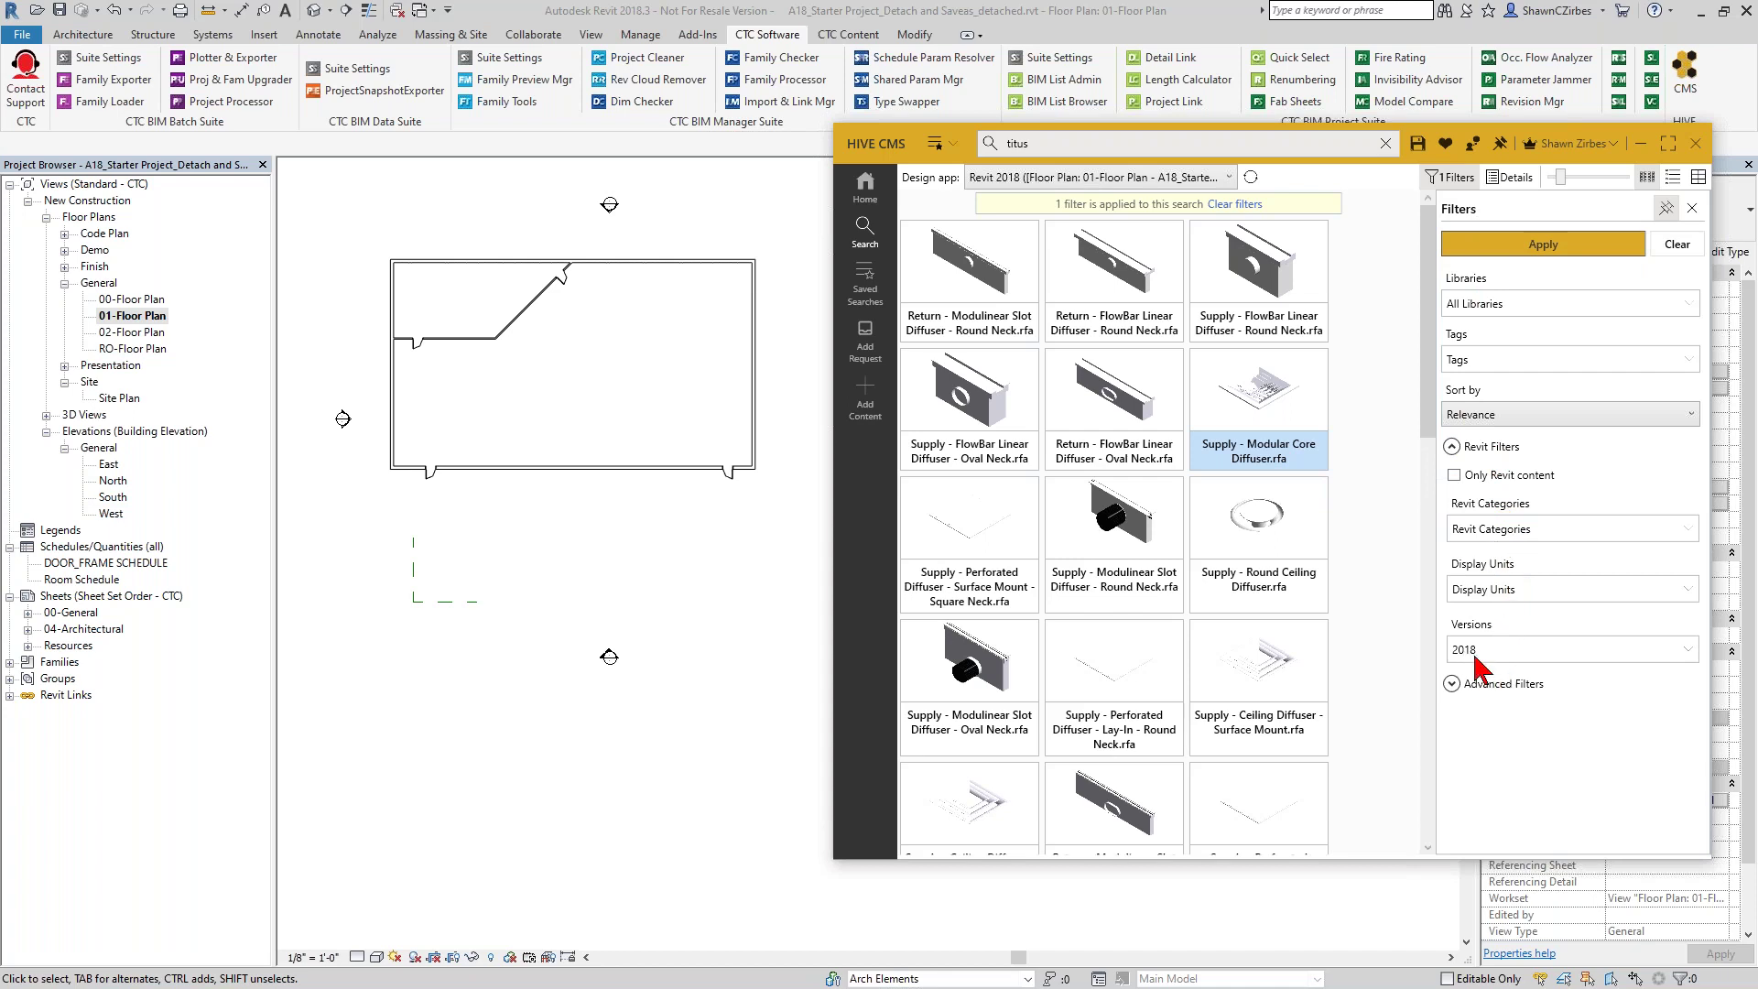
- Show the Supply - Modular Core Diffuser details in place of the Filters panel
click(1031, 147)
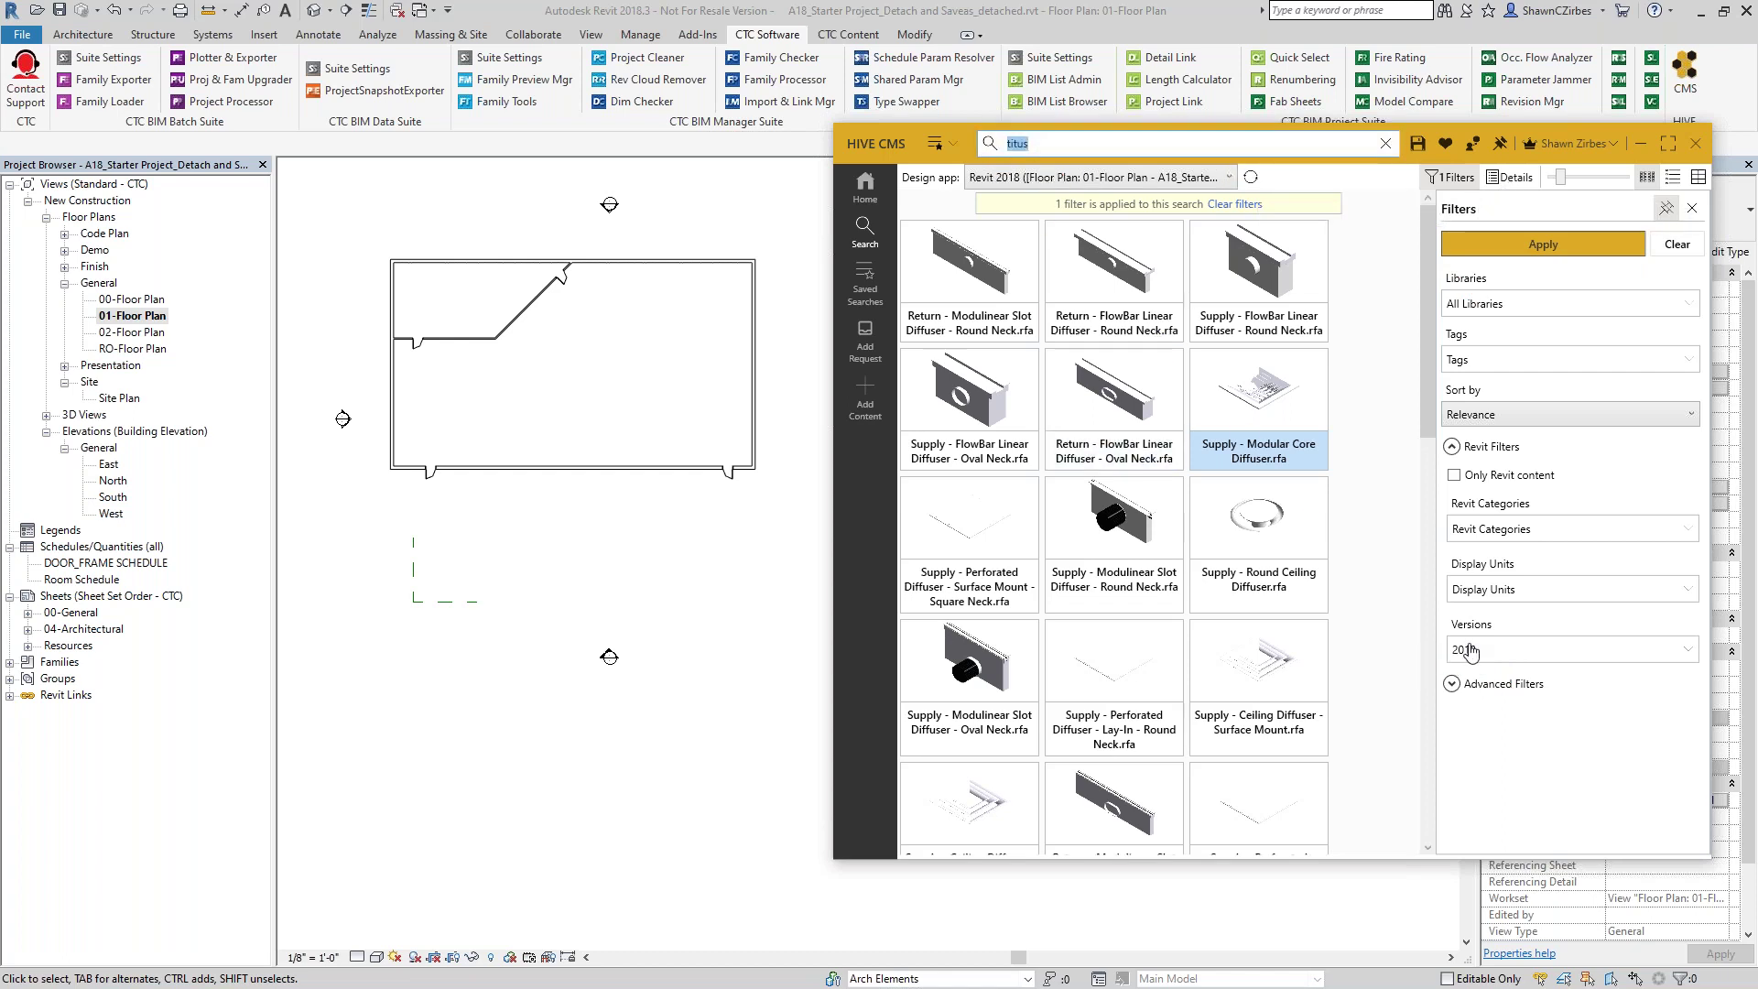
scroll(1172, 380, down, 10)
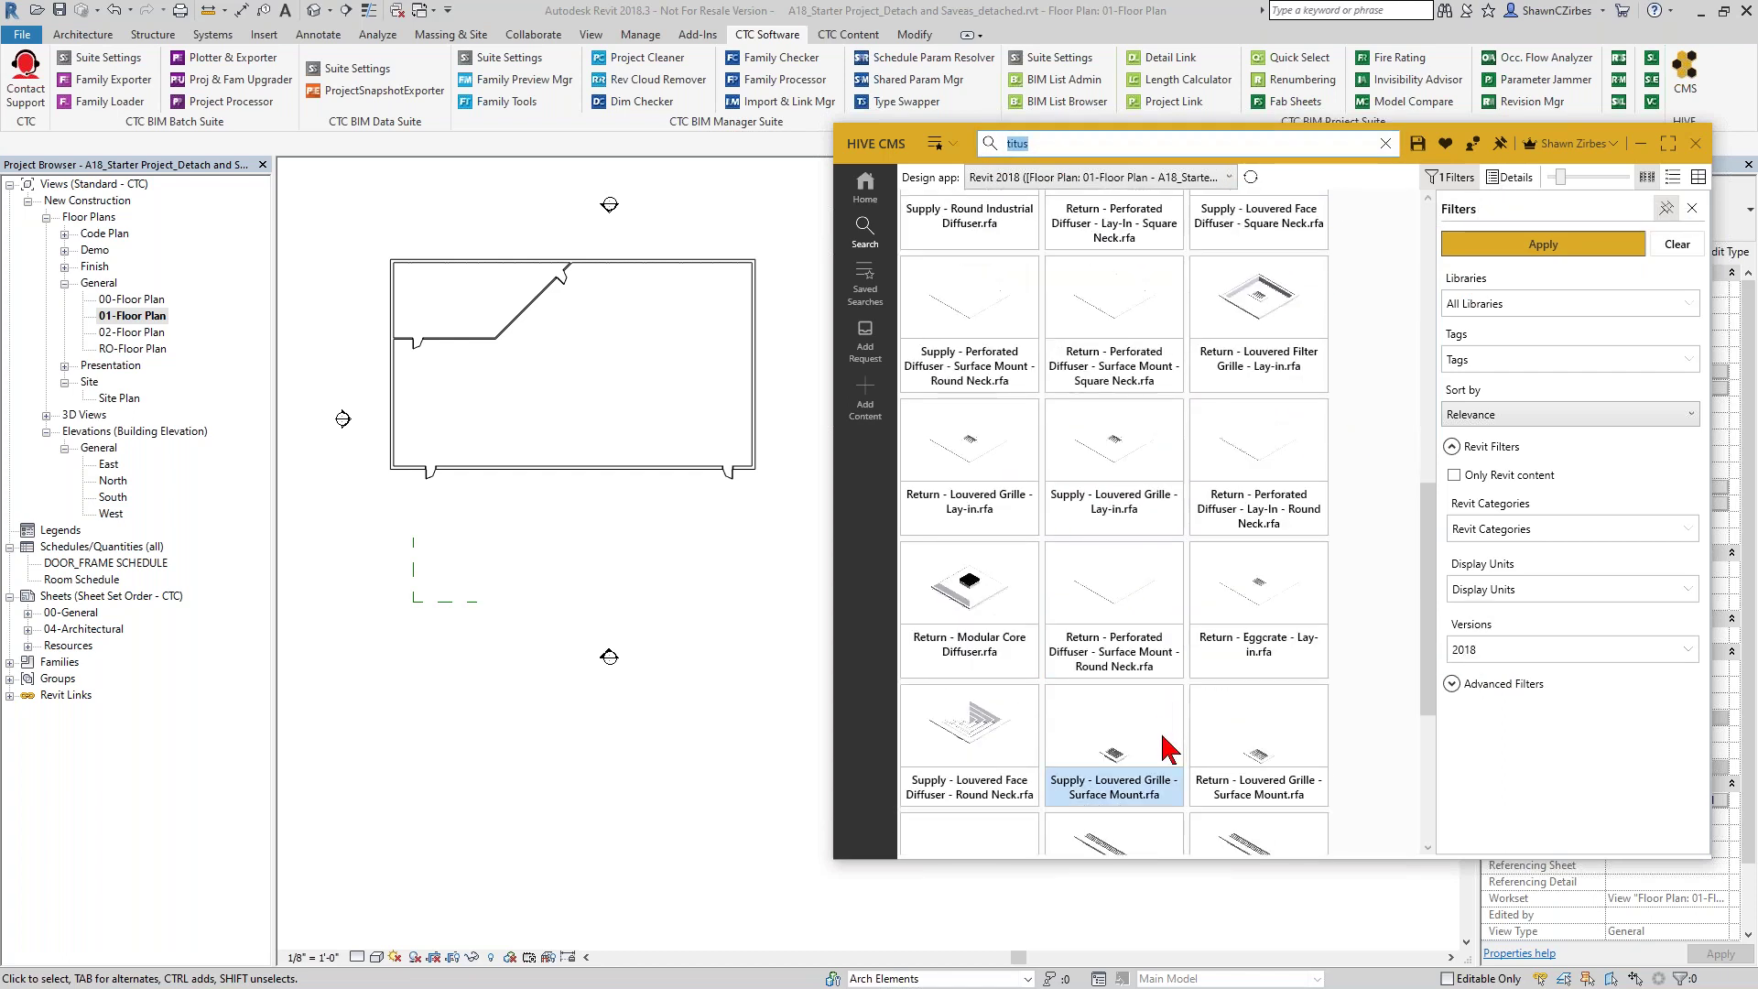
scroll(1165, 751, down, 3)
scroll(1237, 732, up, 8)
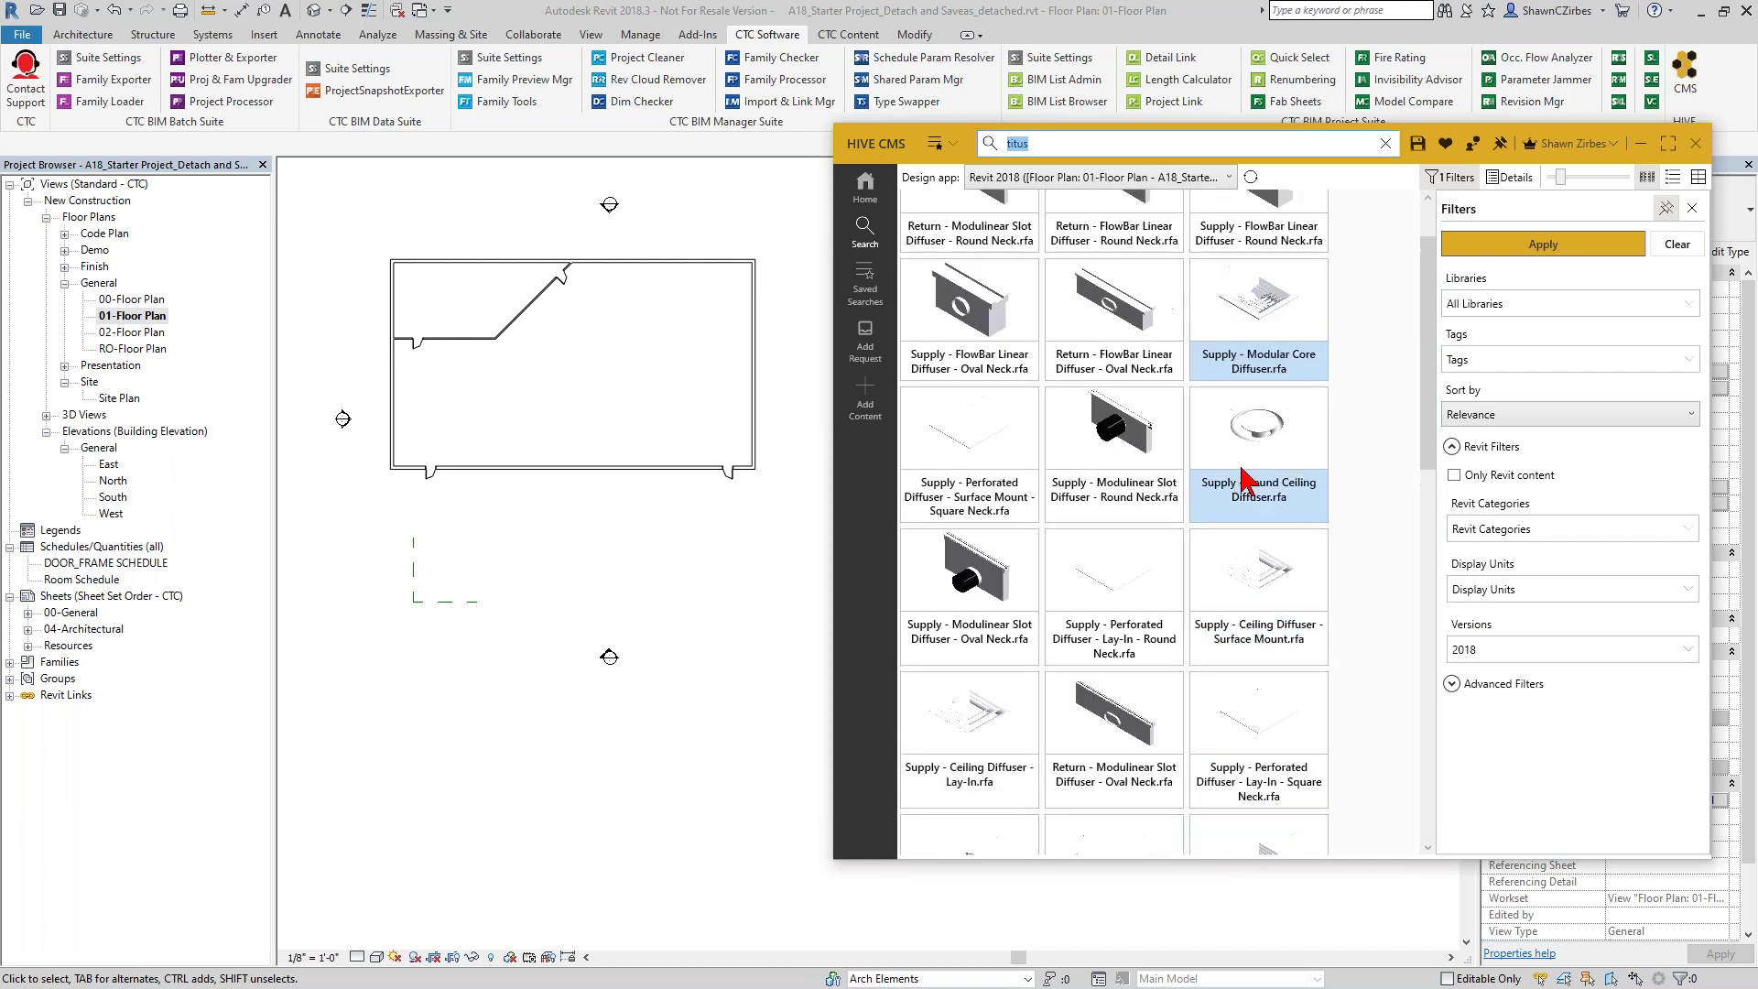
click(1511, 177)
click(1451, 176)
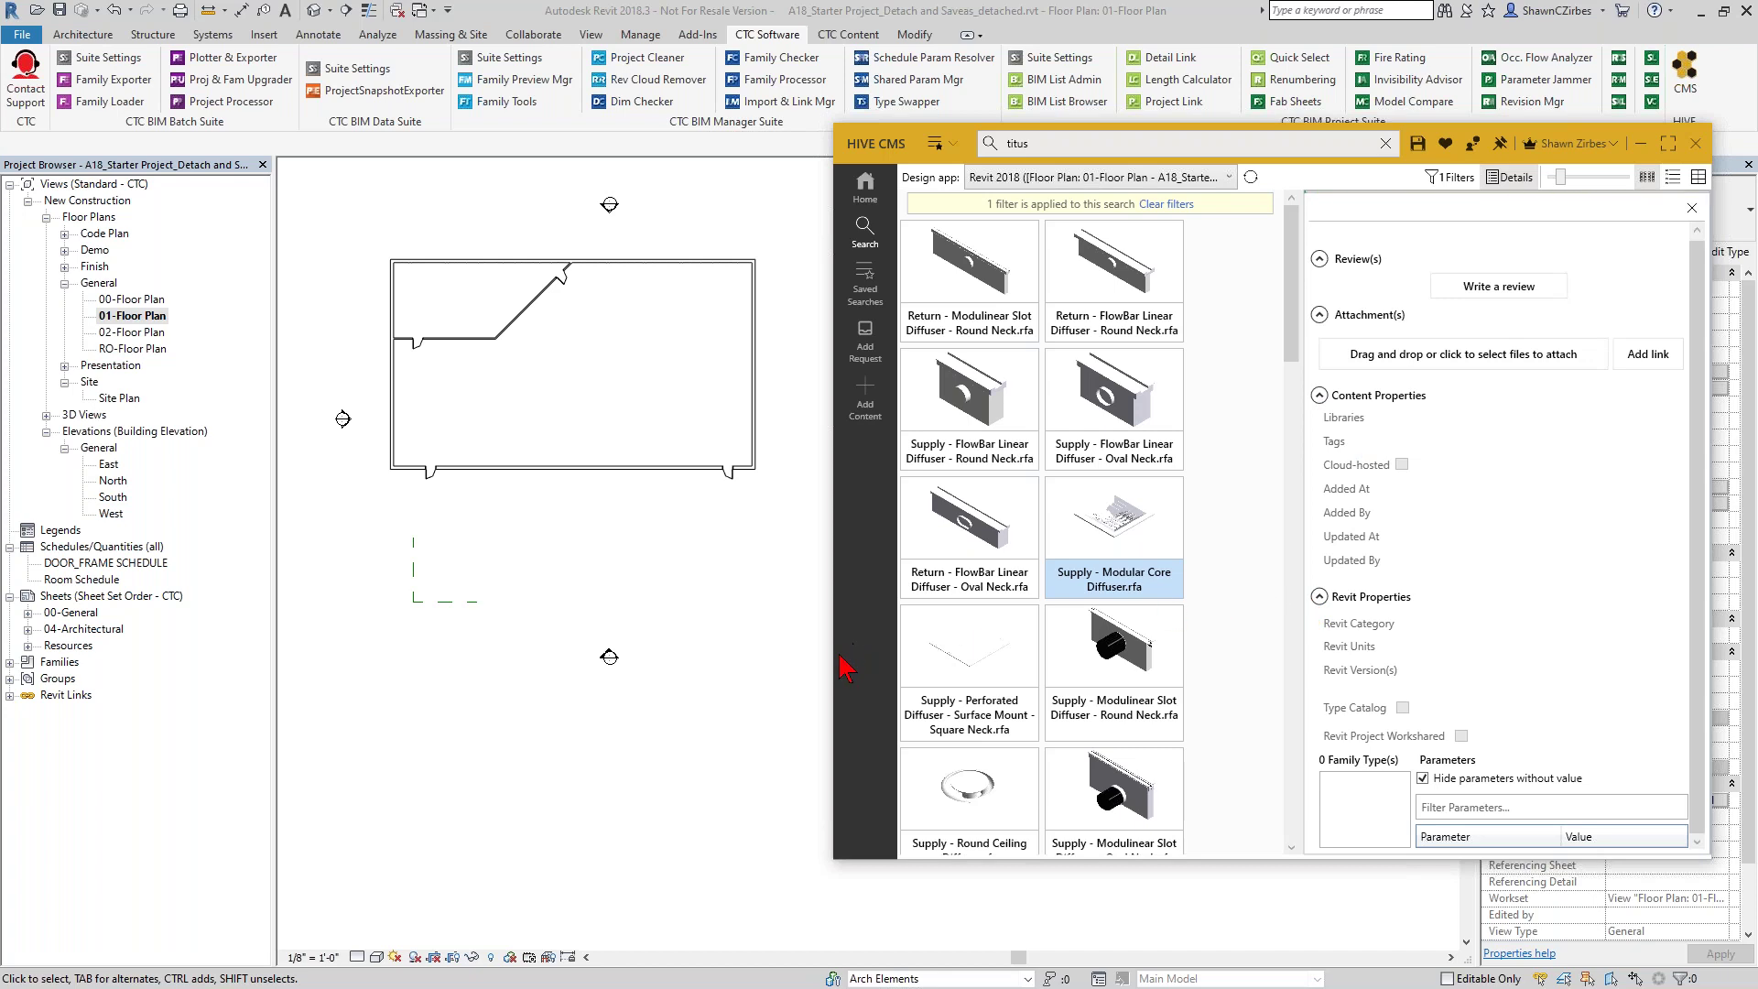
- Widen the HIVE CMS window and the Details panel
drag(834, 667, 692, 666)
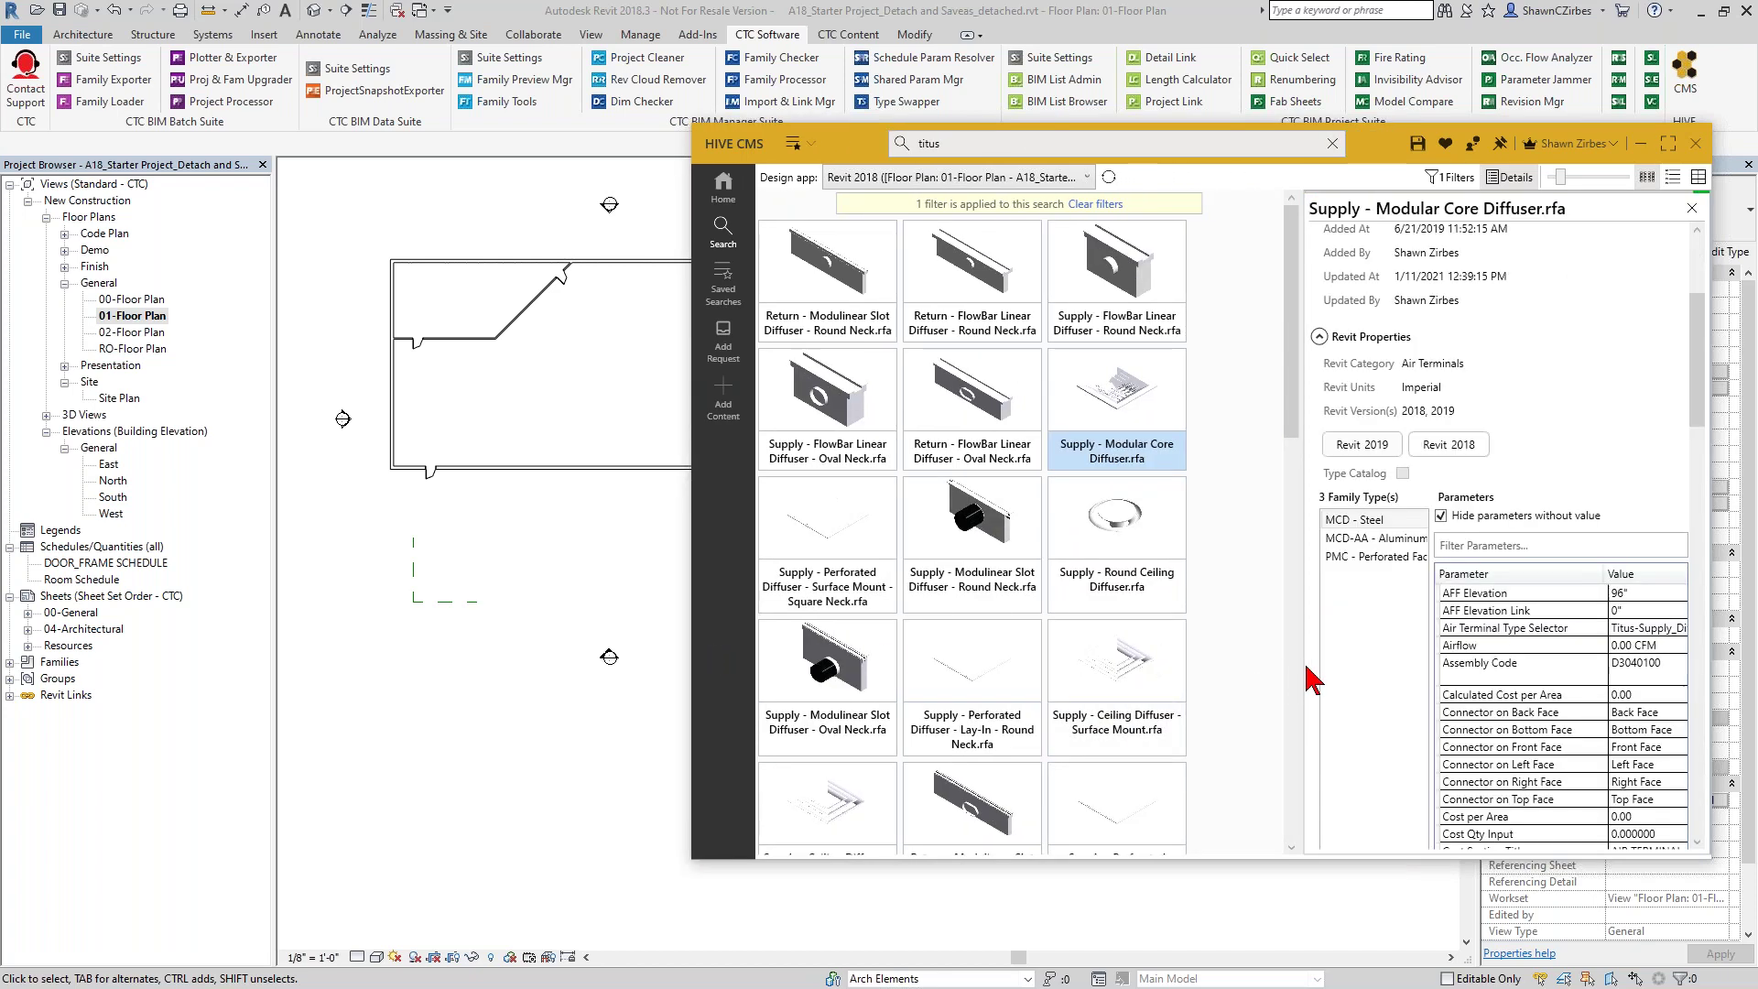
drag(1305, 668, 1233, 678)
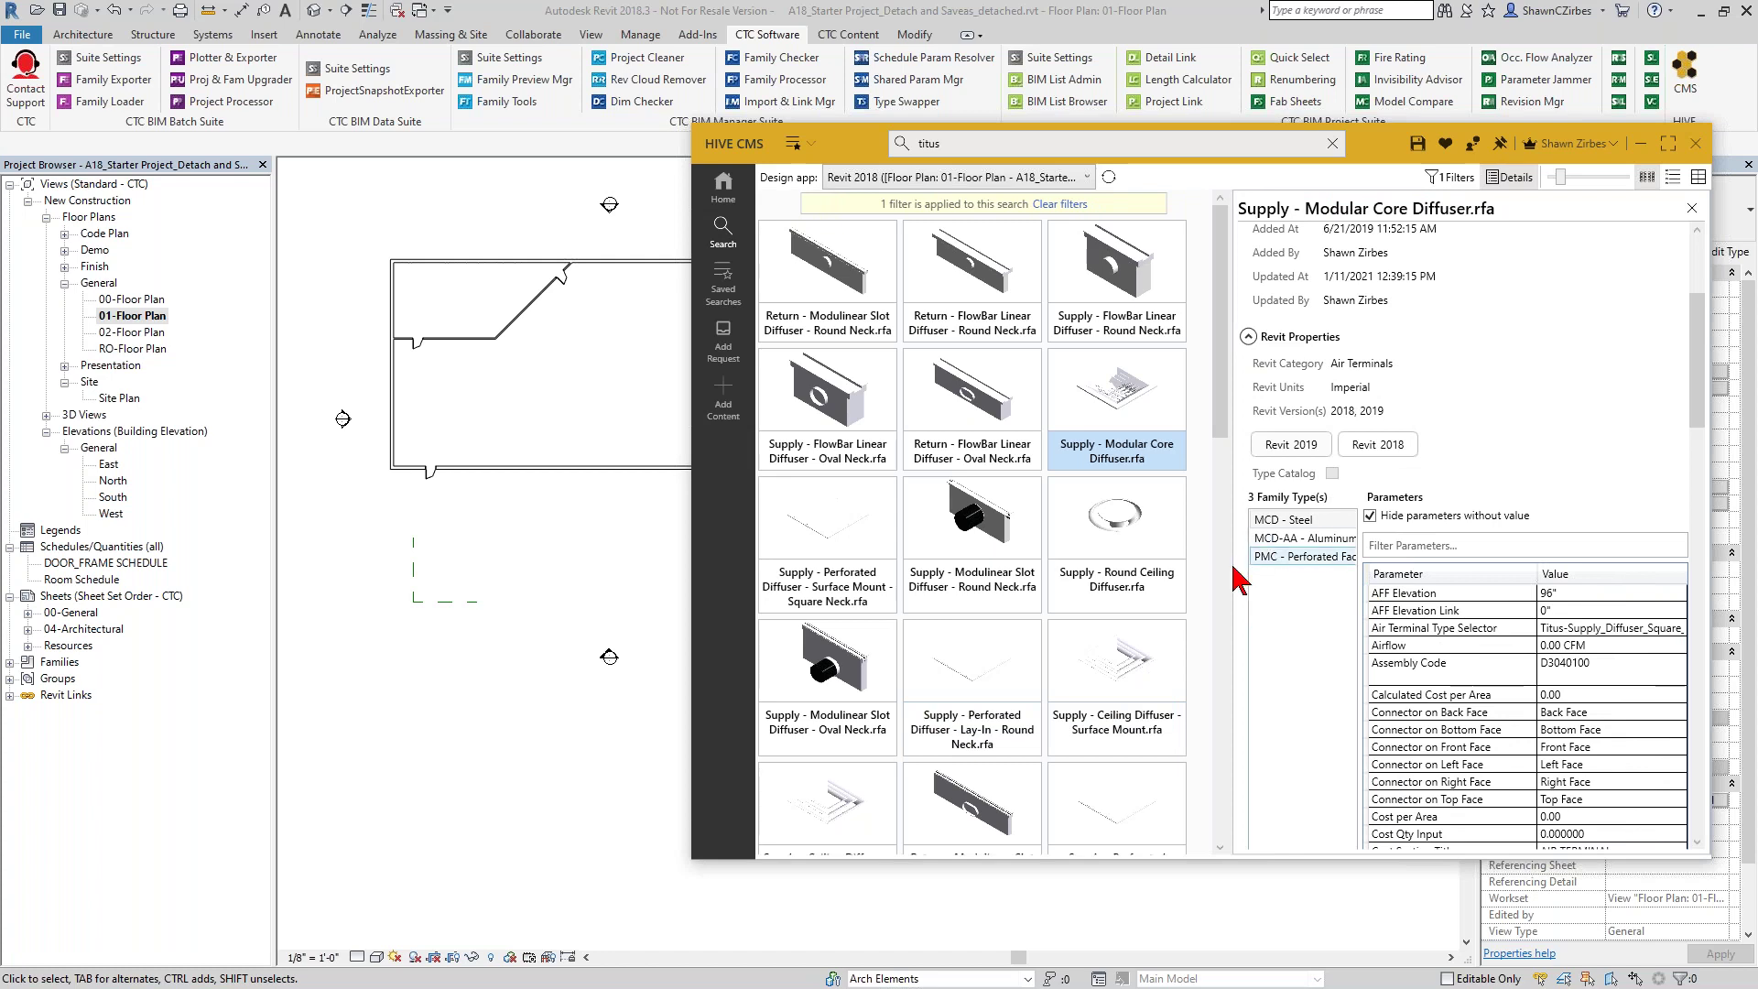
scroll(1237, 586, down, 5)
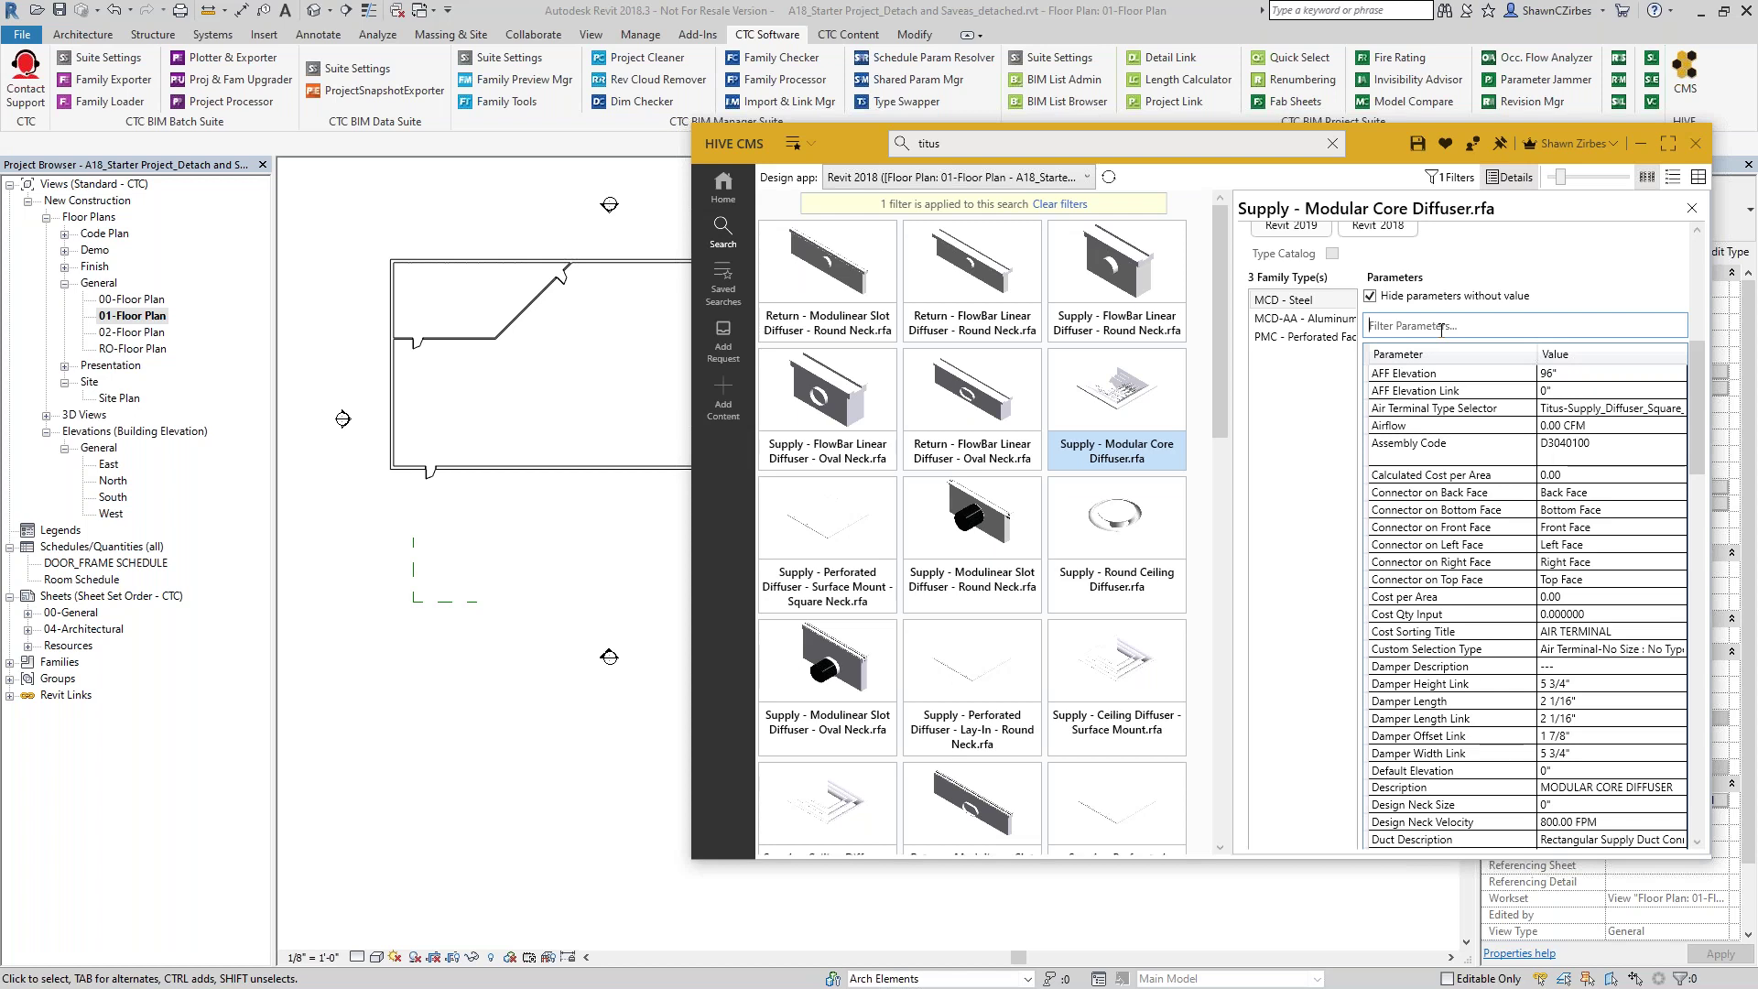
- Filter the parameters by 'titus' and review the MCD-AA, then MCD - Steel types
text(titus)
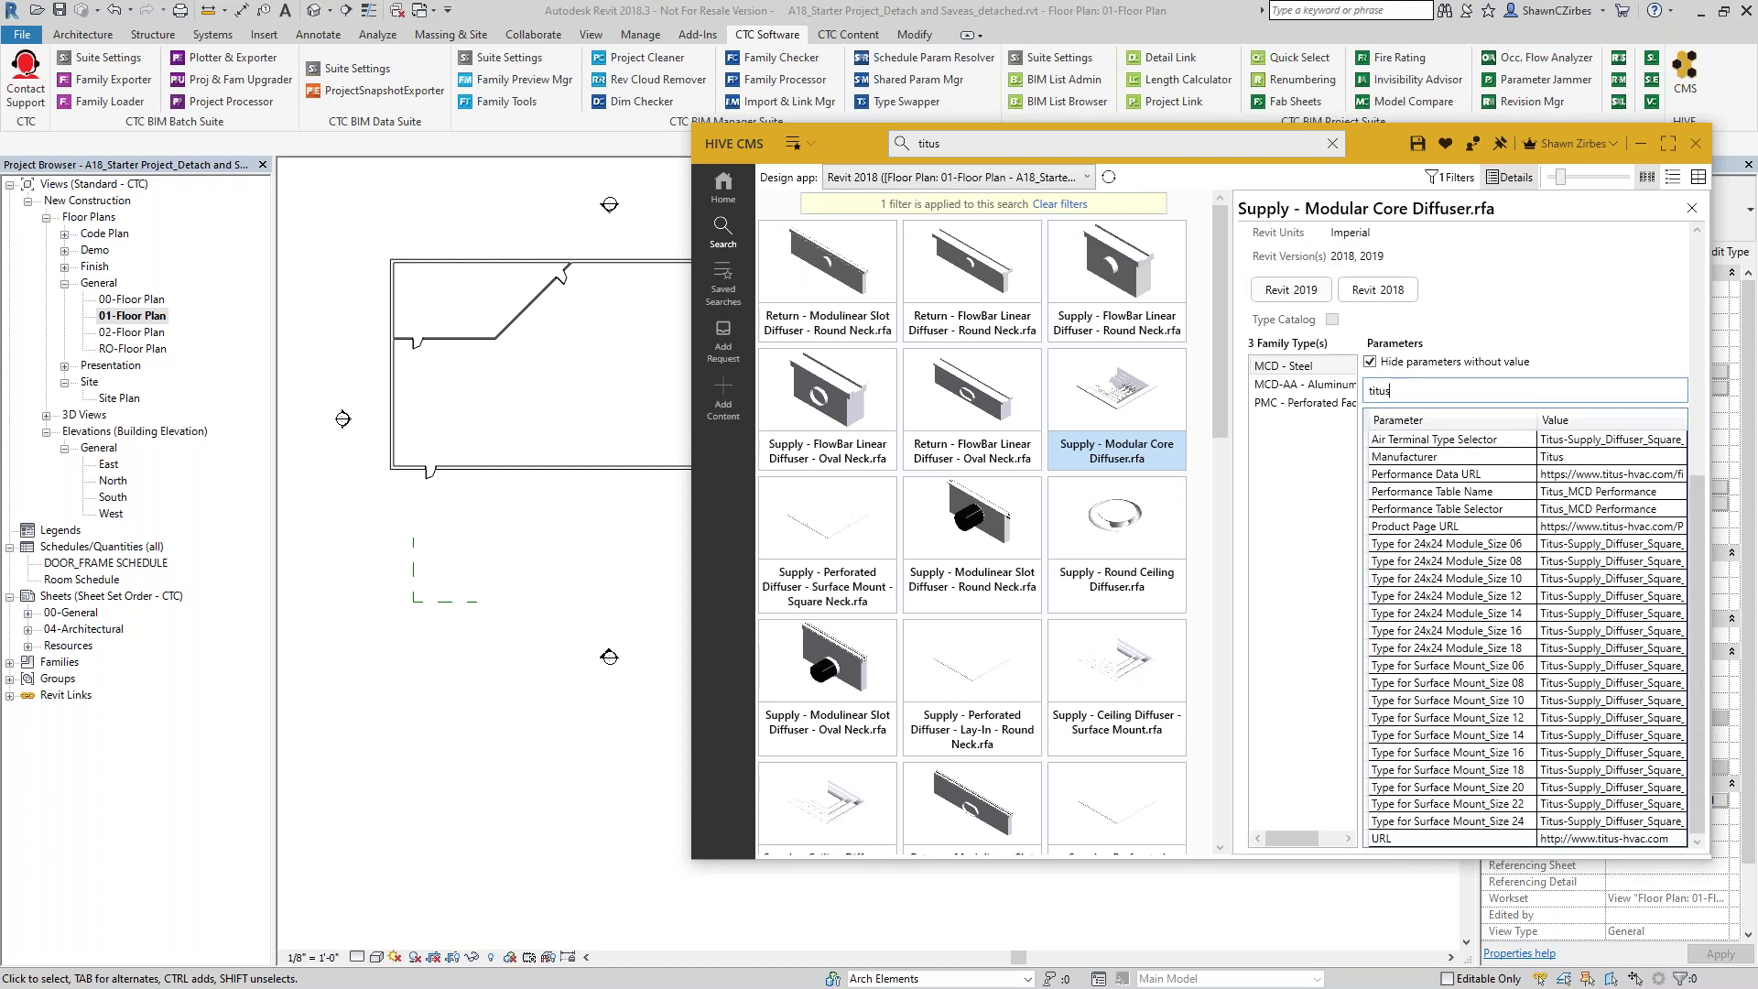
click(1291, 385)
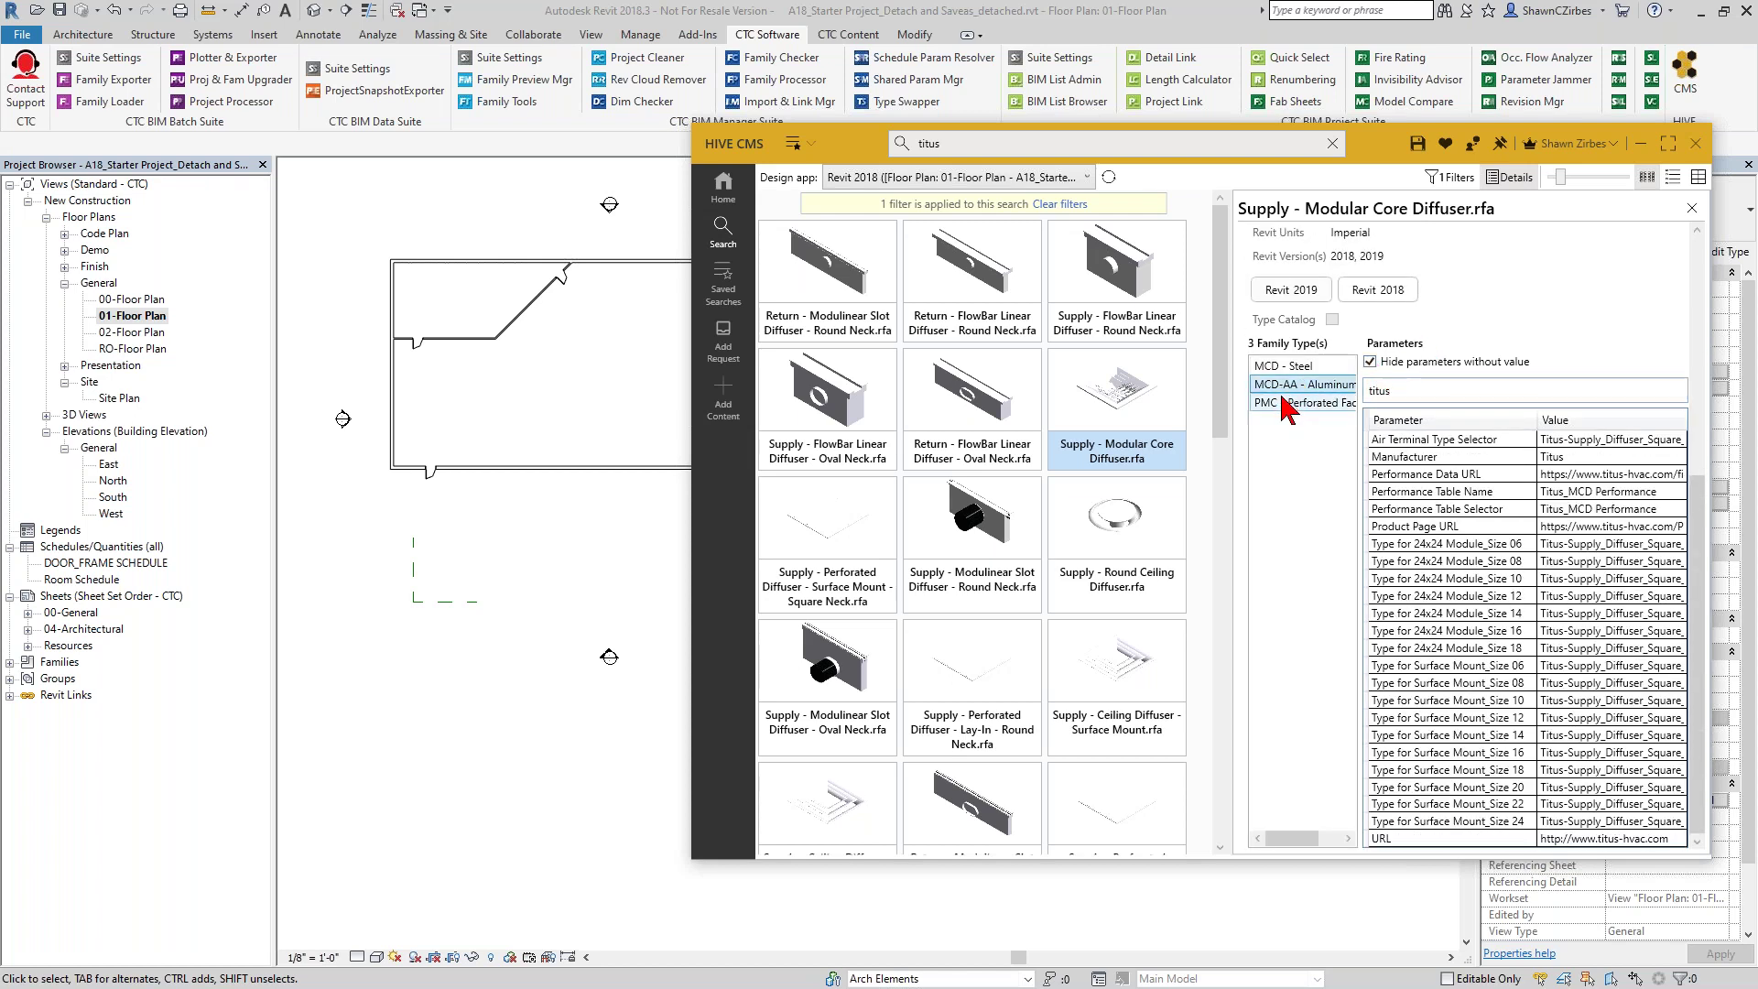
click(1284, 418)
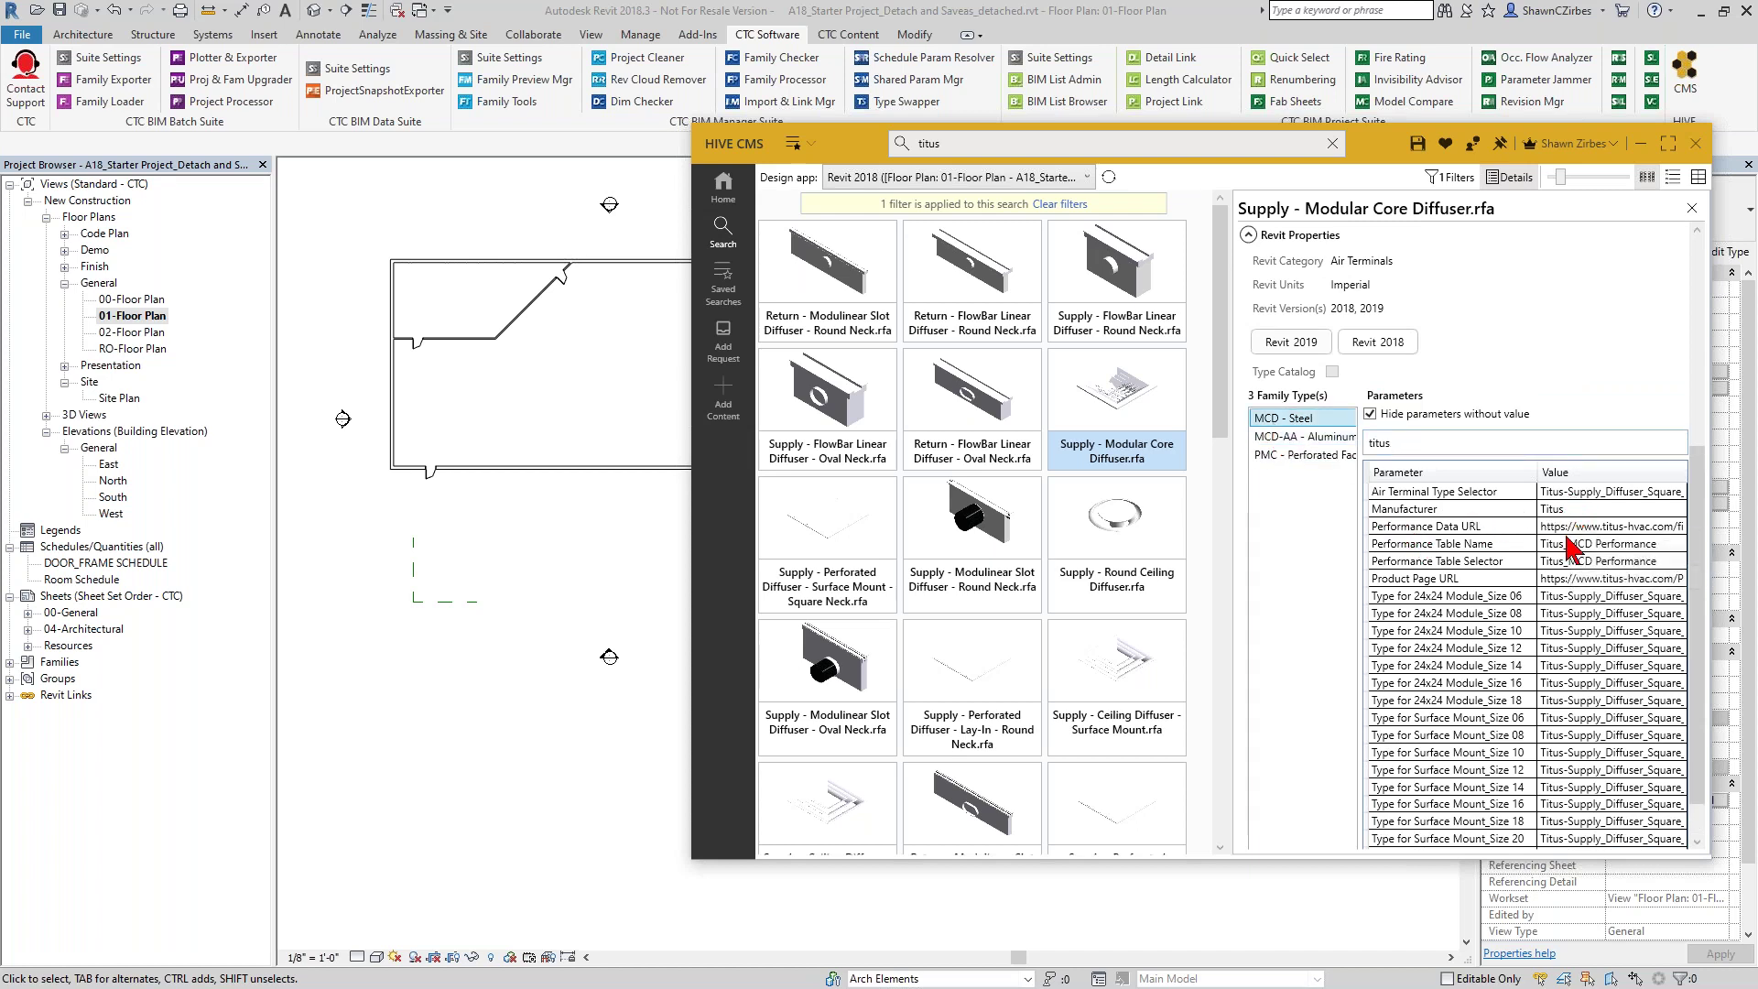
mouse_move(1587, 822)
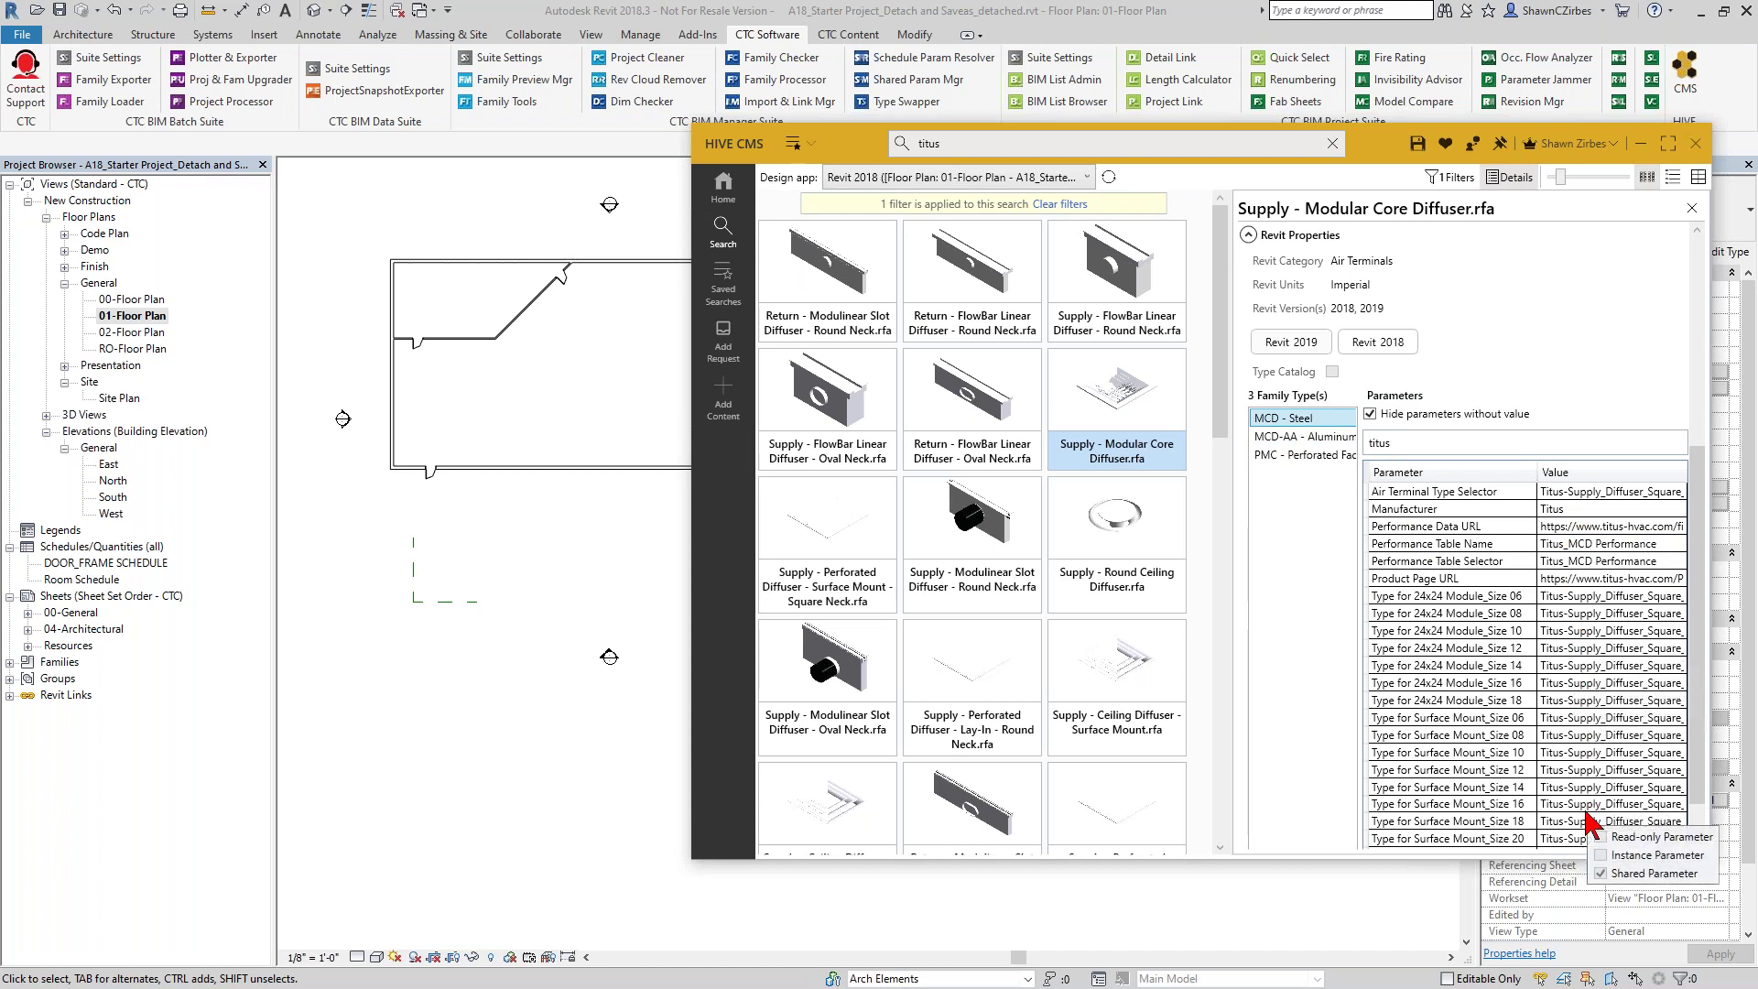
scroll(1593, 297, down, 1)
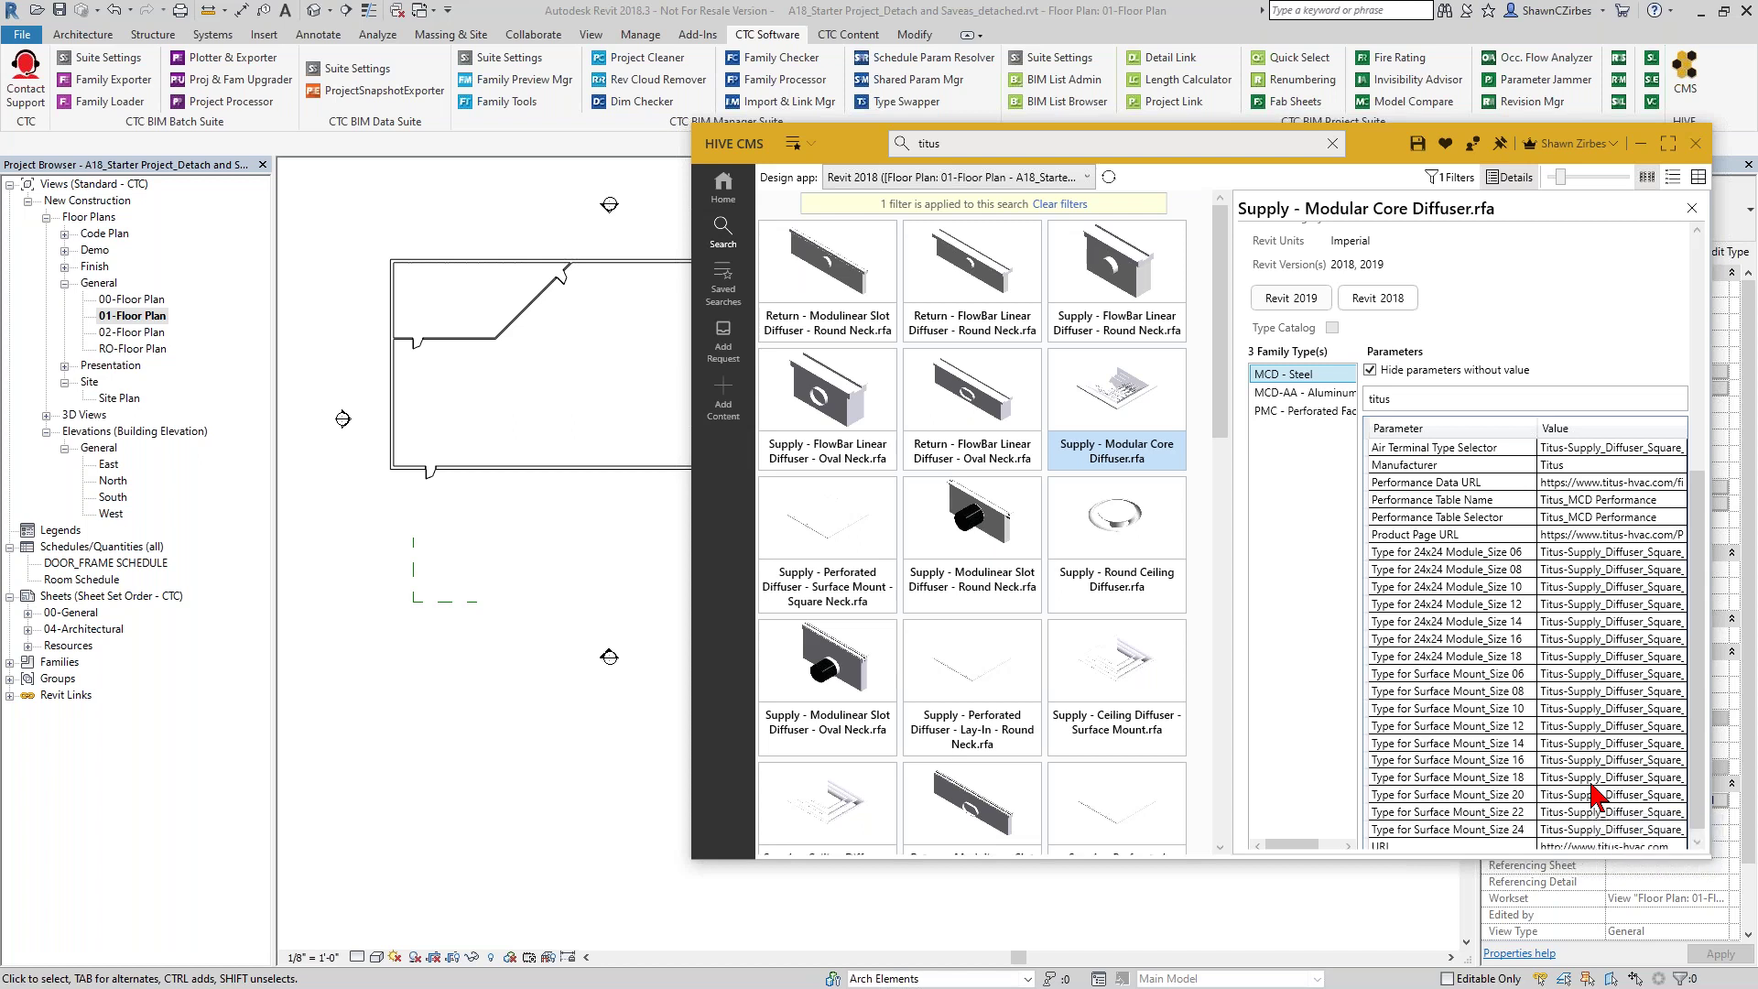
scroll(1586, 476, up, 5)
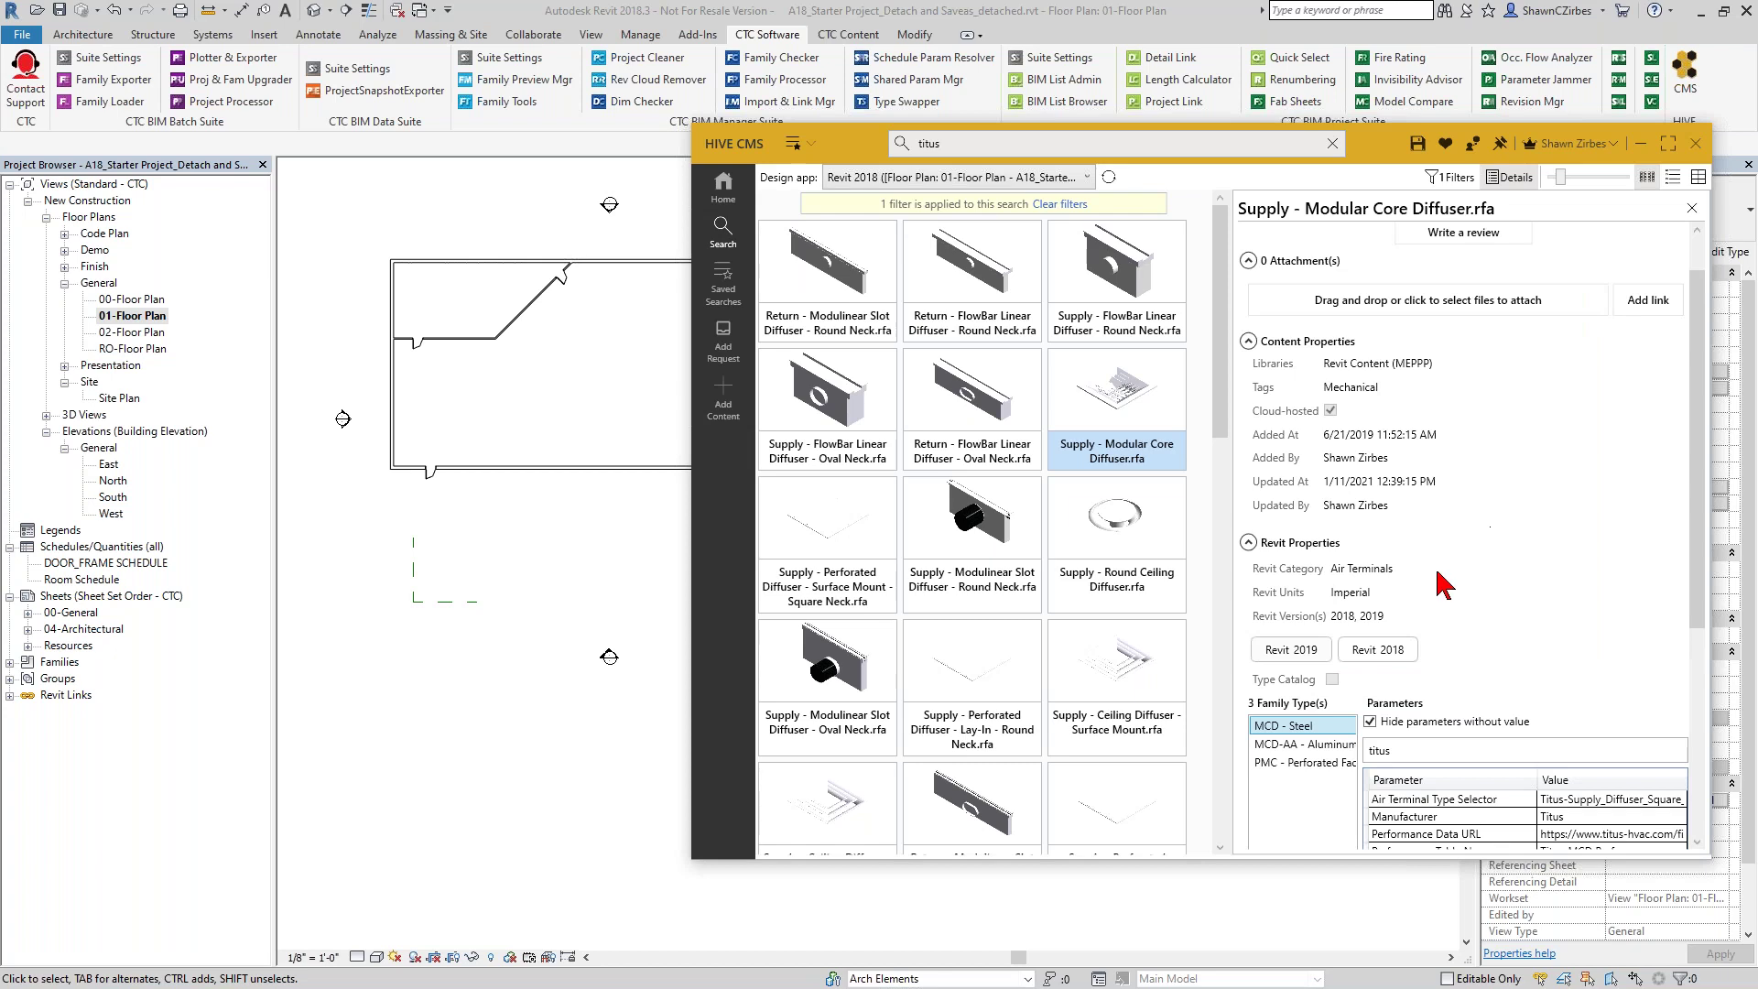
scroll(1065, 476, down, 3)
scroll(1080, 614, down, 3)
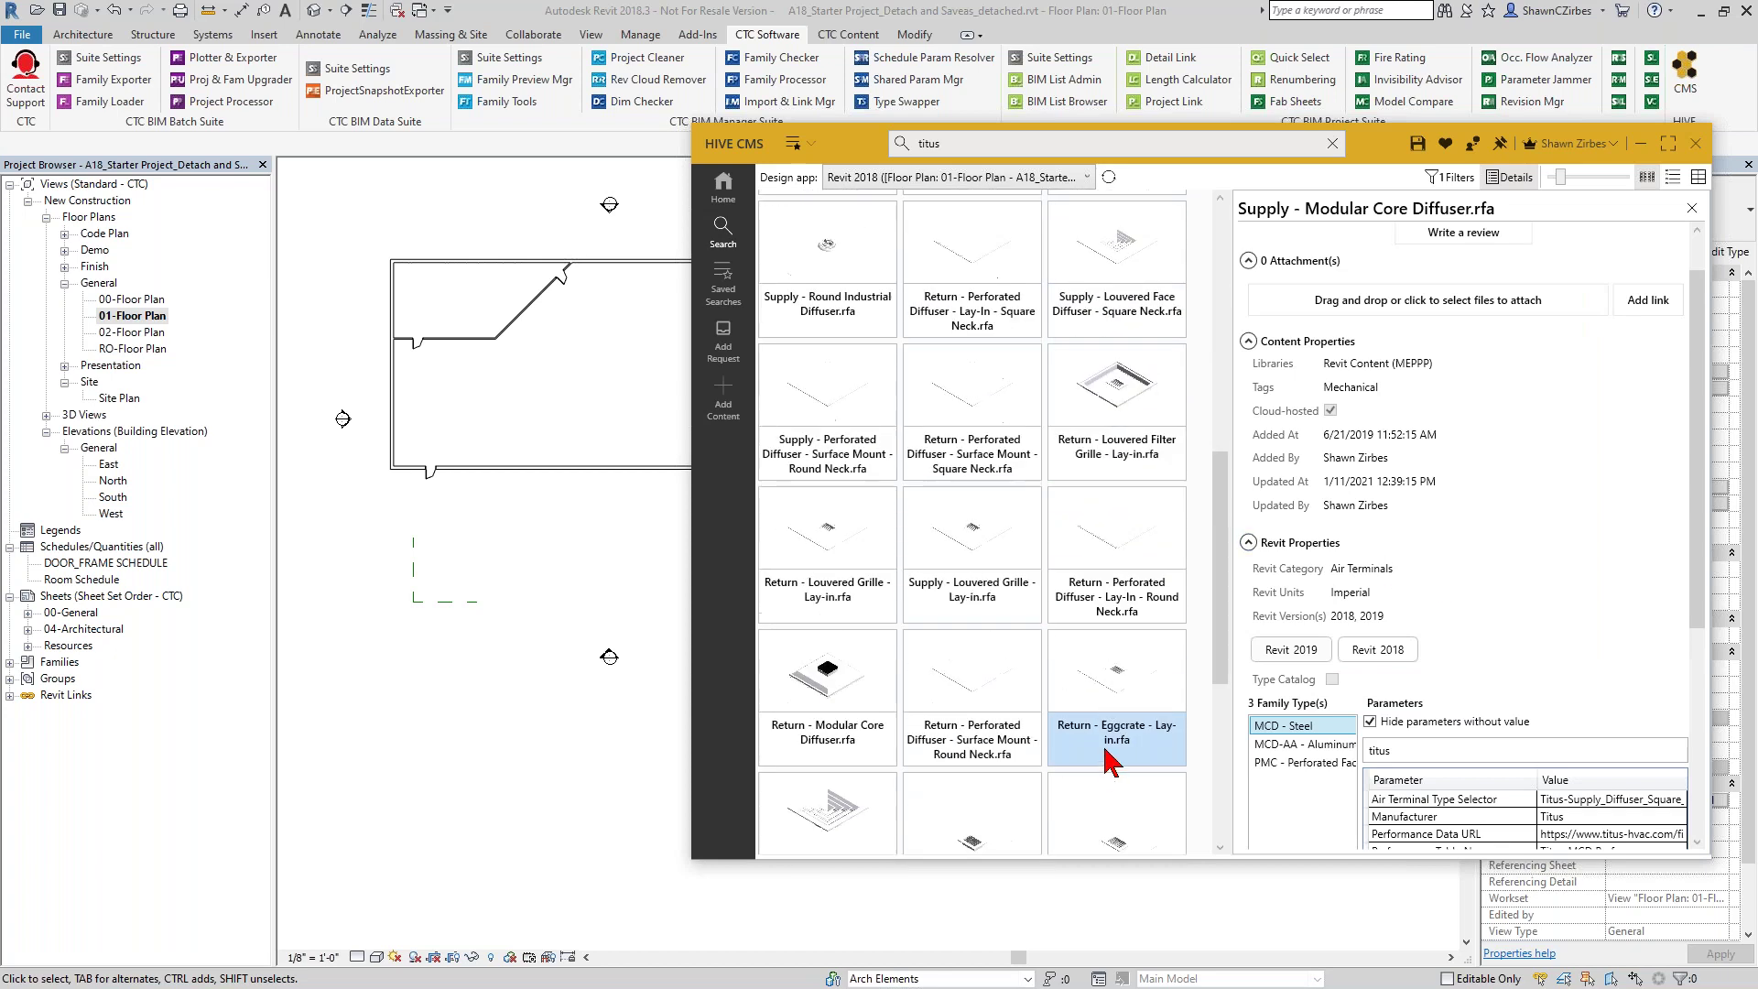
scroll(1112, 632, down, 3)
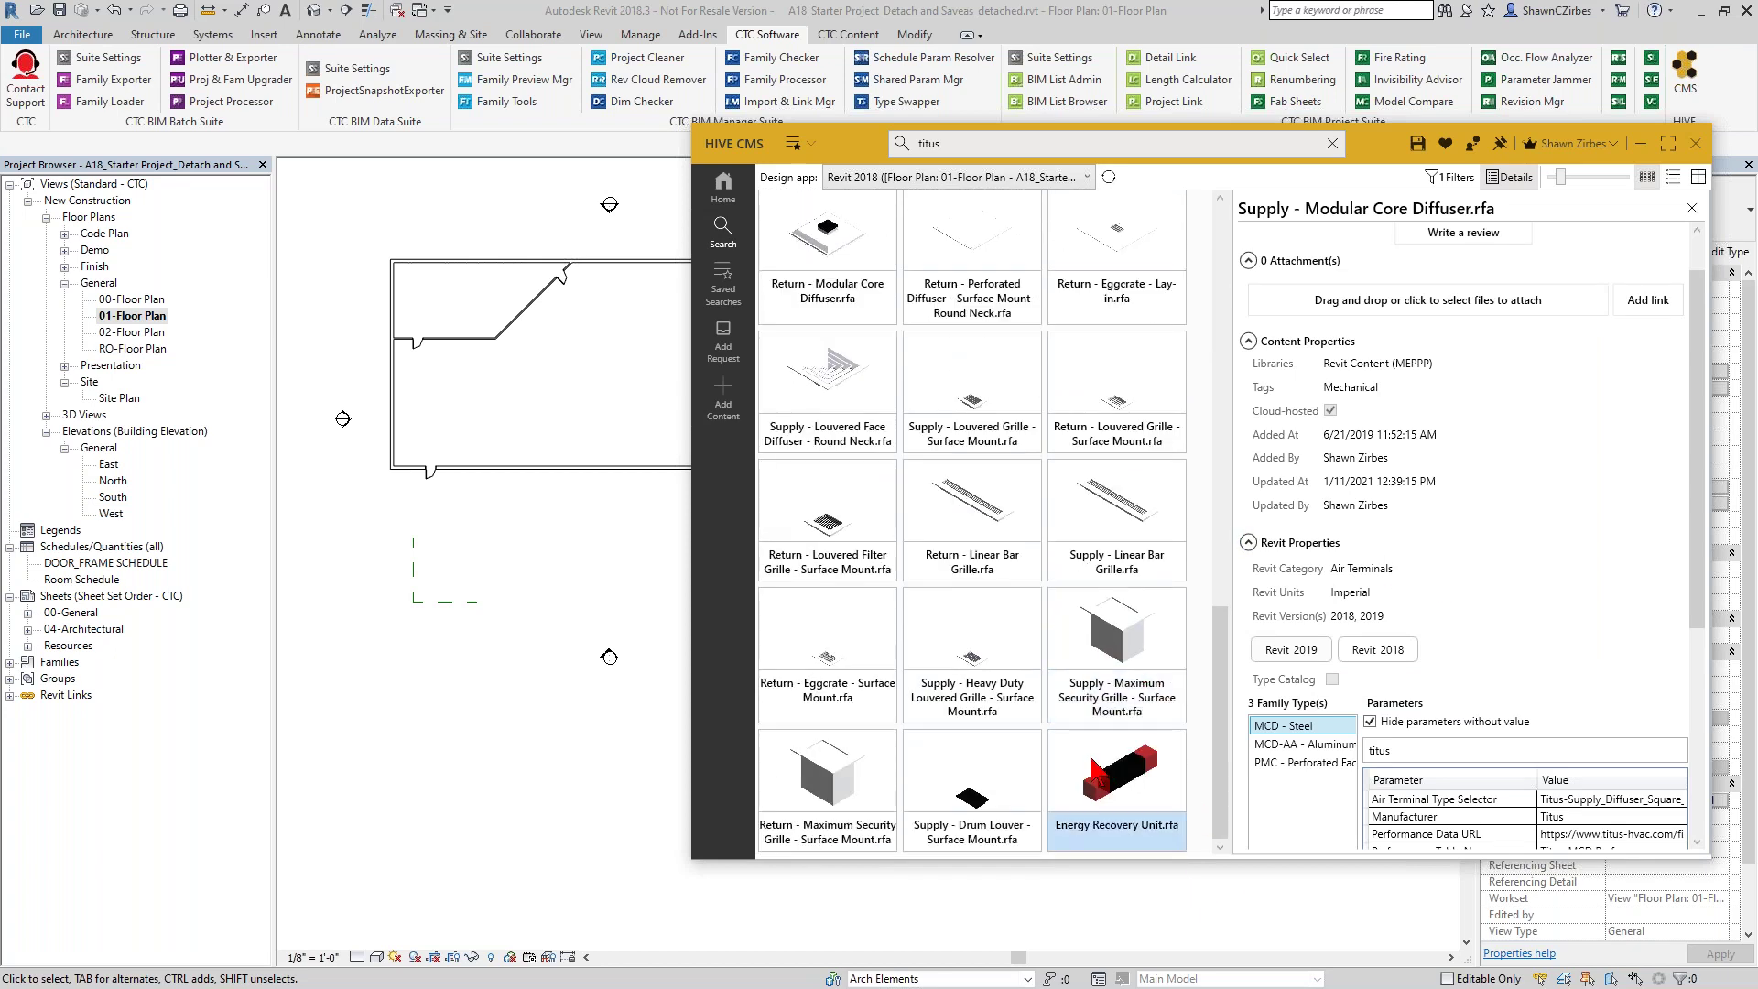
scroll(1083, 512, up, 4)
scroll(1083, 512, up, 5)
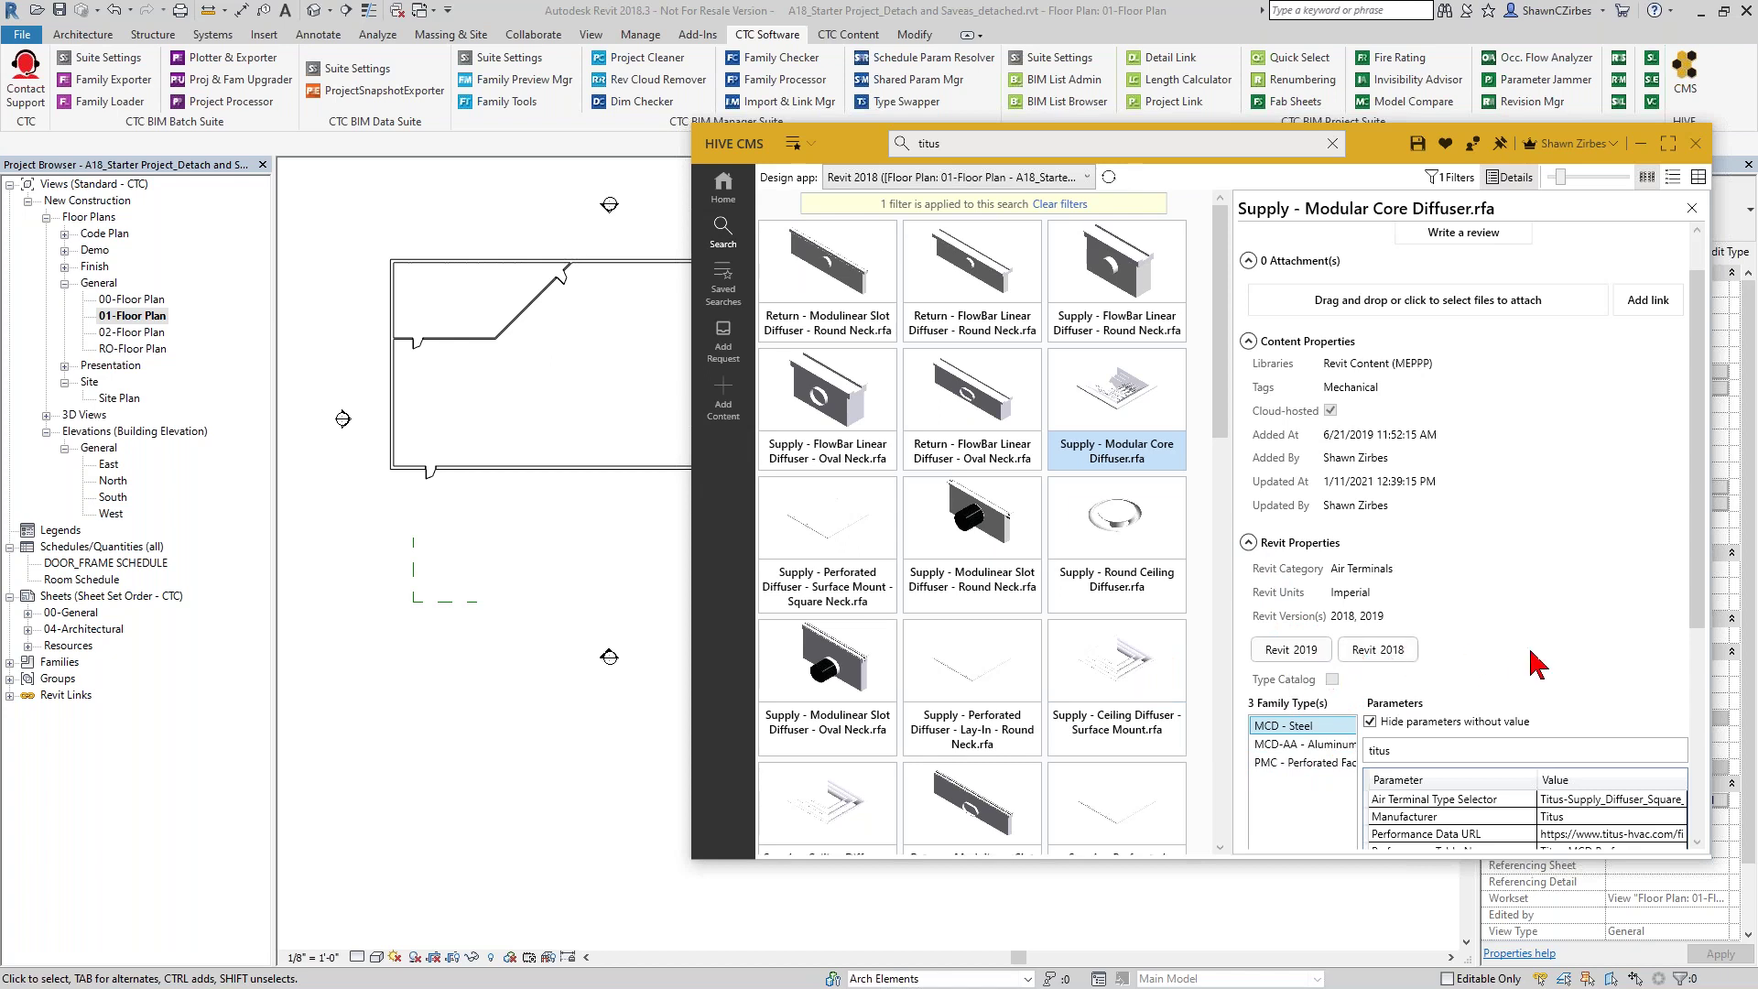
scroll(1536, 663, up, 1)
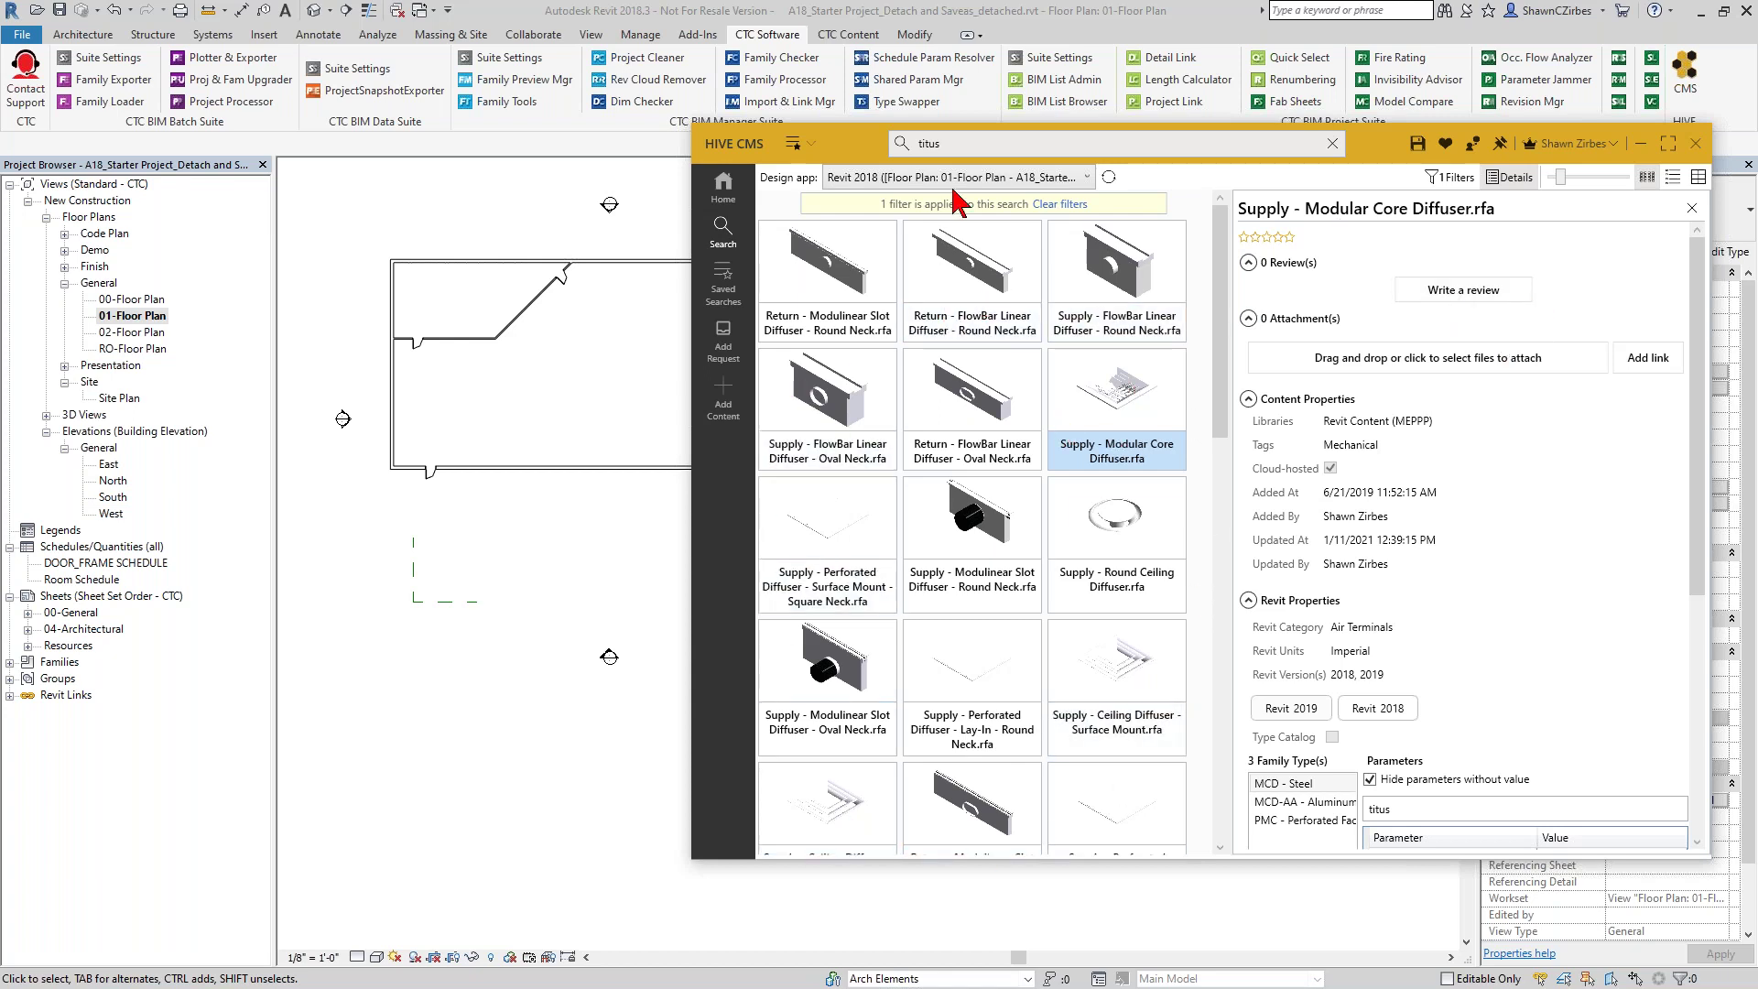
- Search HIVE CMS for 'trane', listing Gas-Fired Furnace.rfa and two Split System families
click(898, 146)
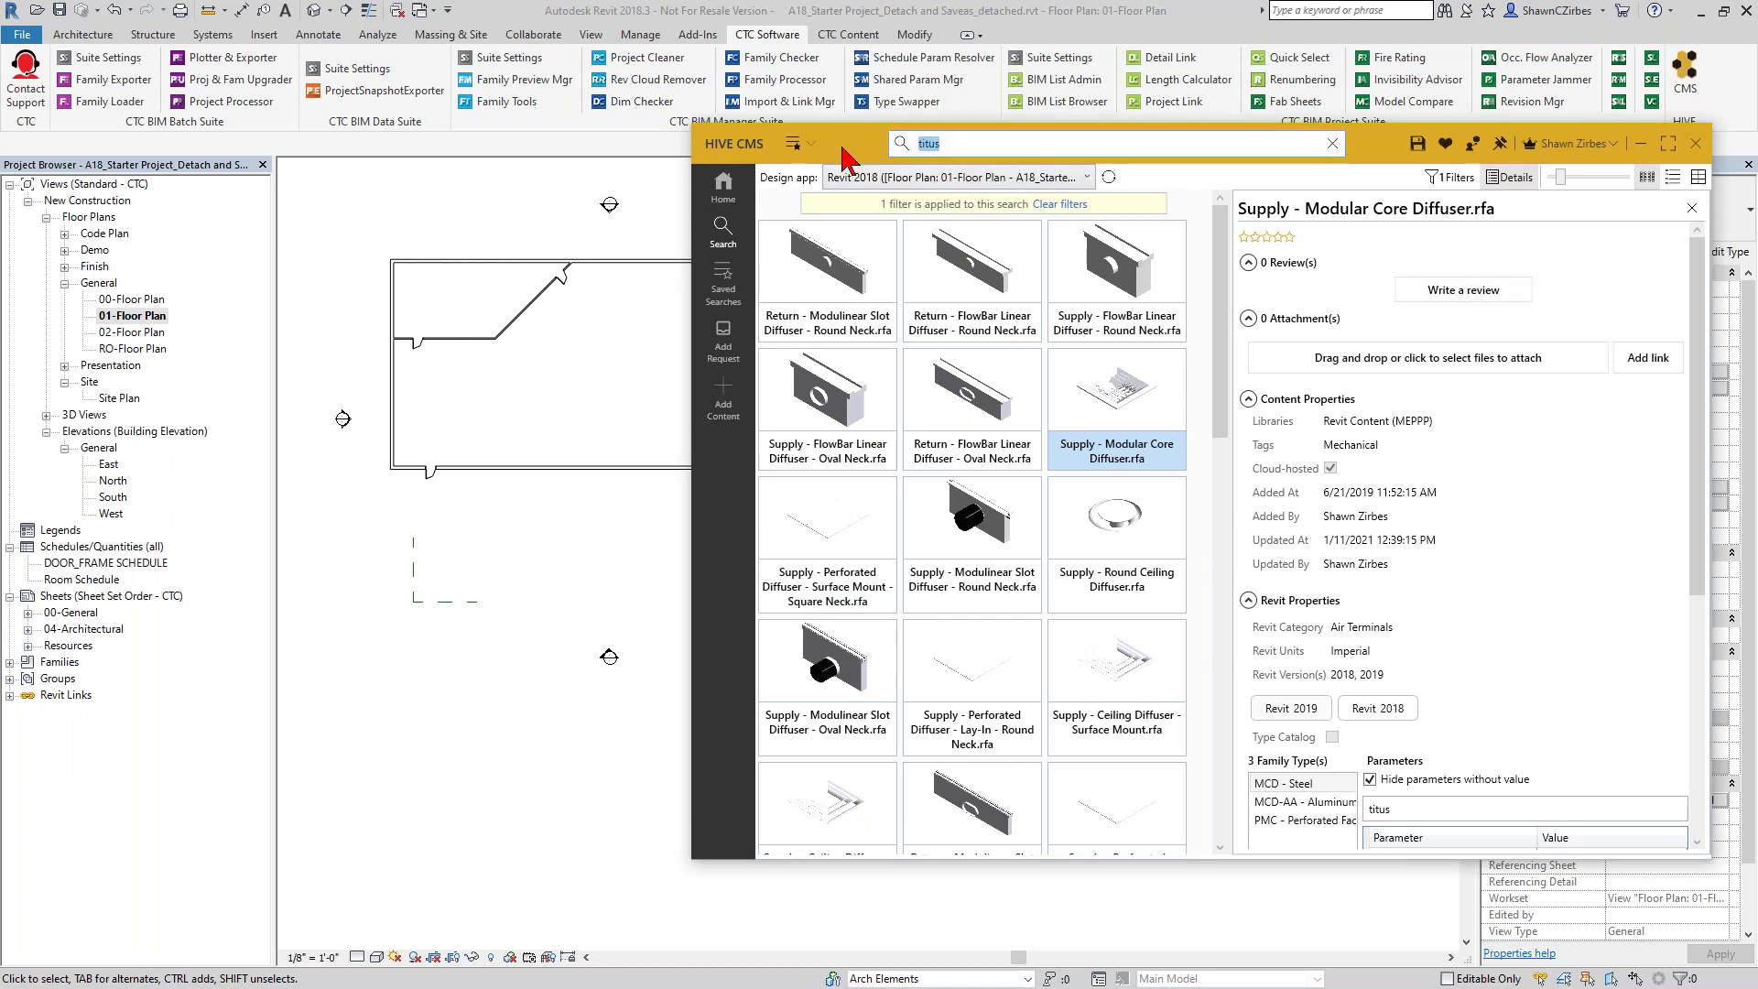
text(trane)
key(Return)
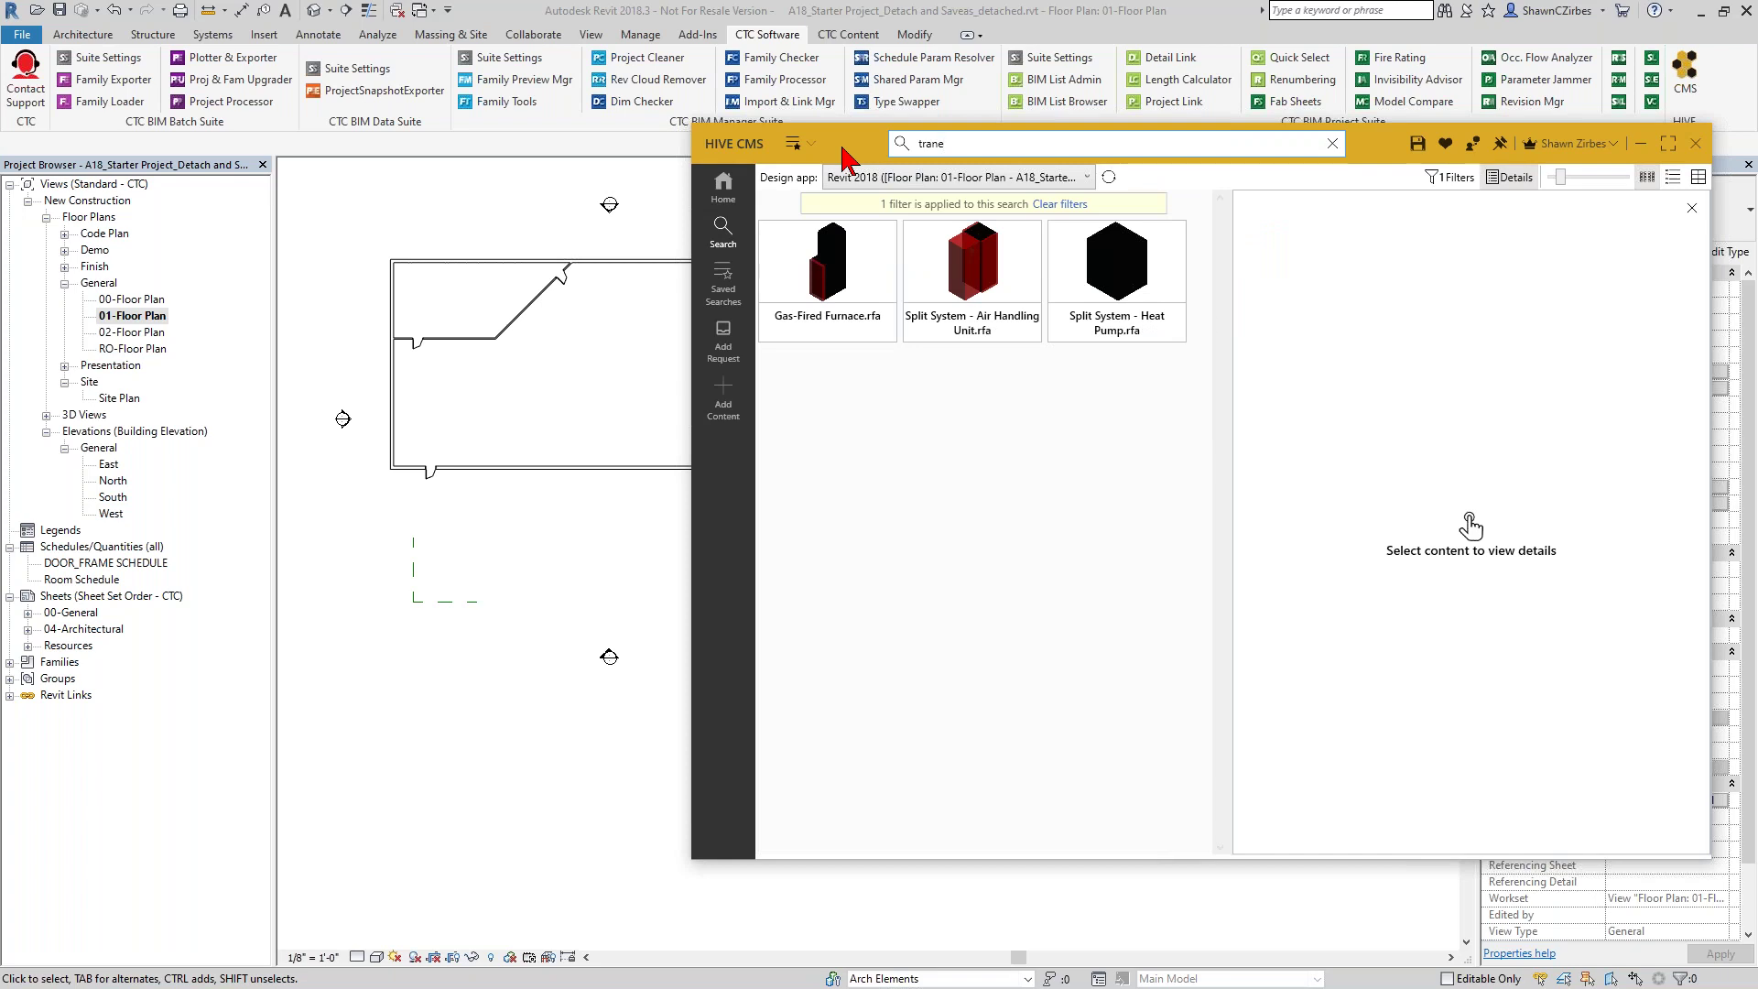
- Replace the search term with 'carrier' and run the search
click(884, 147)
text(carrier)
key(Return)
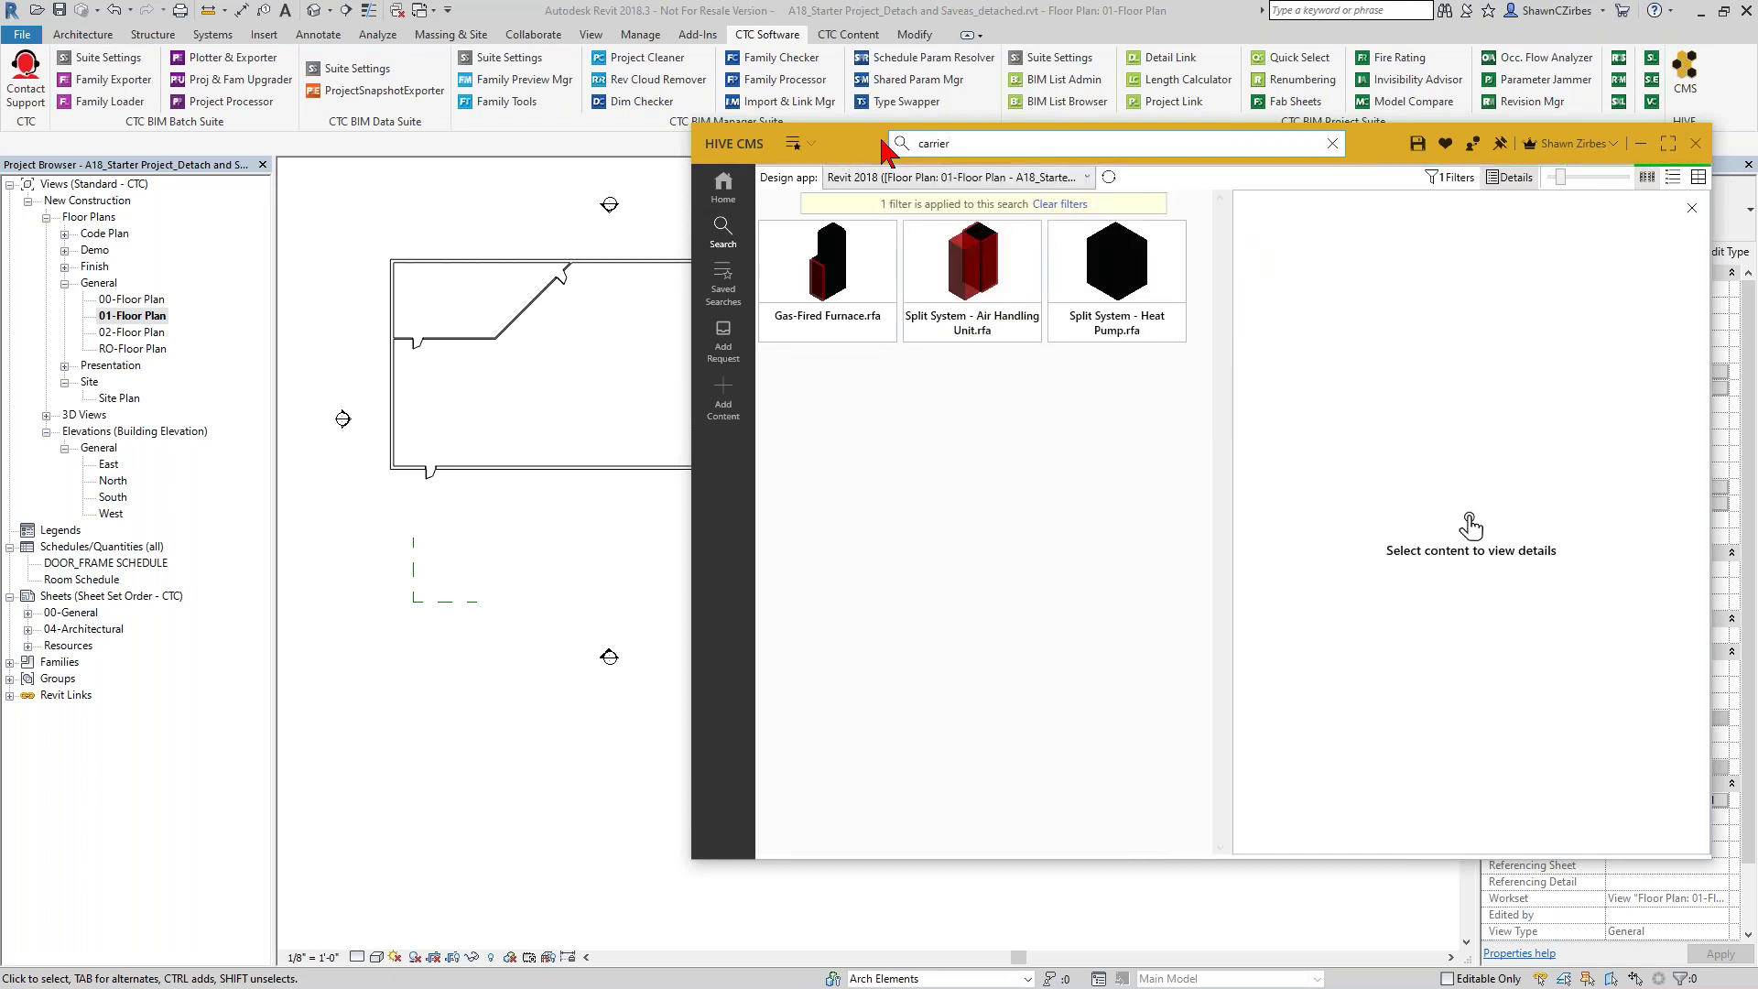
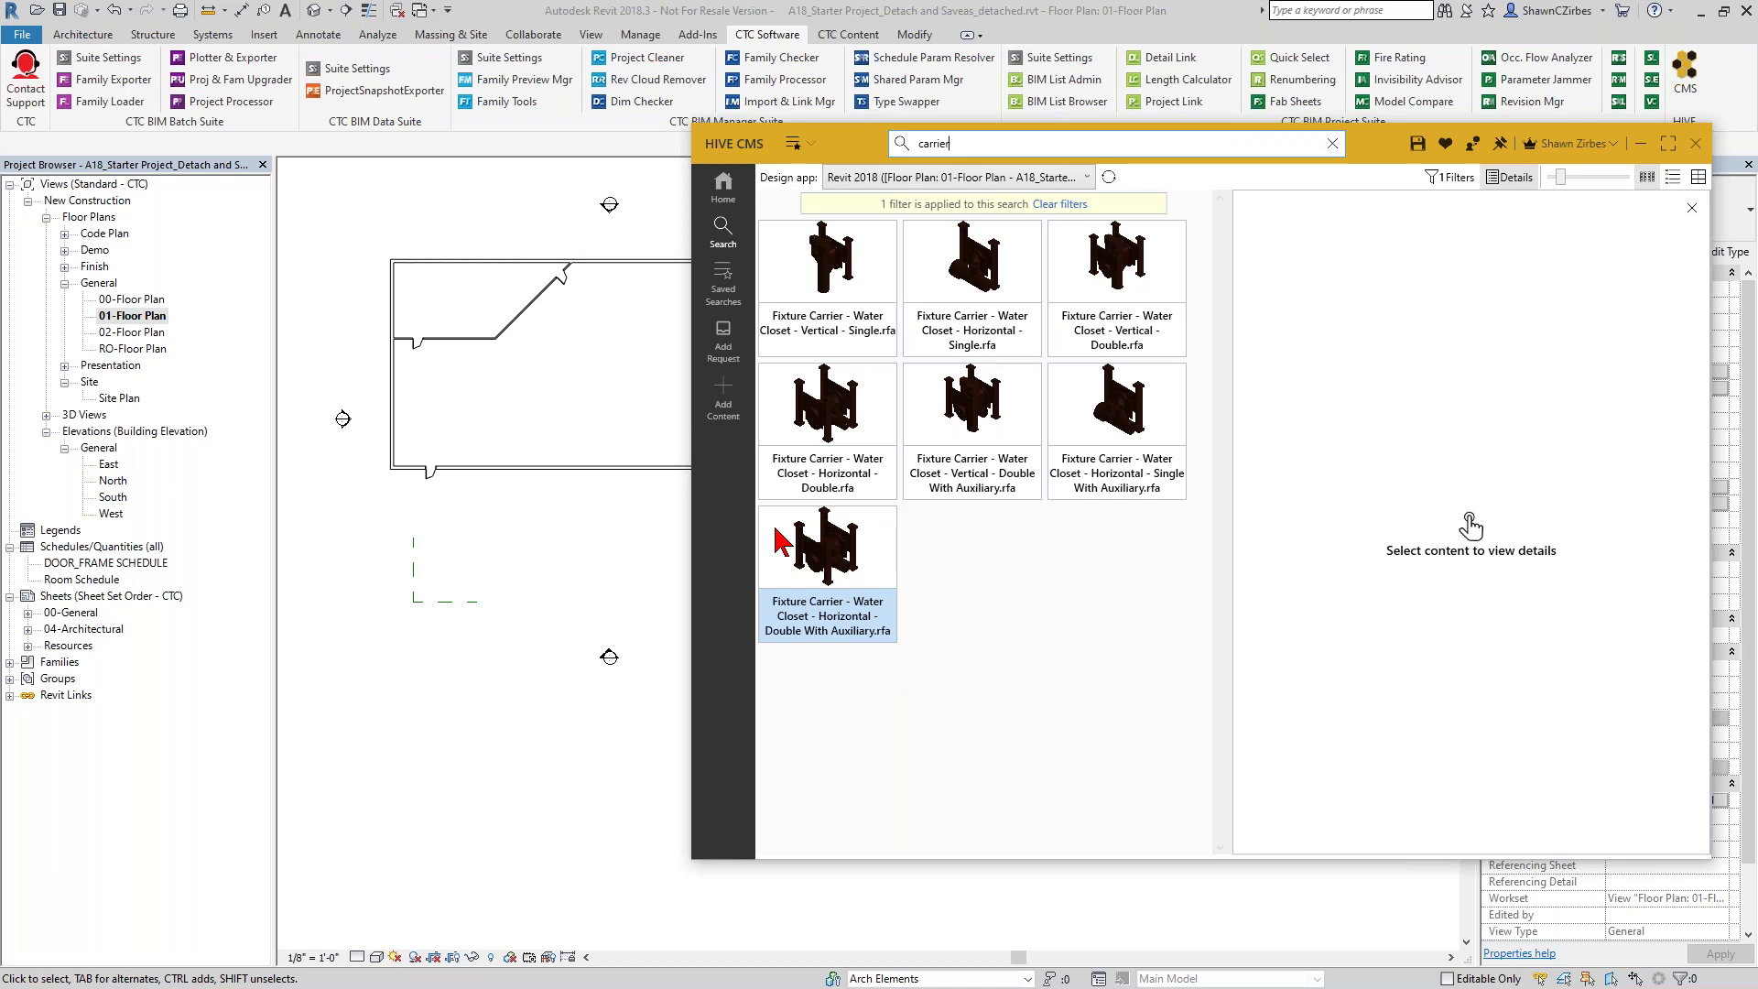
- Return to the 'carrier' search results in HIVE CMS and open File Explorer on the US Imperial library
click(725, 418)
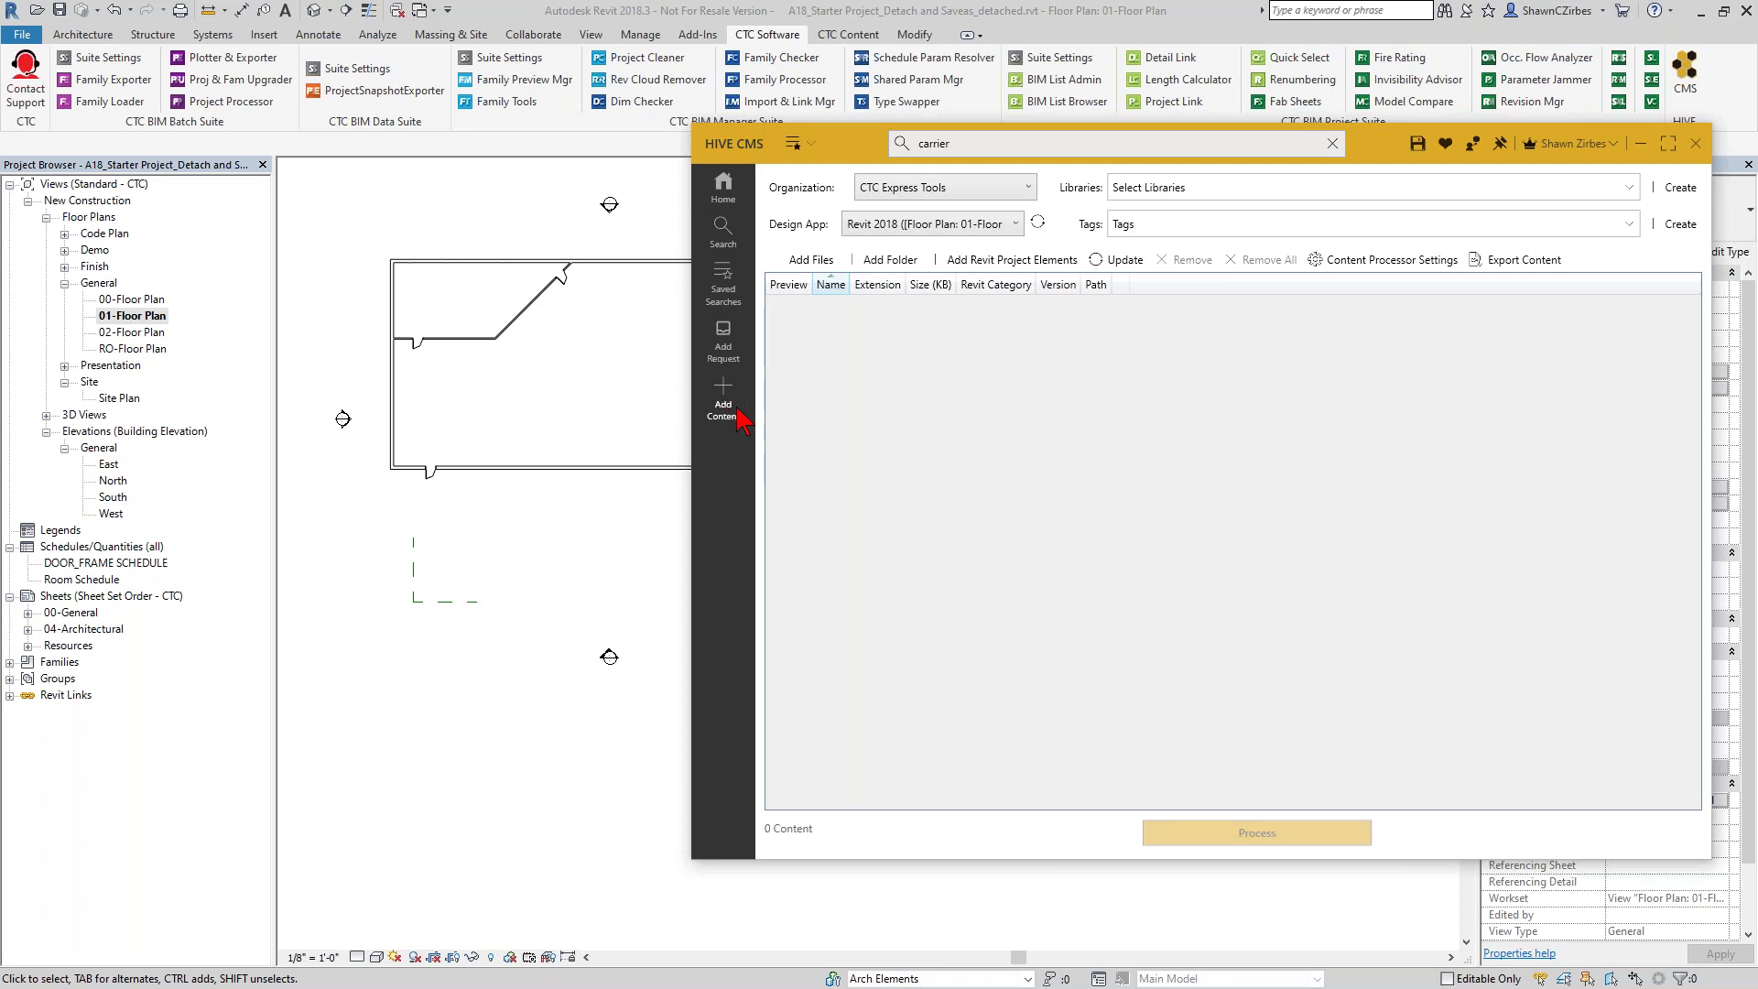
click(723, 231)
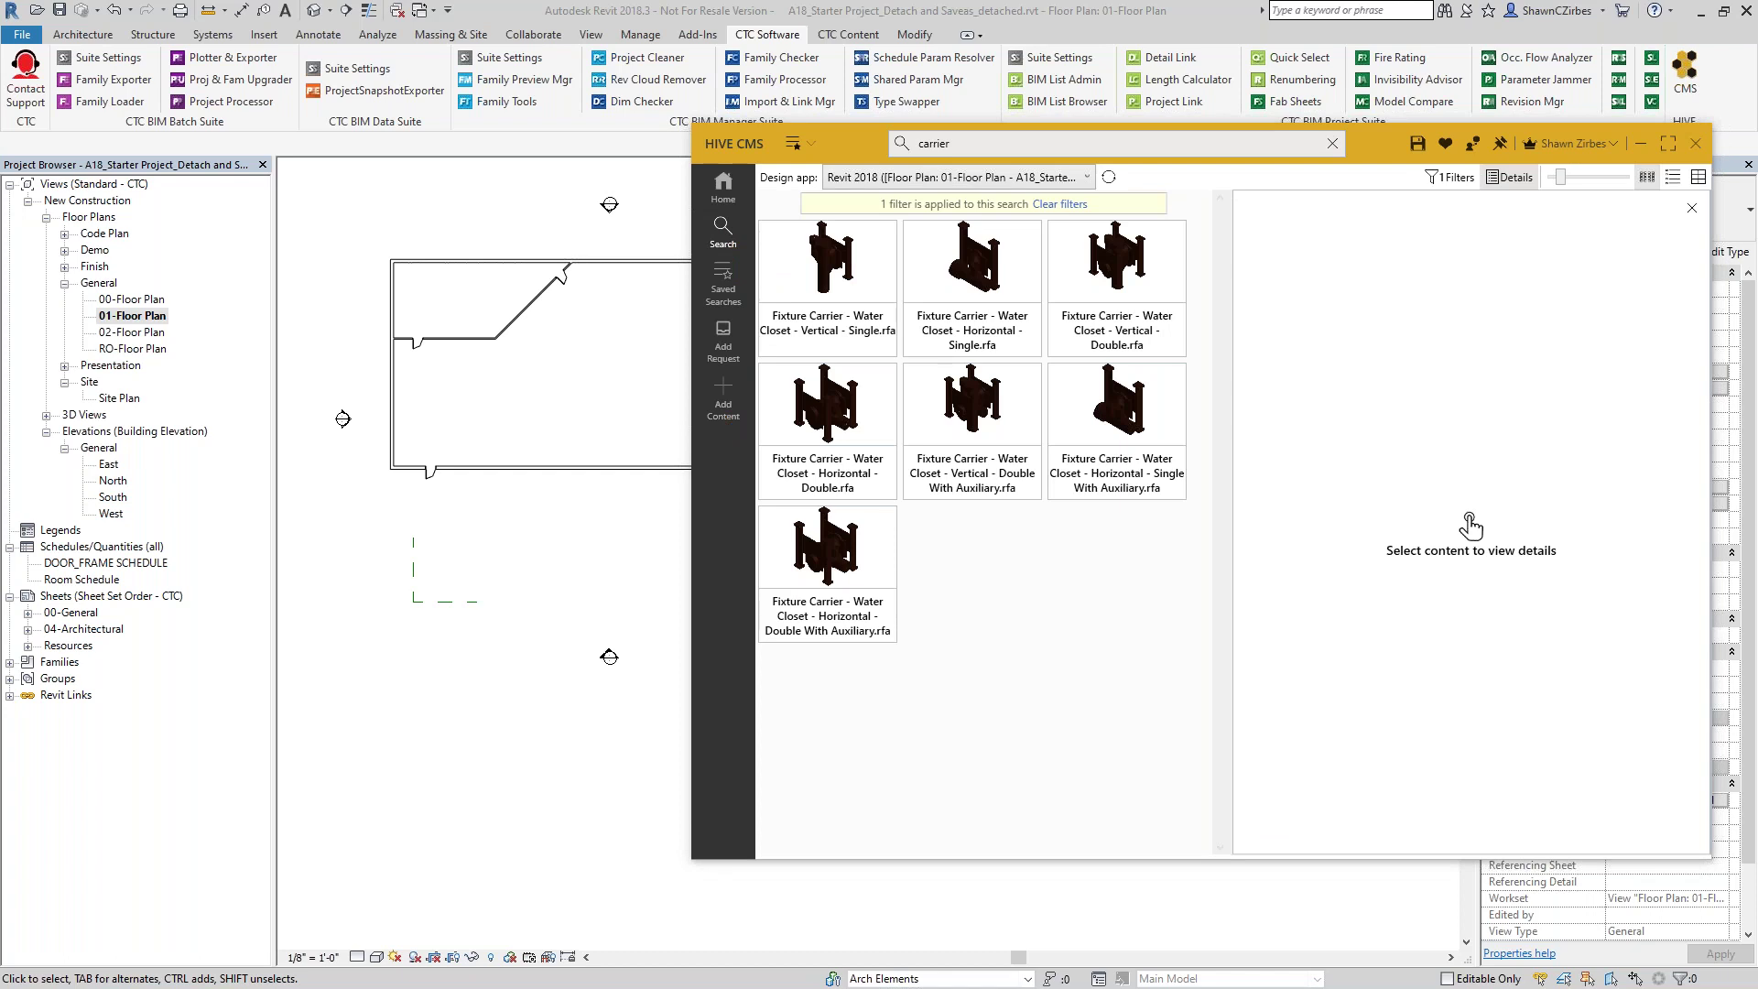
key(super+e)
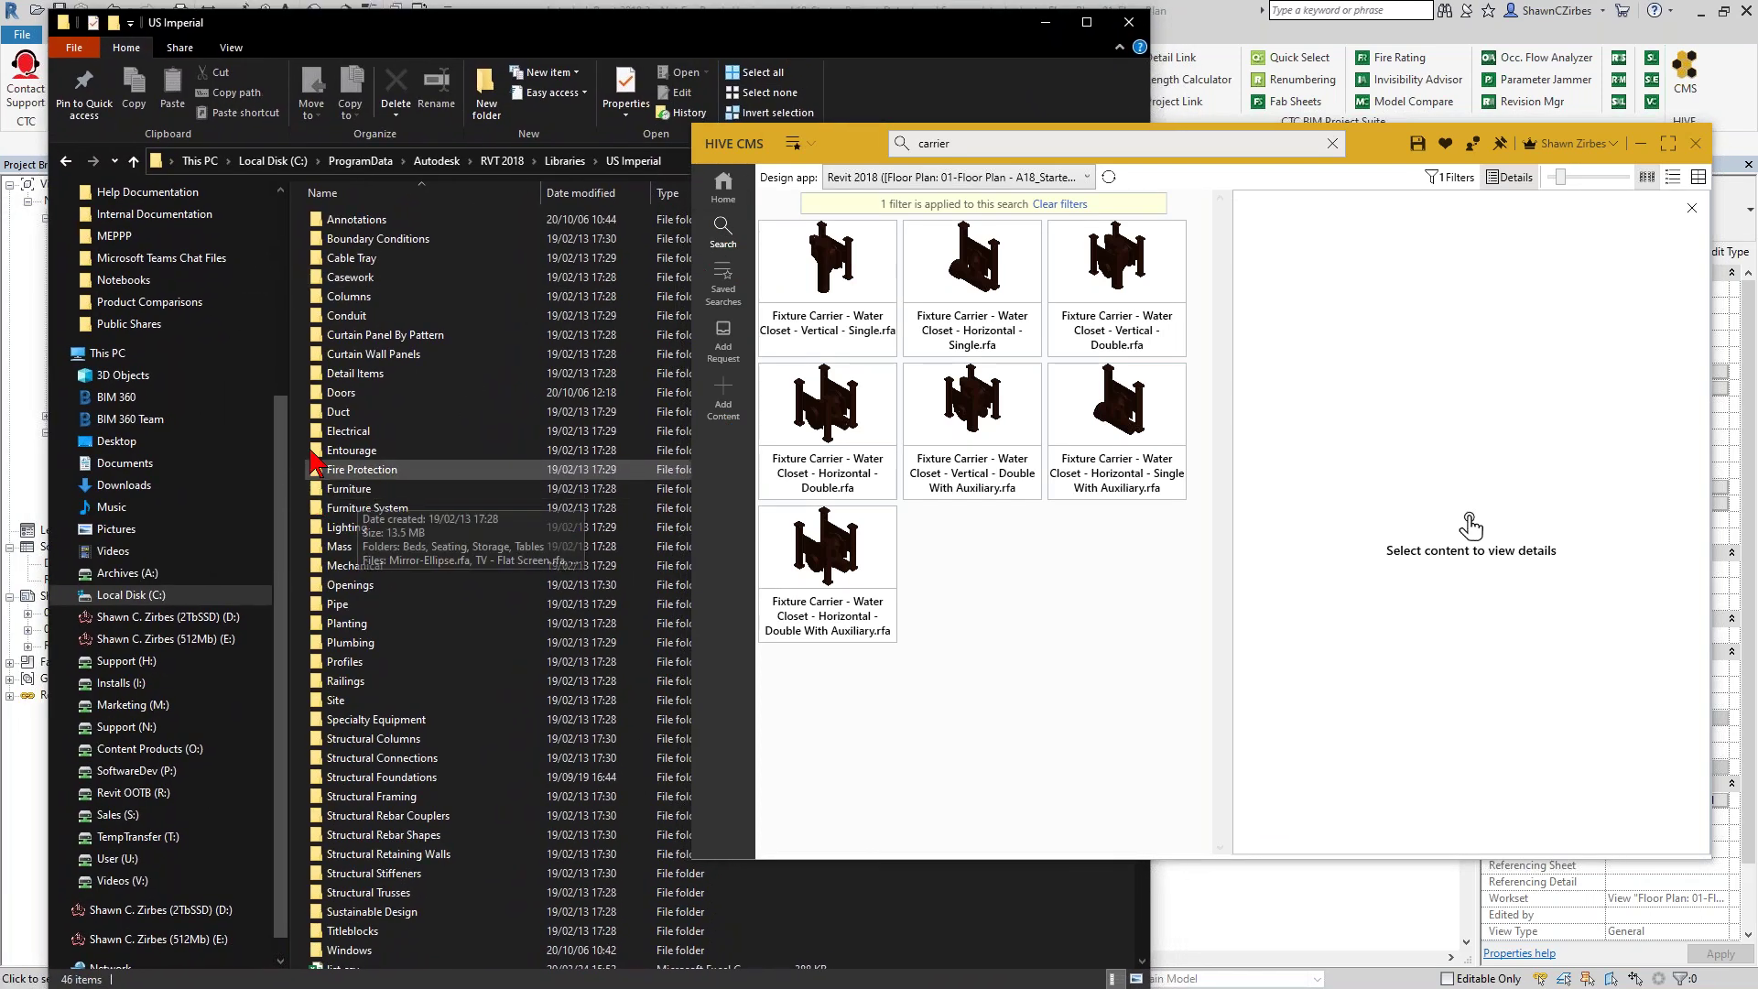
- Select the Doors folder in File Explorer and switch HIVE CMS to its Add Content page
click(333, 397)
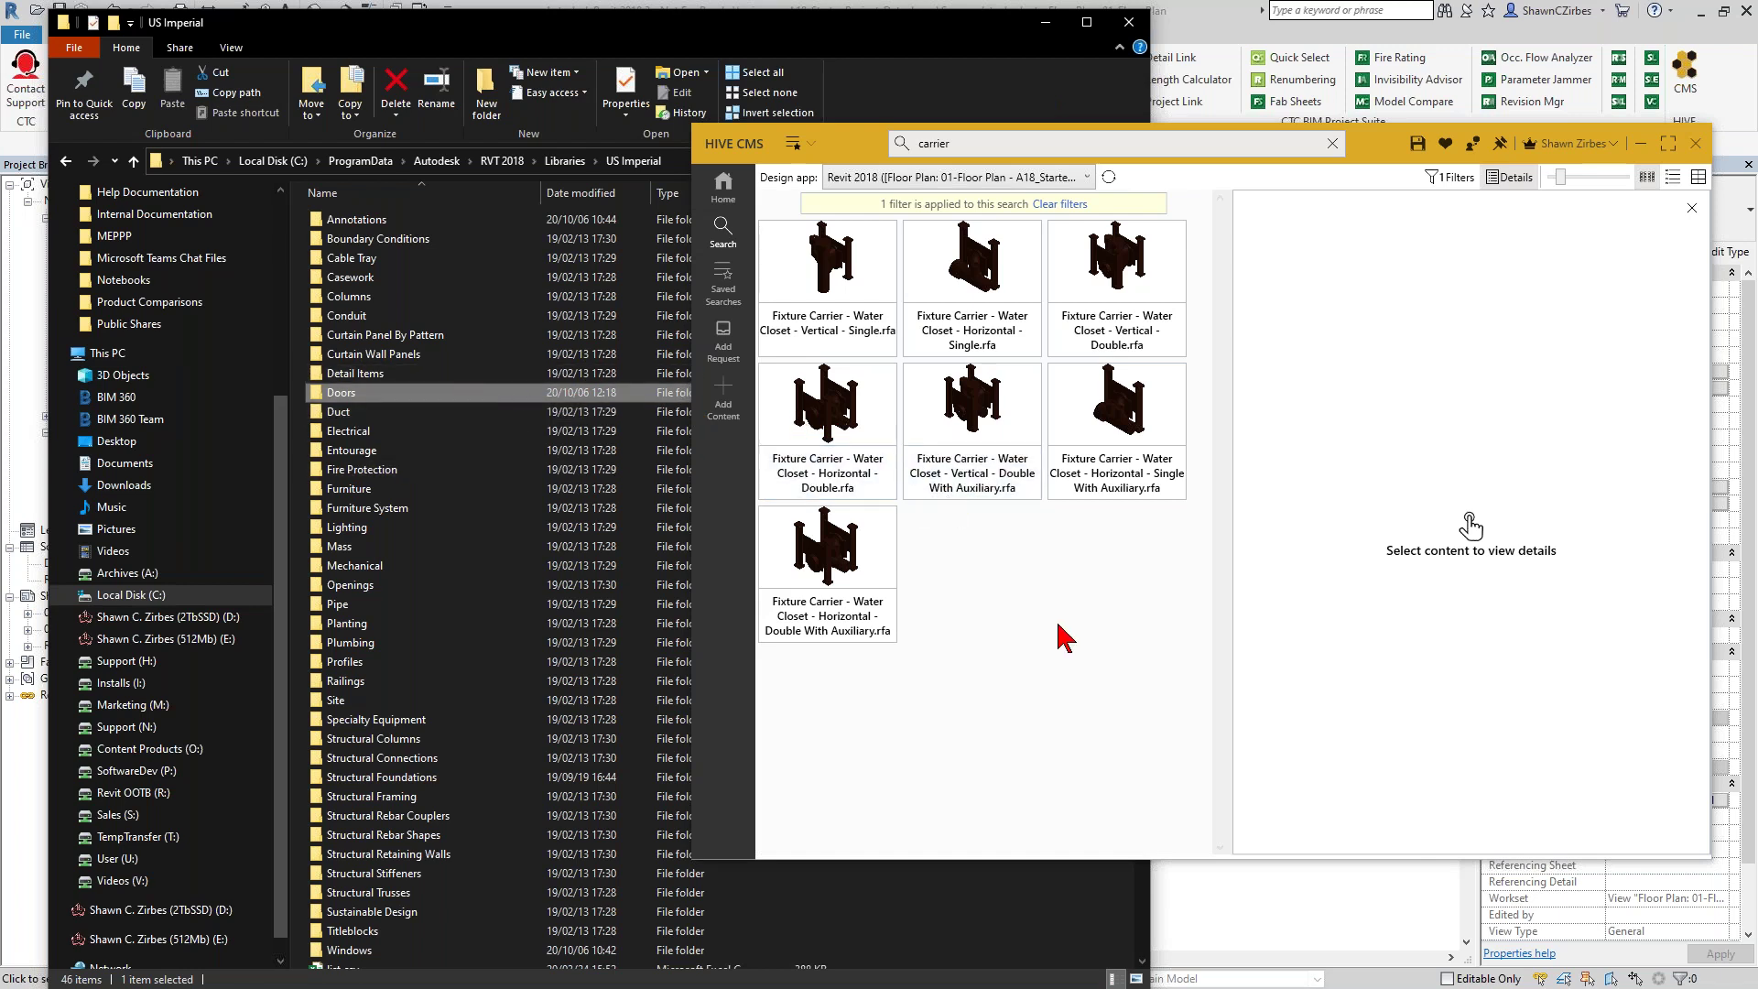
click(724, 412)
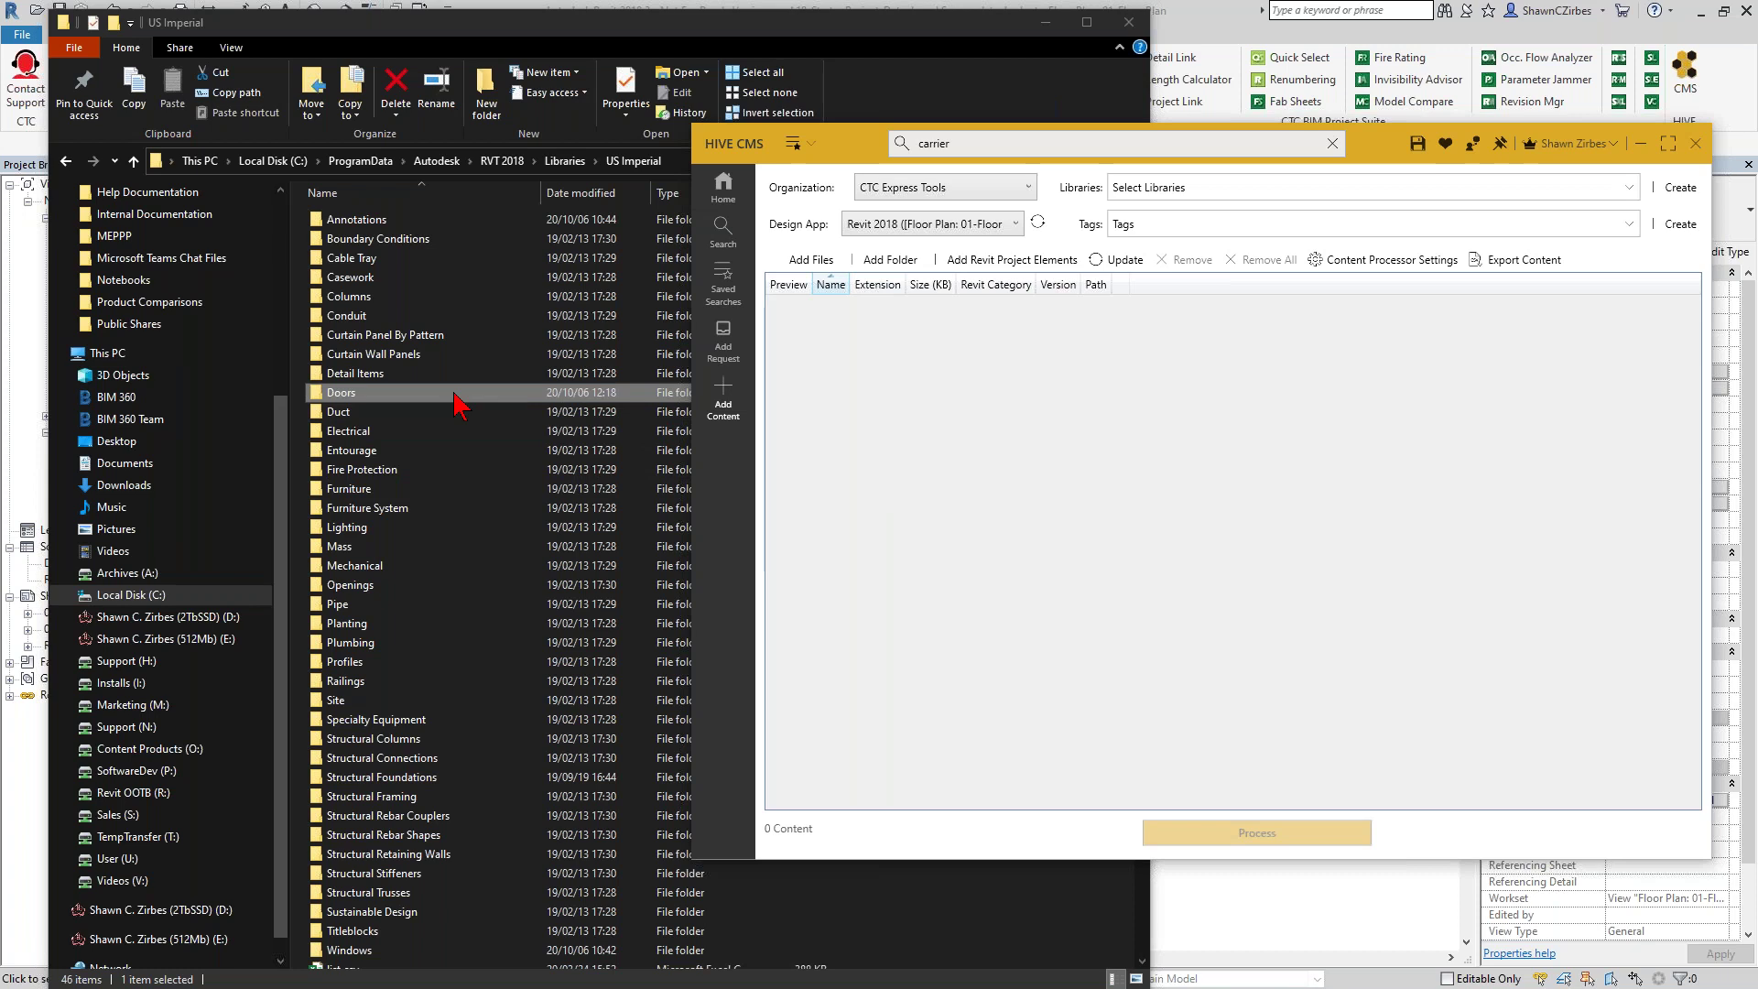
- Add the US Imperial Doors folder's 55 Revit 2018 door families to the content list
click(900, 266)
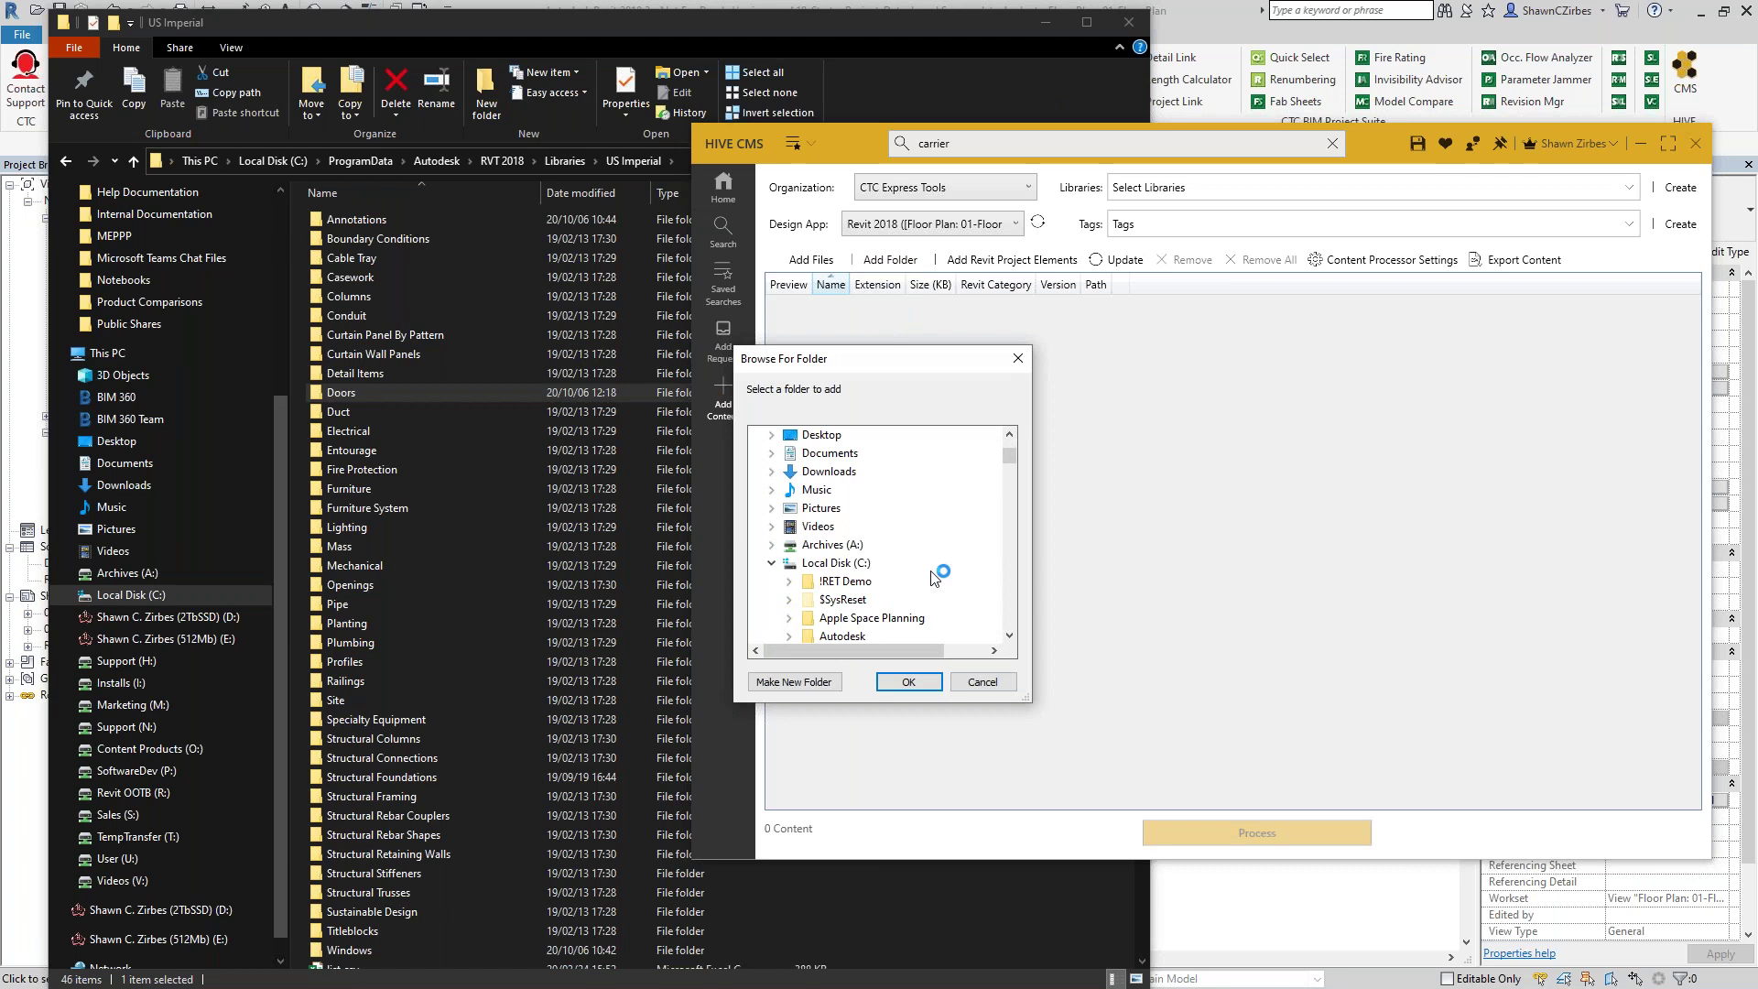
drag(1008, 475, 1011, 535)
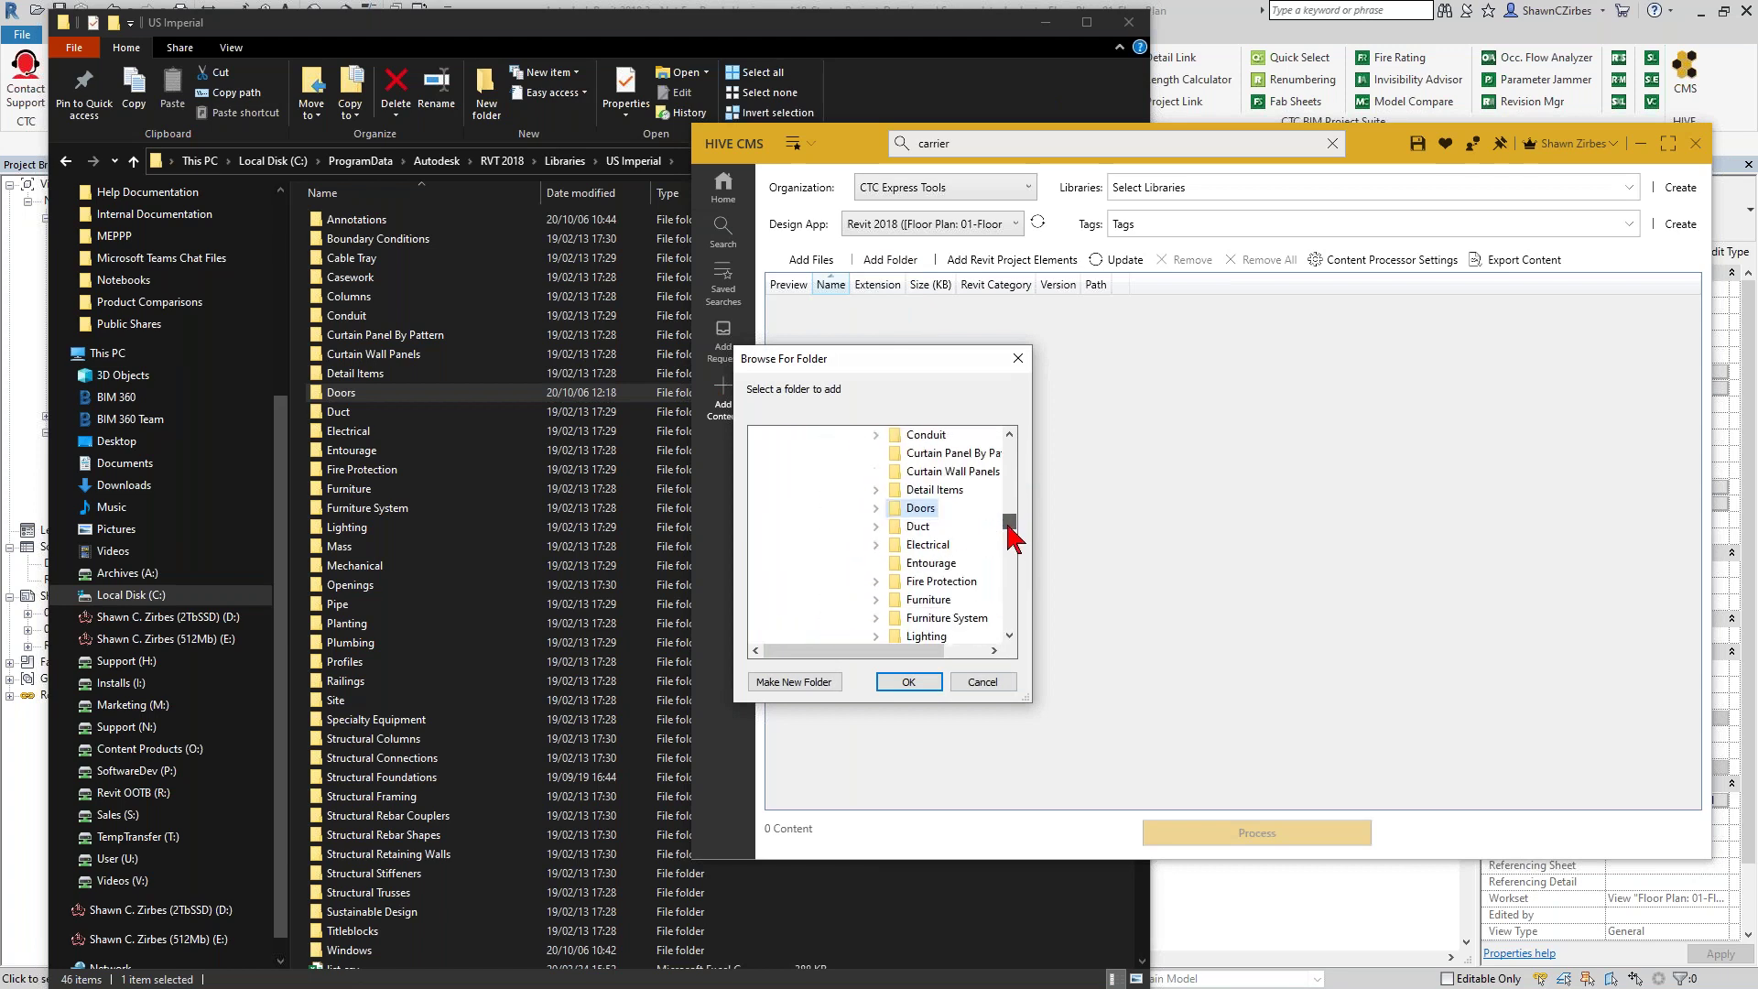
double_click(921, 508)
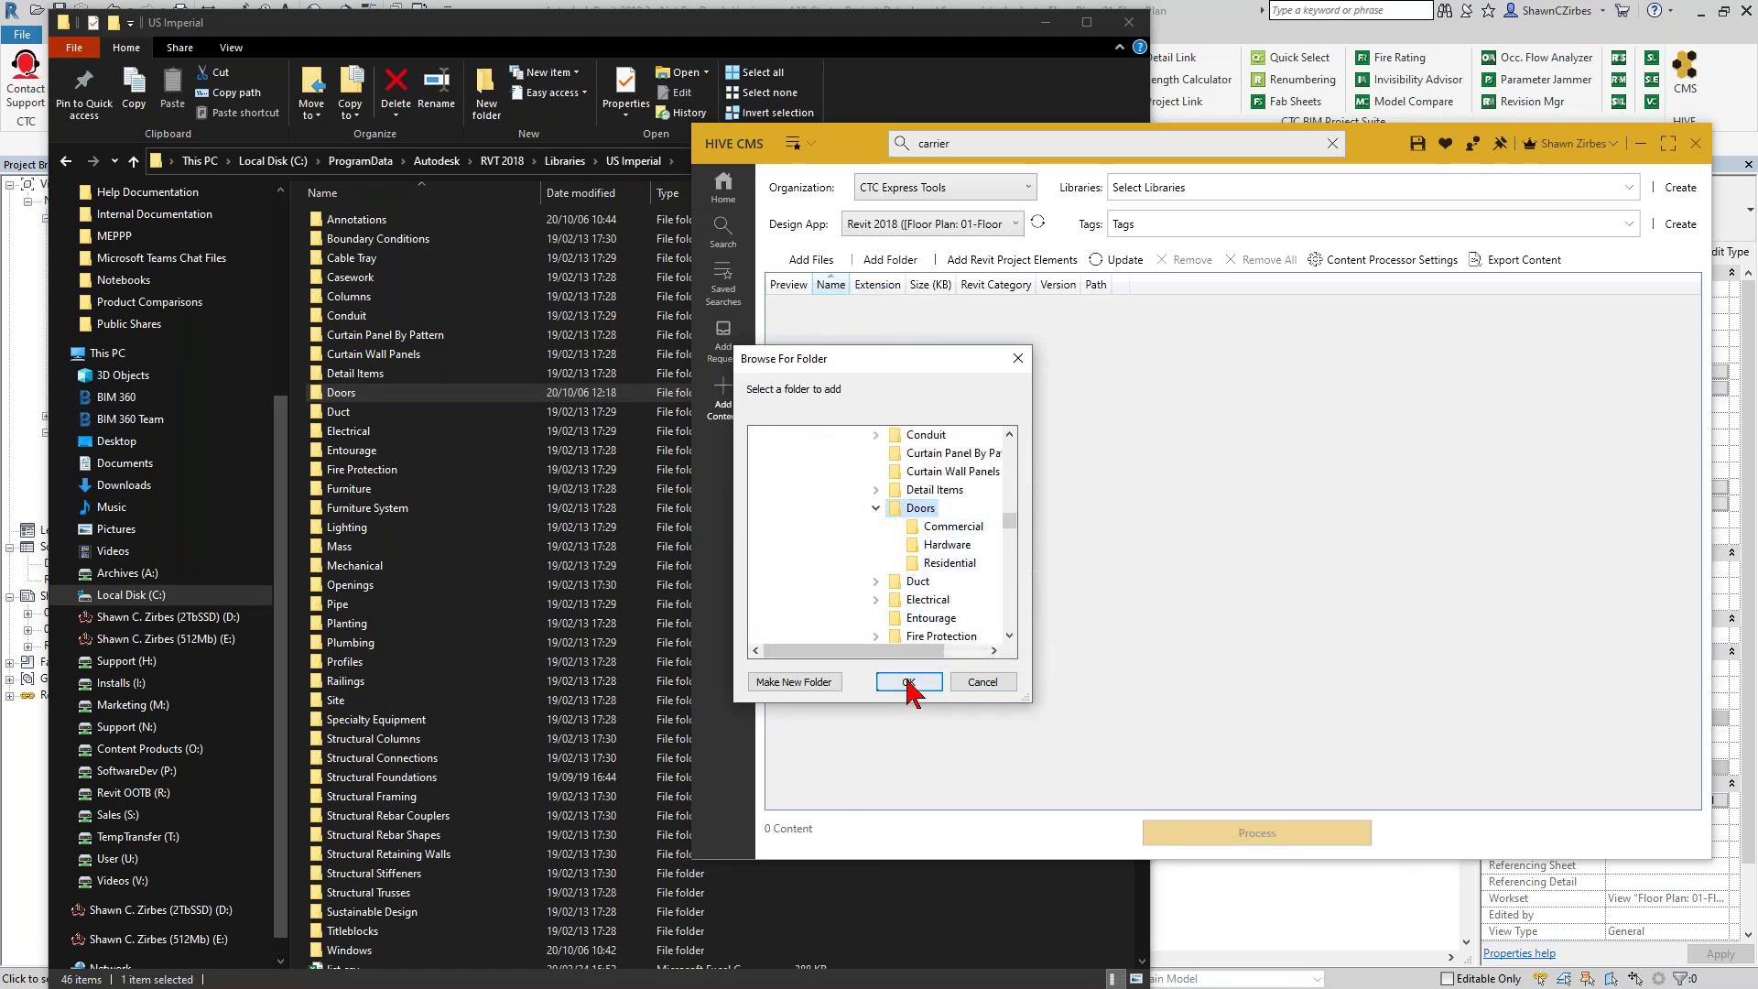
scroll(915, 563, up, 5)
scroll(915, 567, down, 5)
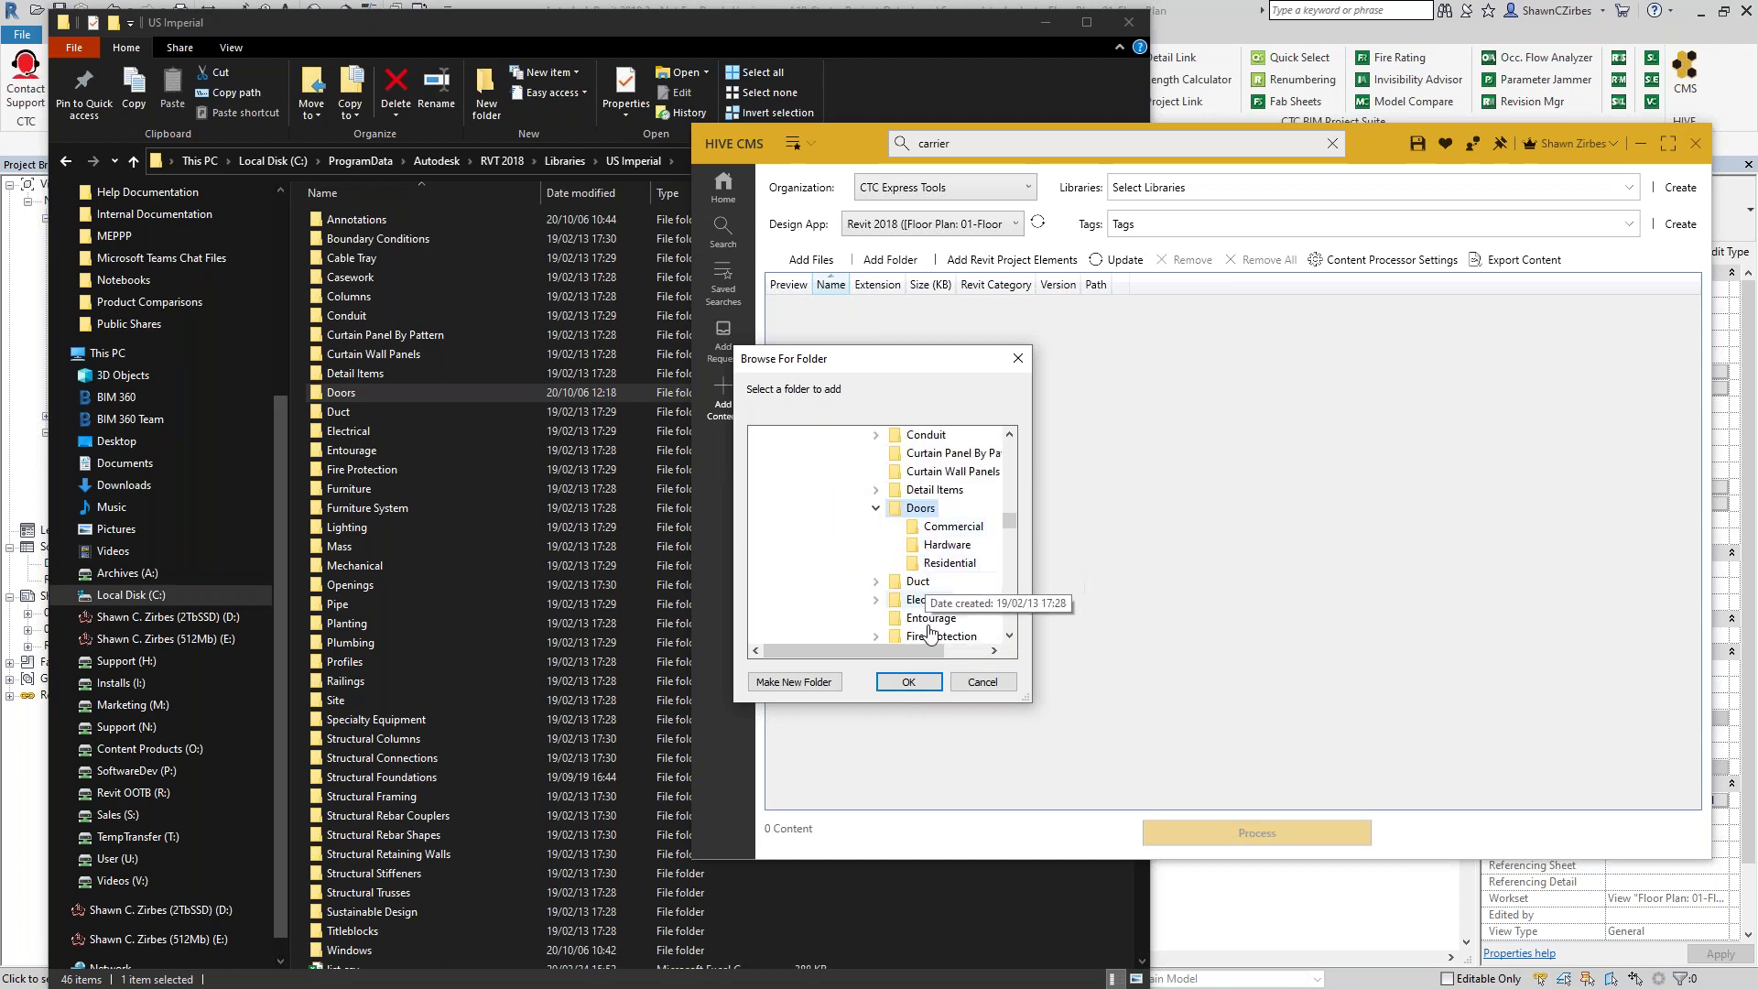
click(915, 683)
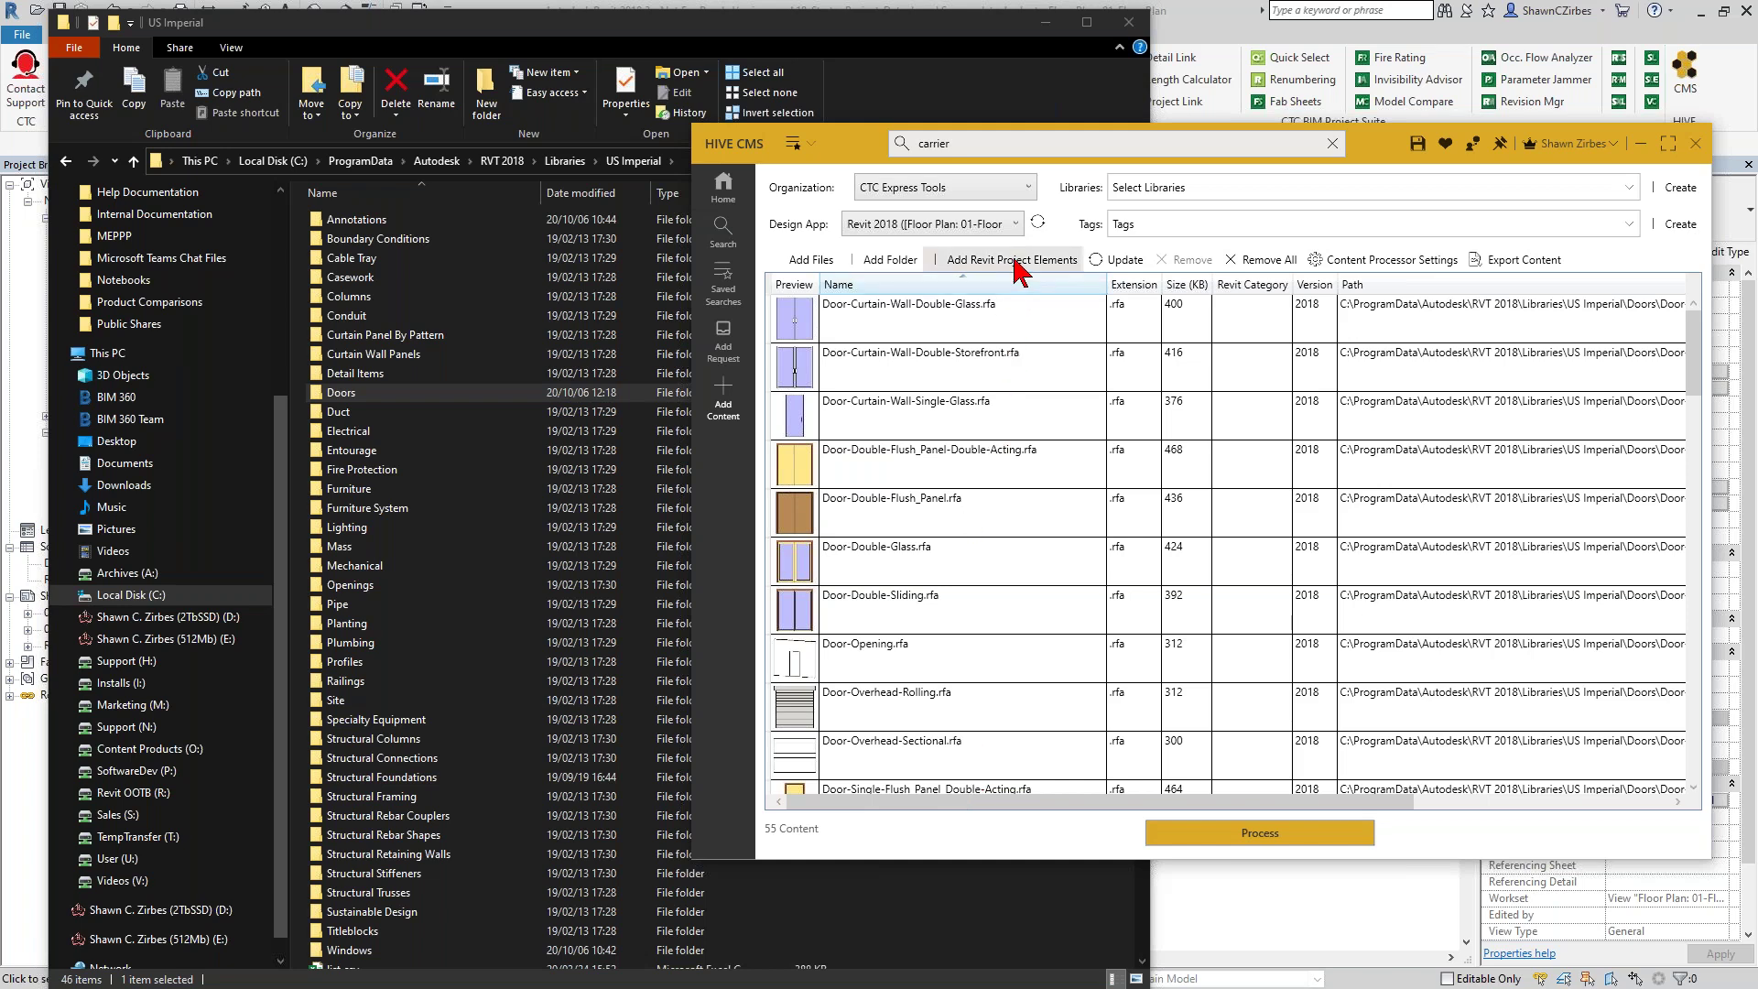
- Open A18_Warehouse.rvt from RET Settings > HIVE with worksets Exterior through Site opened
click(1045, 22)
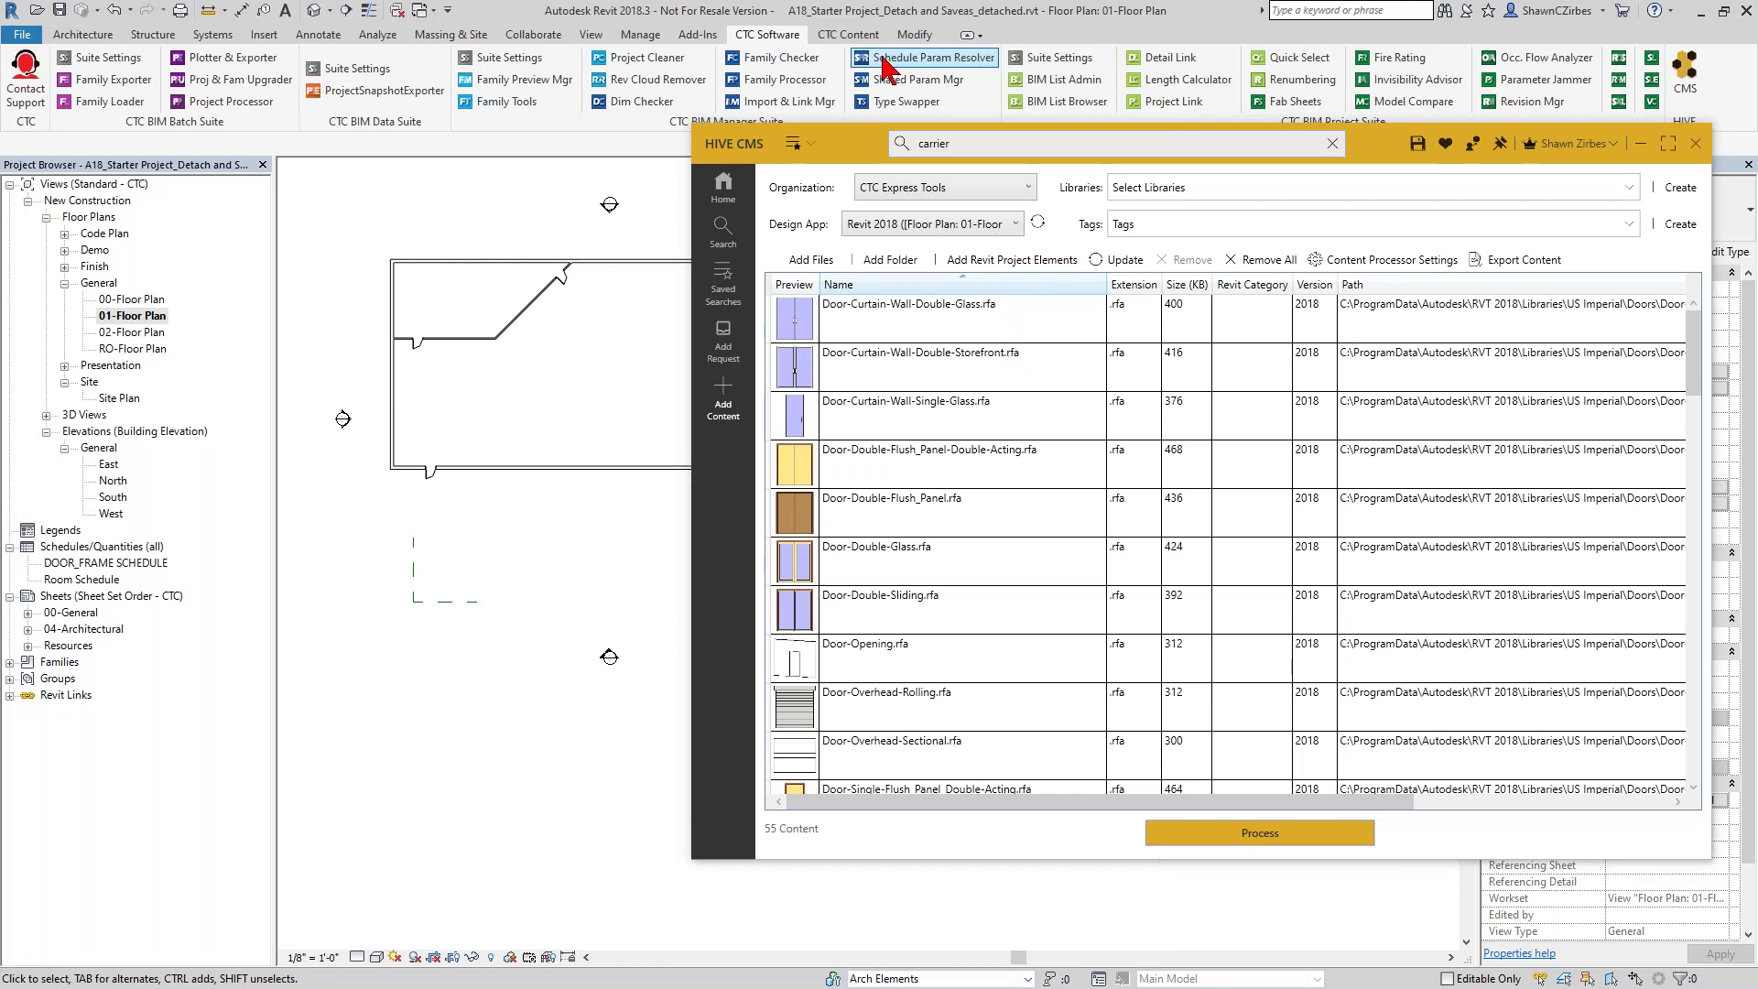
click(37, 11)
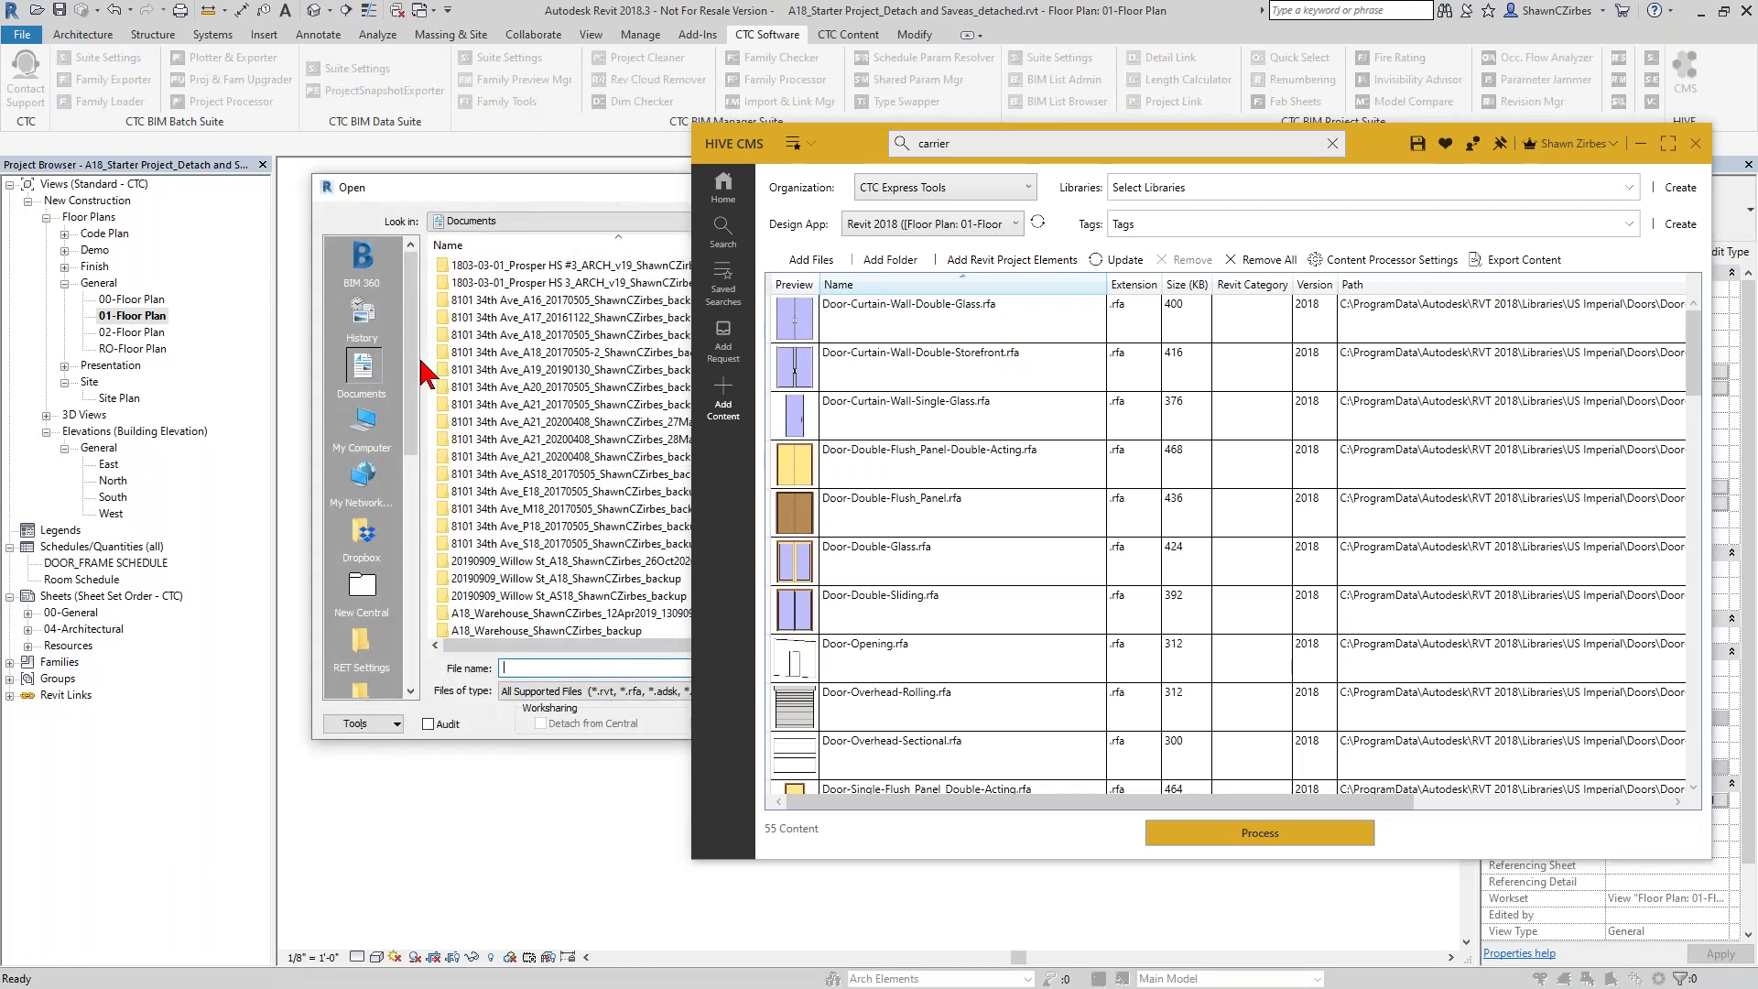
click(364, 641)
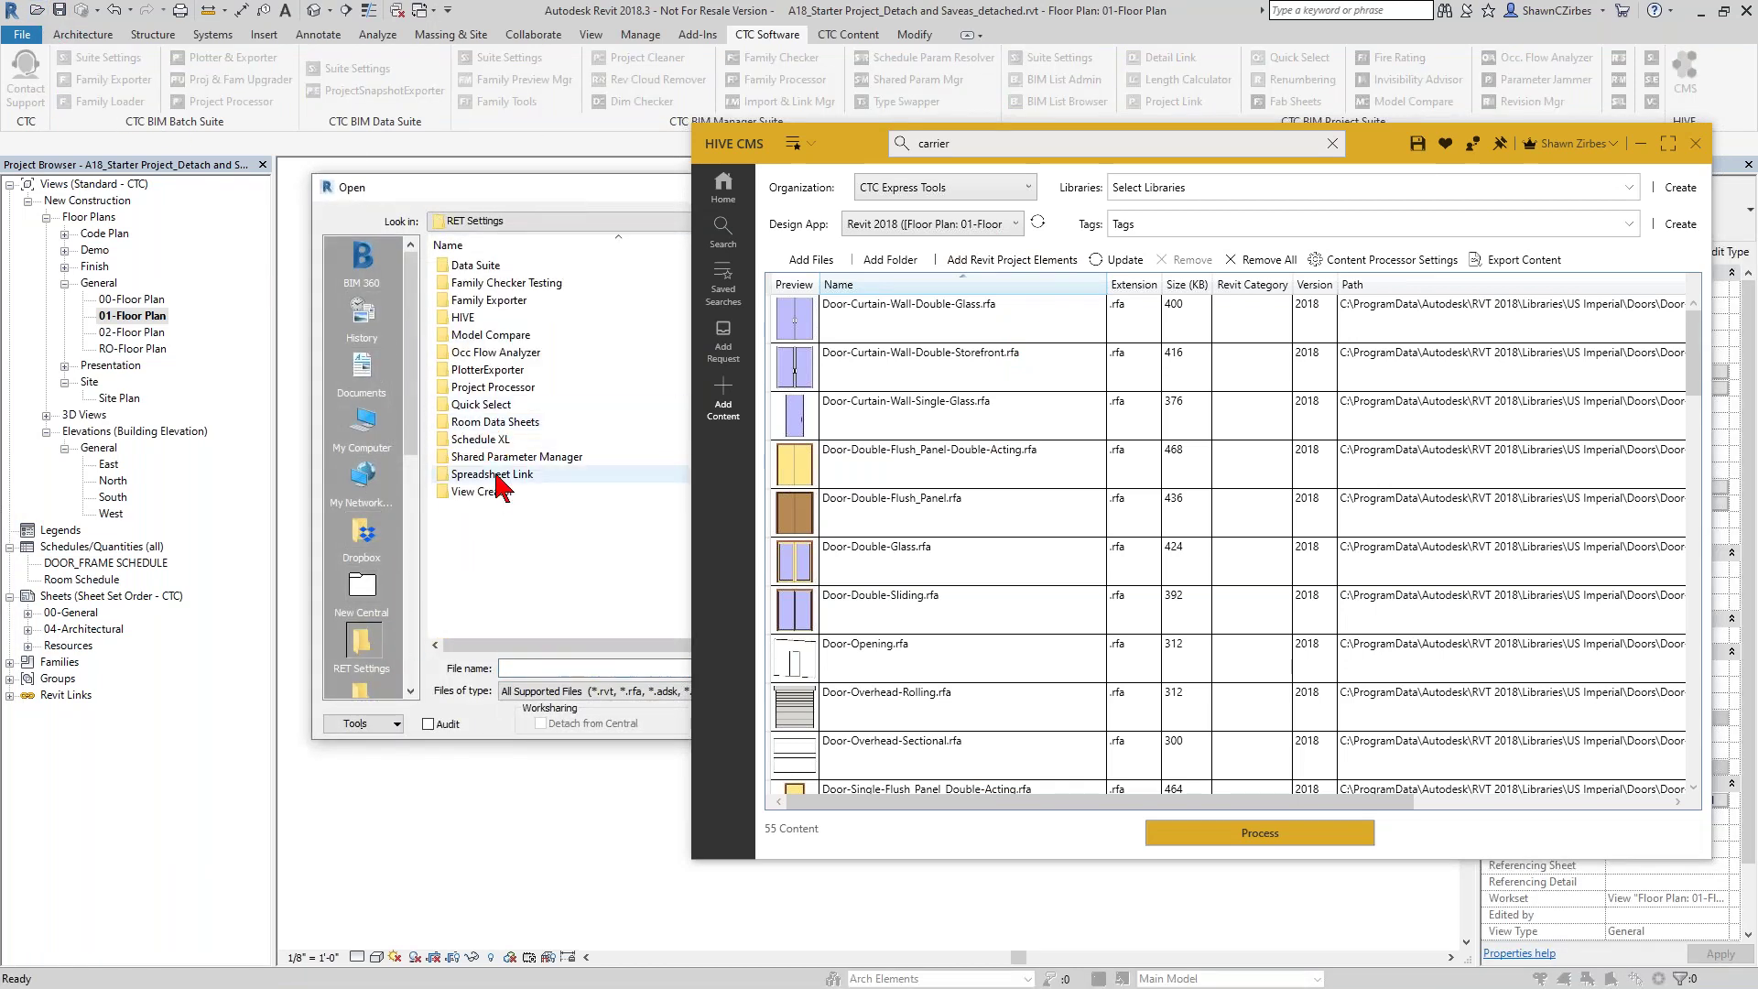
double_click(464, 317)
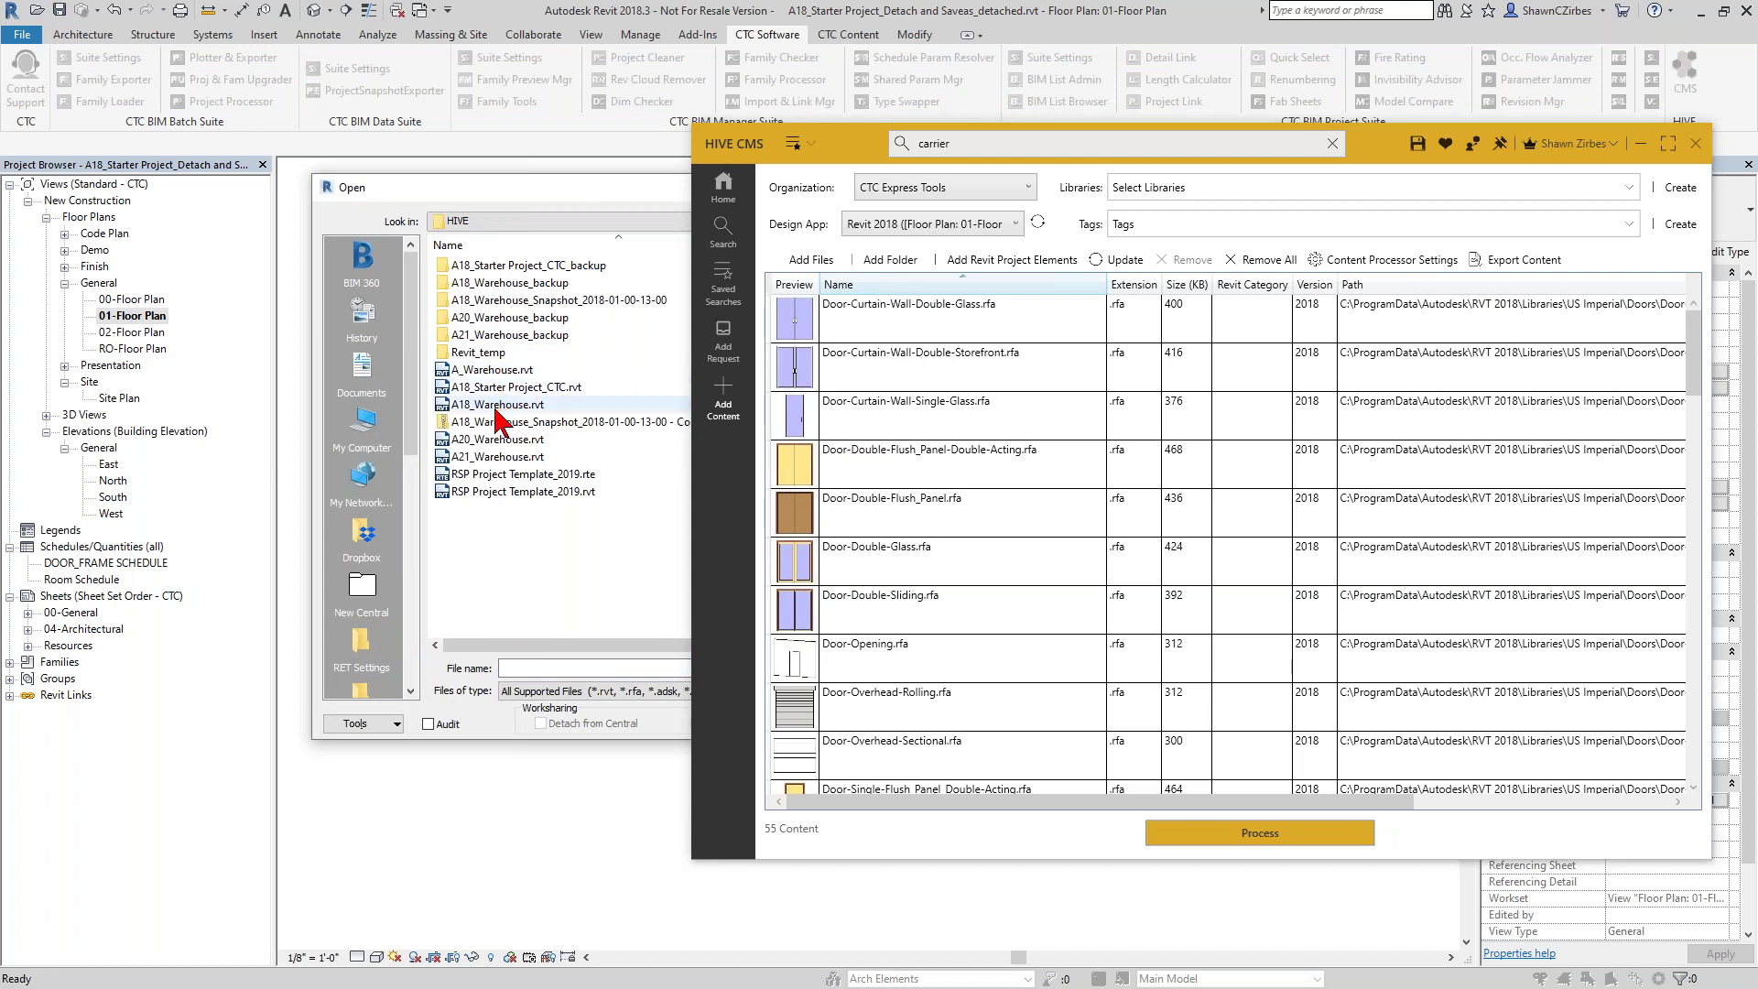
click(495, 408)
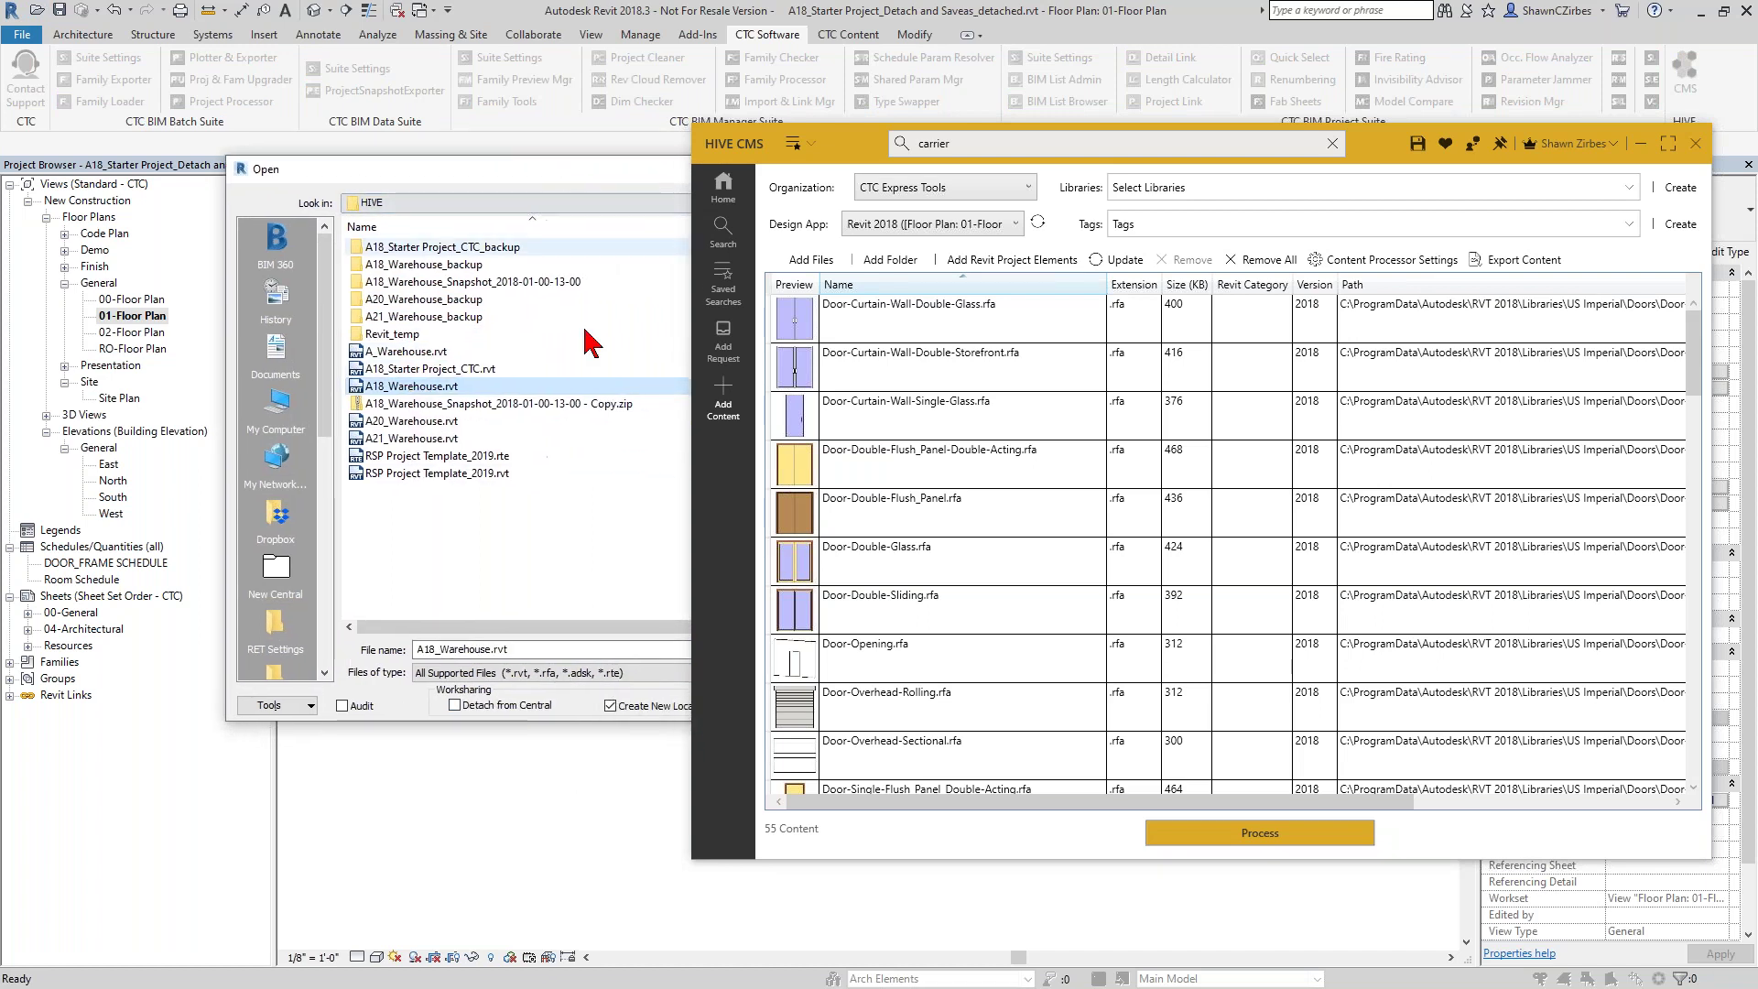
drag(651, 175, 425, 19)
click(641, 552)
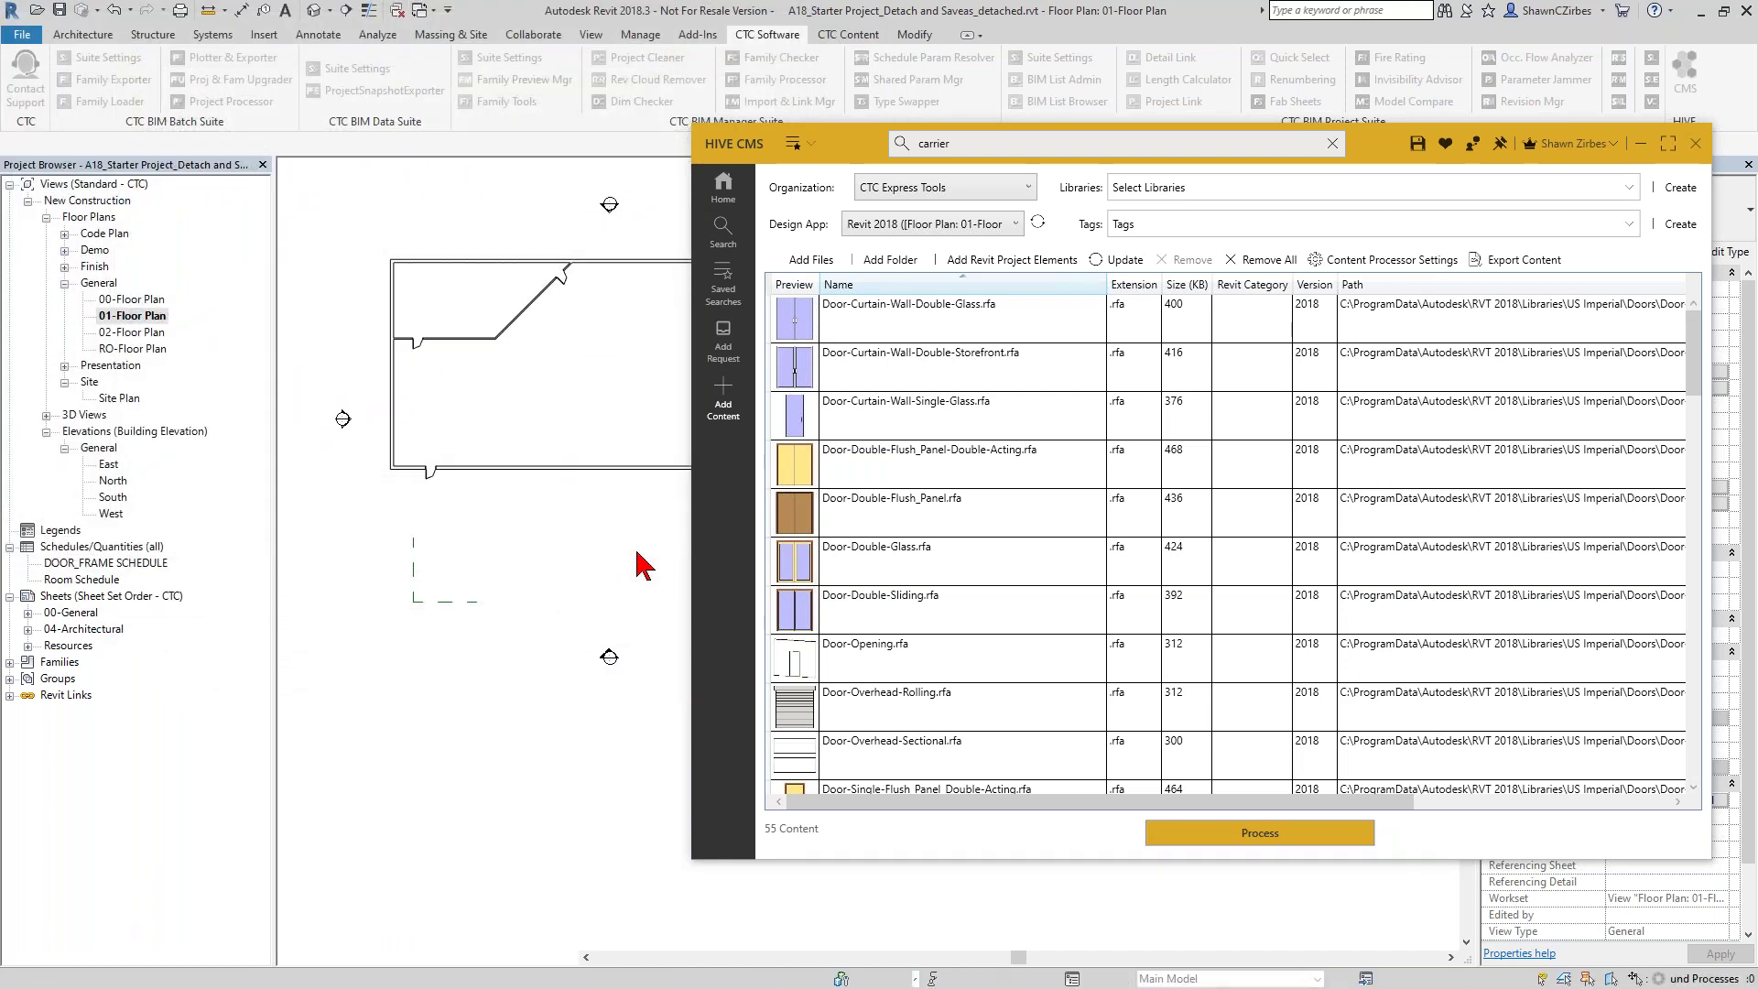
drag(170, 139, 138, 269)
click(516, 220)
click(353, 442)
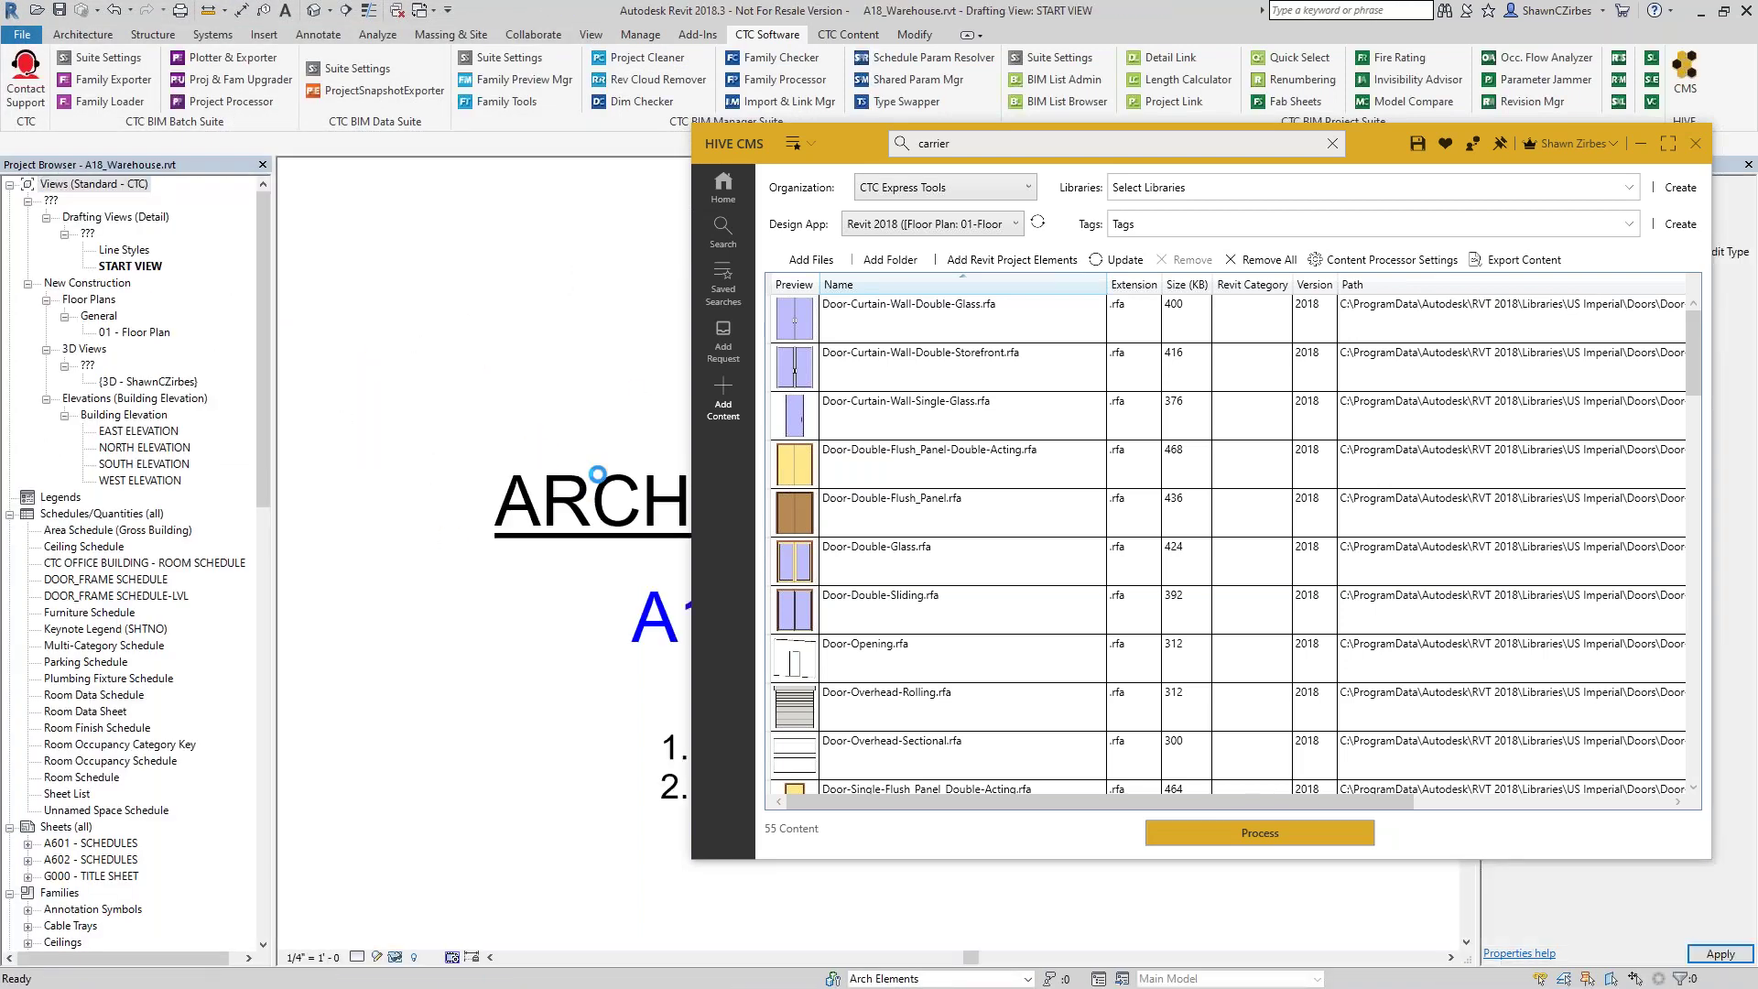
- Filter the project elements by 'walls' and add all wall types, bringing the list to 92 items
click(996, 265)
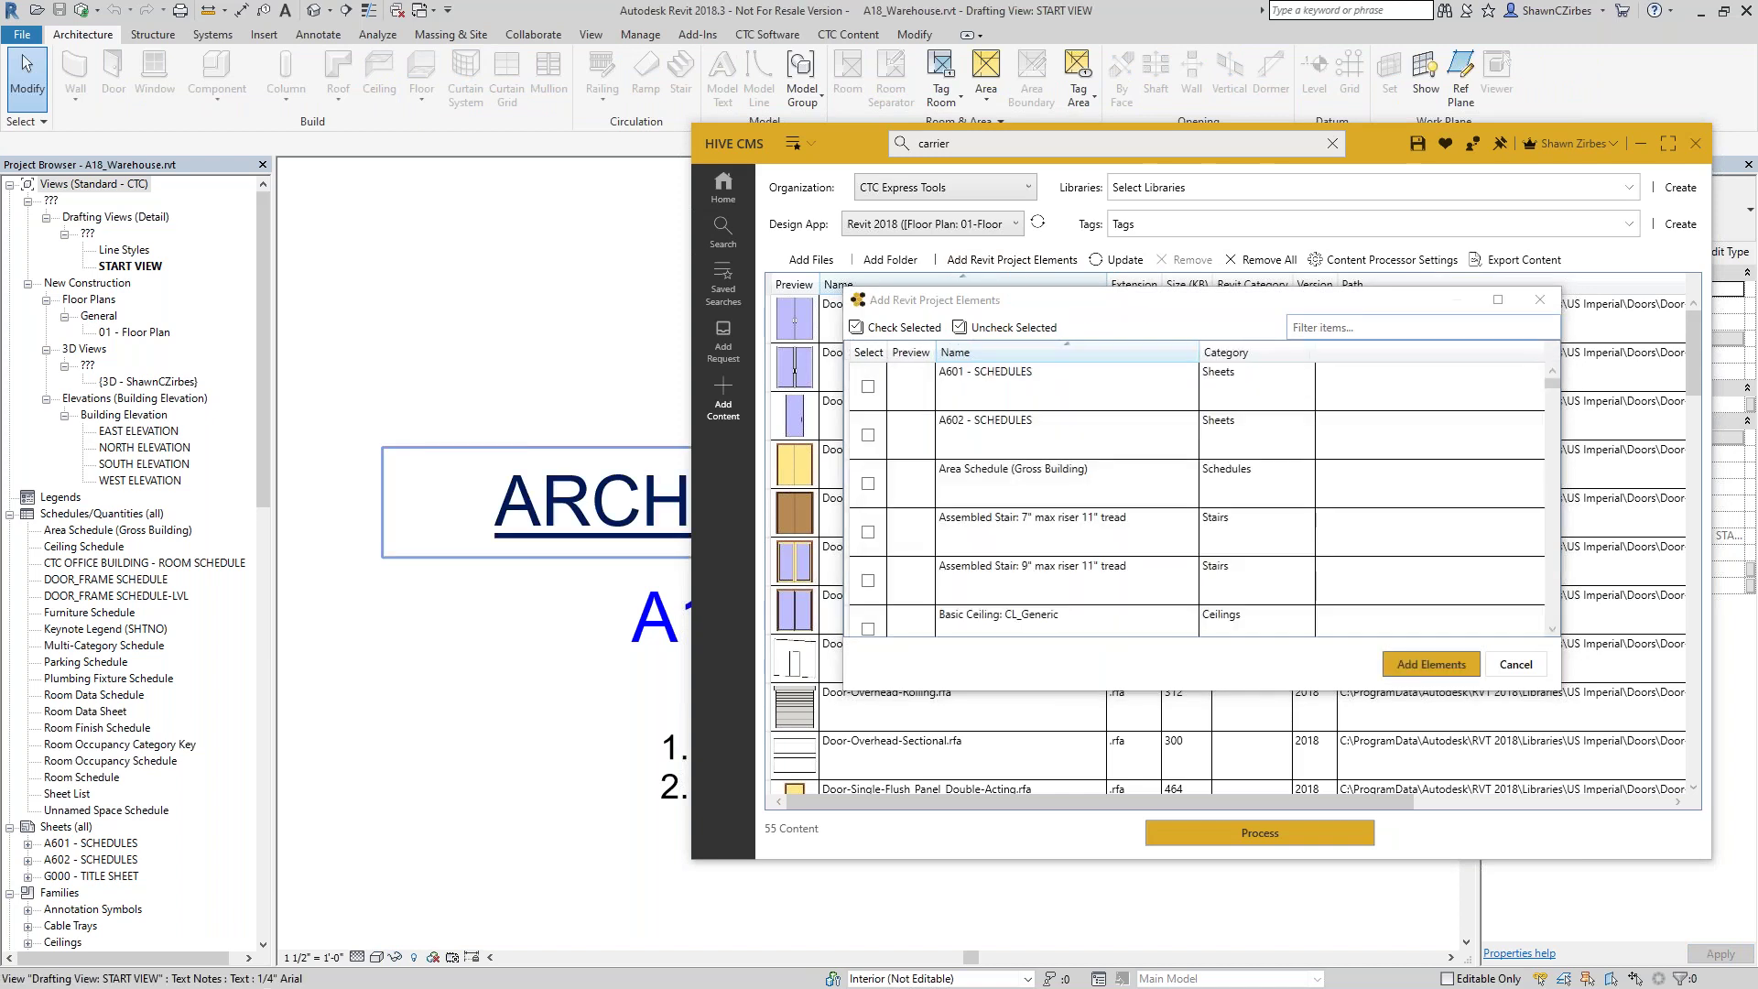
click(1340, 329)
text(walls)
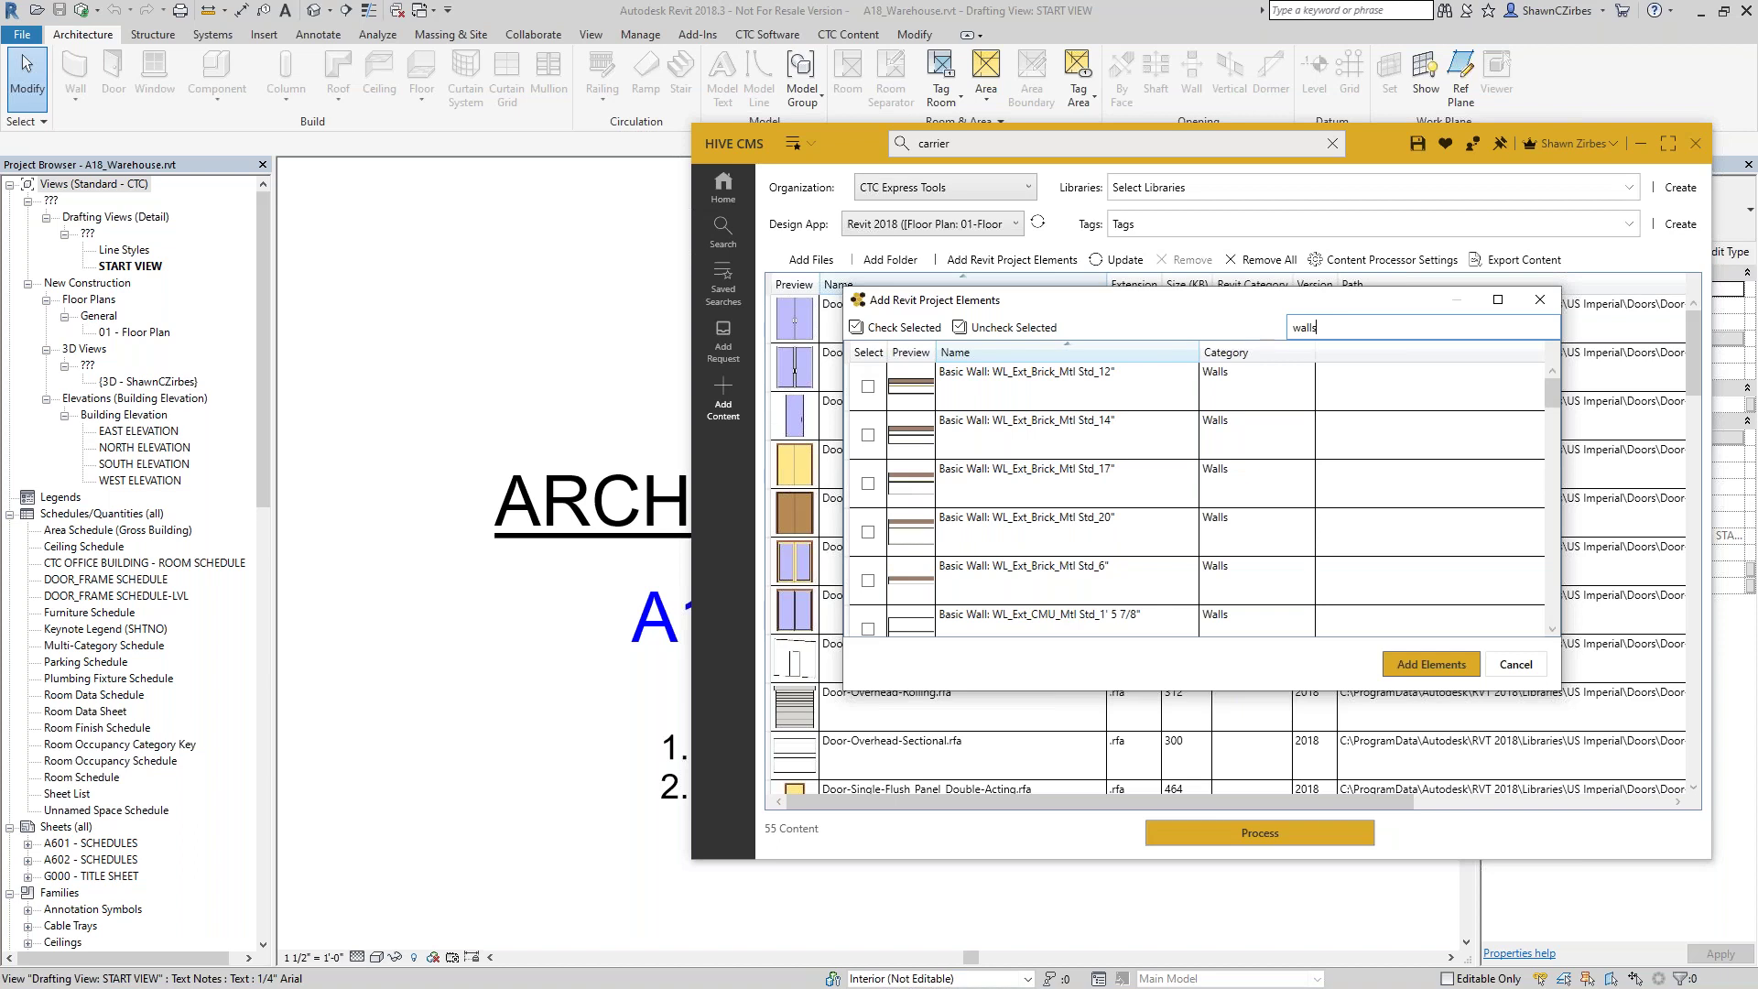
click(1088, 401)
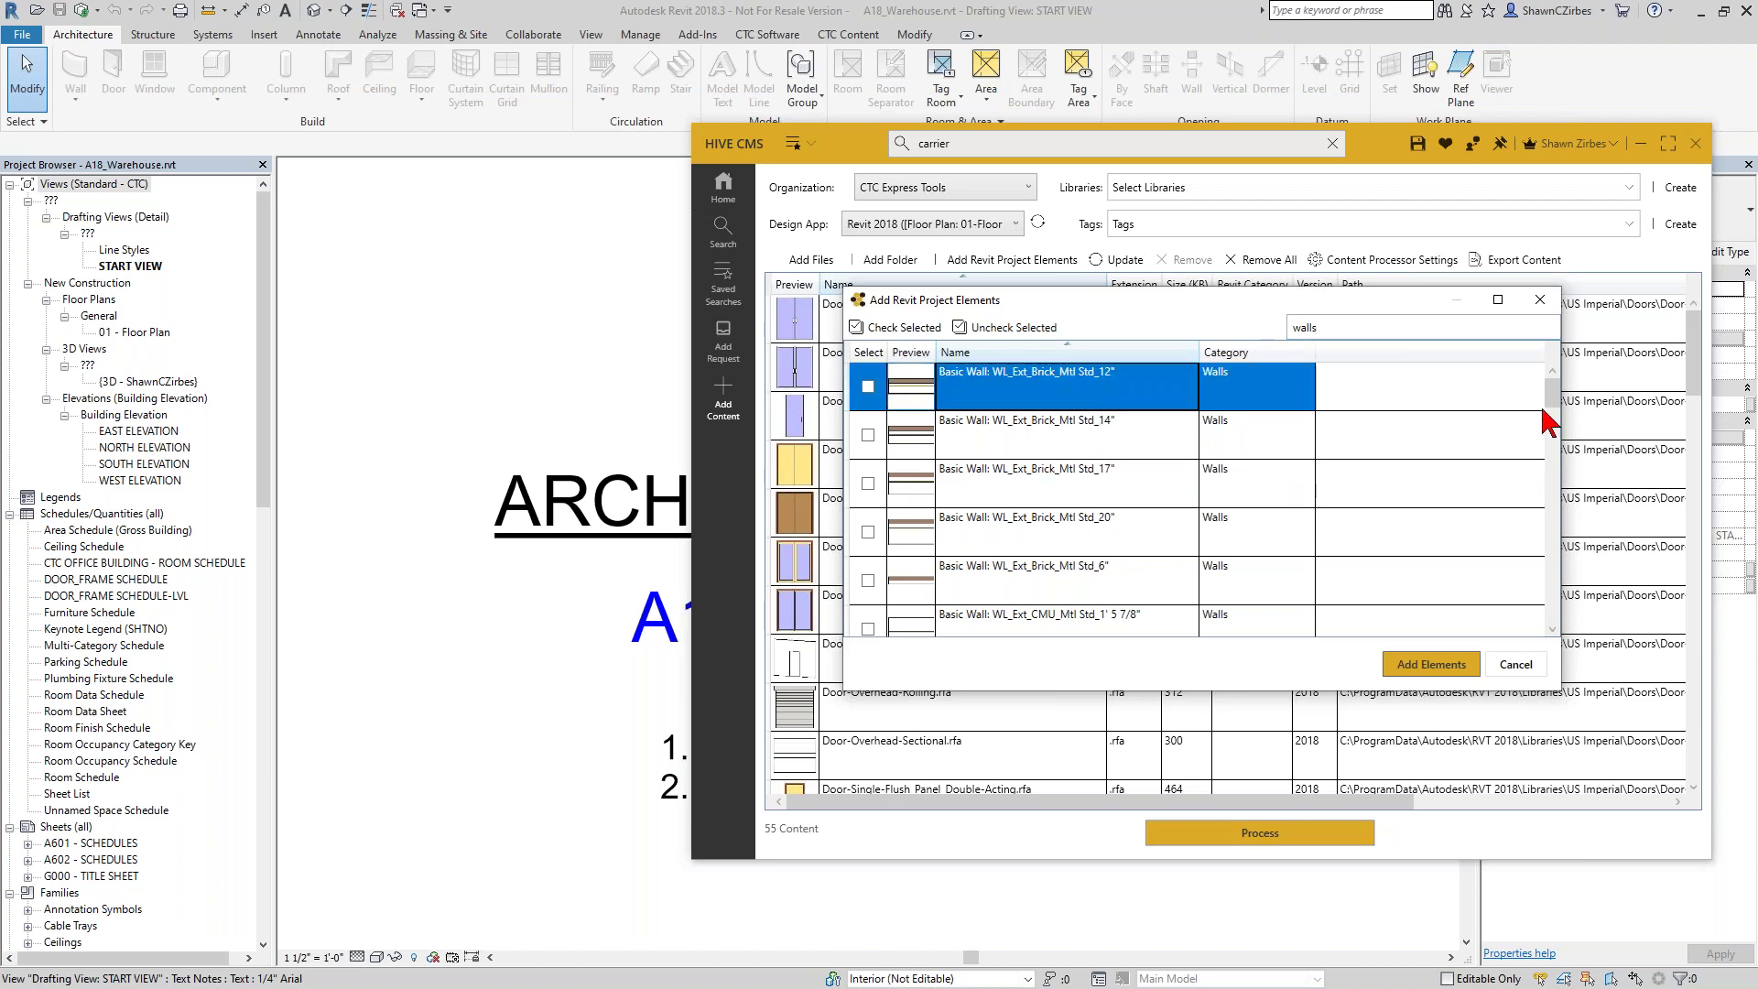
drag(1554, 396, 1562, 588)
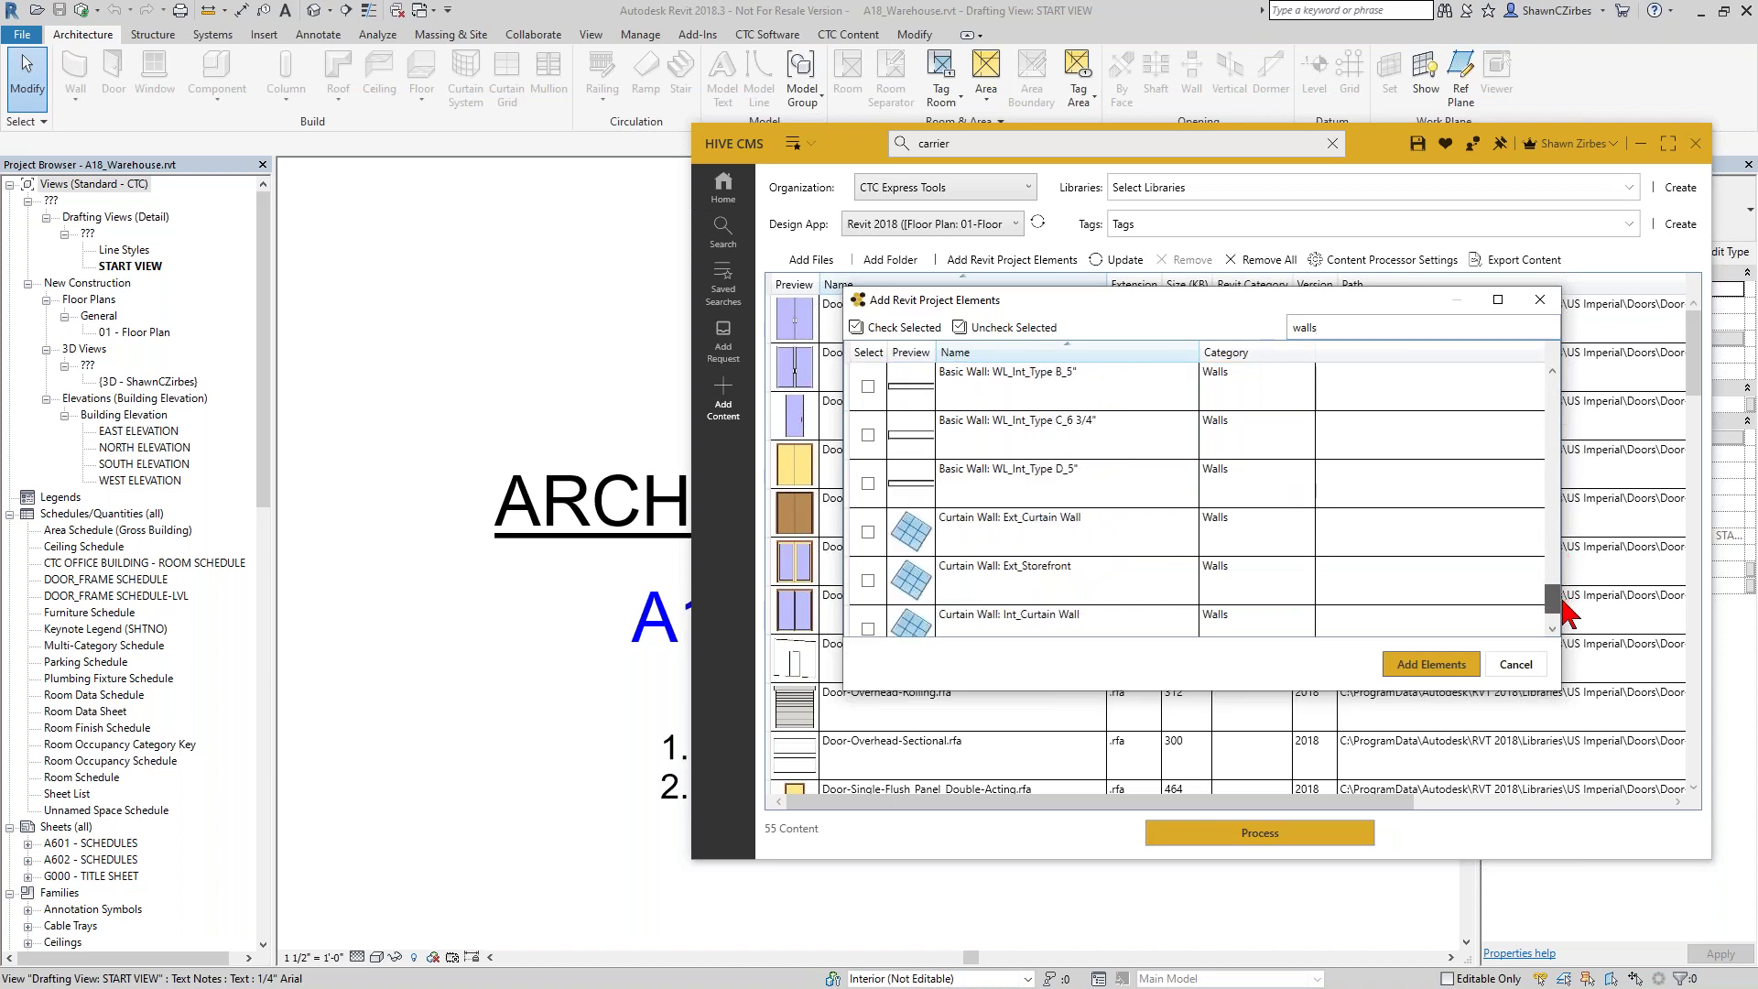
shift+click(1145, 488)
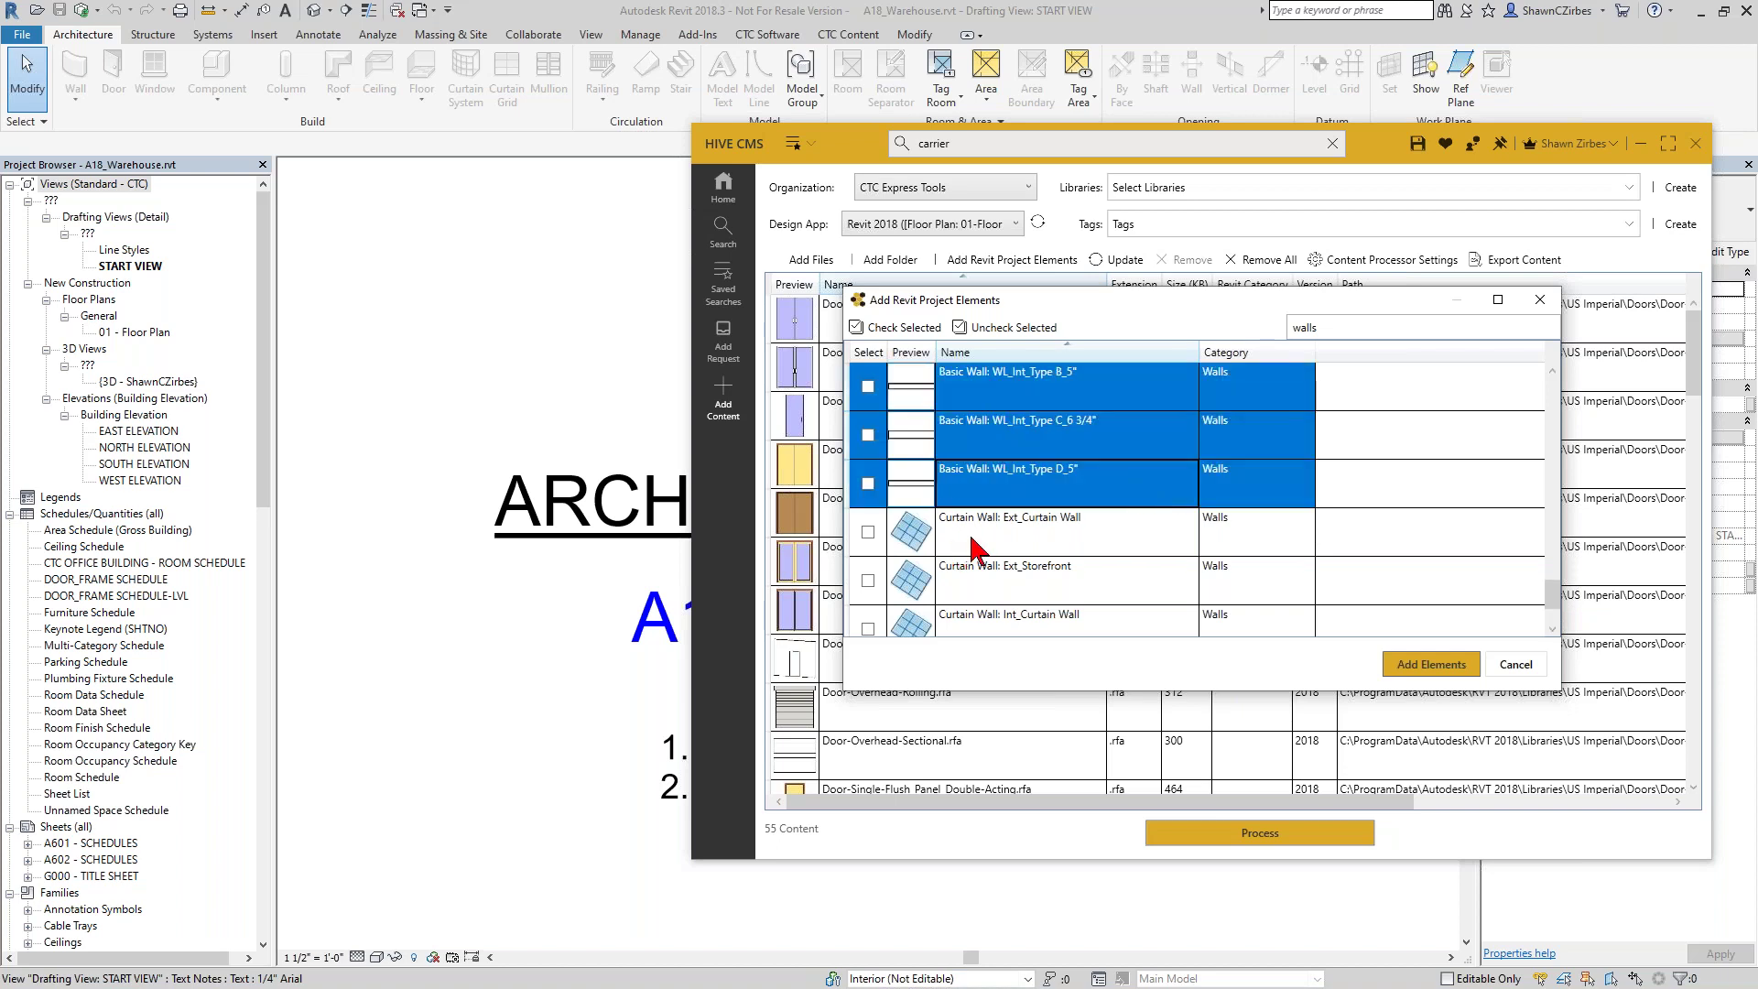
scroll(959, 549, down, 1)
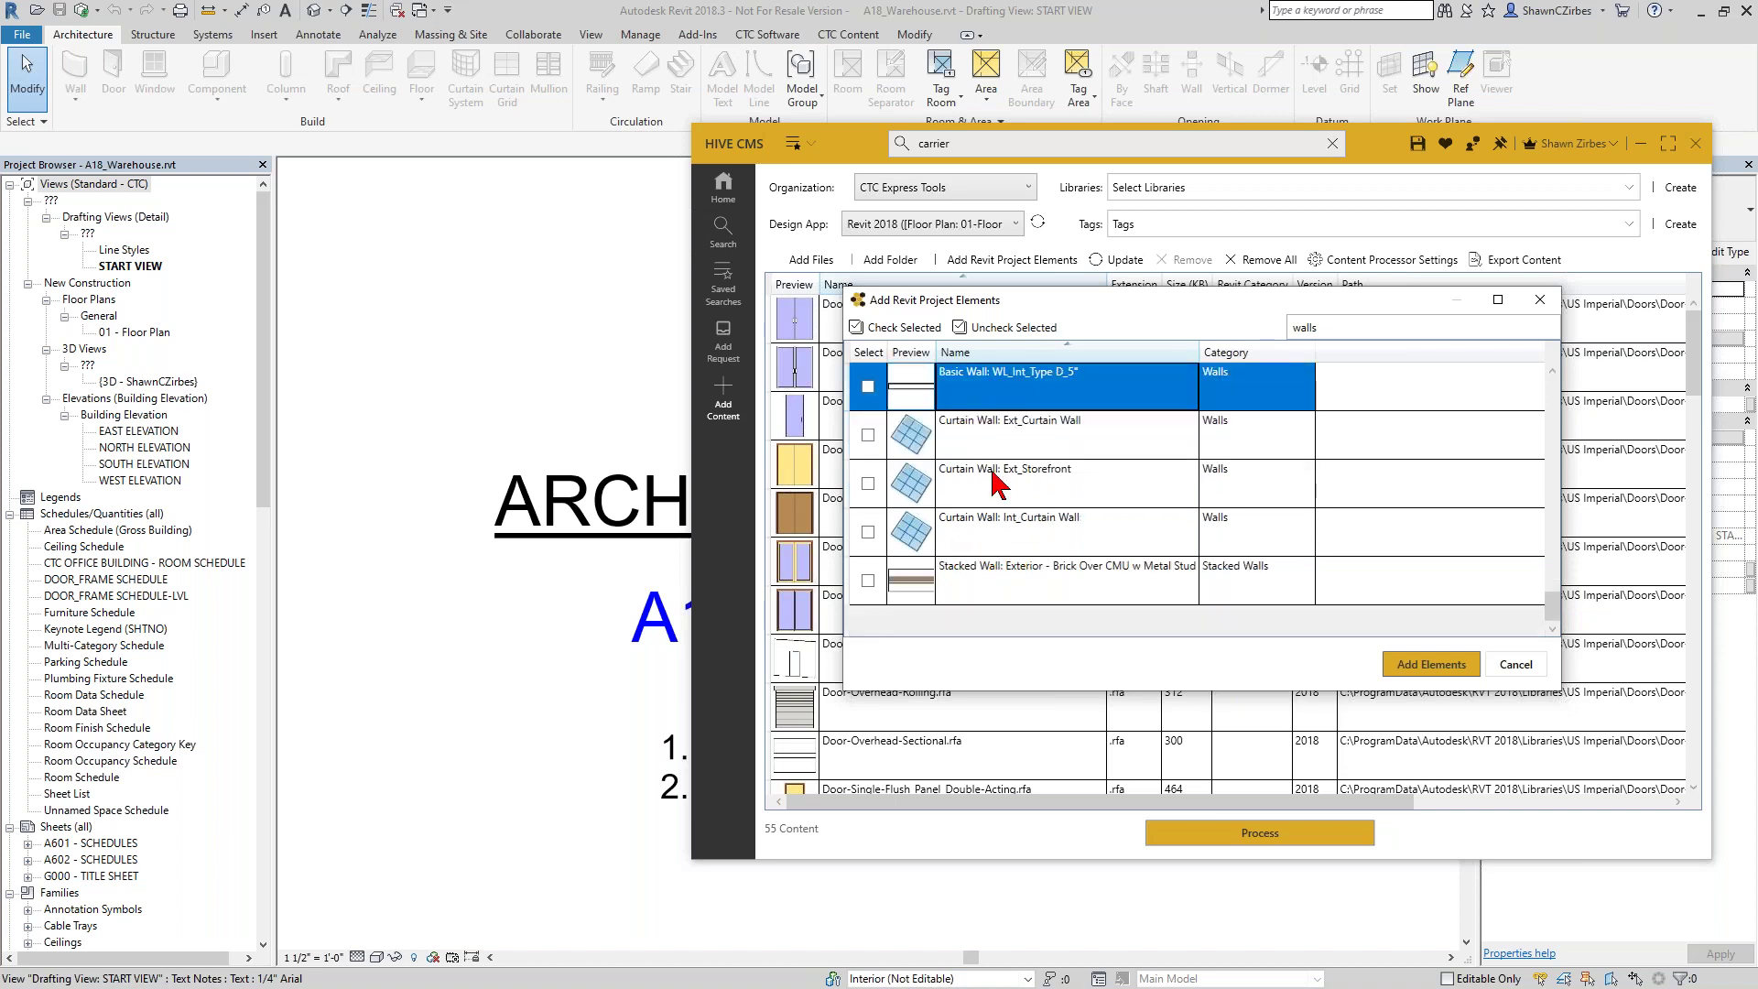
click(891, 327)
click(1432, 665)
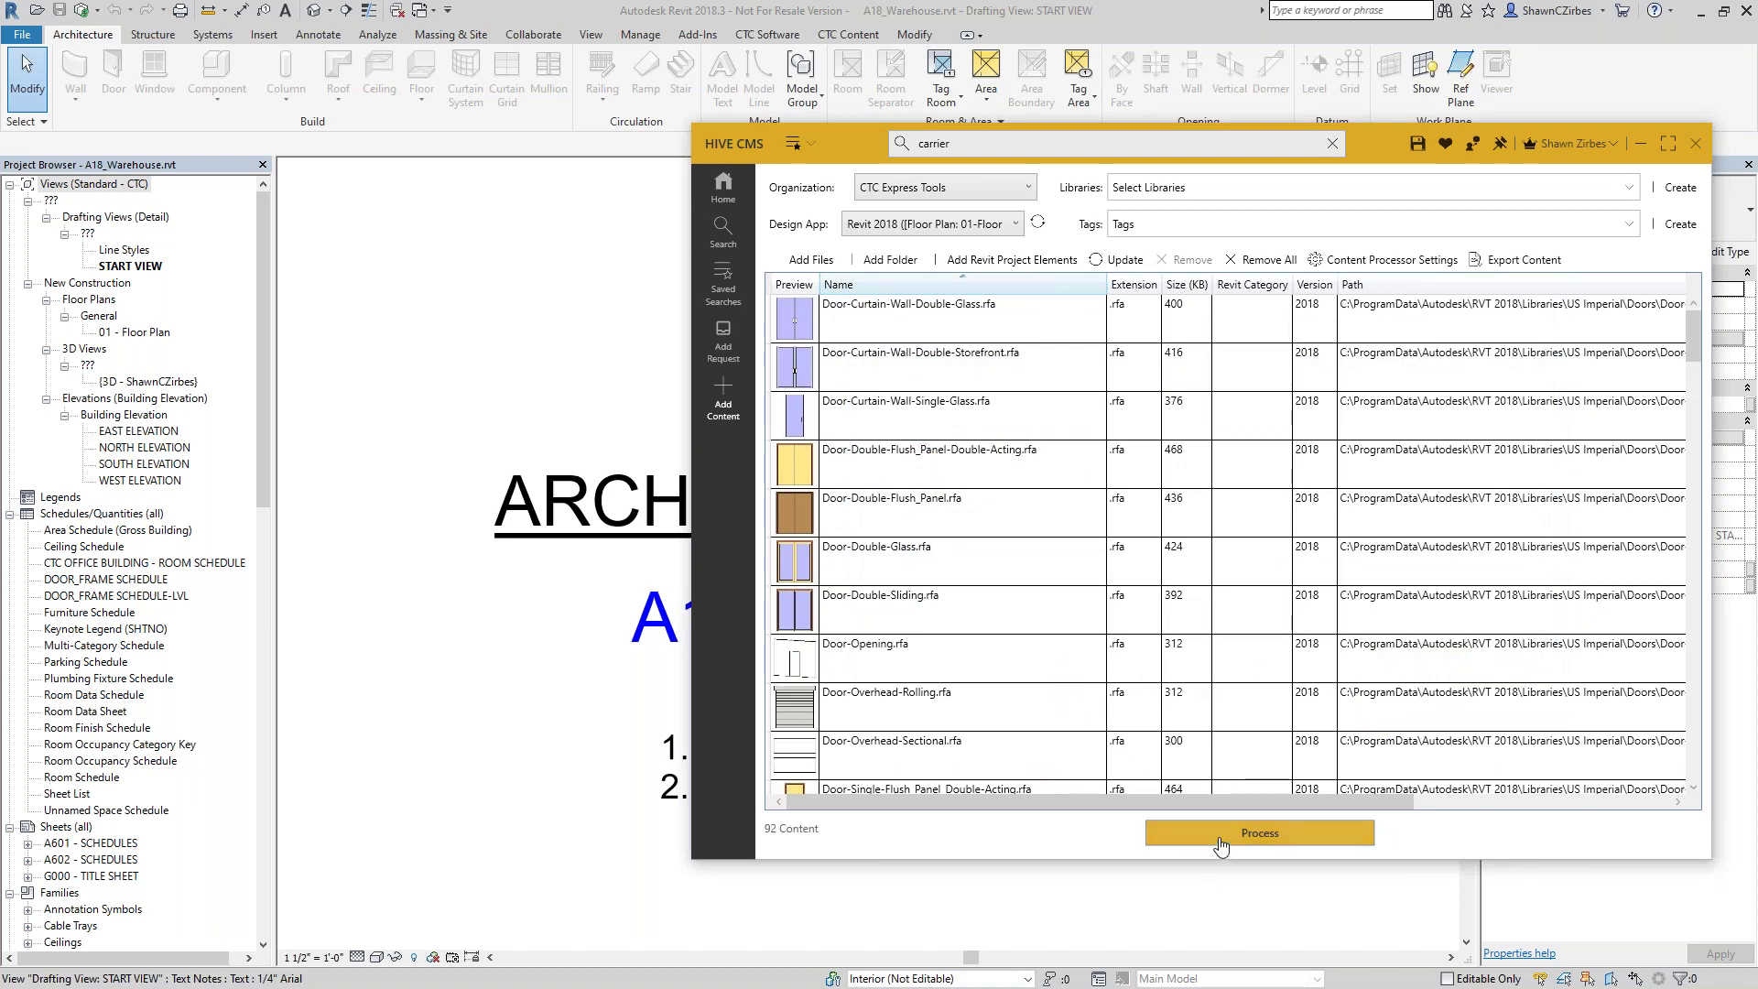
- Choose Revit Content (CTC) as the target library for the 92-item content list
click(1300, 189)
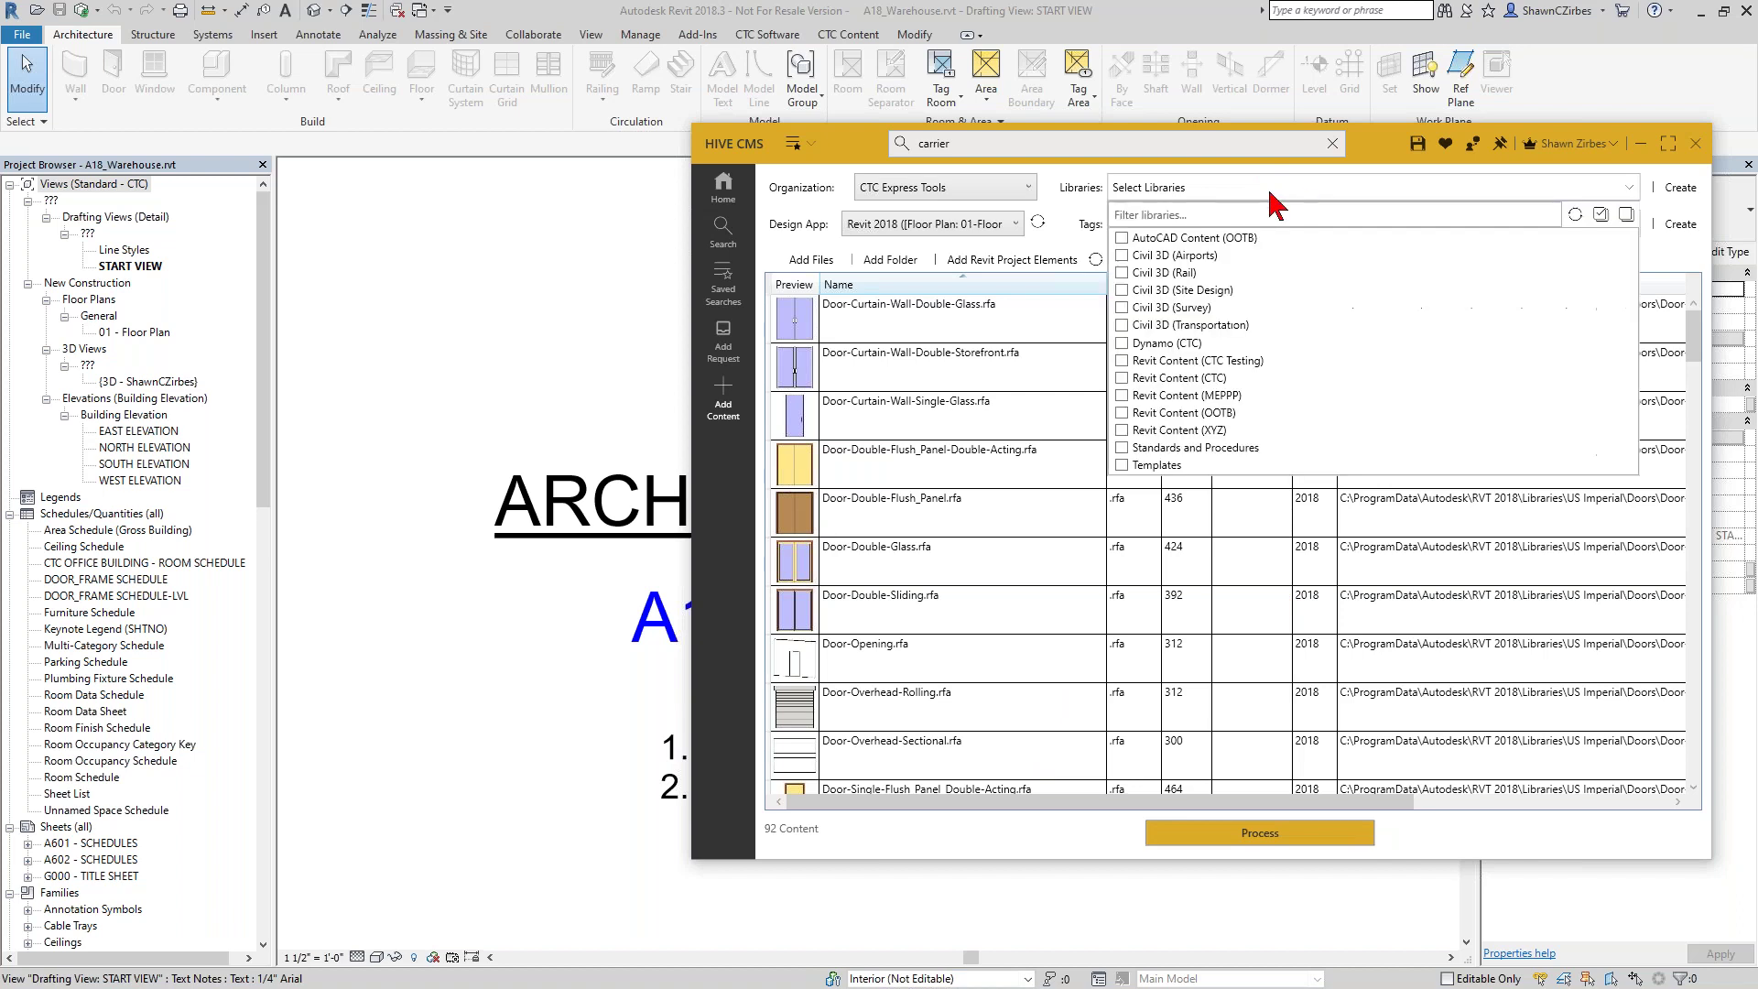
click(1121, 378)
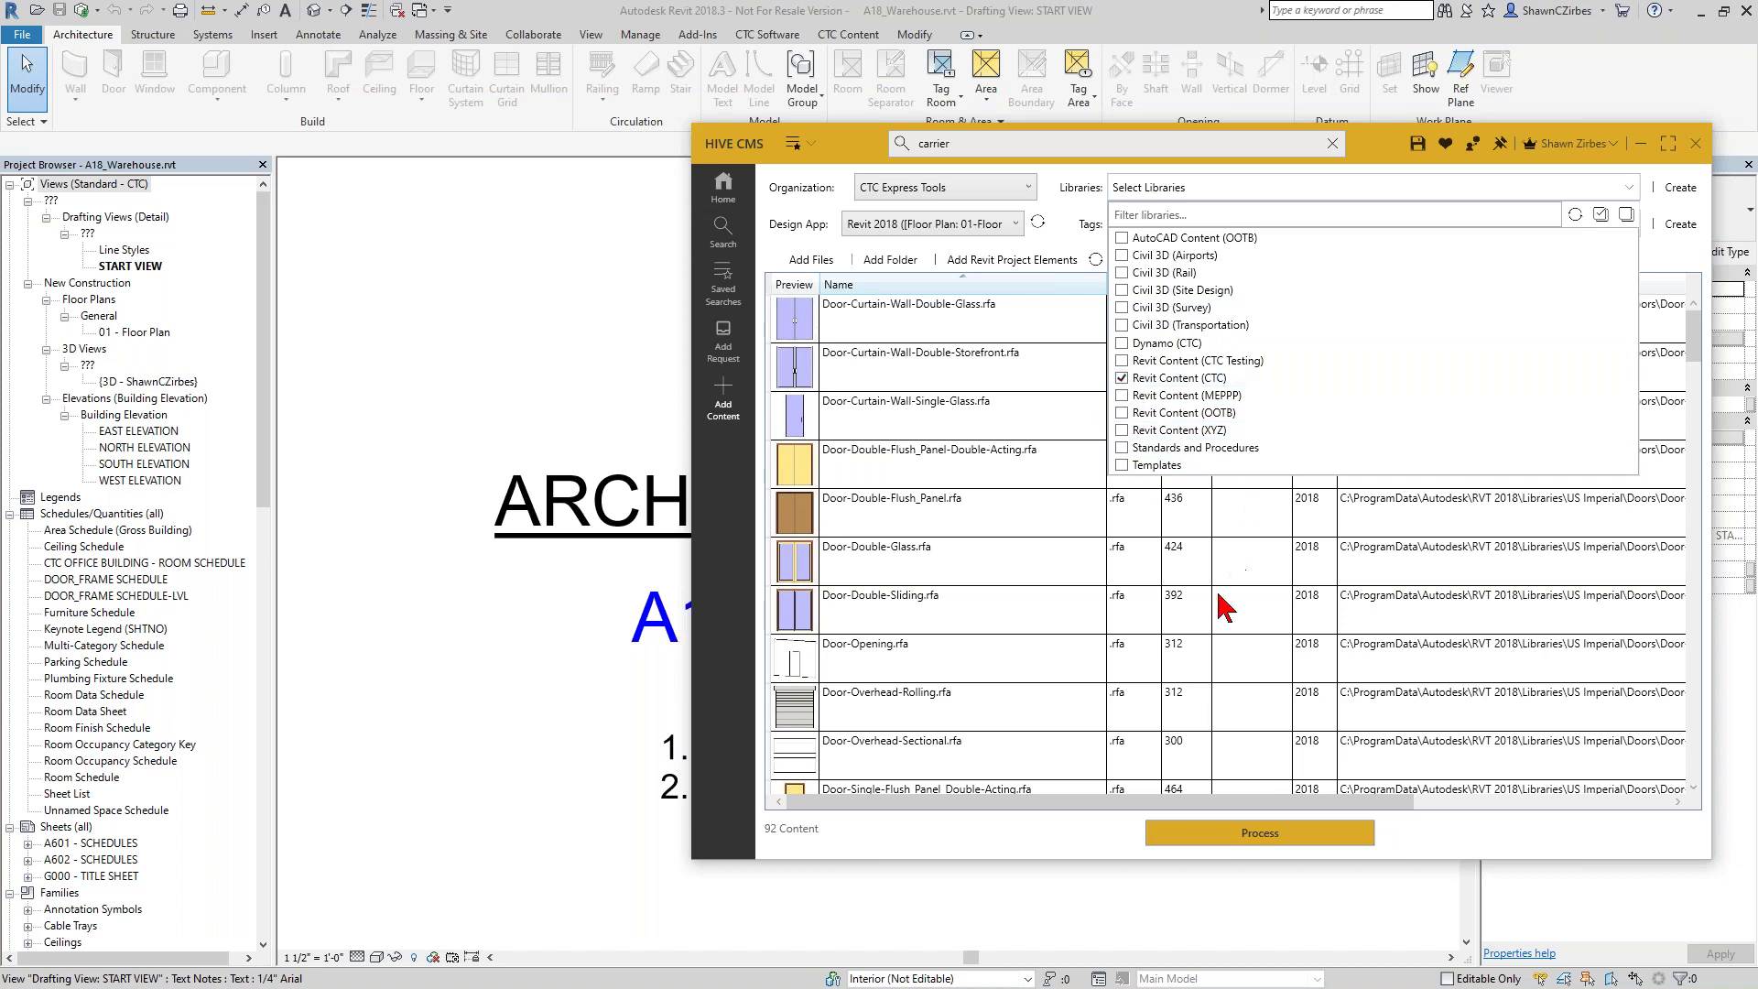
click(1081, 842)
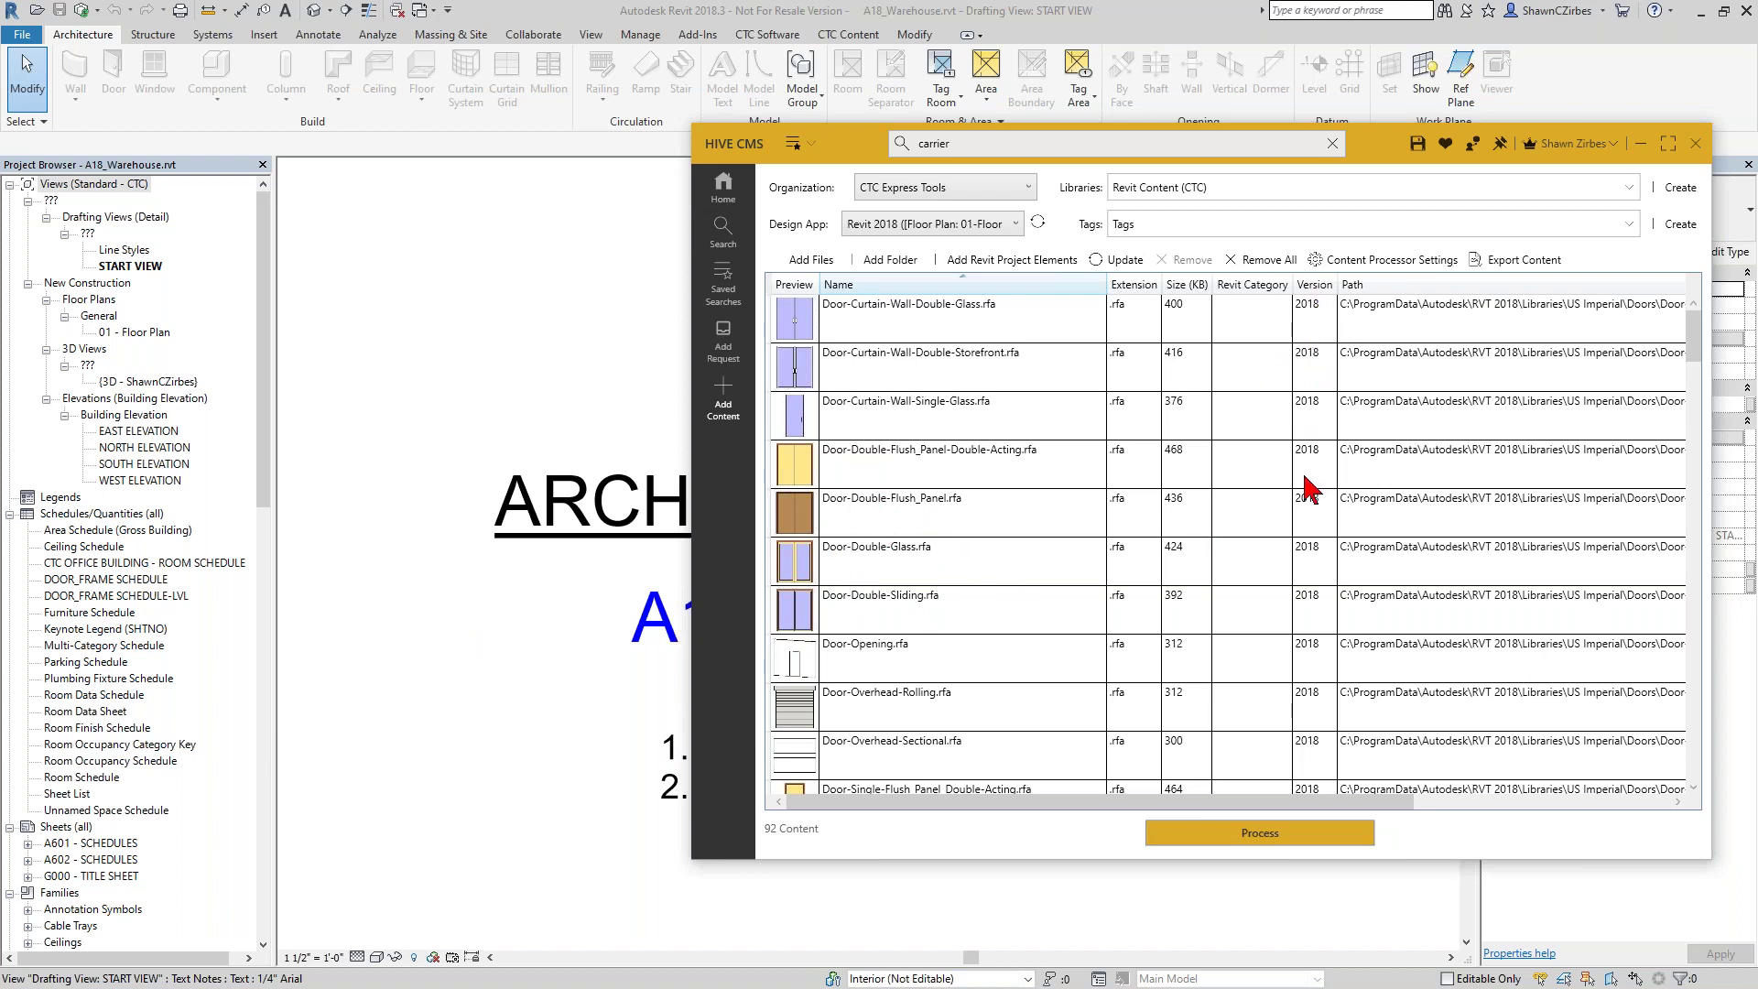
scroll(1318, 744, down, 3)
scroll(1325, 738, up, 3)
- Choose Revit 2021 ([Home]) as design app, return Home, and launch the Management Portal
click(970, 224)
click(881, 270)
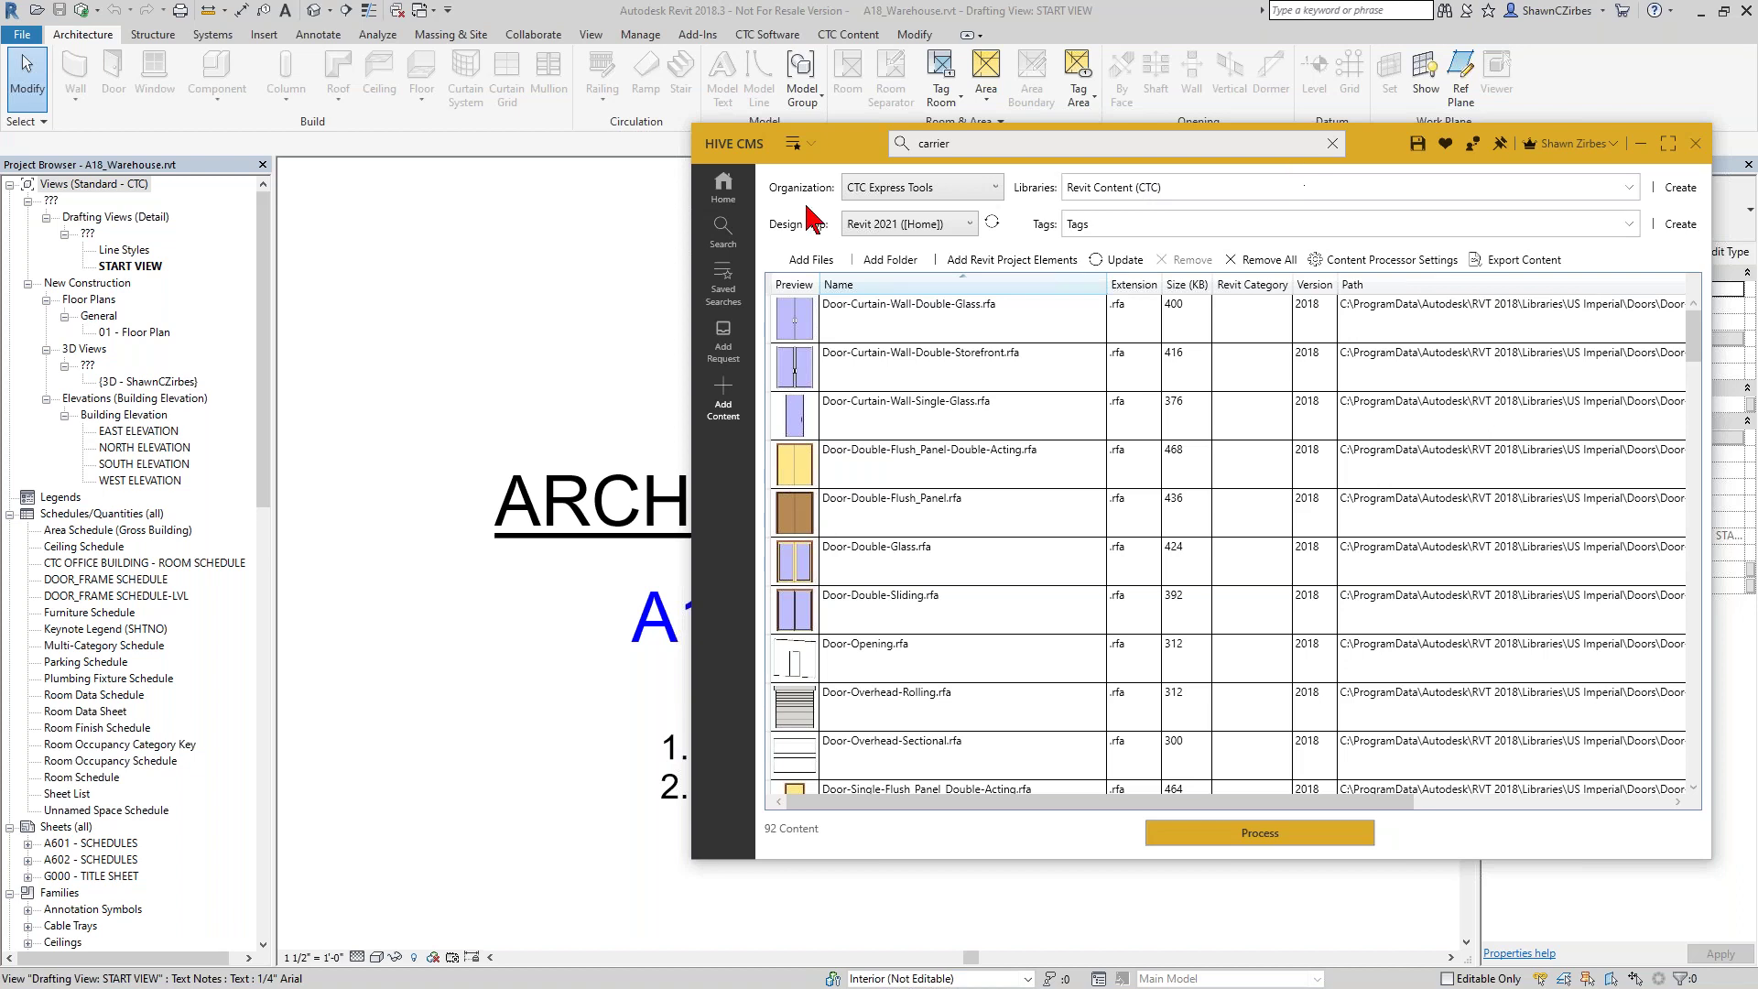
click(724, 187)
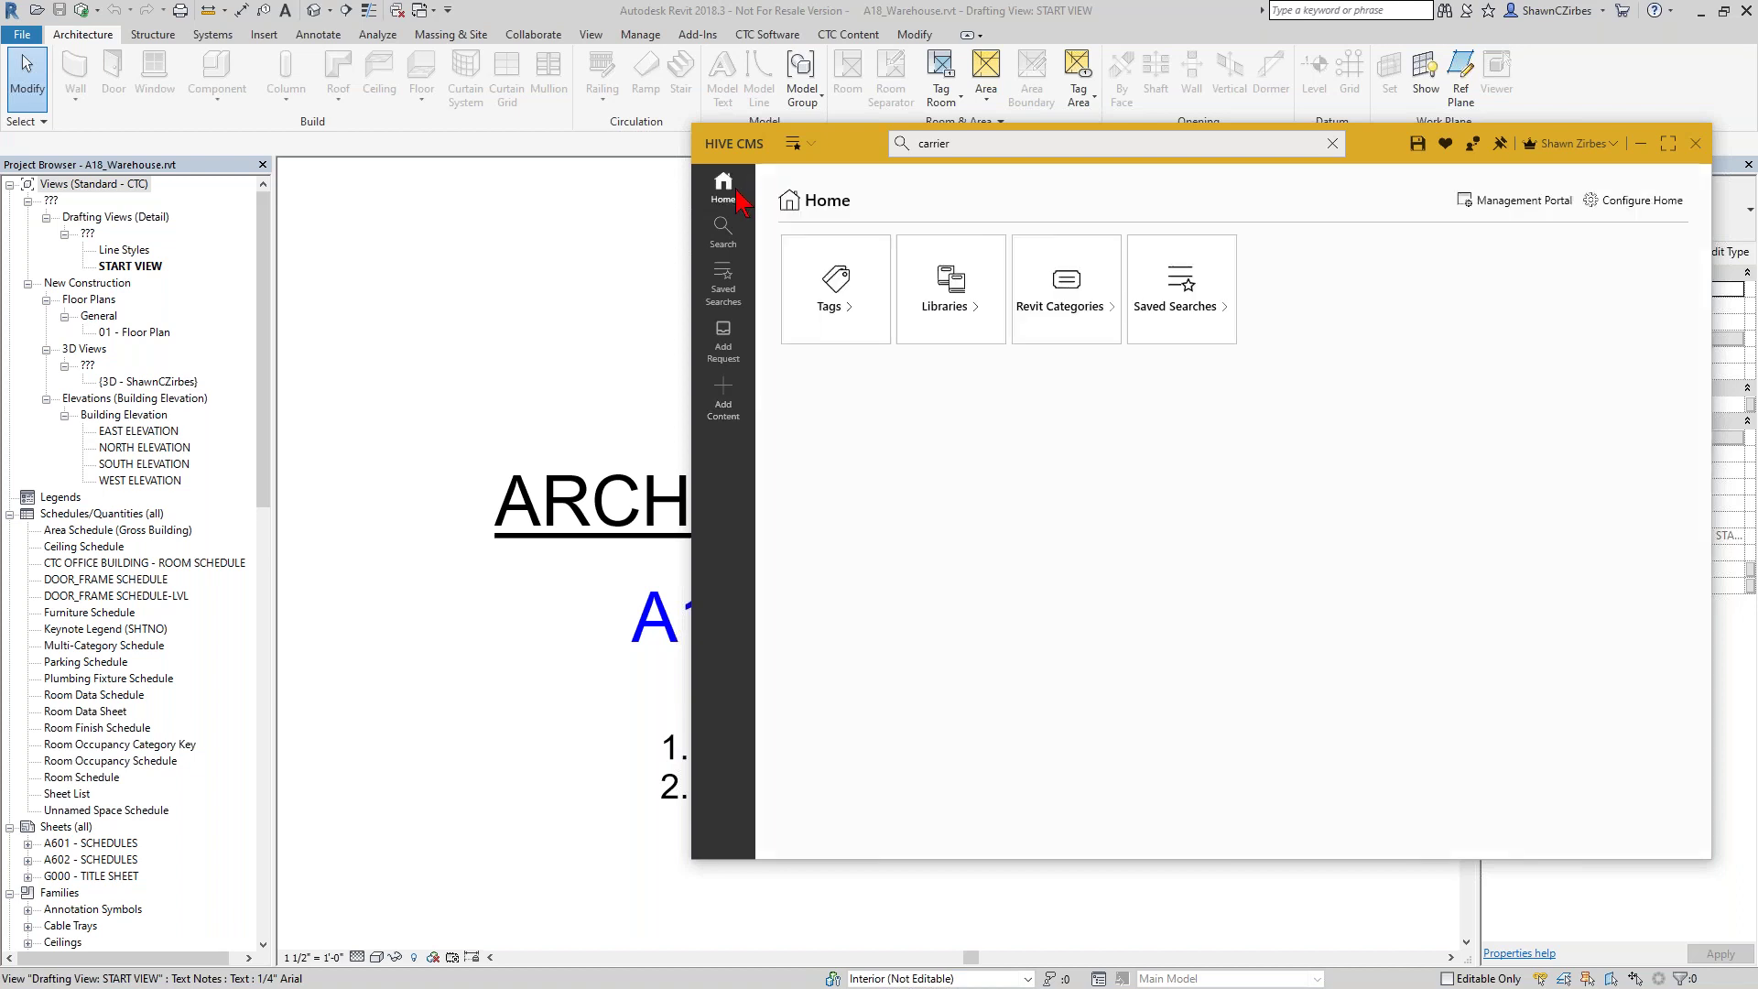
click(1524, 203)
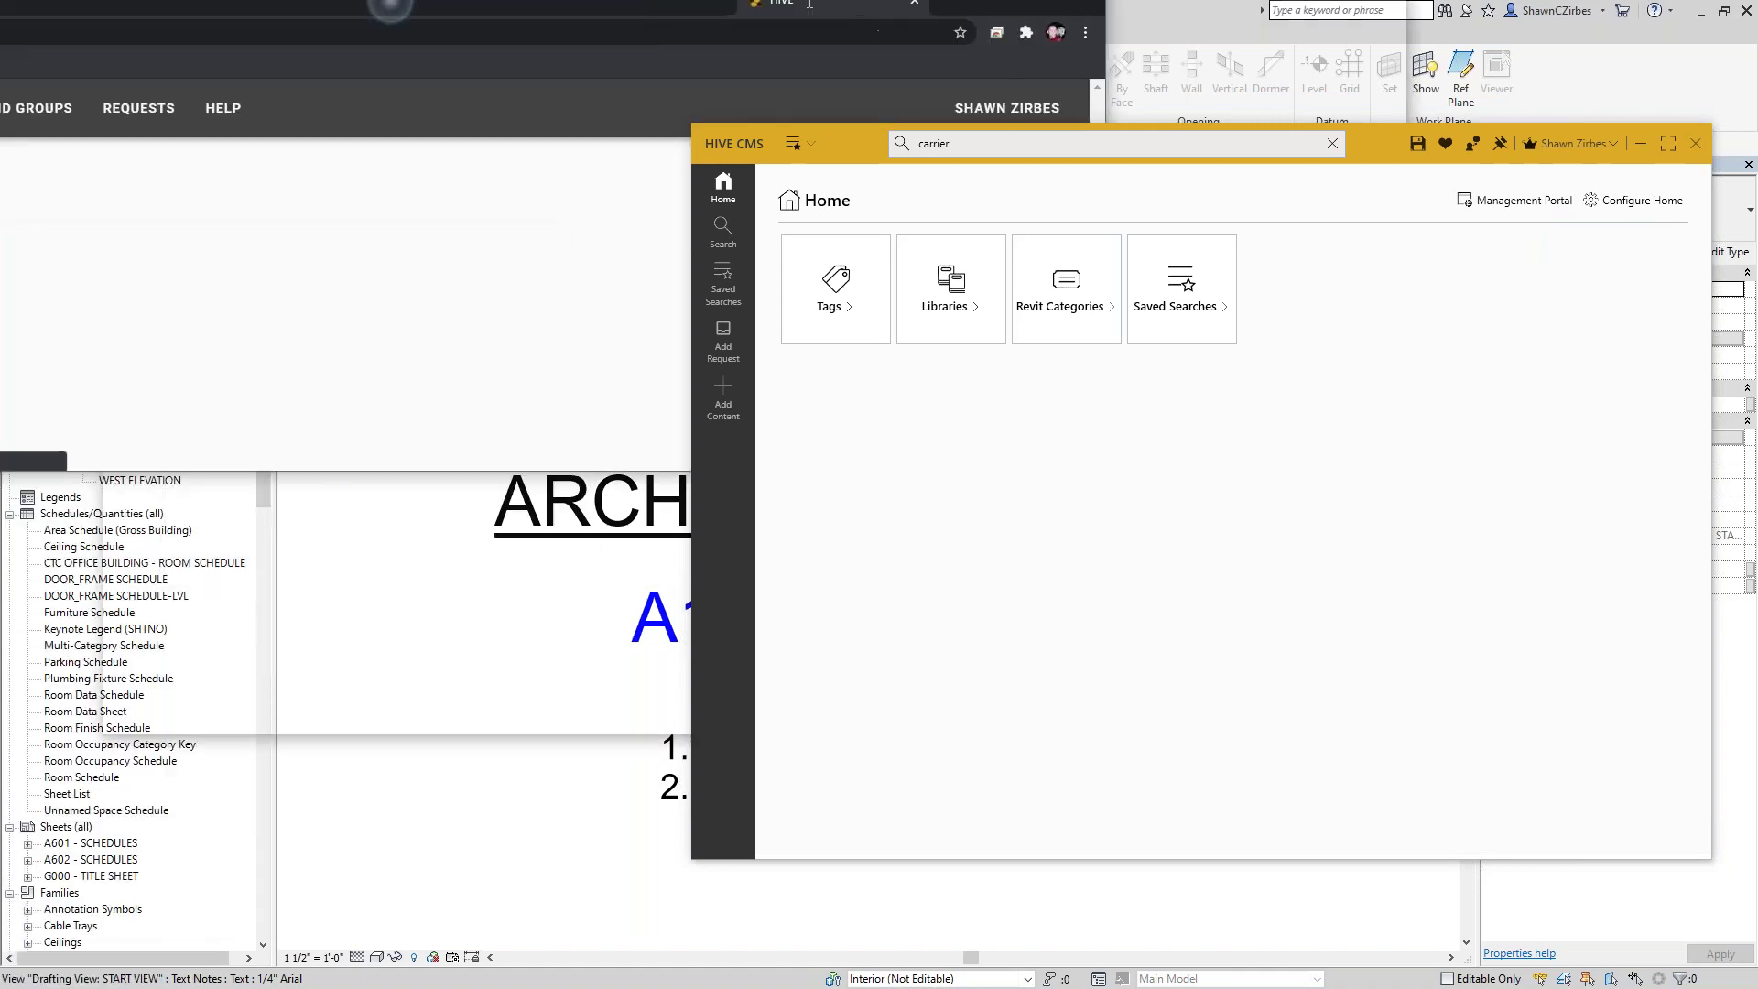
- Bring the portal browser forward, review the HOME app usage chart, then go to CMS
drag(879, 156, 881, 195)
click(1503, 183)
click(1066, 32)
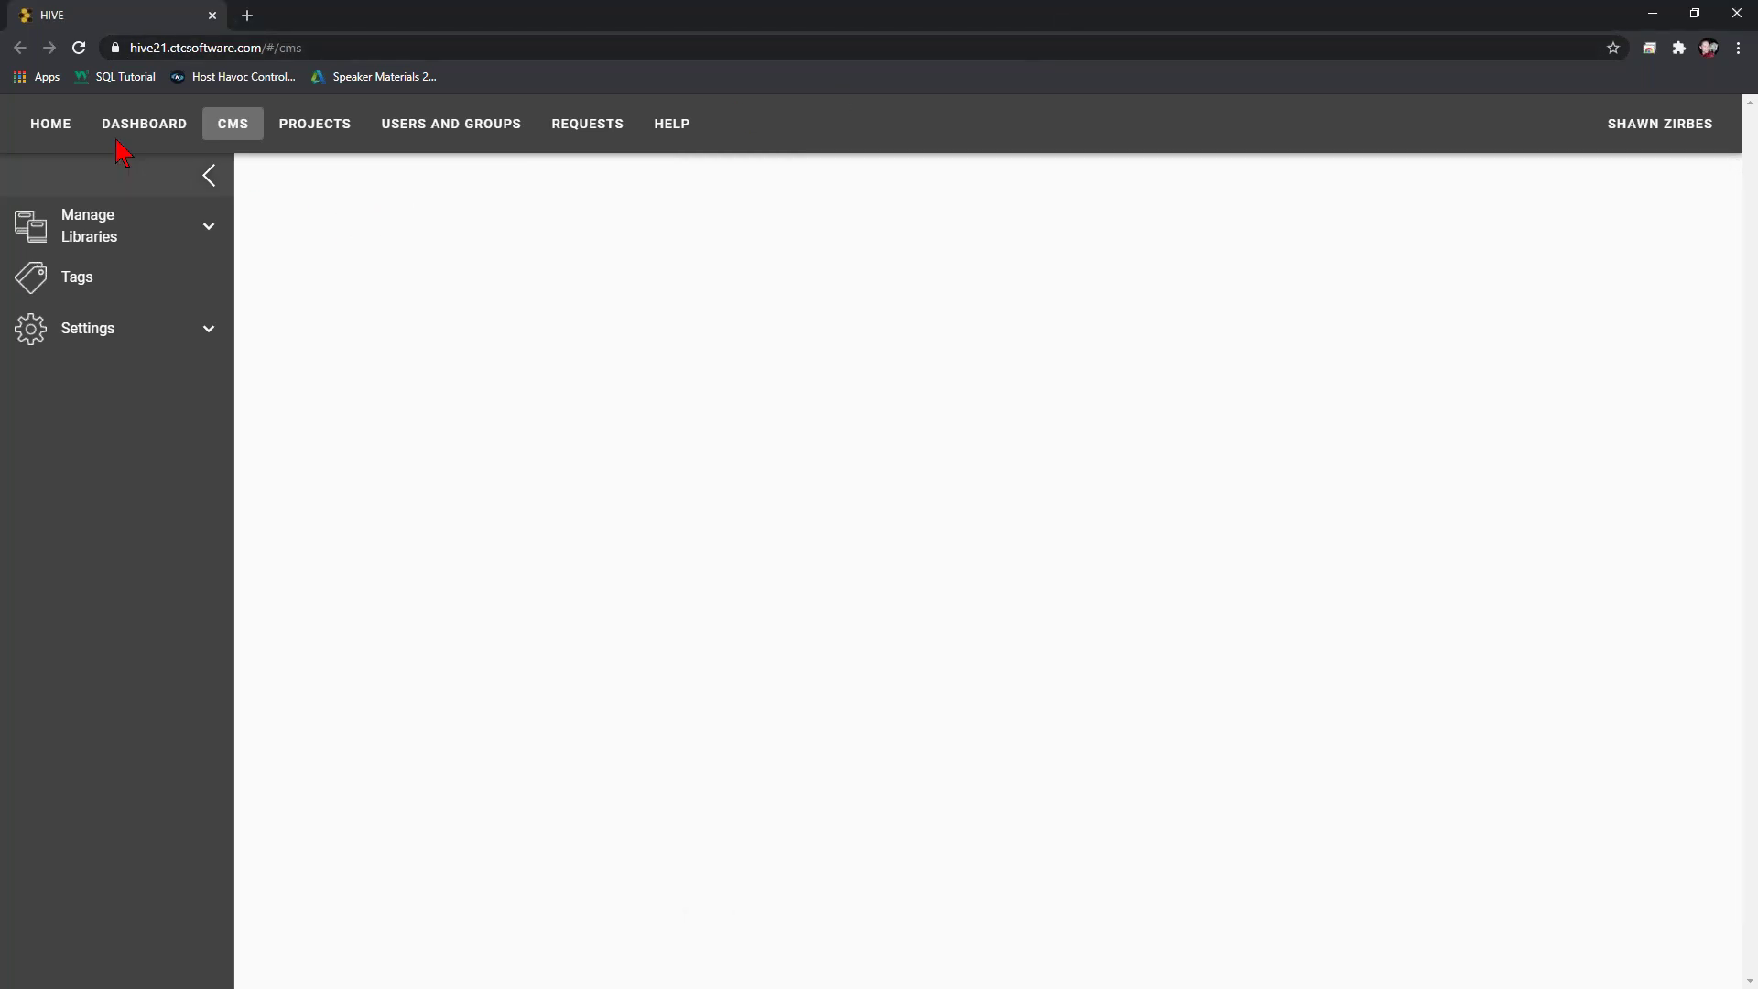
click(43, 126)
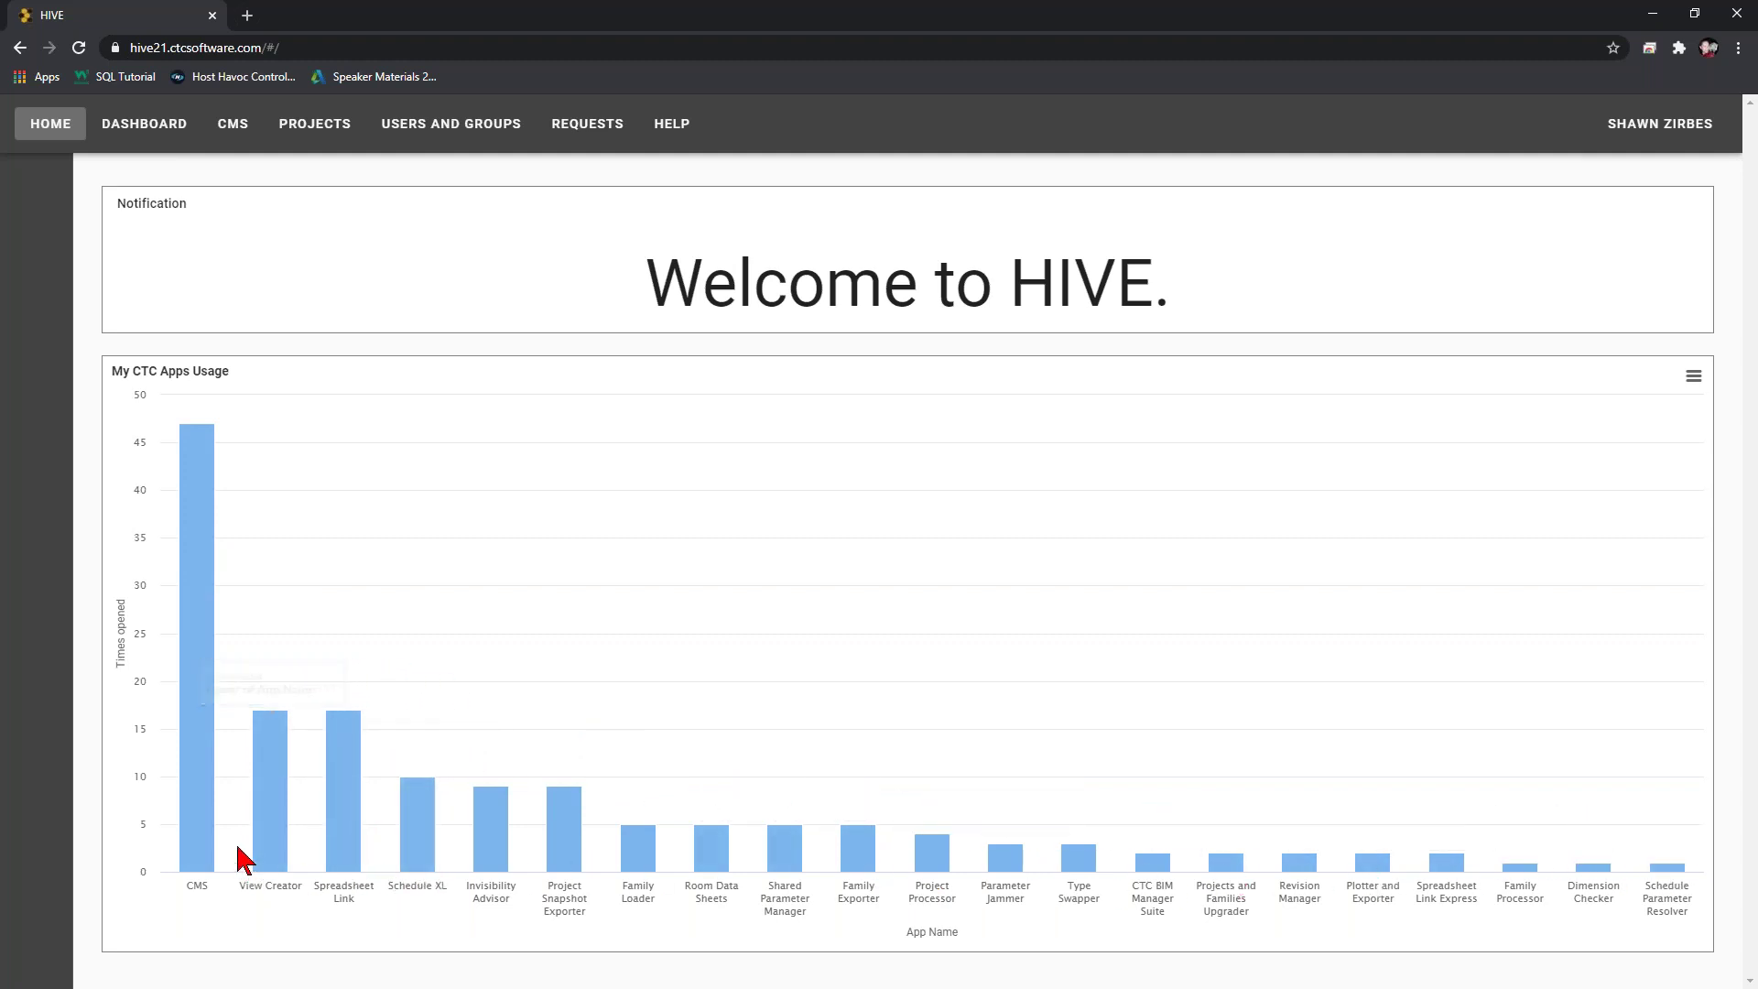
mouse_move(196, 685)
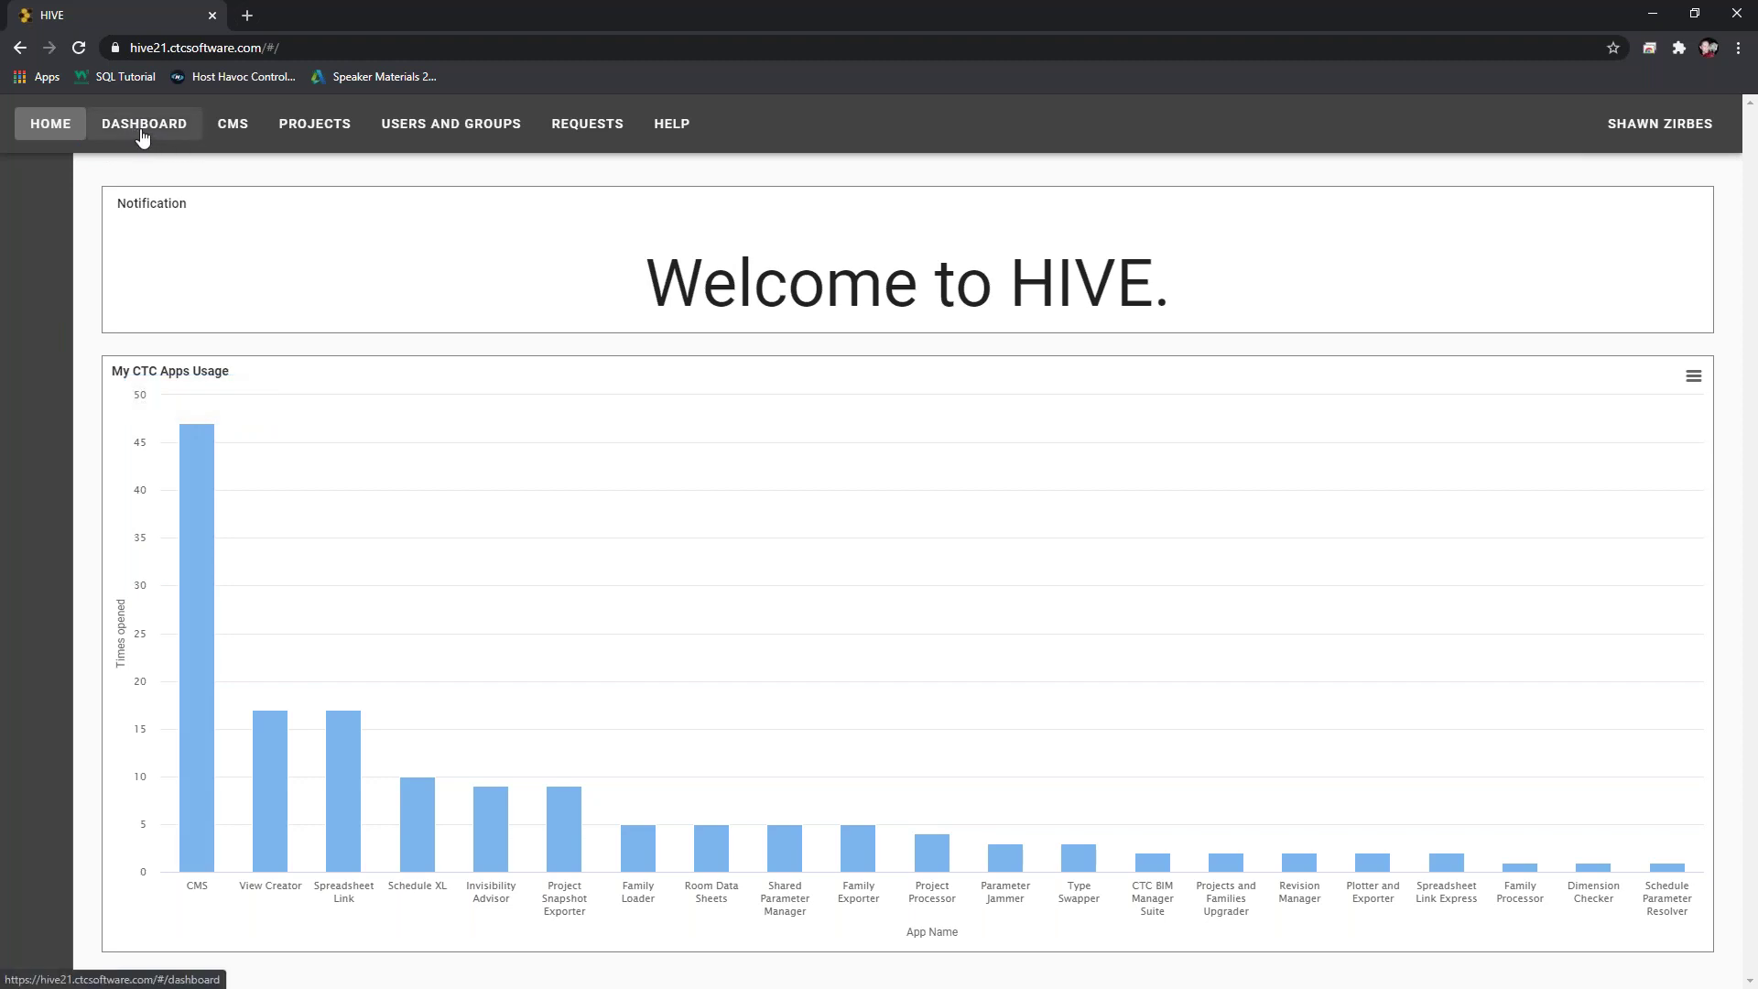
click(244, 132)
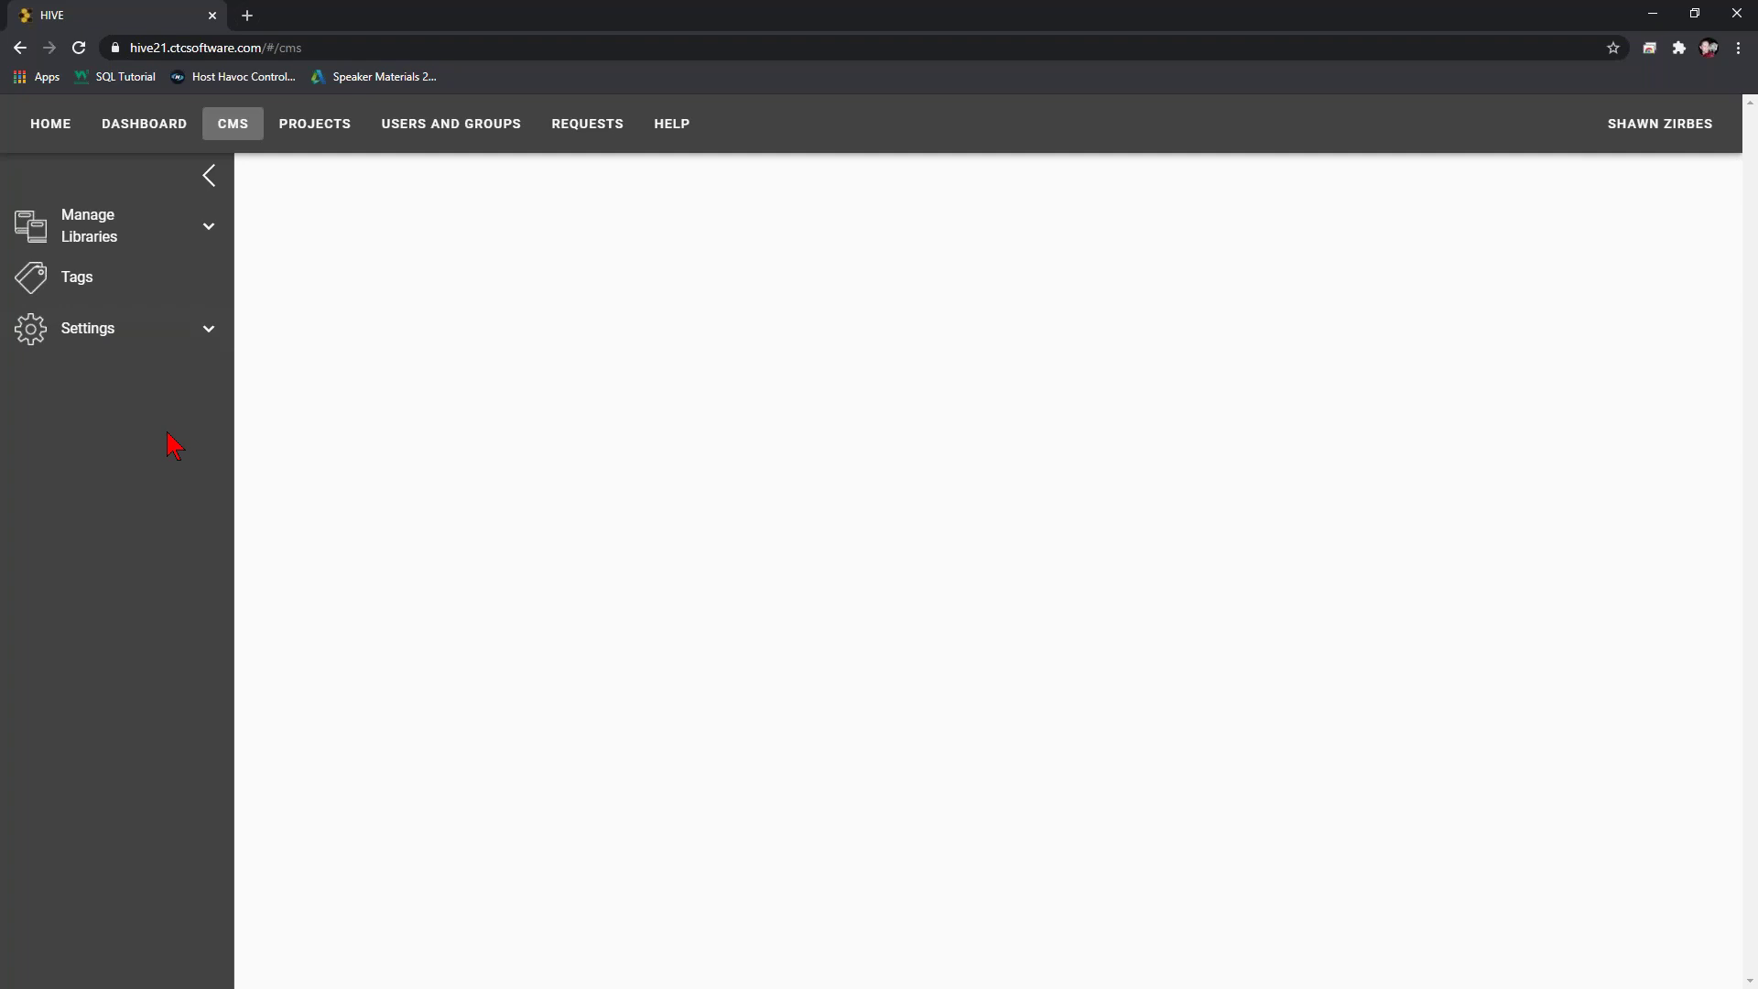
- Open CMS Settings > Organization, toggle Prefer cloud content off and back on, and save
click(118, 340)
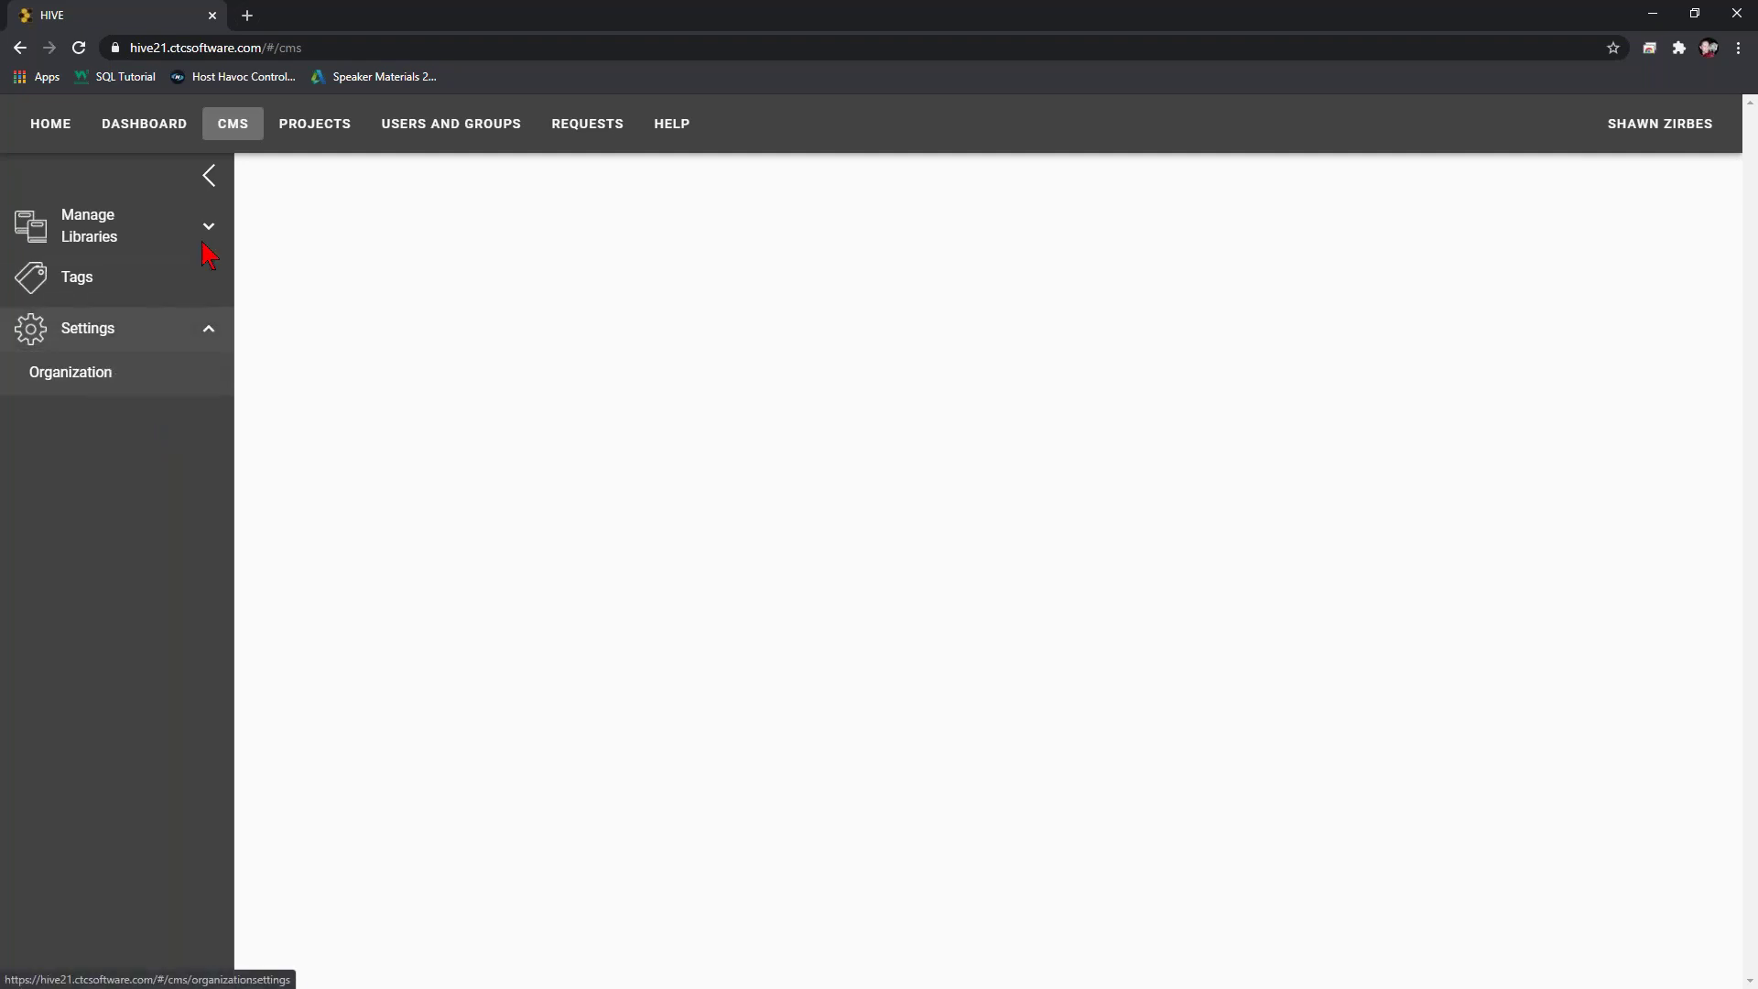
click(108, 371)
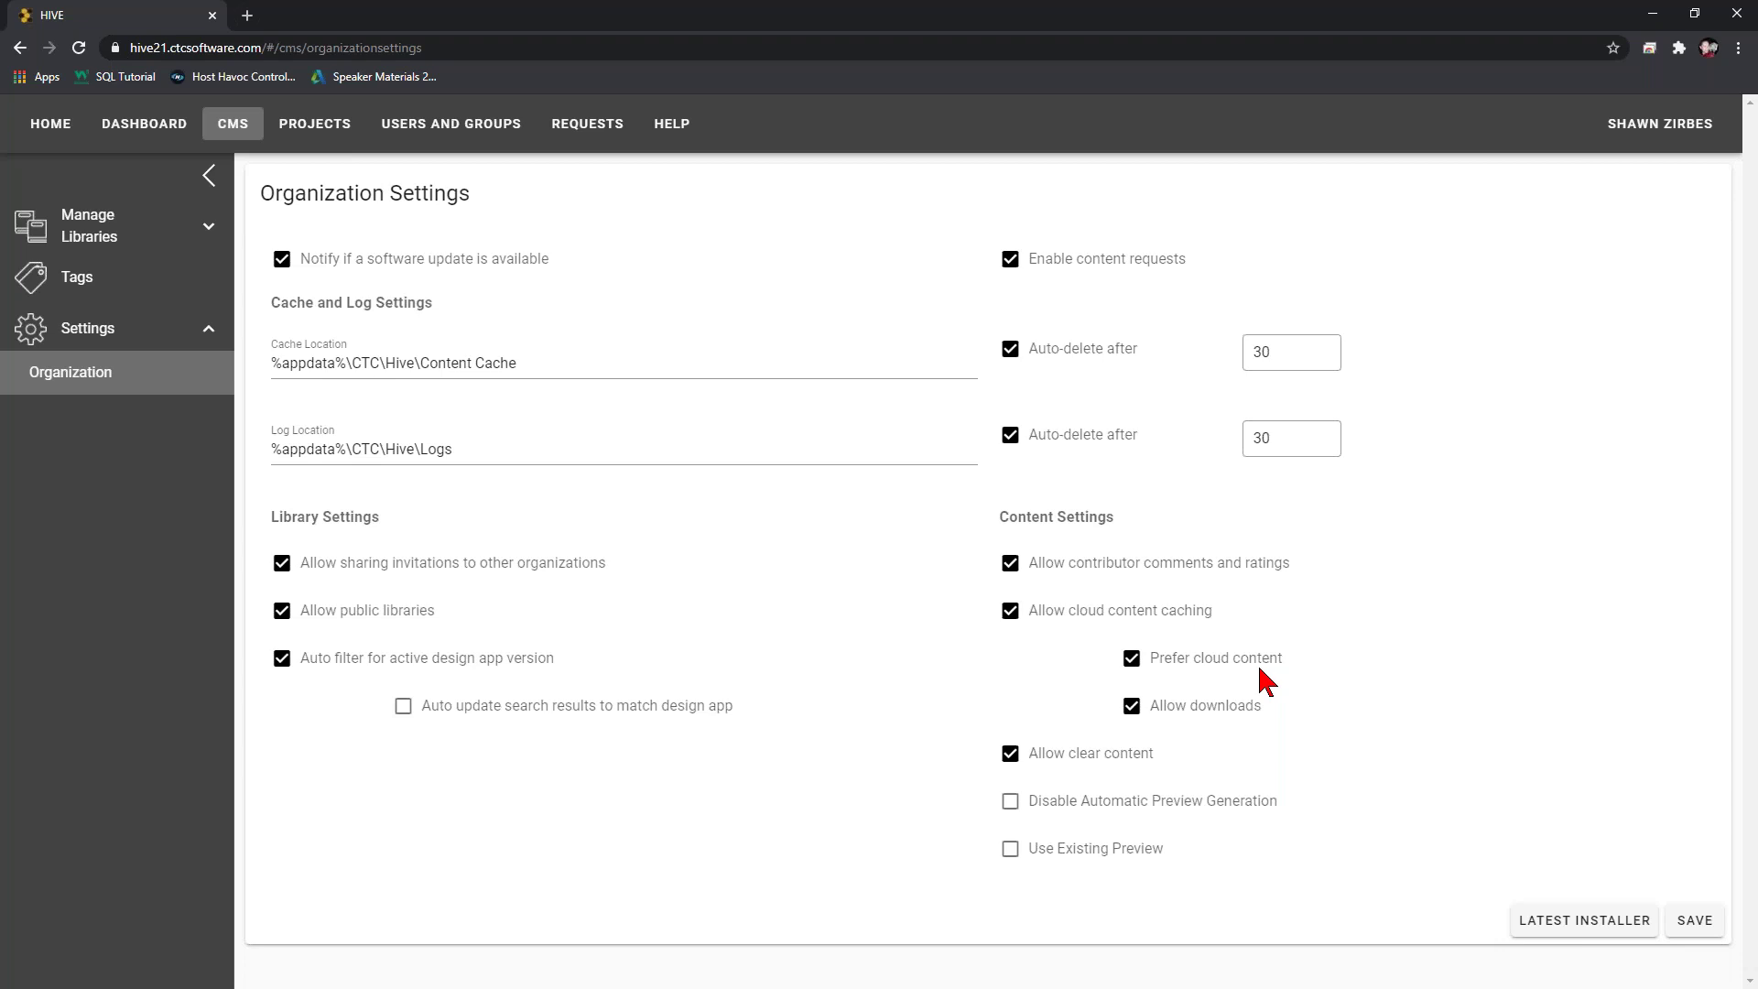
click(1134, 668)
click(1133, 670)
click(1690, 923)
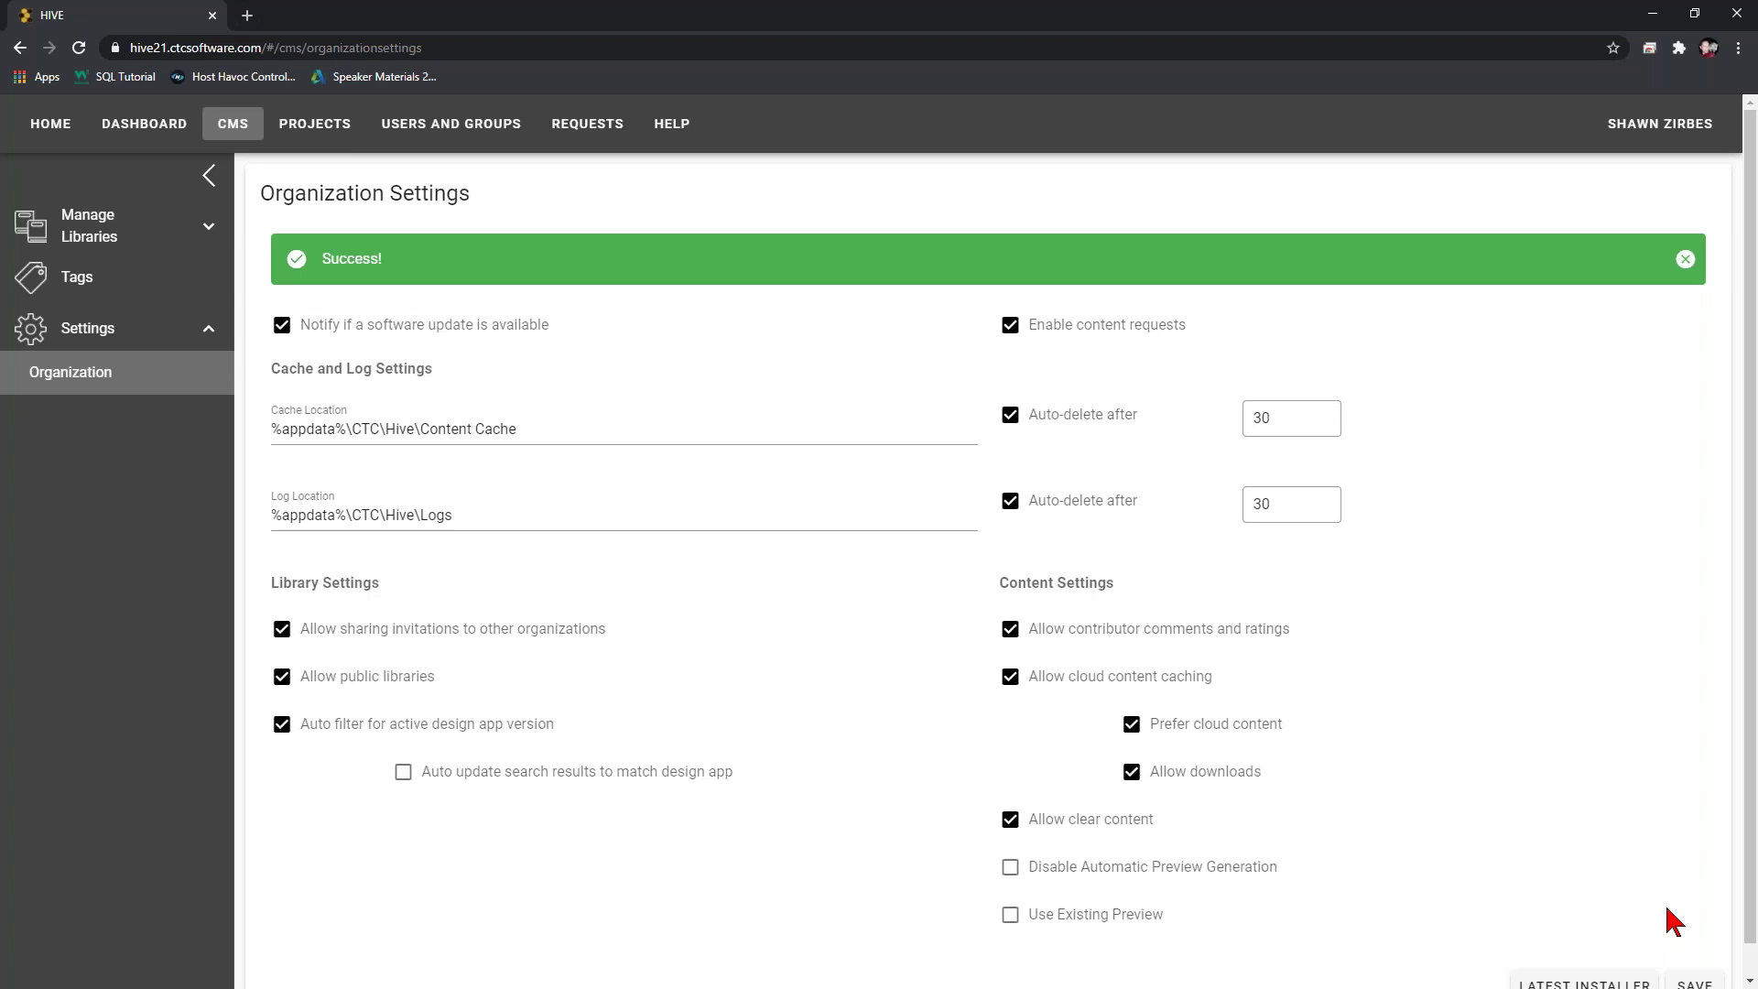
- Turn on Auto filter for active design app version and save the organization settings
click(283, 725)
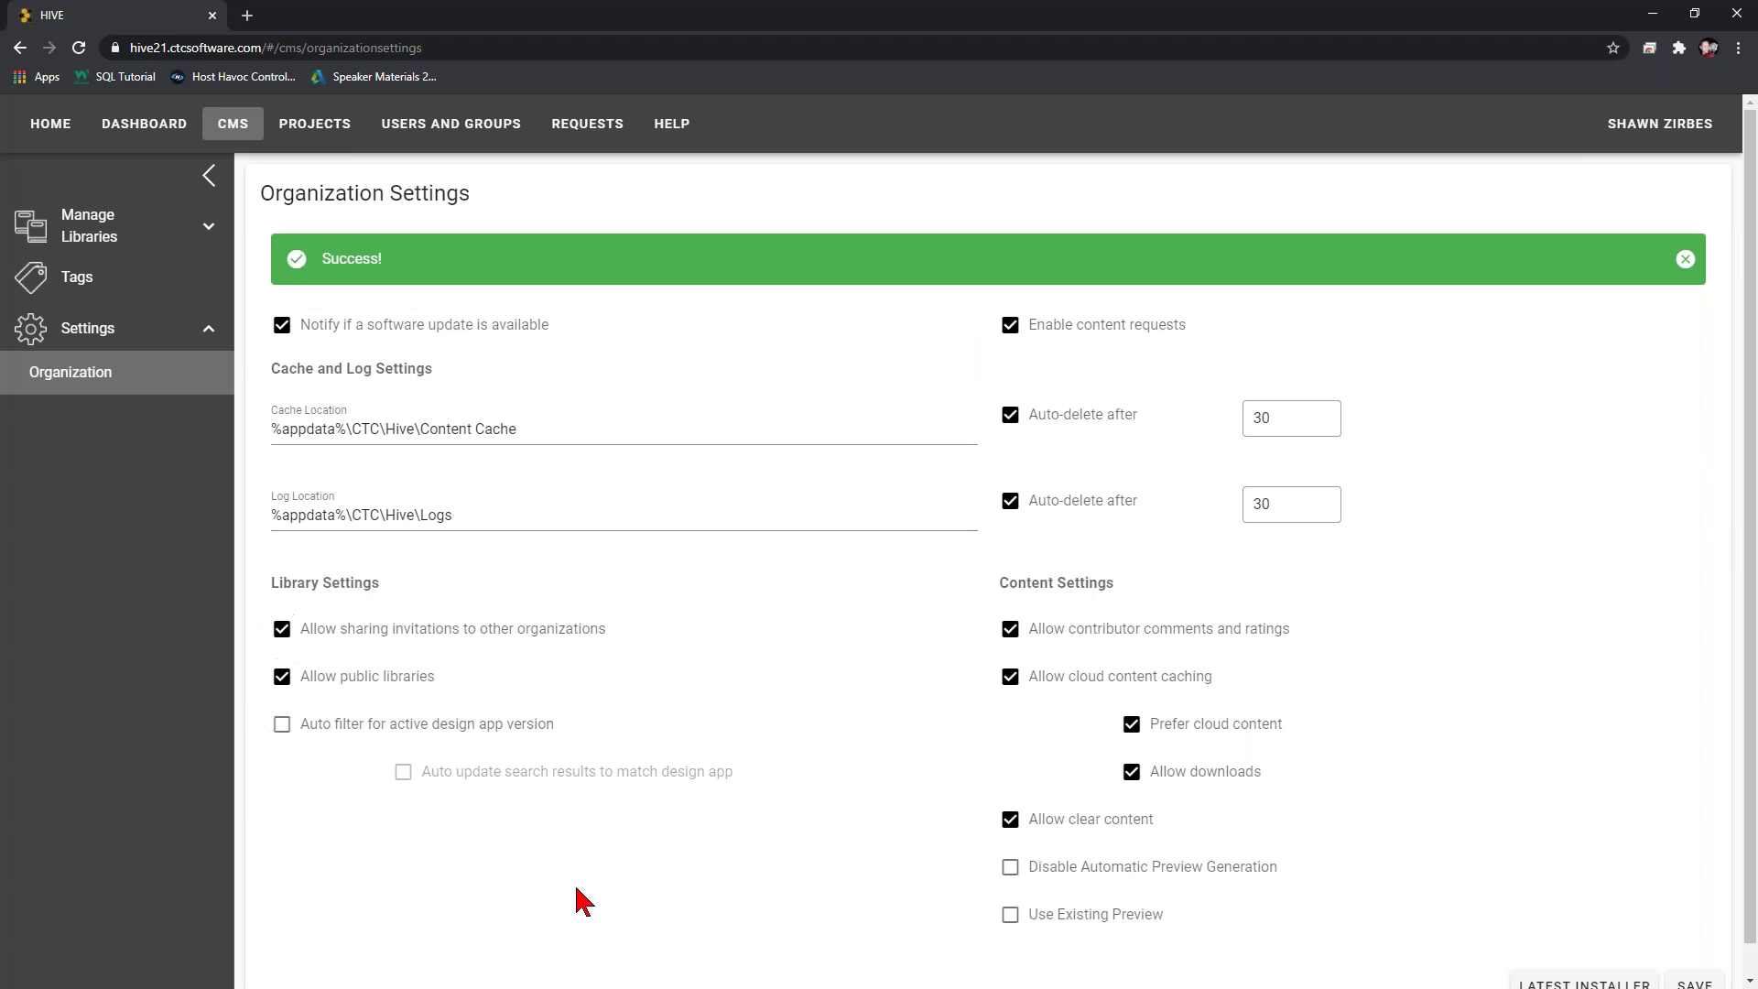
click(283, 729)
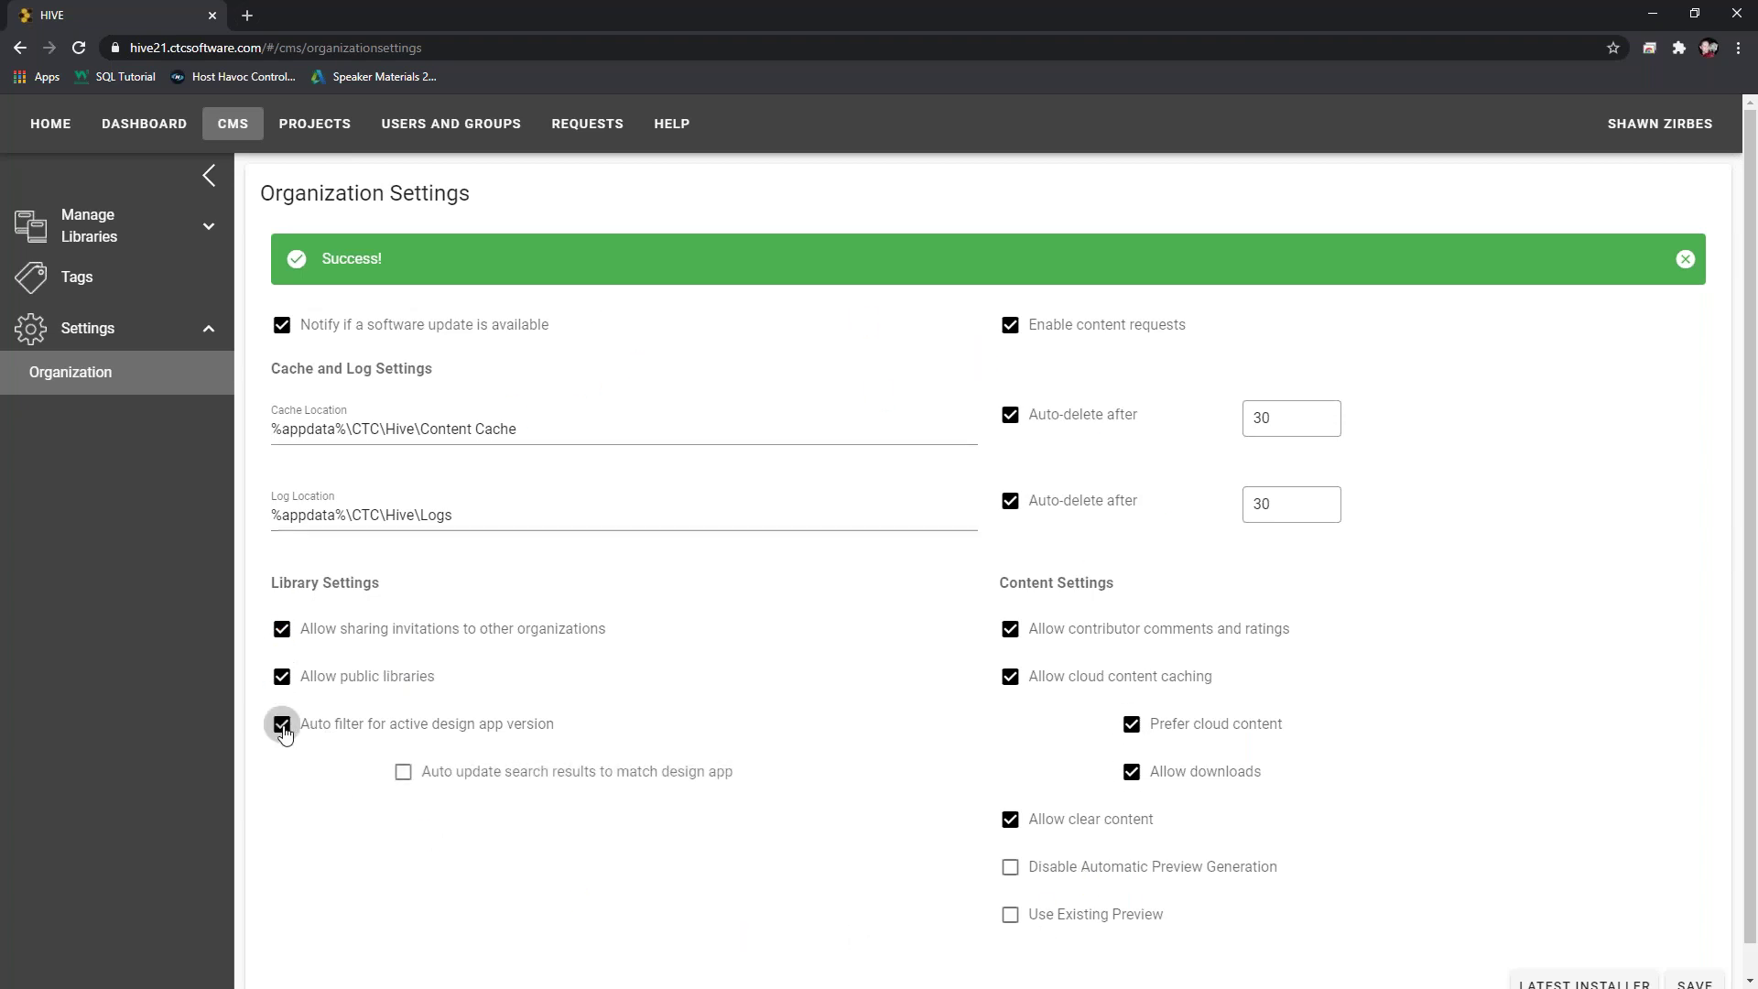
click(1701, 982)
click(100, 234)
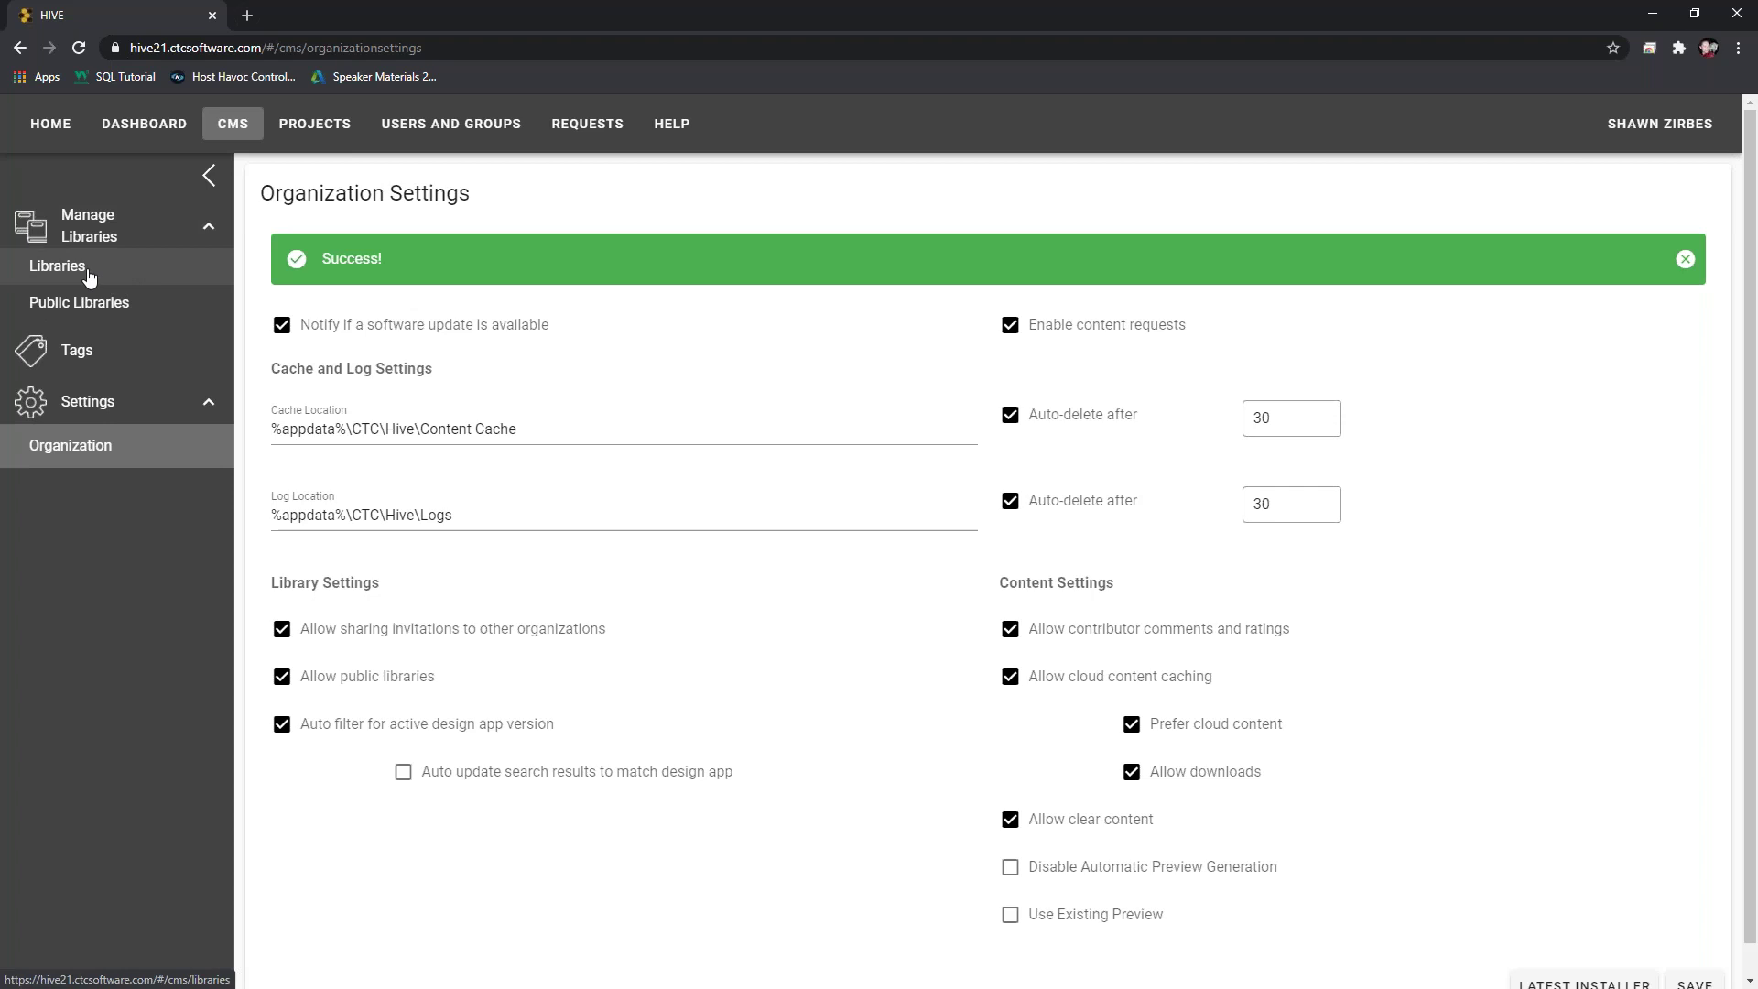
- Open Manage Libraries > Libraries and review the 14 CTC Express Tools libraries, including Revit Content (XYZ)
click(90, 274)
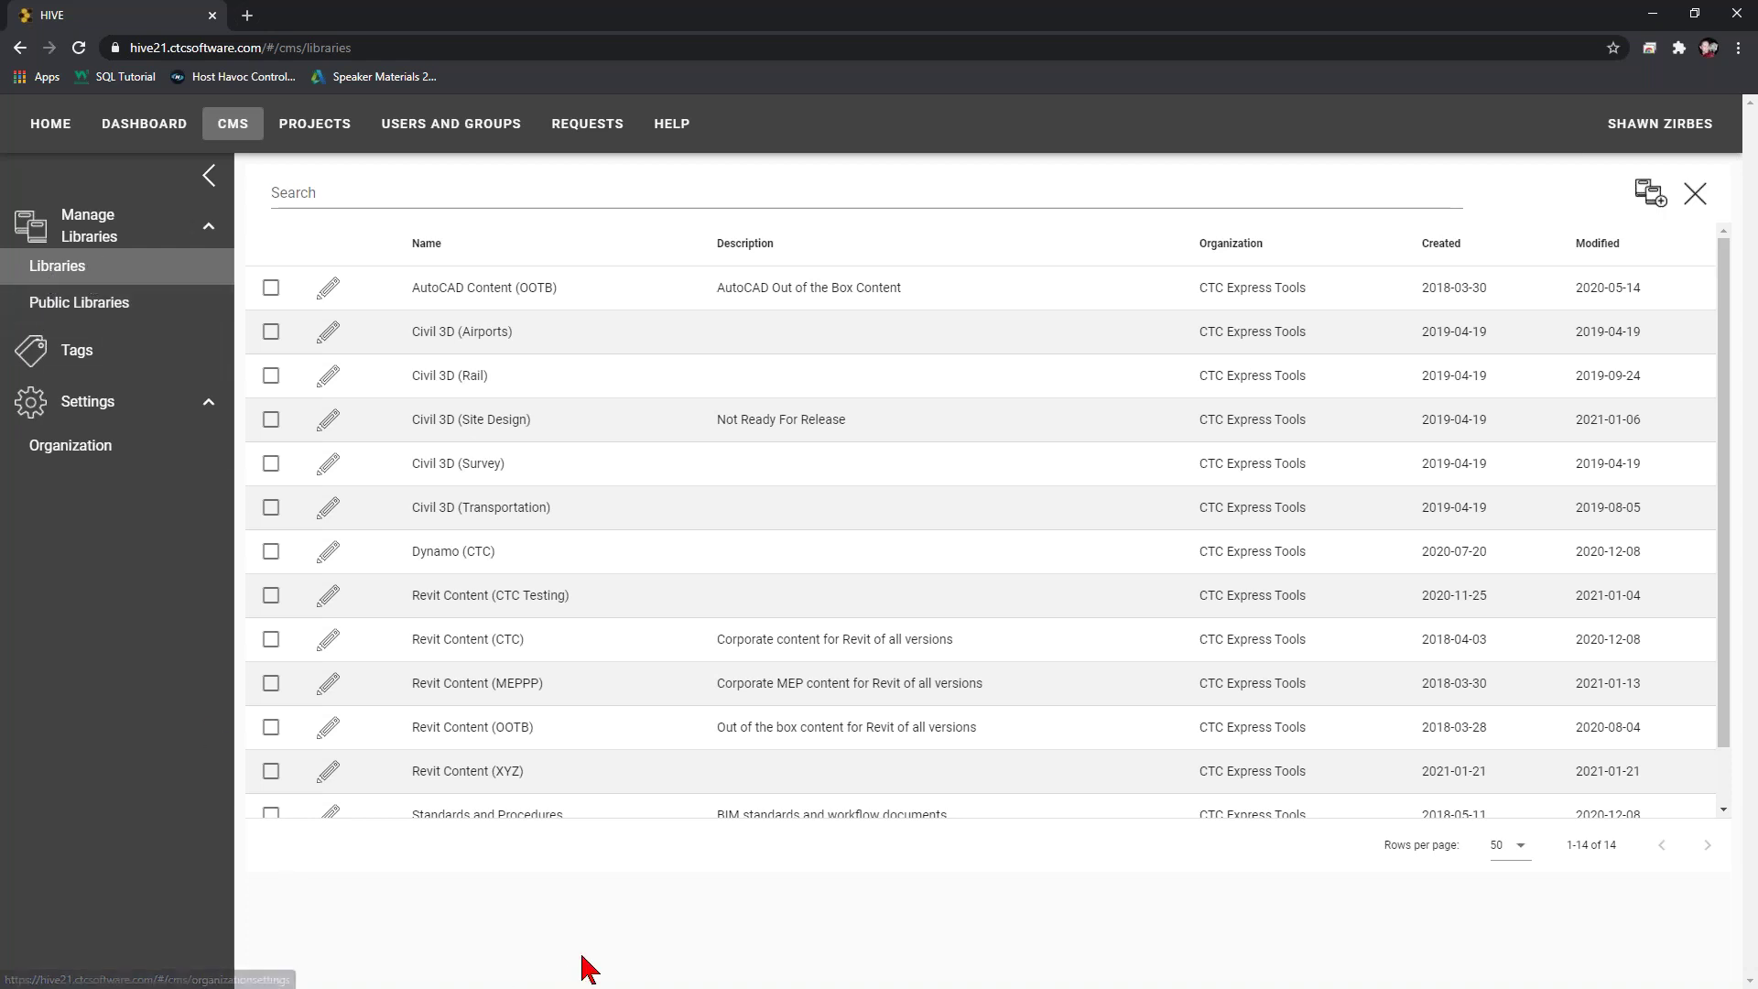
scroll(553, 421, down, 1)
scroll(529, 759, up, 1)
scroll(526, 793, down, 1)
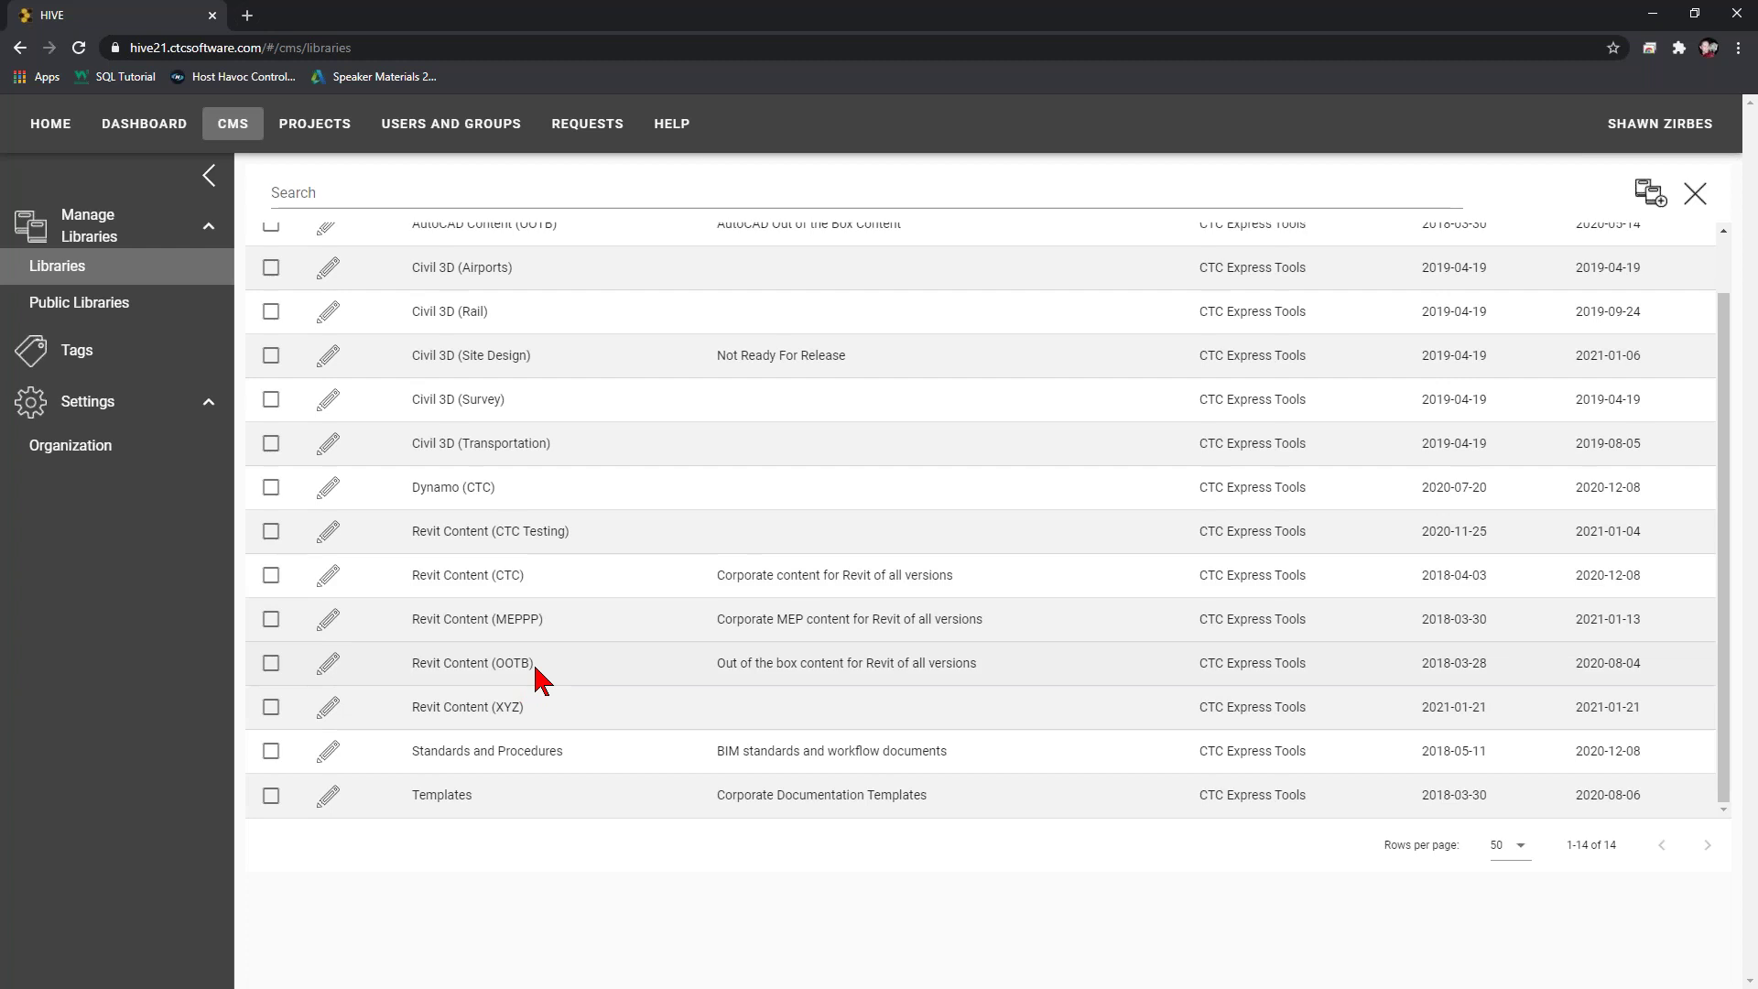
click(271, 663)
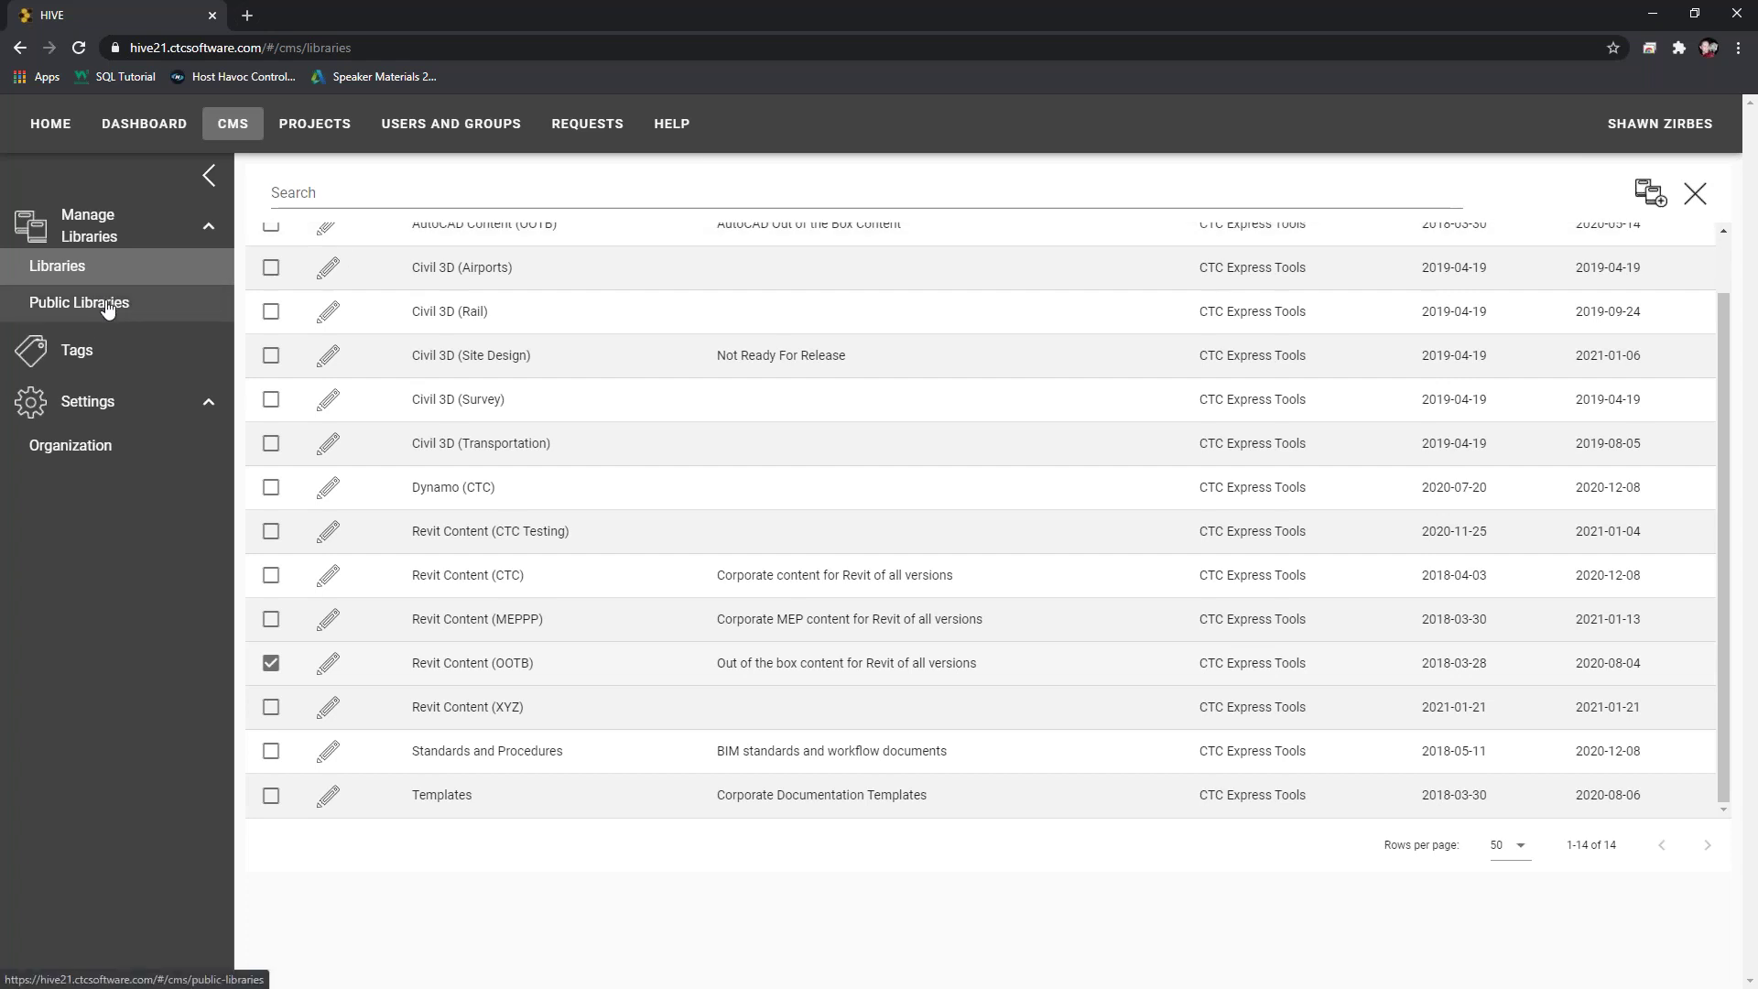
click(271, 663)
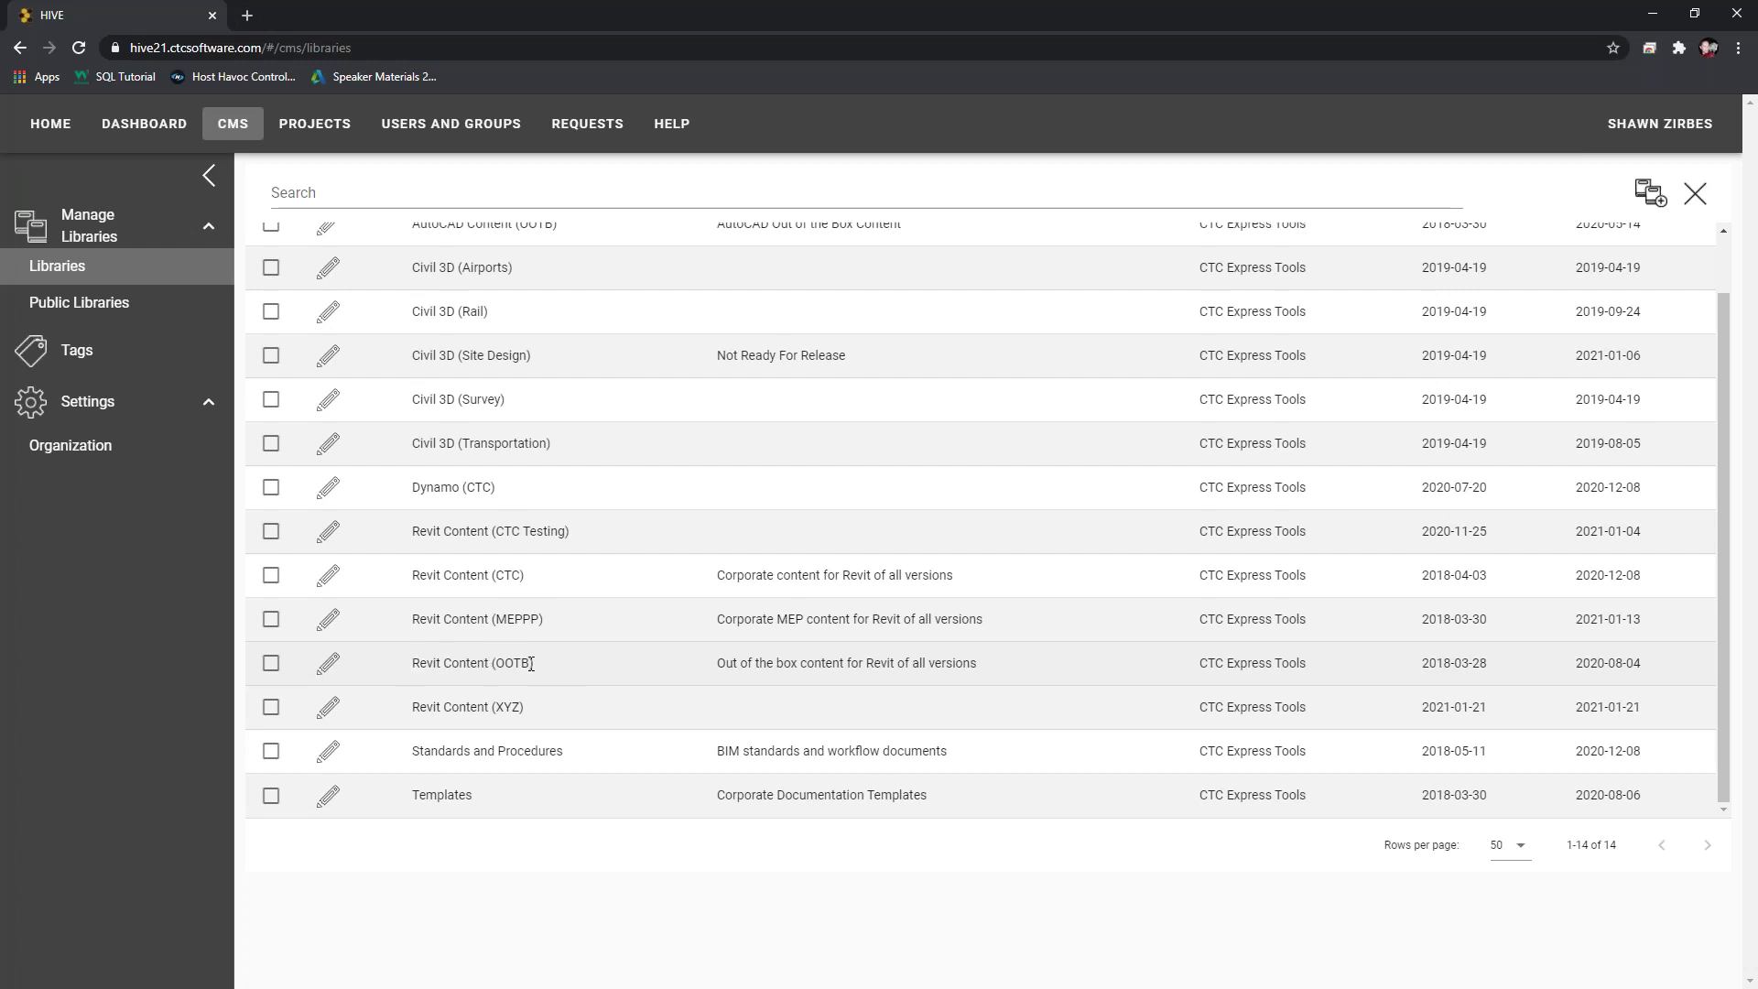
scroll(470, 751, up, 1)
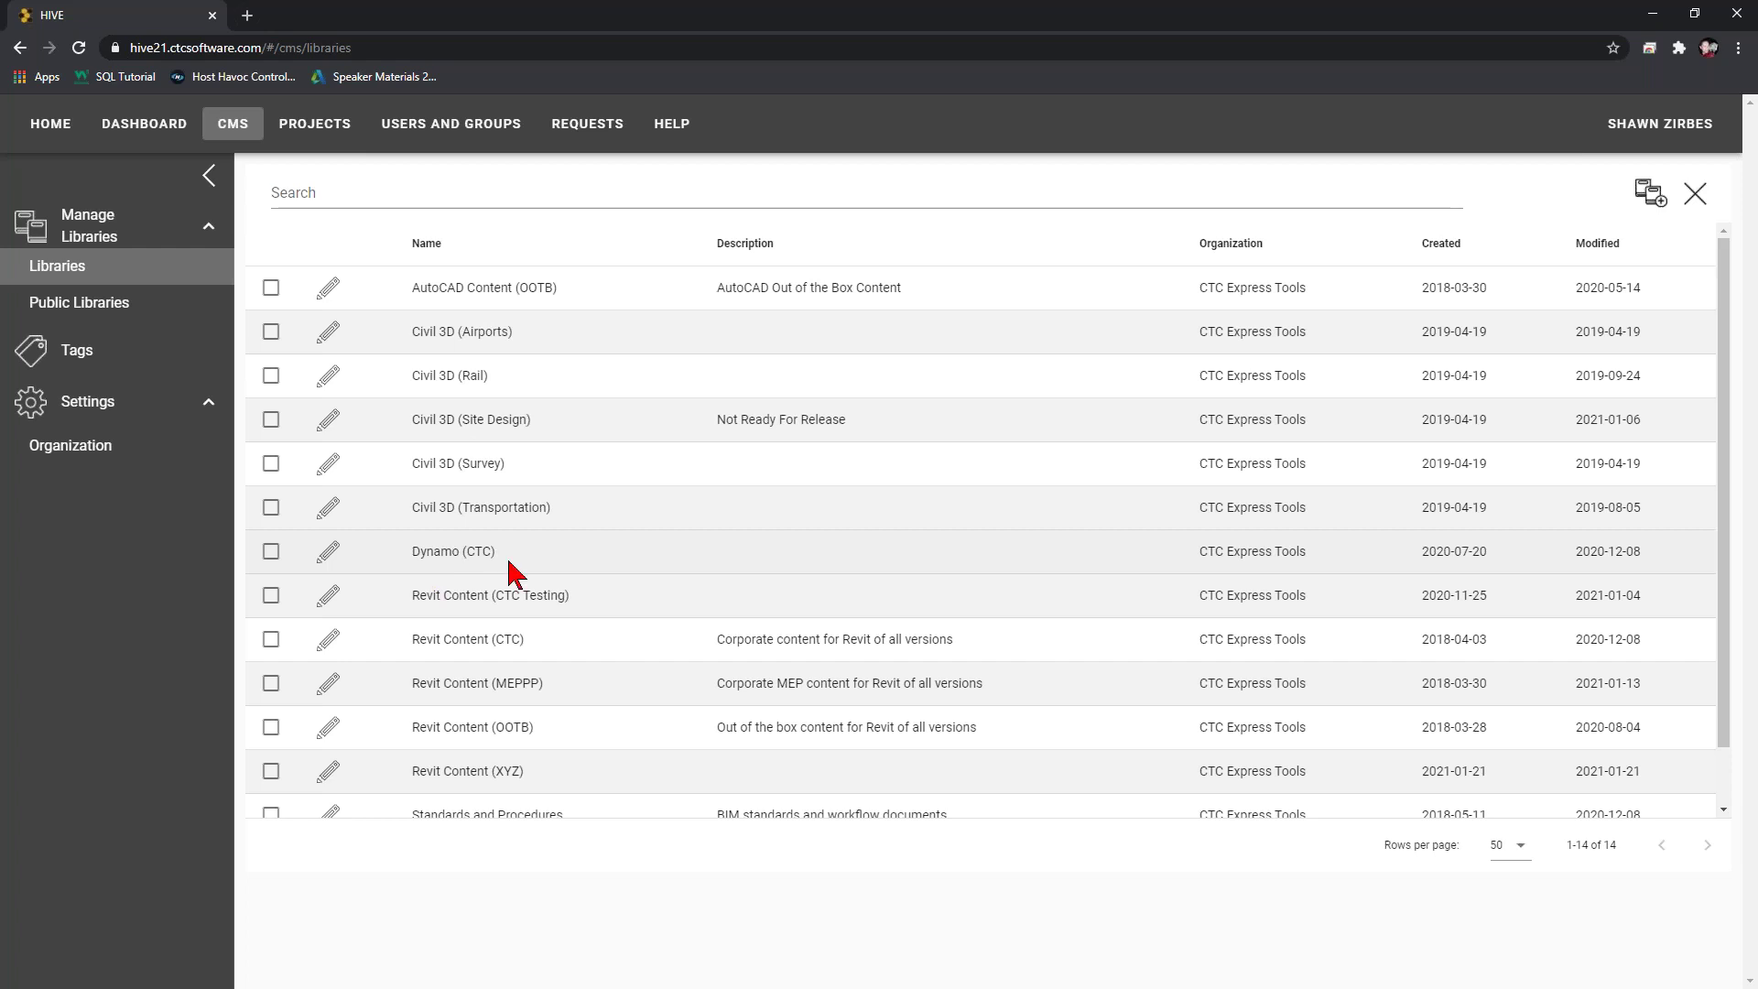
scroll(513, 727, down, 1)
scroll(540, 690, down, 1)
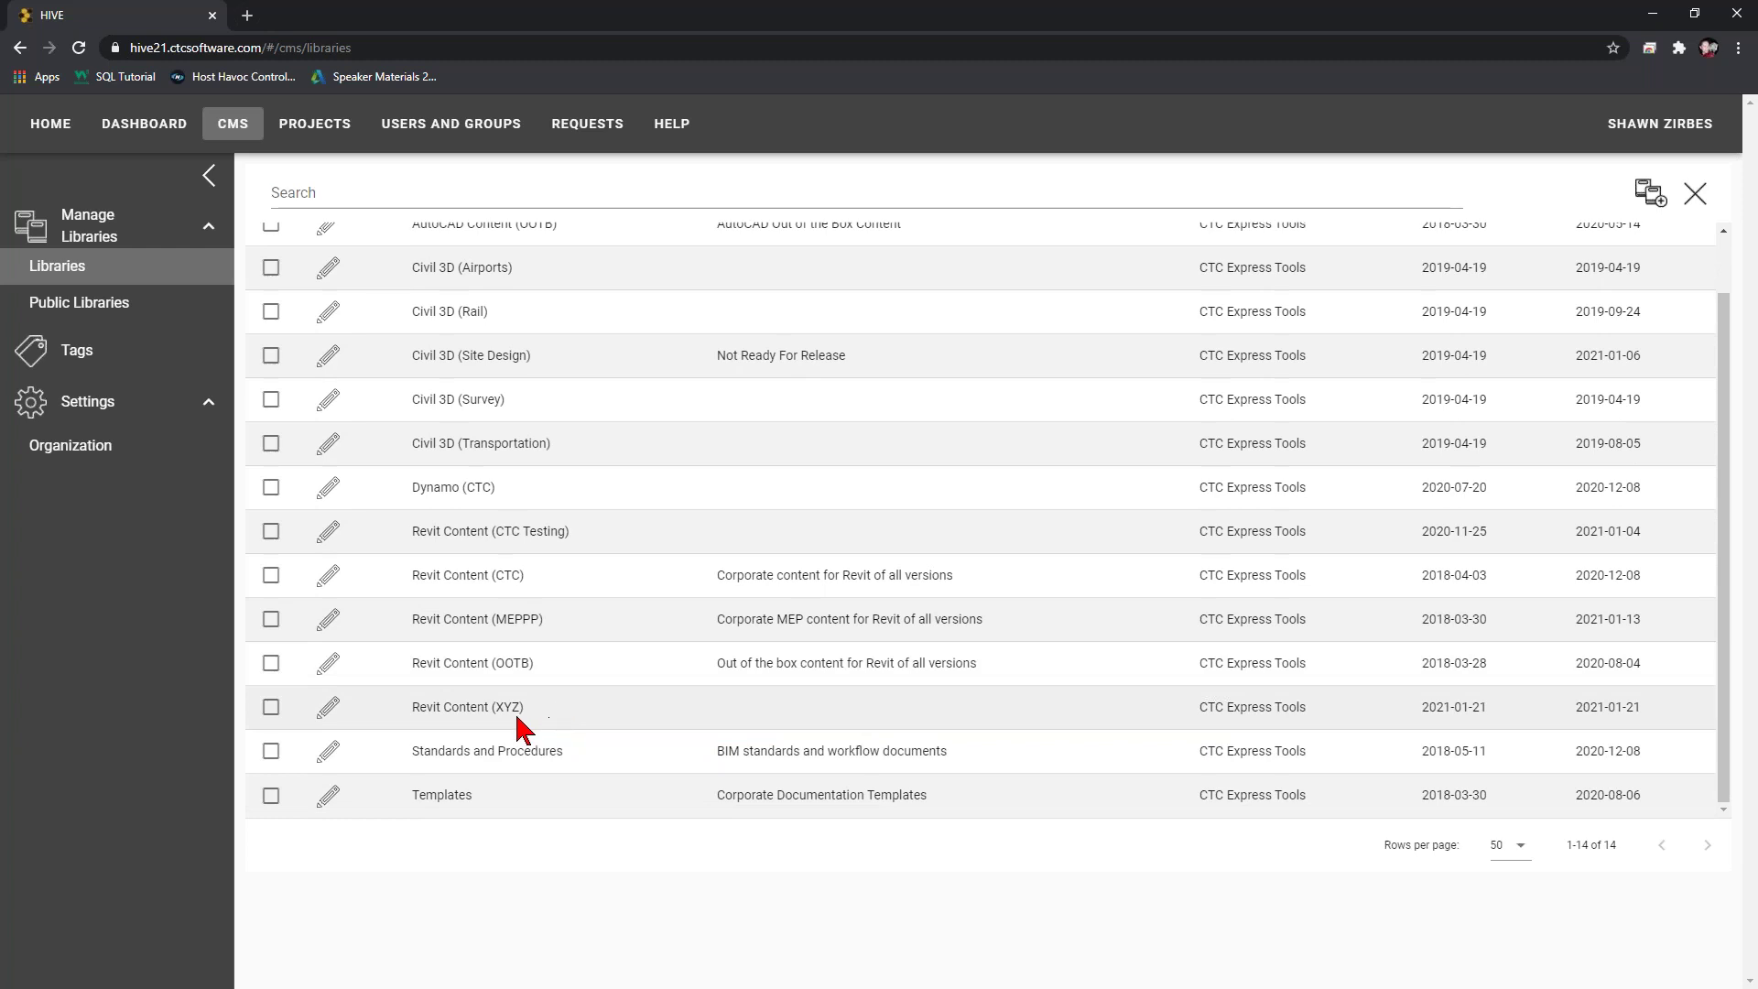
drag(543, 720, 376, 762)
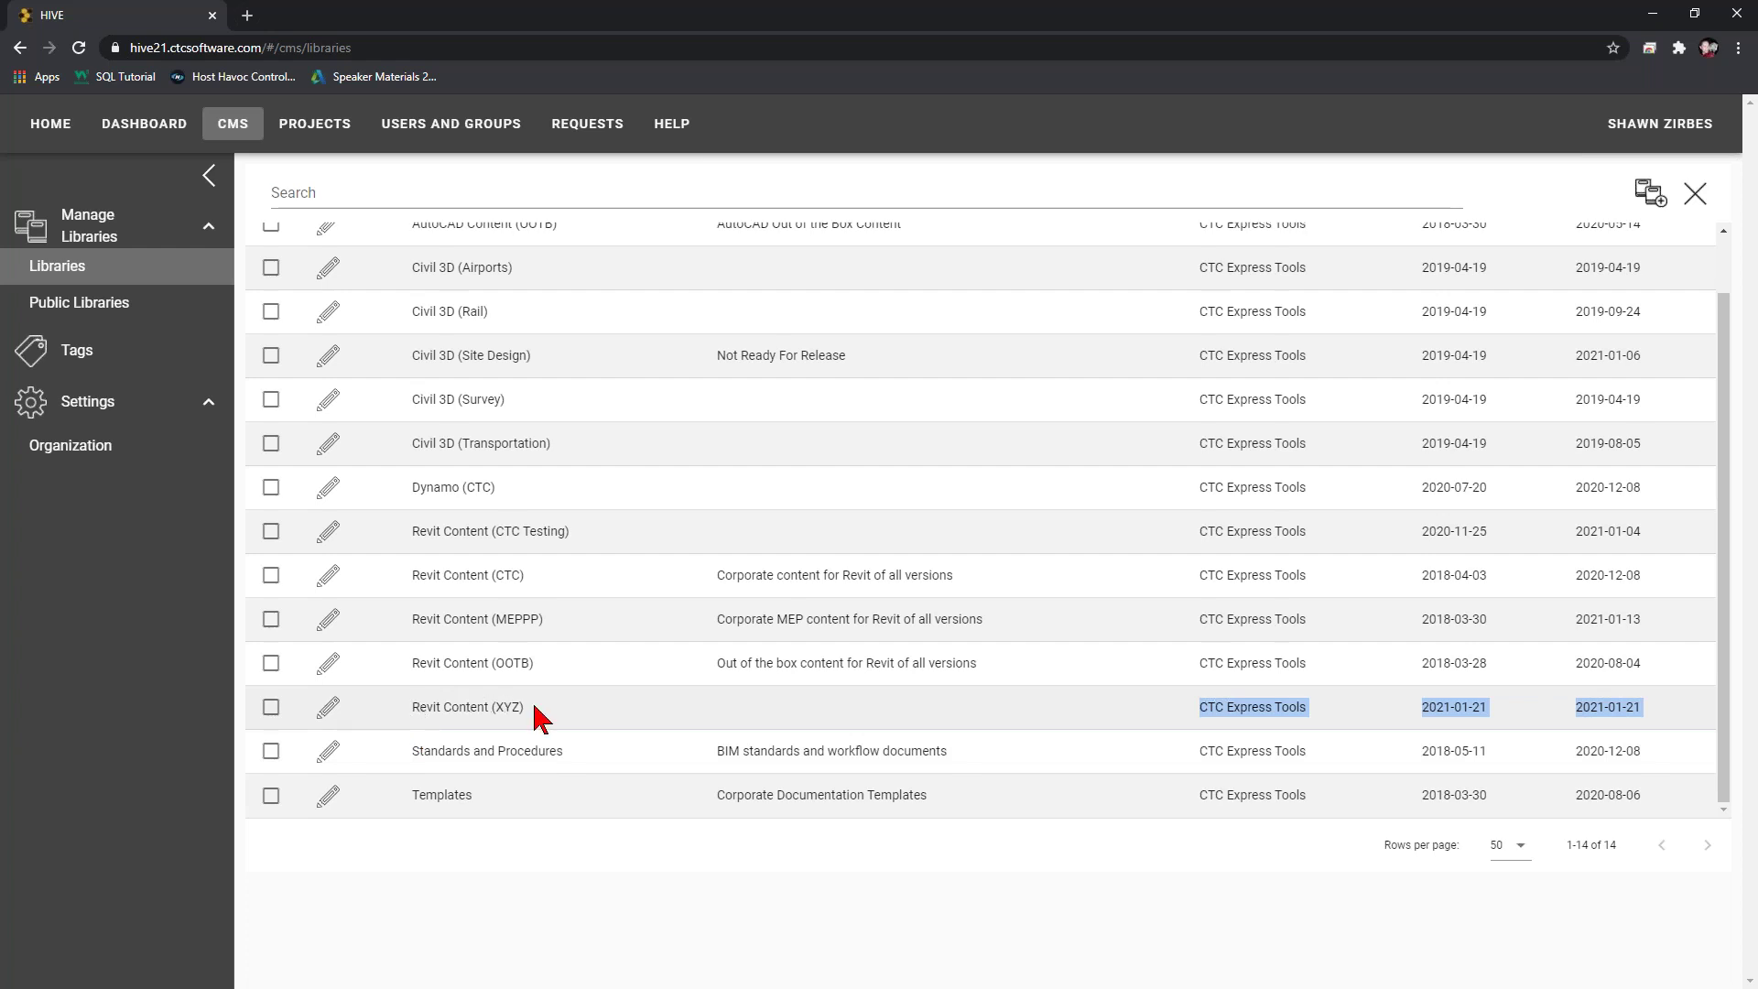
click(446, 902)
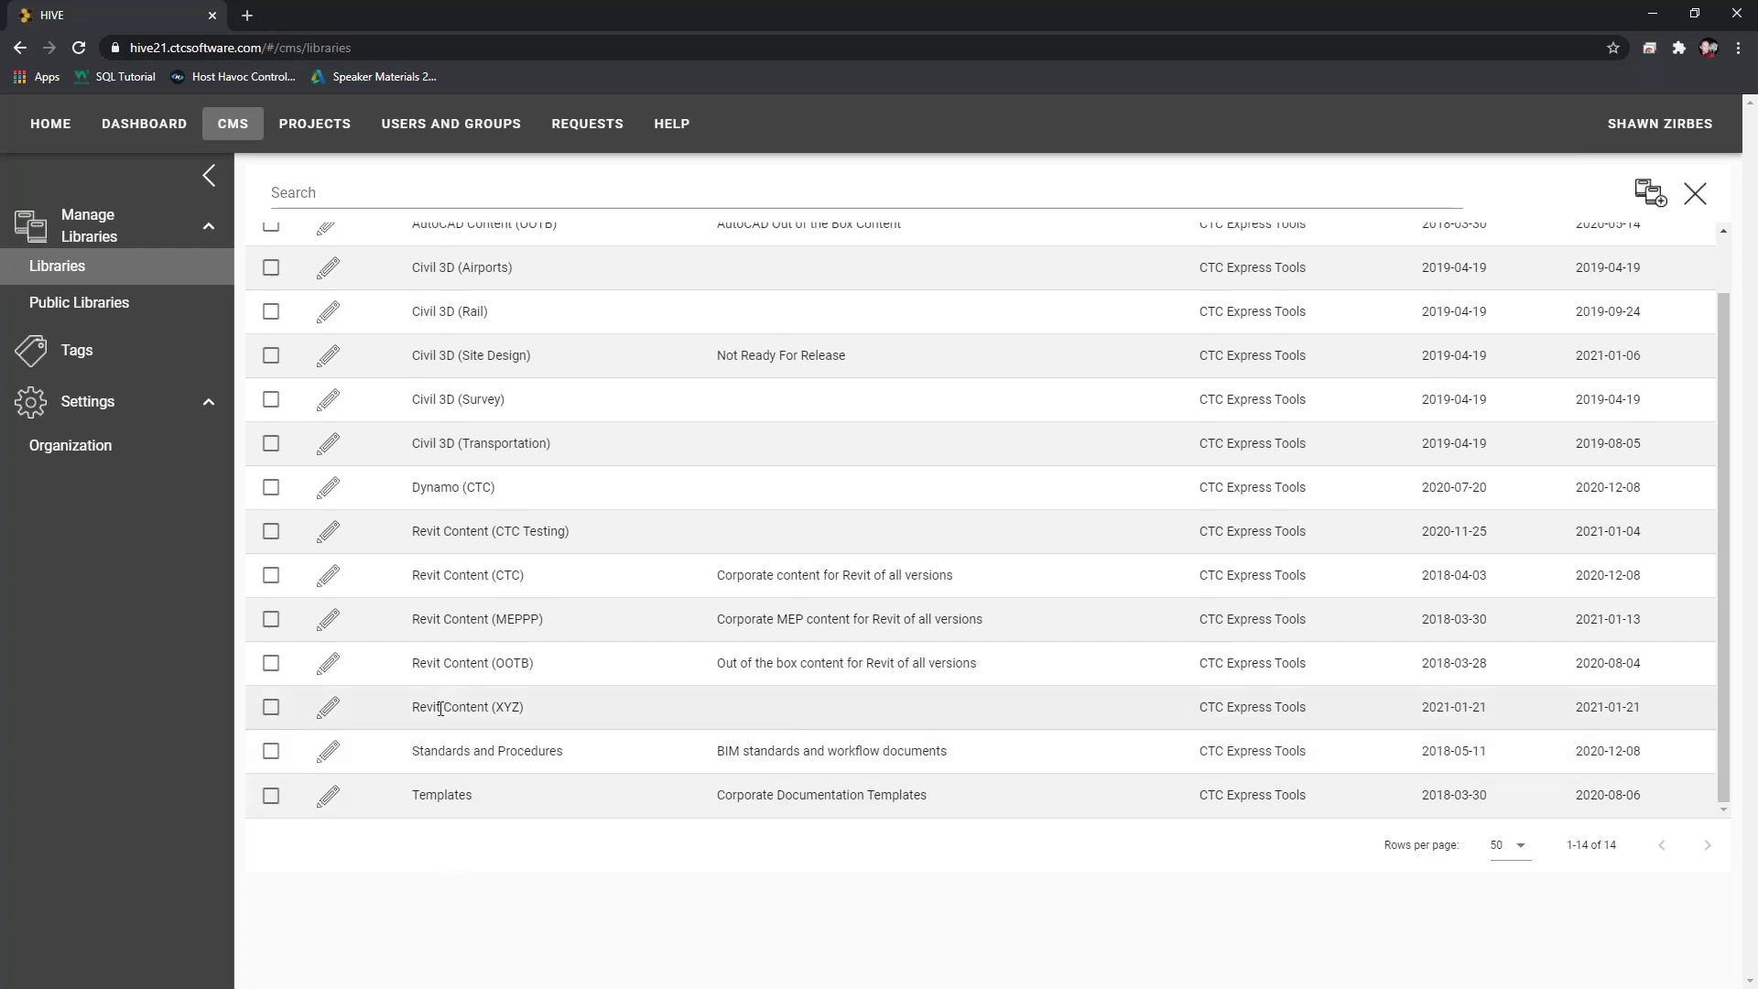
- Disable Upload Content on the Revit Content (XYZ) library and save the library details
click(327, 707)
click(1235, 617)
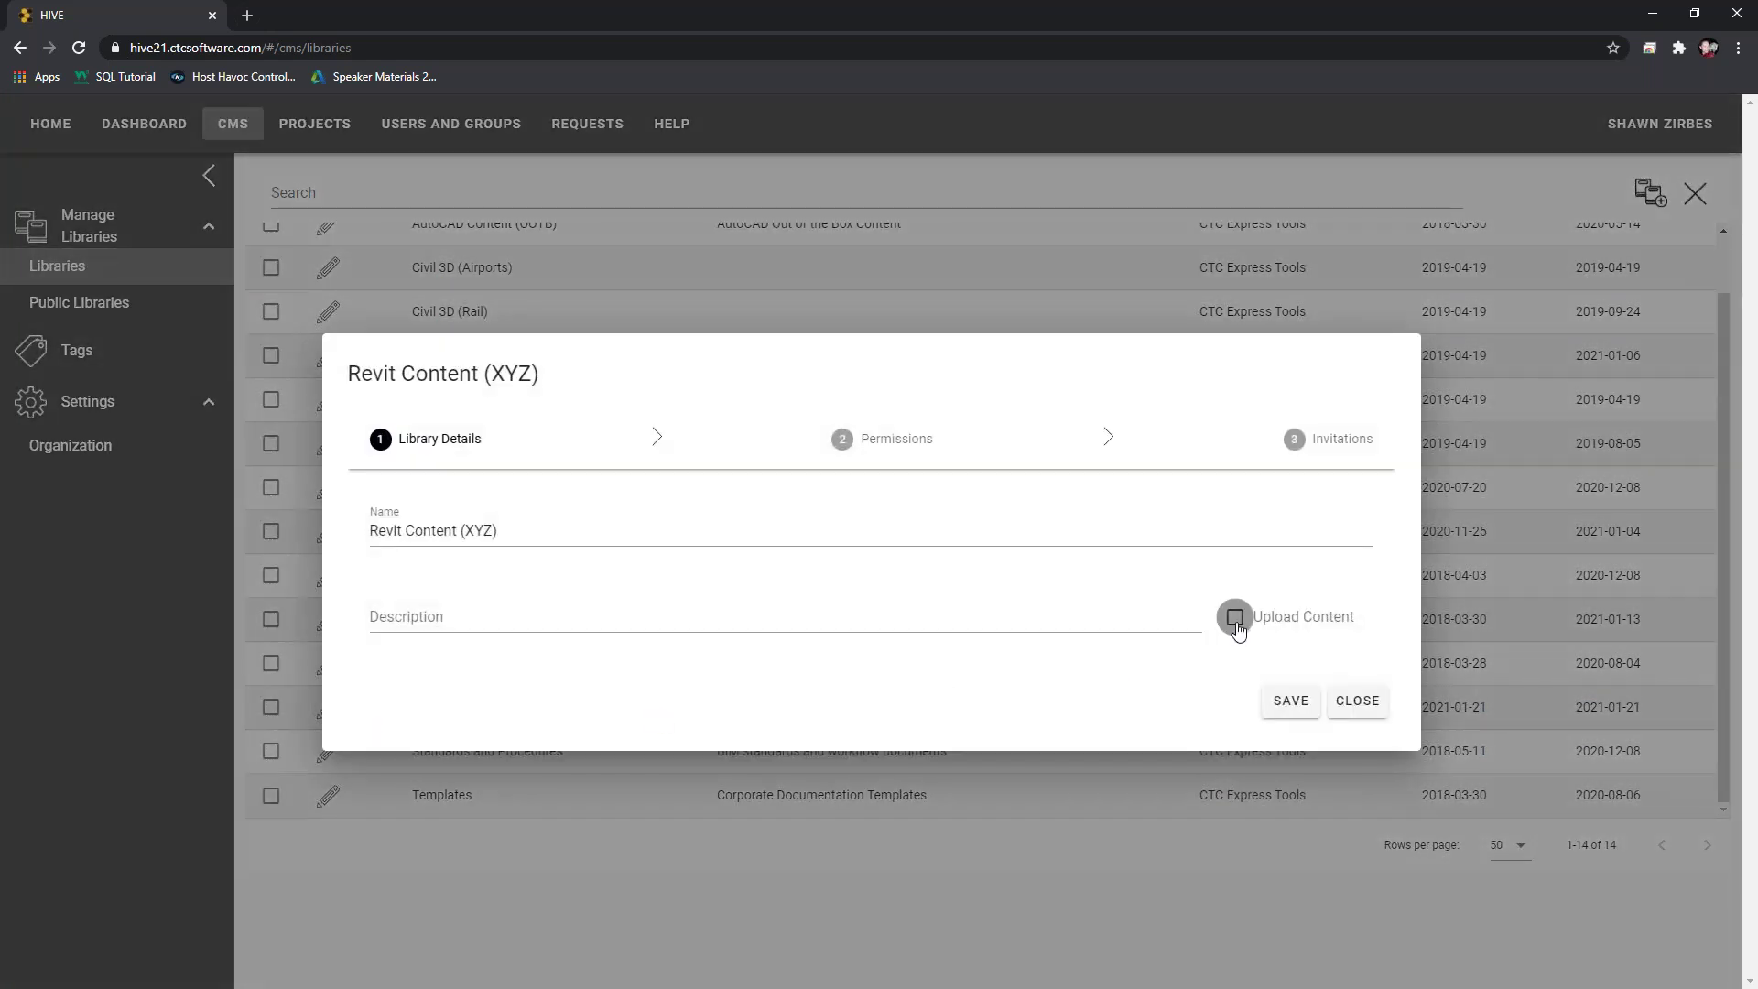
click(1289, 705)
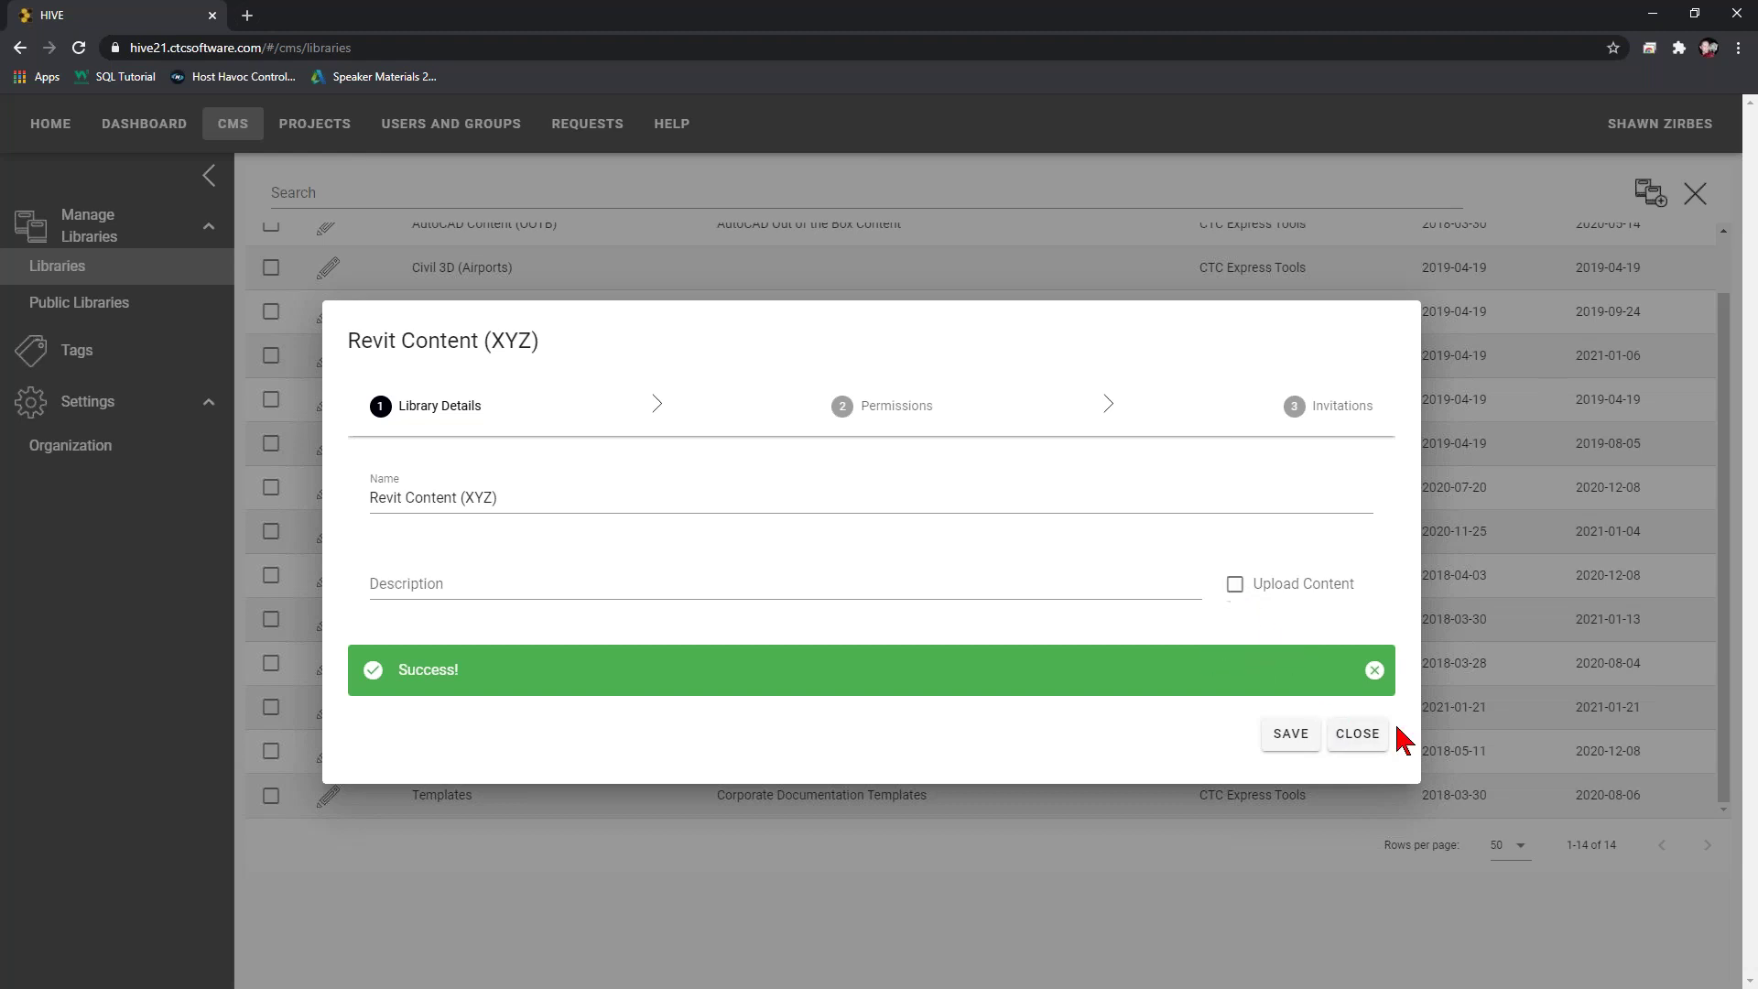
click(1367, 745)
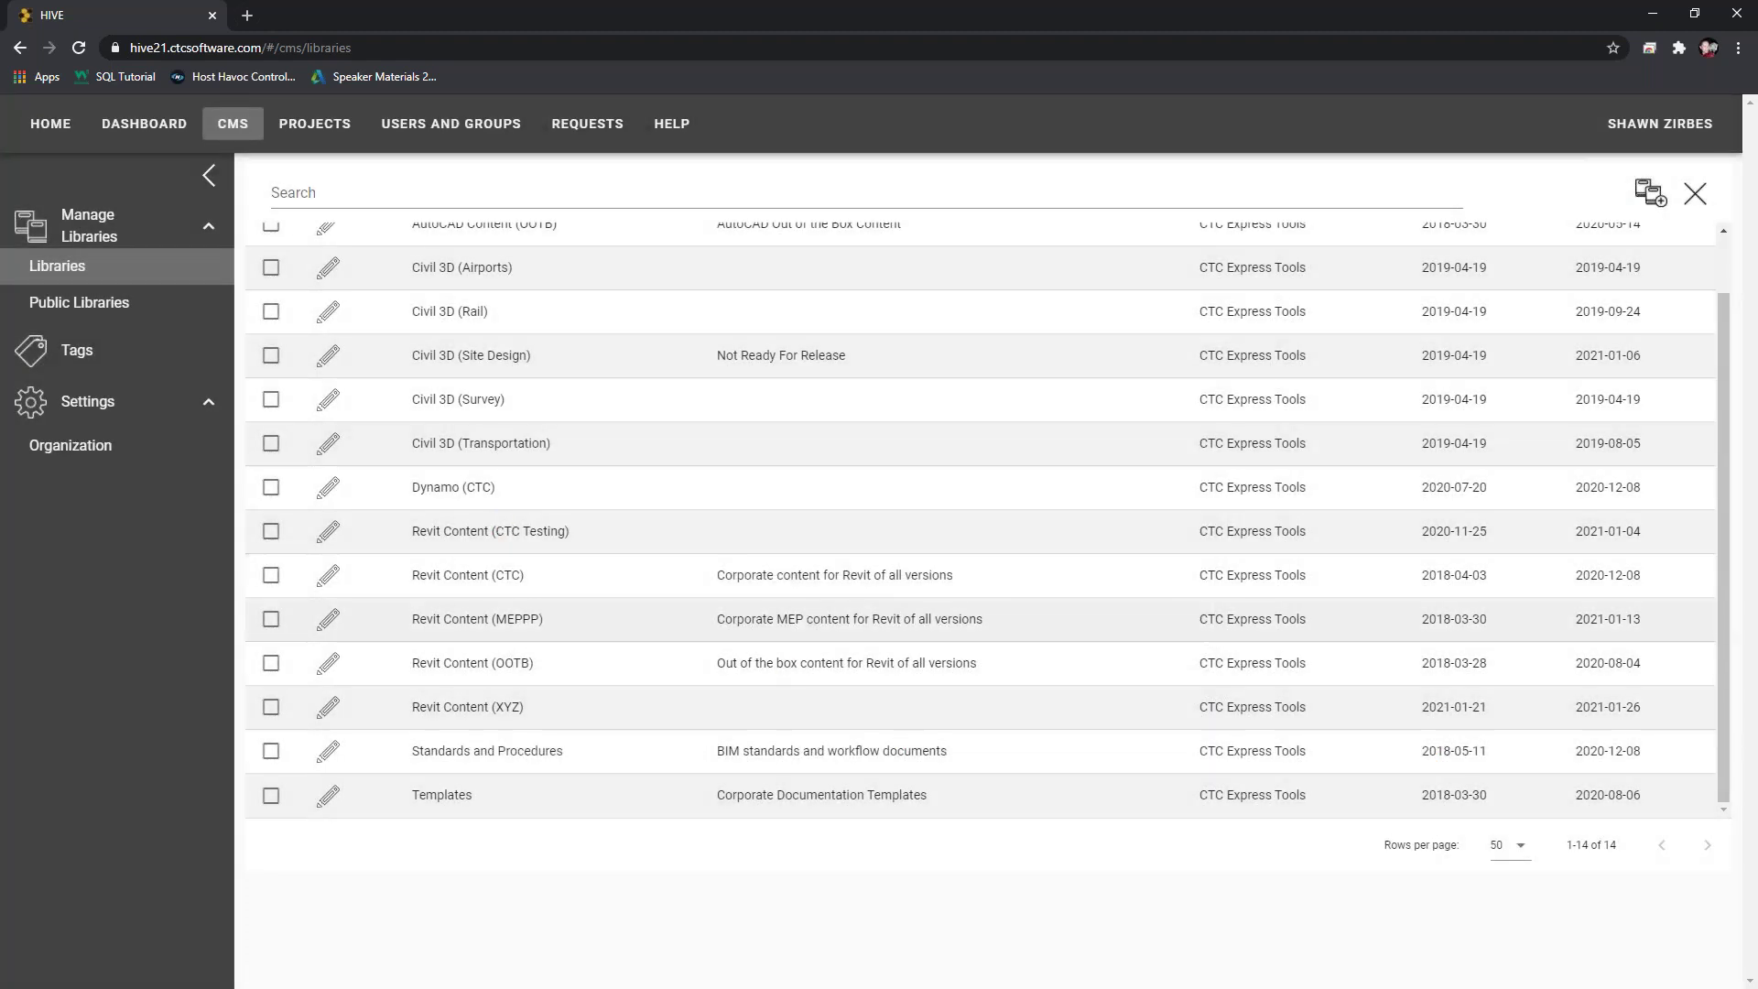
- Create a library named 'Revit Content (ABC)', correcting the mistyped capital O in 'Content'
click(1660, 214)
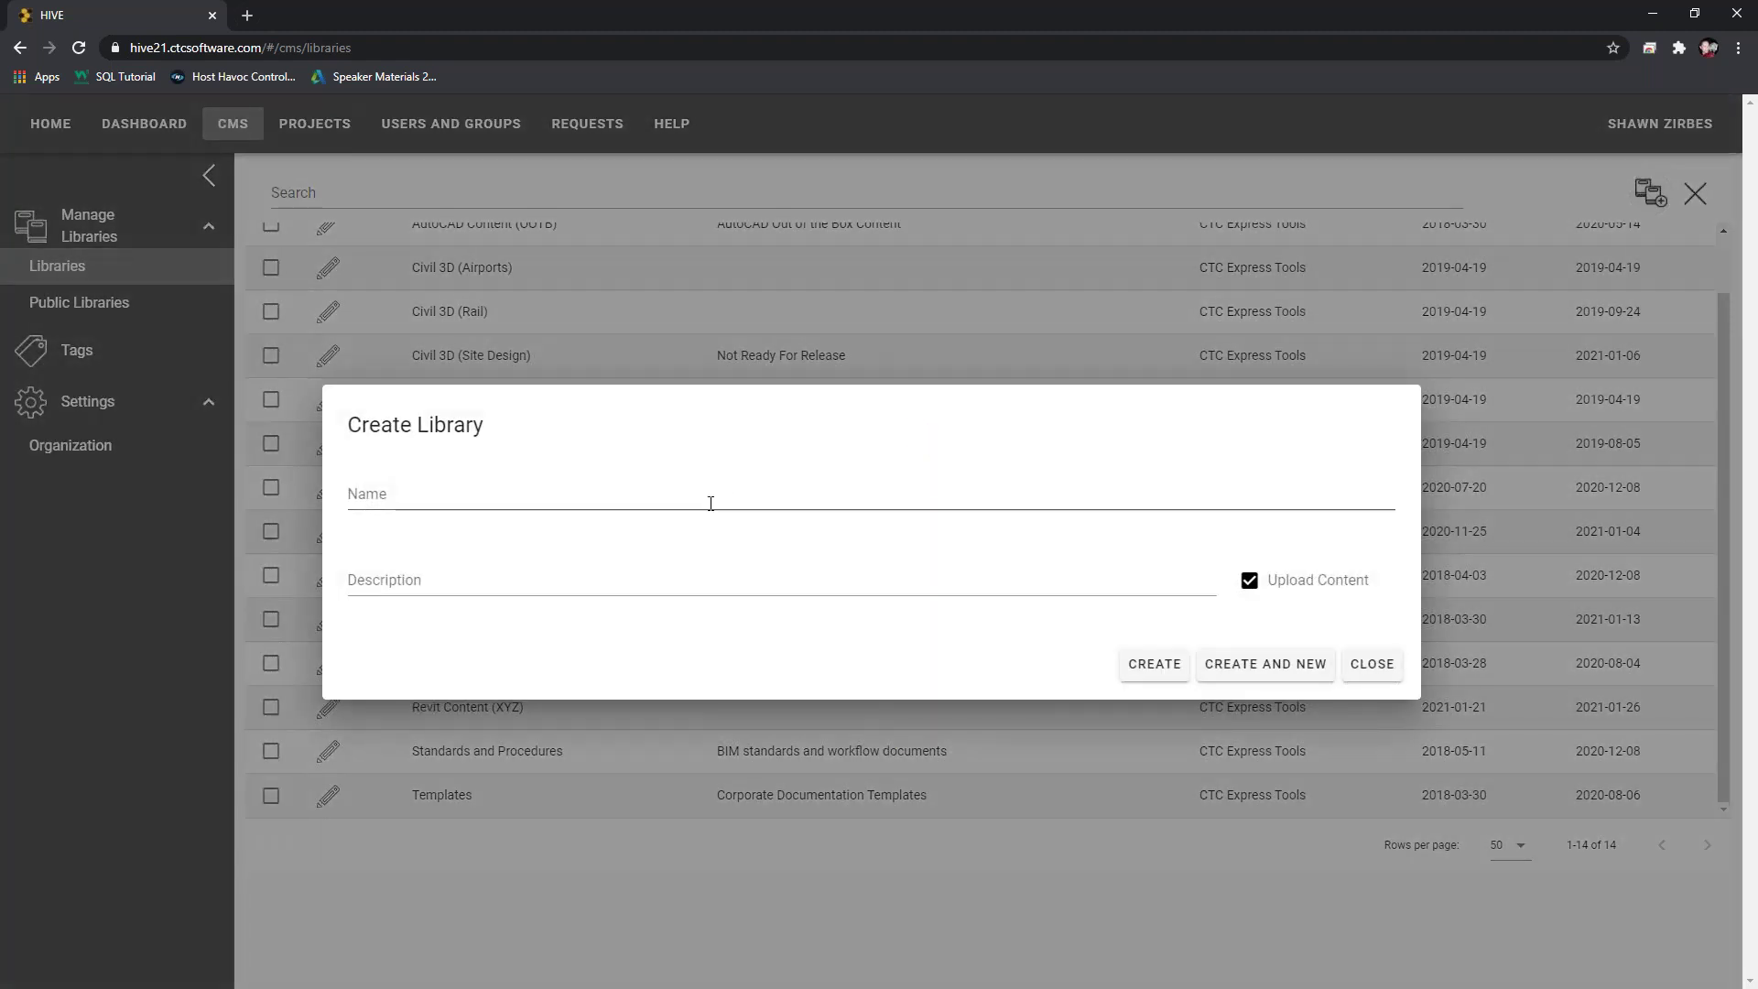
click(718, 493)
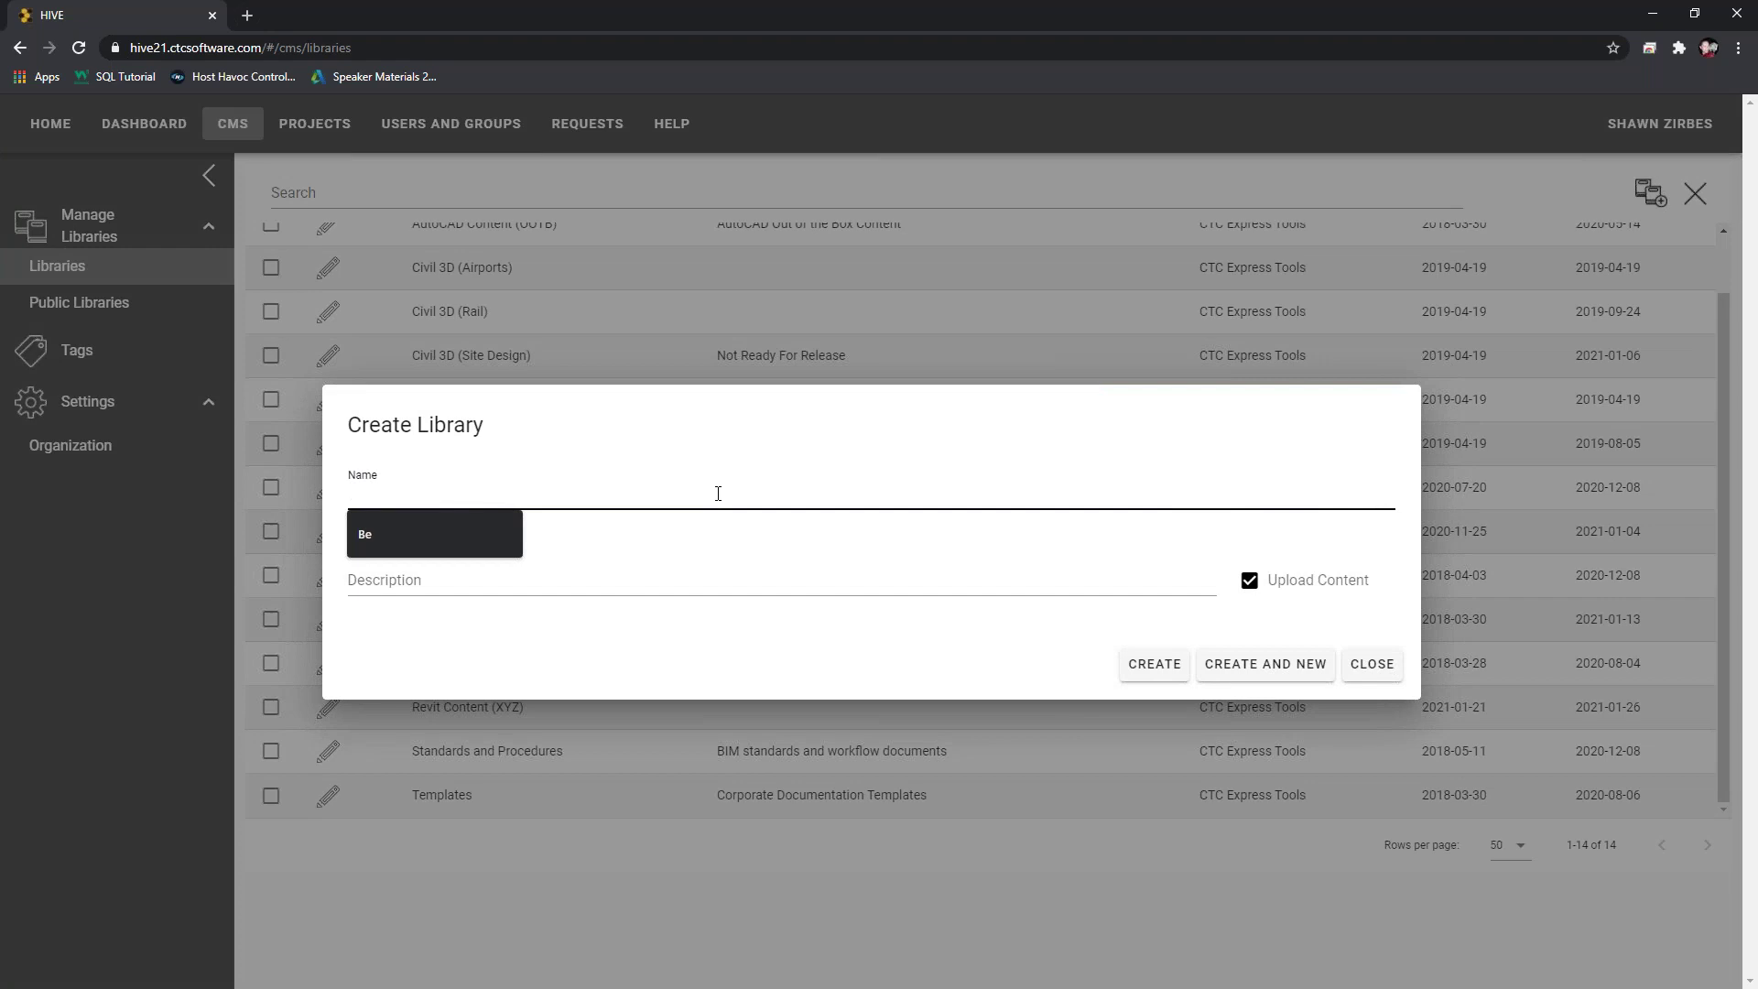
text(Revit COntent (ABC))
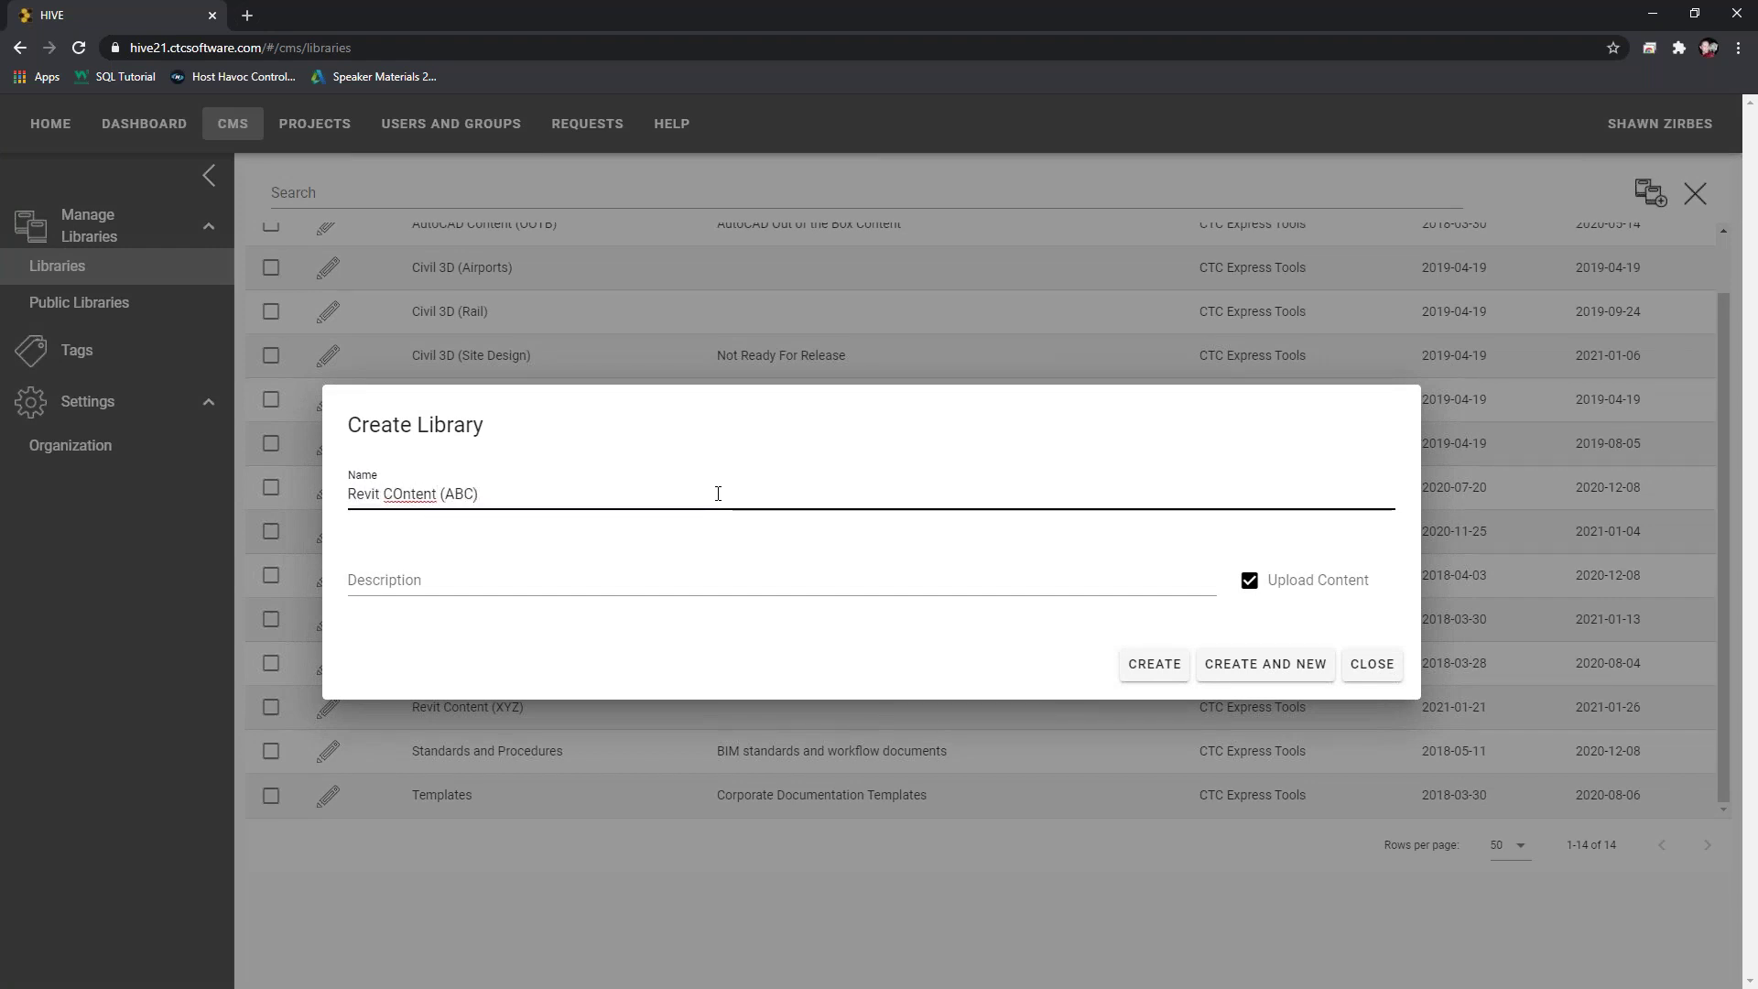
drag(404, 497, 392, 499)
text(o)
click(726, 477)
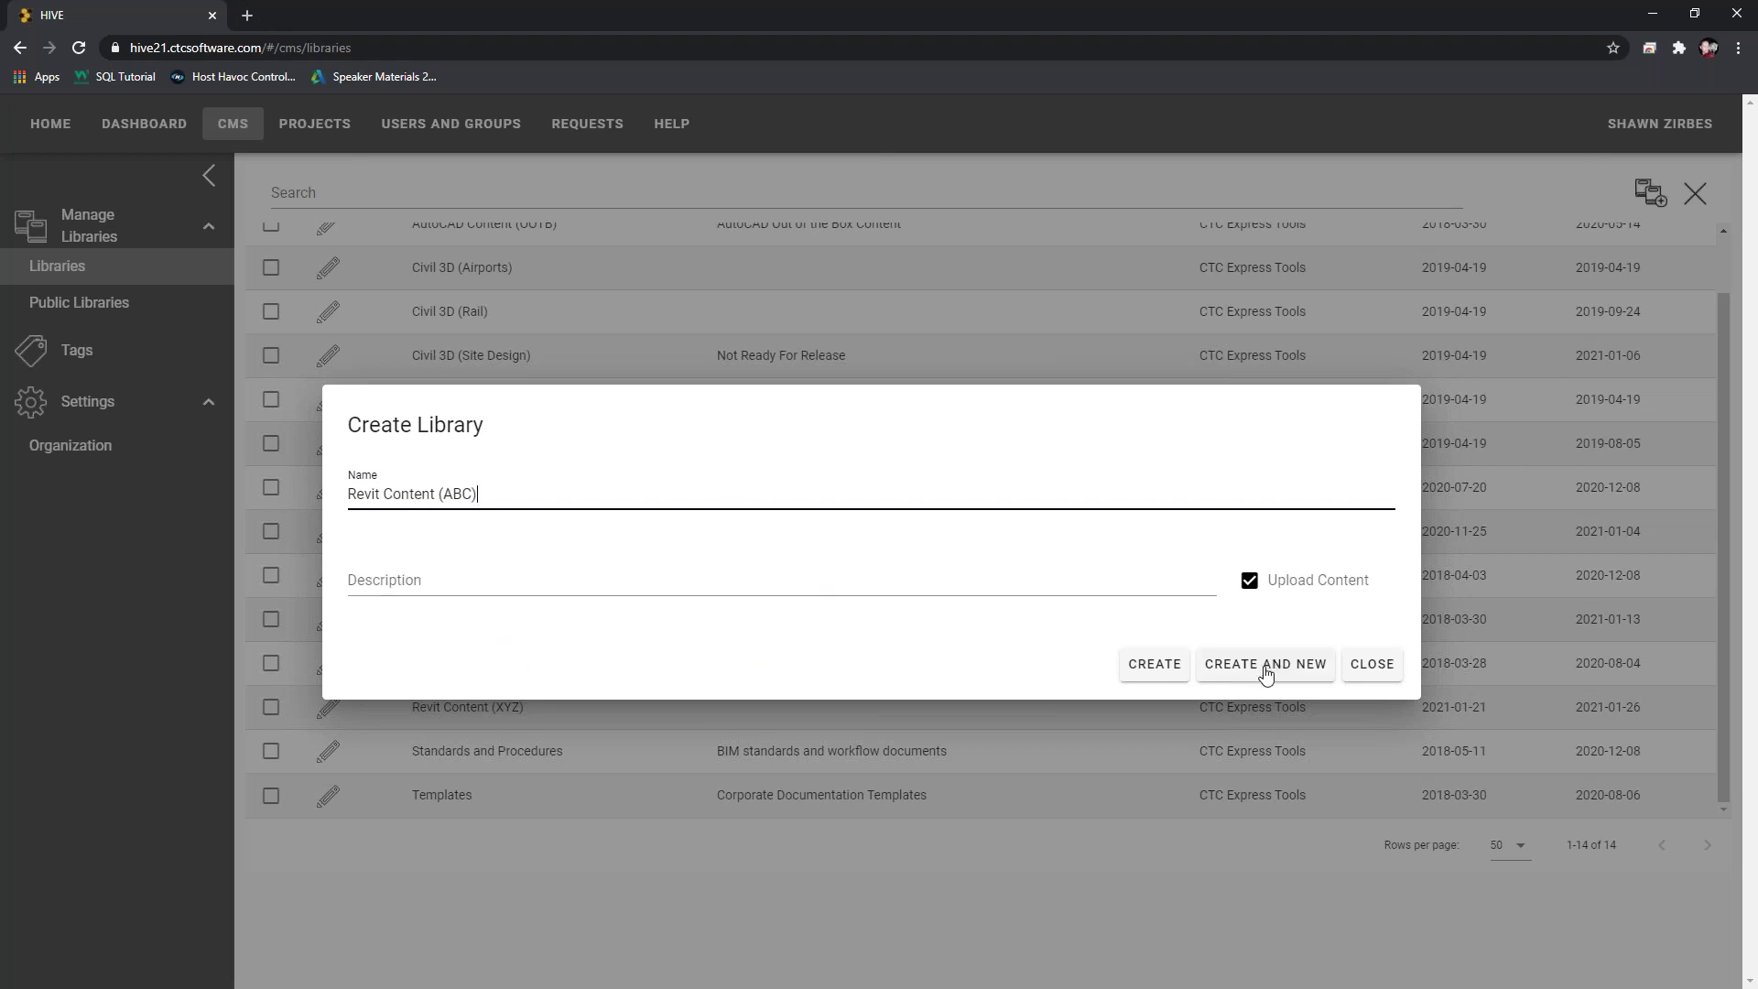
click(1170, 676)
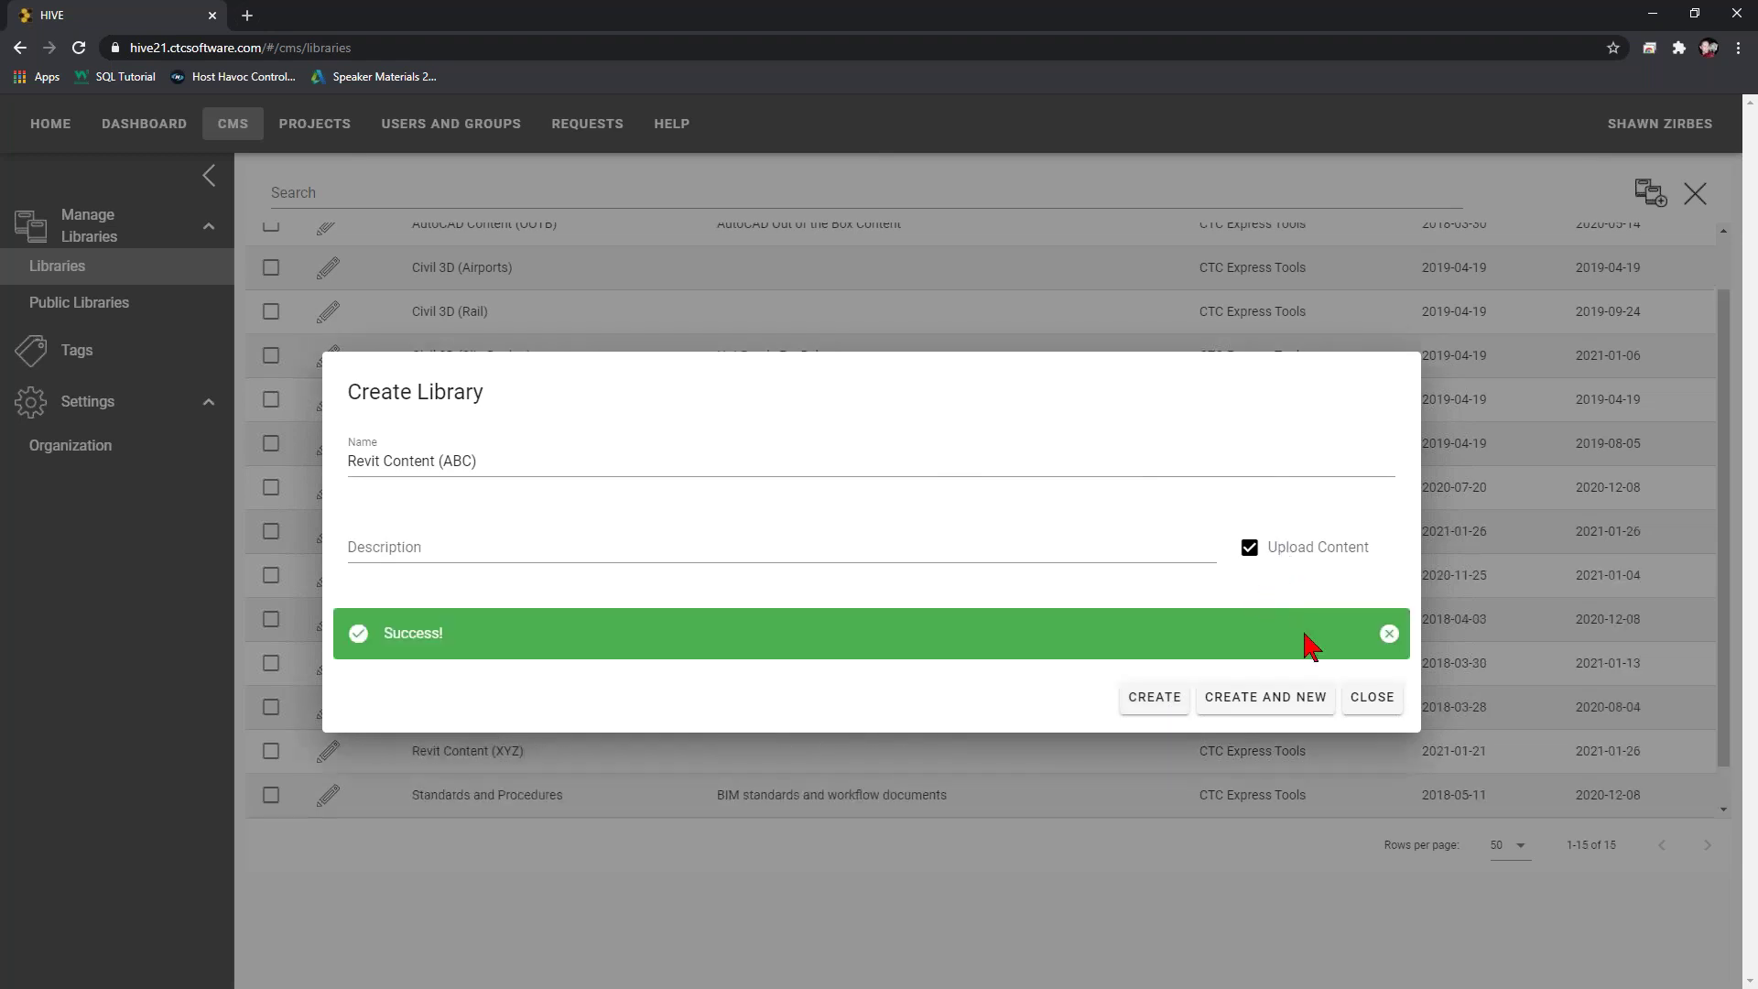
click(1371, 701)
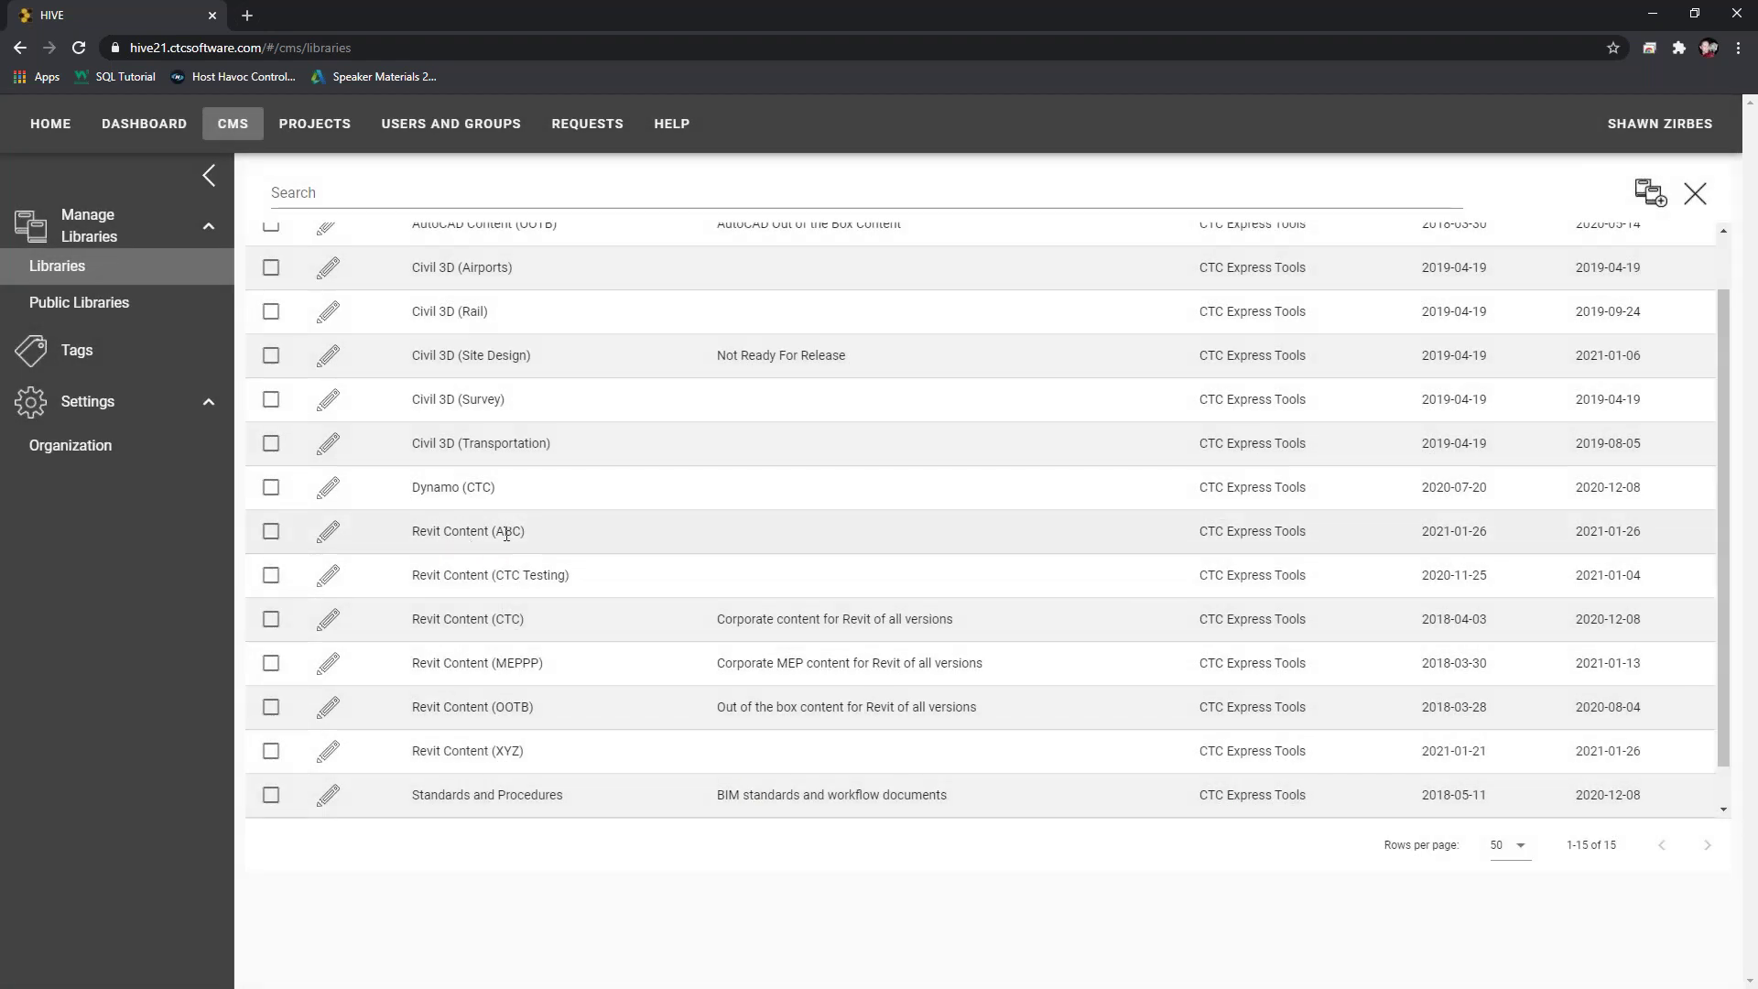
- In HIVE CMS, check the carrier search's library filter, then go to Add Content
key(alt+Tab)
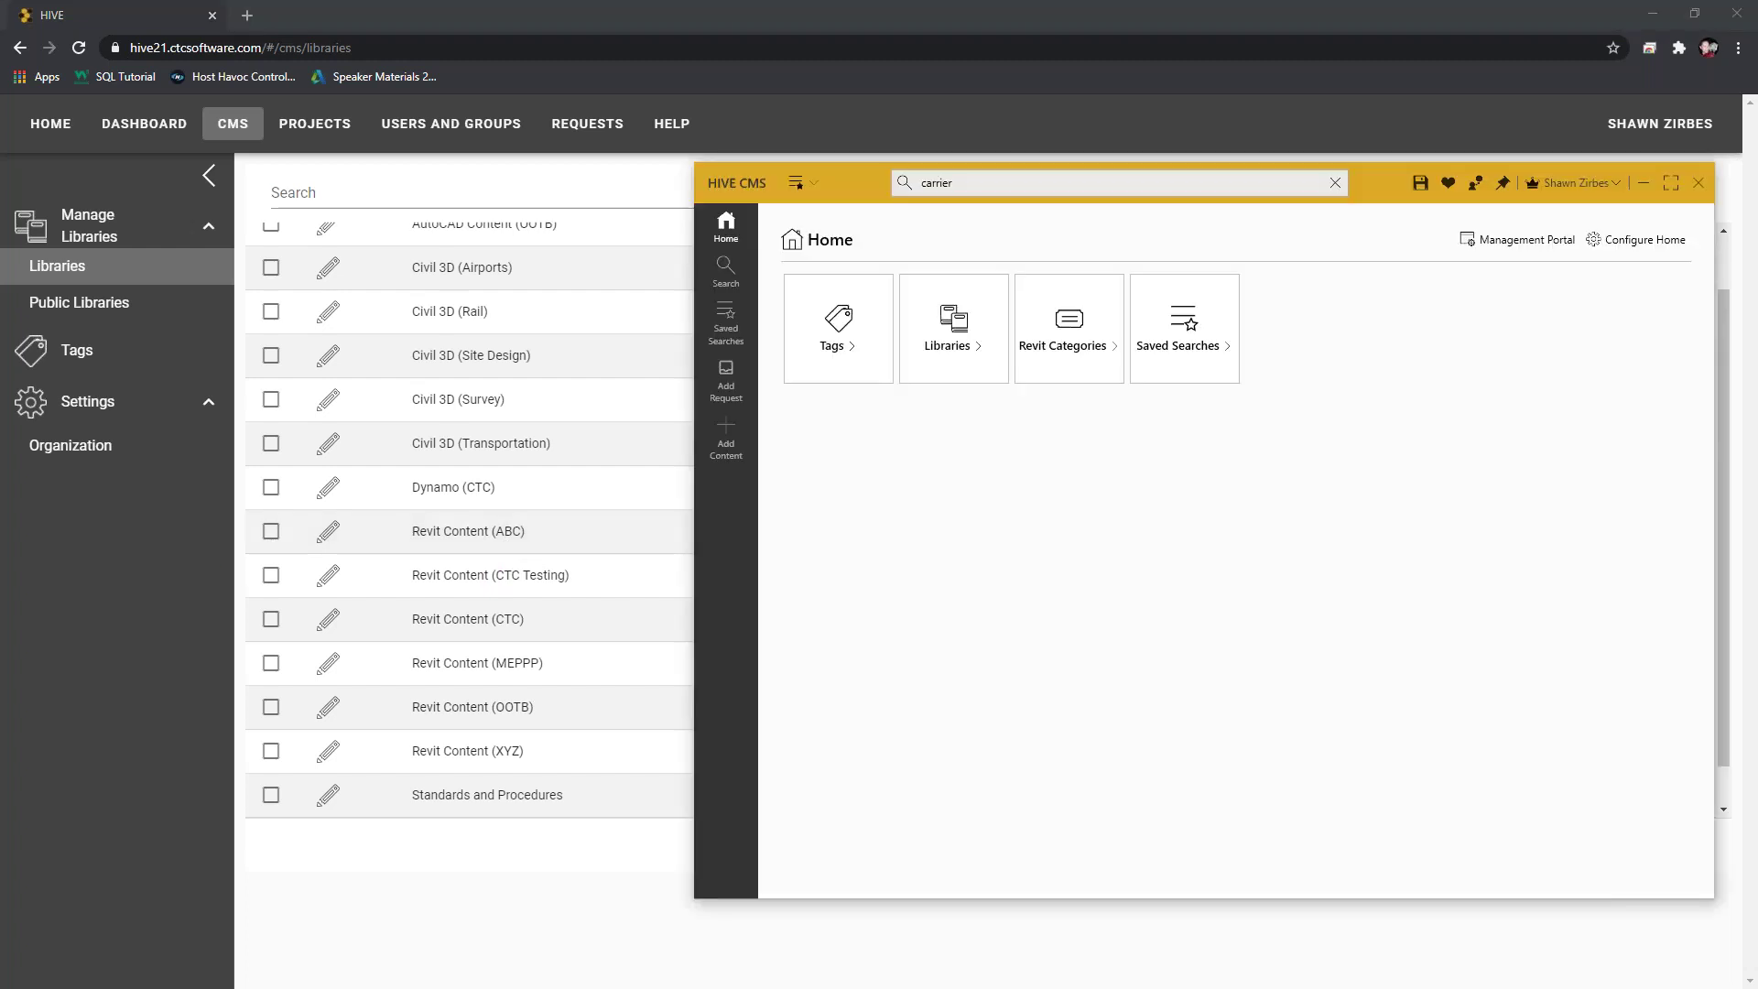
click(731, 282)
click(1465, 218)
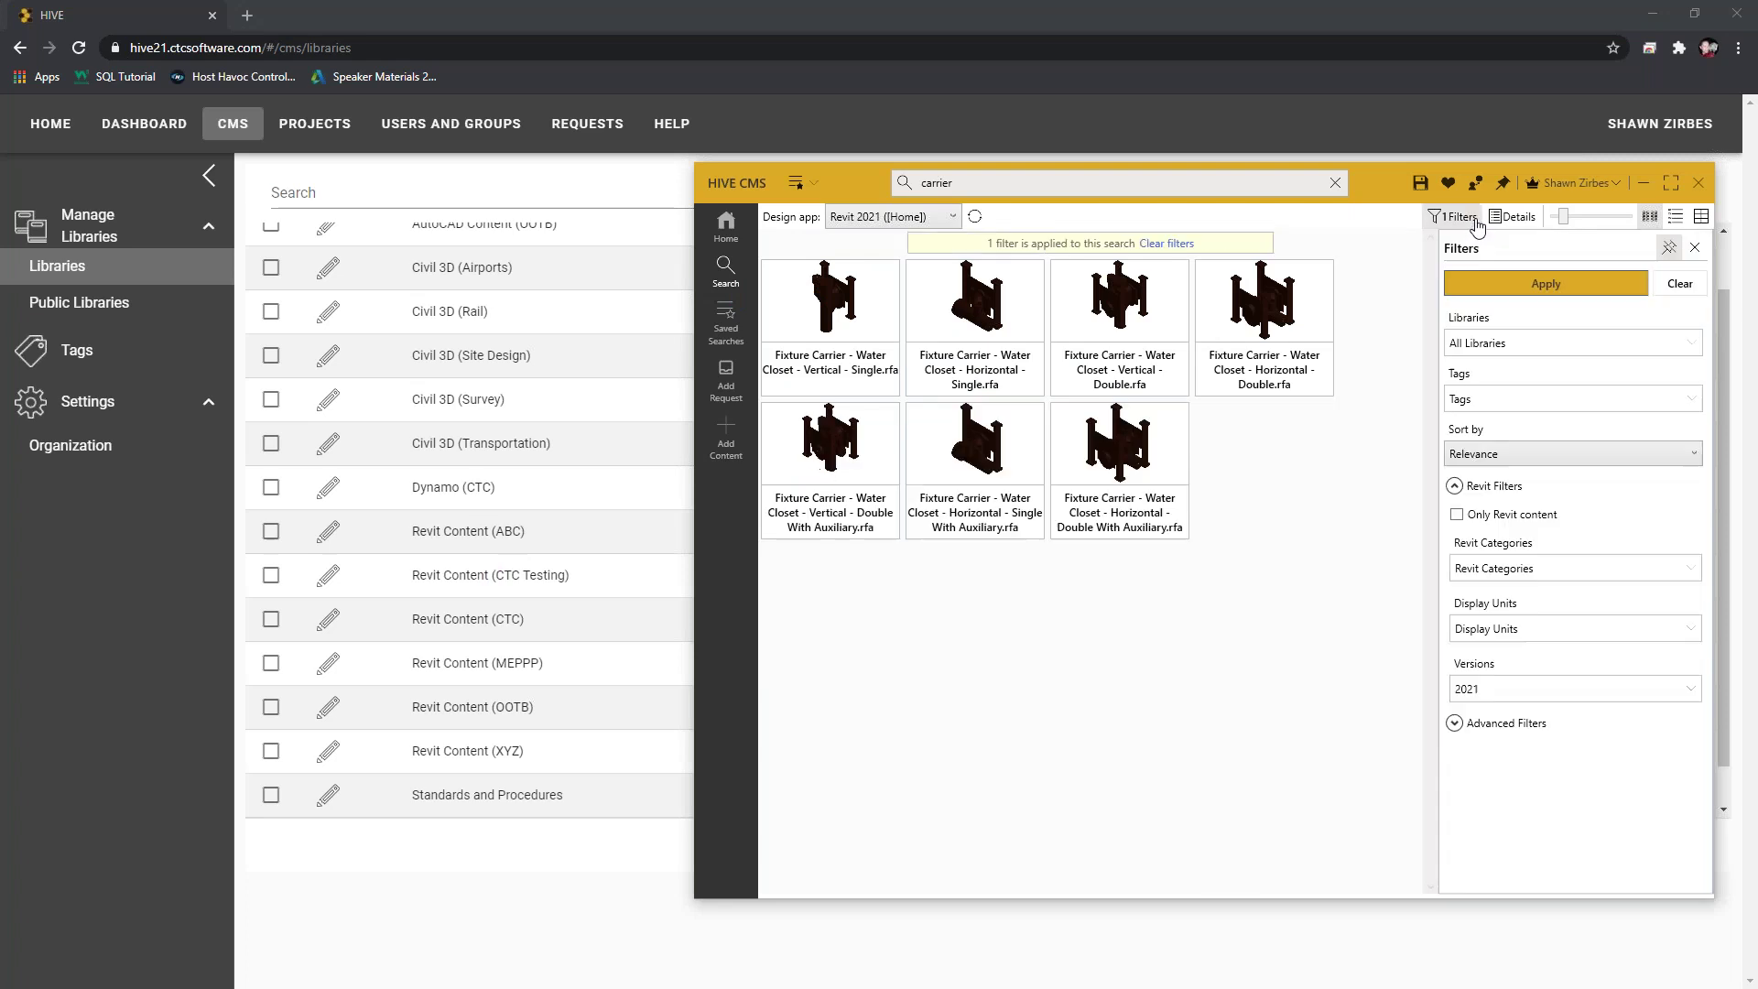
click(1686, 345)
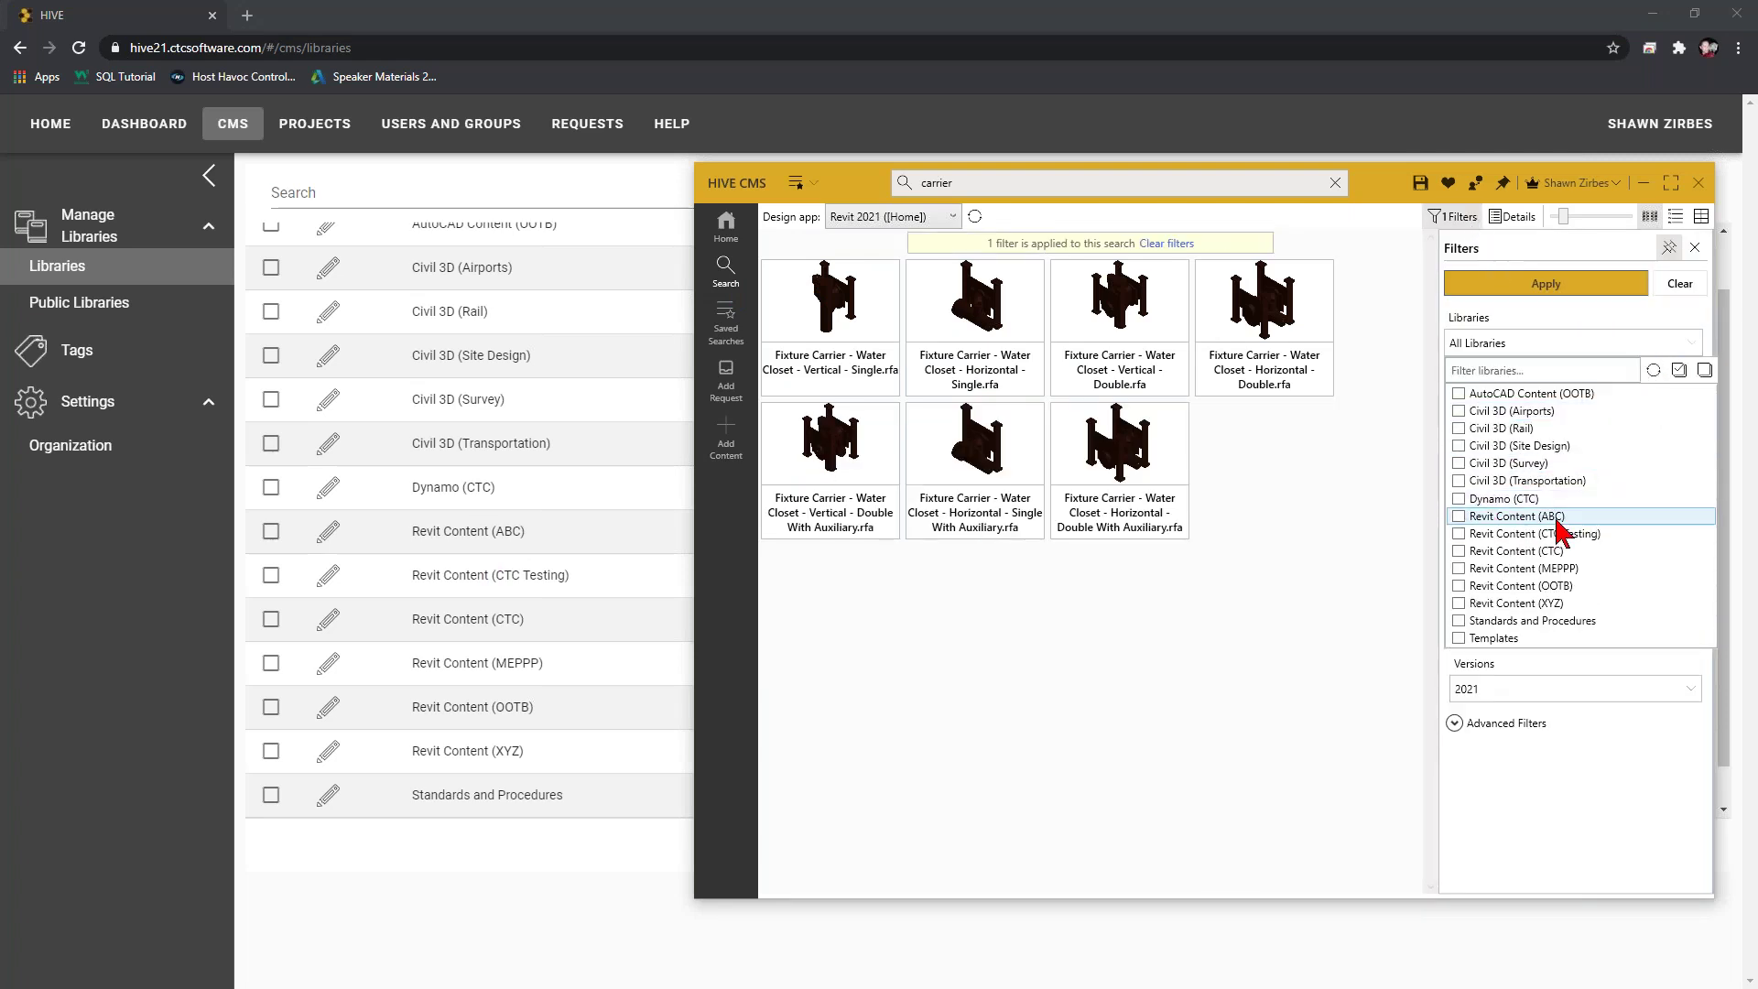
click(726, 443)
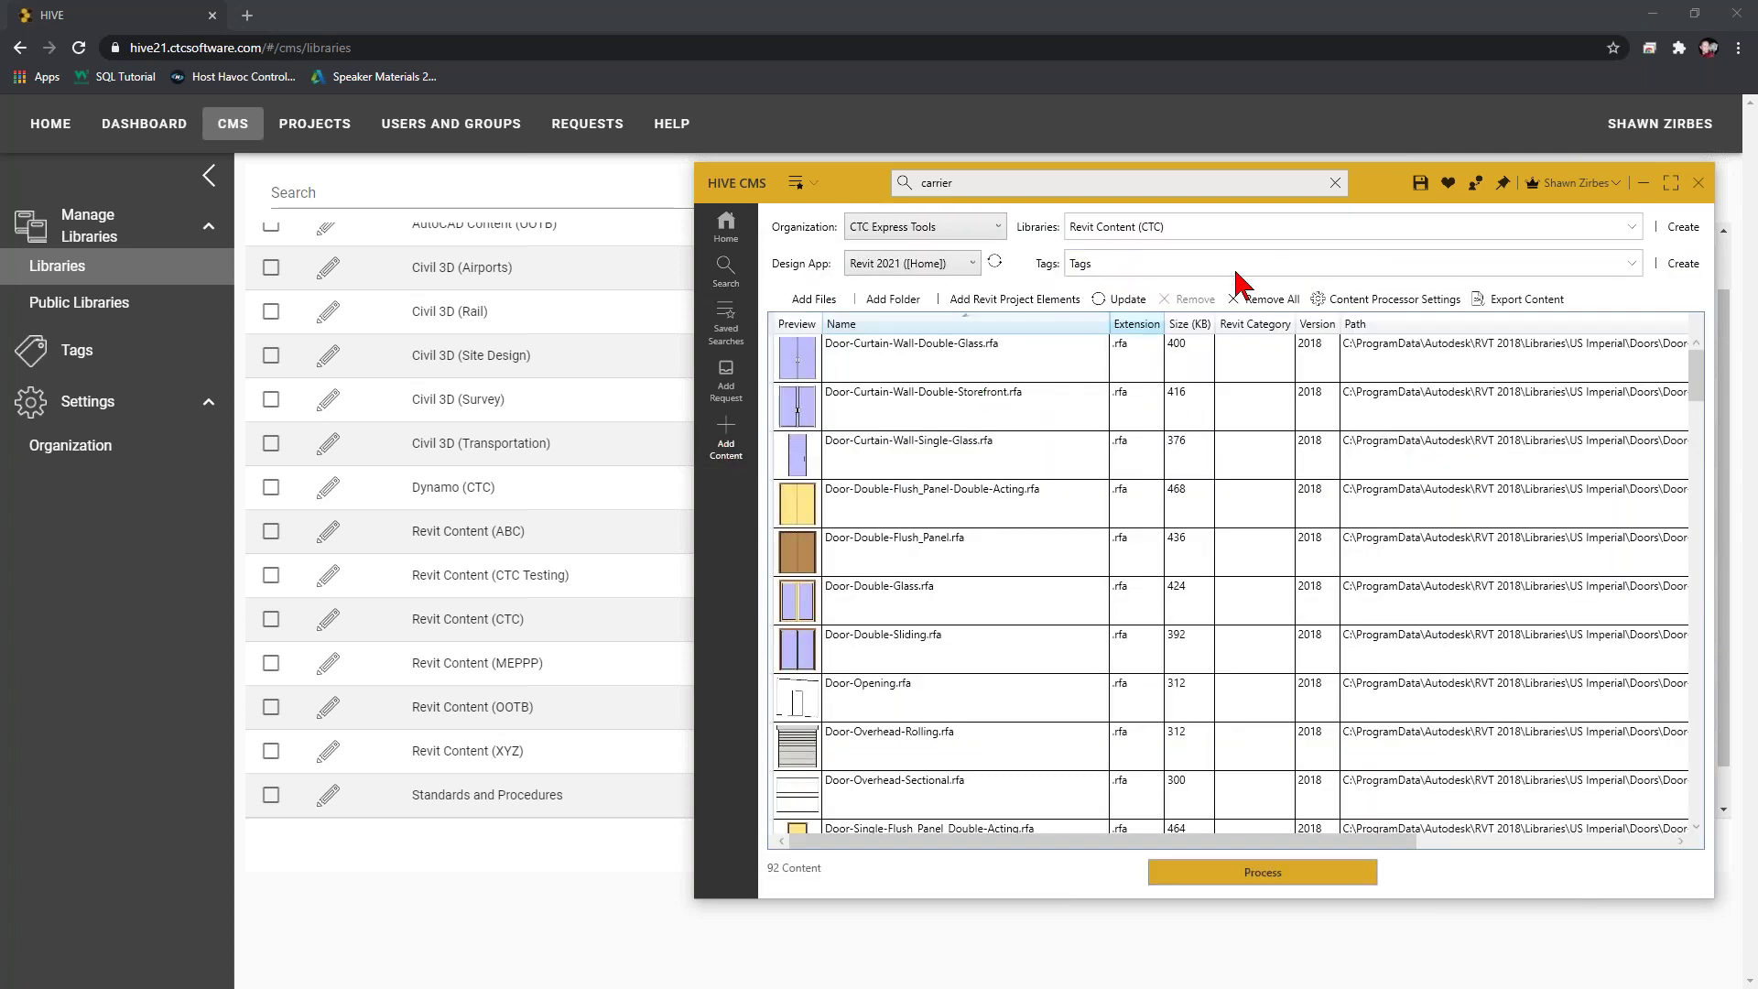
click(1318, 228)
click(1078, 400)
click(1078, 435)
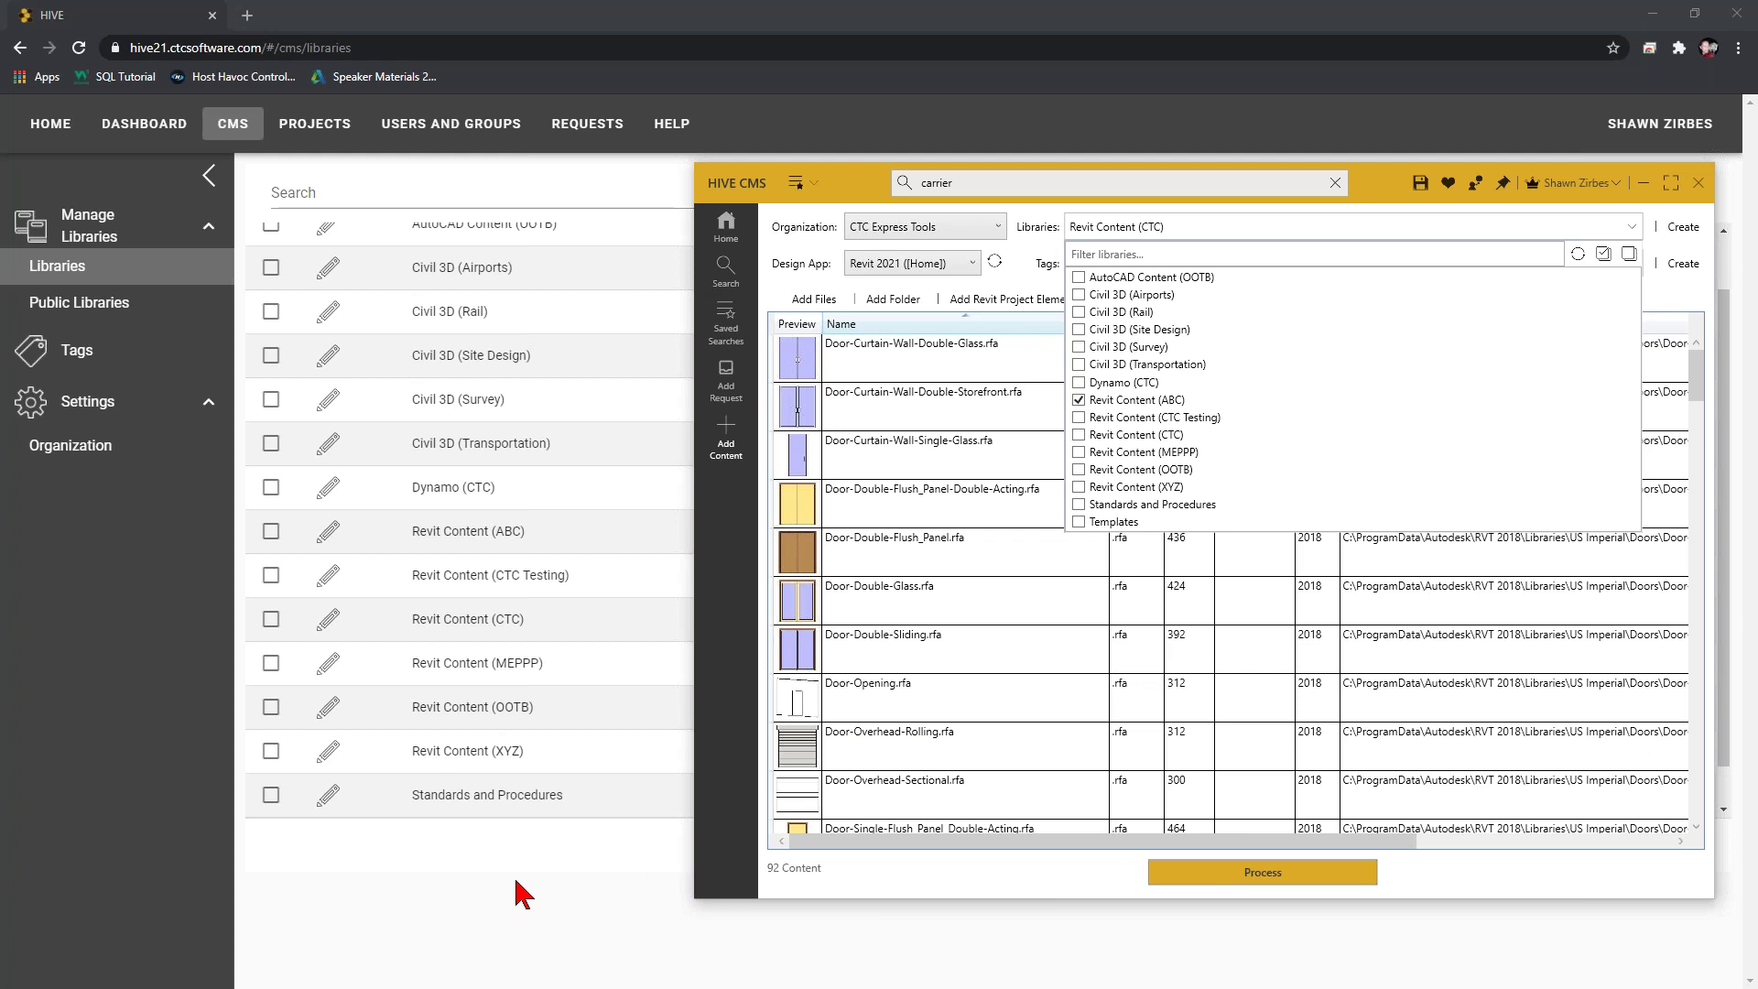
click(483, 853)
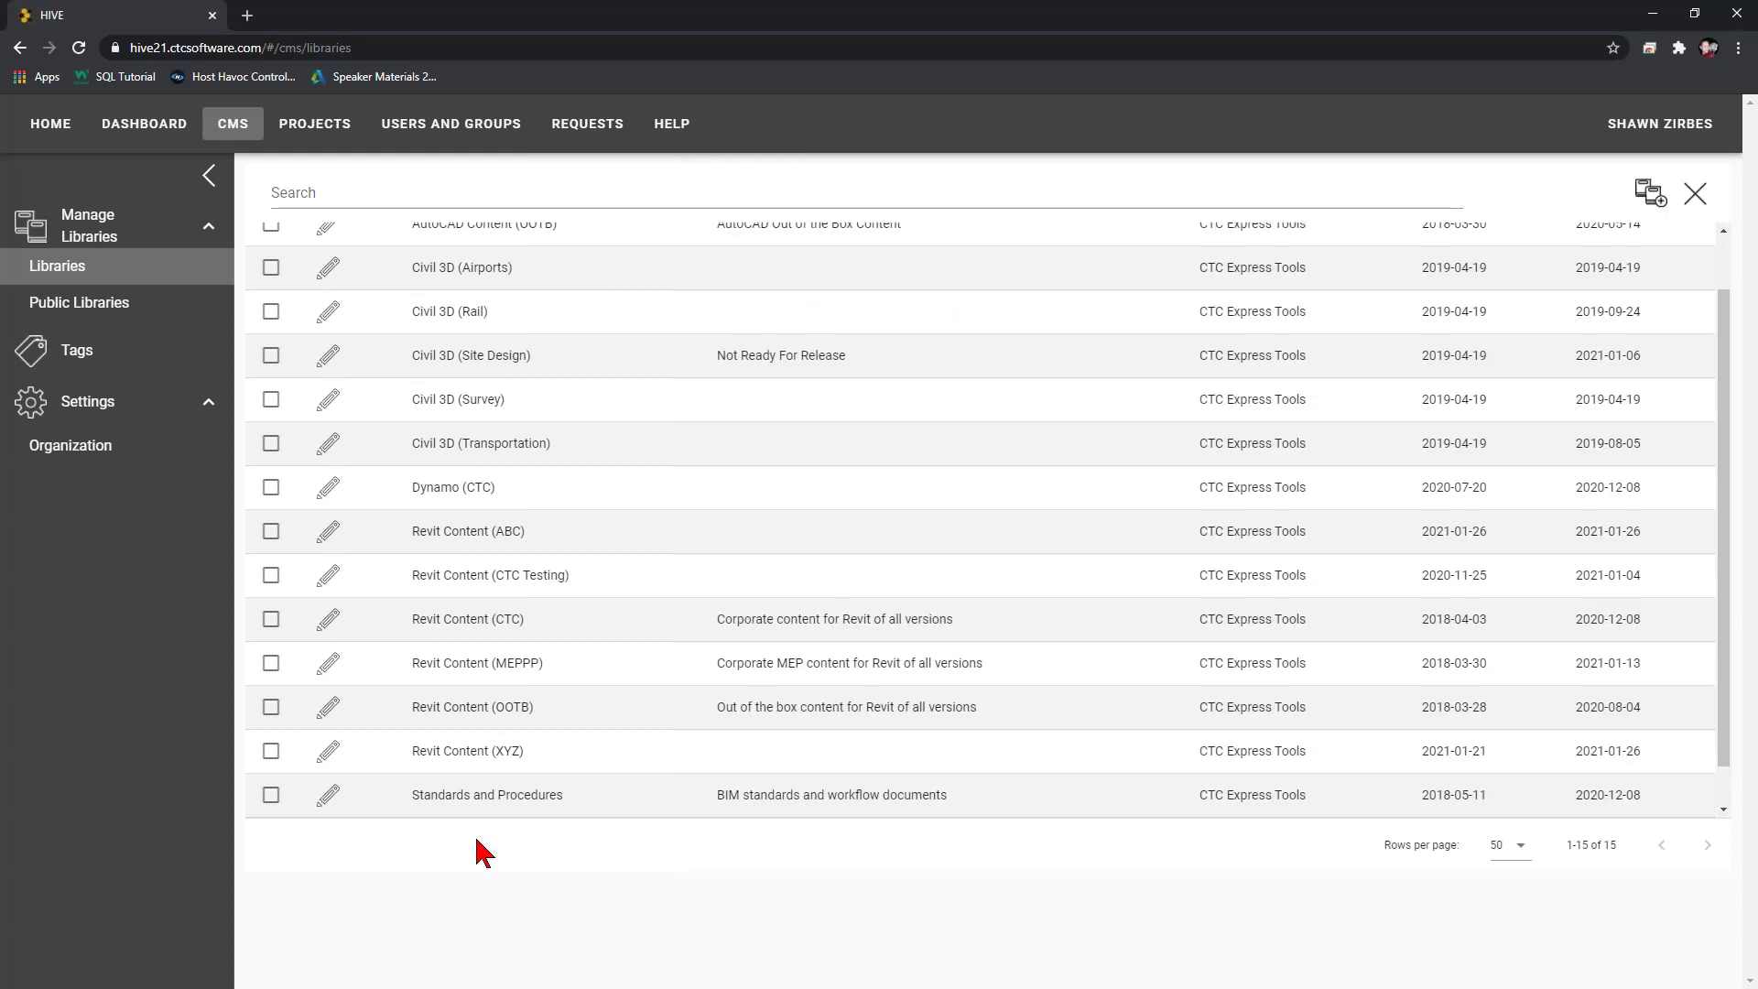
key(alt+Tab)
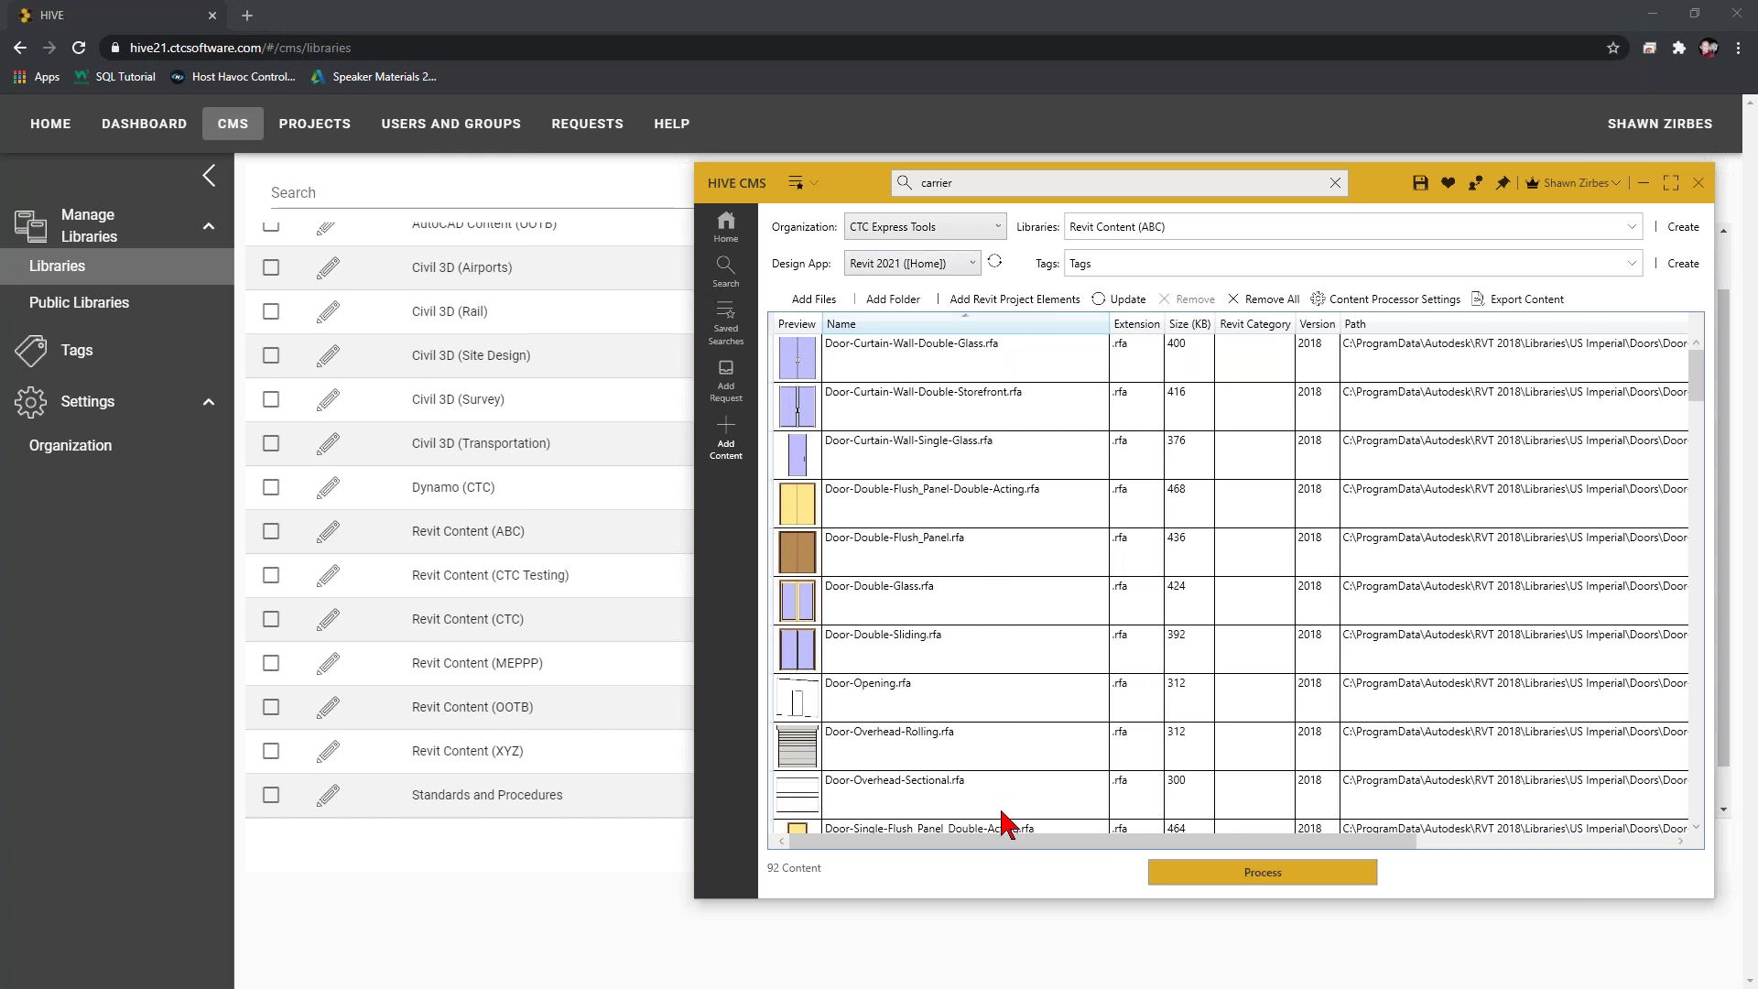
click(1181, 231)
click(1079, 435)
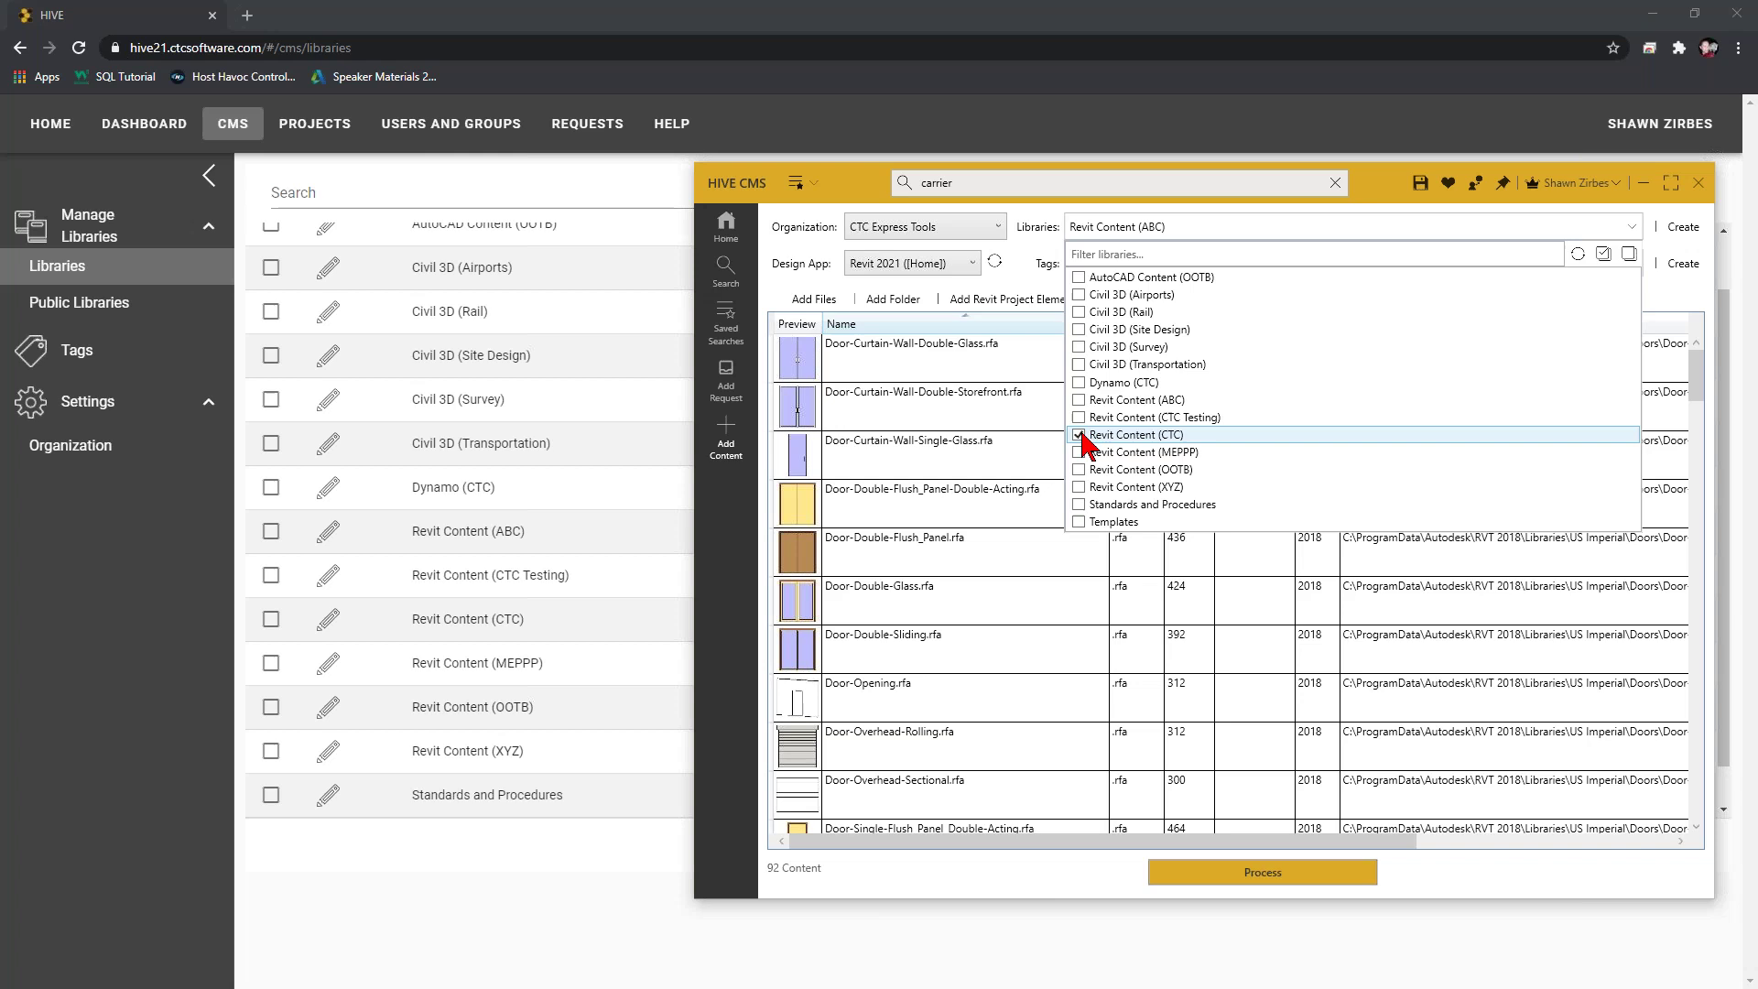
click(723, 726)
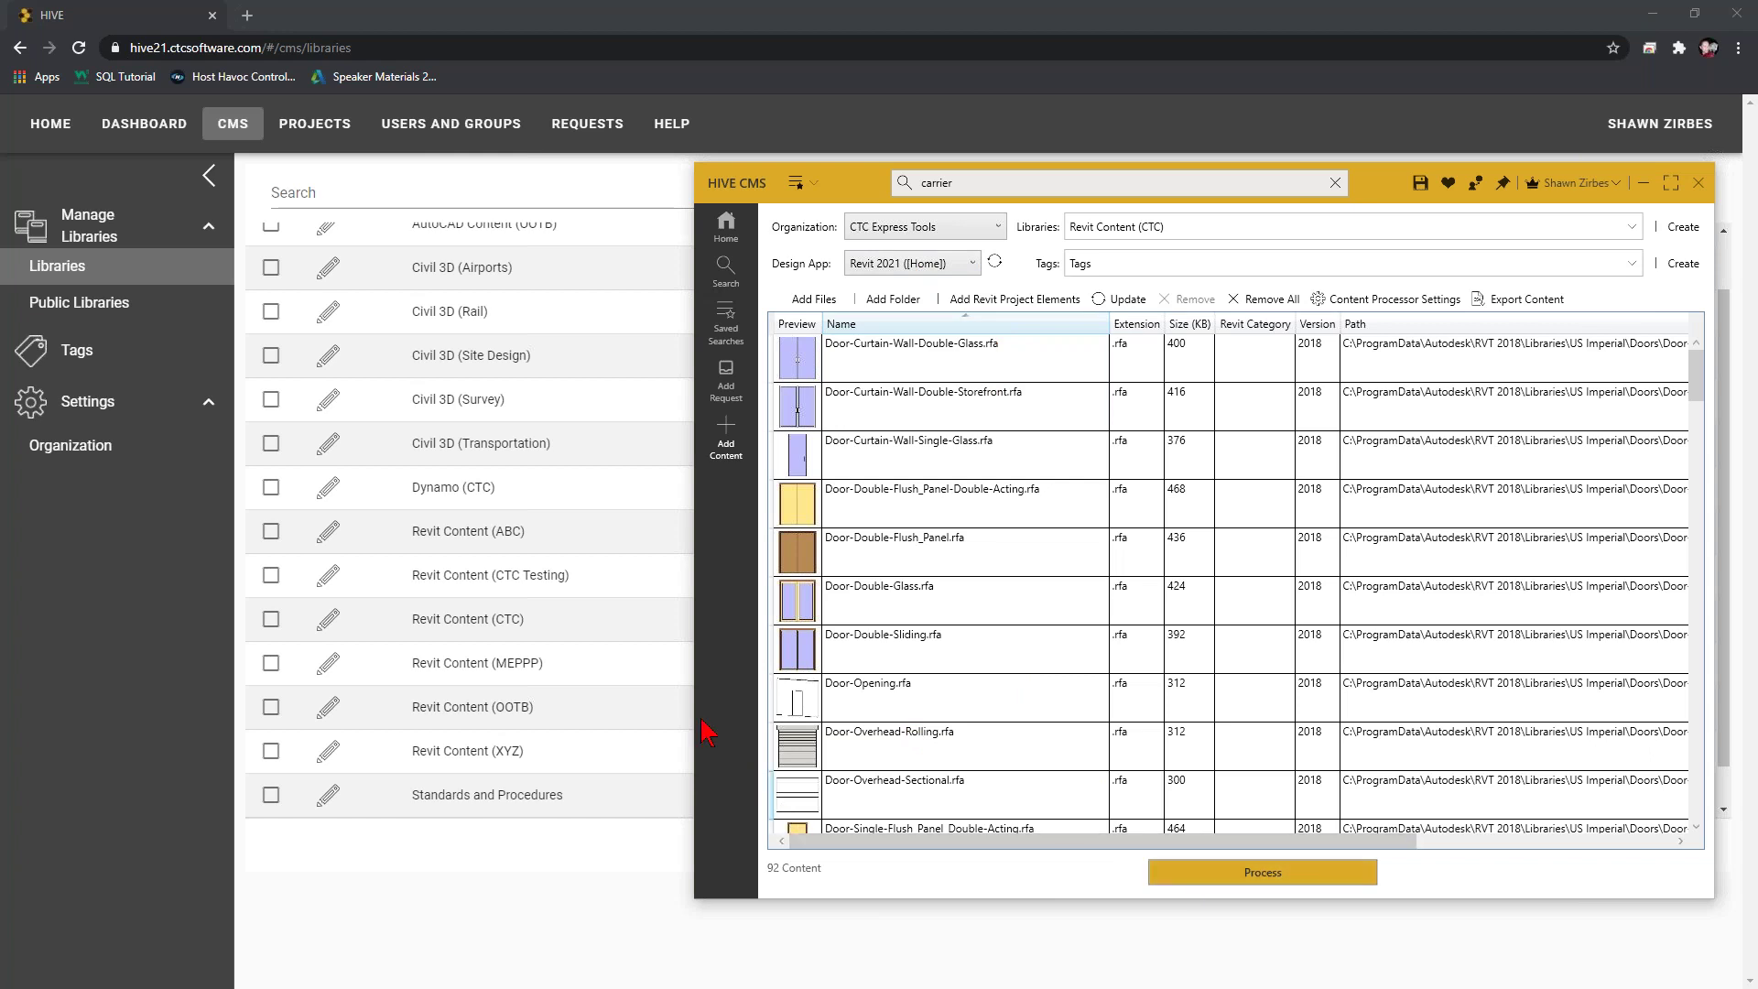
- Show the 11 CTC Express Tools groups, including Everyone and BIM Manager, under Users and Groups
click(457, 137)
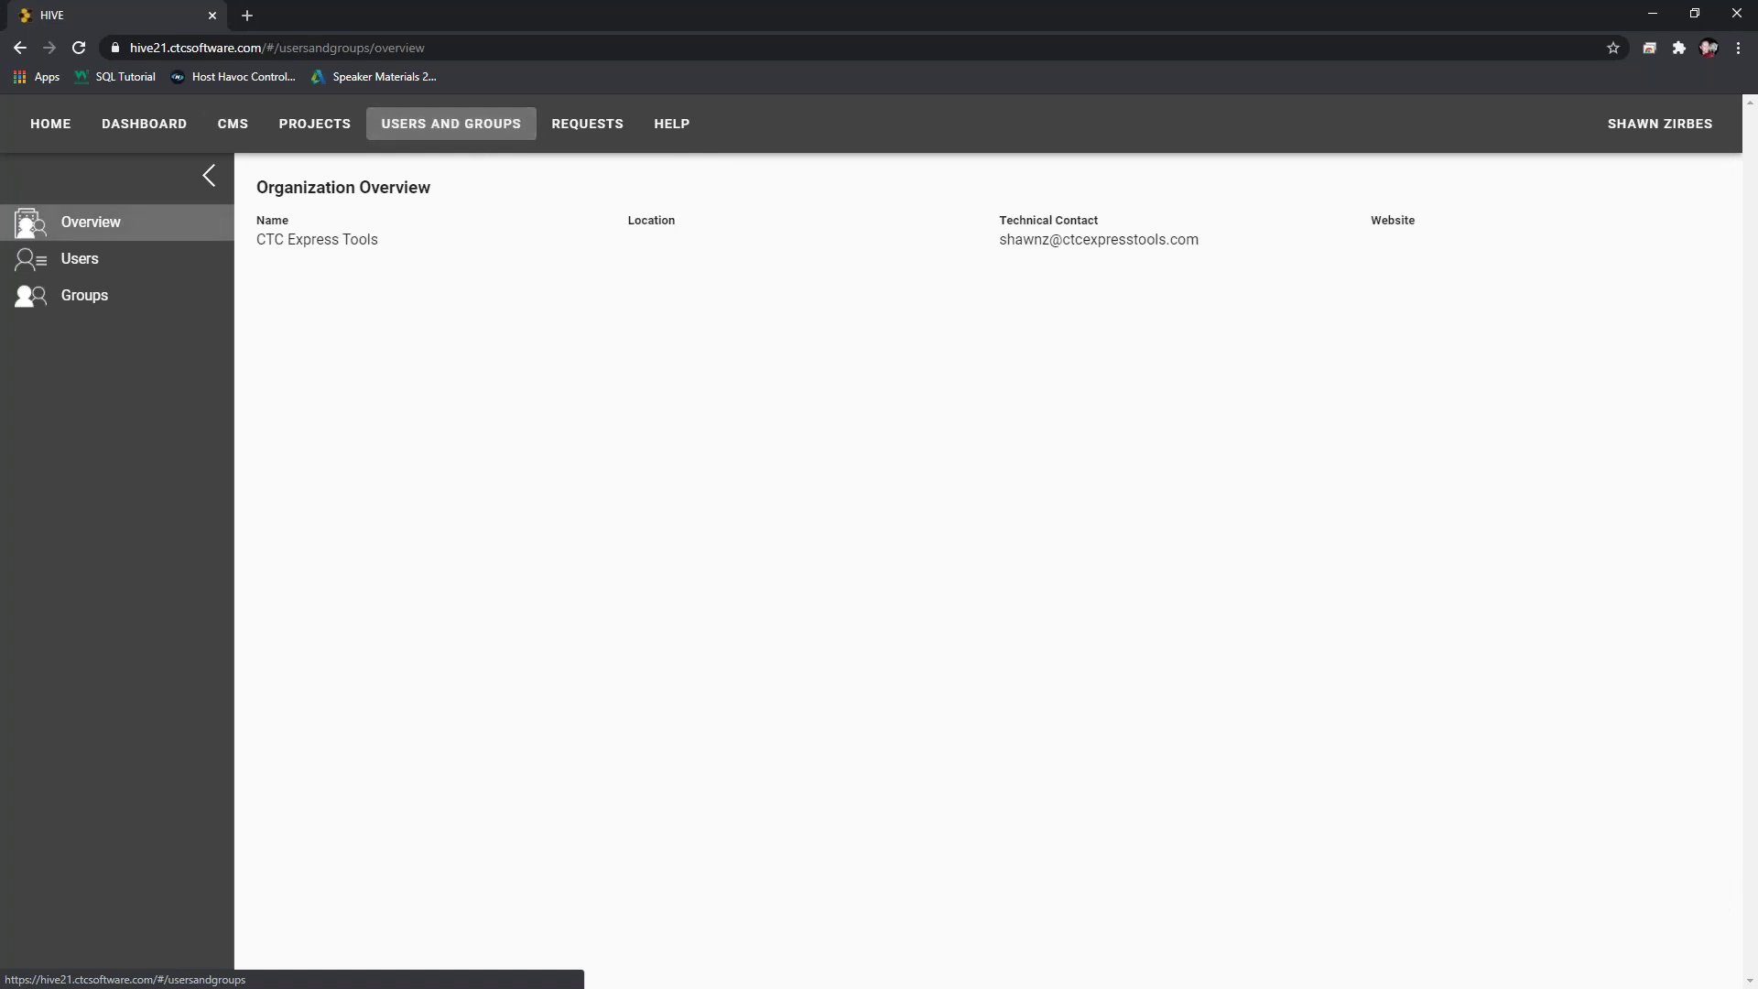
click(99, 306)
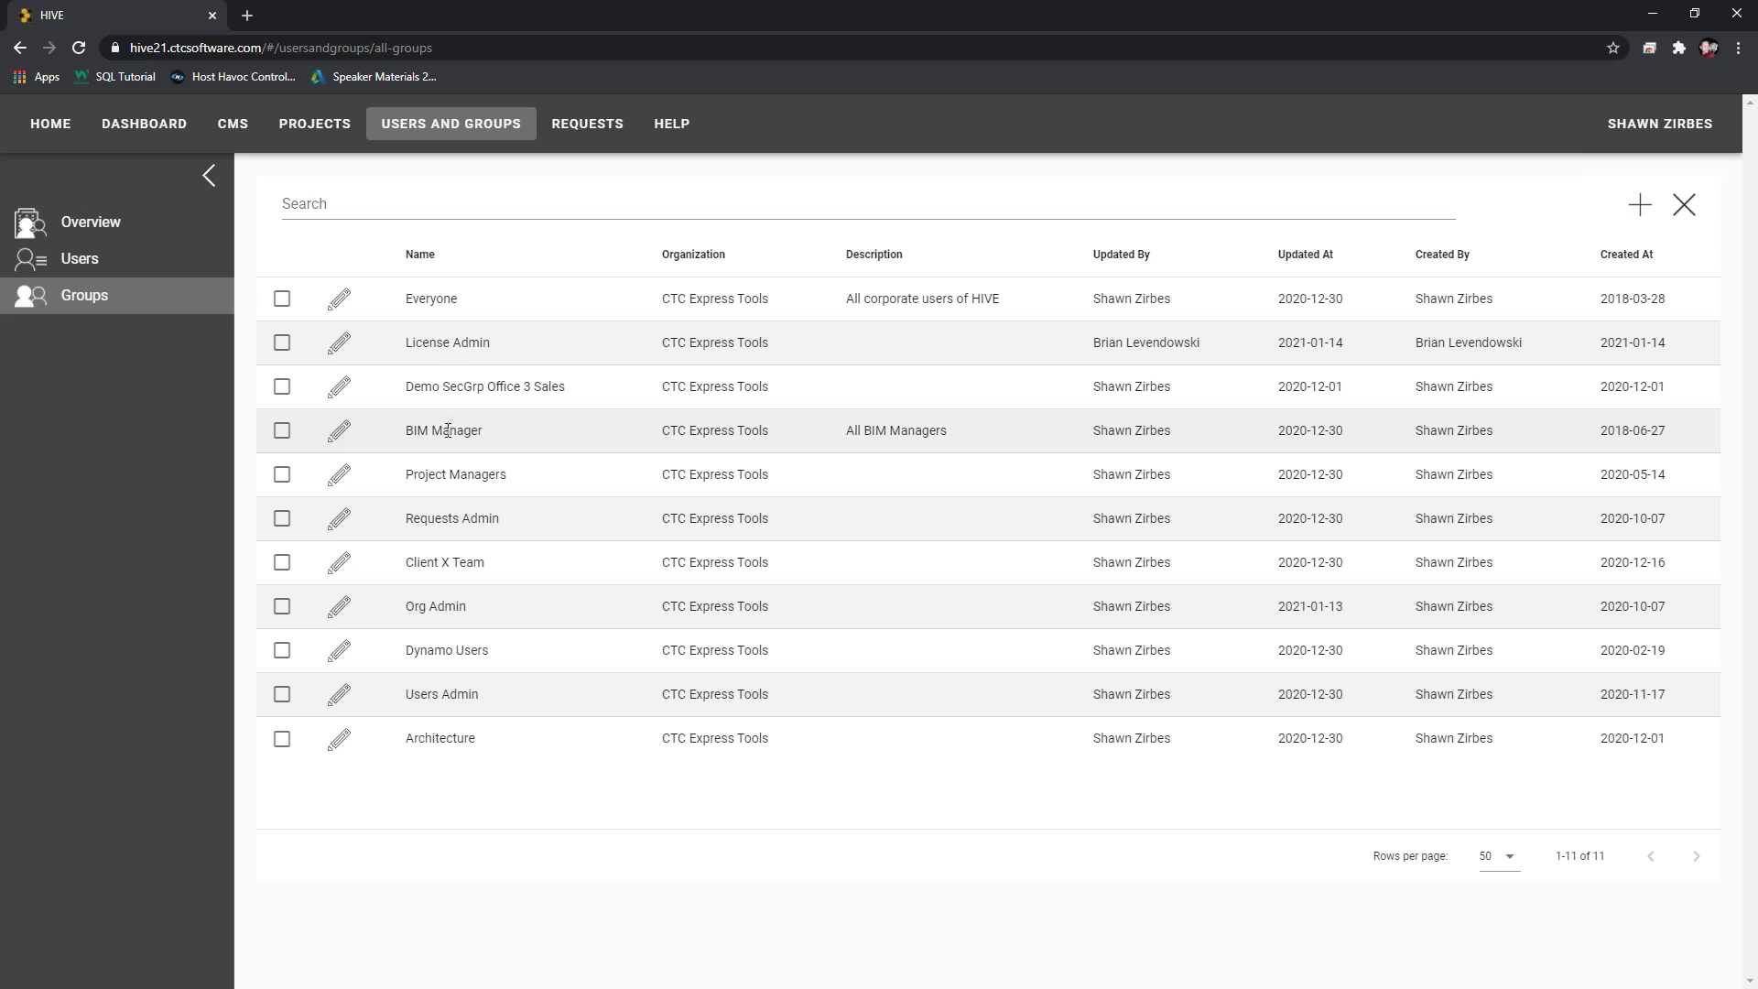
click(232, 124)
- Open the Revit Content (CTC) library's permissions, keeping Everyone as Contributor
click(117, 225)
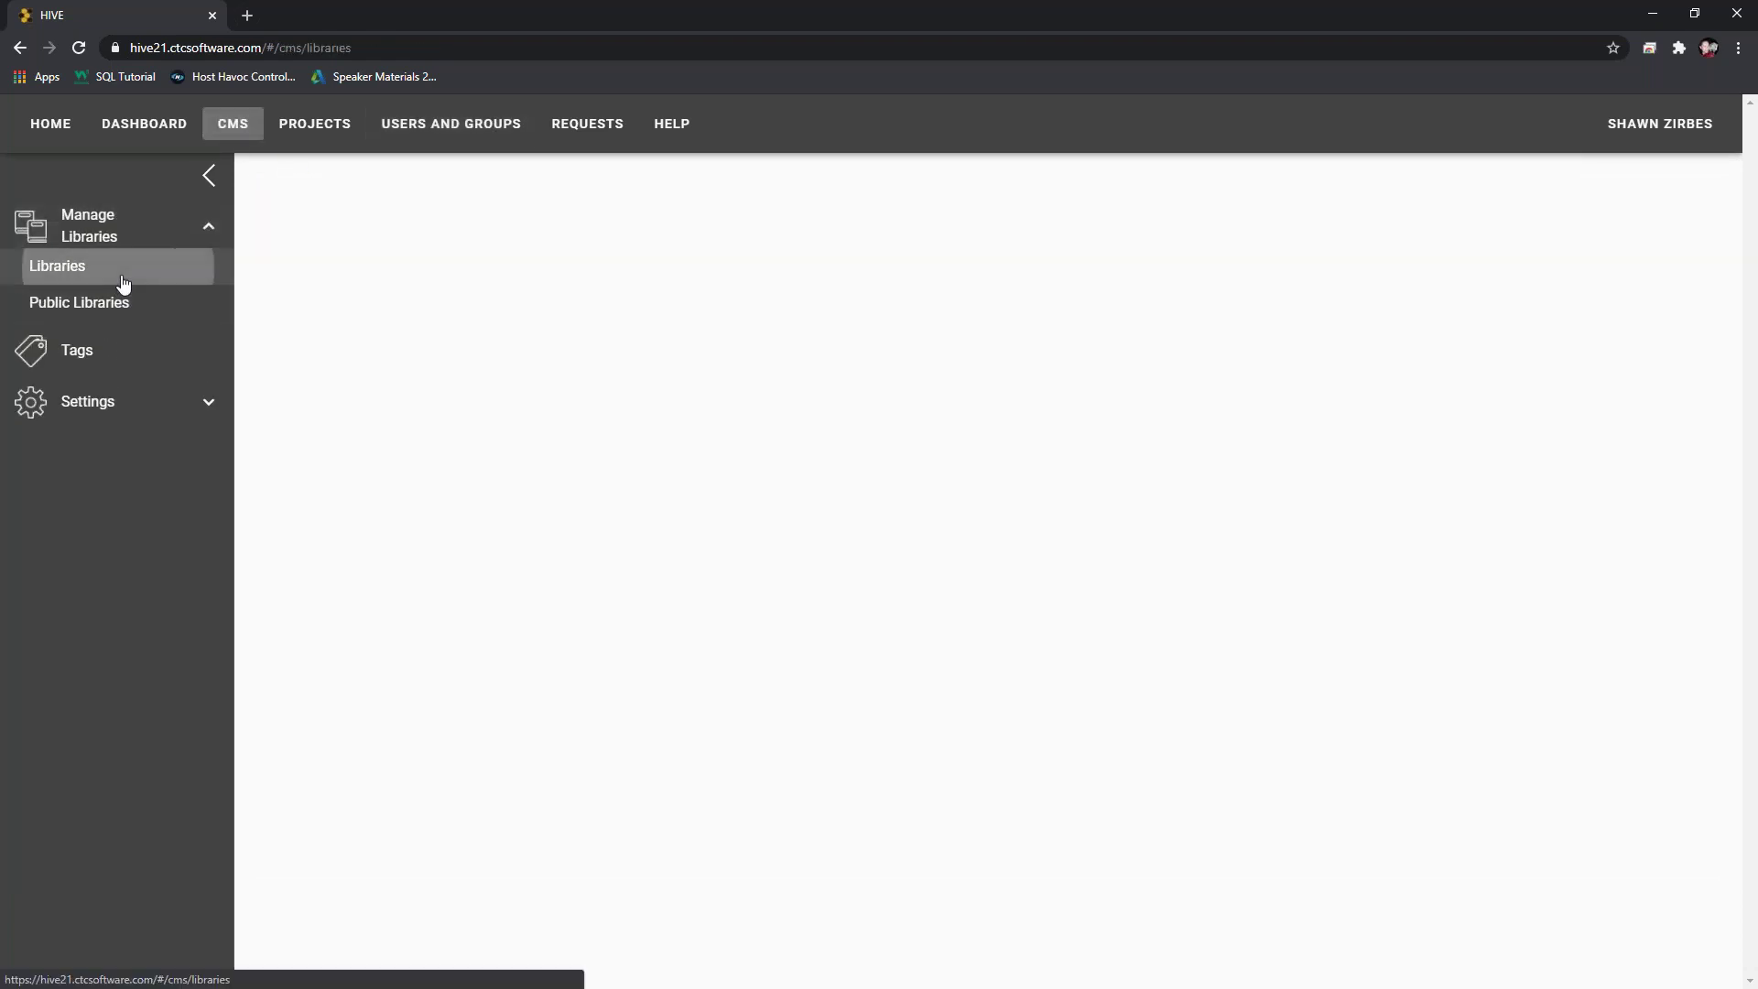
click(122, 274)
scroll(444, 759, down, 1)
scroll(444, 760, down, 1)
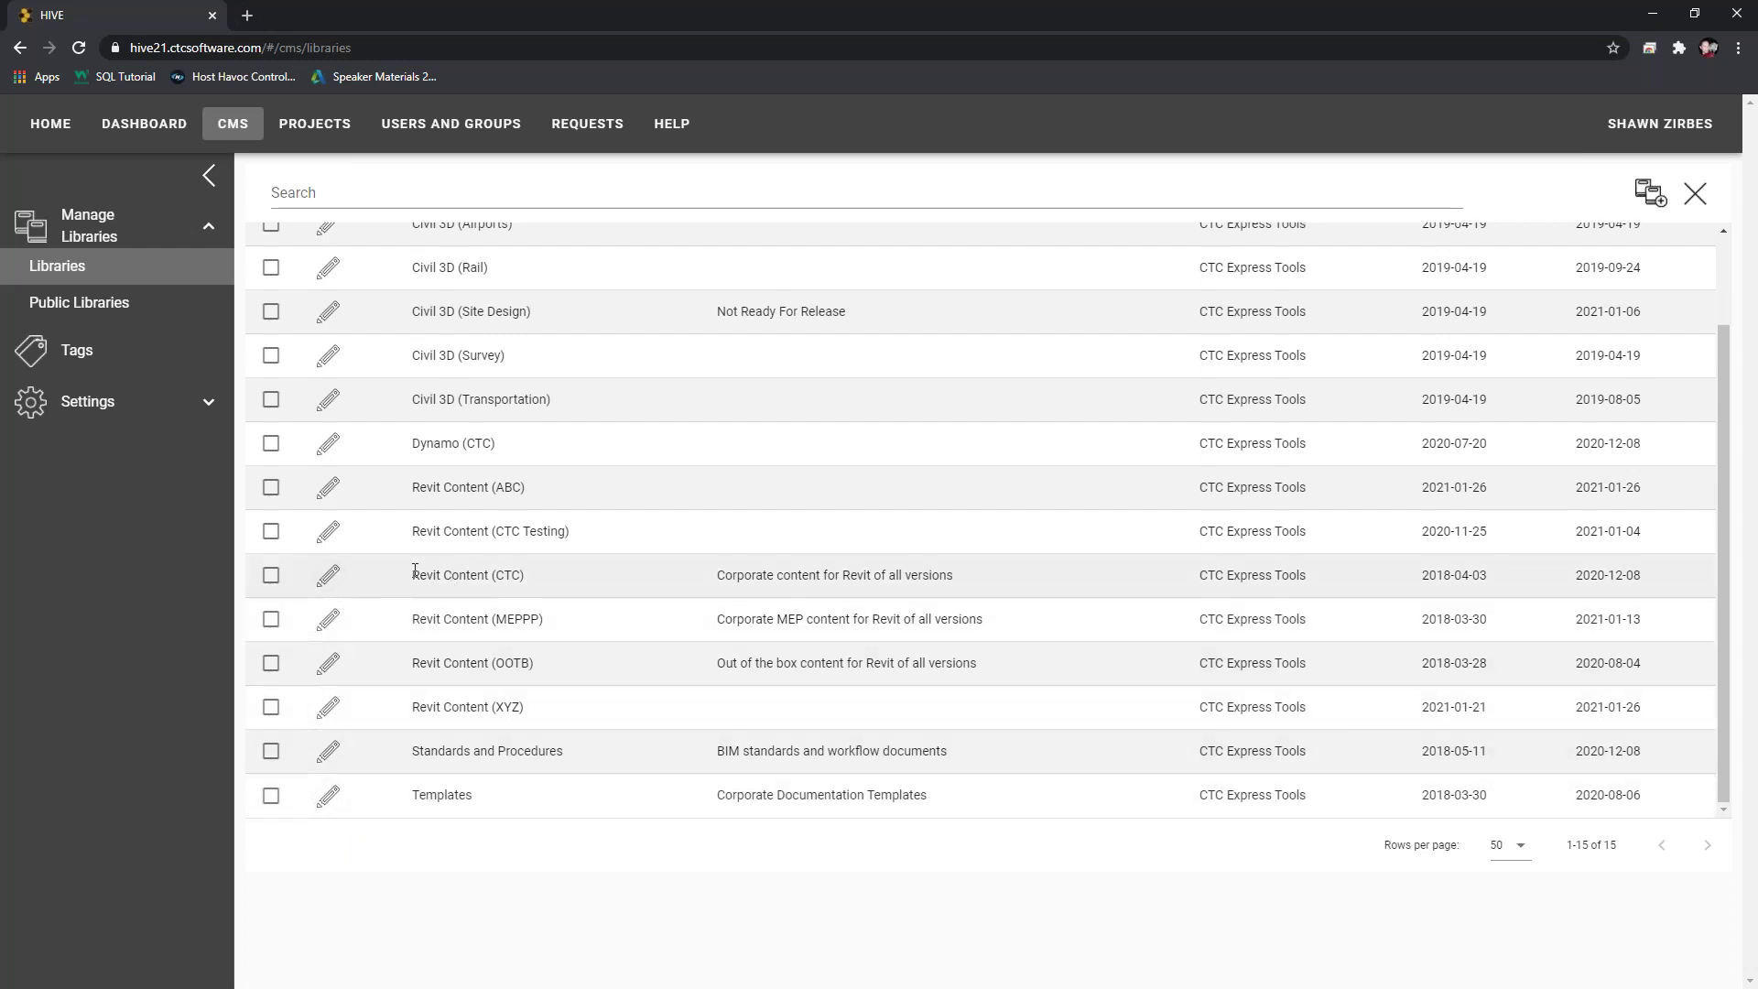
click(328, 575)
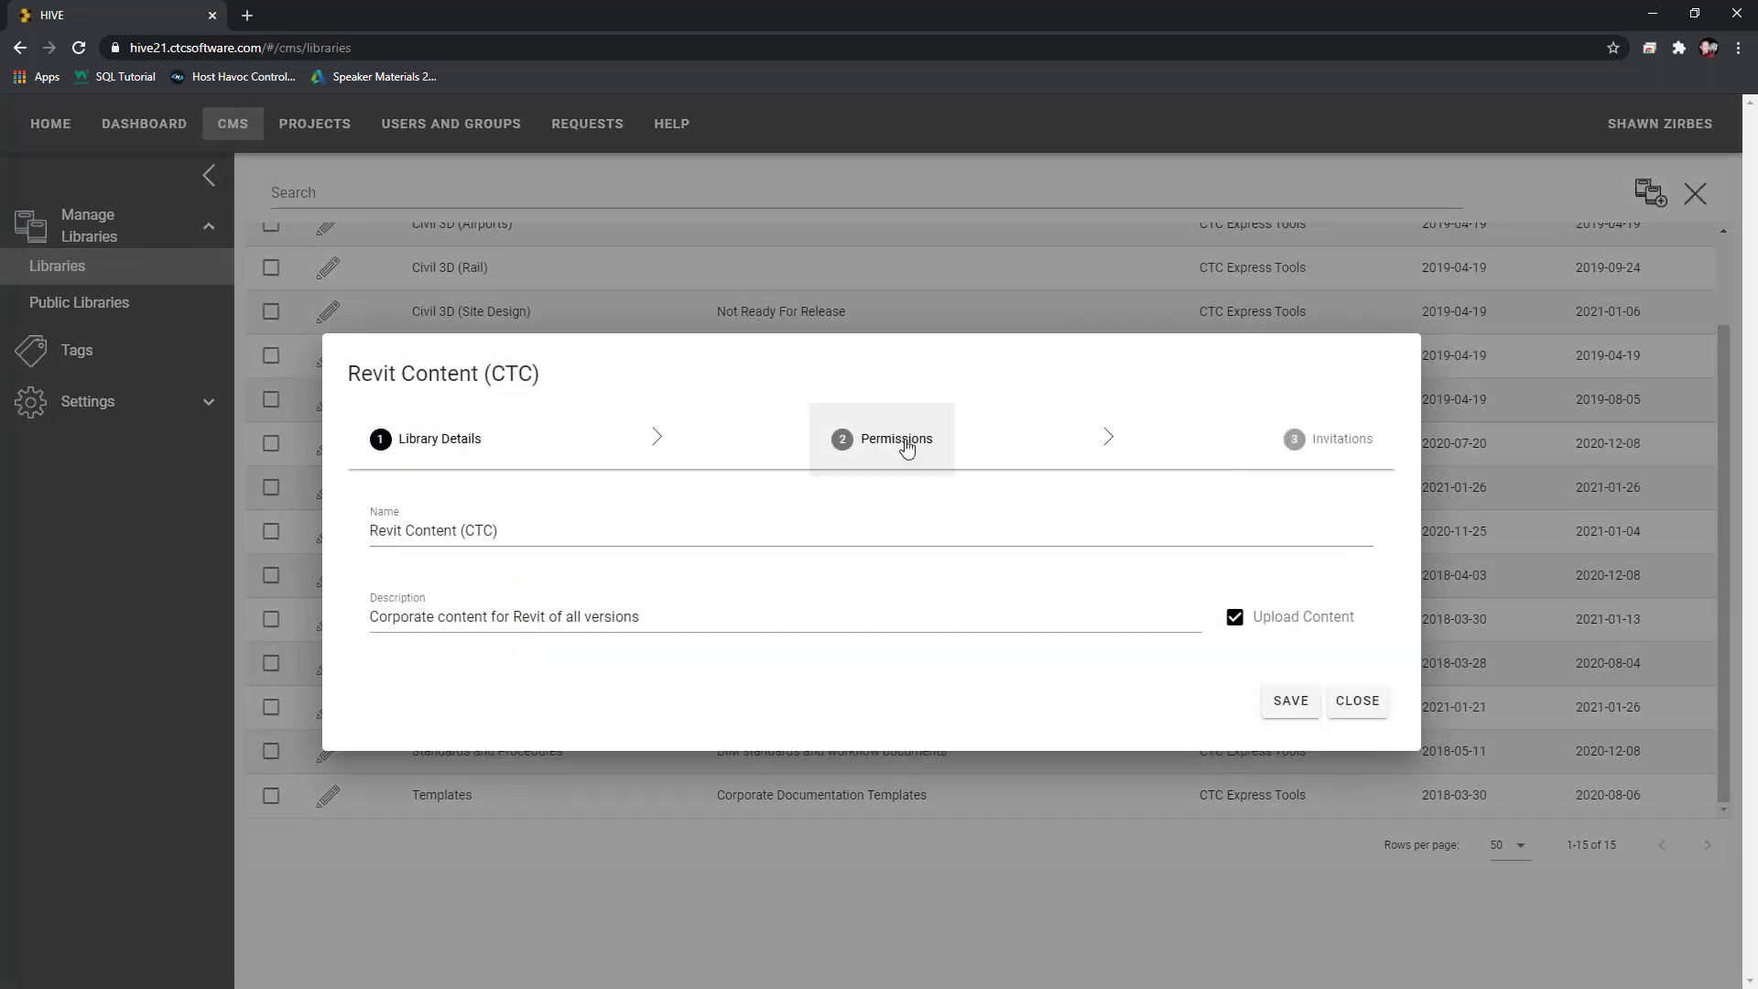
click(907, 445)
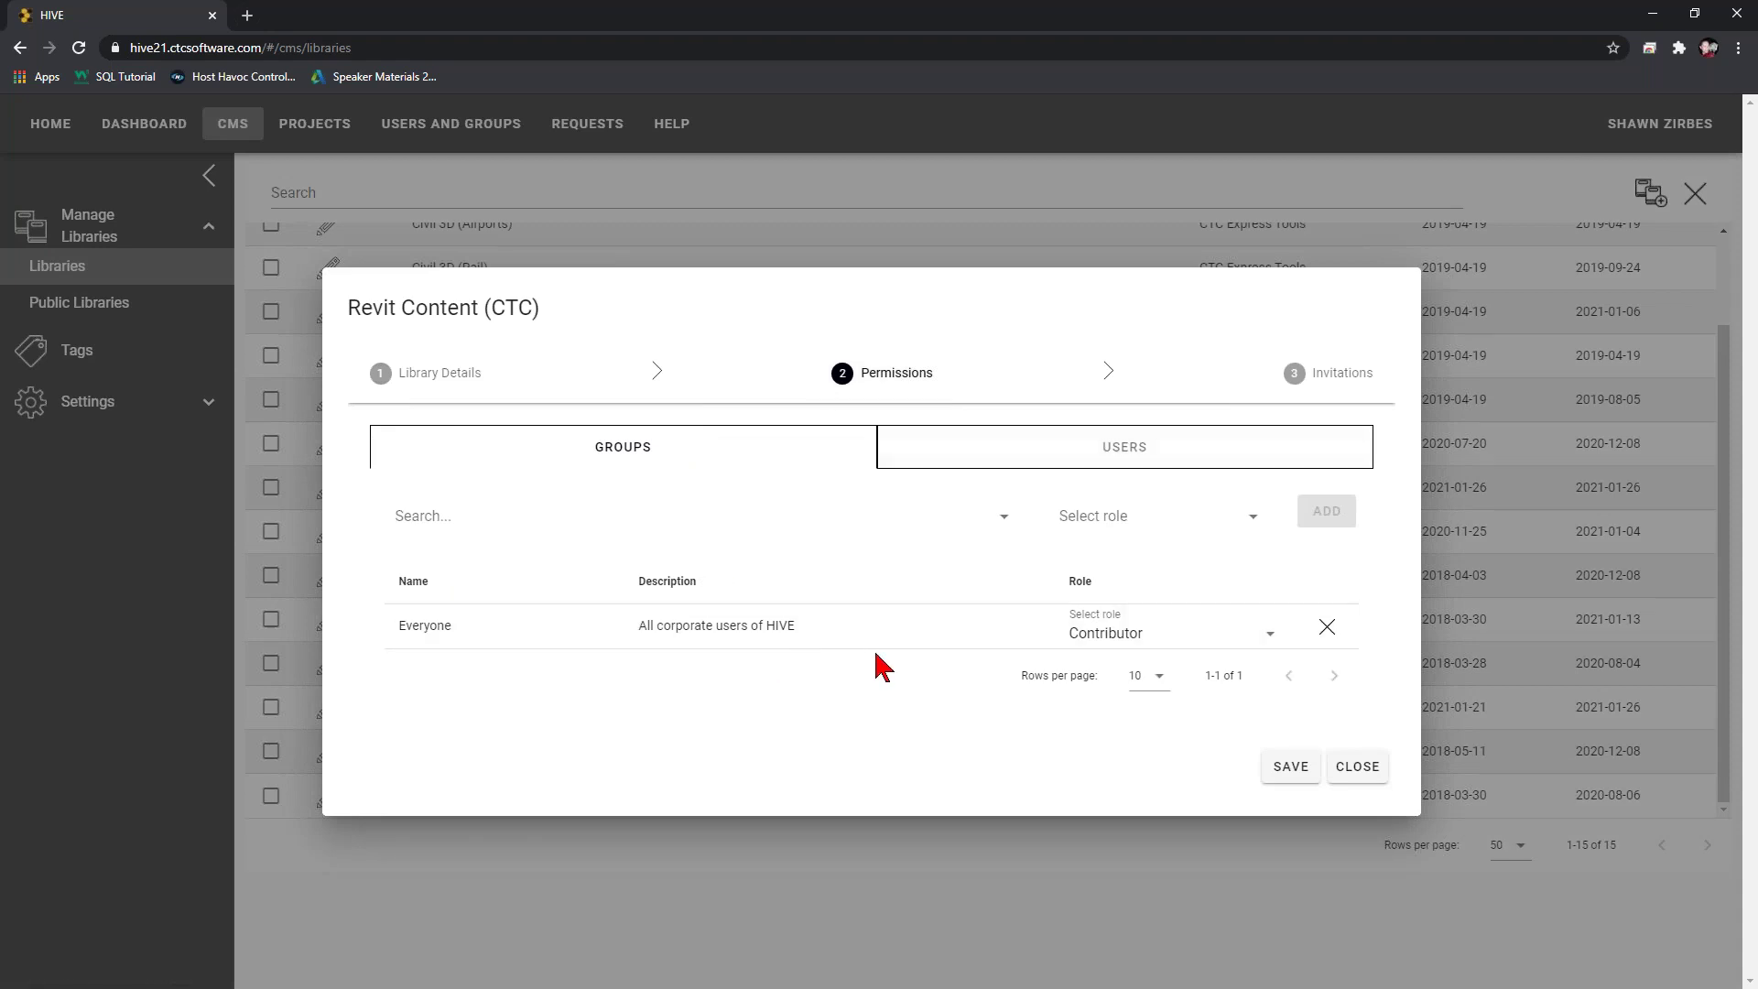
click(1197, 641)
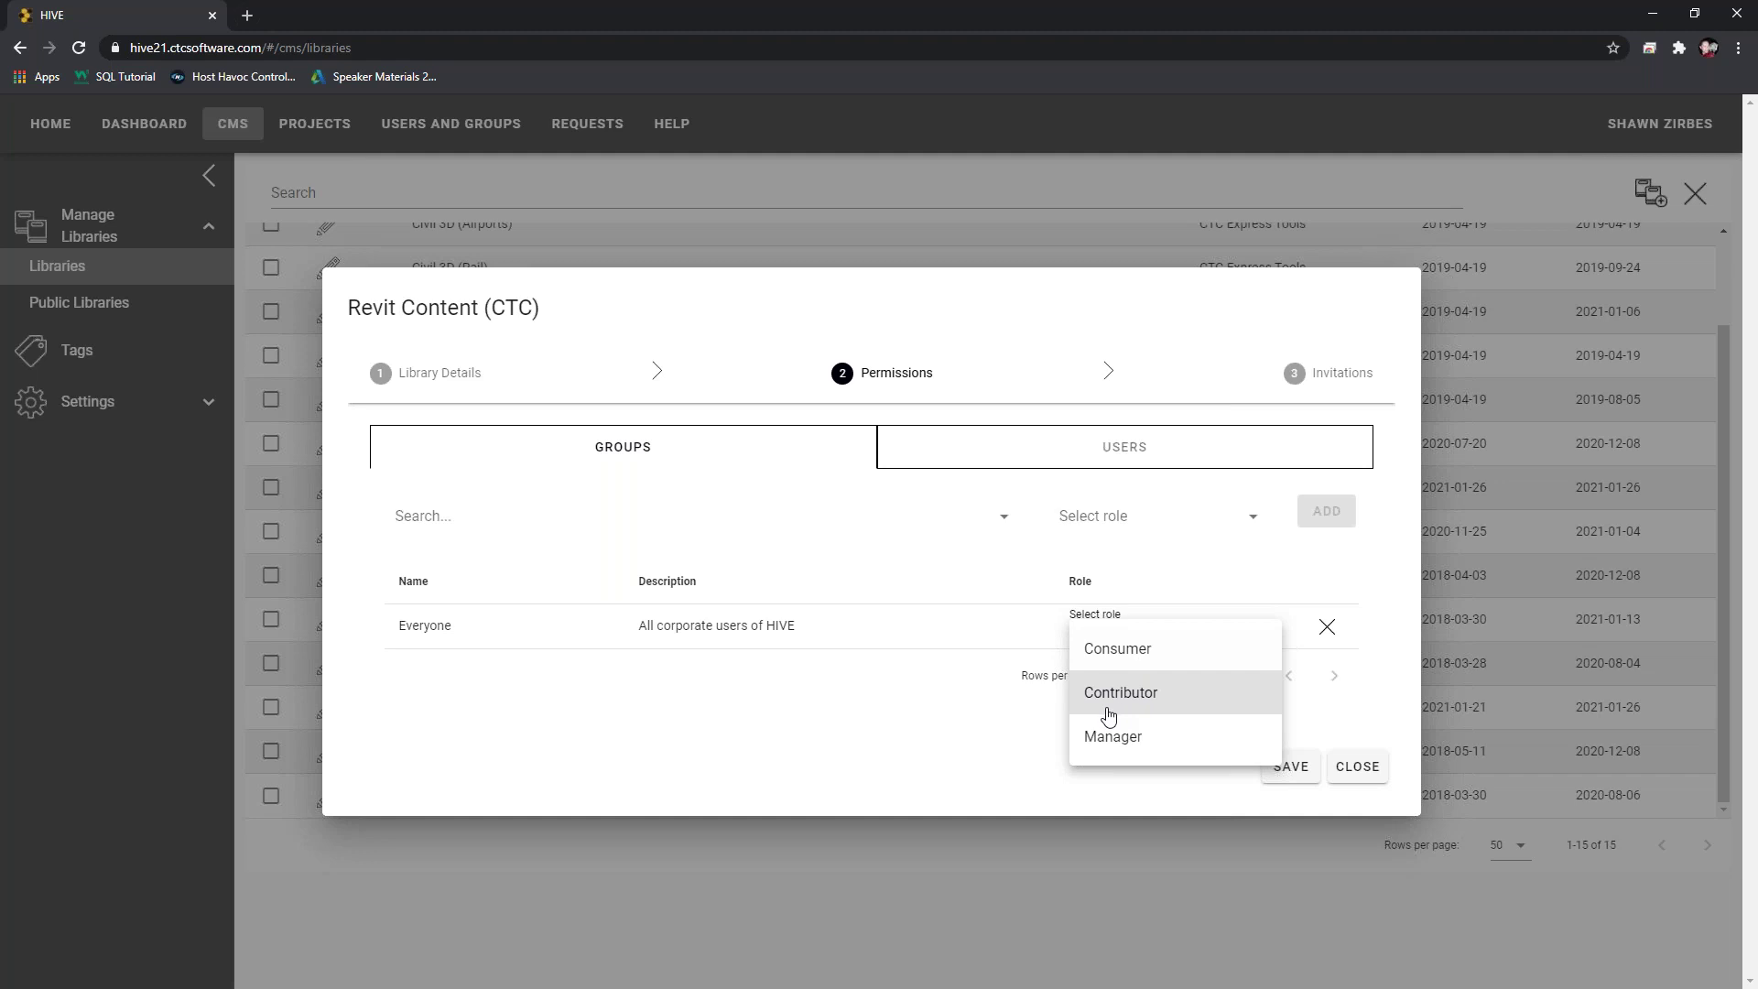
key(Return)
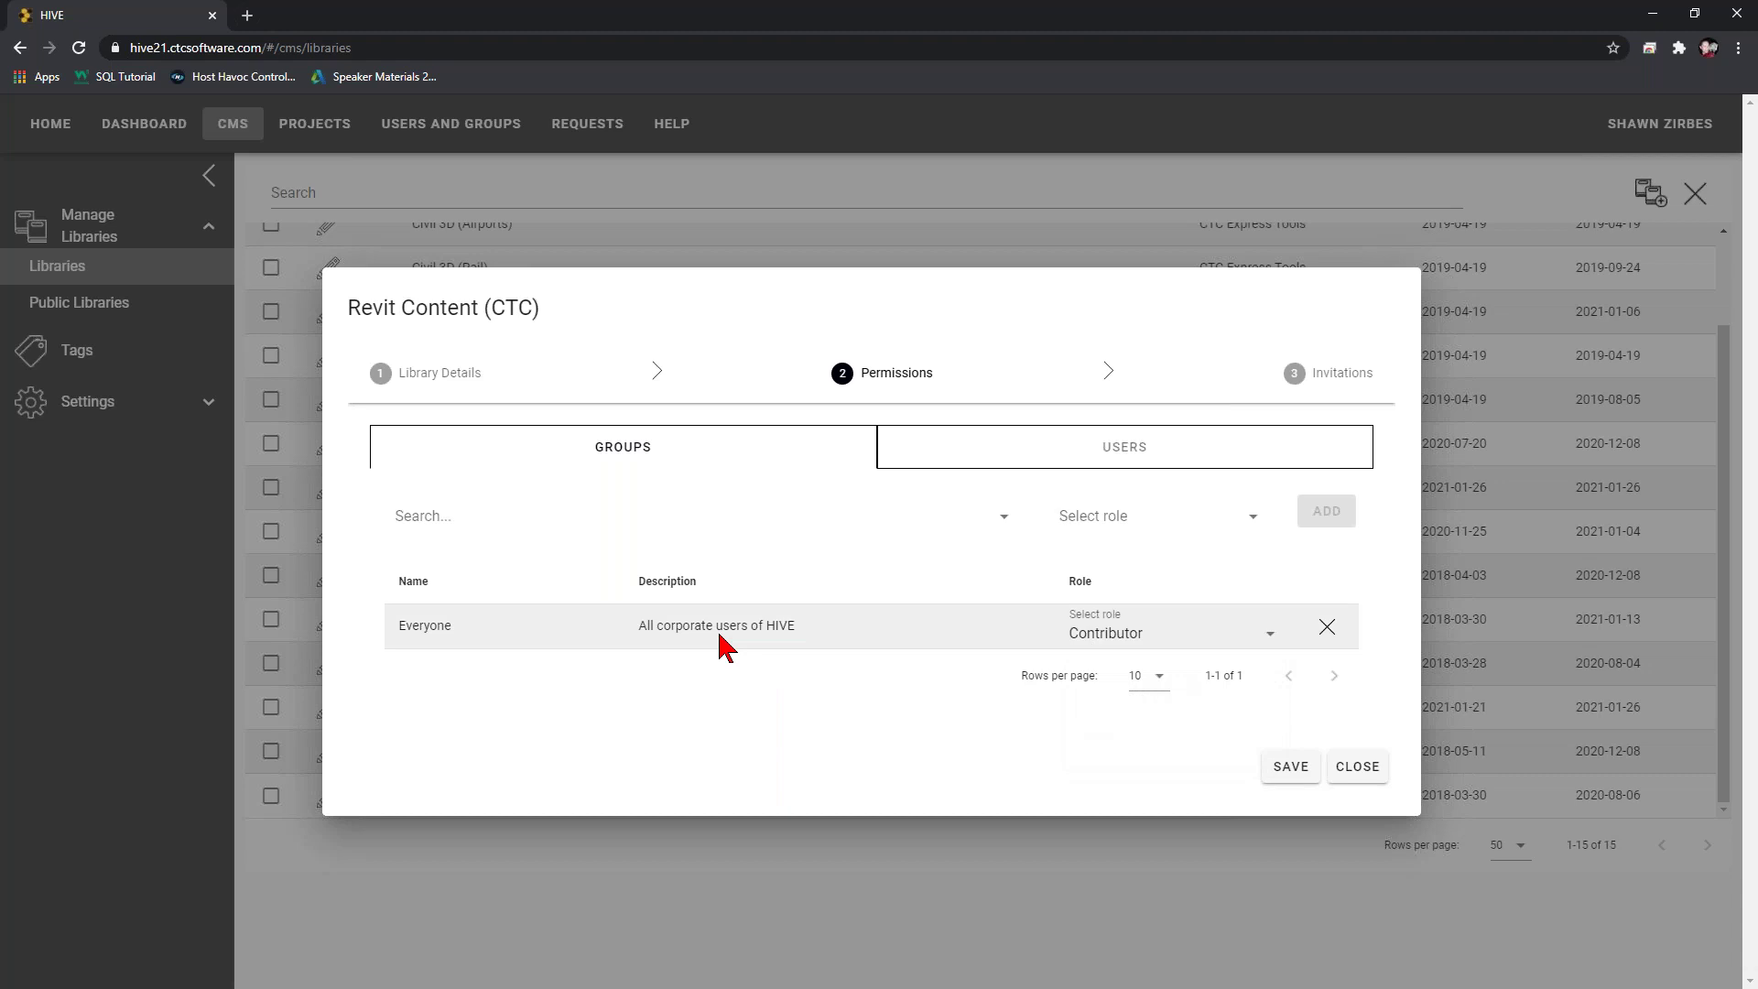
- Add the BIM Manager group with the Manager role and close the library settings
click(584, 520)
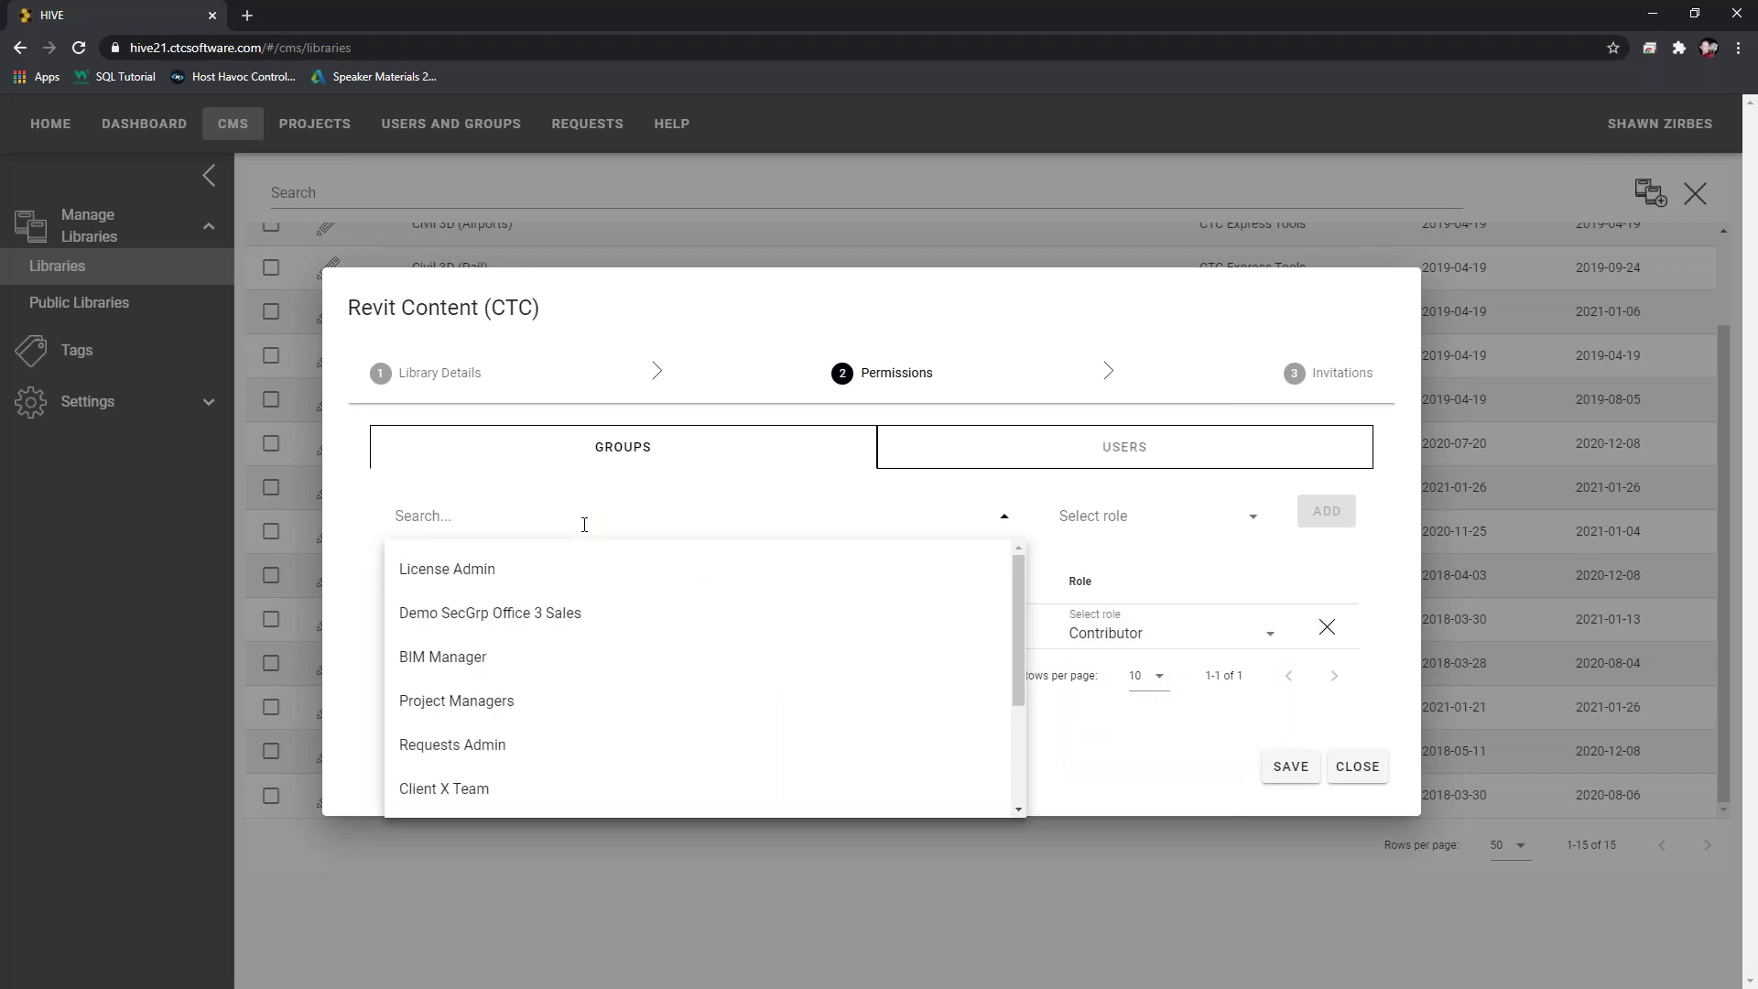
click(472, 659)
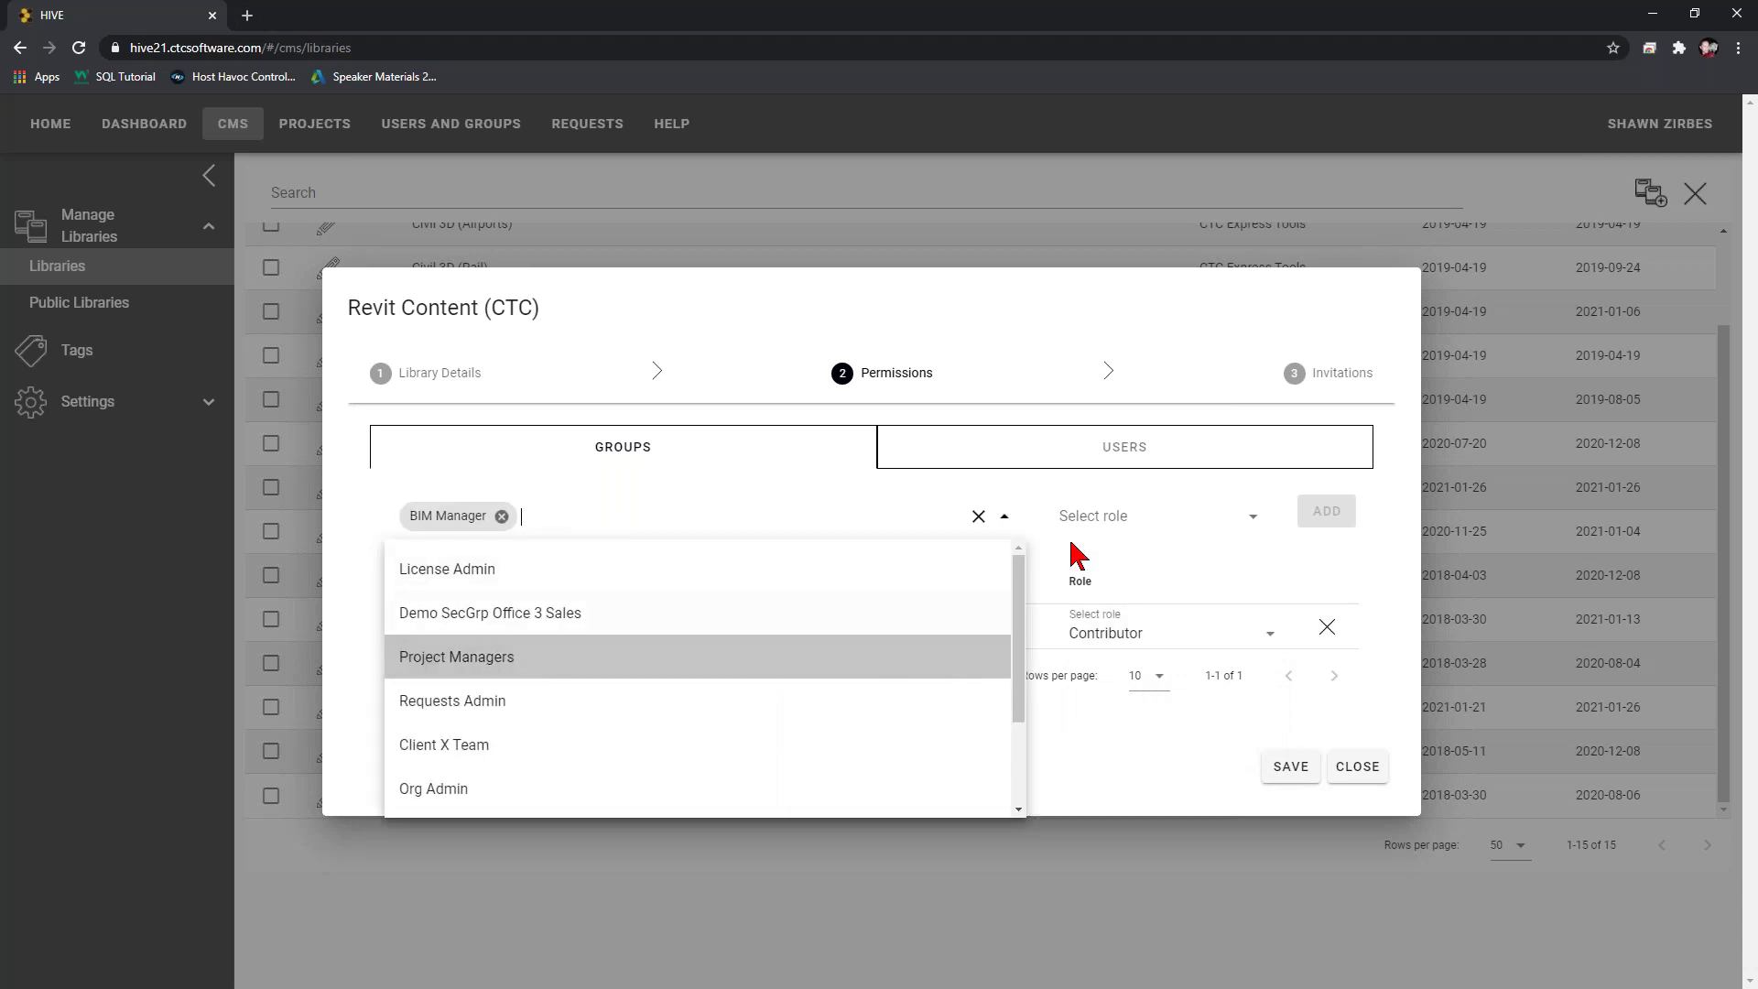
click(1117, 515)
click(1109, 611)
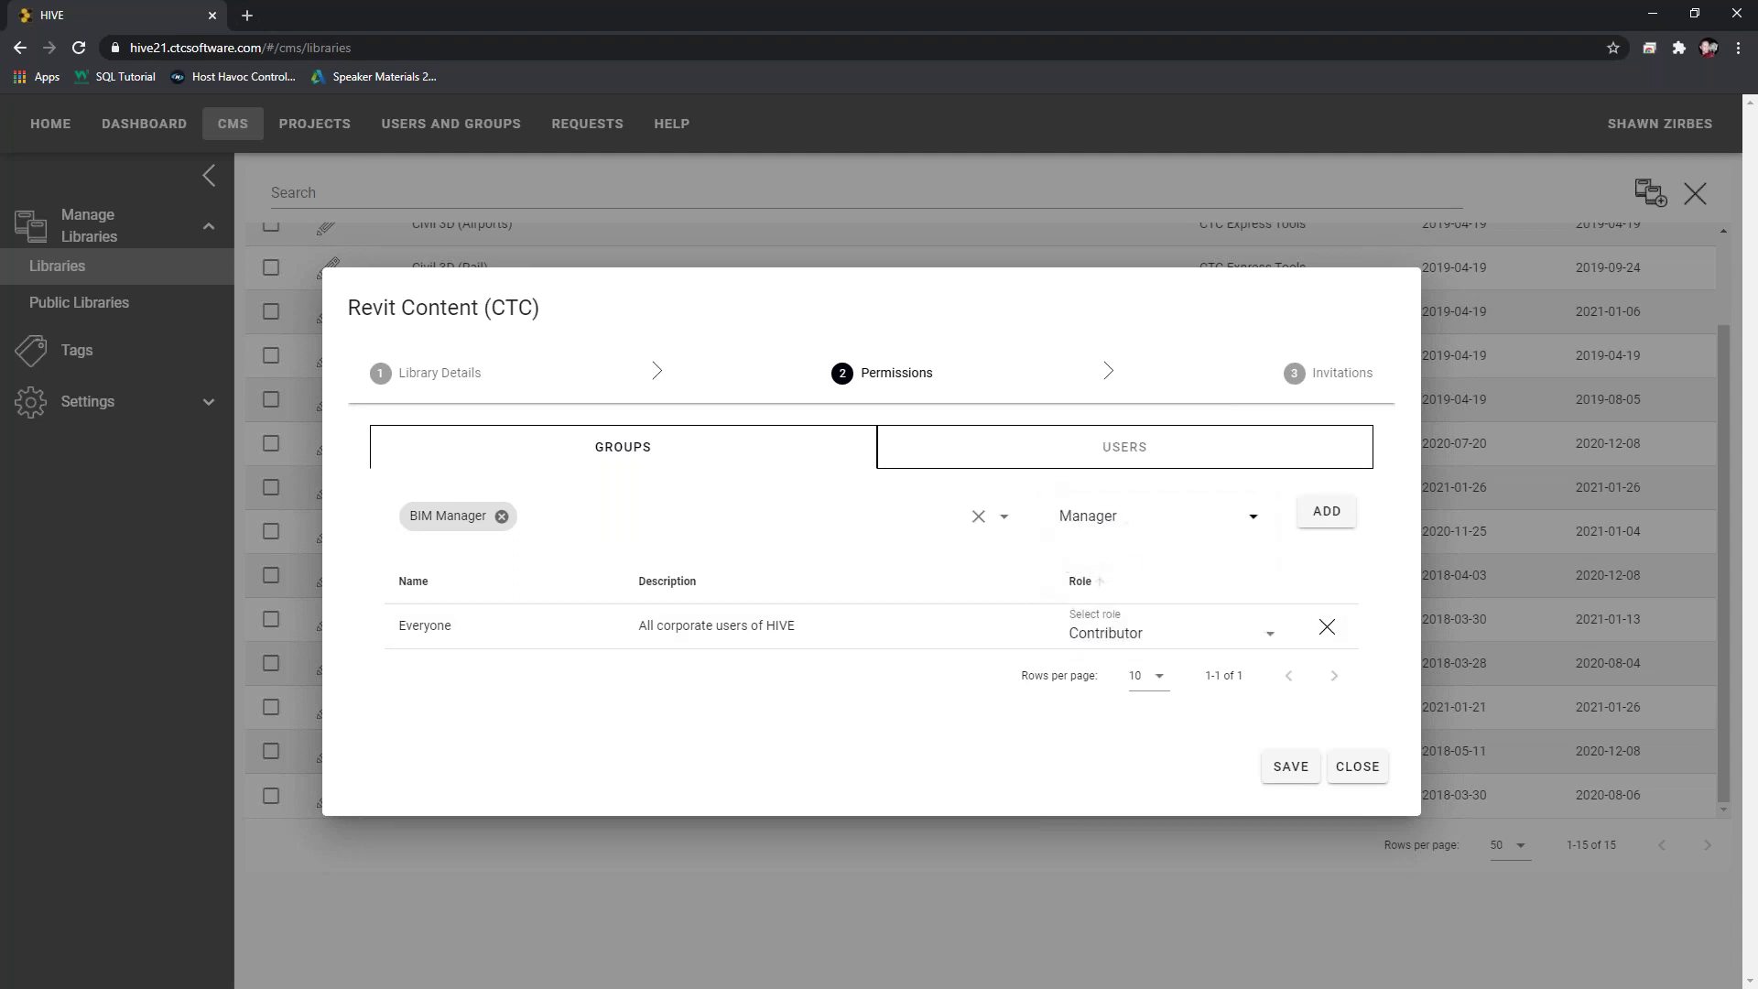
click(1327, 513)
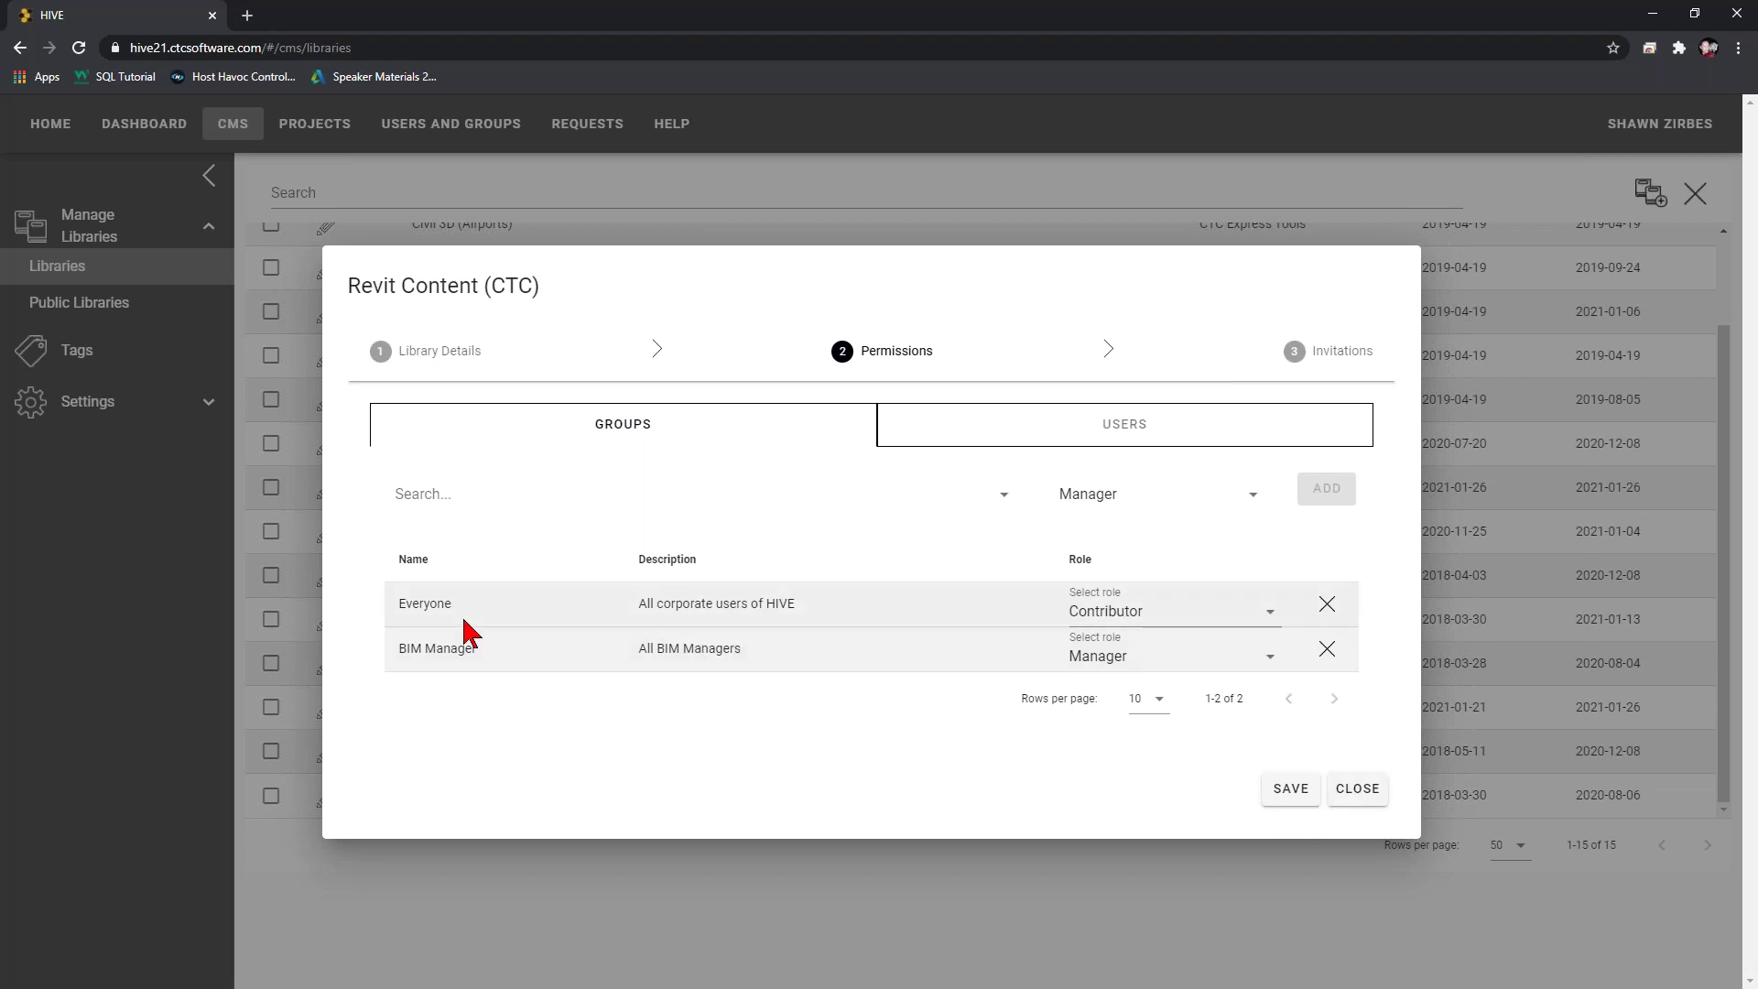
click(1360, 790)
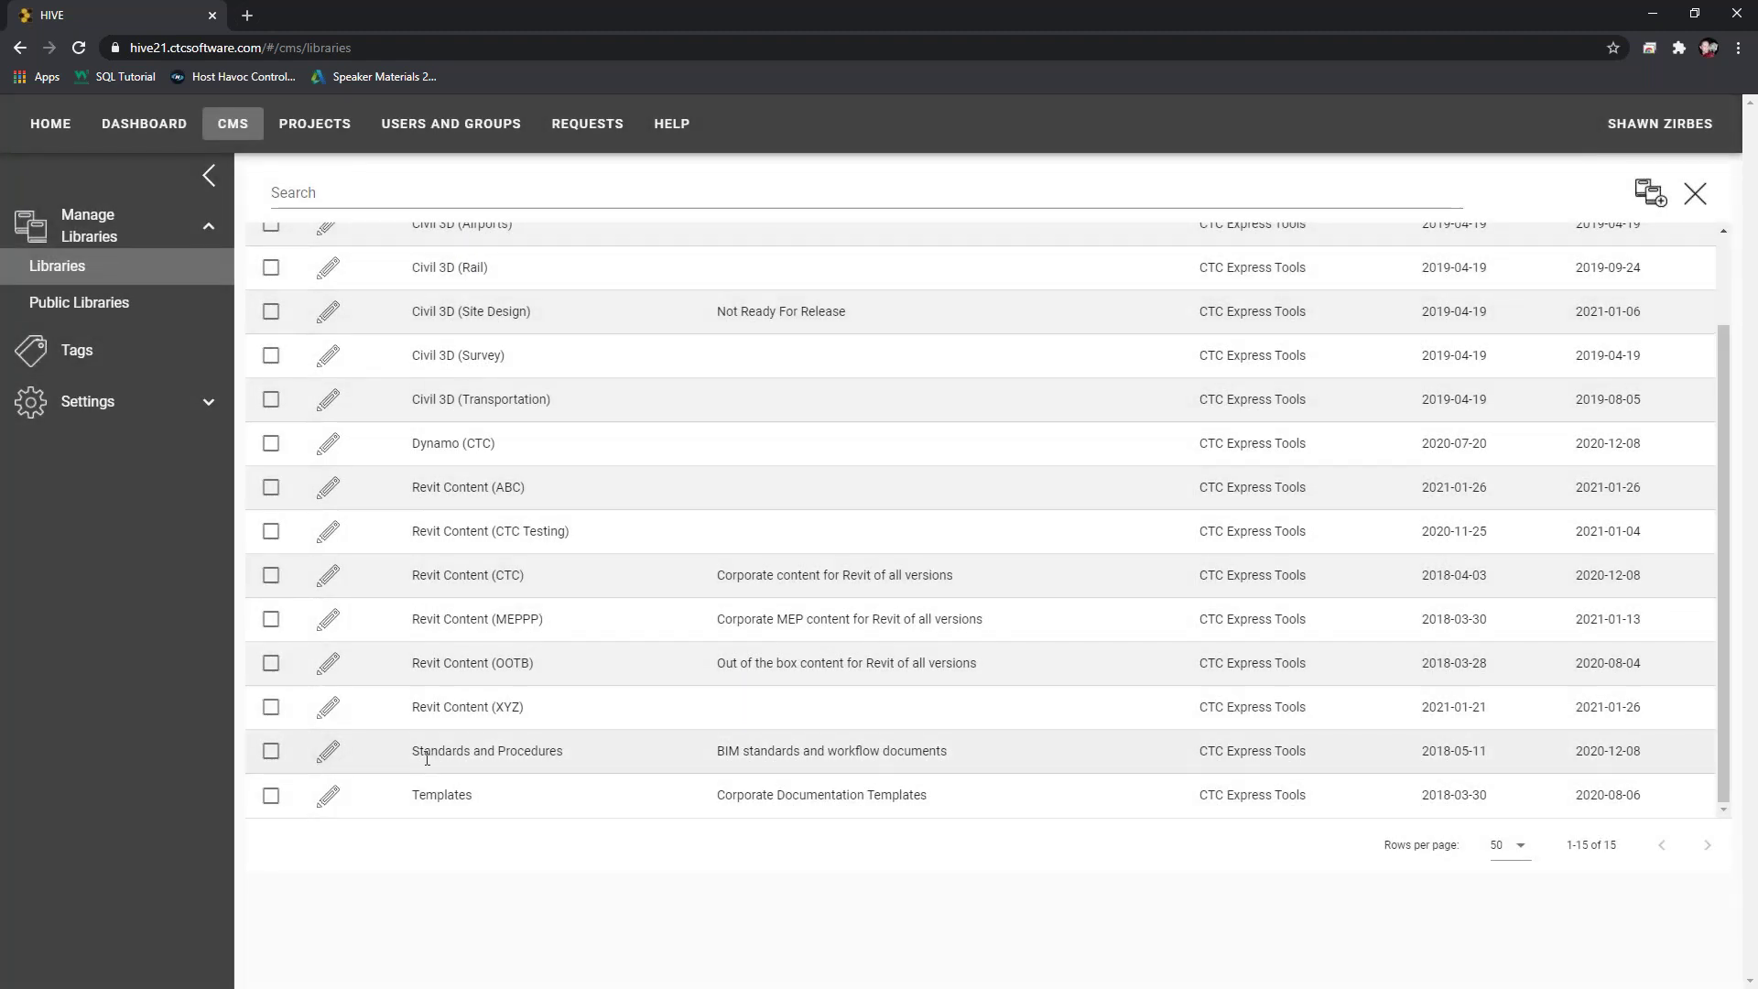
click(330, 753)
click(856, 439)
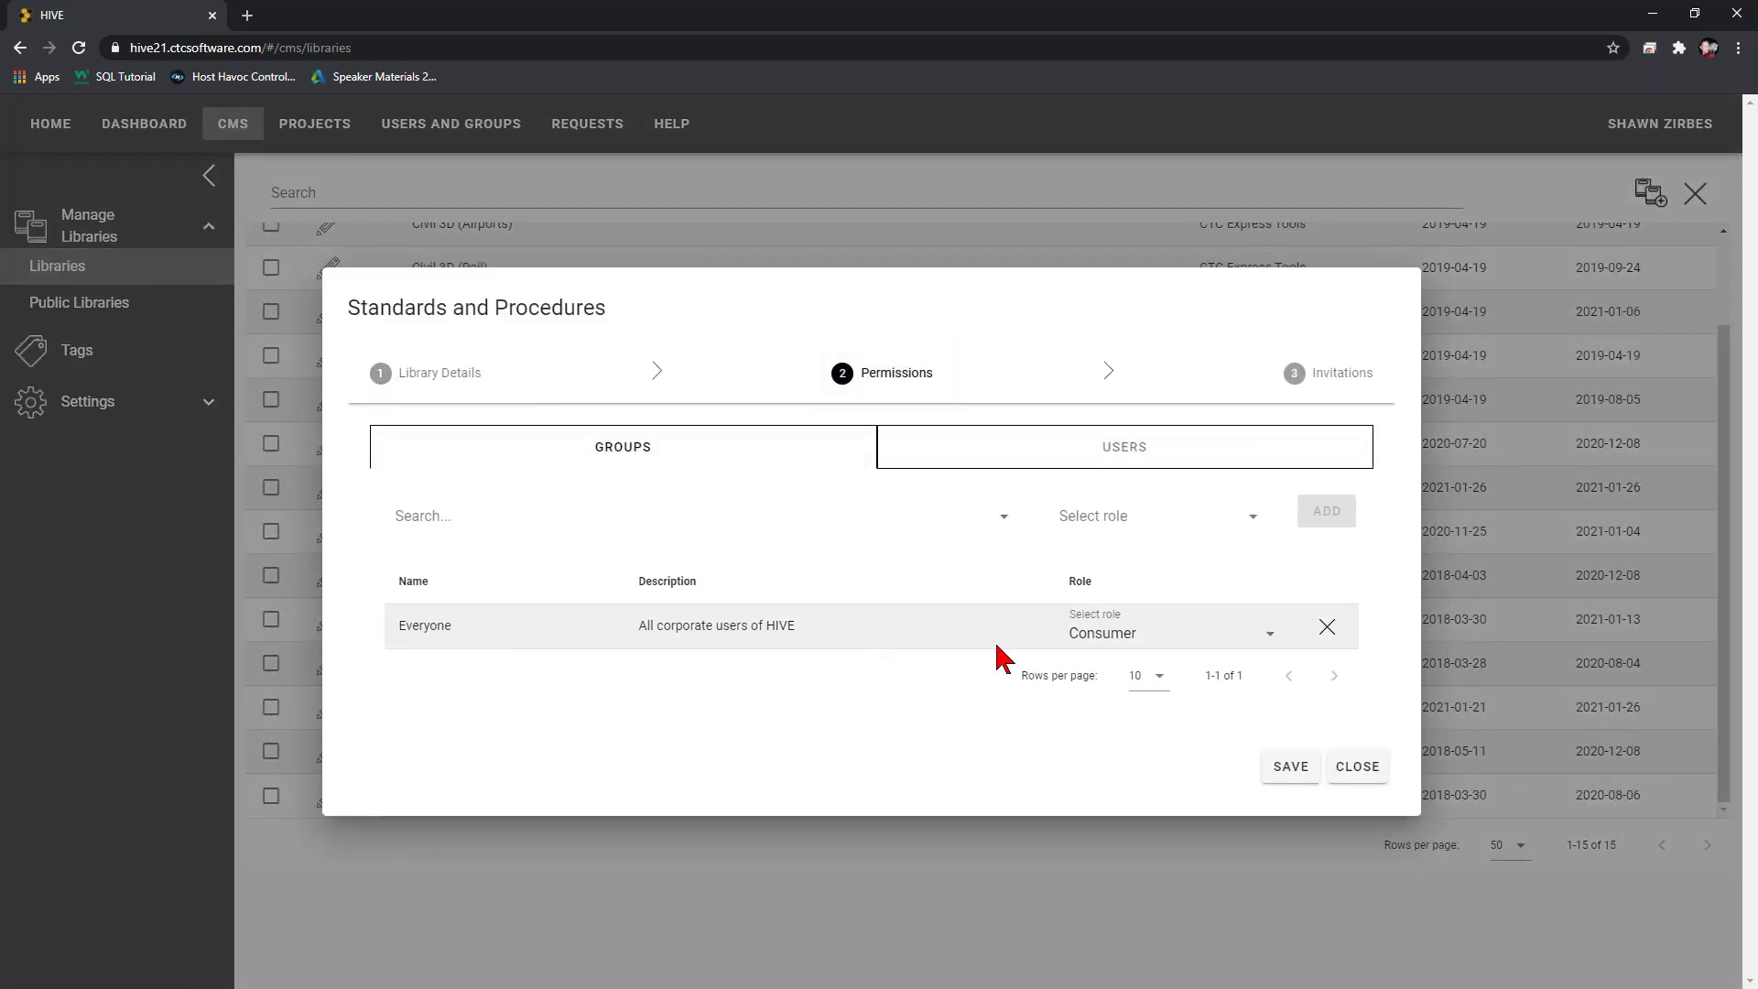
click(1145, 638)
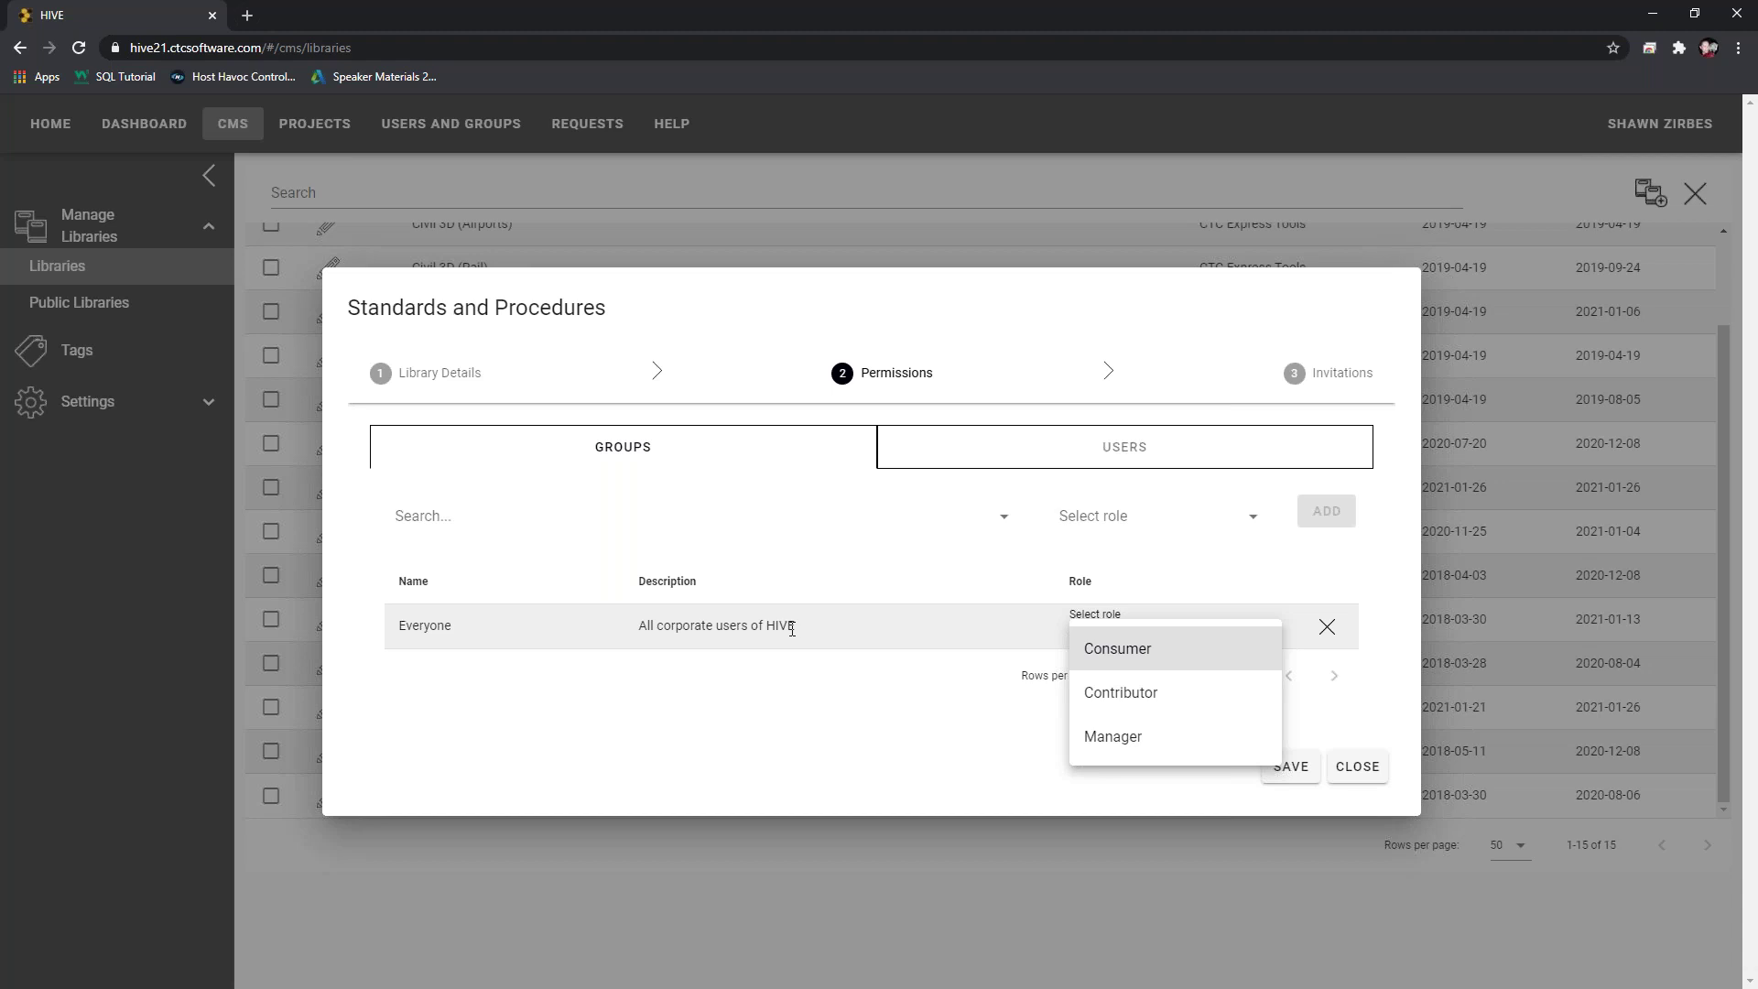
click(1117, 650)
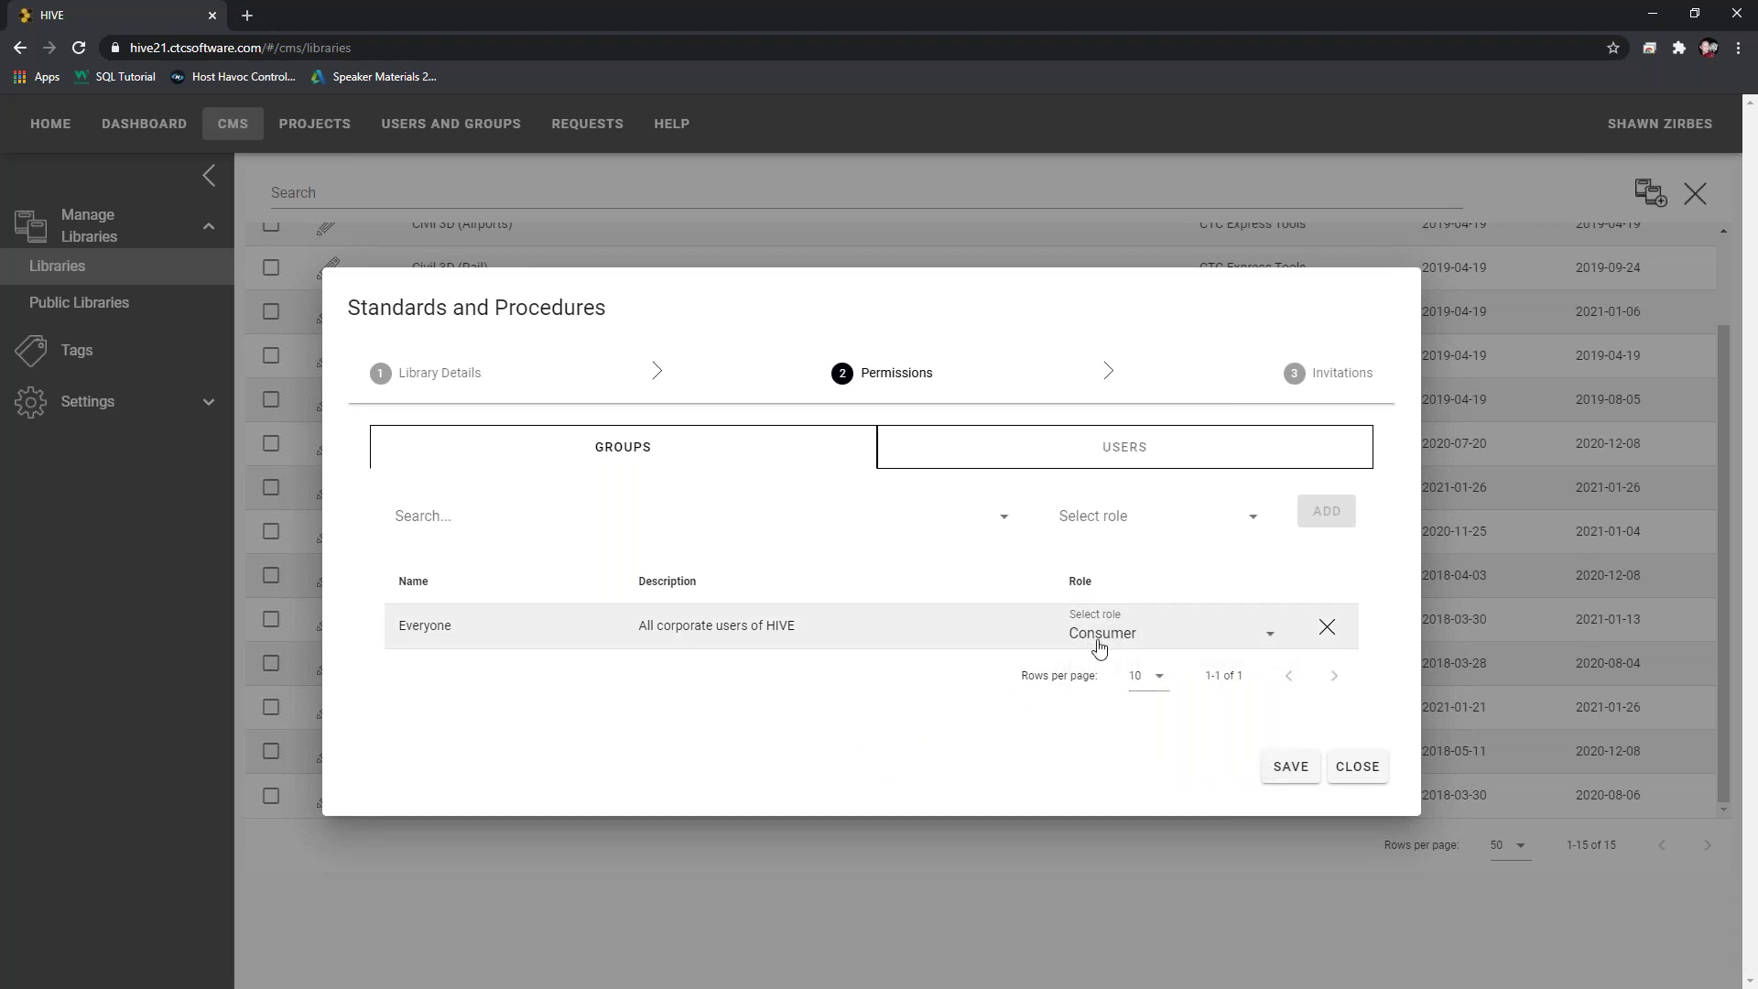
- Review Dynamo (CTC) library permissions, leaving Dynamo Users as Manager, and close without changes
click(1359, 769)
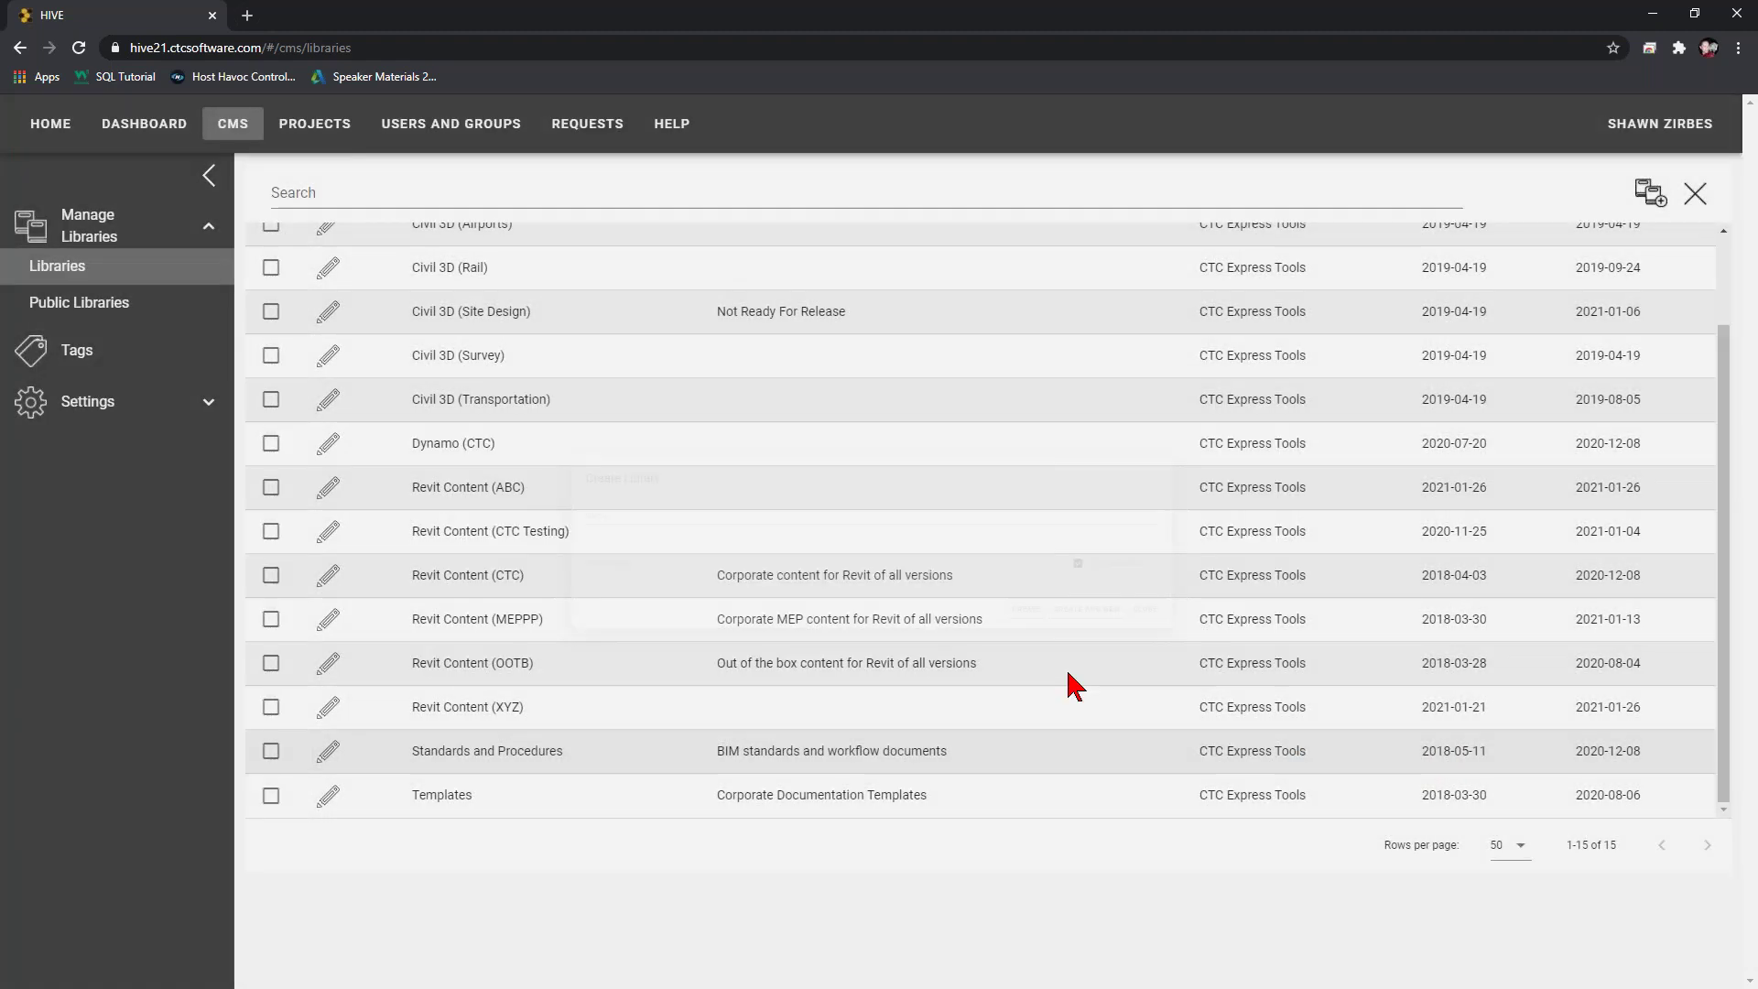
click(327, 444)
click(869, 353)
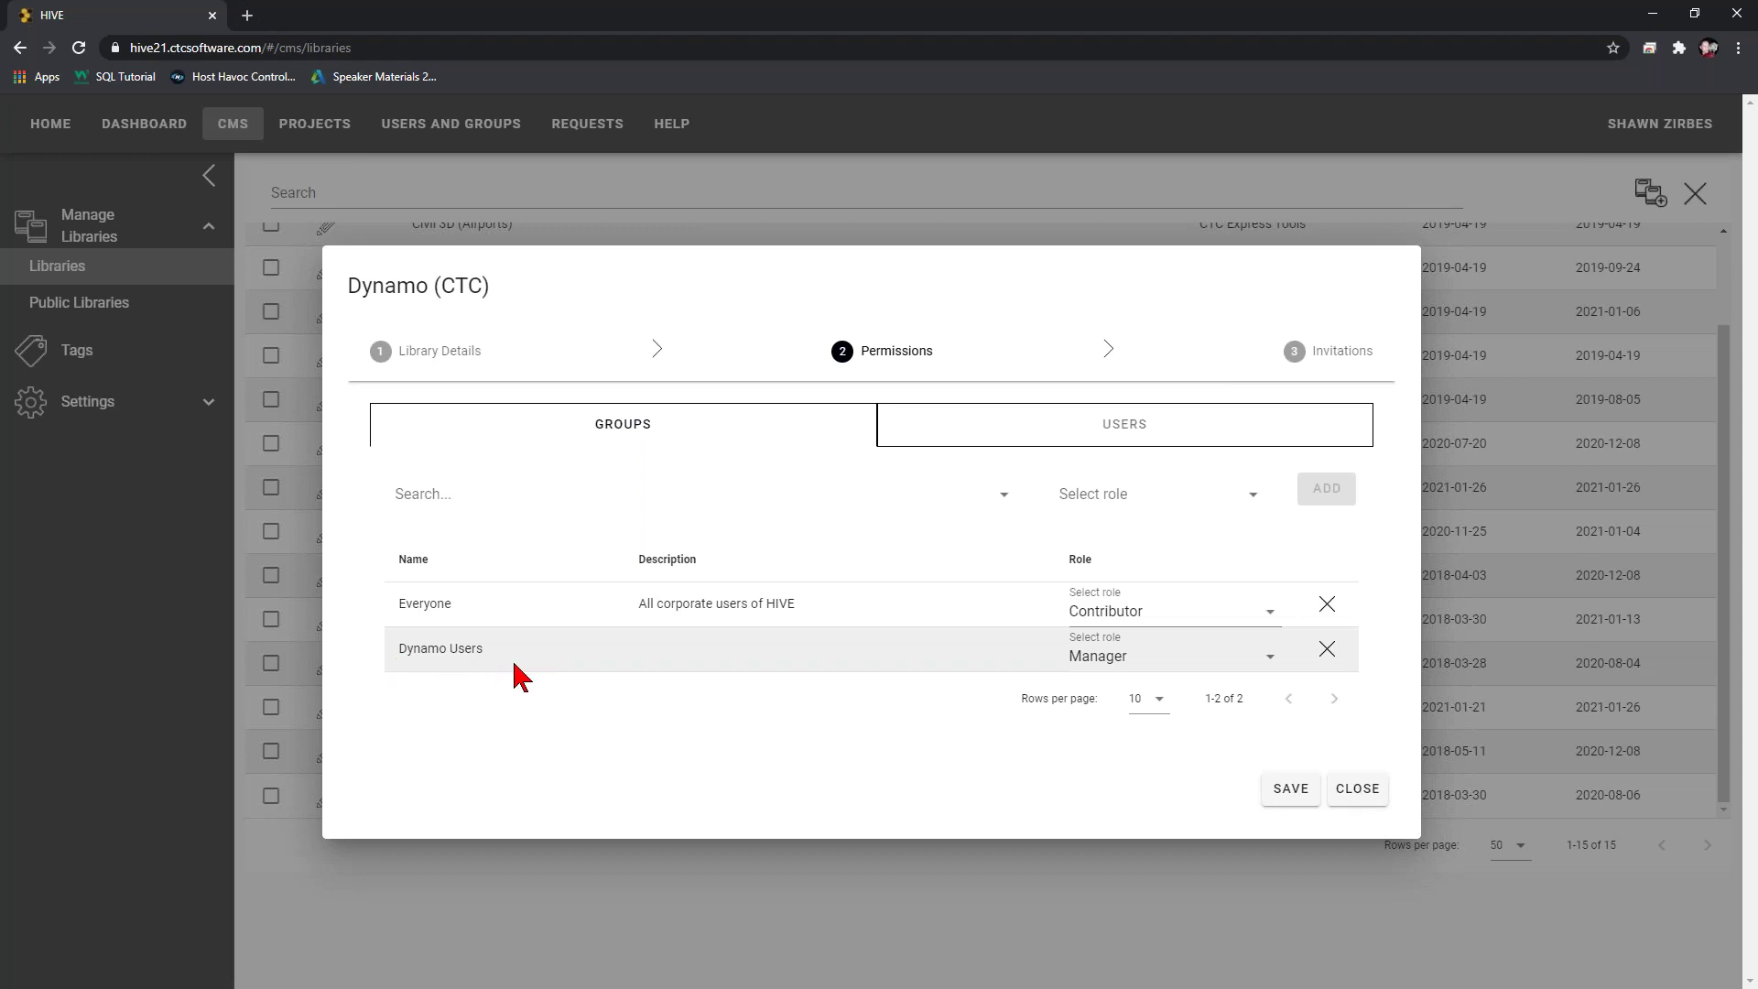
click(1108, 659)
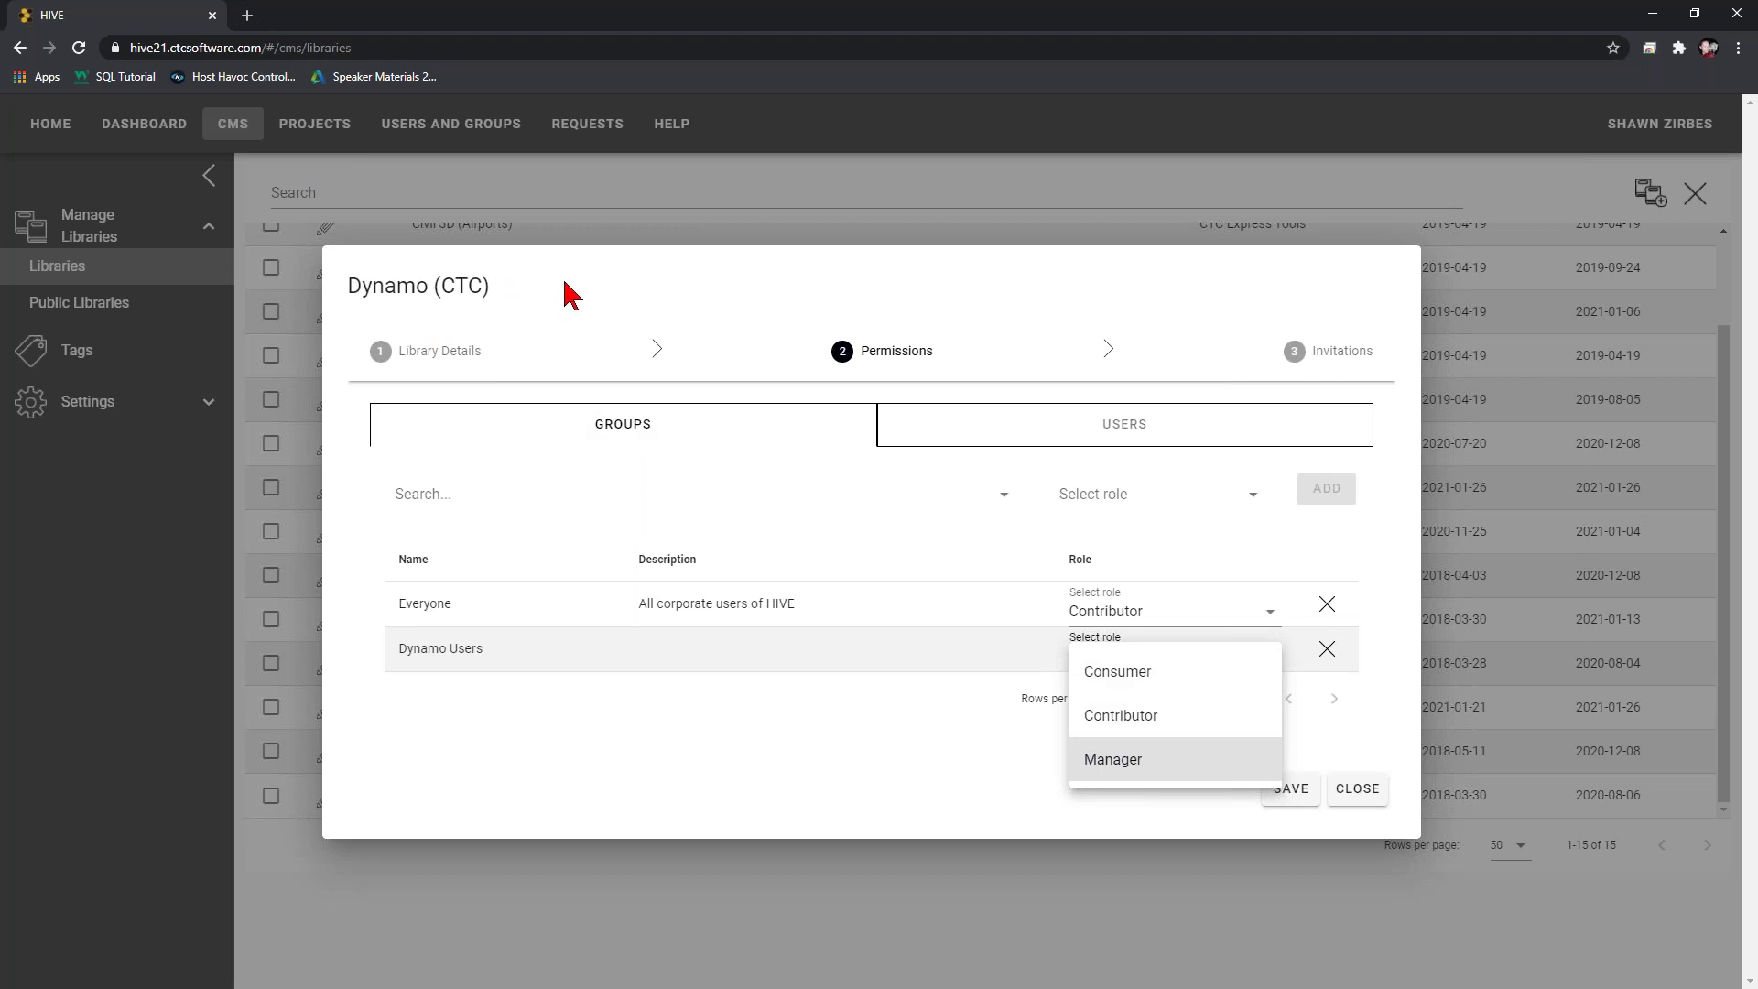
key(Return)
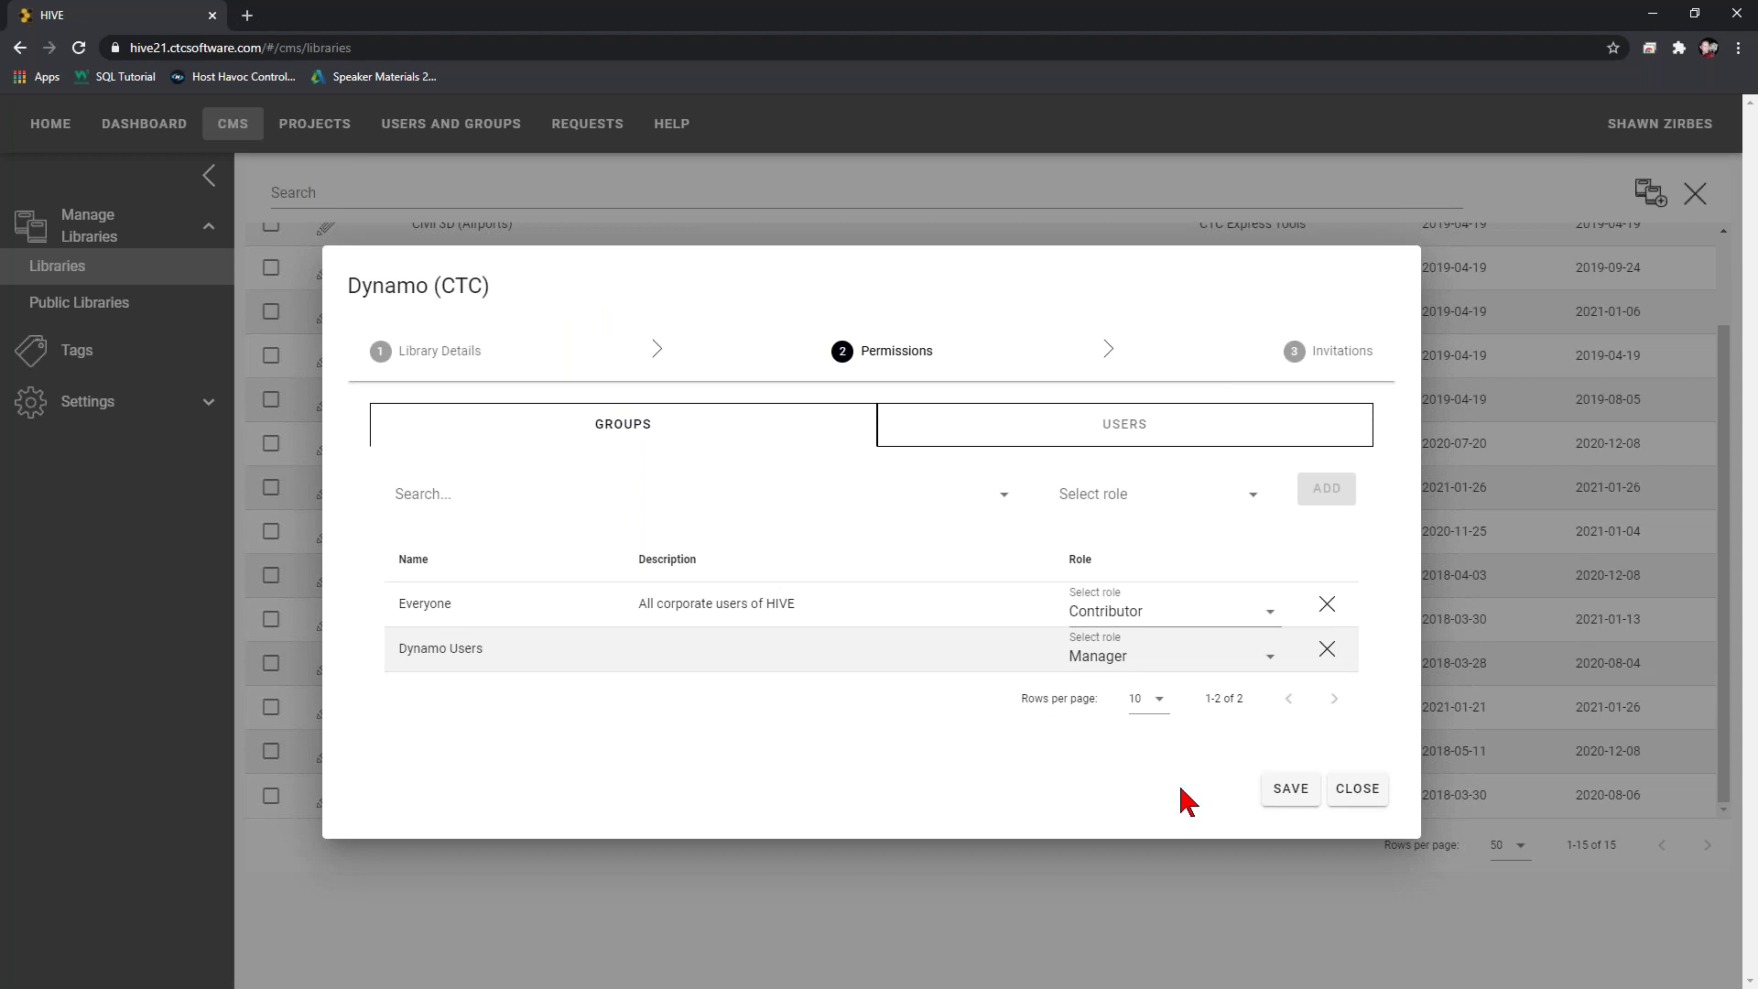
click(1357, 789)
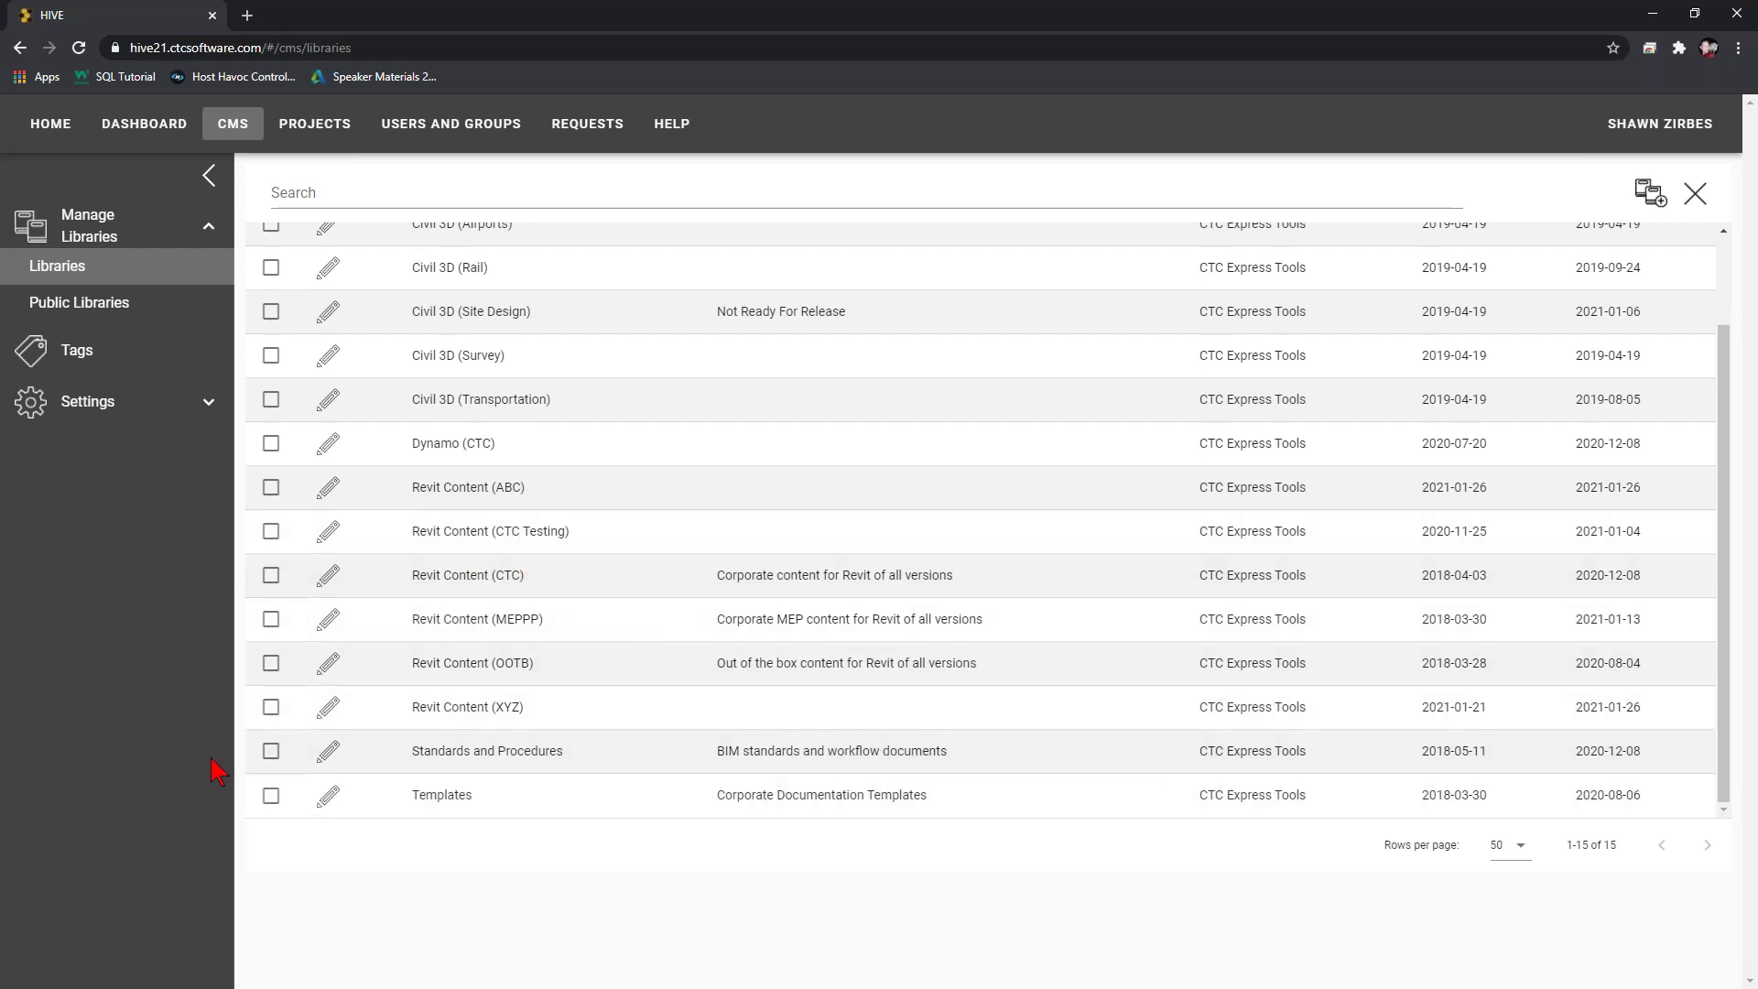
- Open the Users list of 12 active users, previewing and cancelling the Add User form
click(447, 129)
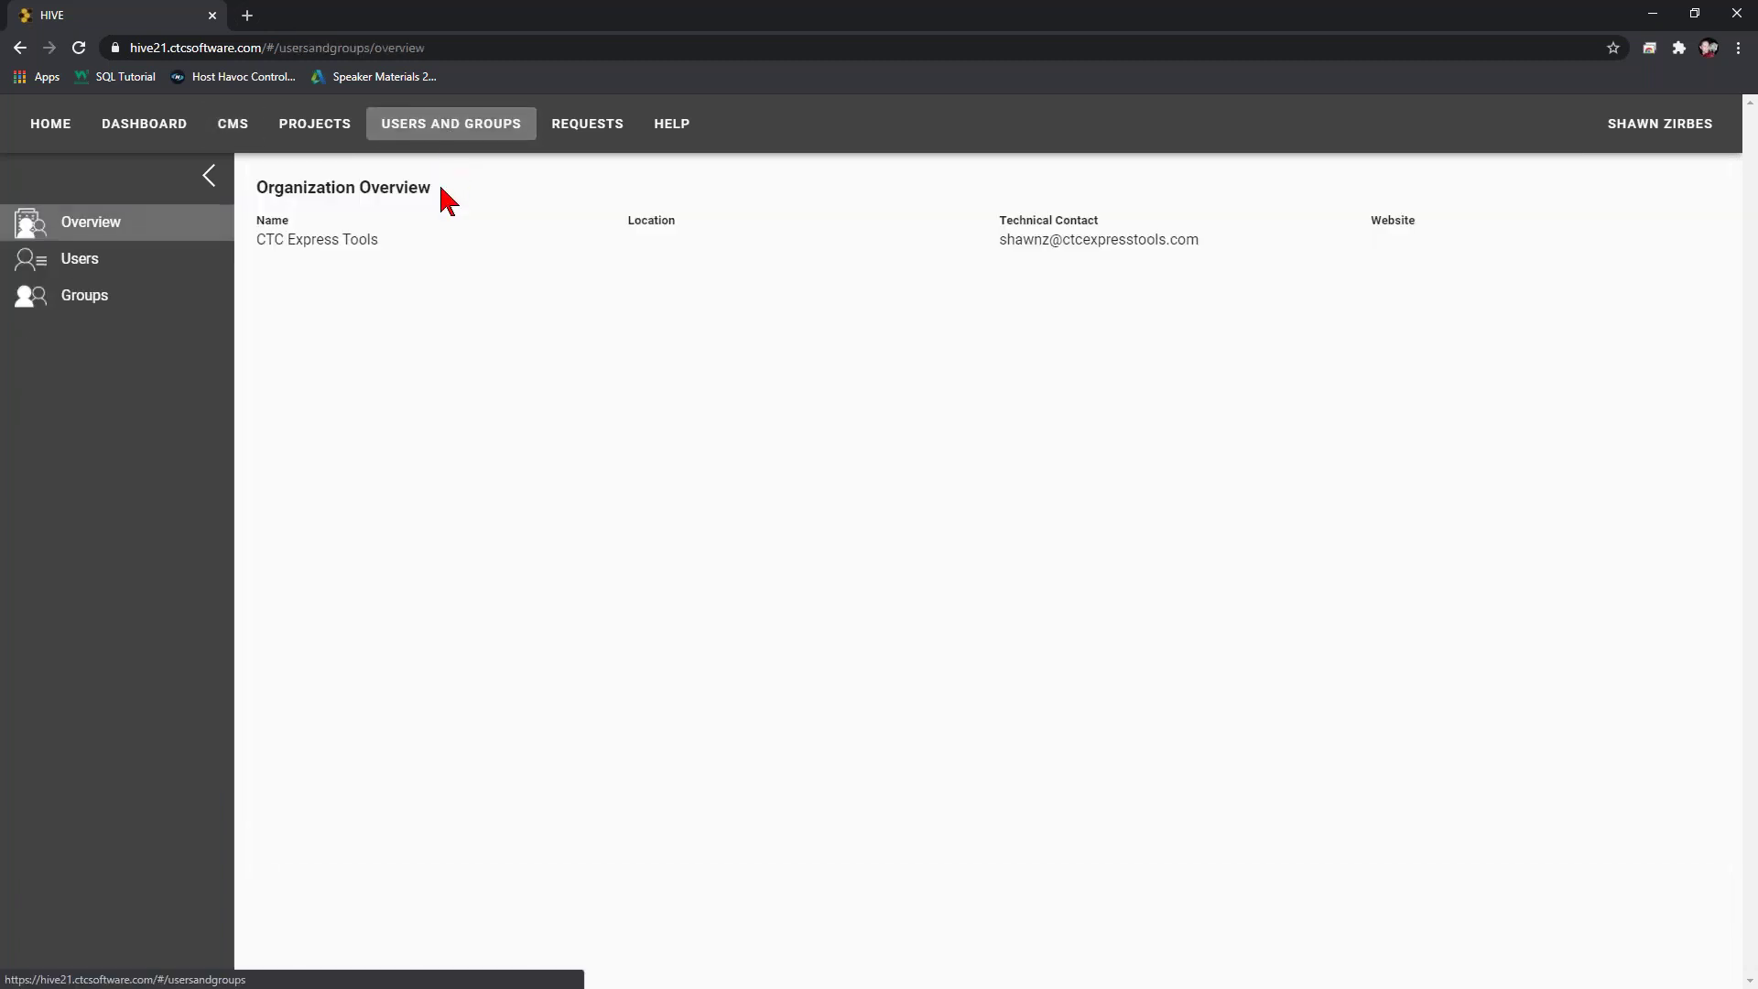
click(84, 260)
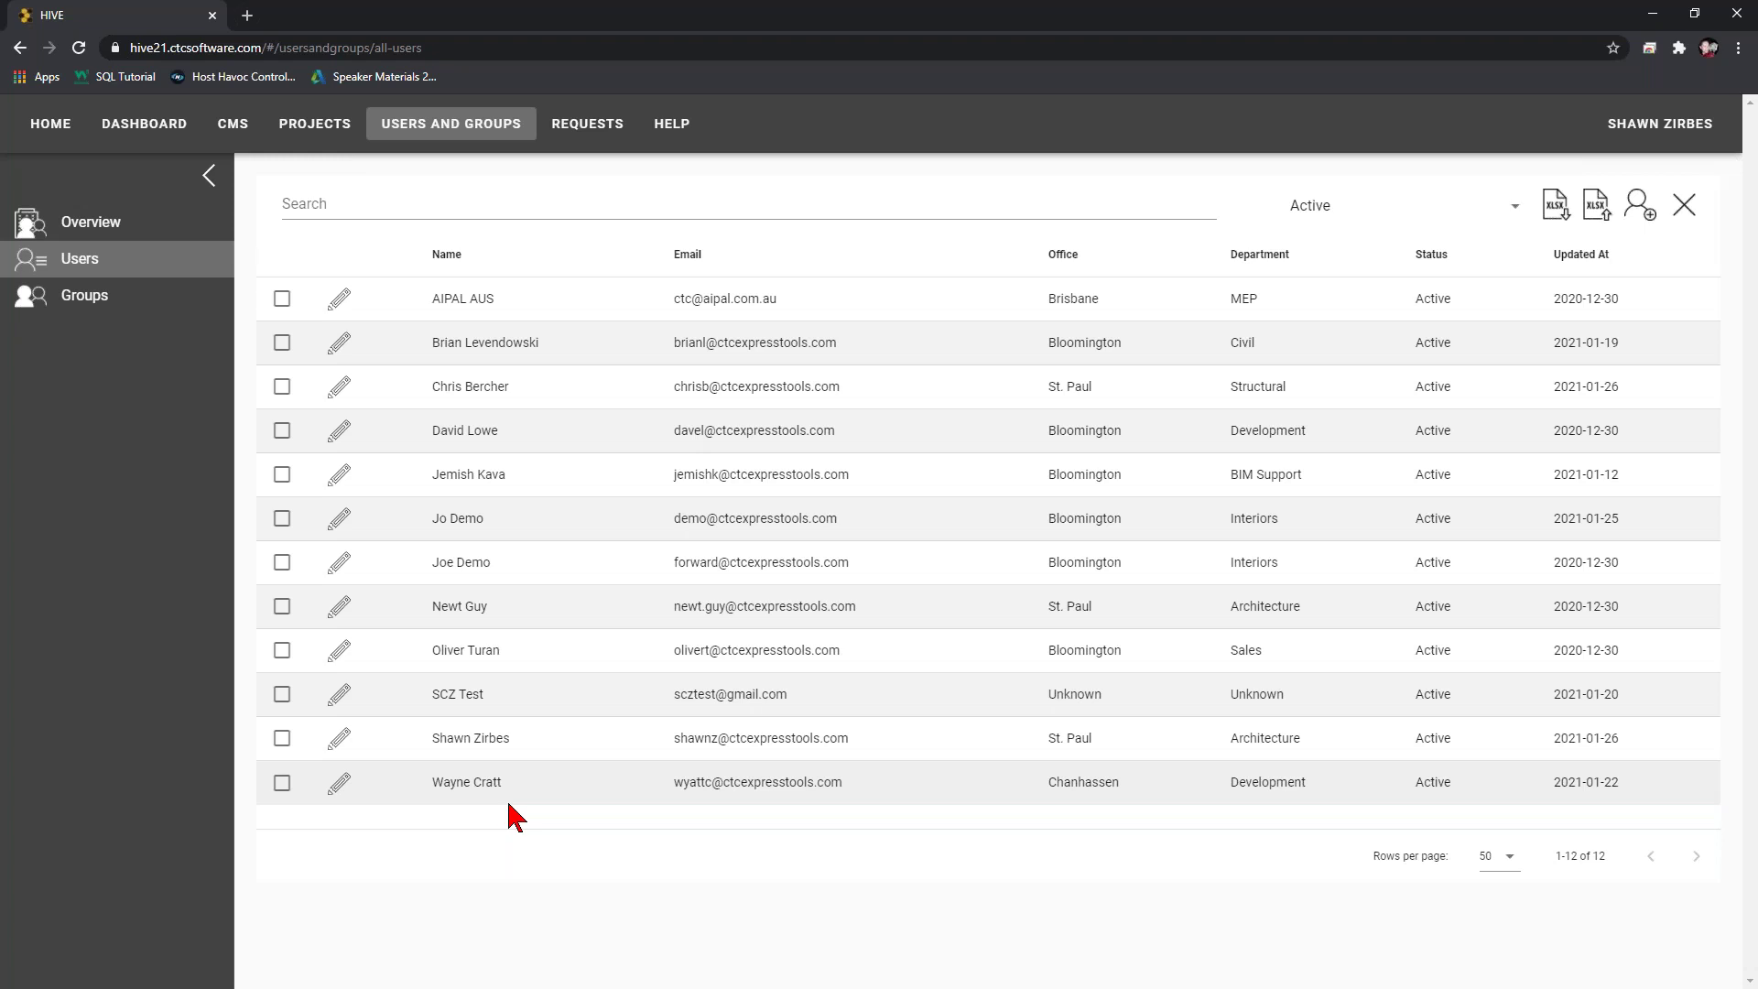
click(1639, 204)
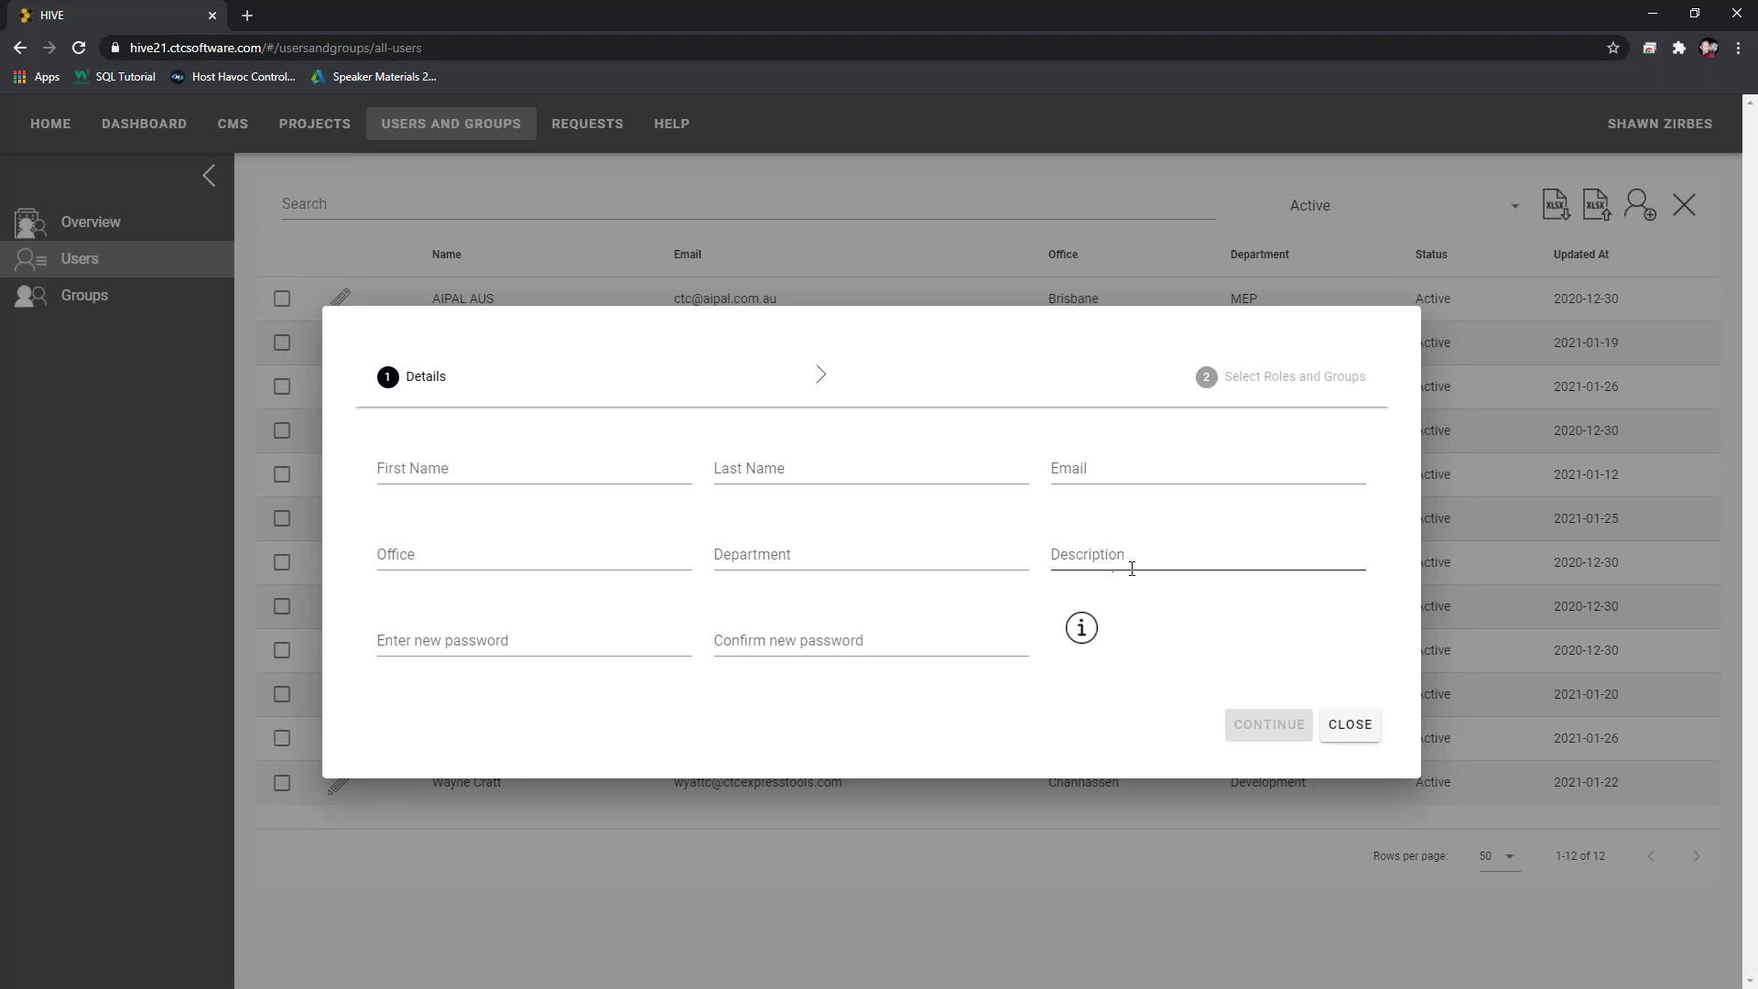
click(1349, 724)
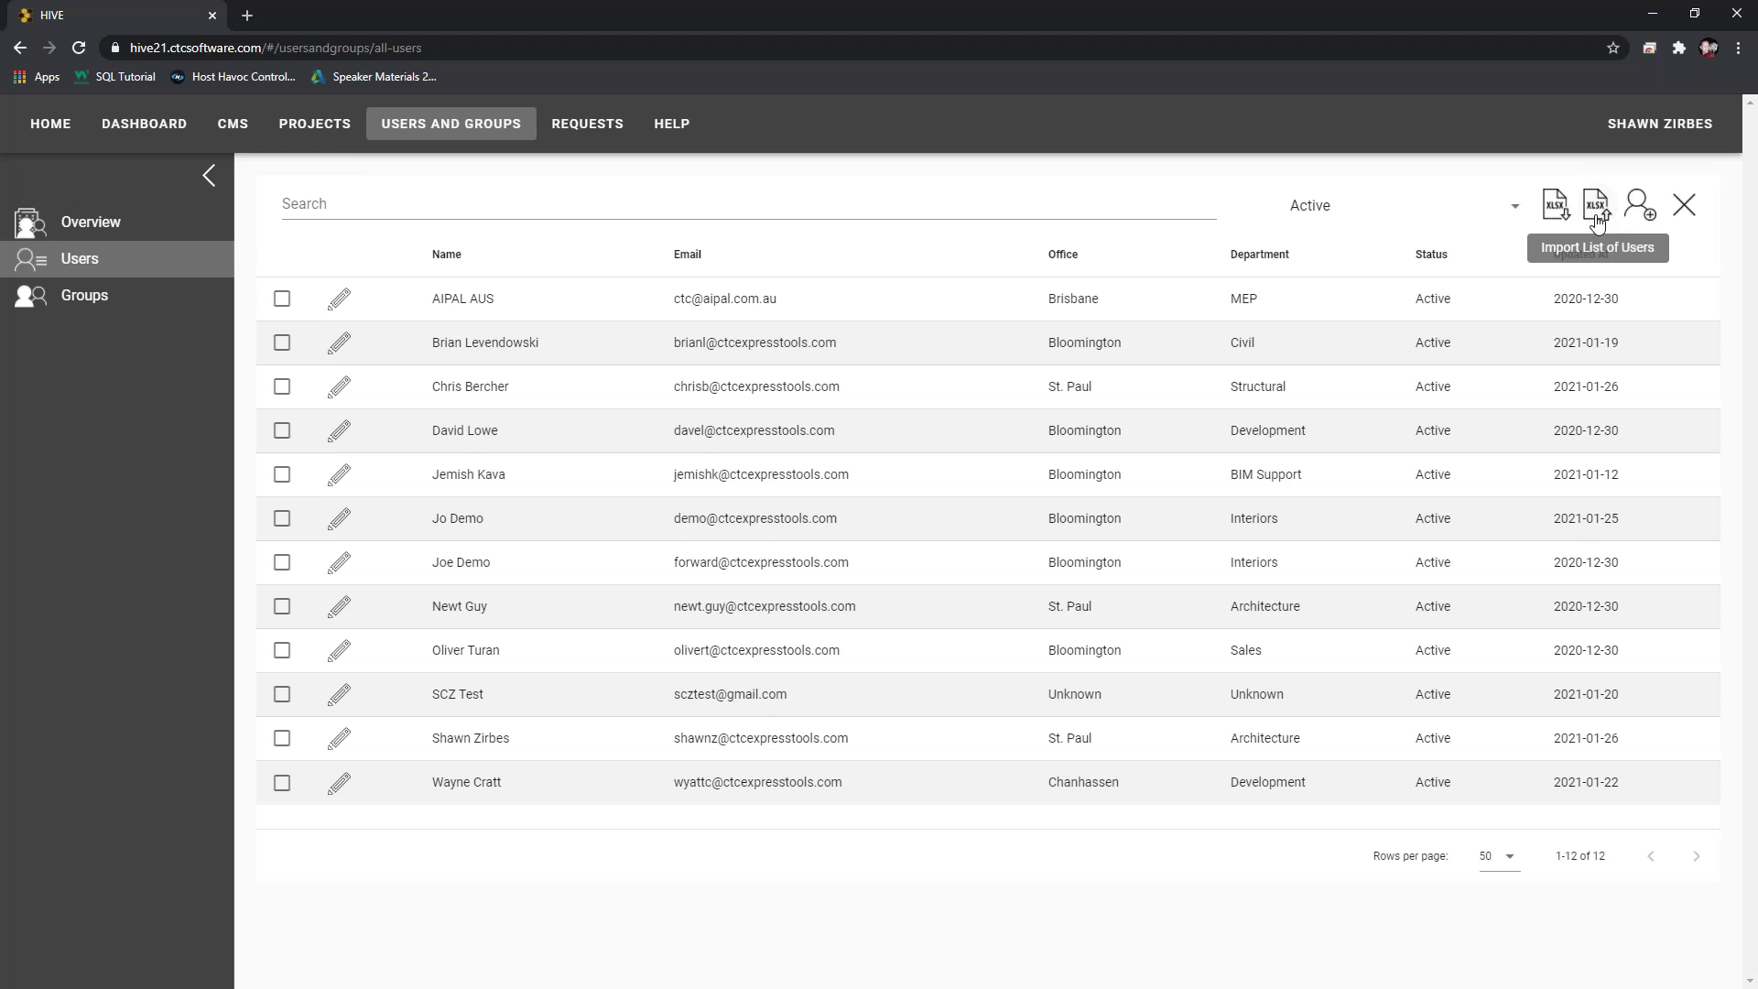
click(1652, 18)
click(1701, 13)
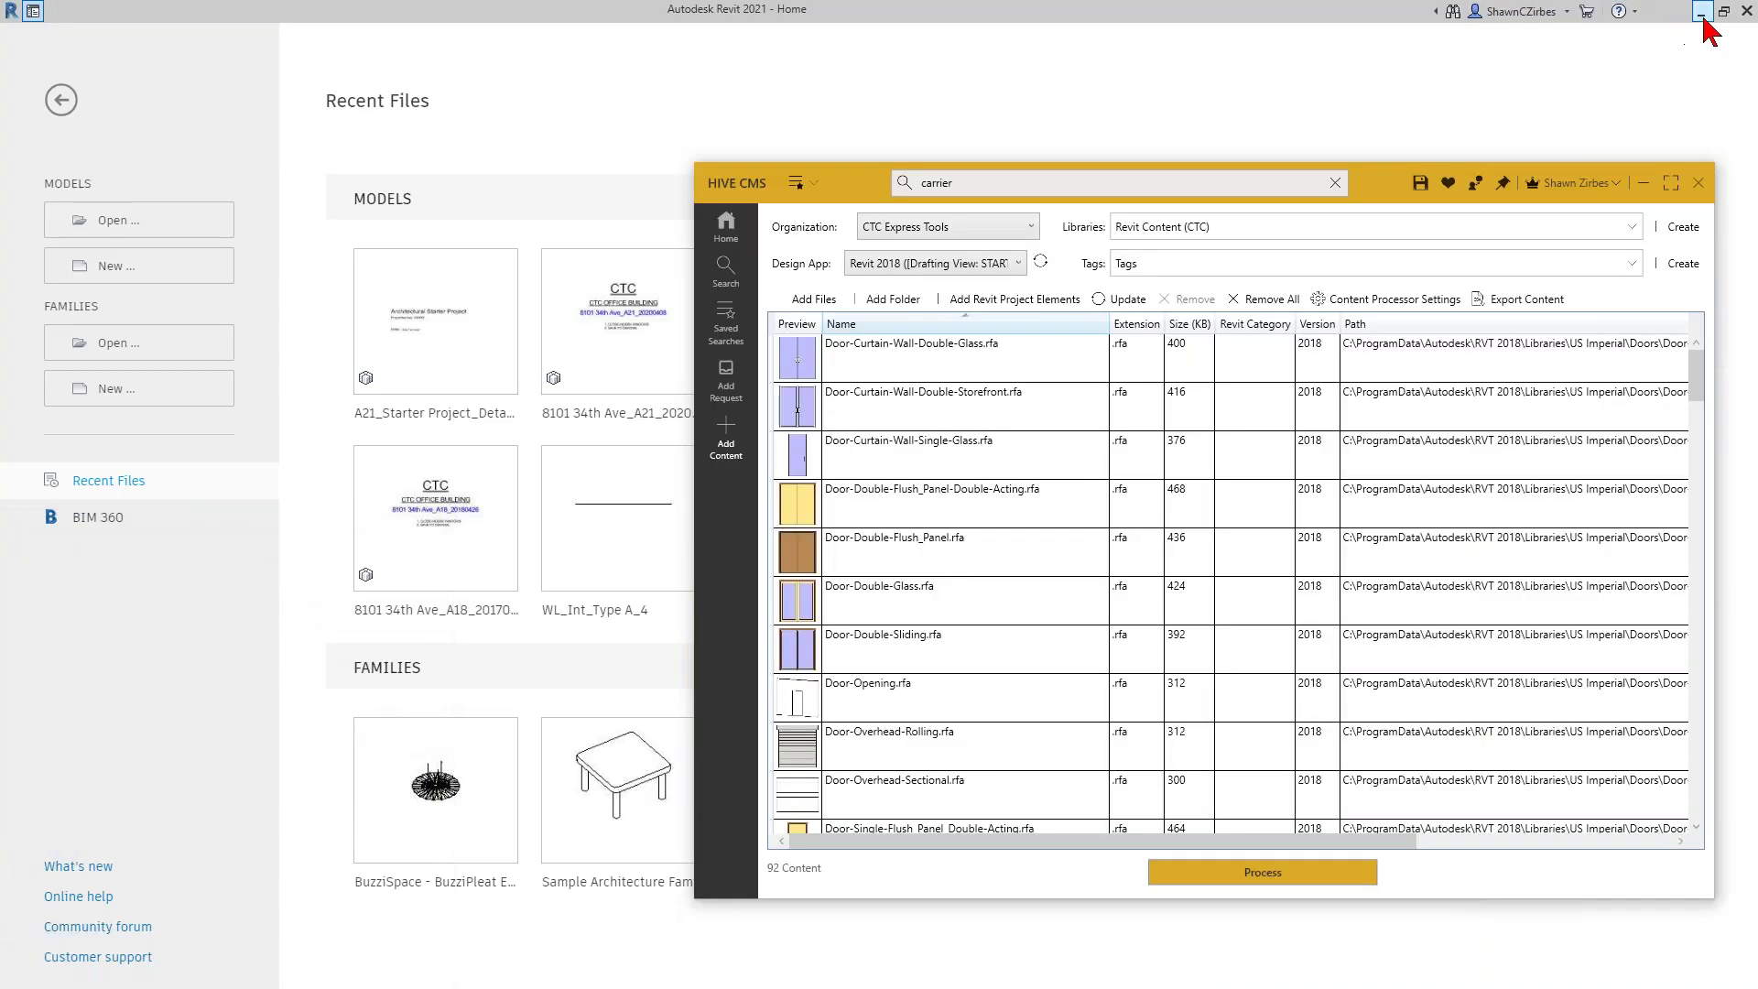
click(1701, 15)
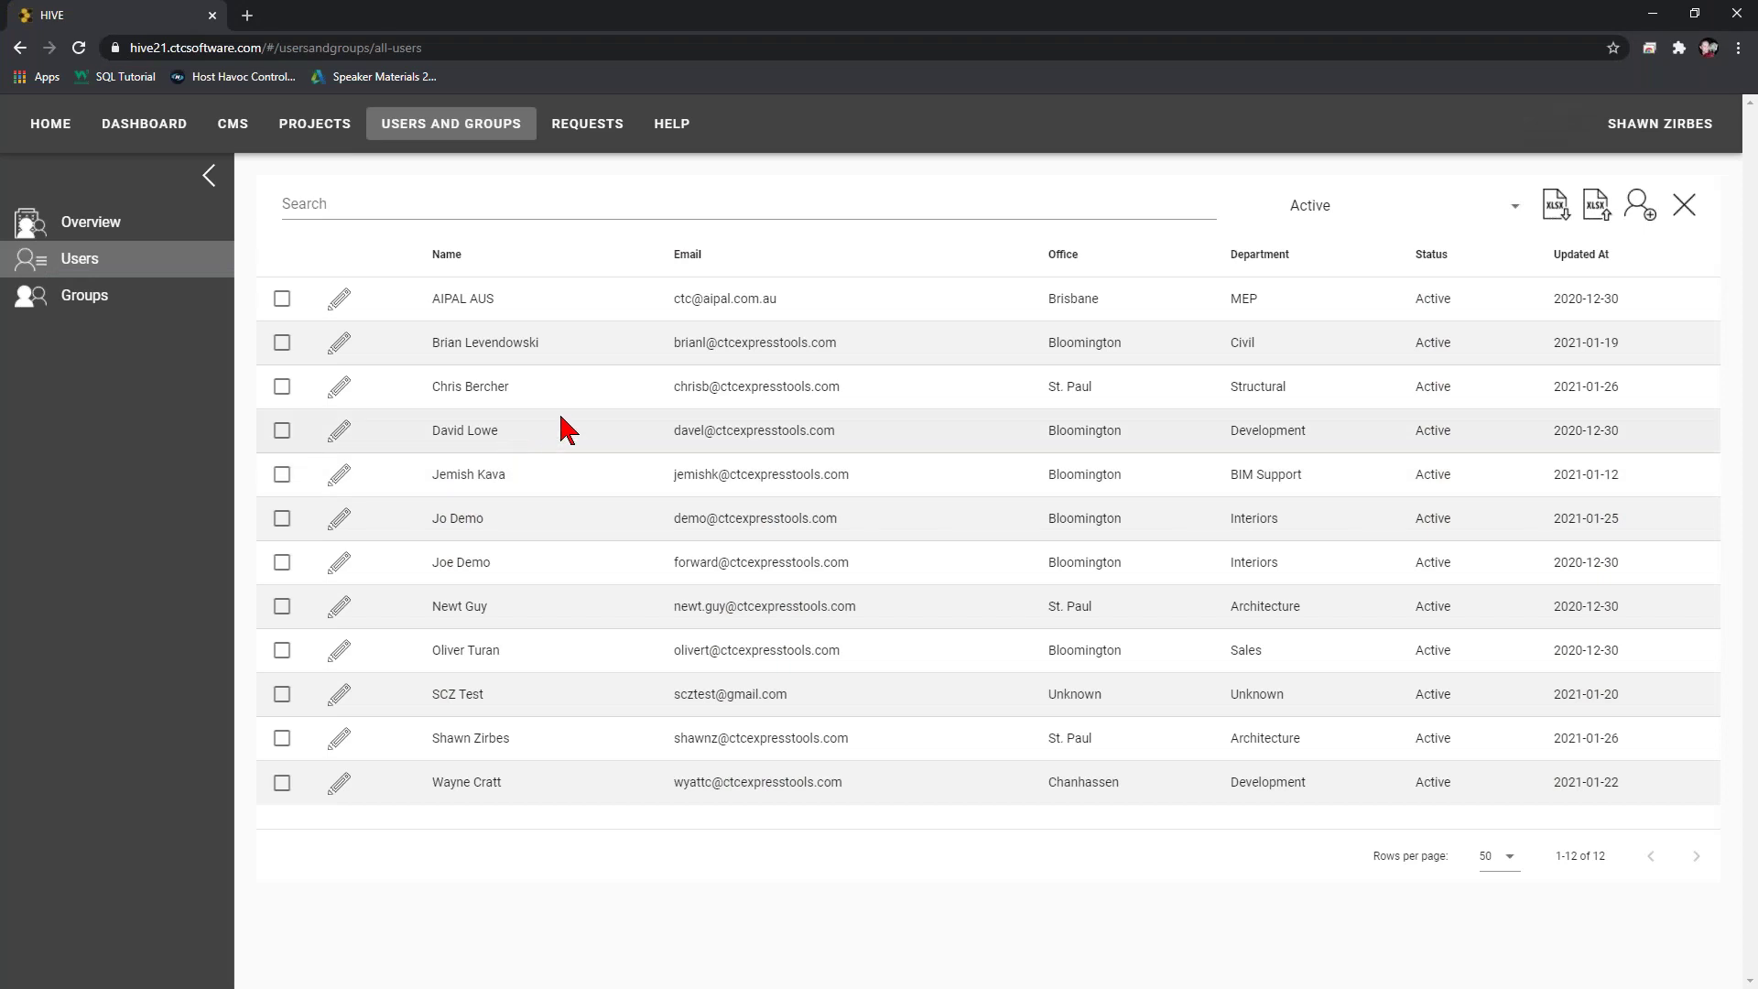
- Show the Model Summary for project 20130301's 8101 34th Ave_A18_20170505.rvt model
click(167, 122)
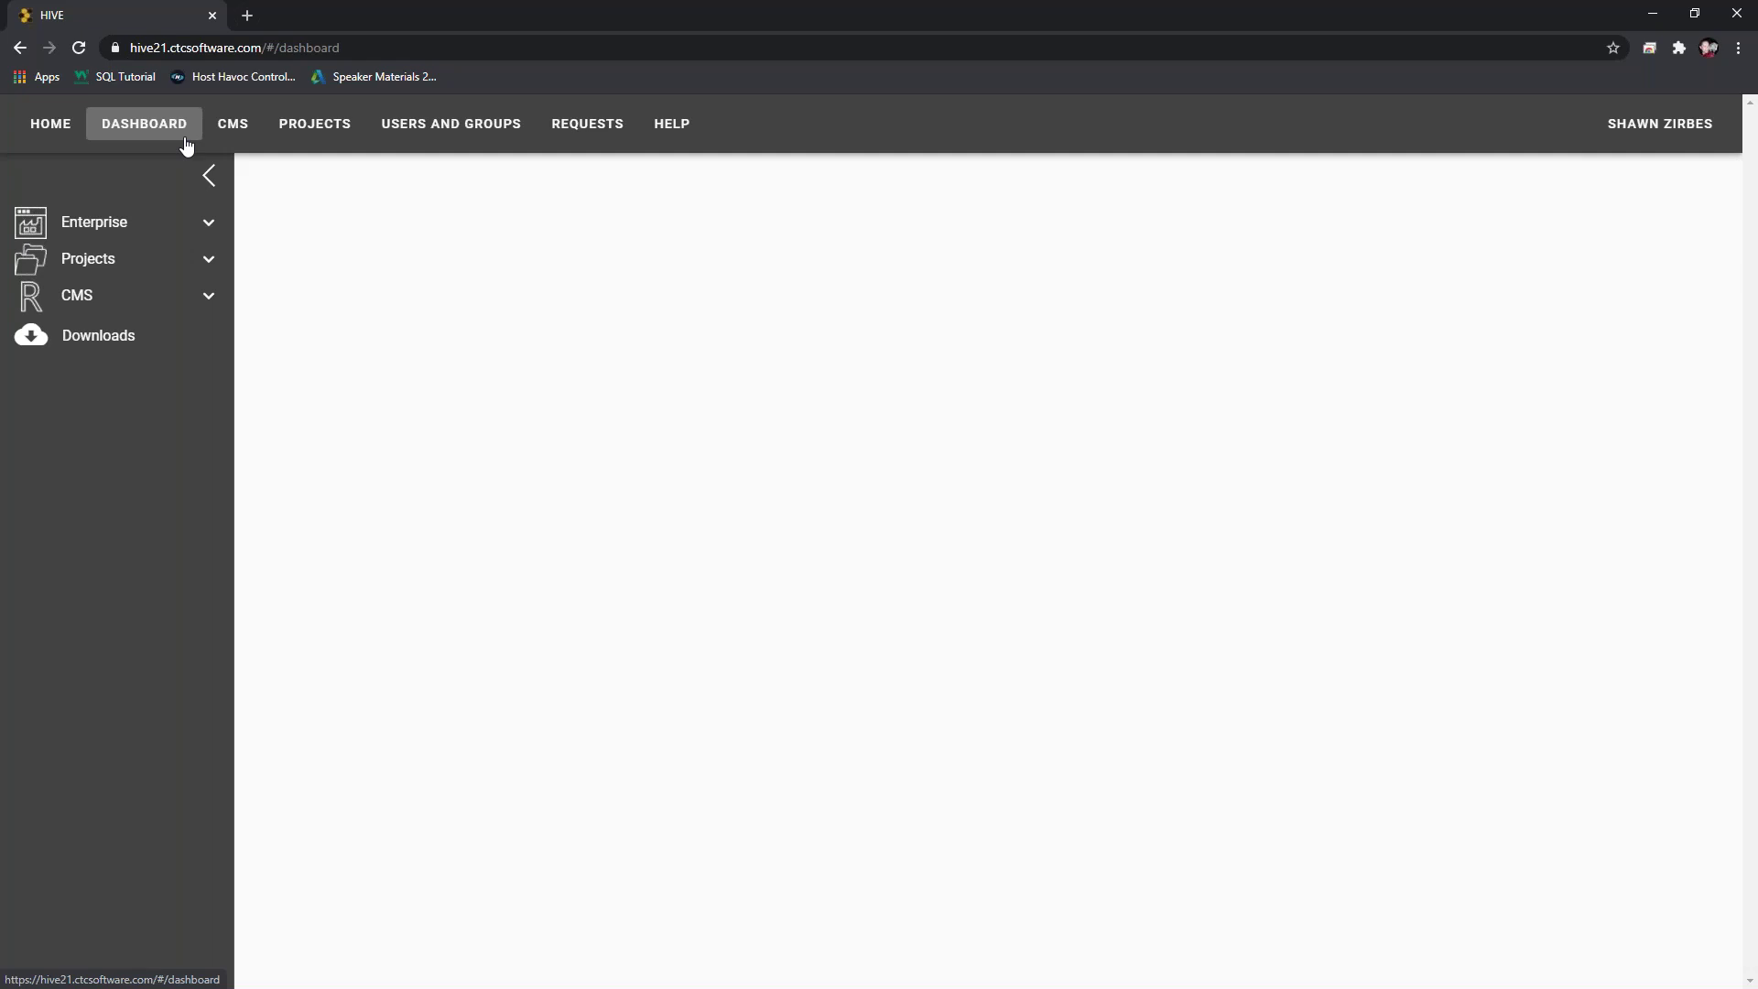
click(157, 273)
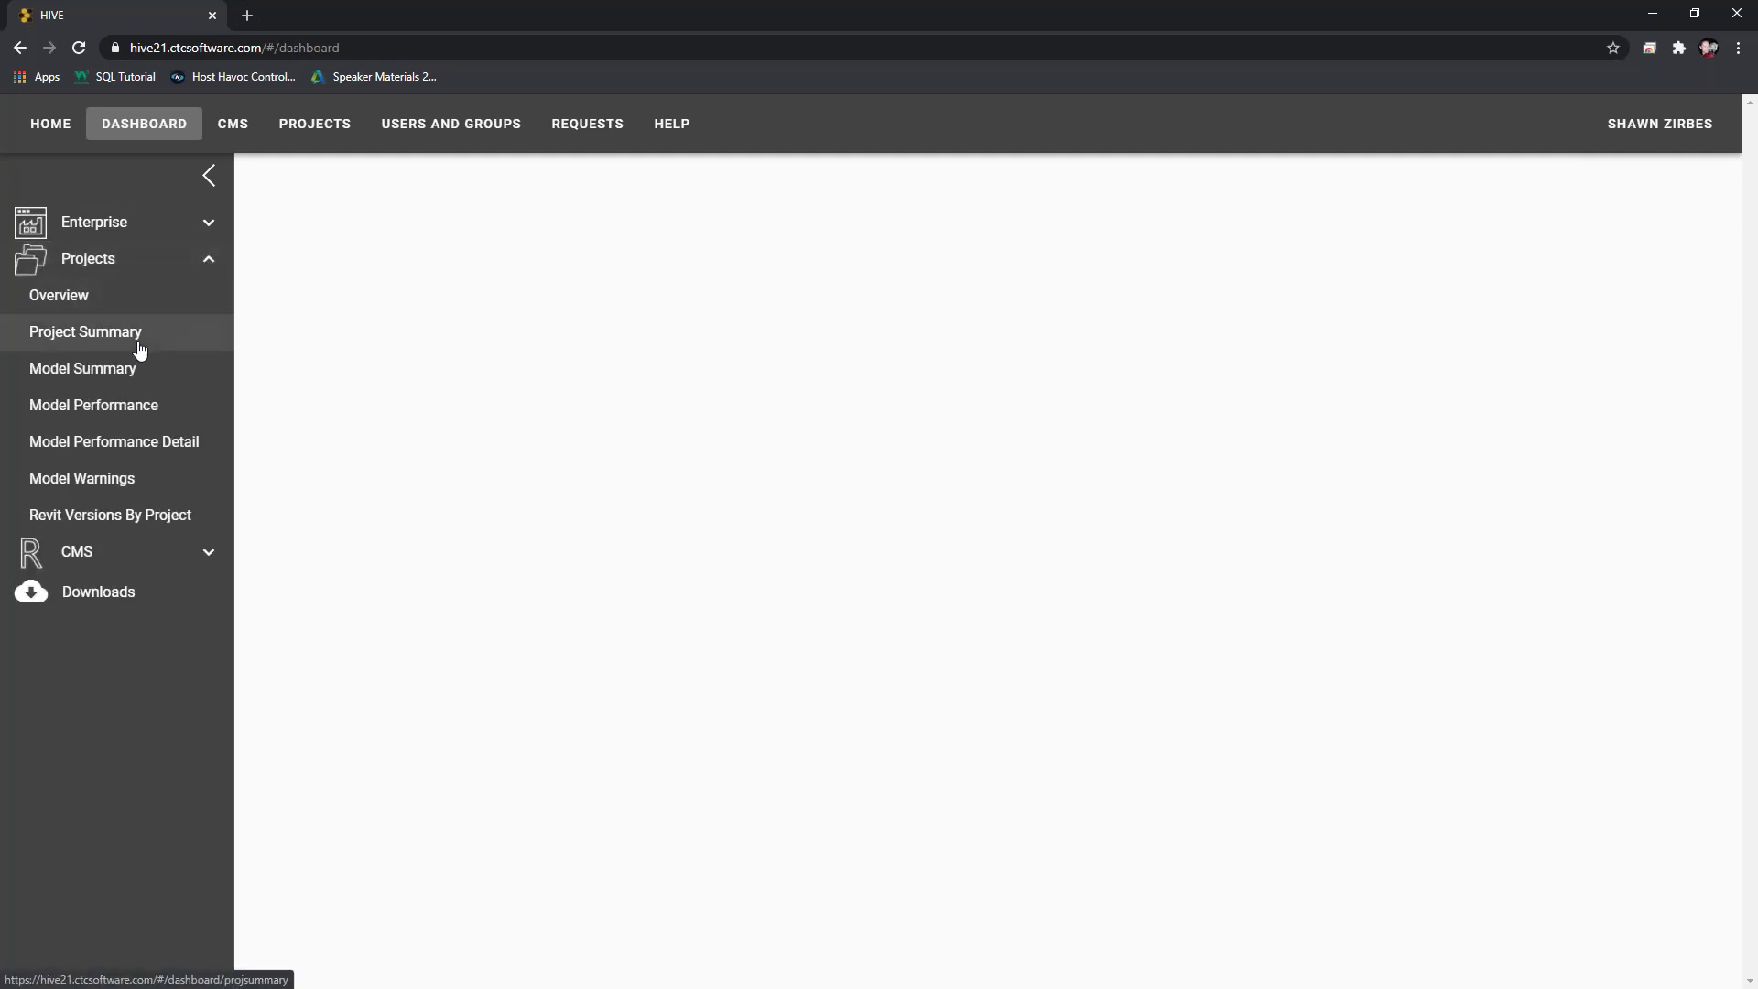
click(138, 335)
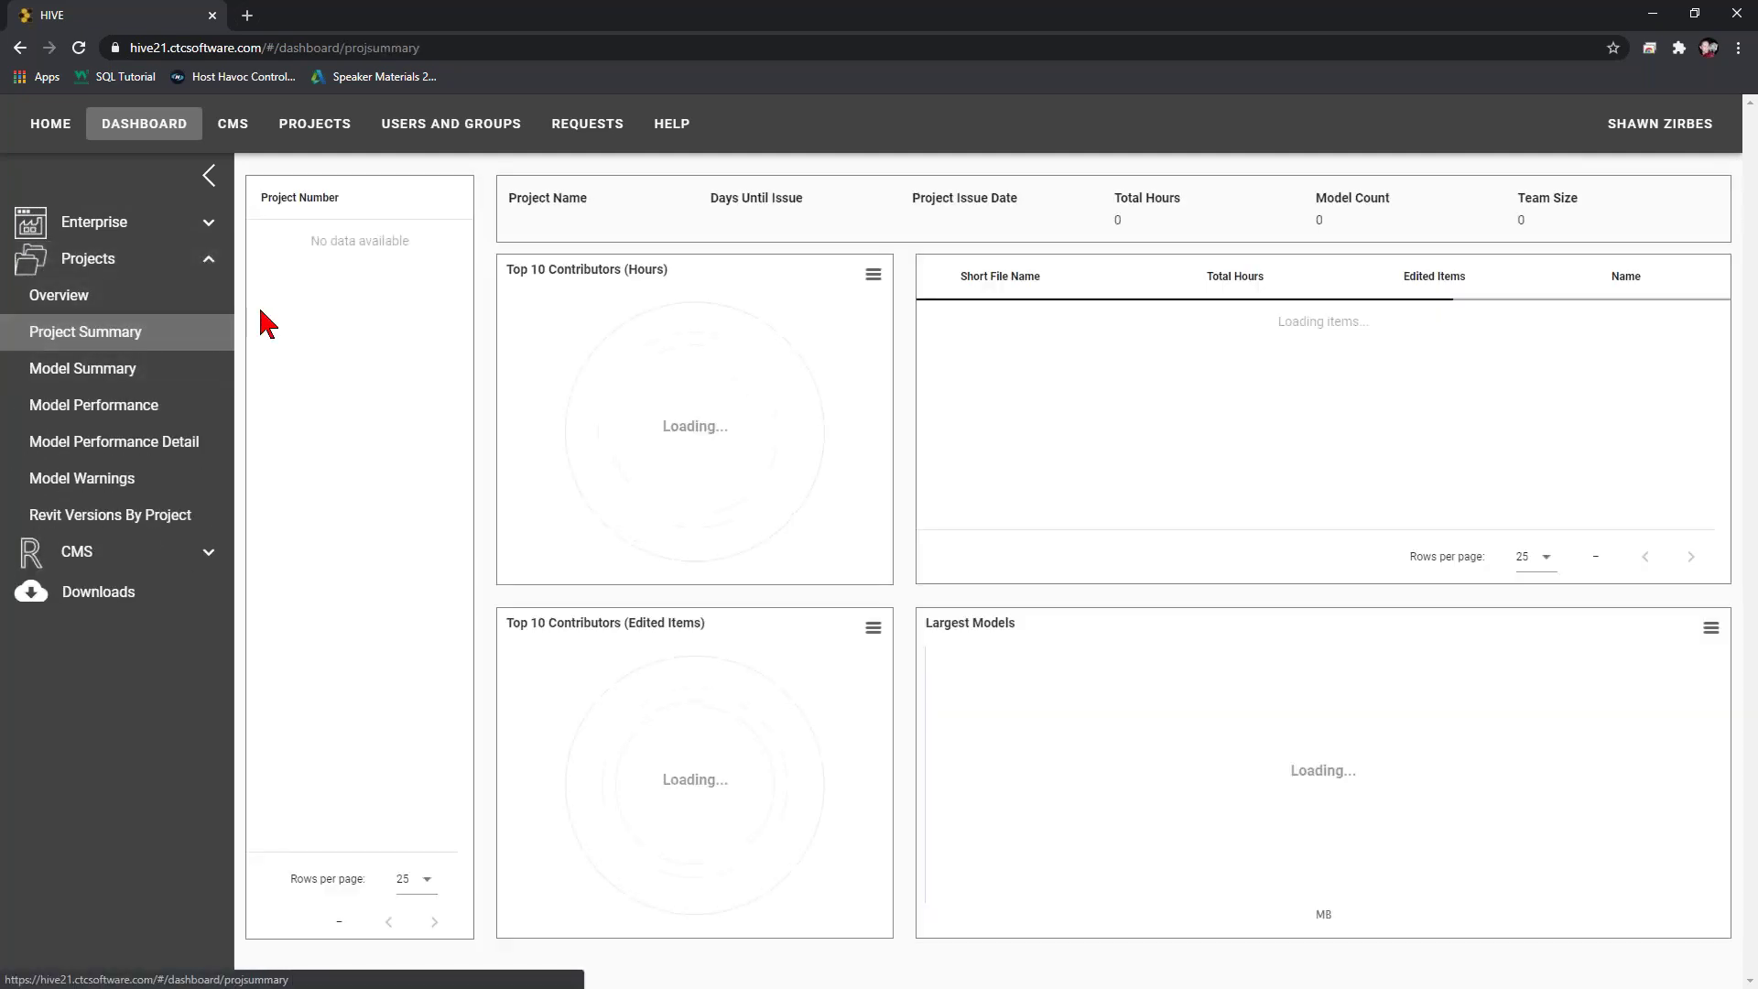
click(336, 249)
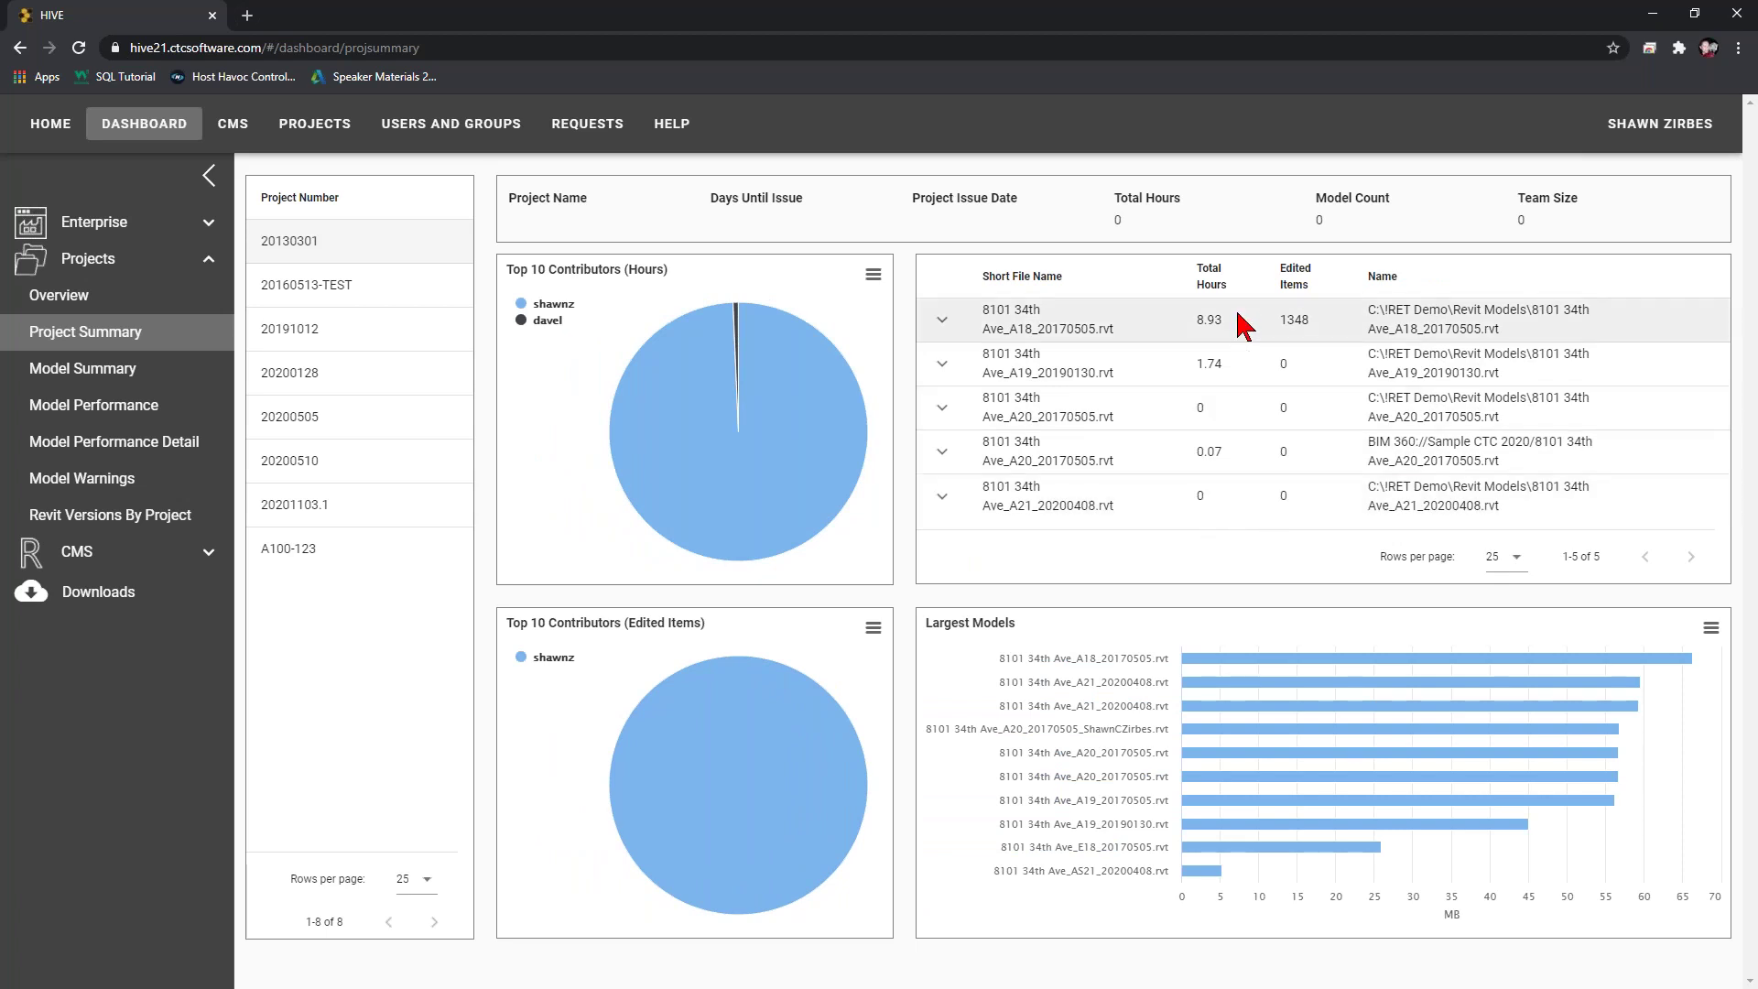
click(117, 384)
click(340, 647)
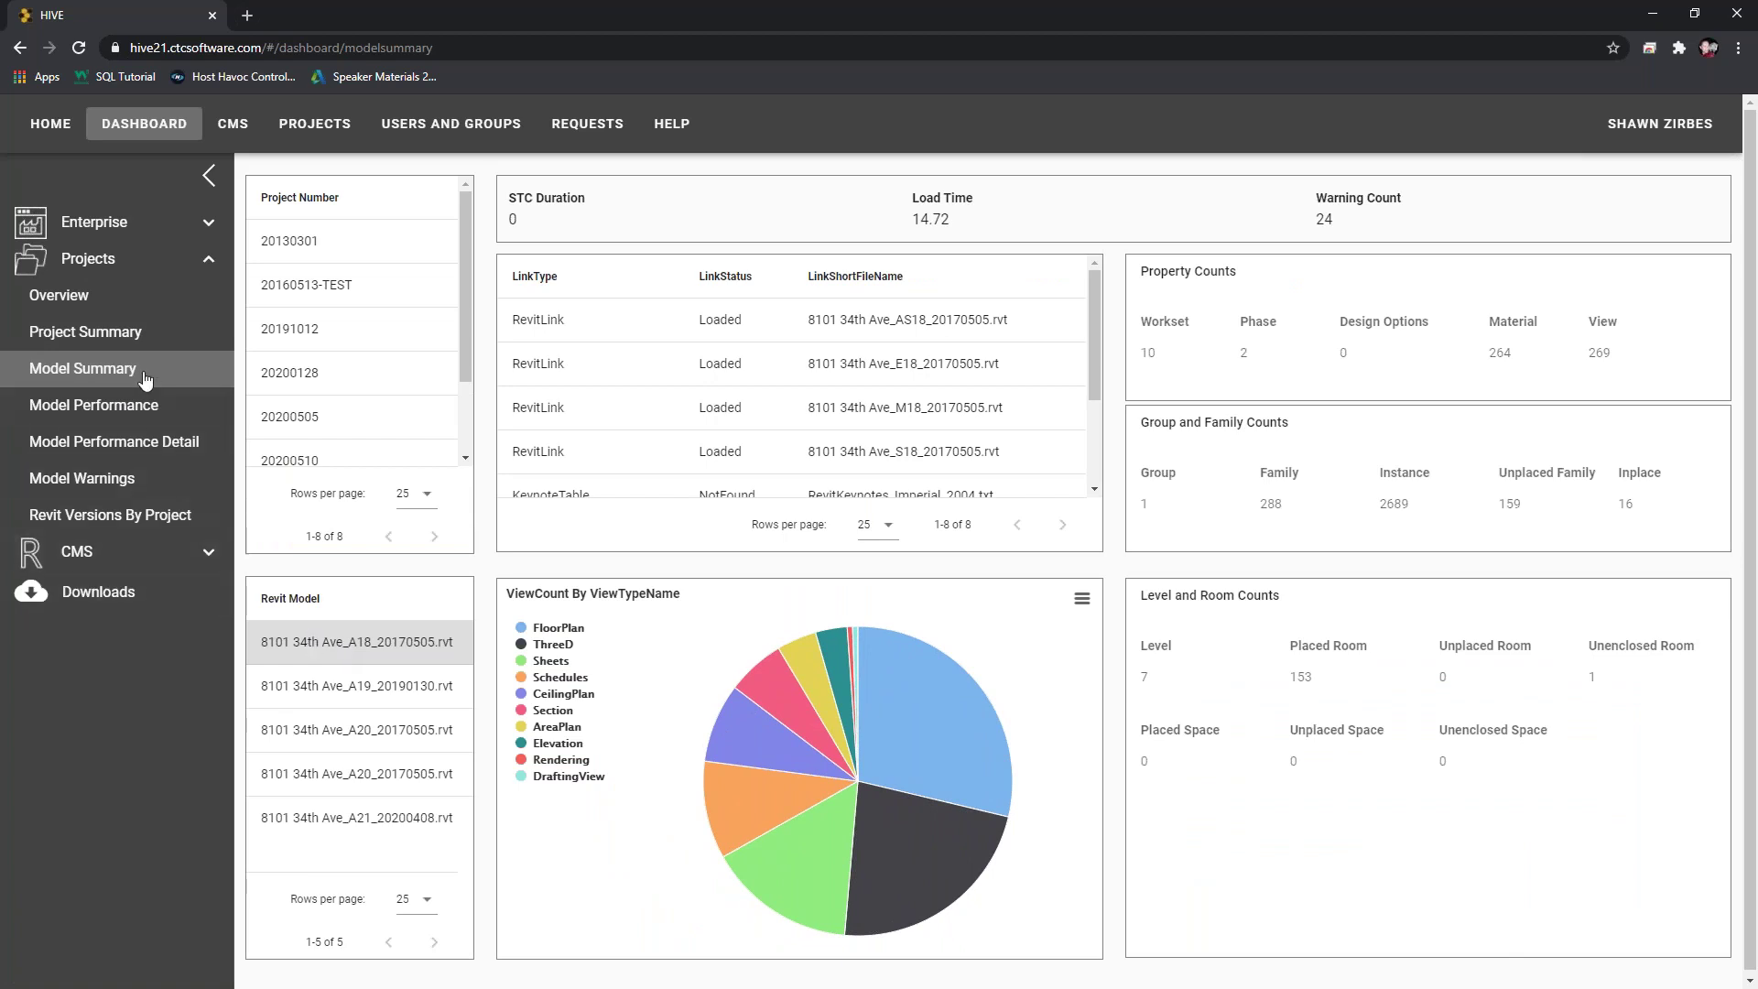
- Review the Model Performance charts, then show the Model Warnings list of 8 types, 24 warnings
click(137, 405)
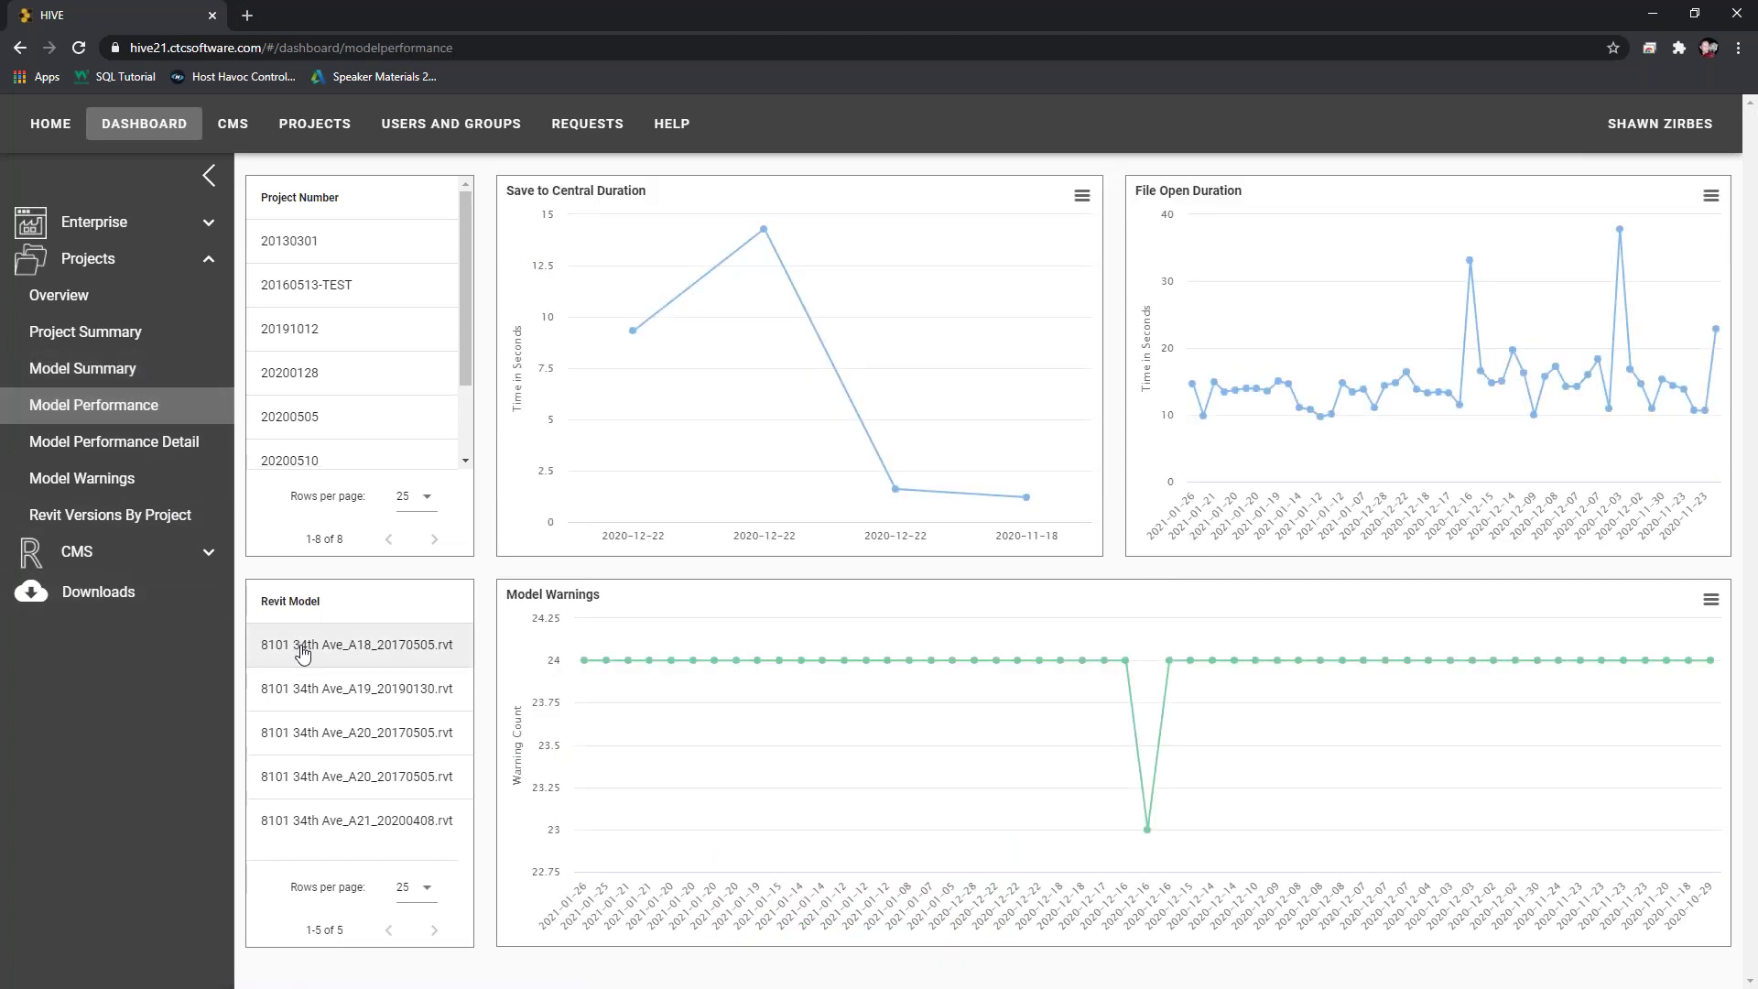
mouse_move(1195, 395)
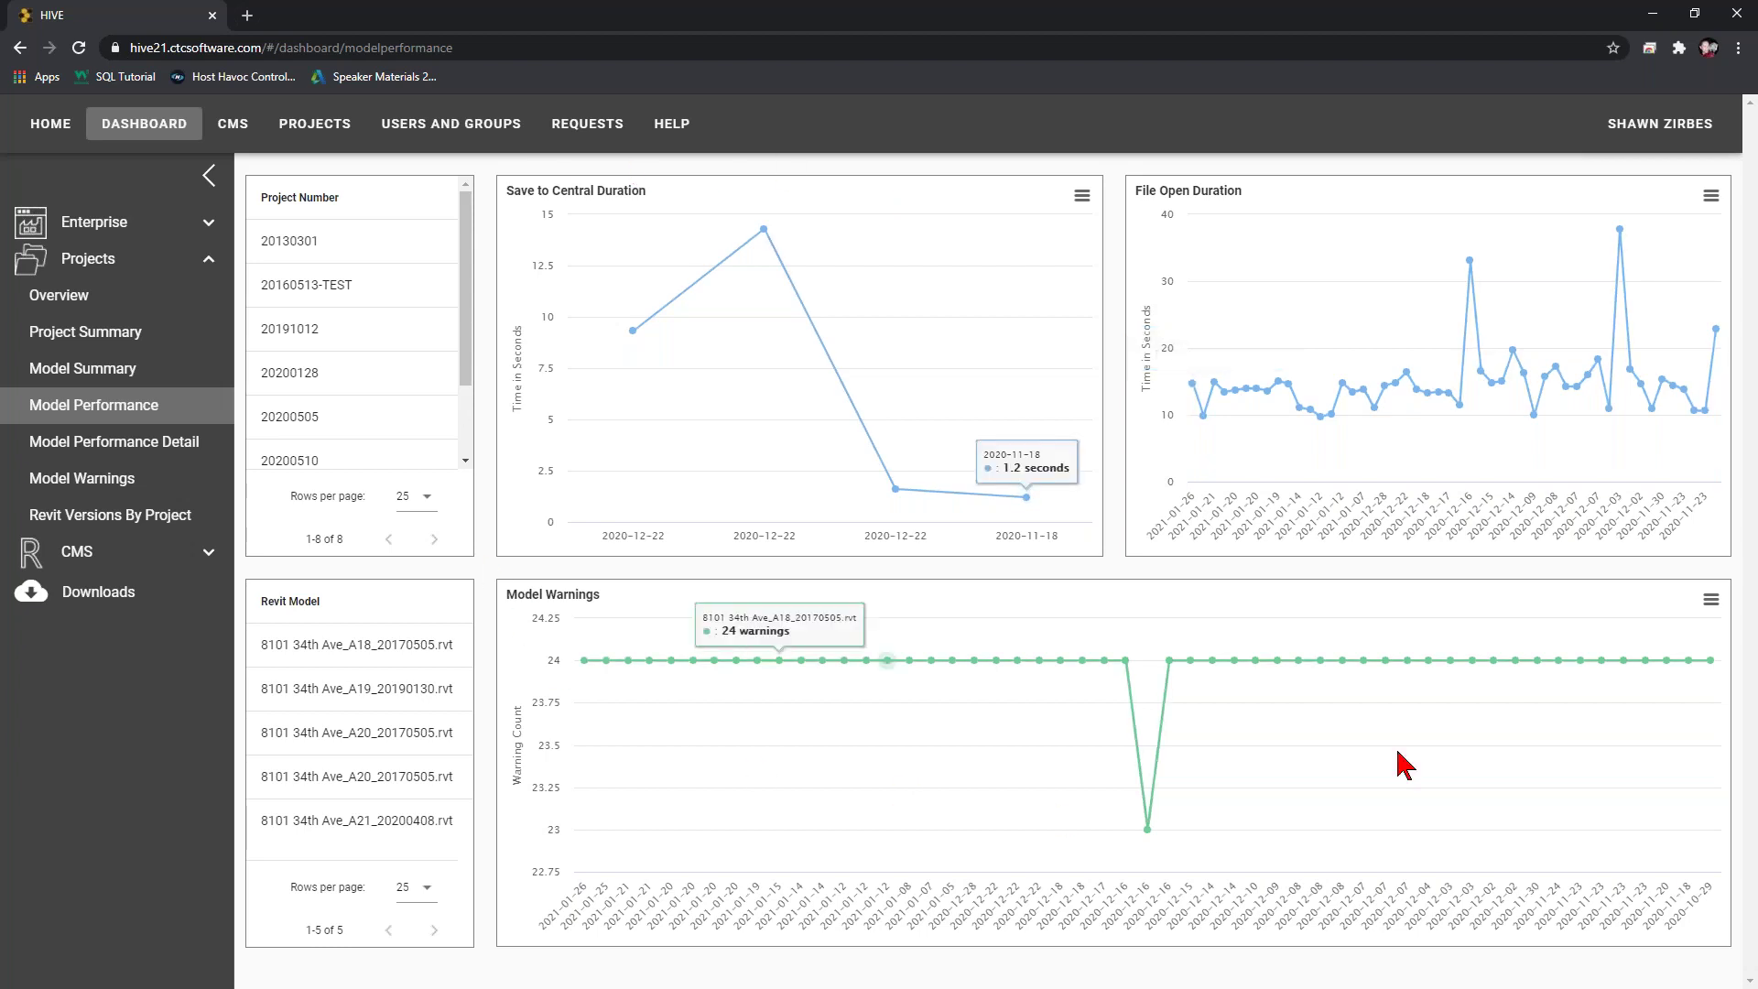
click(119, 478)
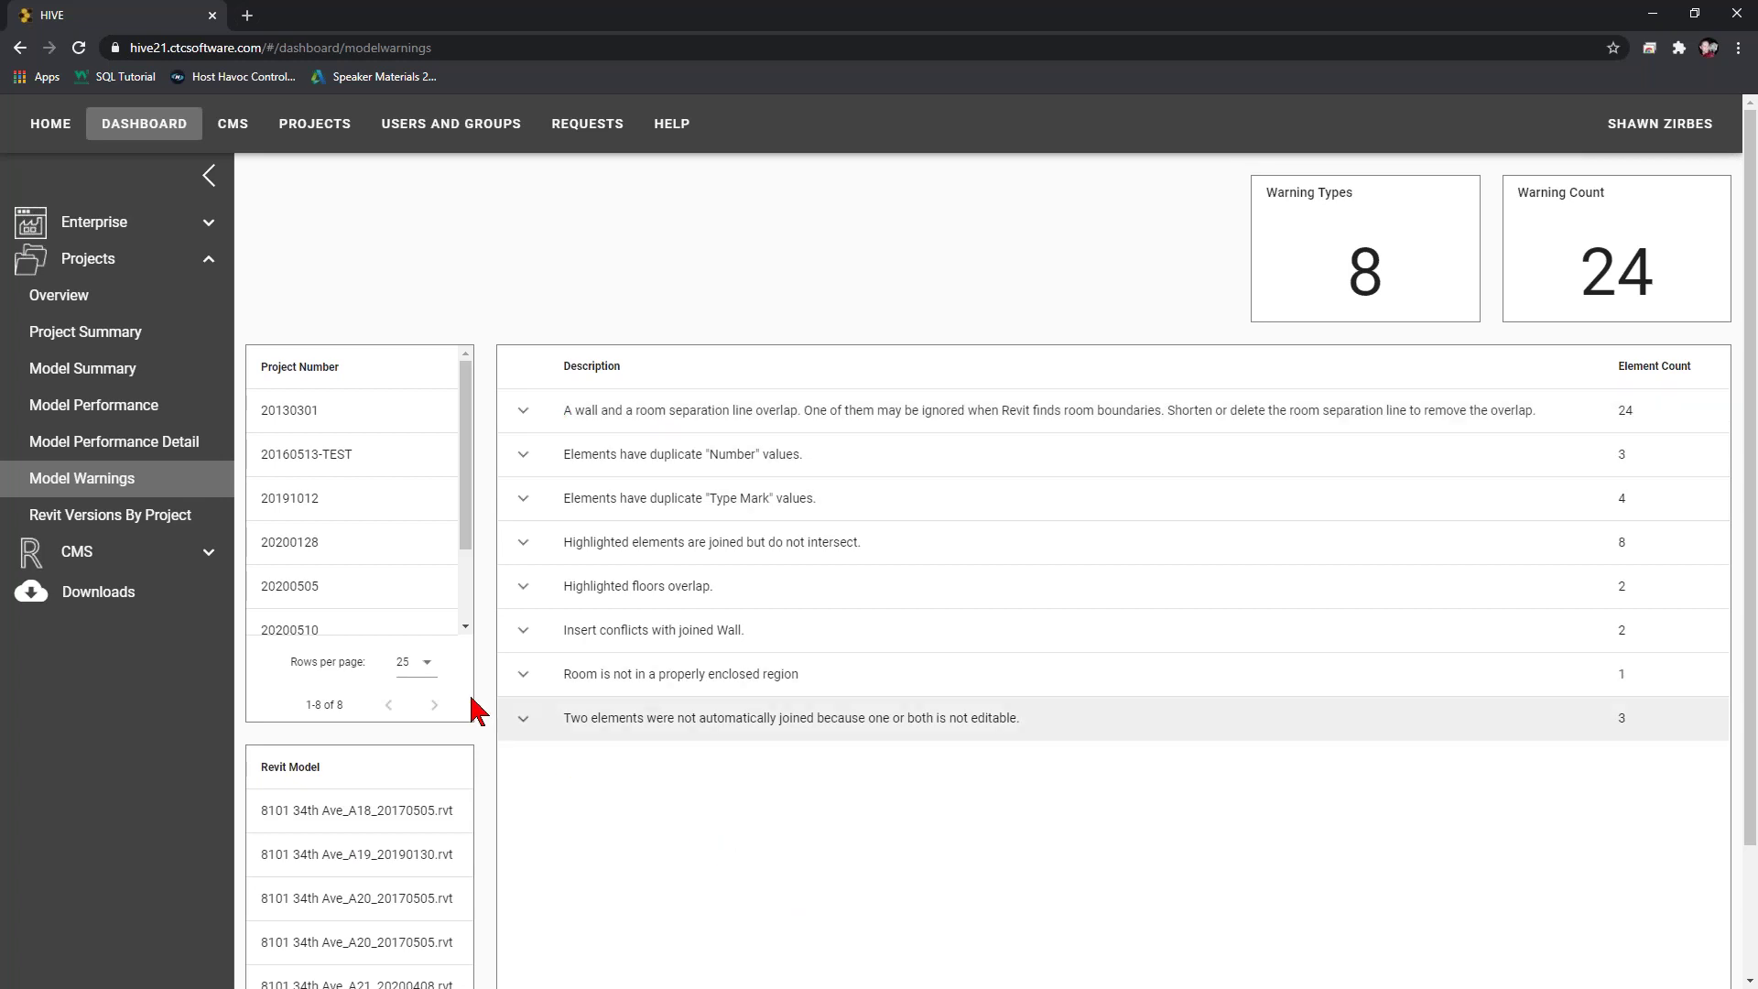
- Show CMS Search Statistics: 999 total searches, 79 with no results
click(87, 551)
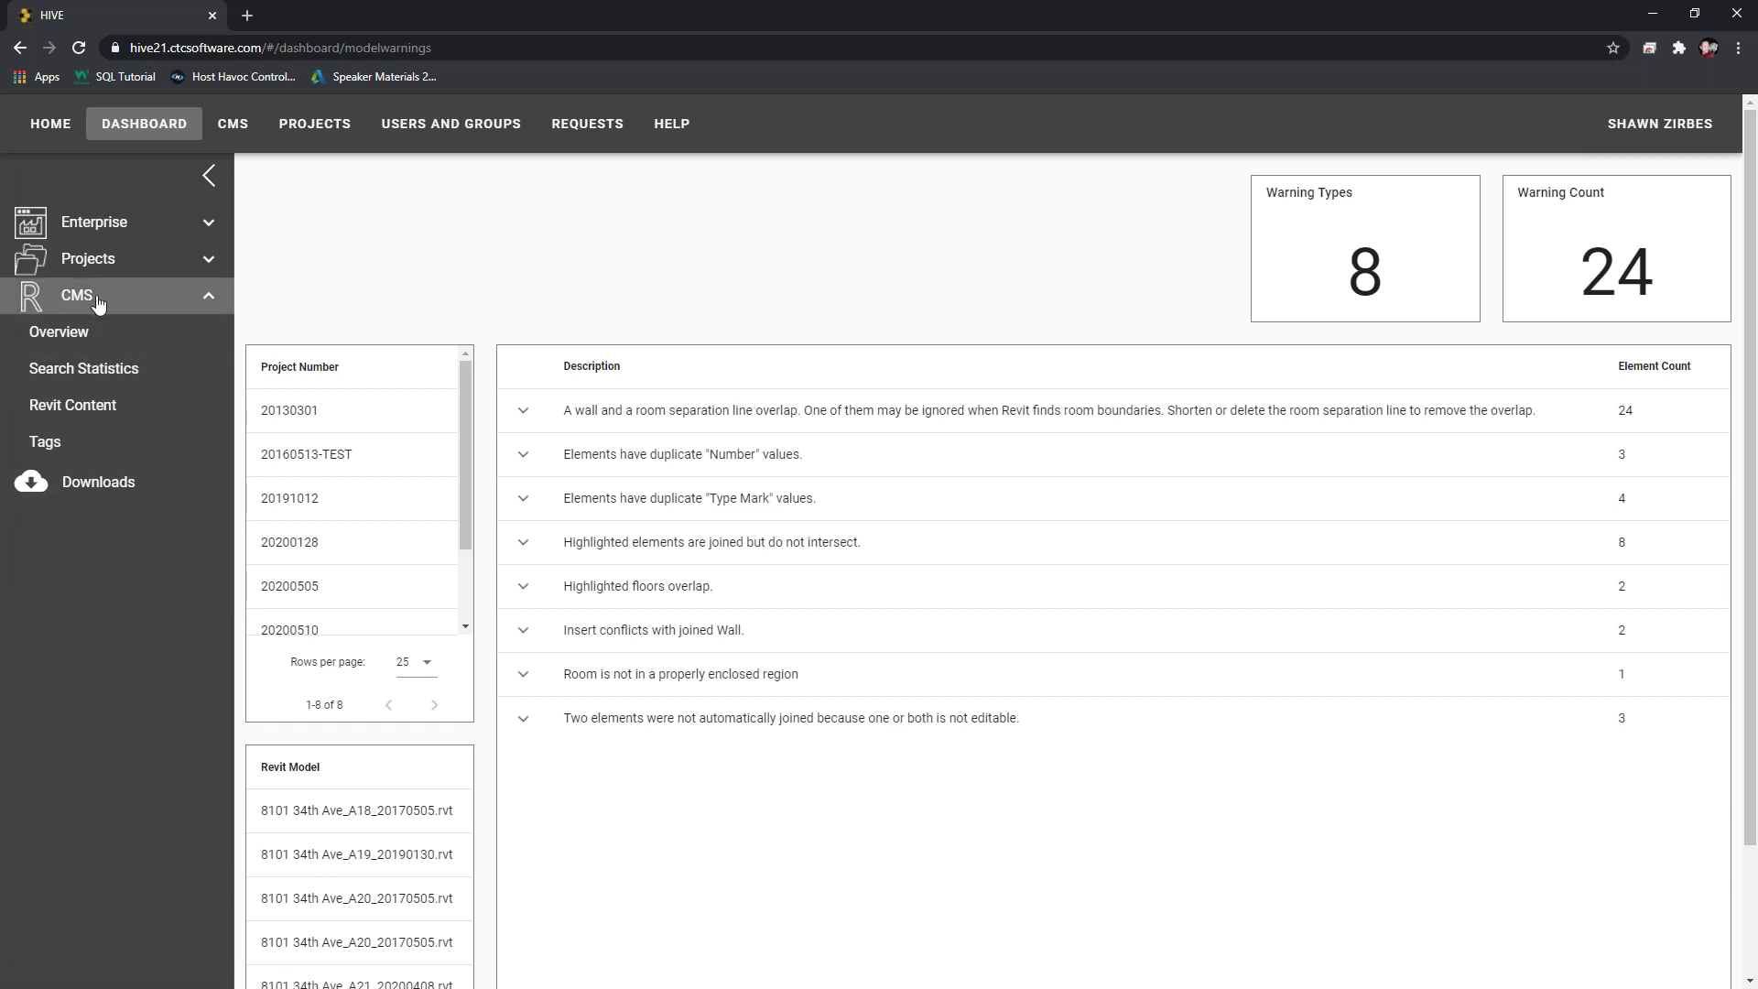
click(106, 377)
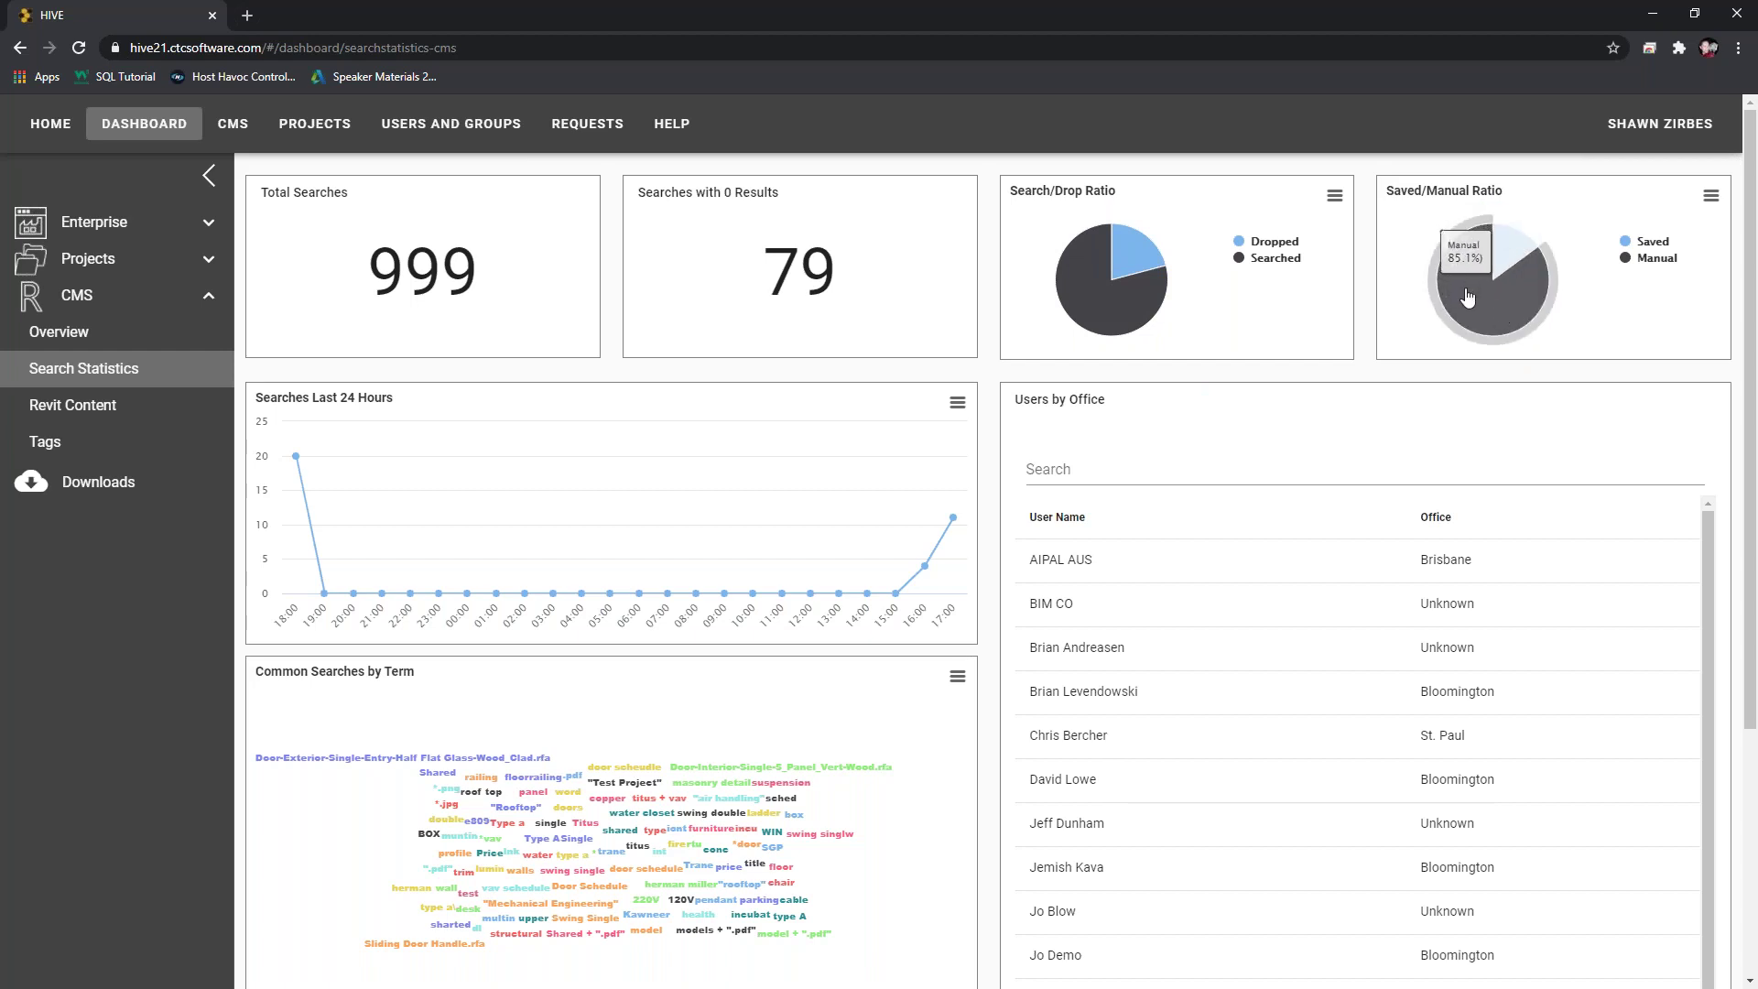
- Go from the Revit content dashboard to the CMS Tags dashboard showing 56 tags, 35 in use
click(116, 415)
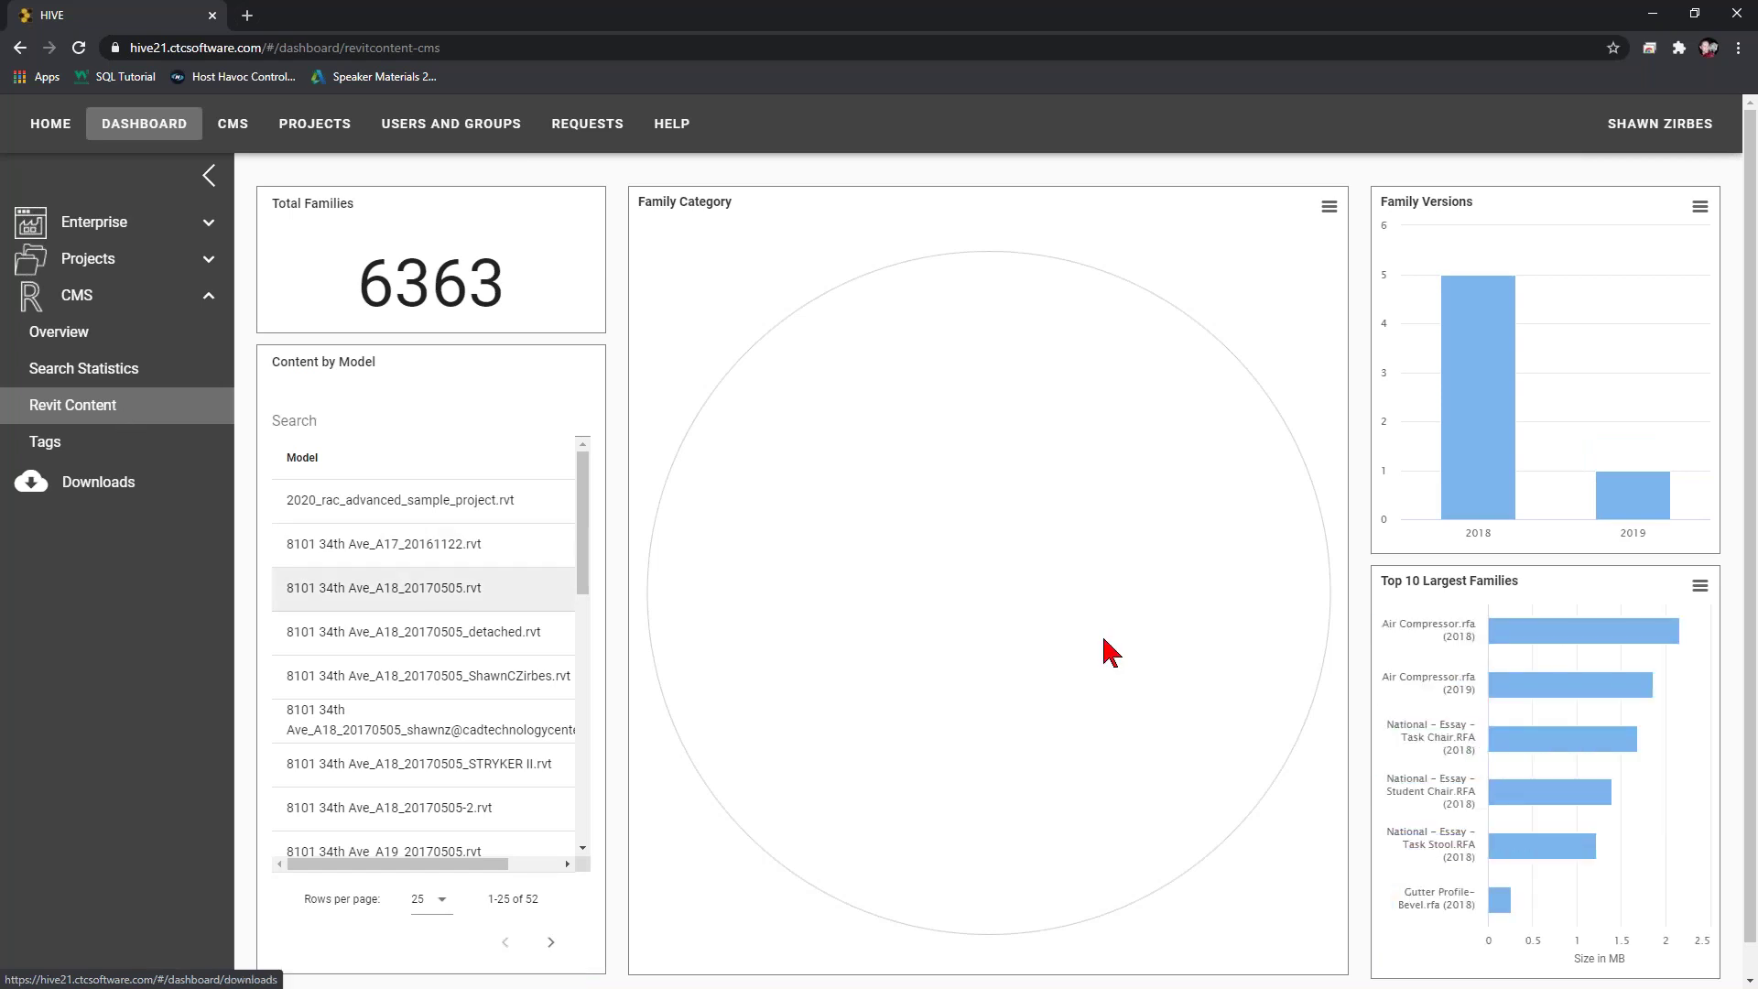
mouse_move(1543, 641)
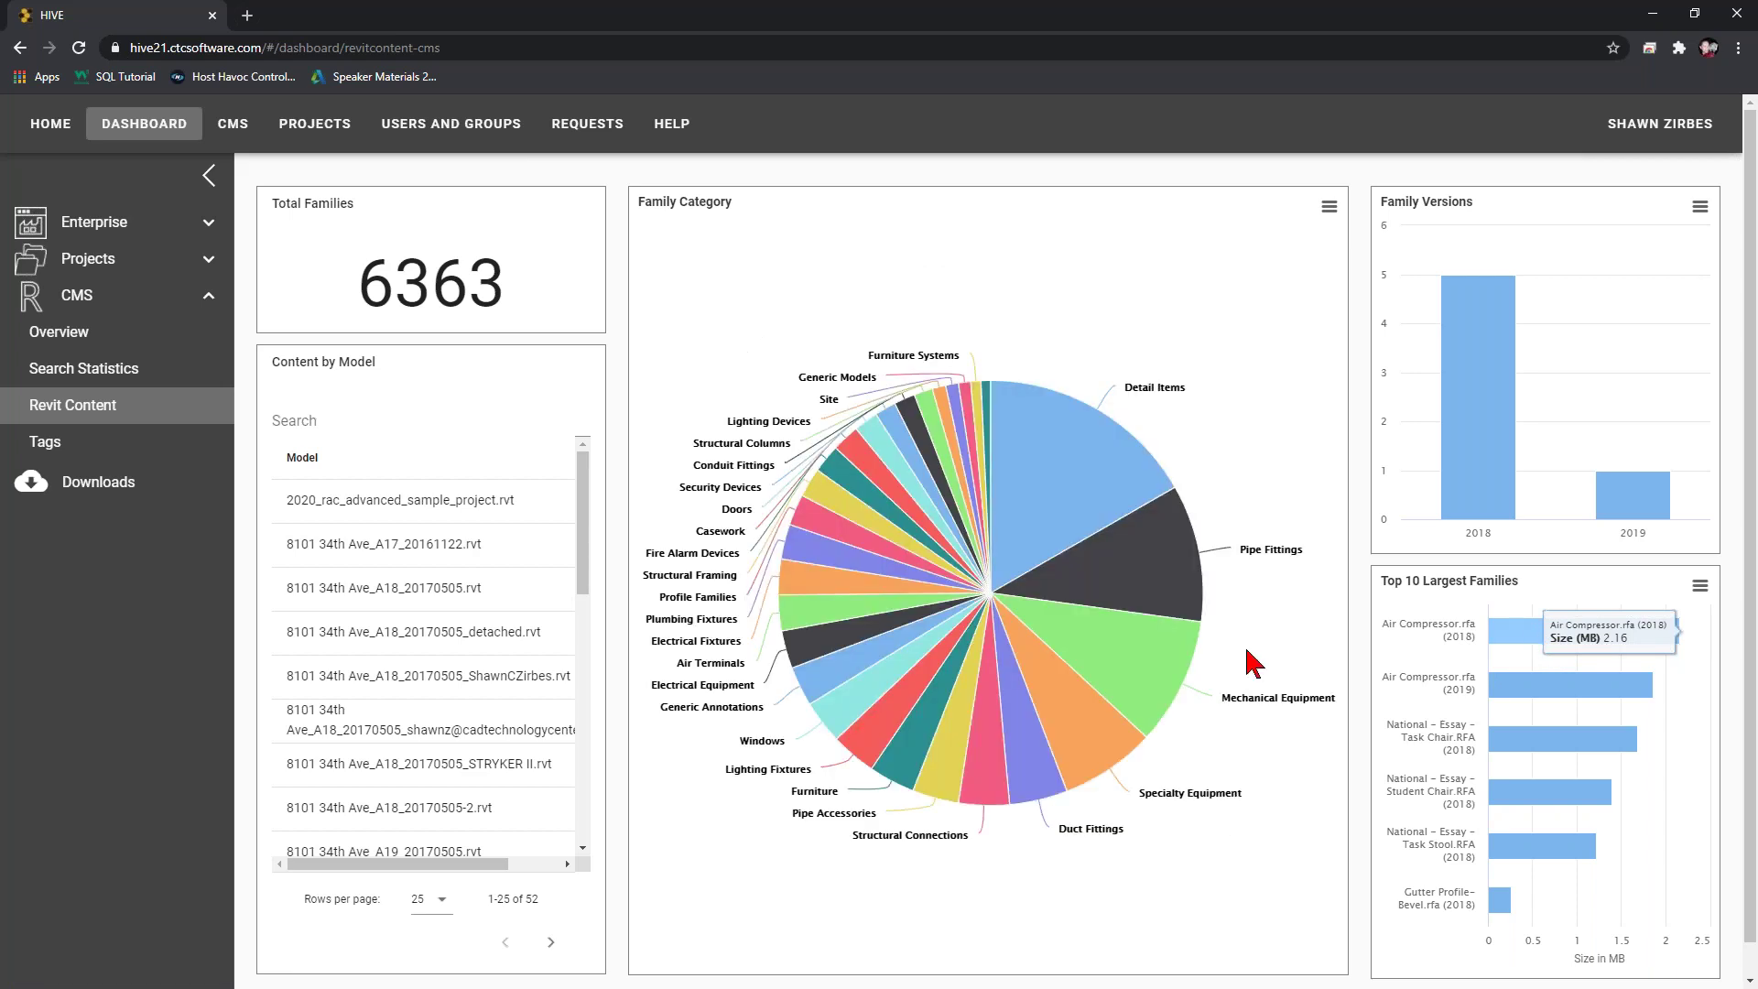
click(75, 448)
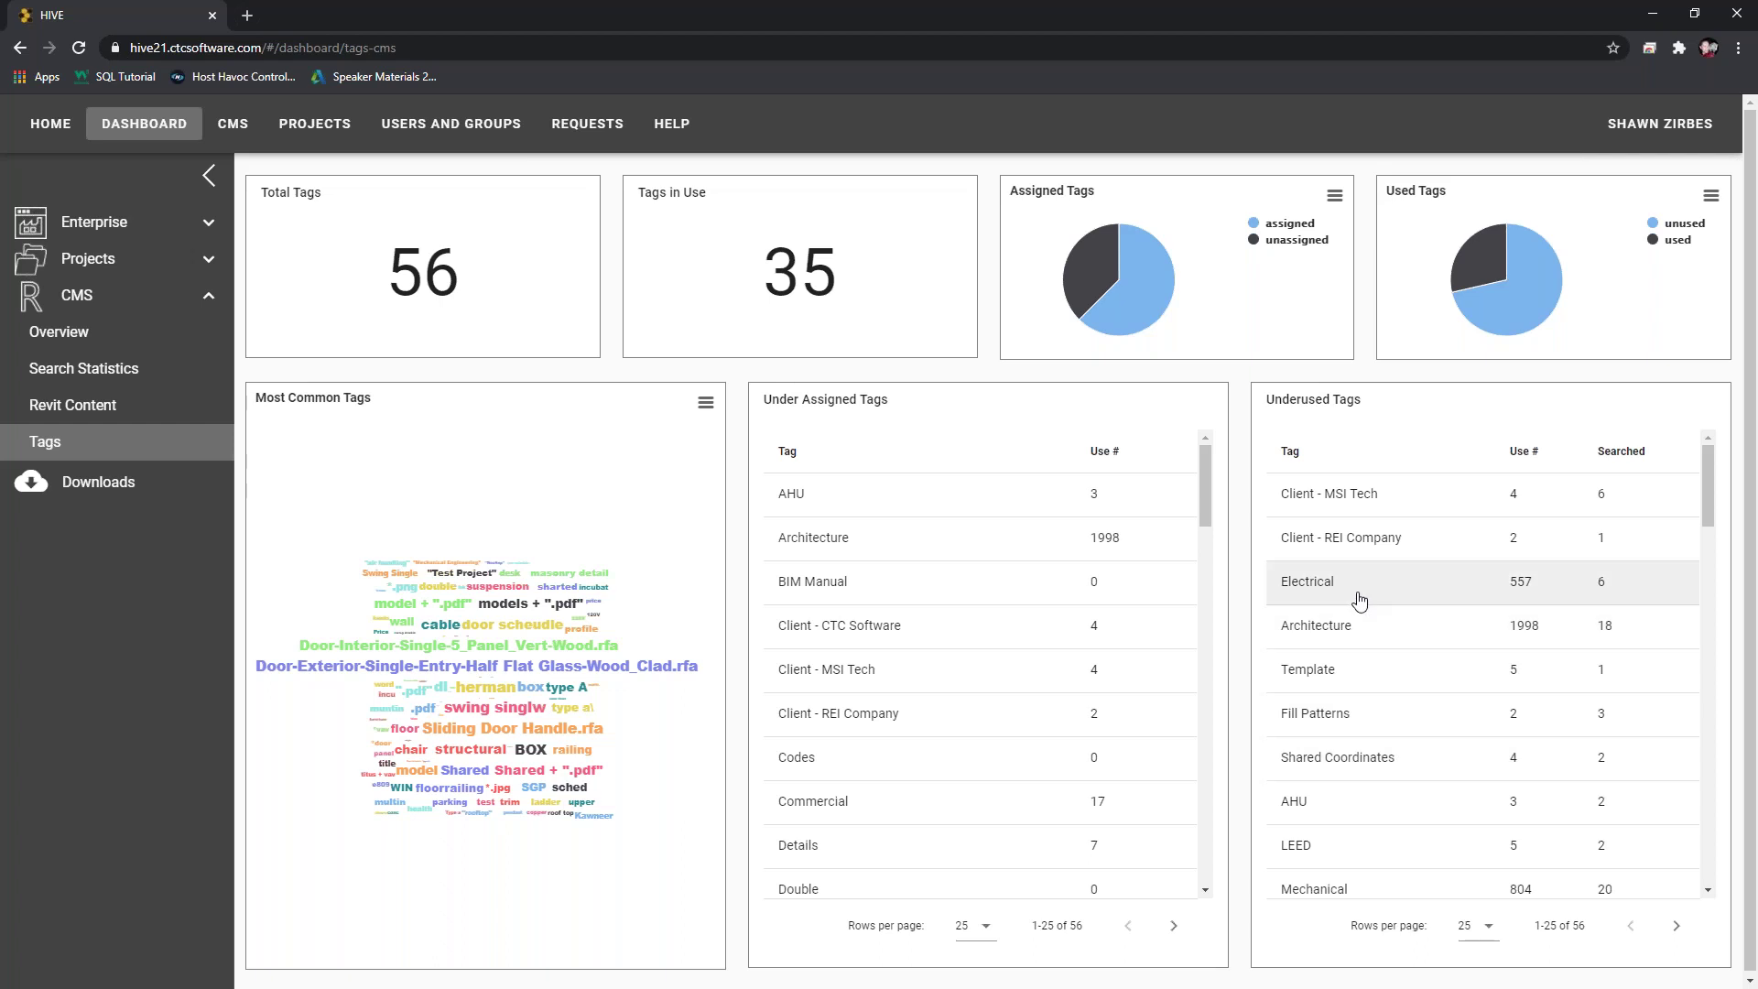
- Review underused tags like SXL, Piping and User Guide, then minimize the browser to reveal Revit
scroll(1560, 611, down, 5)
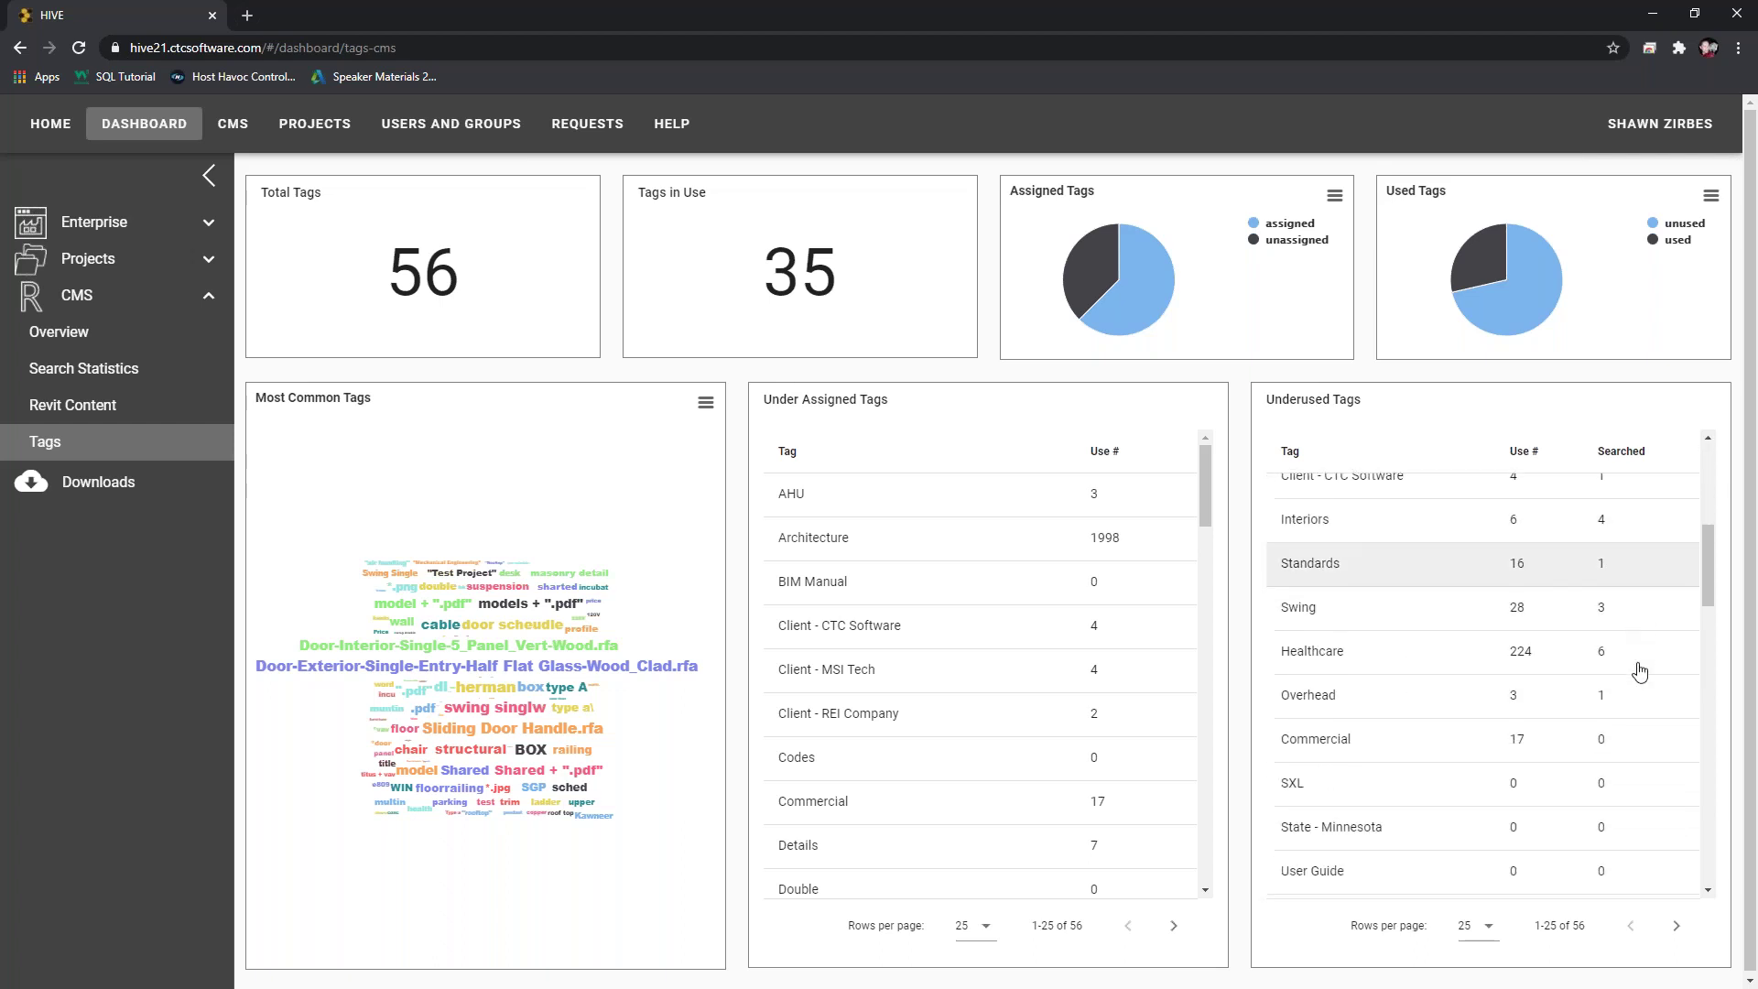
scroll(1629, 639, down, 3)
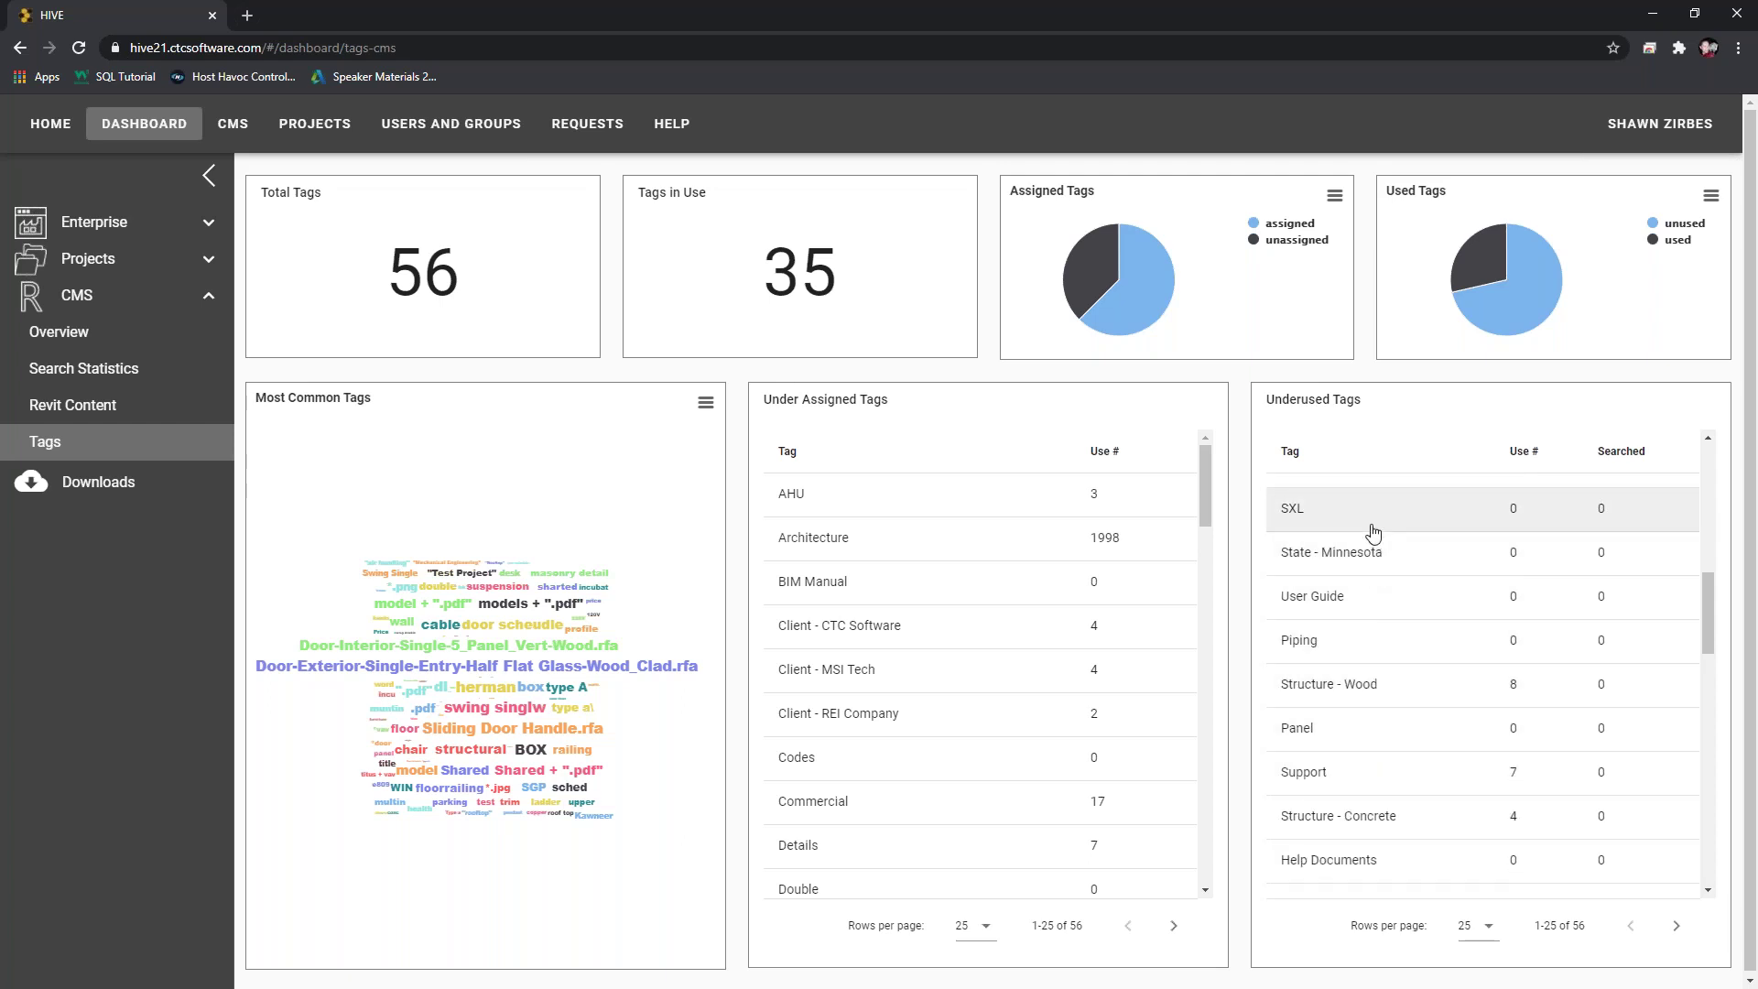
scroll(1357, 586, up, 1)
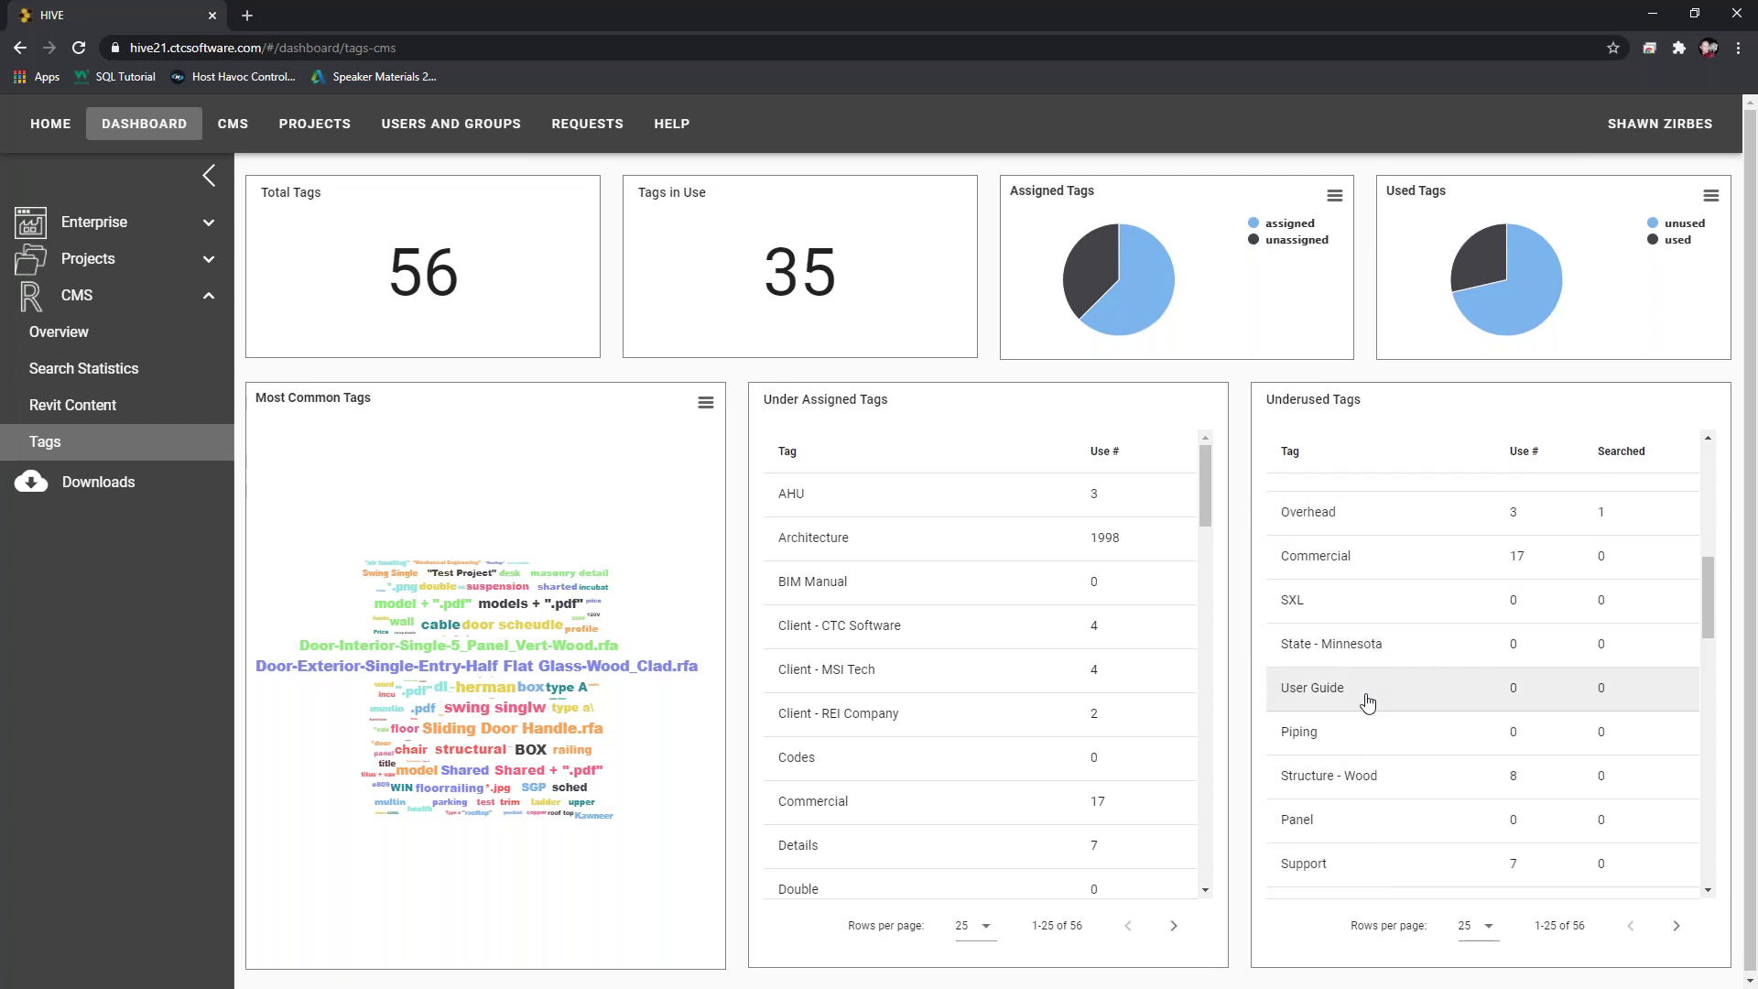
click(1652, 15)
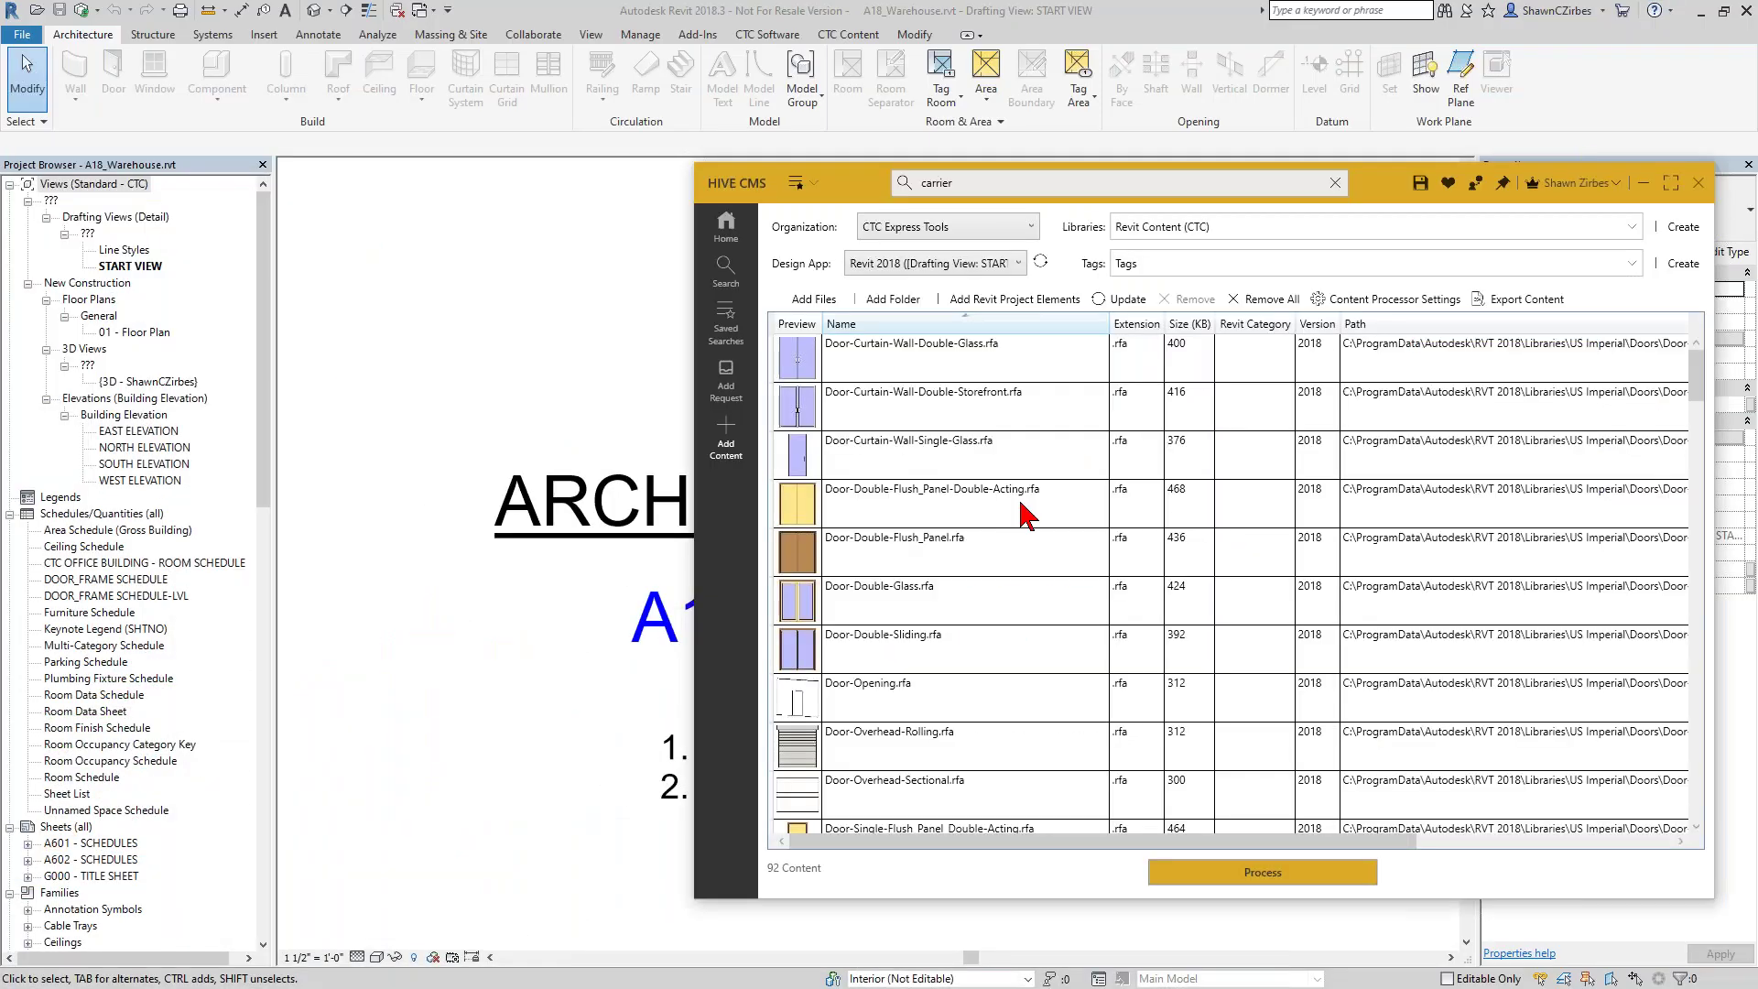
- Show the carrier search results and browse the Filters tag list, closing it without choosing a tag
click(725, 267)
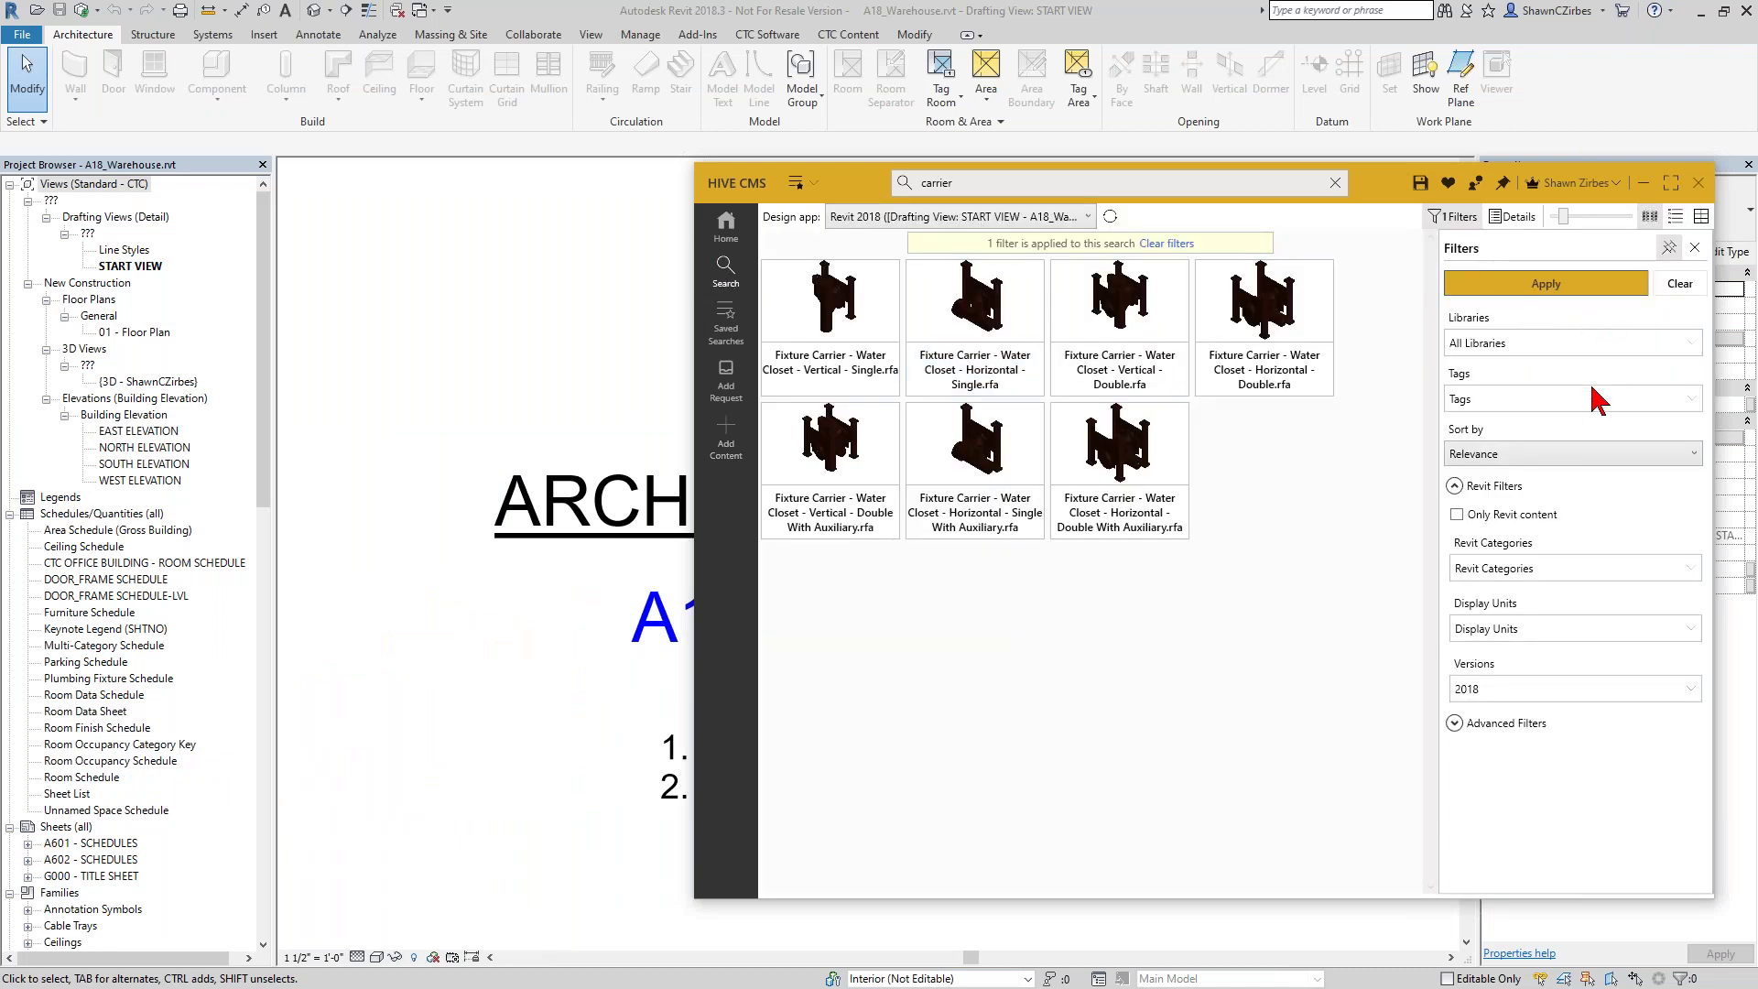
click(1565, 401)
scroll(1519, 586, down, 8)
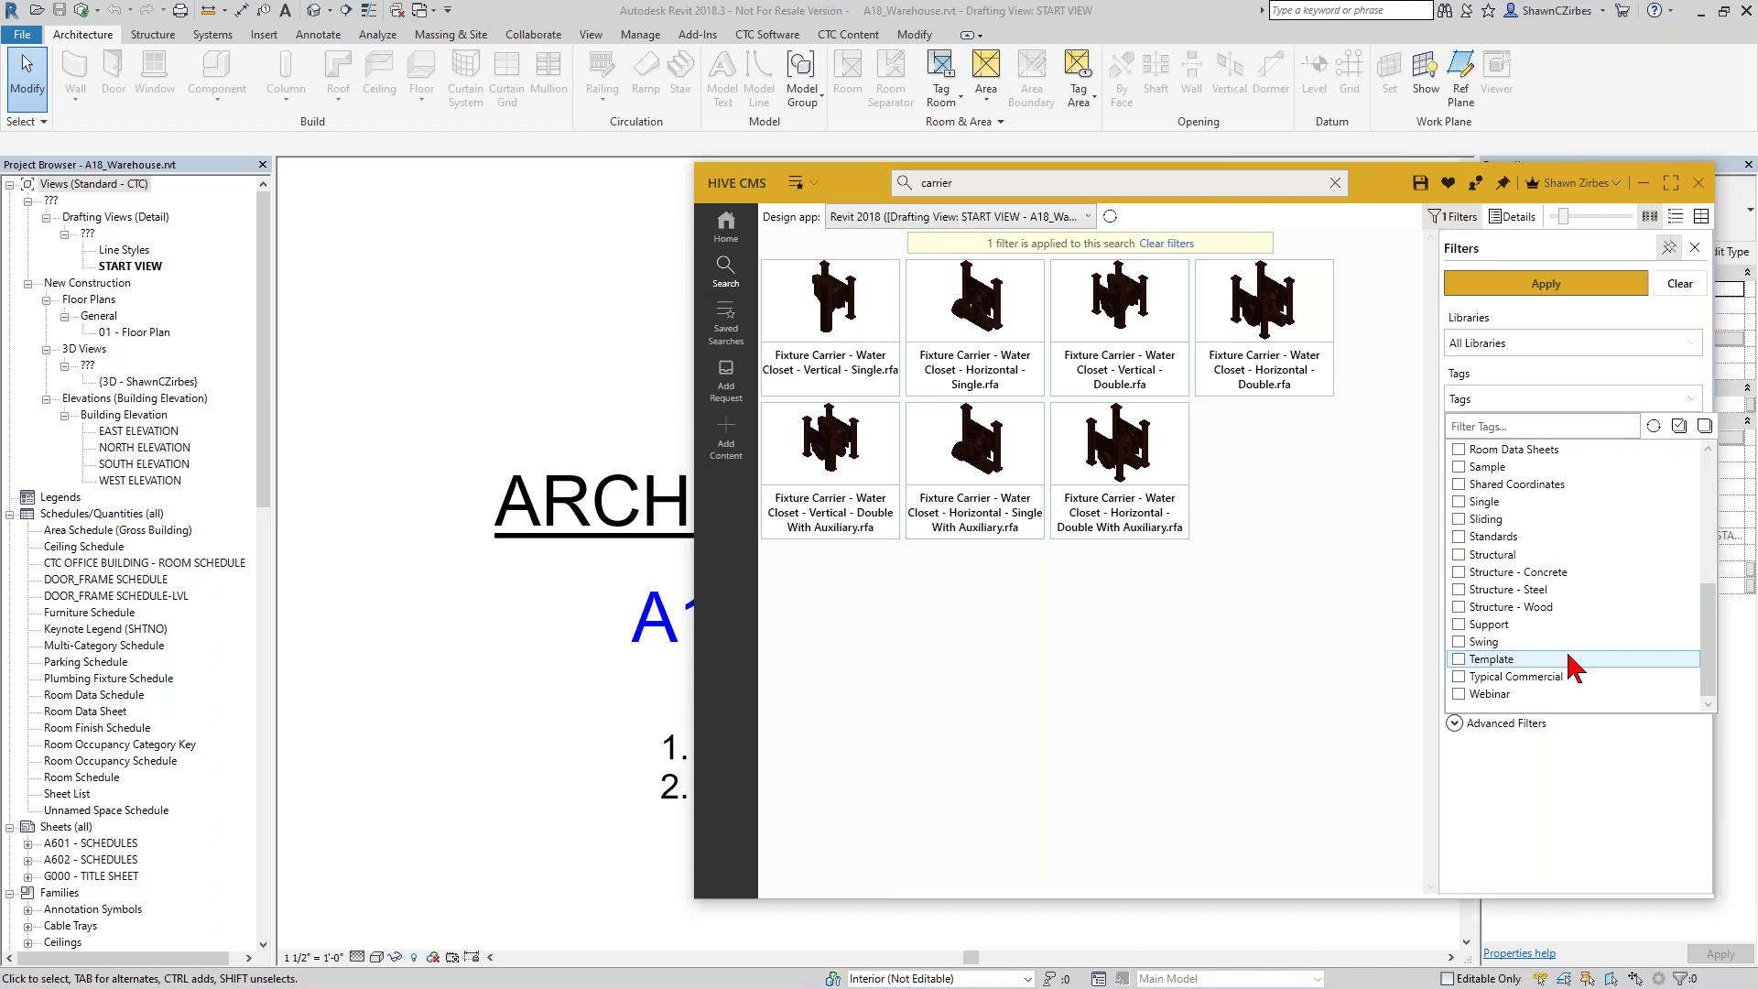
scroll(1573, 666, up, 2)
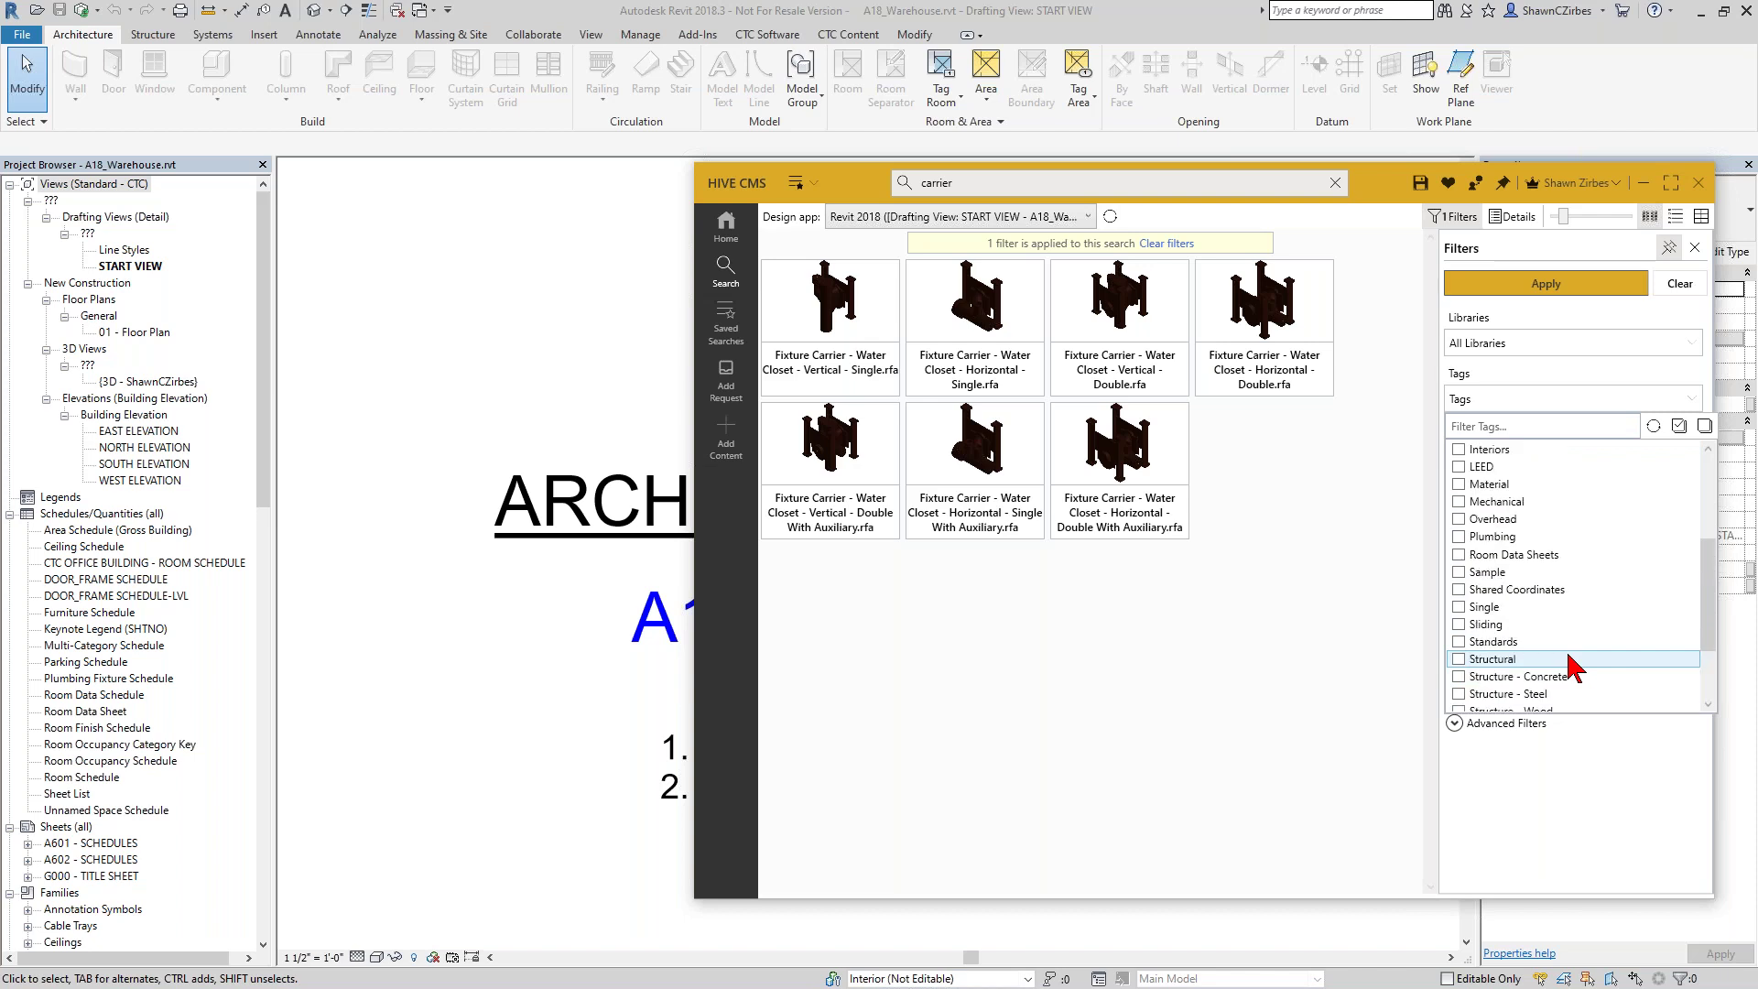
click(1538, 733)
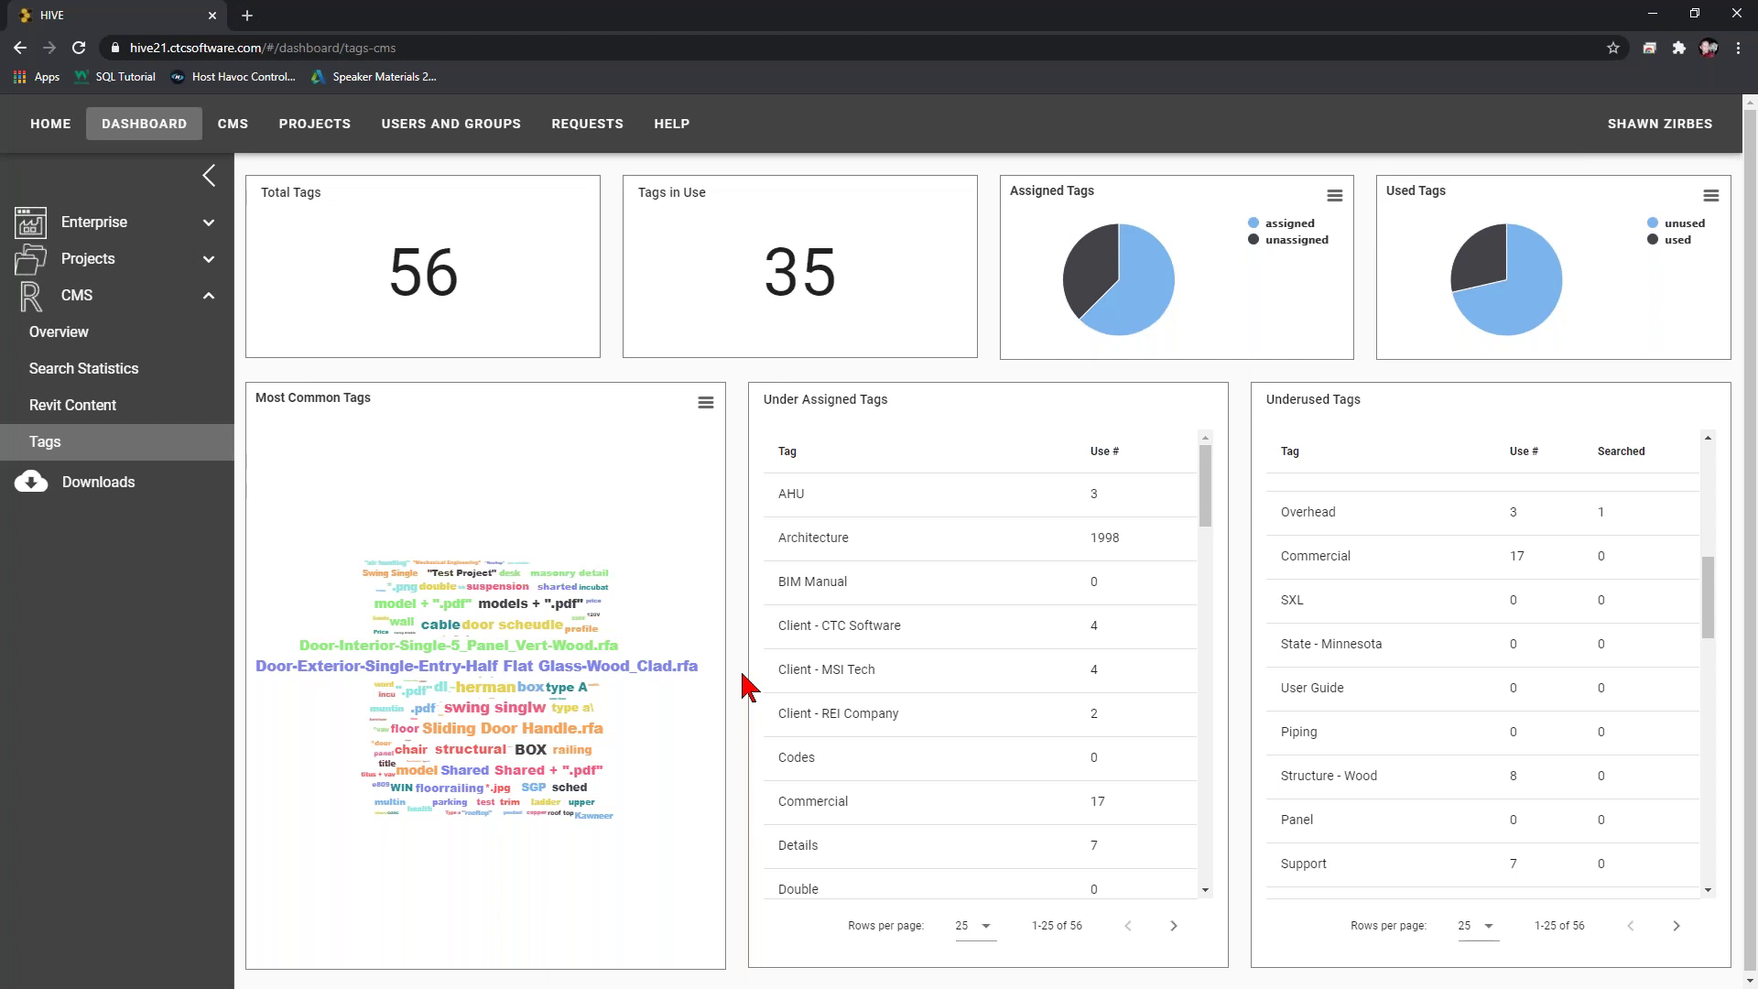
click(99, 492)
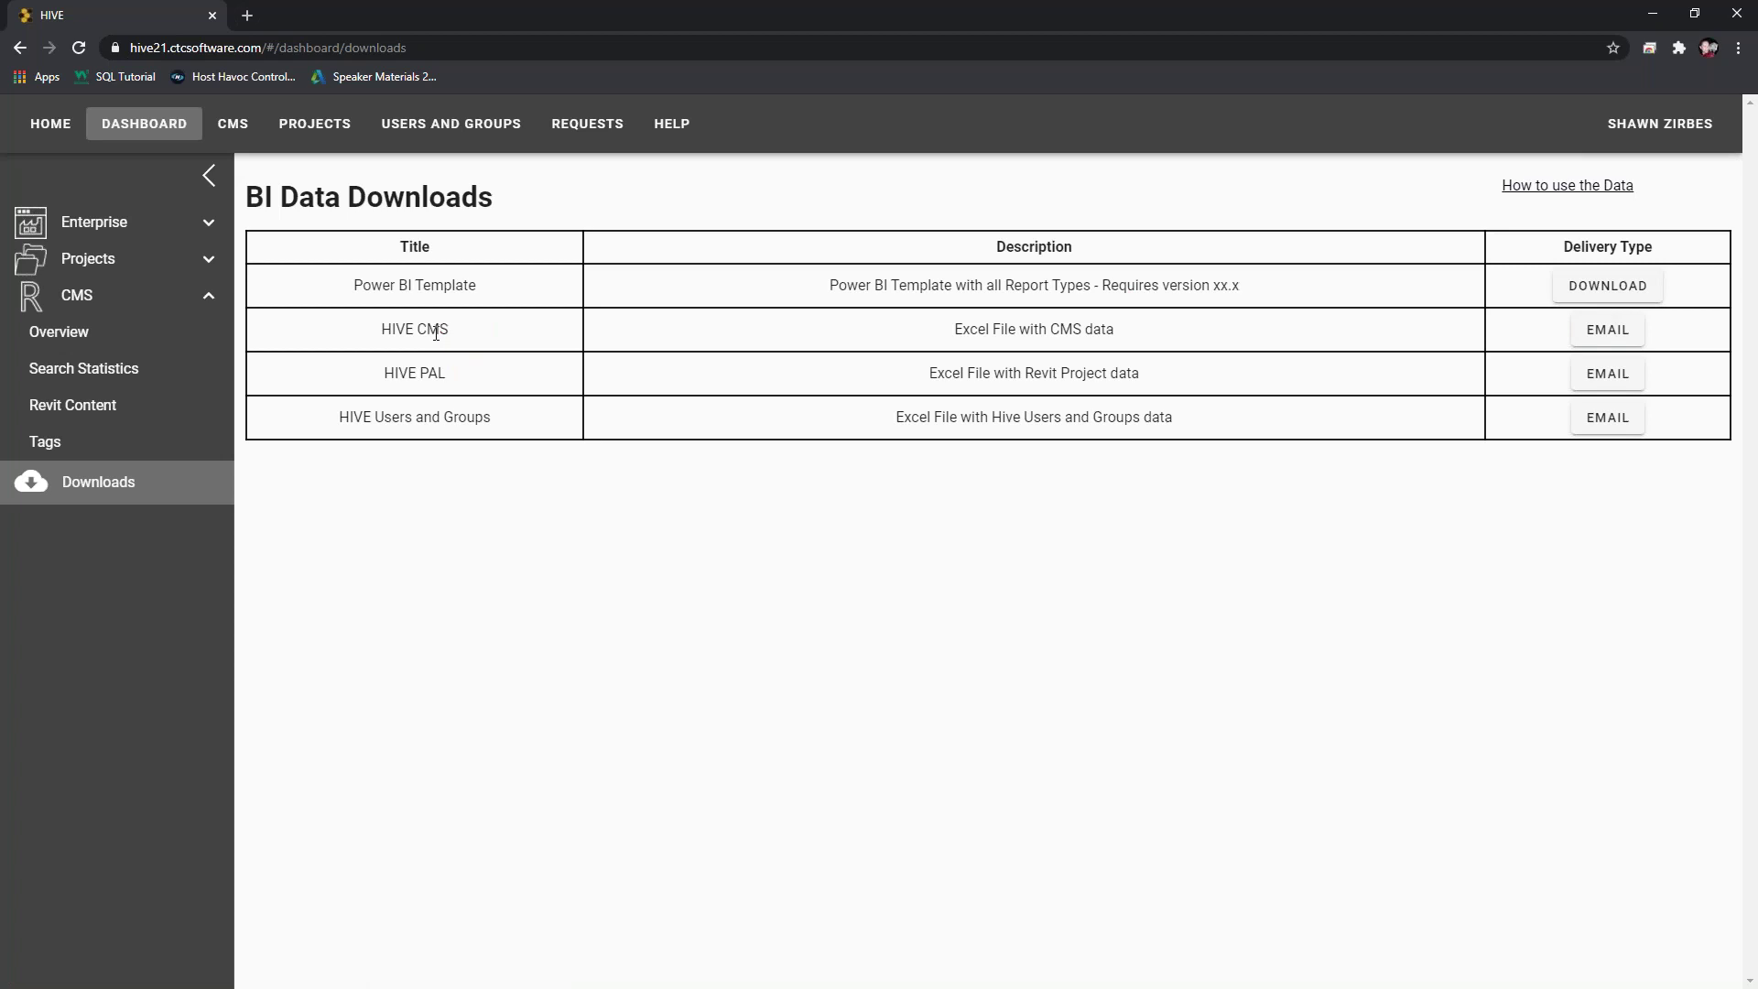
drag(386, 330, 467, 381)
drag(337, 419, 494, 432)
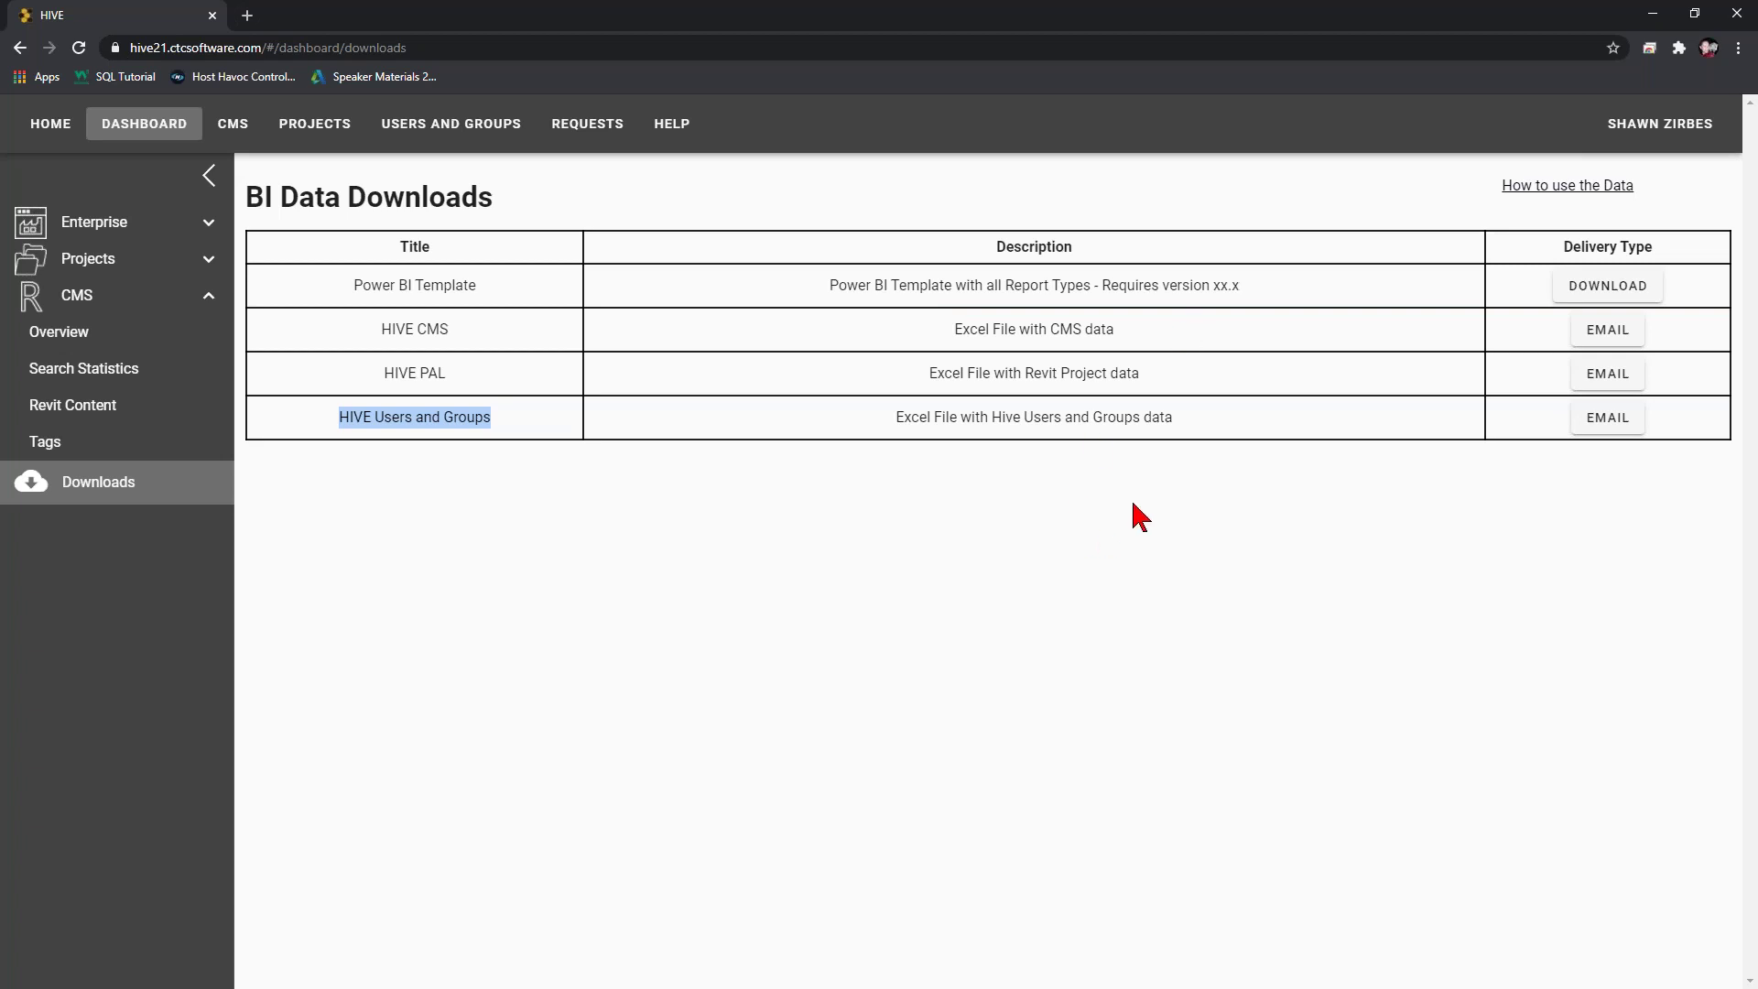
click(48, 441)
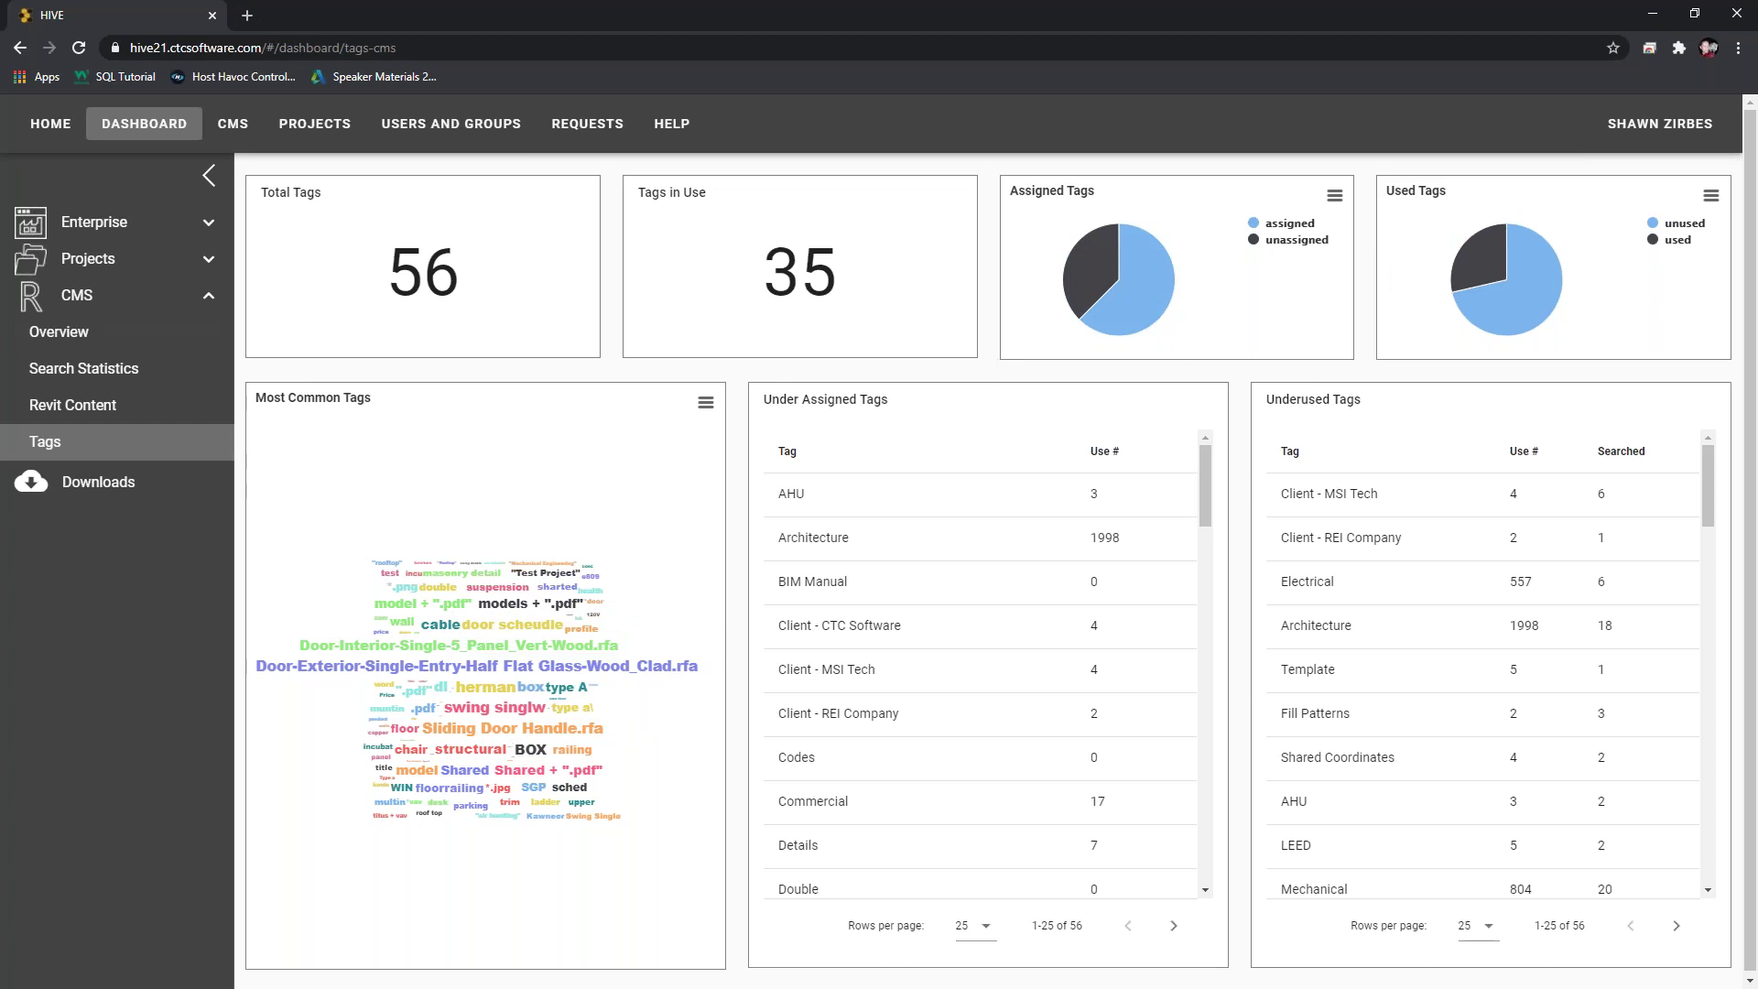
- Bring HIVE CMS back in front and select the search word 'carrier'
key(alt+Tab)
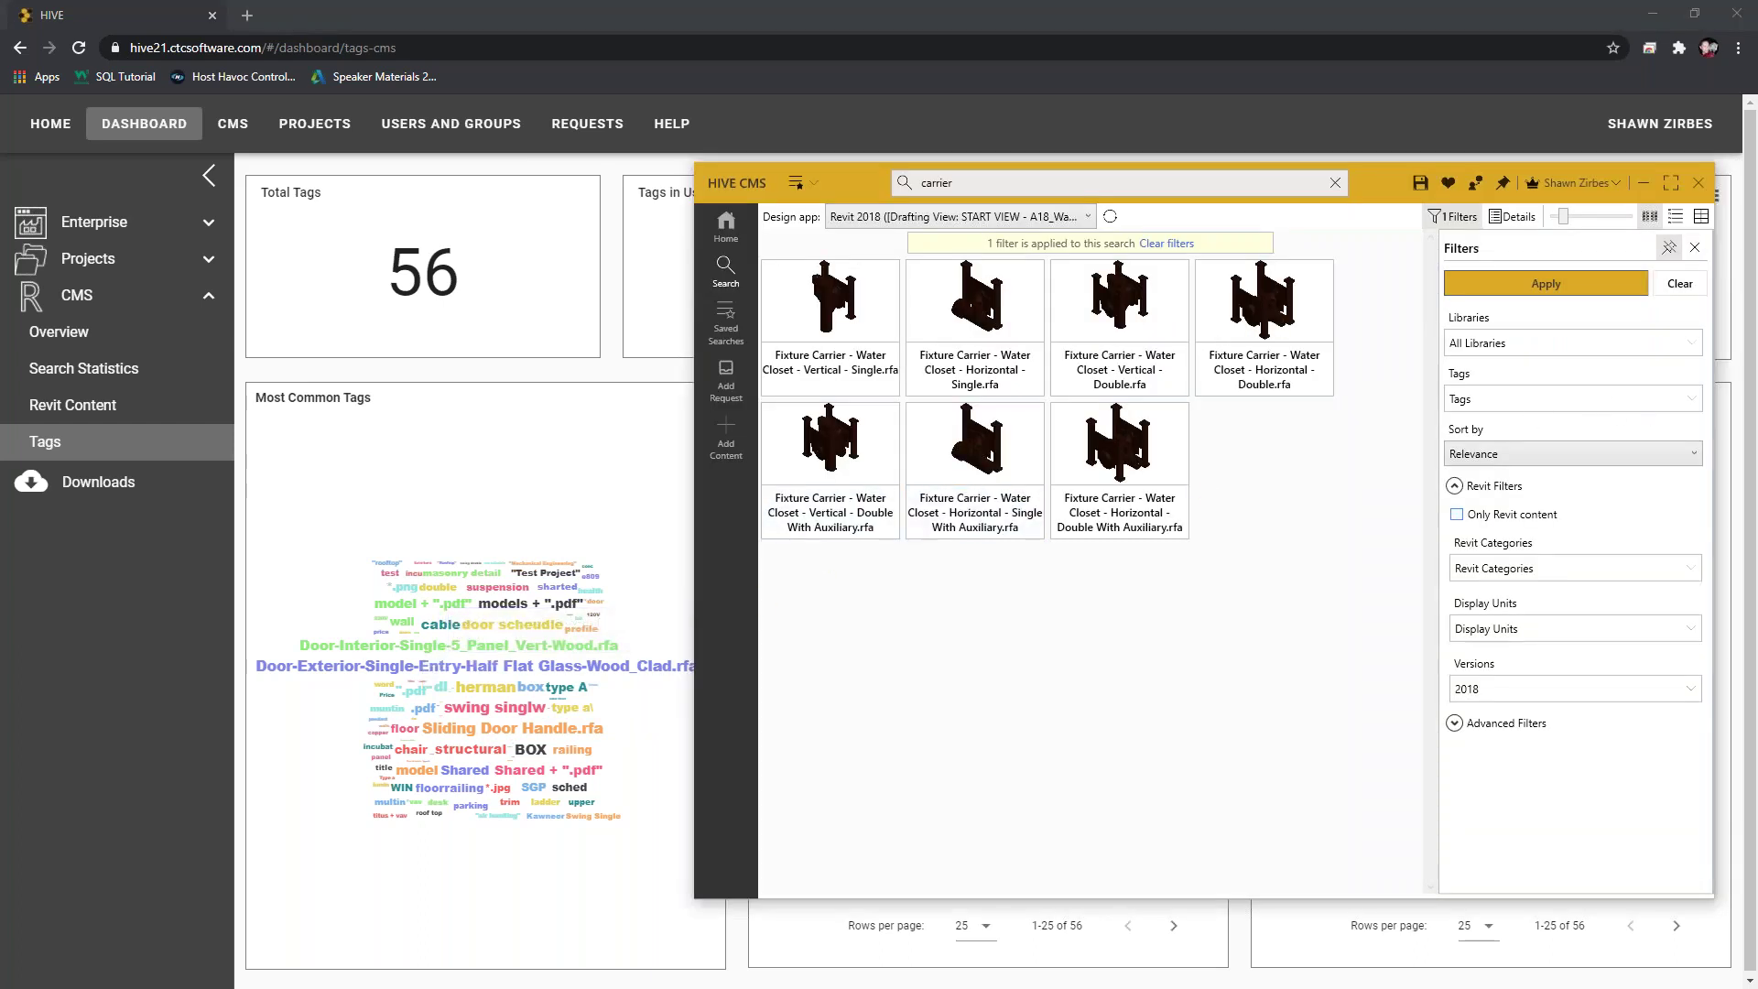
click(911, 183)
click(977, 184)
double_click(936, 183)
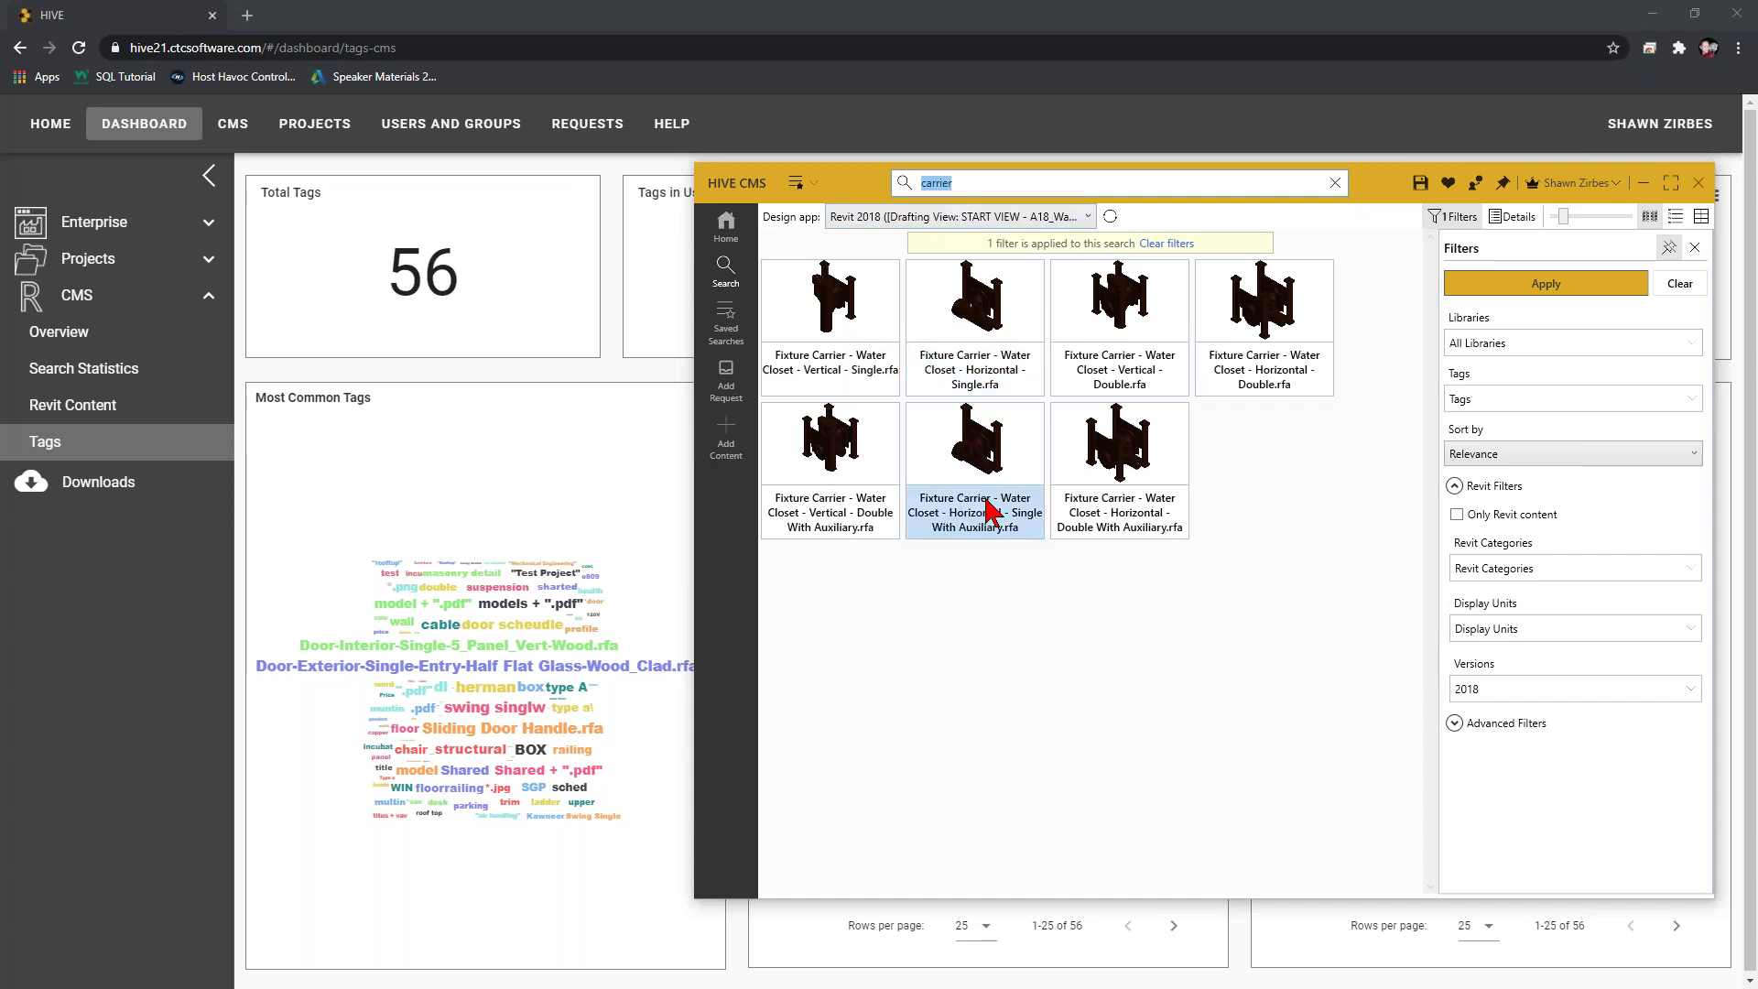
- Tick then untick the Mechanical tag filter, and select the horizontal double with auxiliary carrier family
click(1511, 400)
scroll(1501, 673, down, 2)
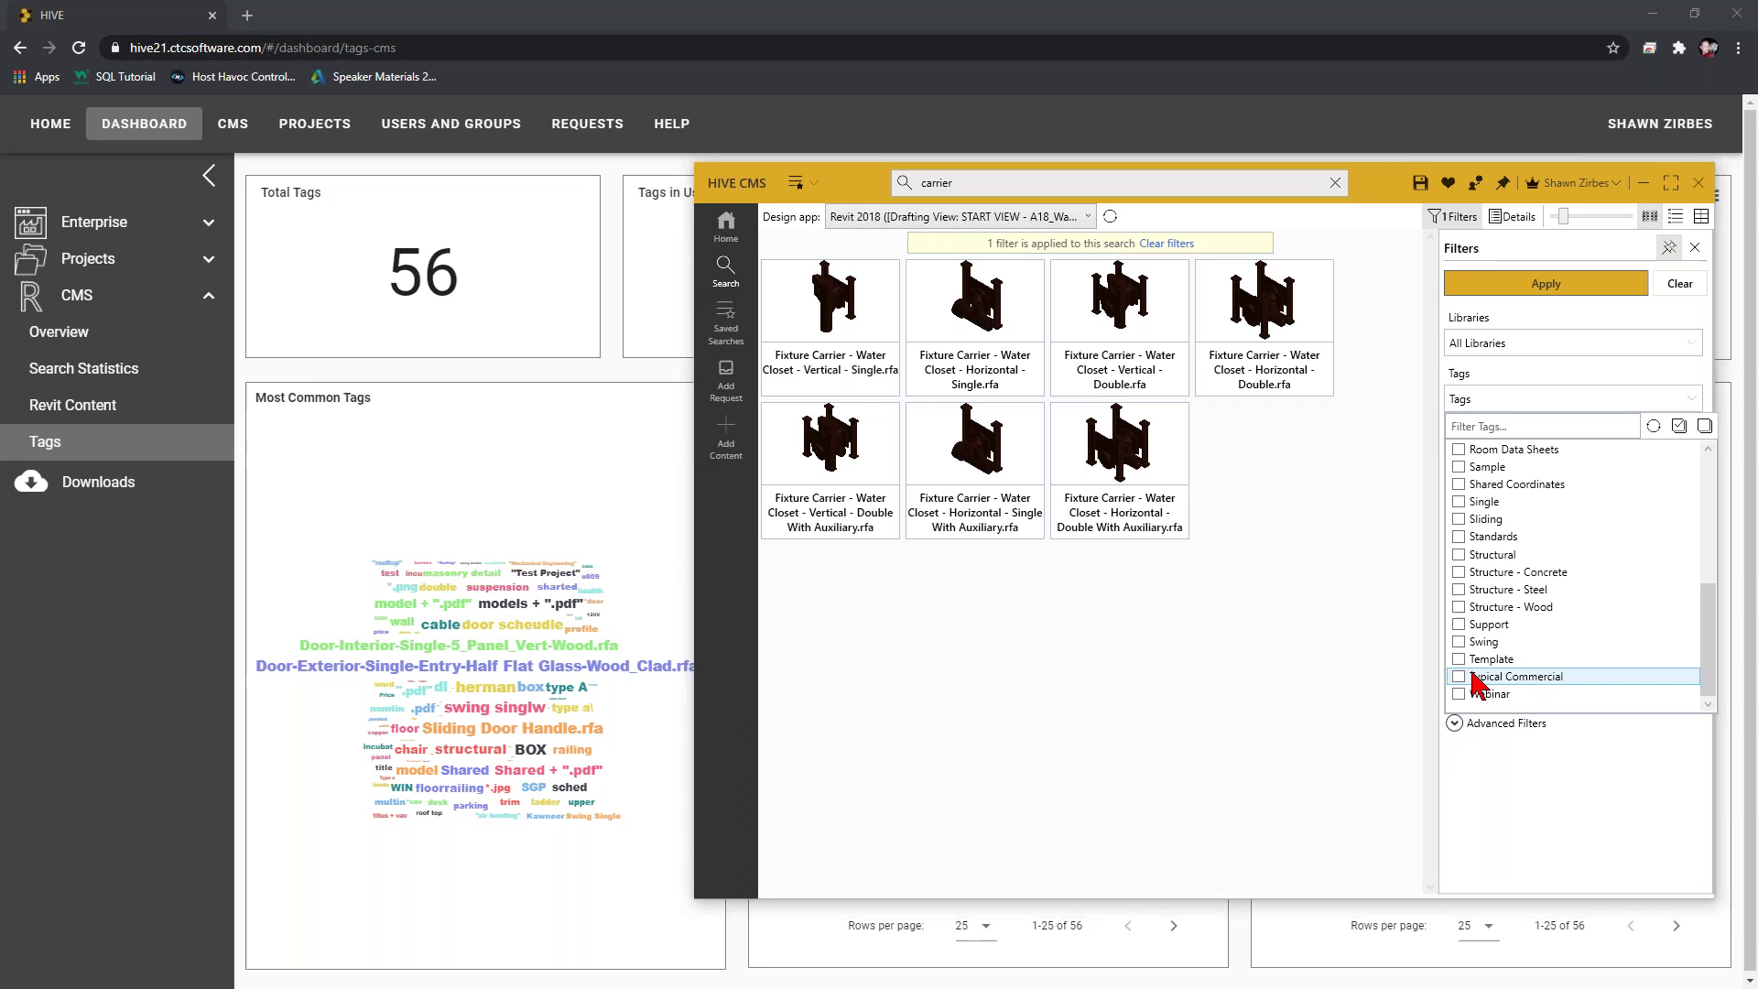
click(1472, 450)
scroll(1476, 512, up, 2)
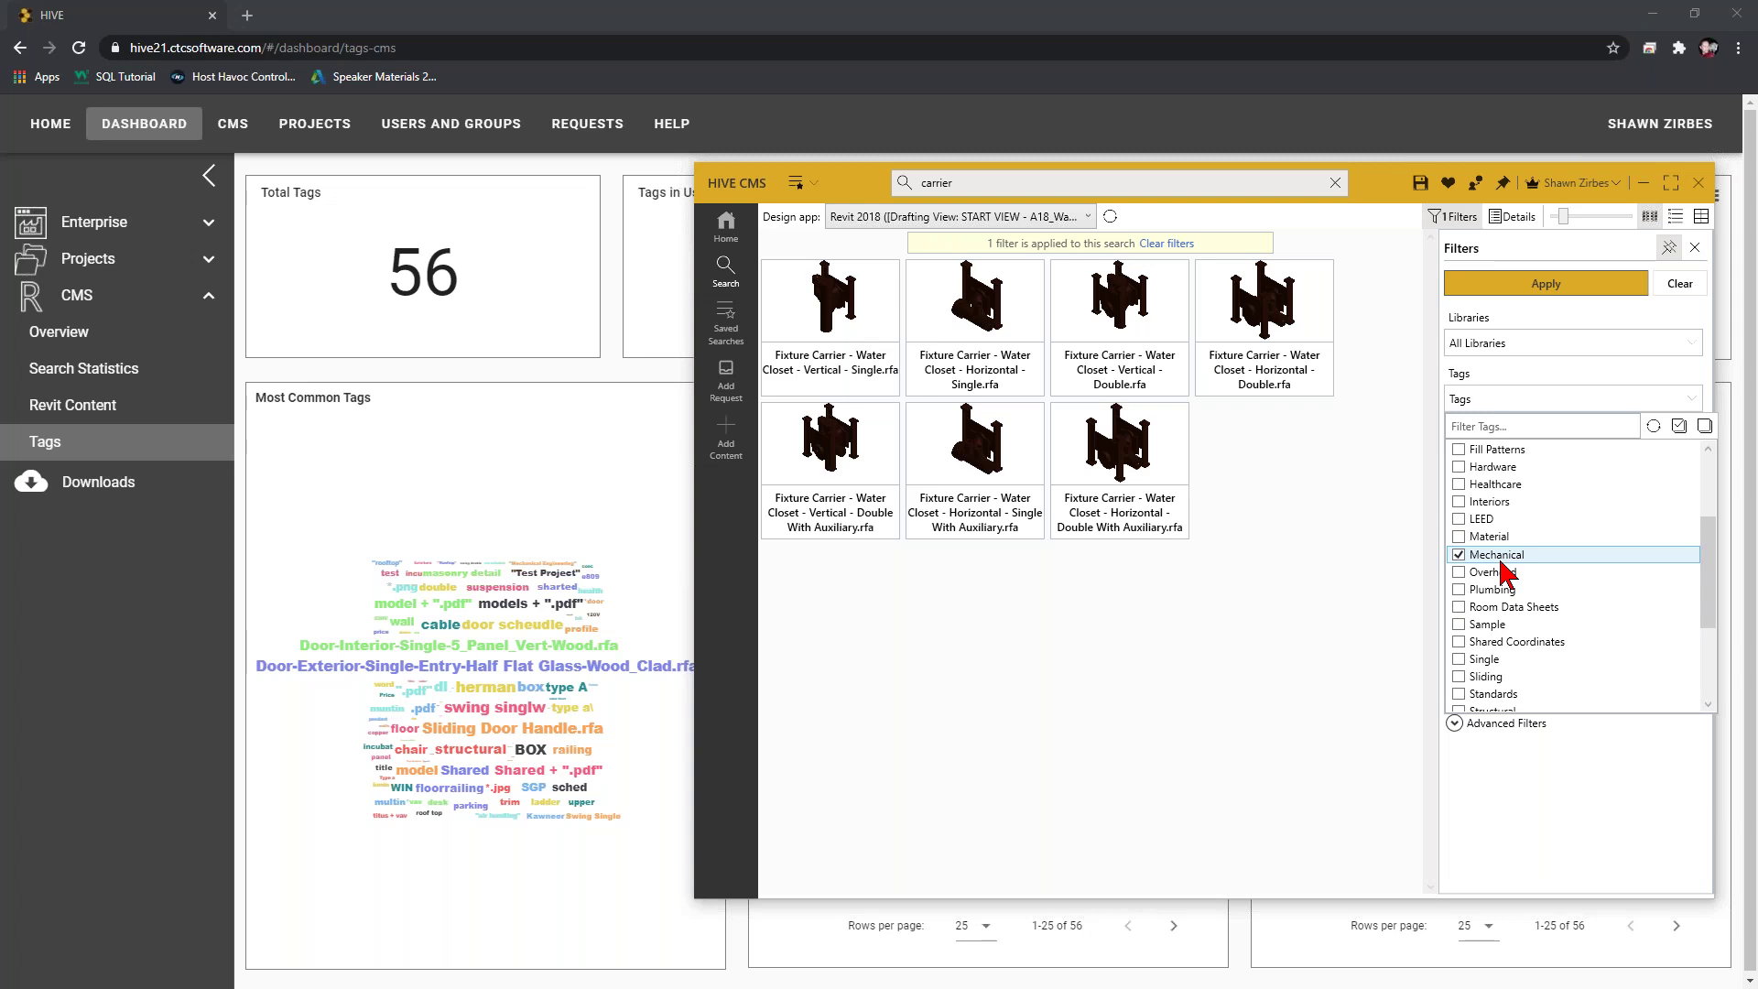
click(1500, 560)
scroll(1538, 622, up, 3)
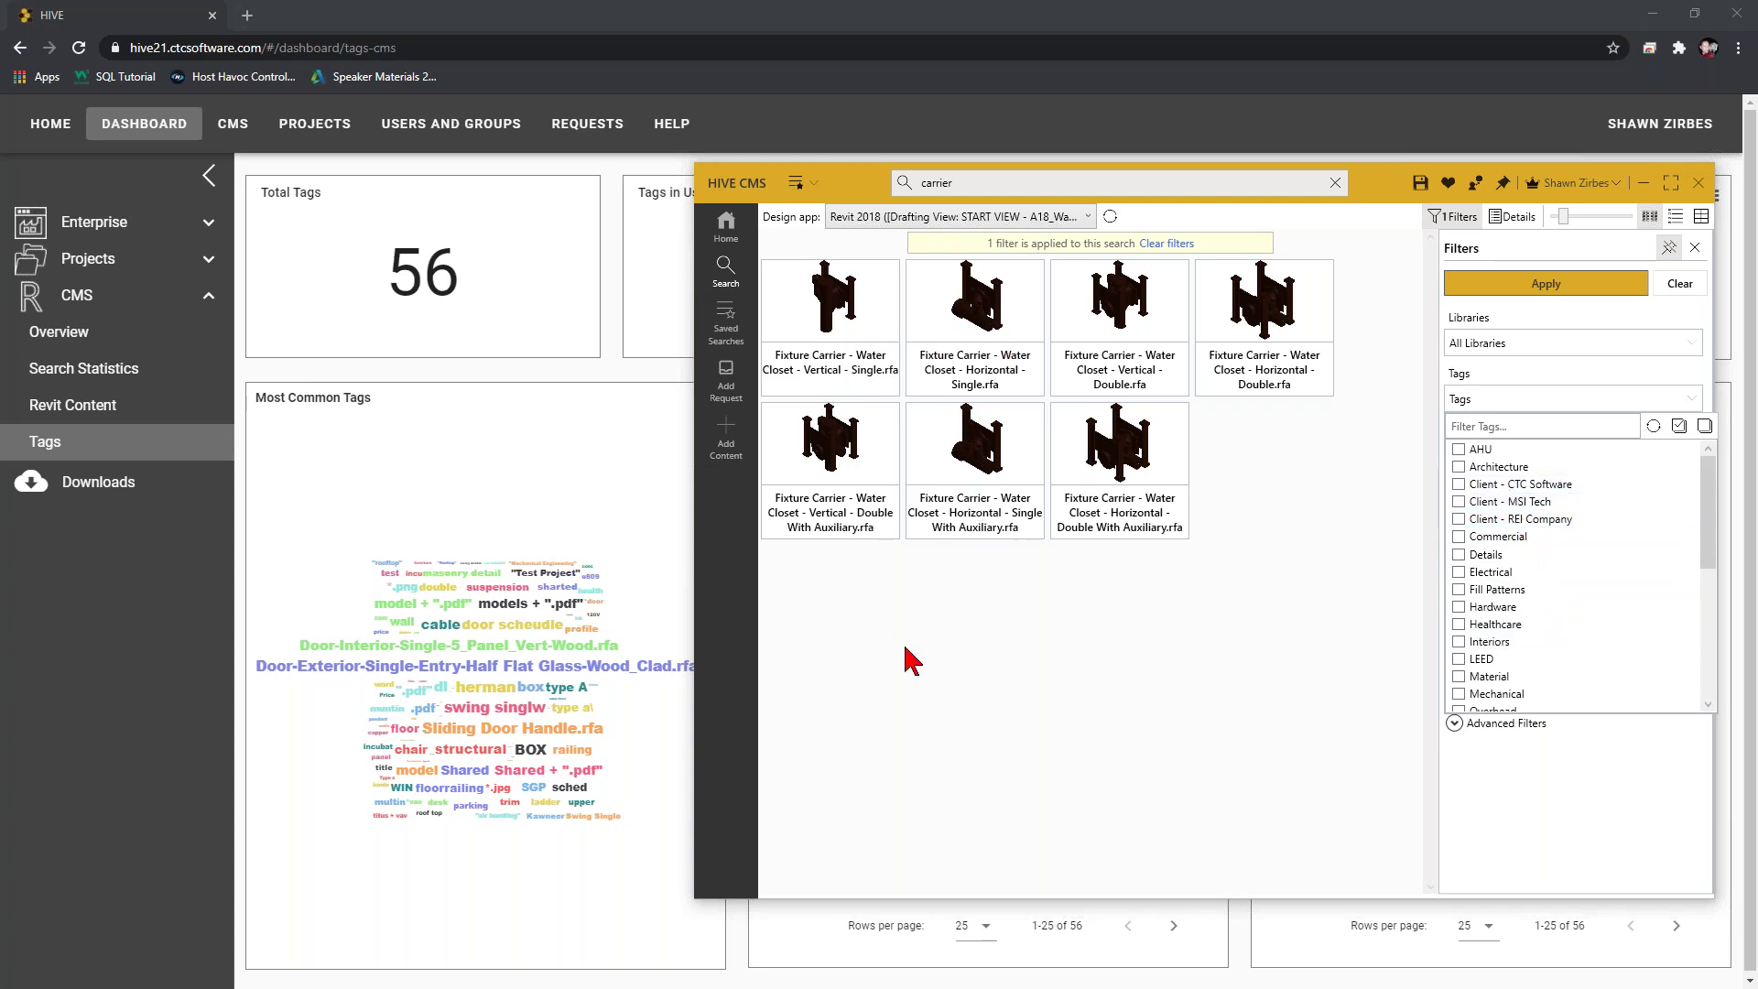
click(1124, 499)
- Assign the Client - MSI Tech tag to the horizontal double with auxiliary carrier family
right_click(1119, 499)
mouse_move(1236, 689)
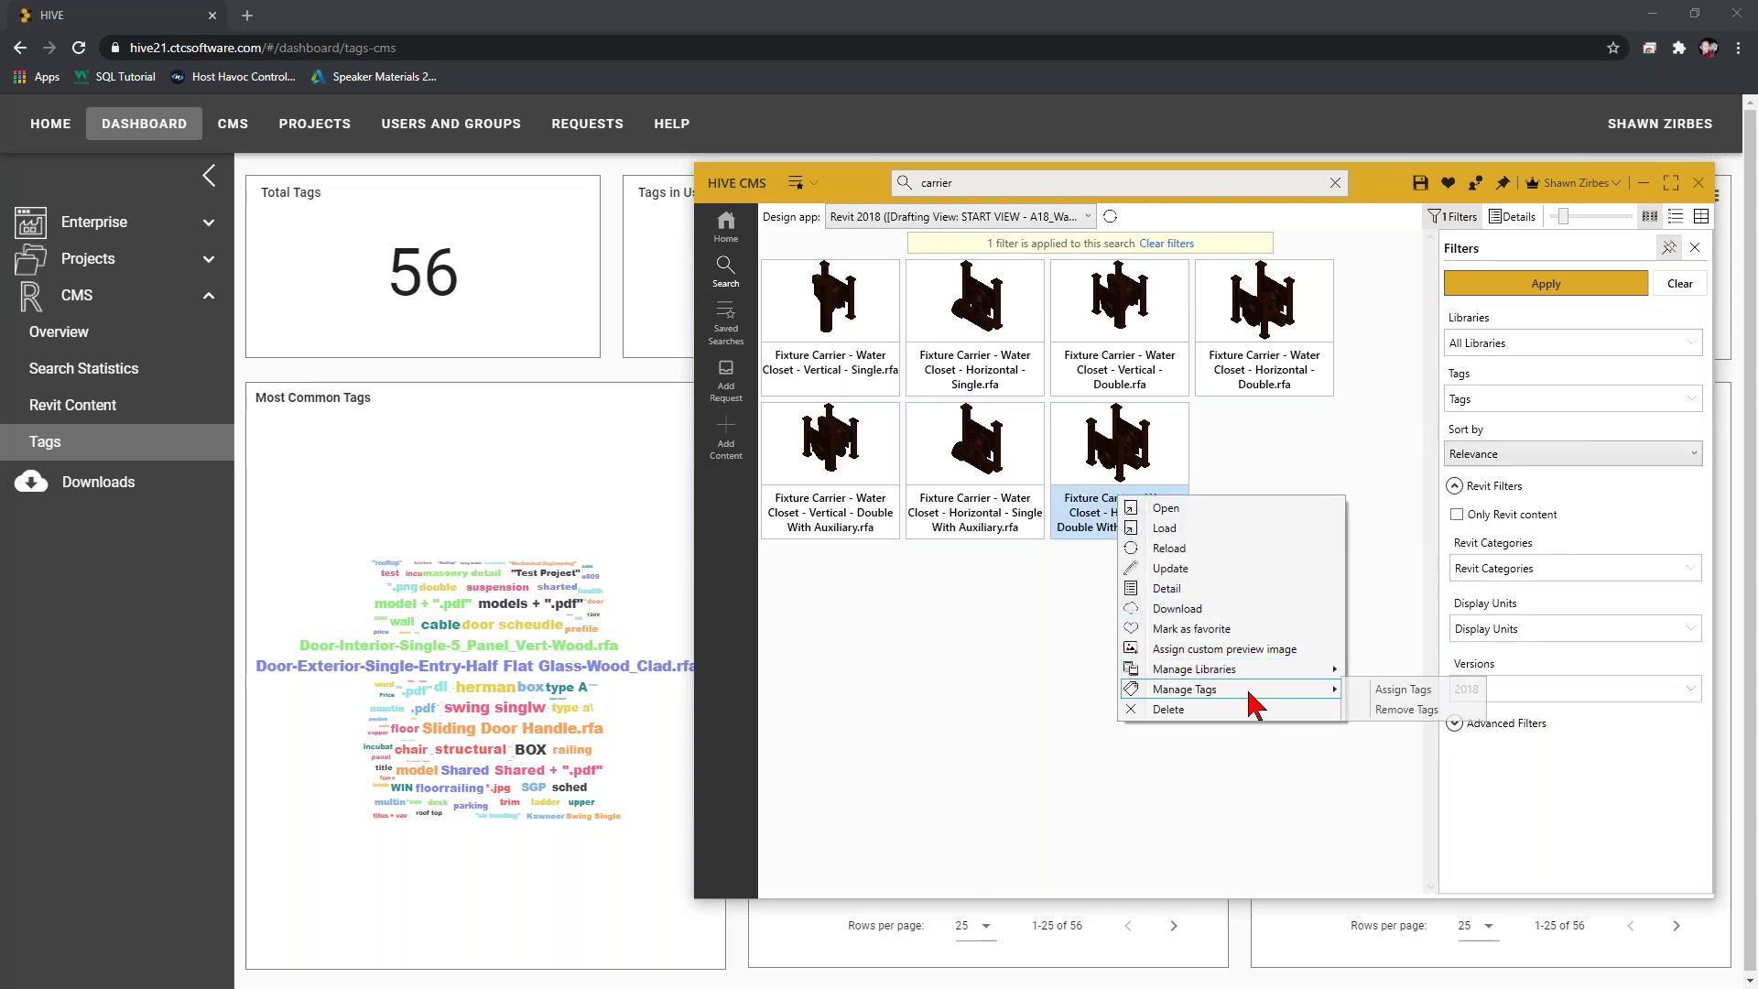
click(1392, 692)
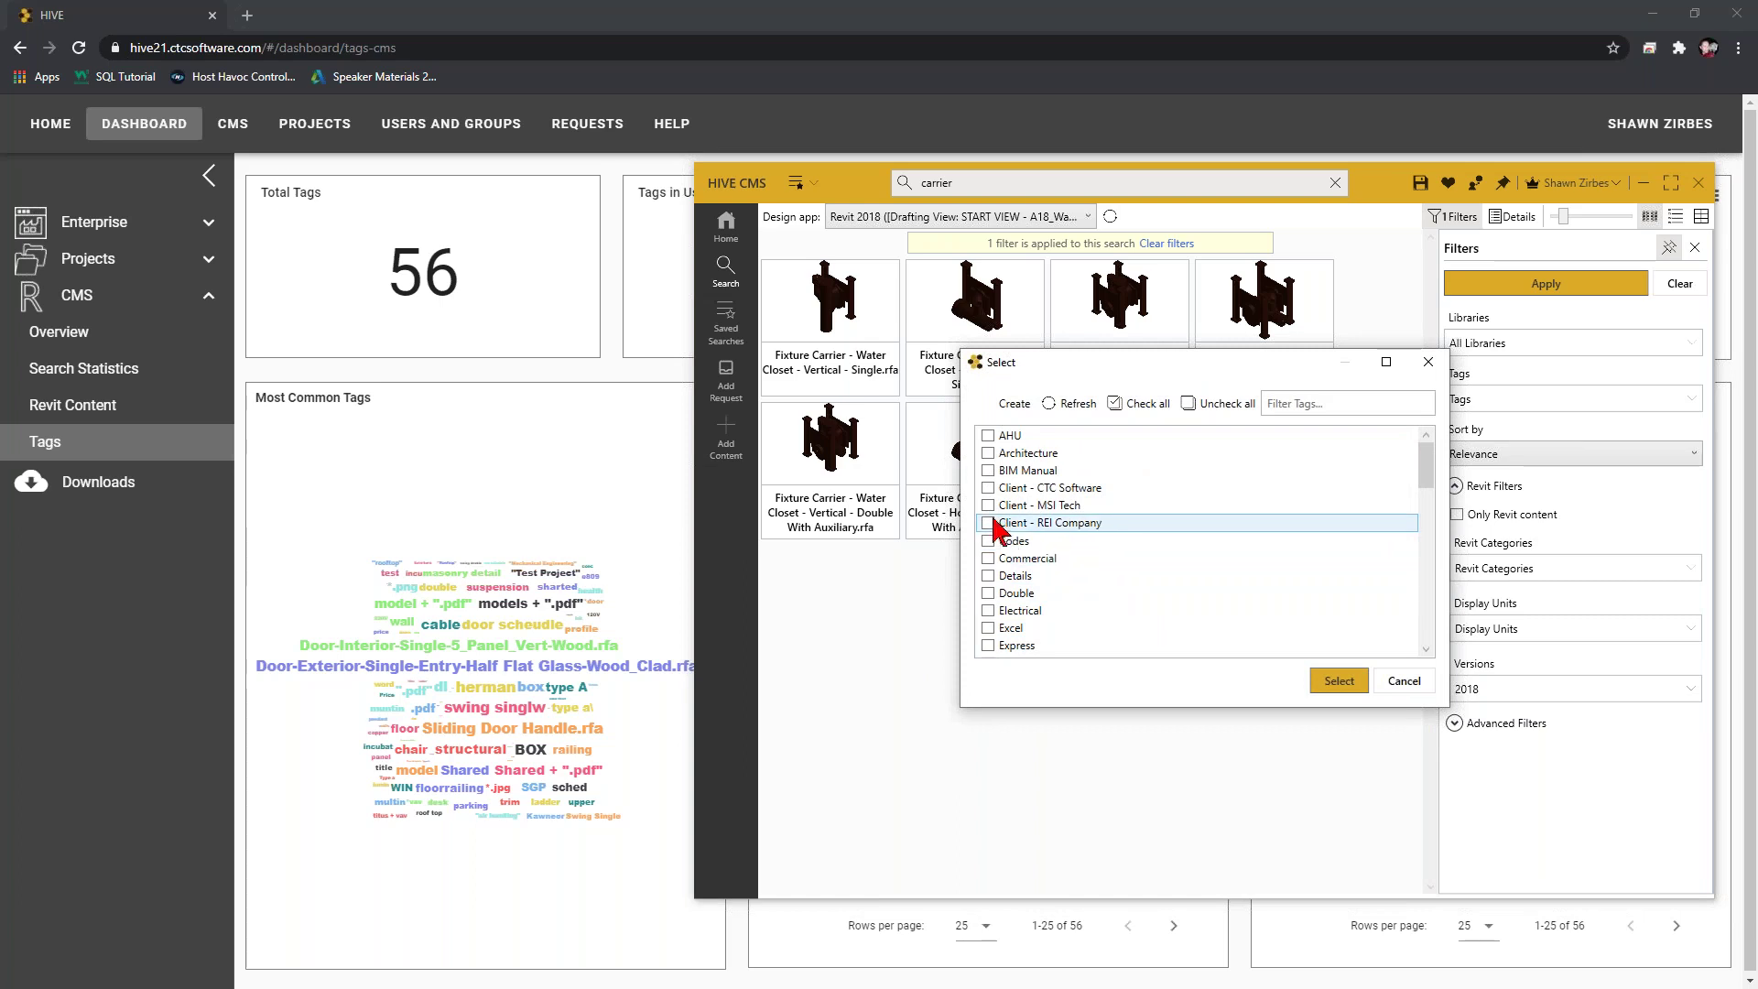
click(988, 504)
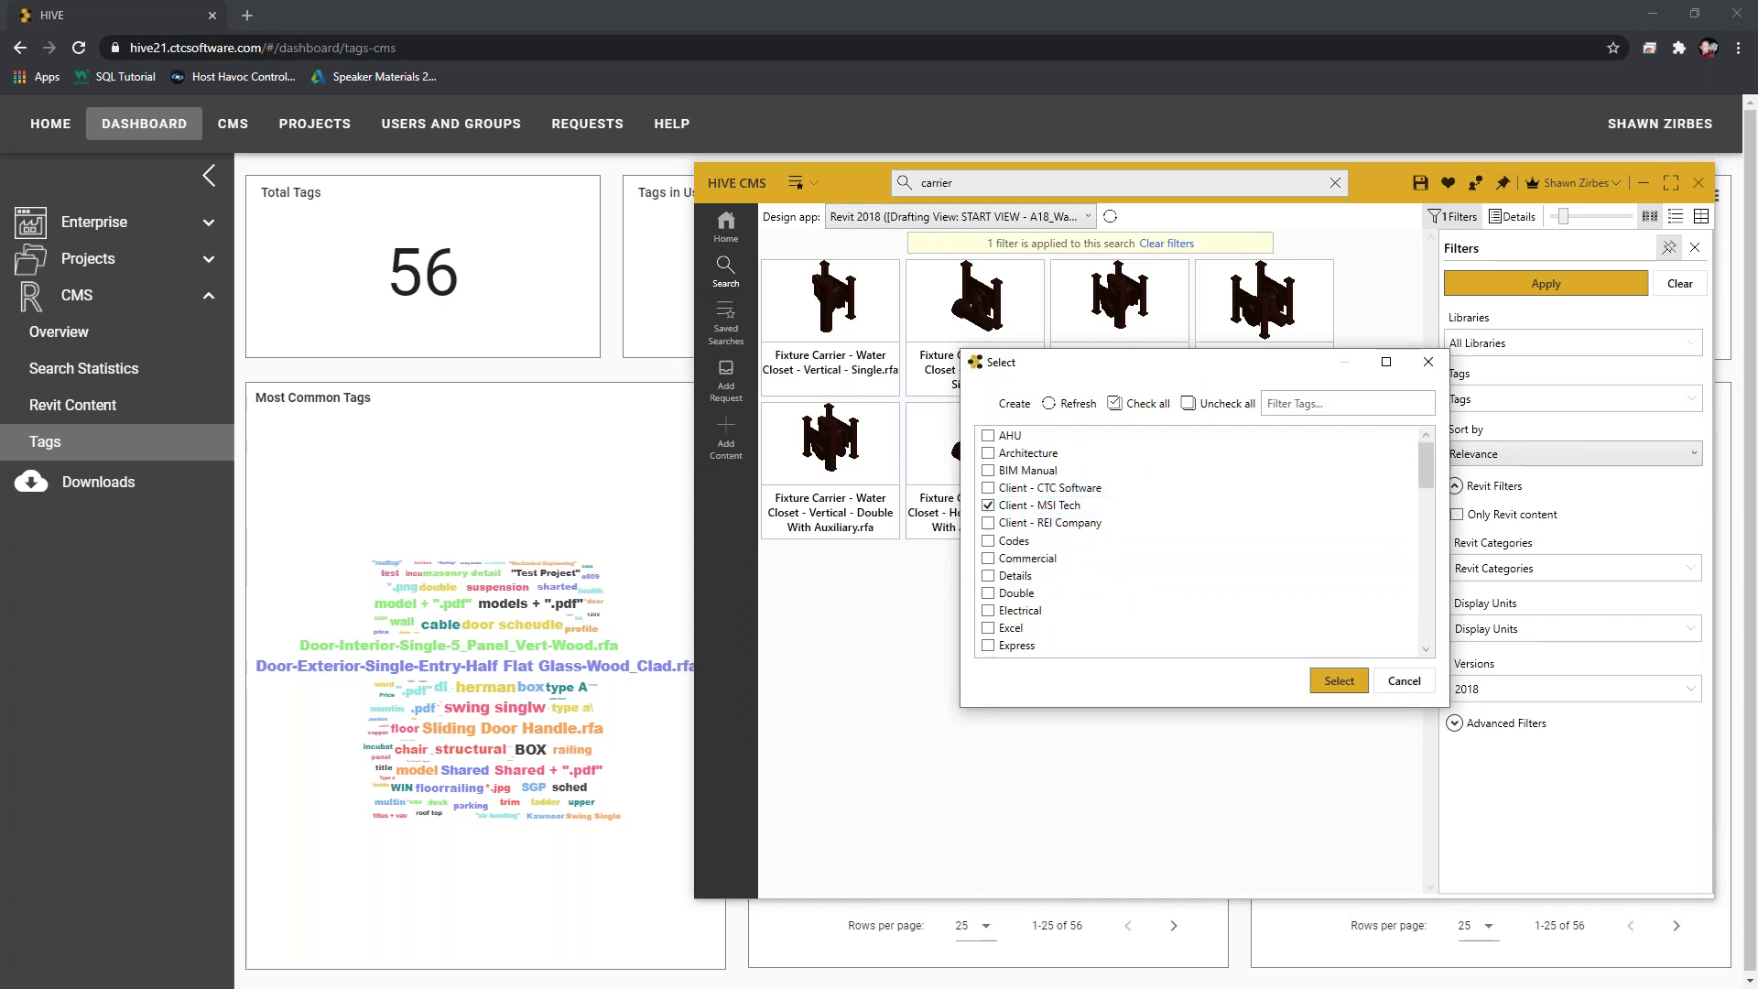
click(1338, 680)
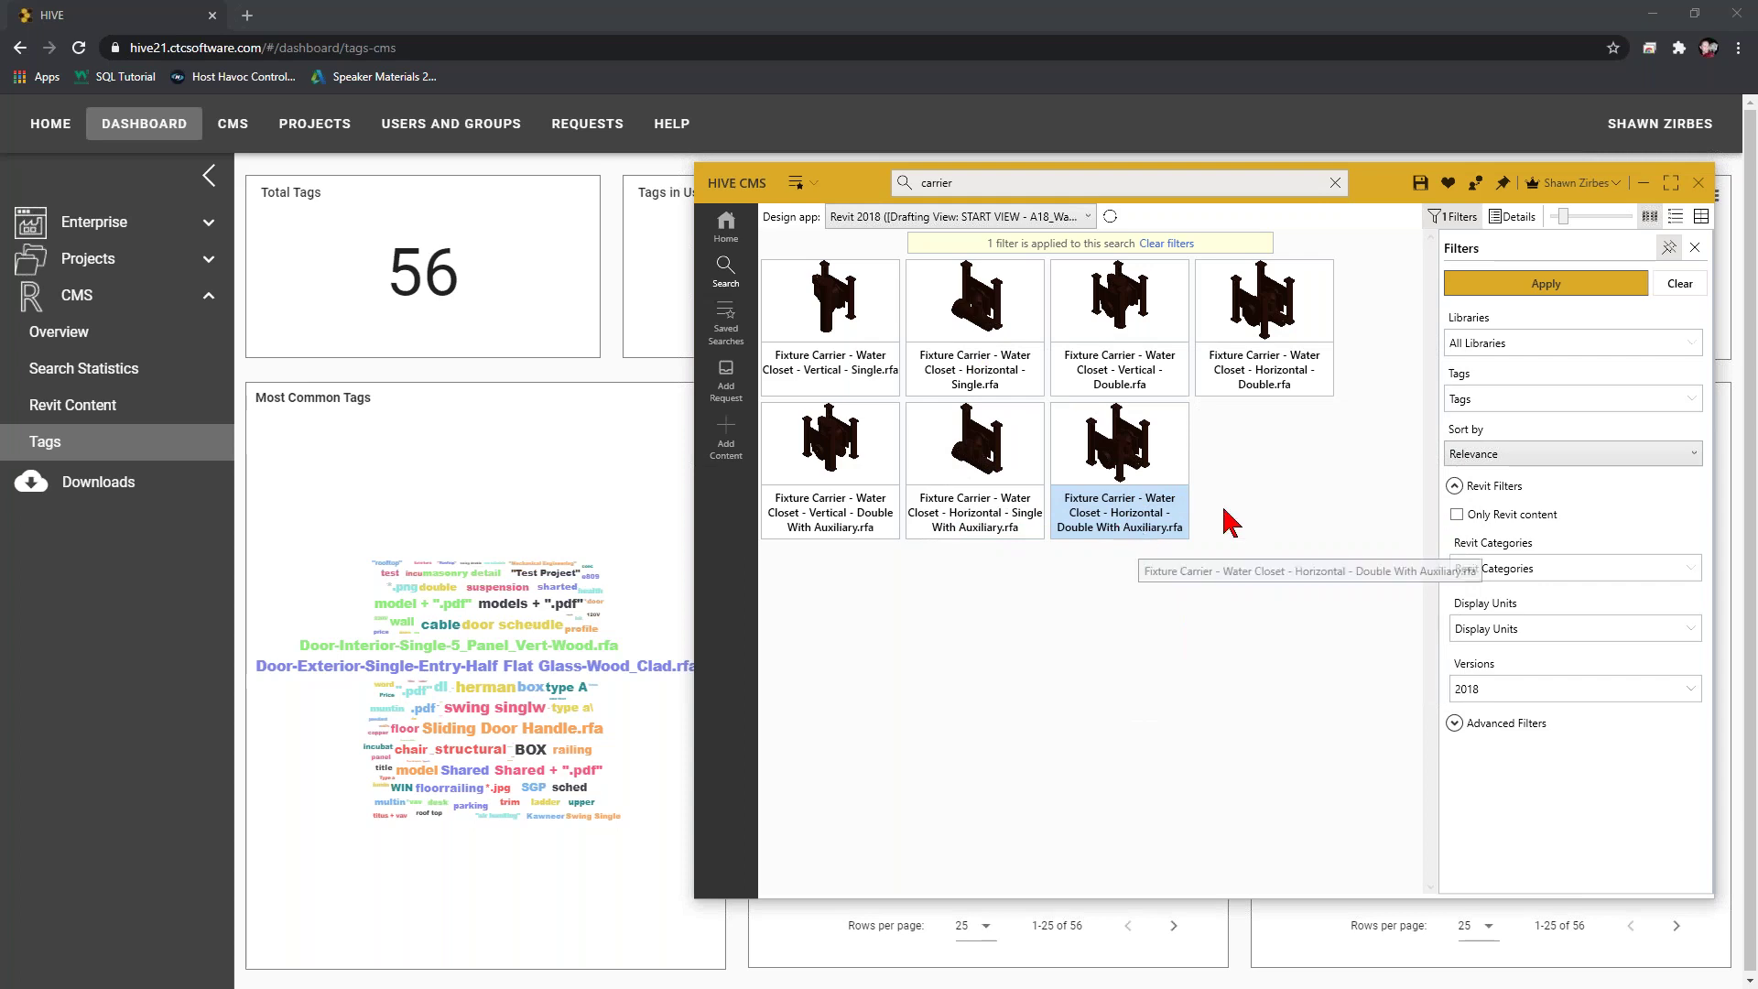
- Filter the search results by the Client - MSI Tech tag
click(1548, 398)
click(1459, 502)
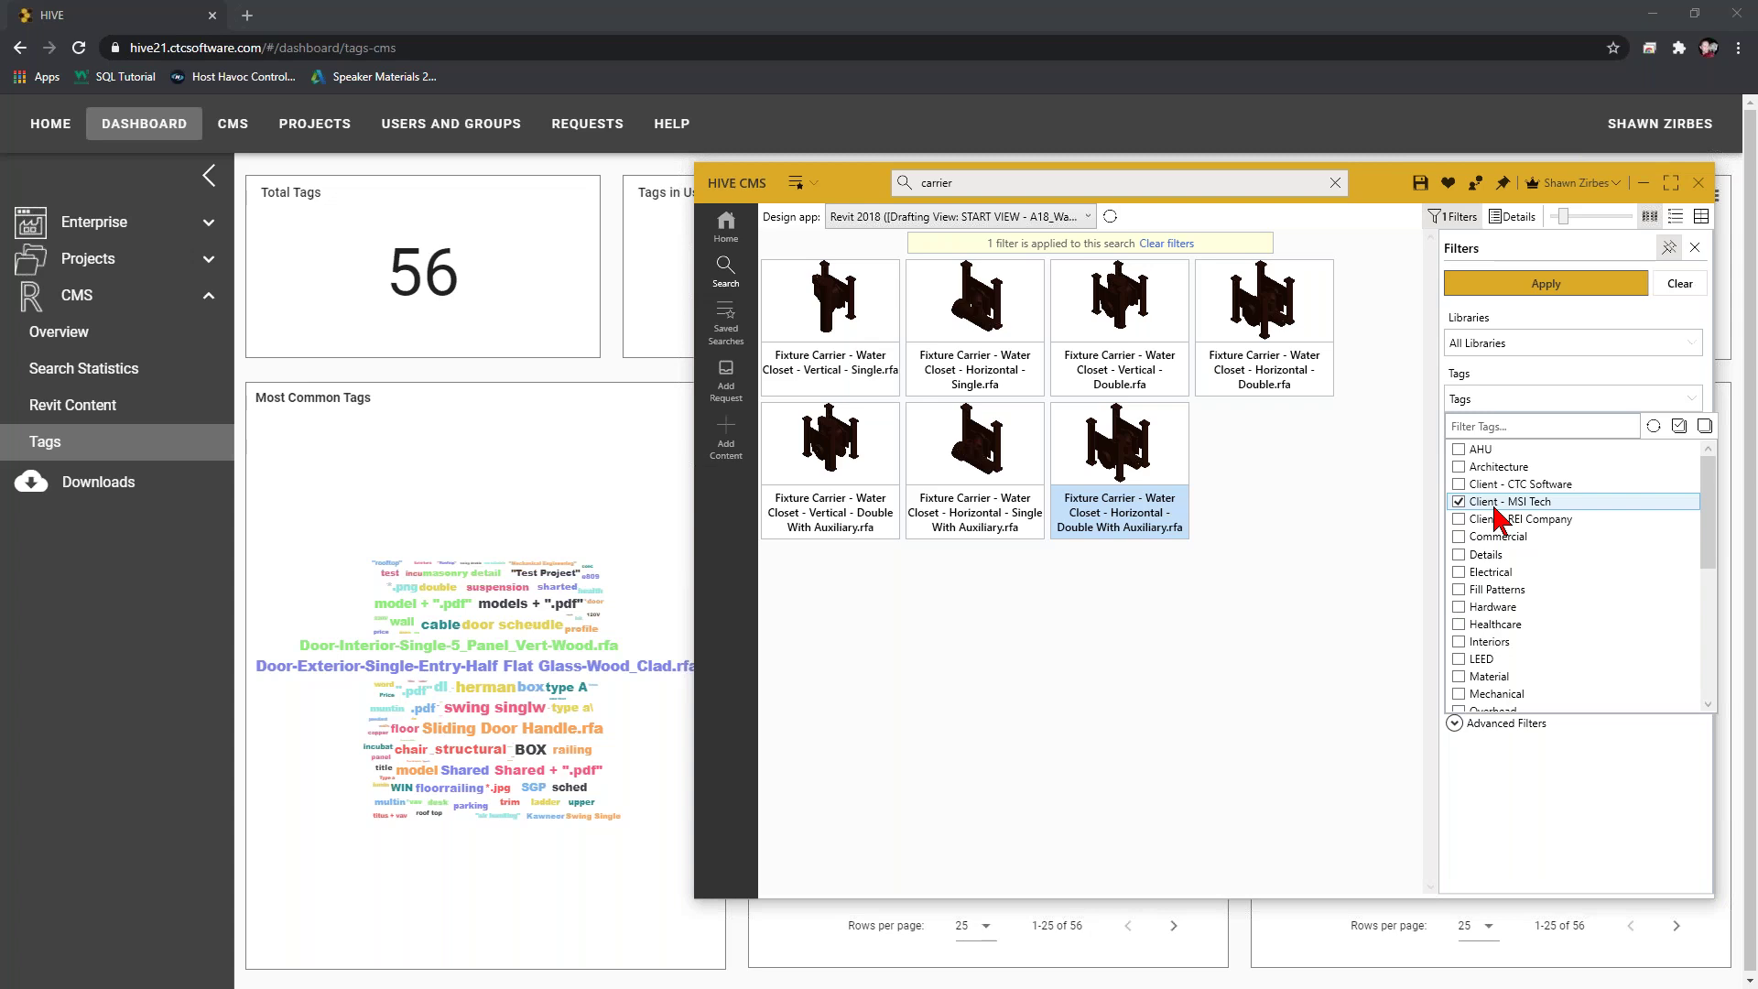
click(1374, 574)
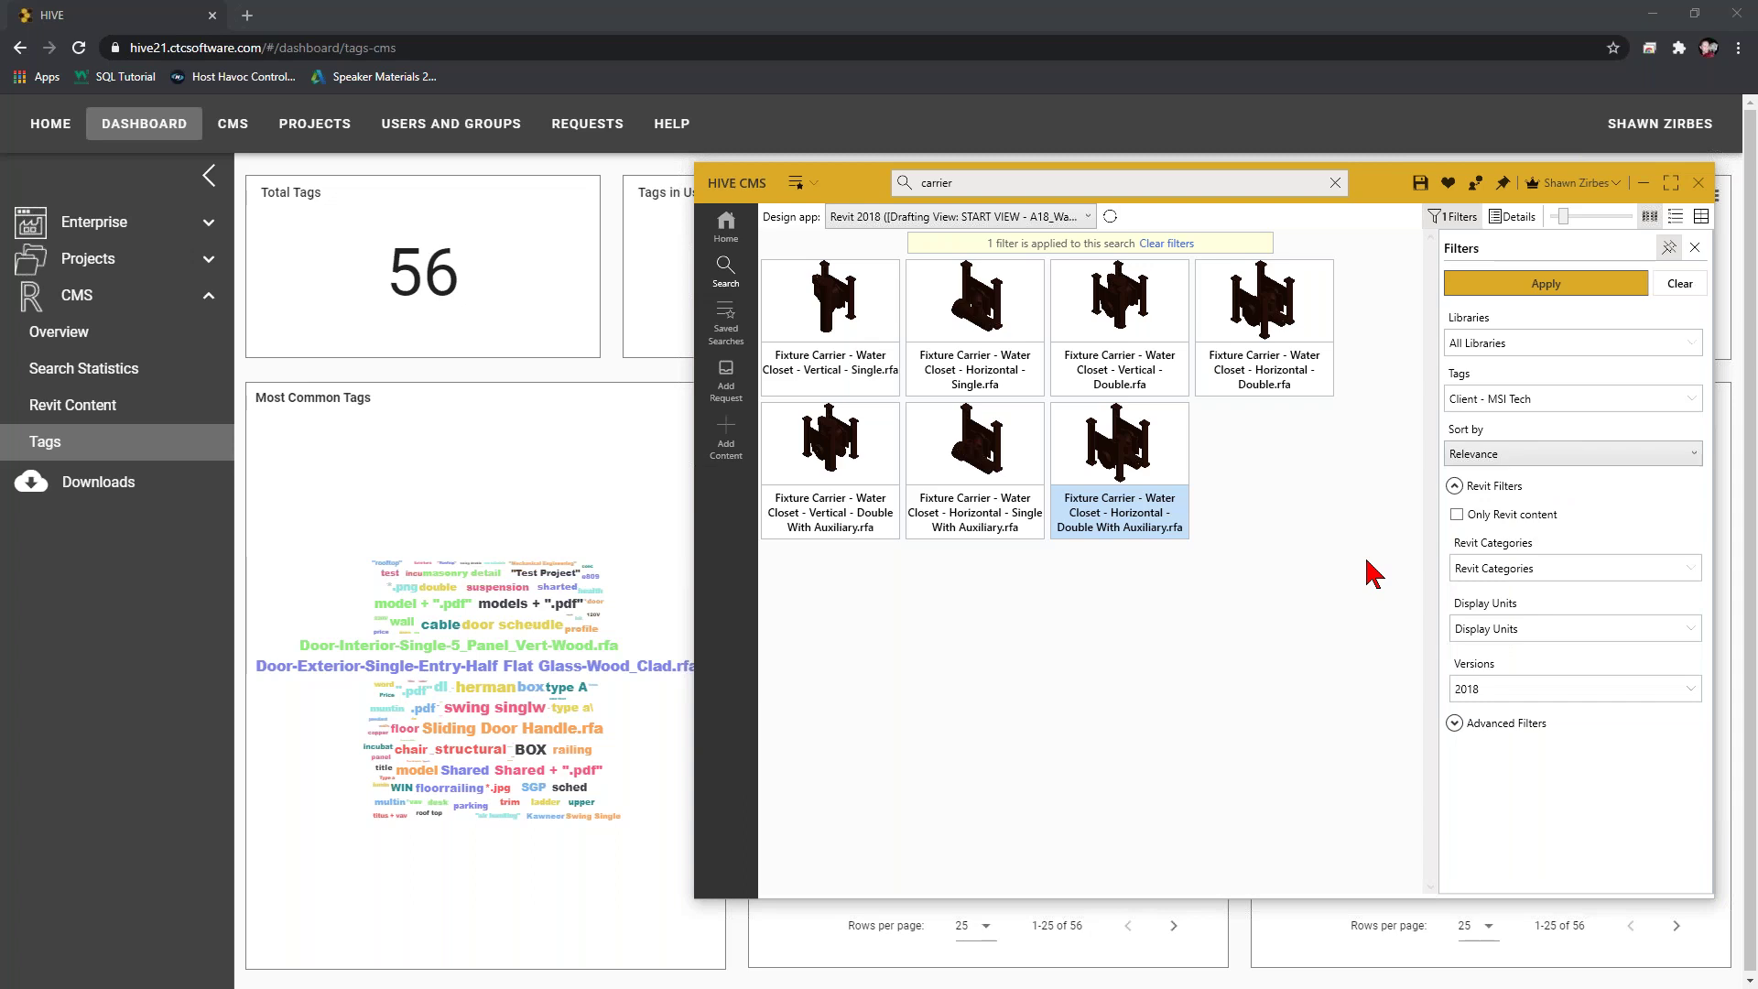
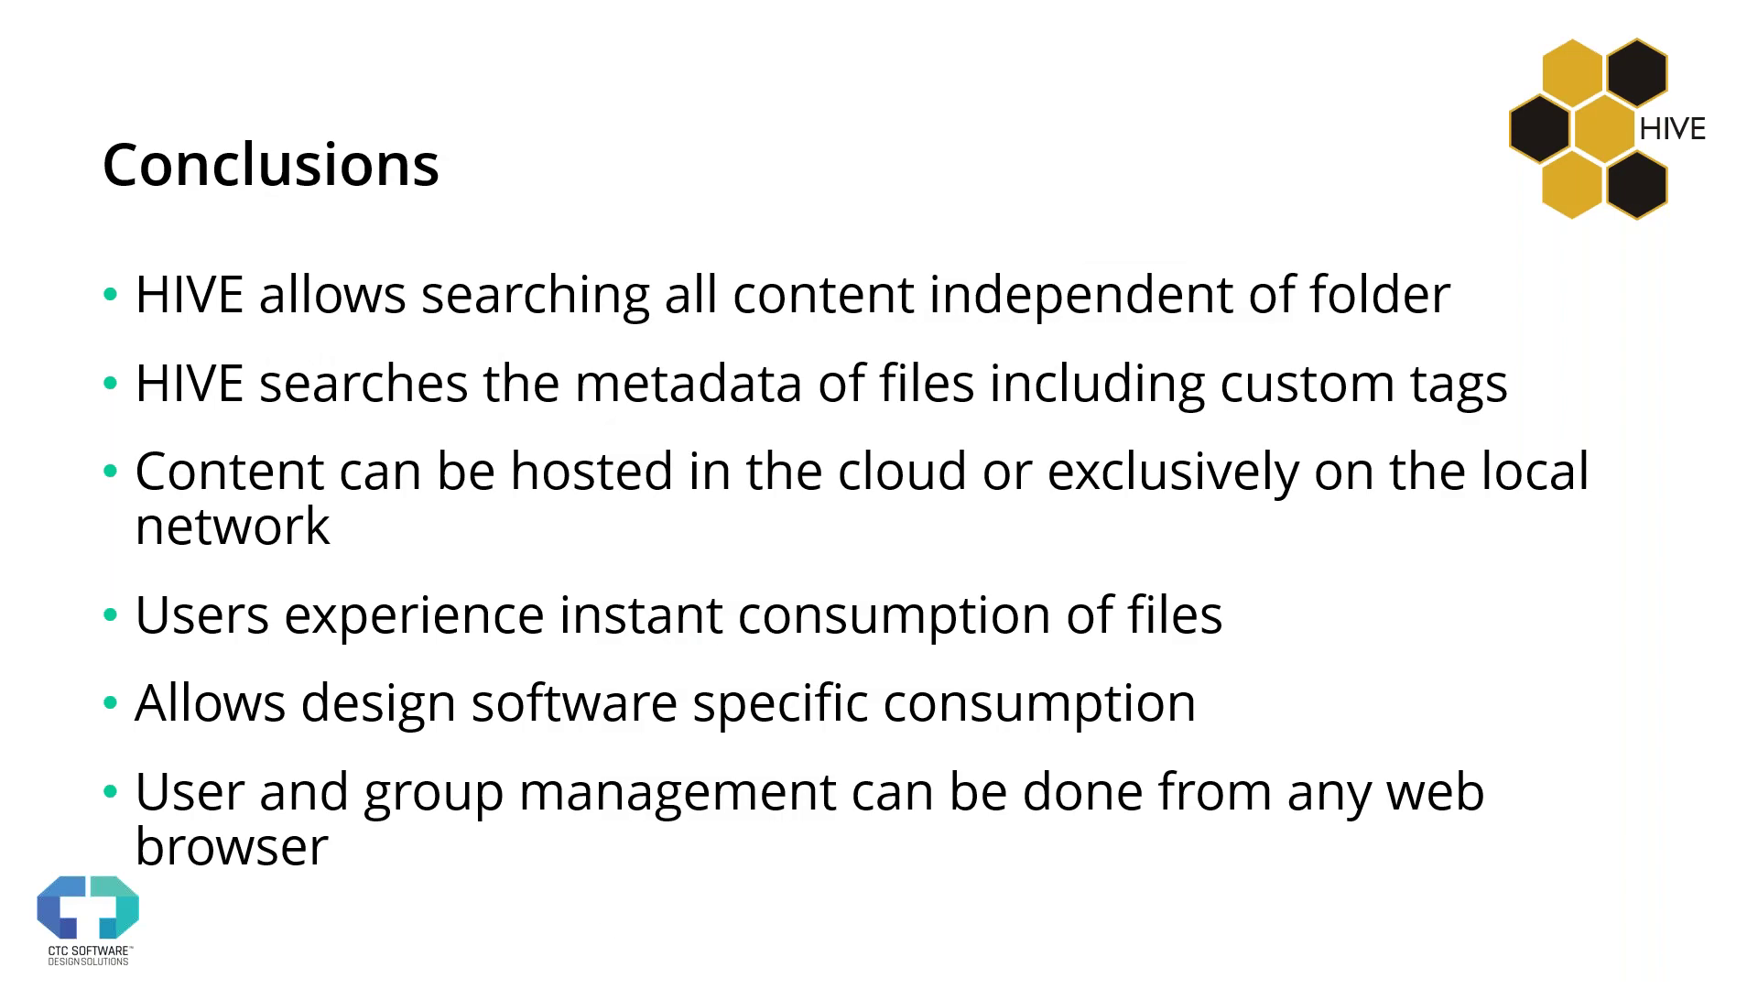
- Advance the presentation past the Conclusions slide to the next slide
key(Right)
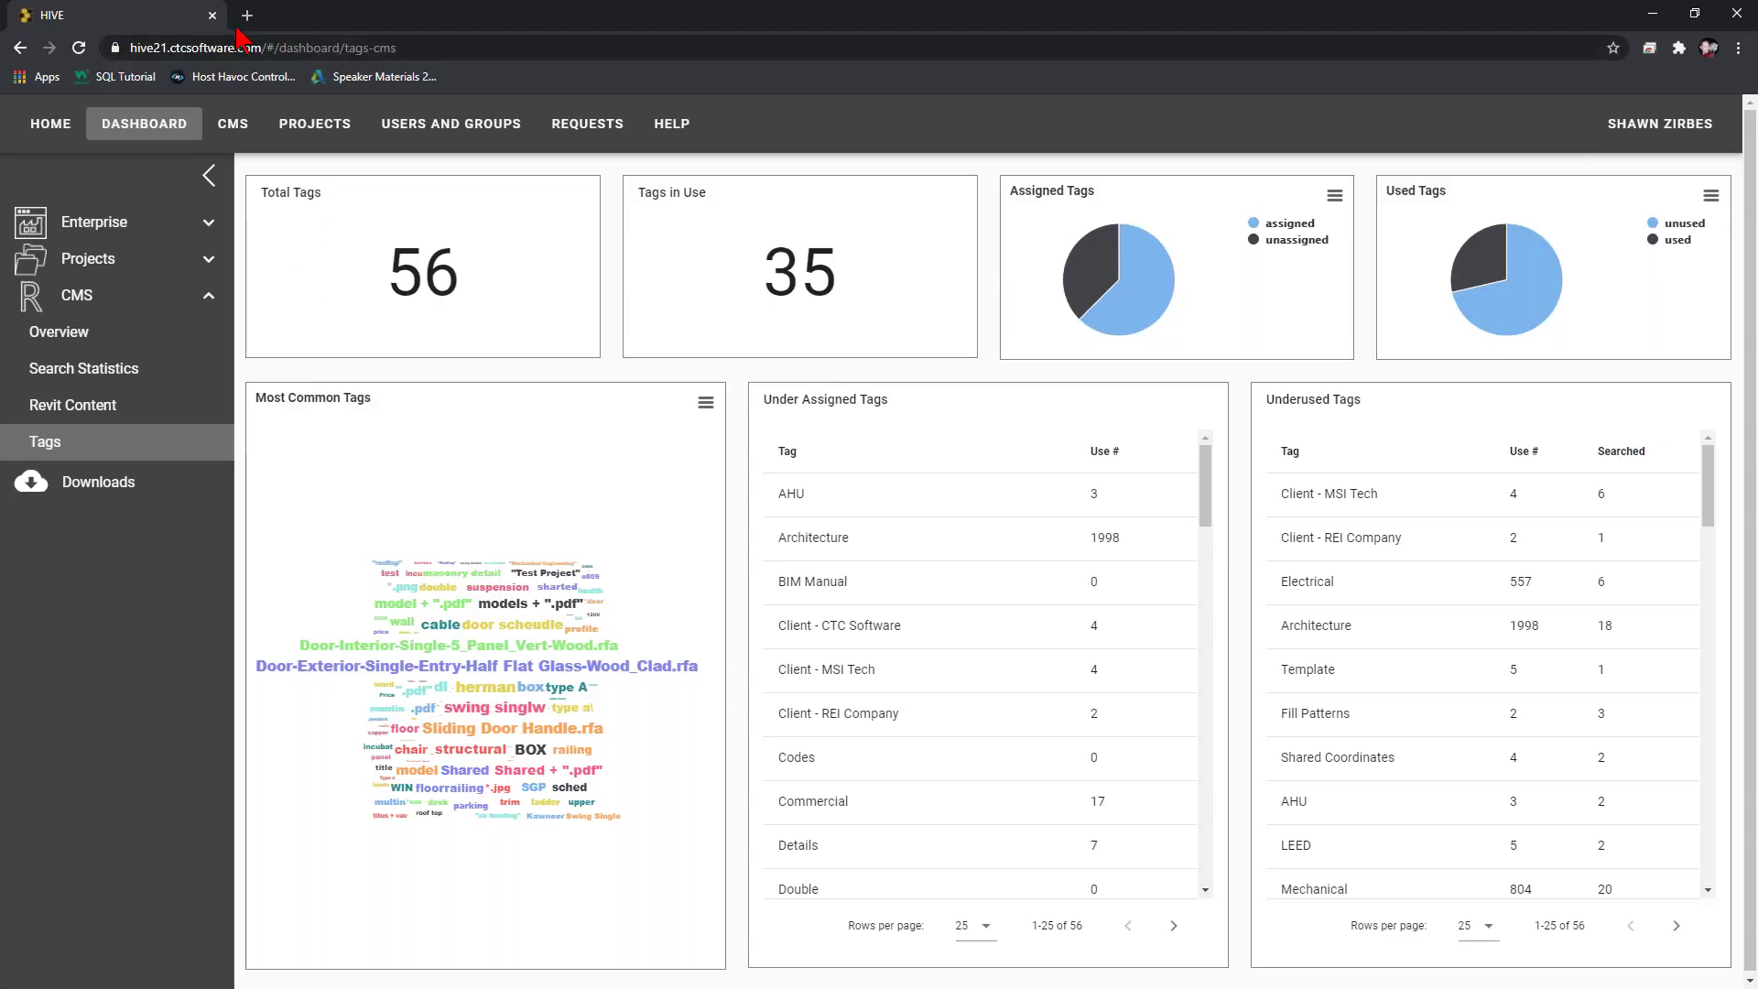
- Sign out of the HIVE dashboard and go to ctcsoftware.com's HIVE product page in a new tab
click(1675, 126)
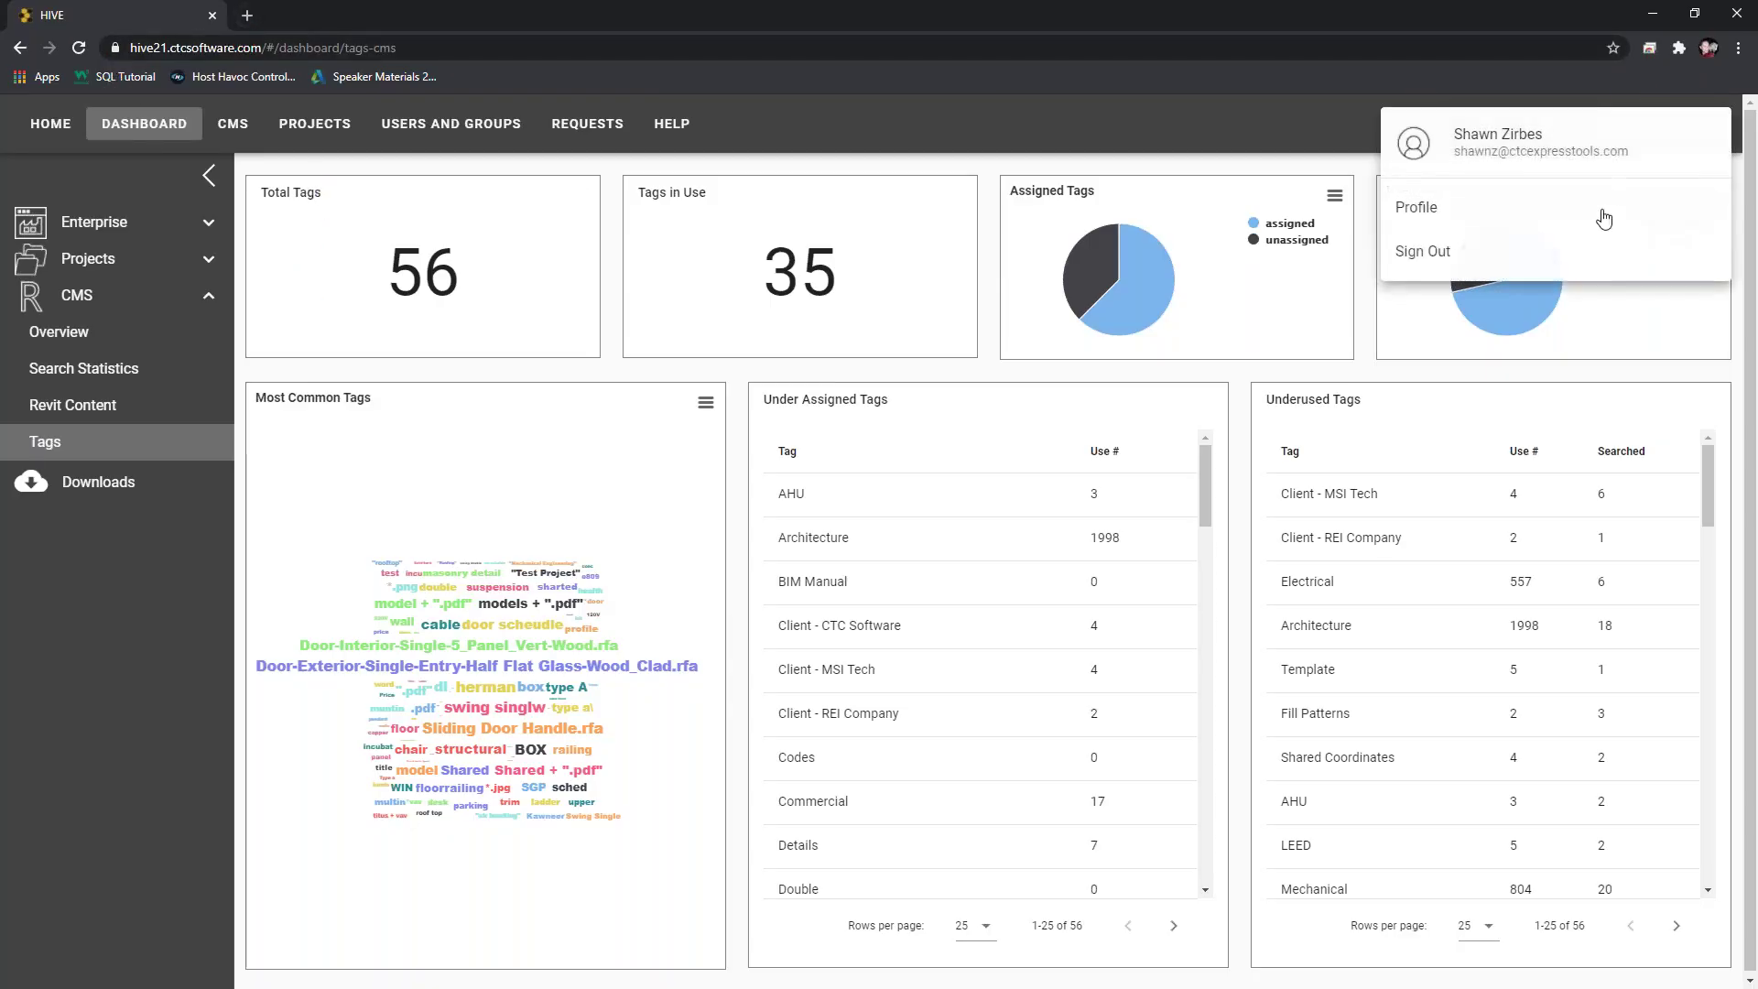
click(1444, 255)
click(247, 15)
click(291, 50)
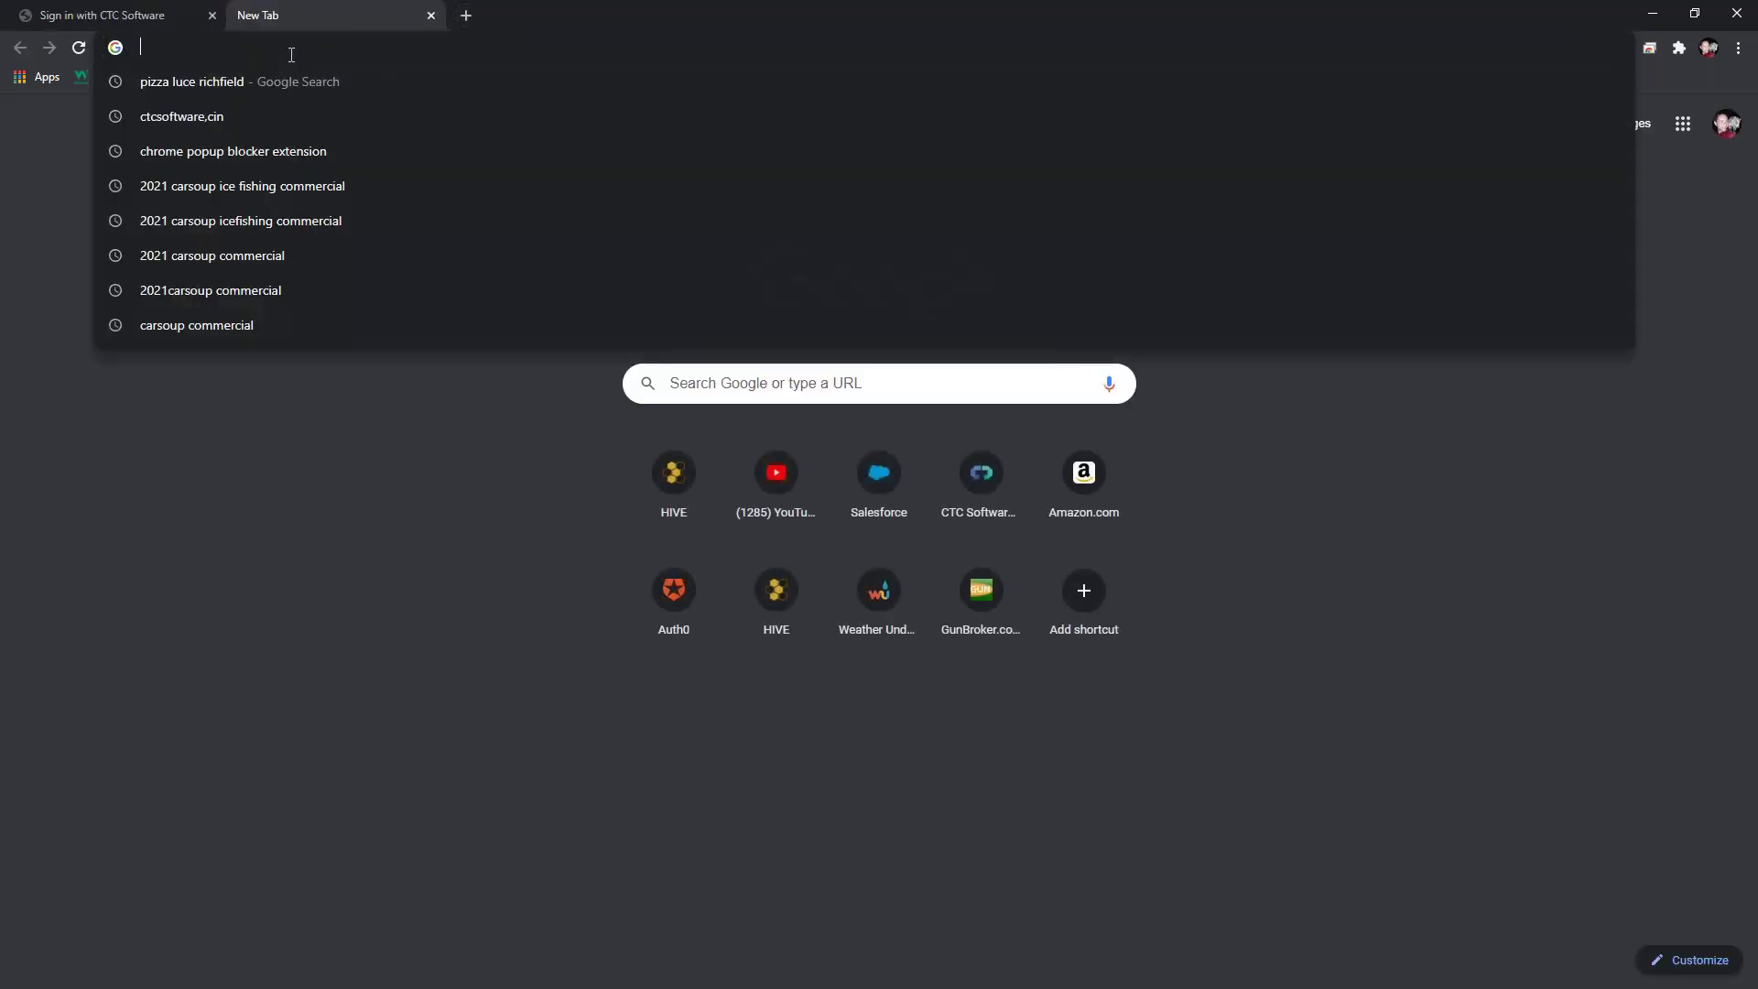
text(ctcsoftware.com)
key(Return)
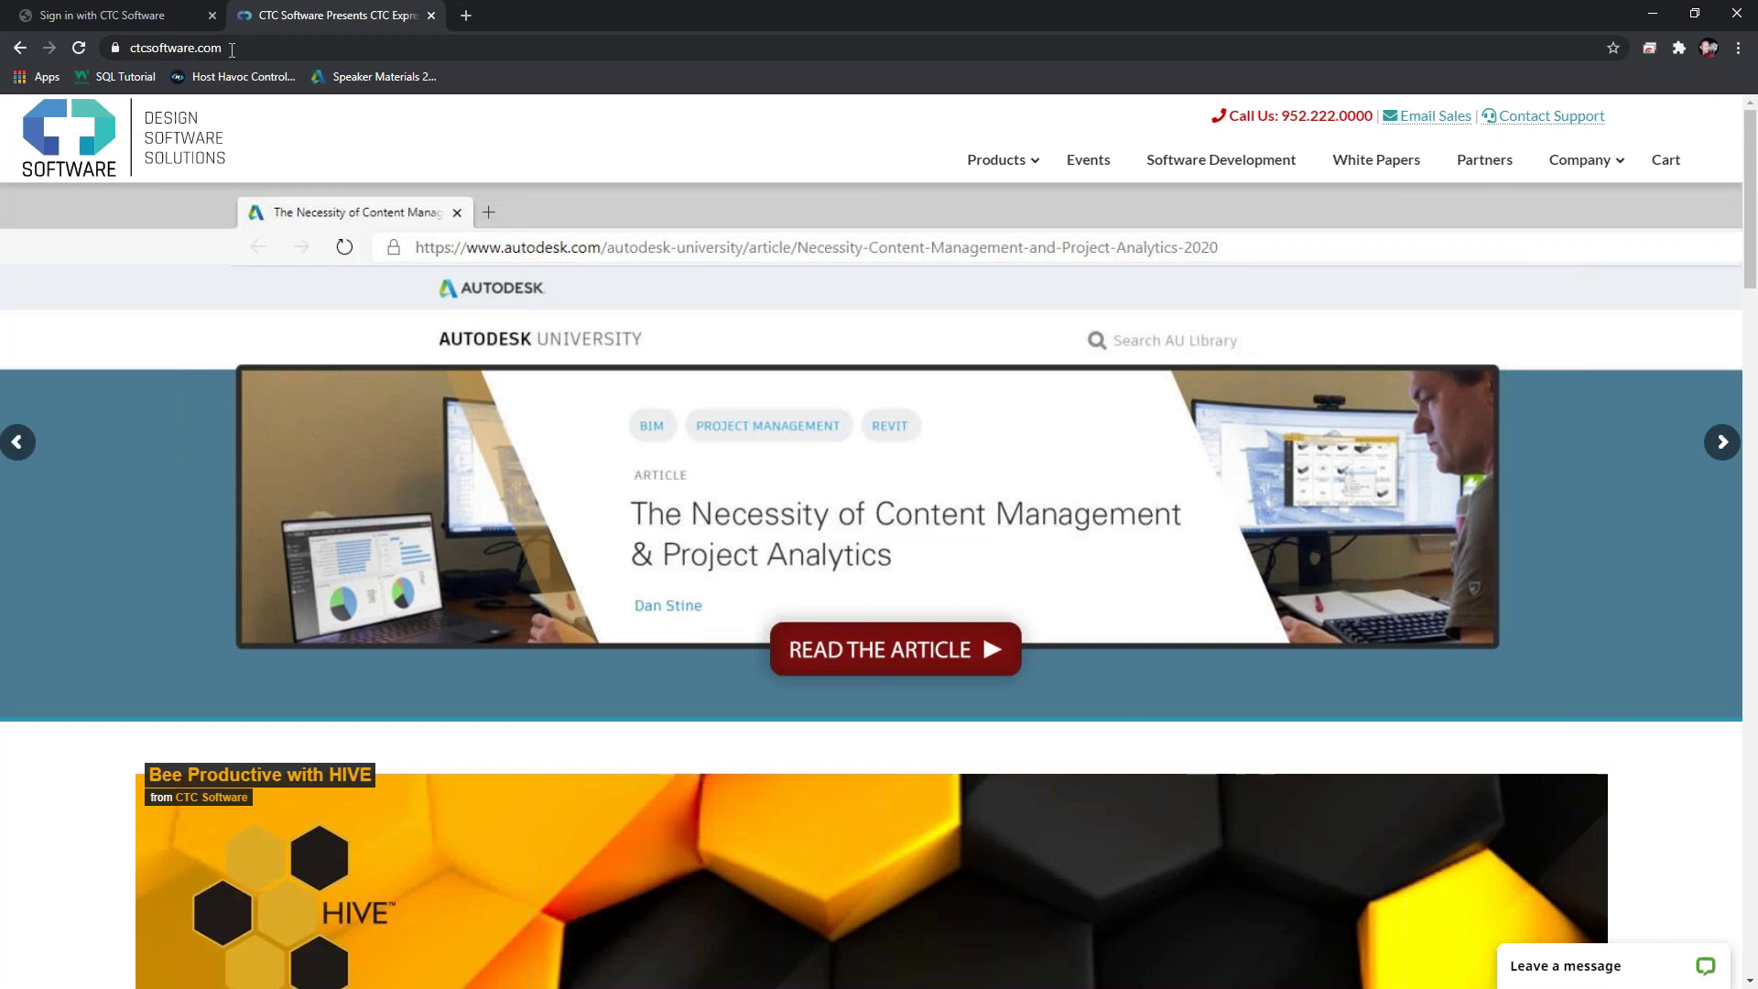
mouse_move(998, 167)
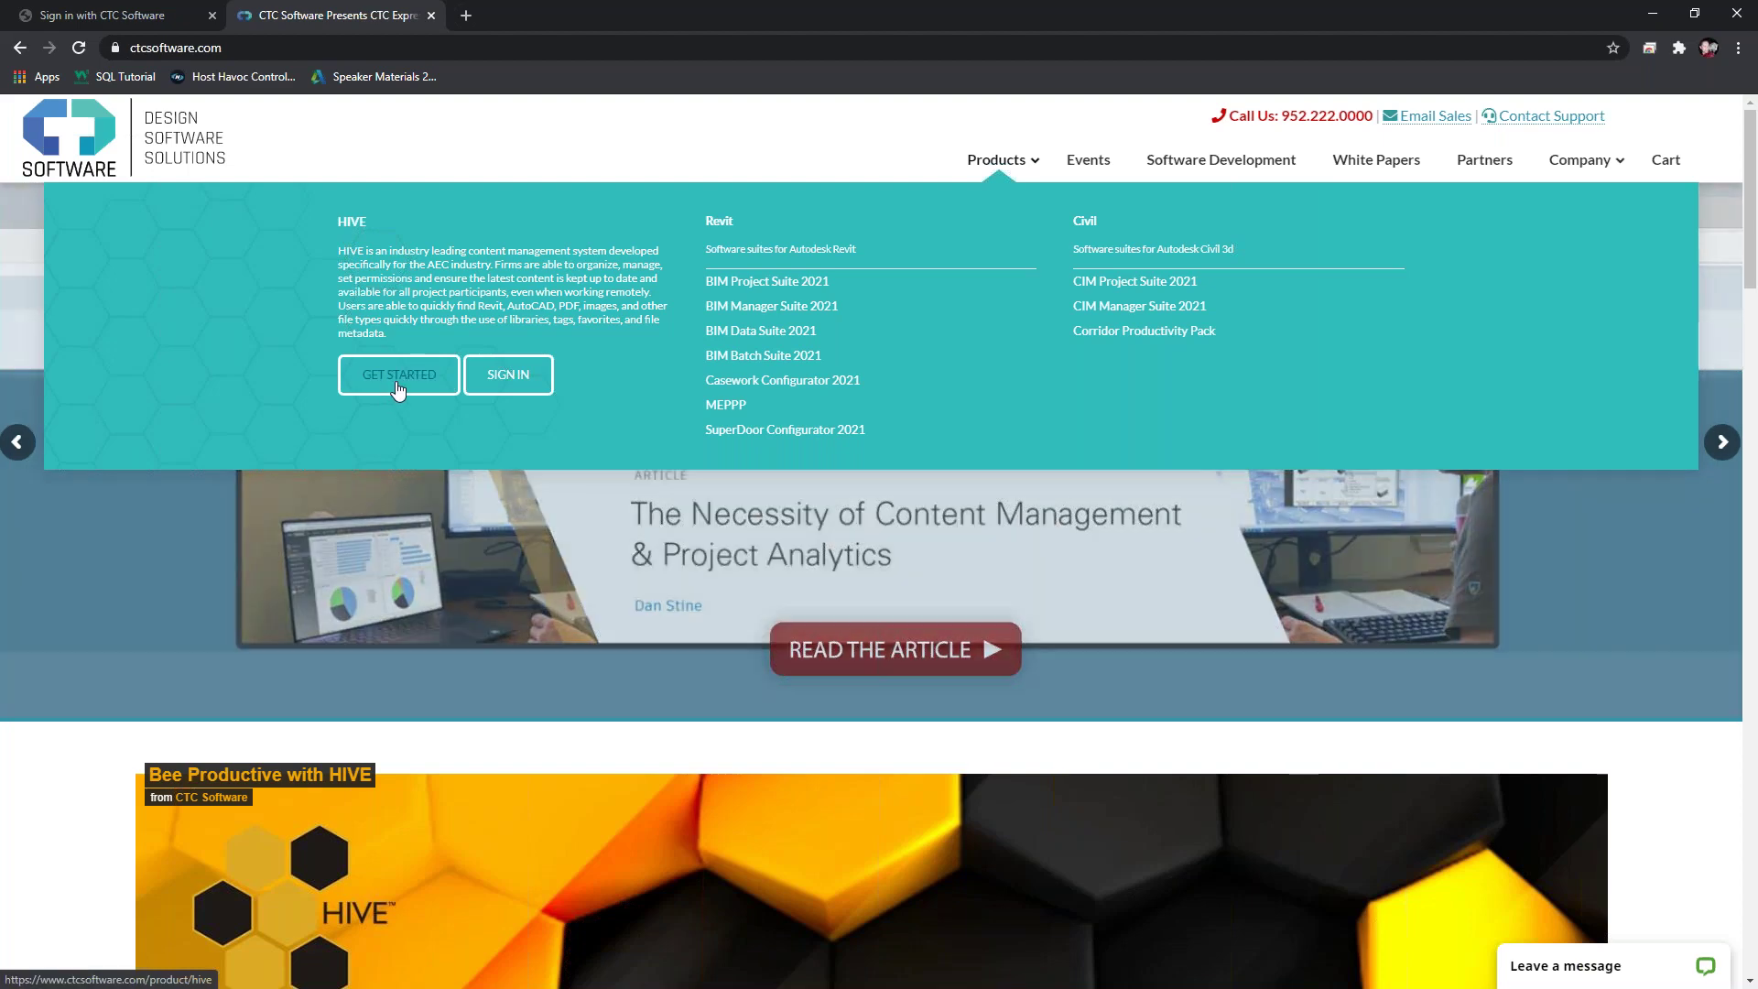
click(398, 380)
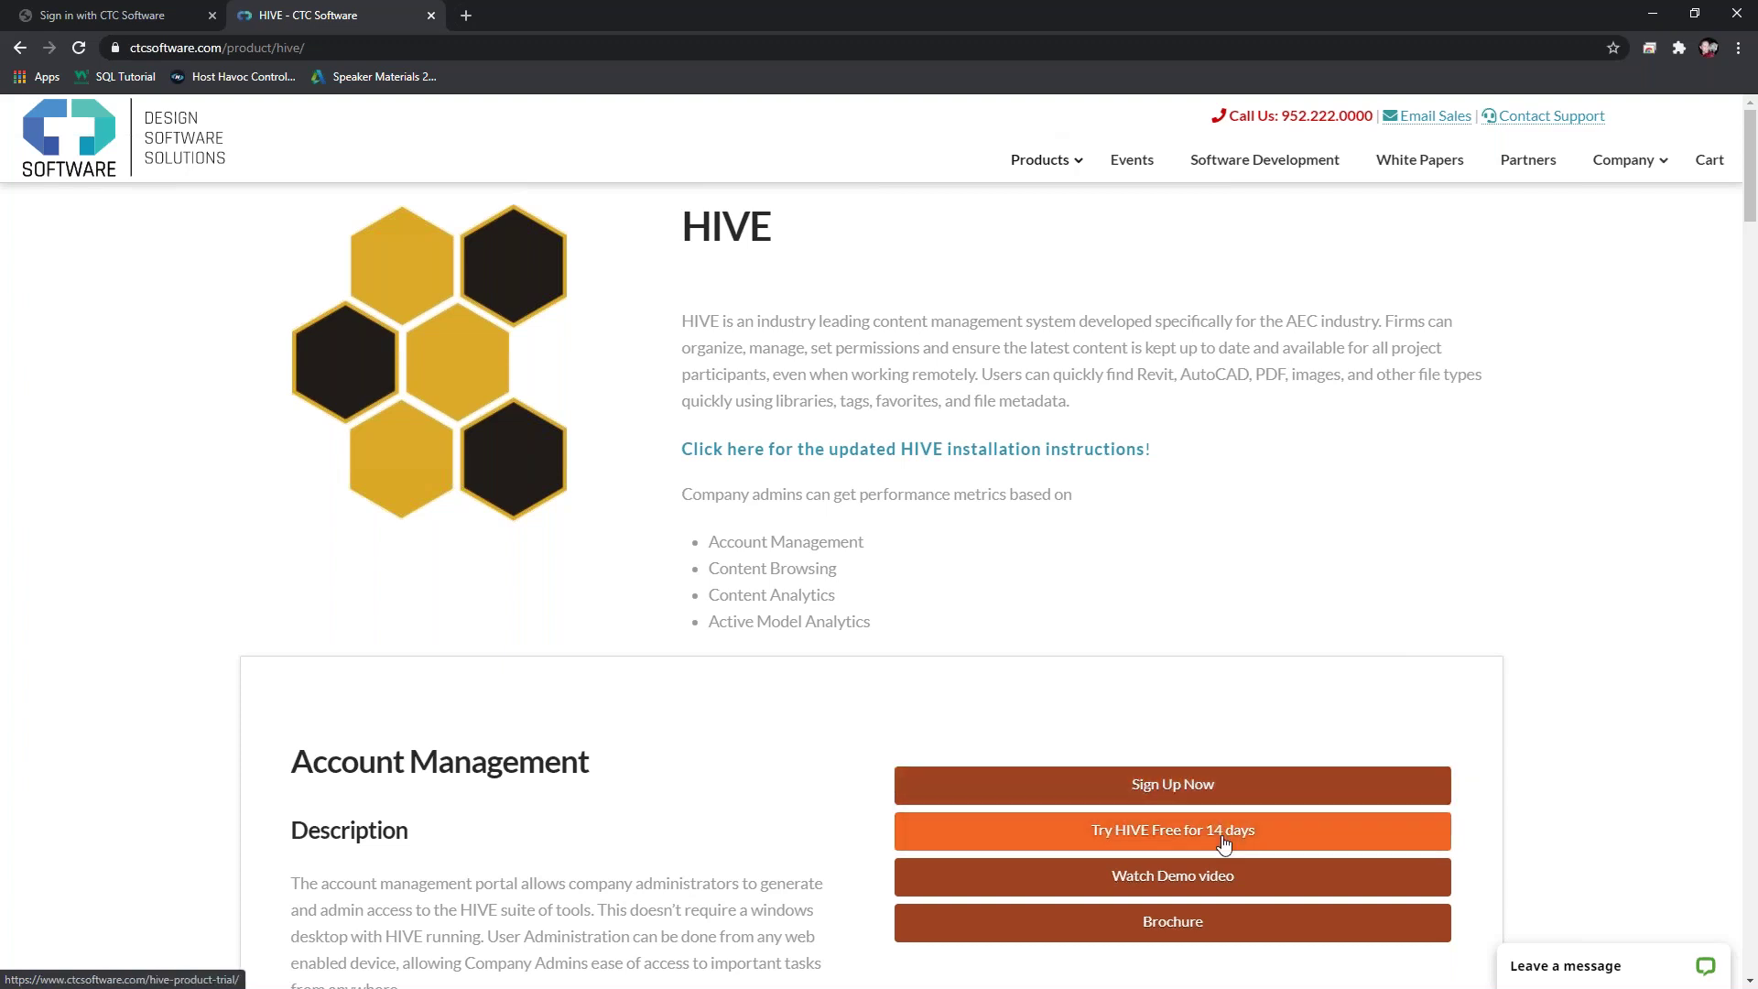
- Go from the CTC sign-in page's Email and Password fields to the HIVE Product Trial form via Sign Up
click(1216, 785)
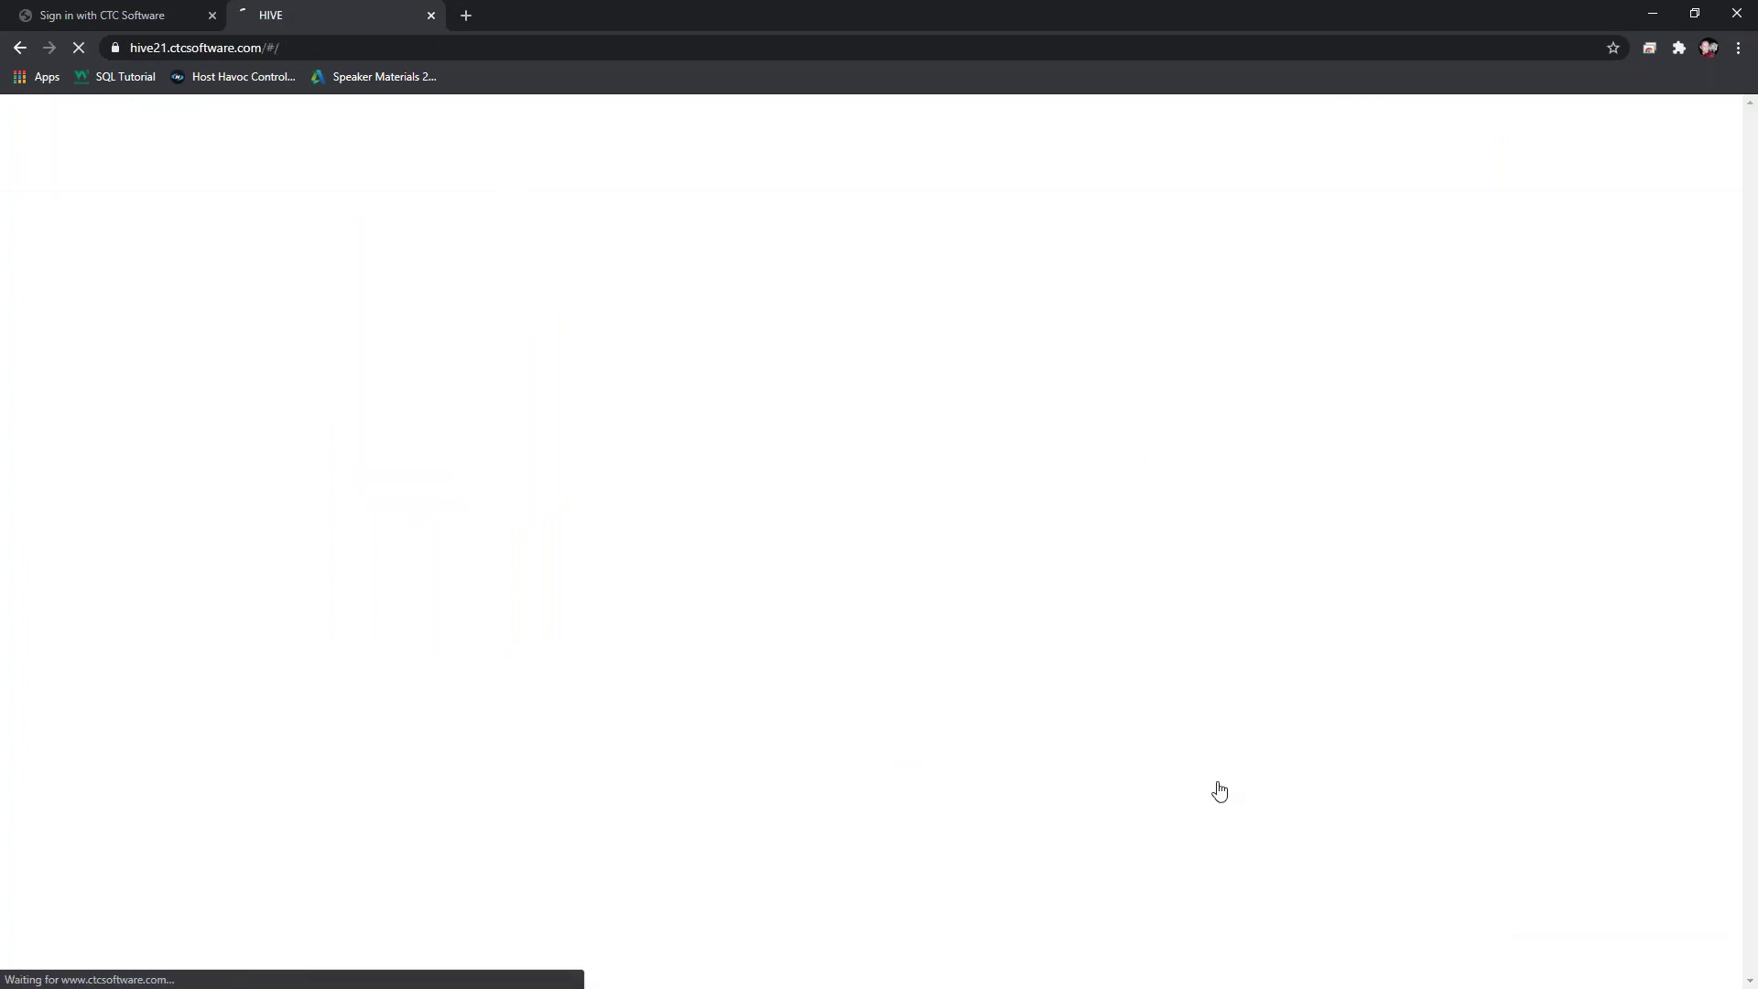
click(822, 578)
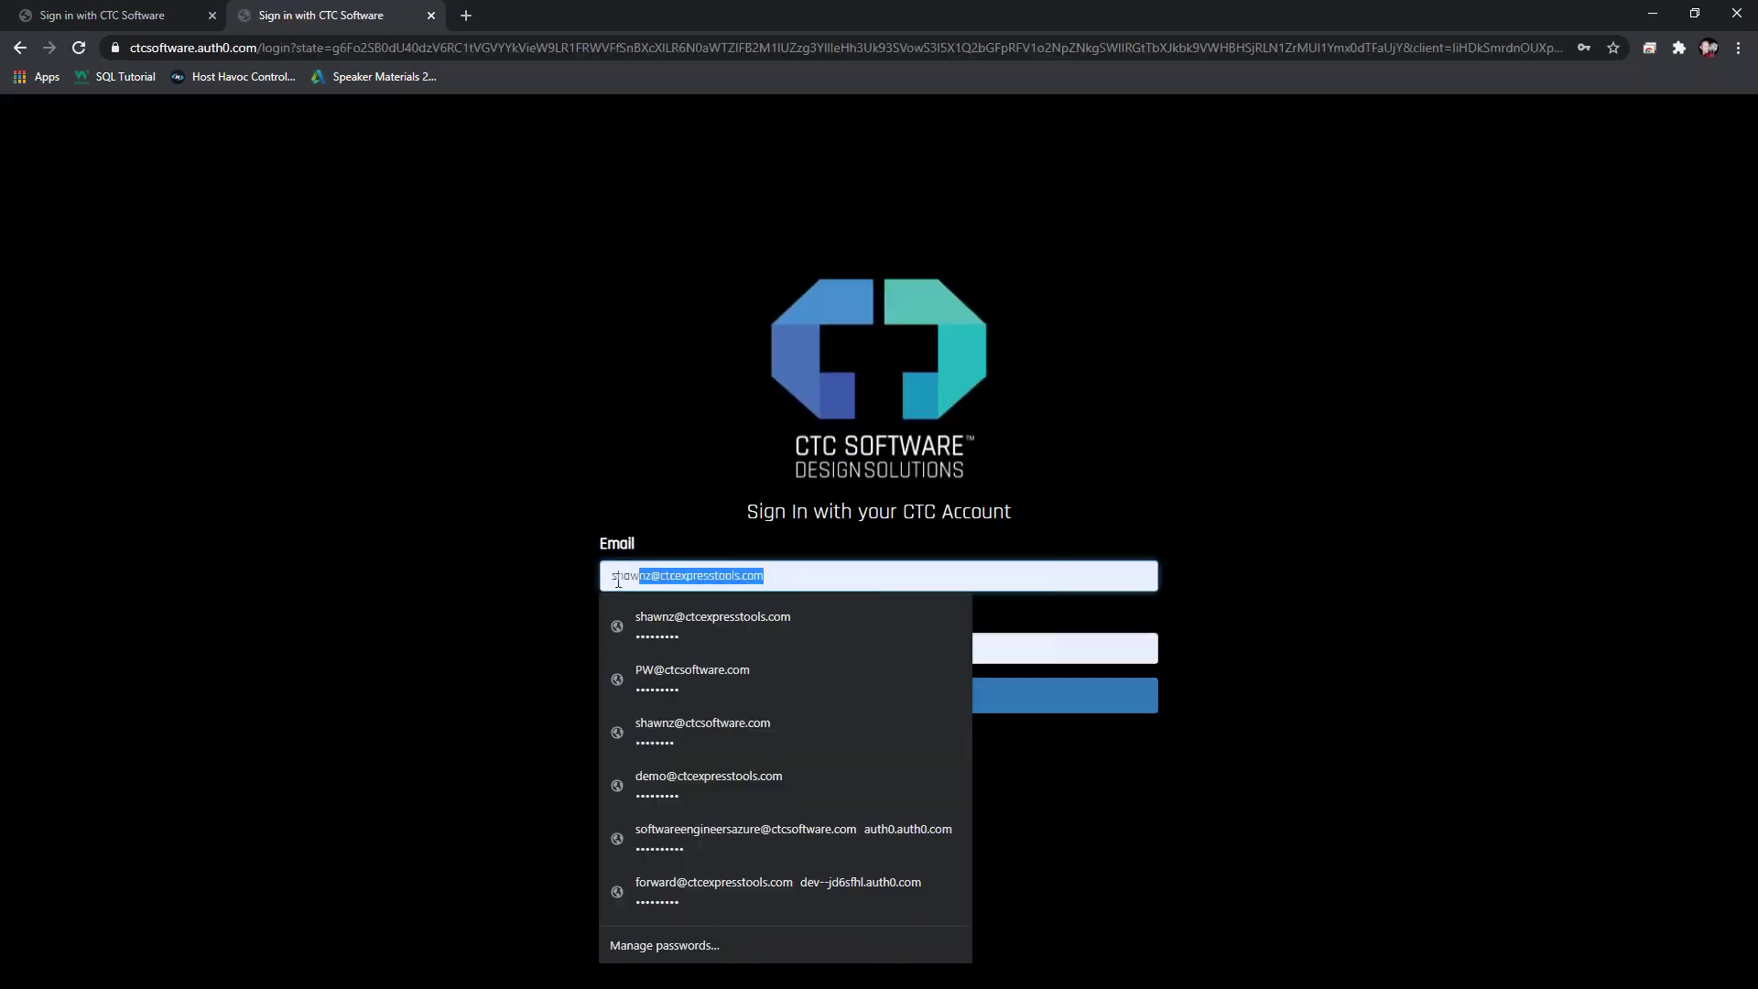
click(536, 611)
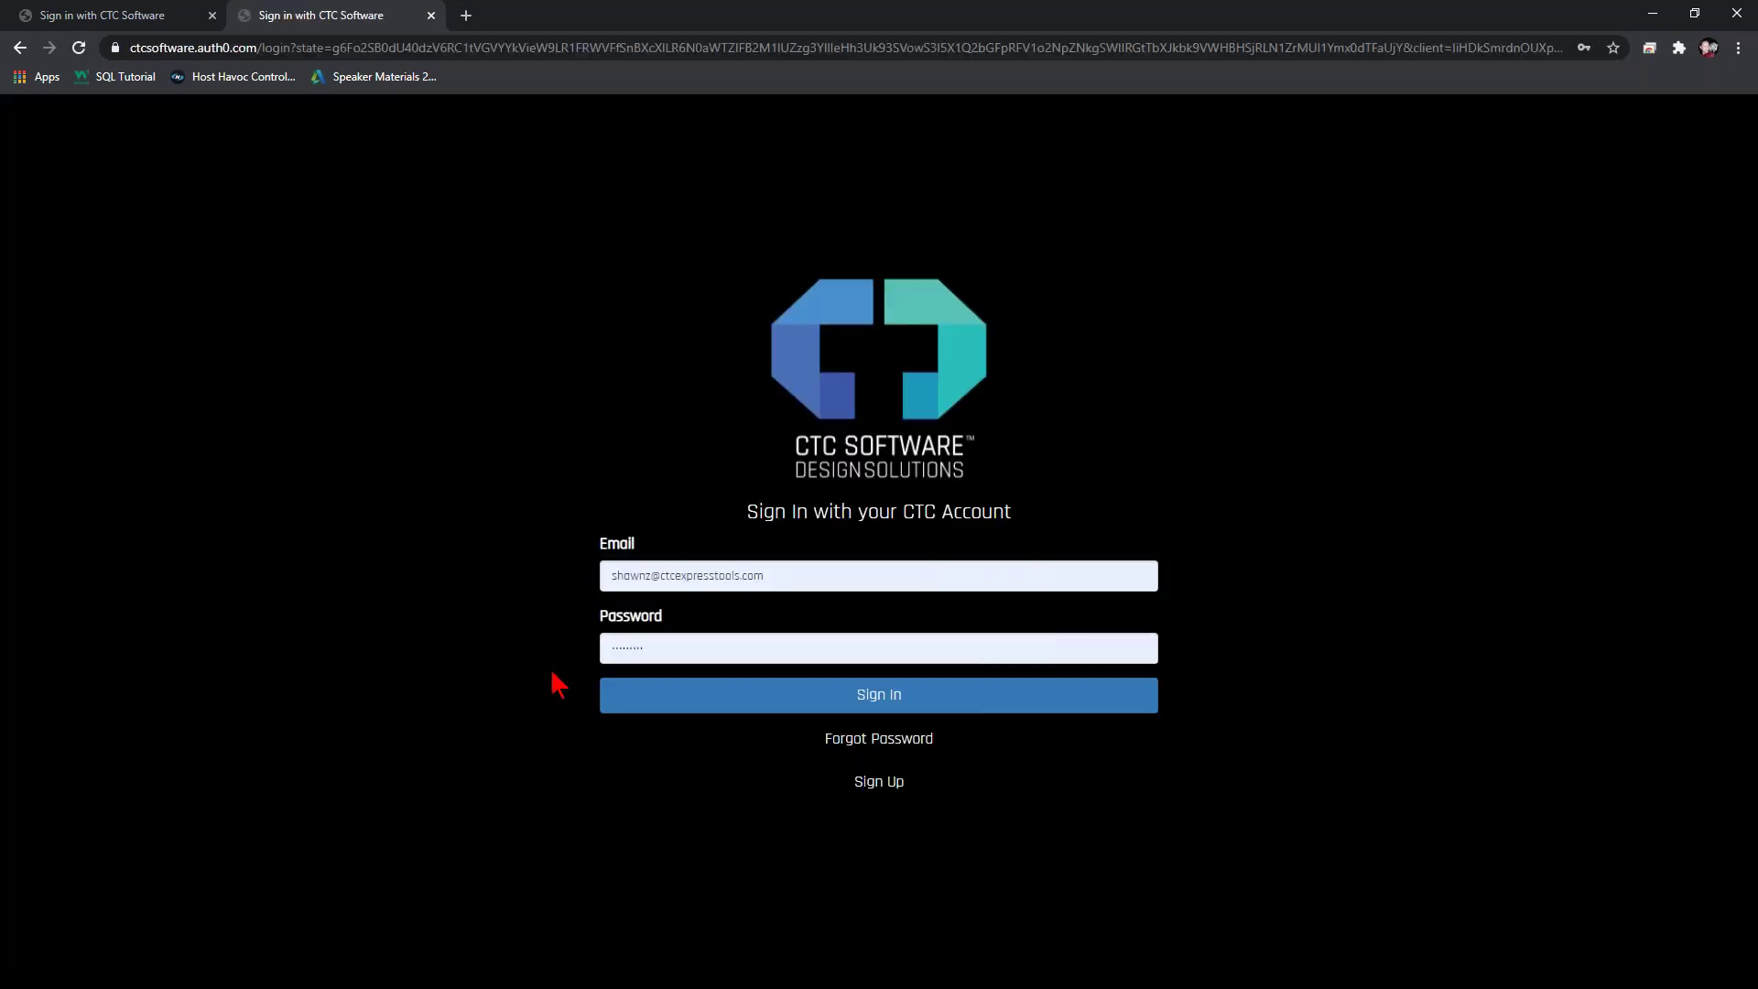
click(795, 566)
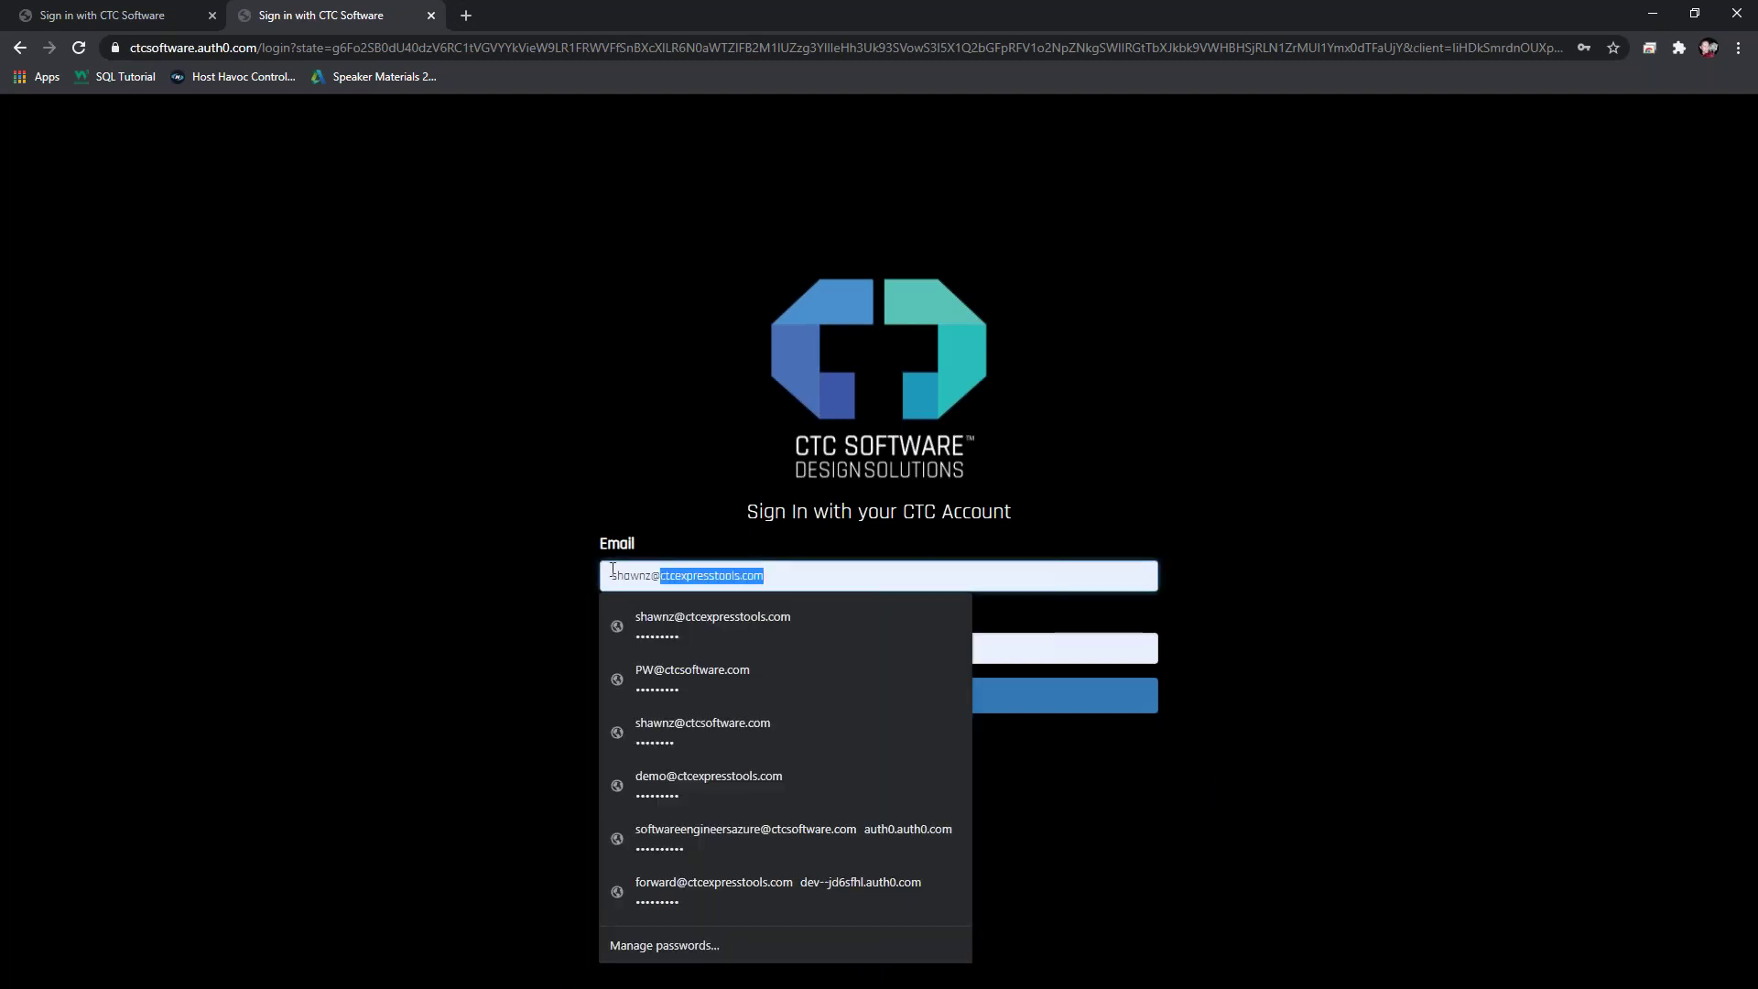
click(531, 641)
click(608, 648)
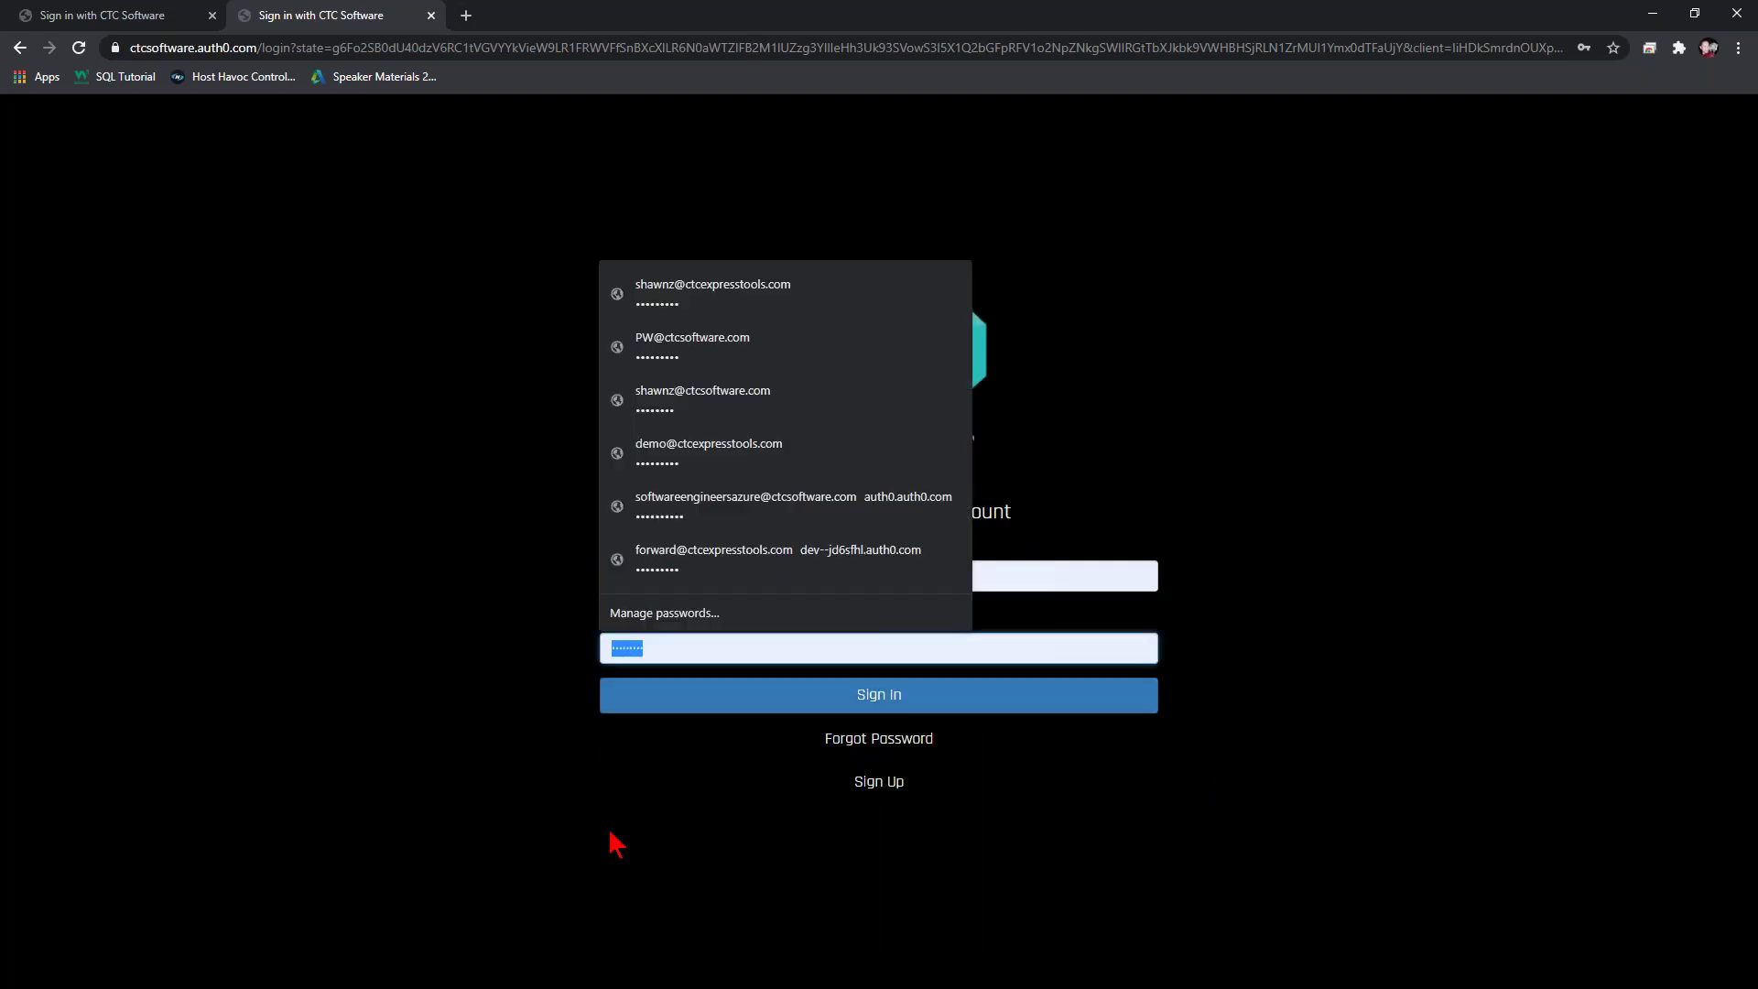
click(375, 881)
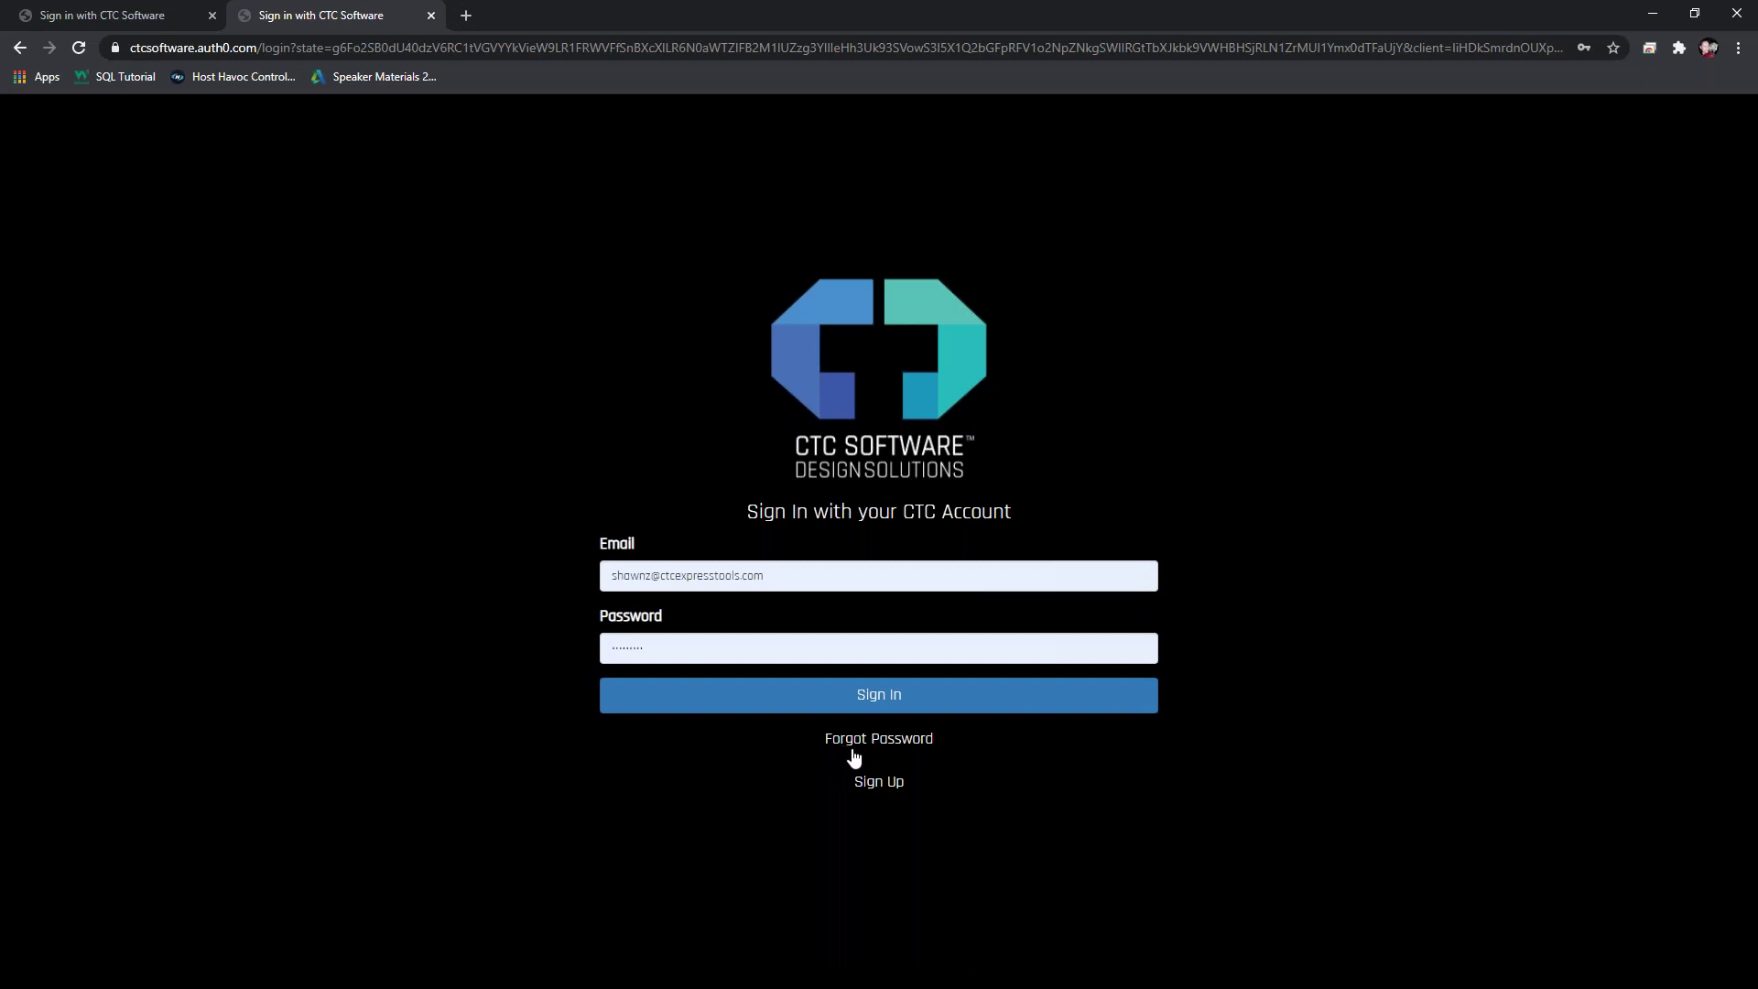
click(869, 794)
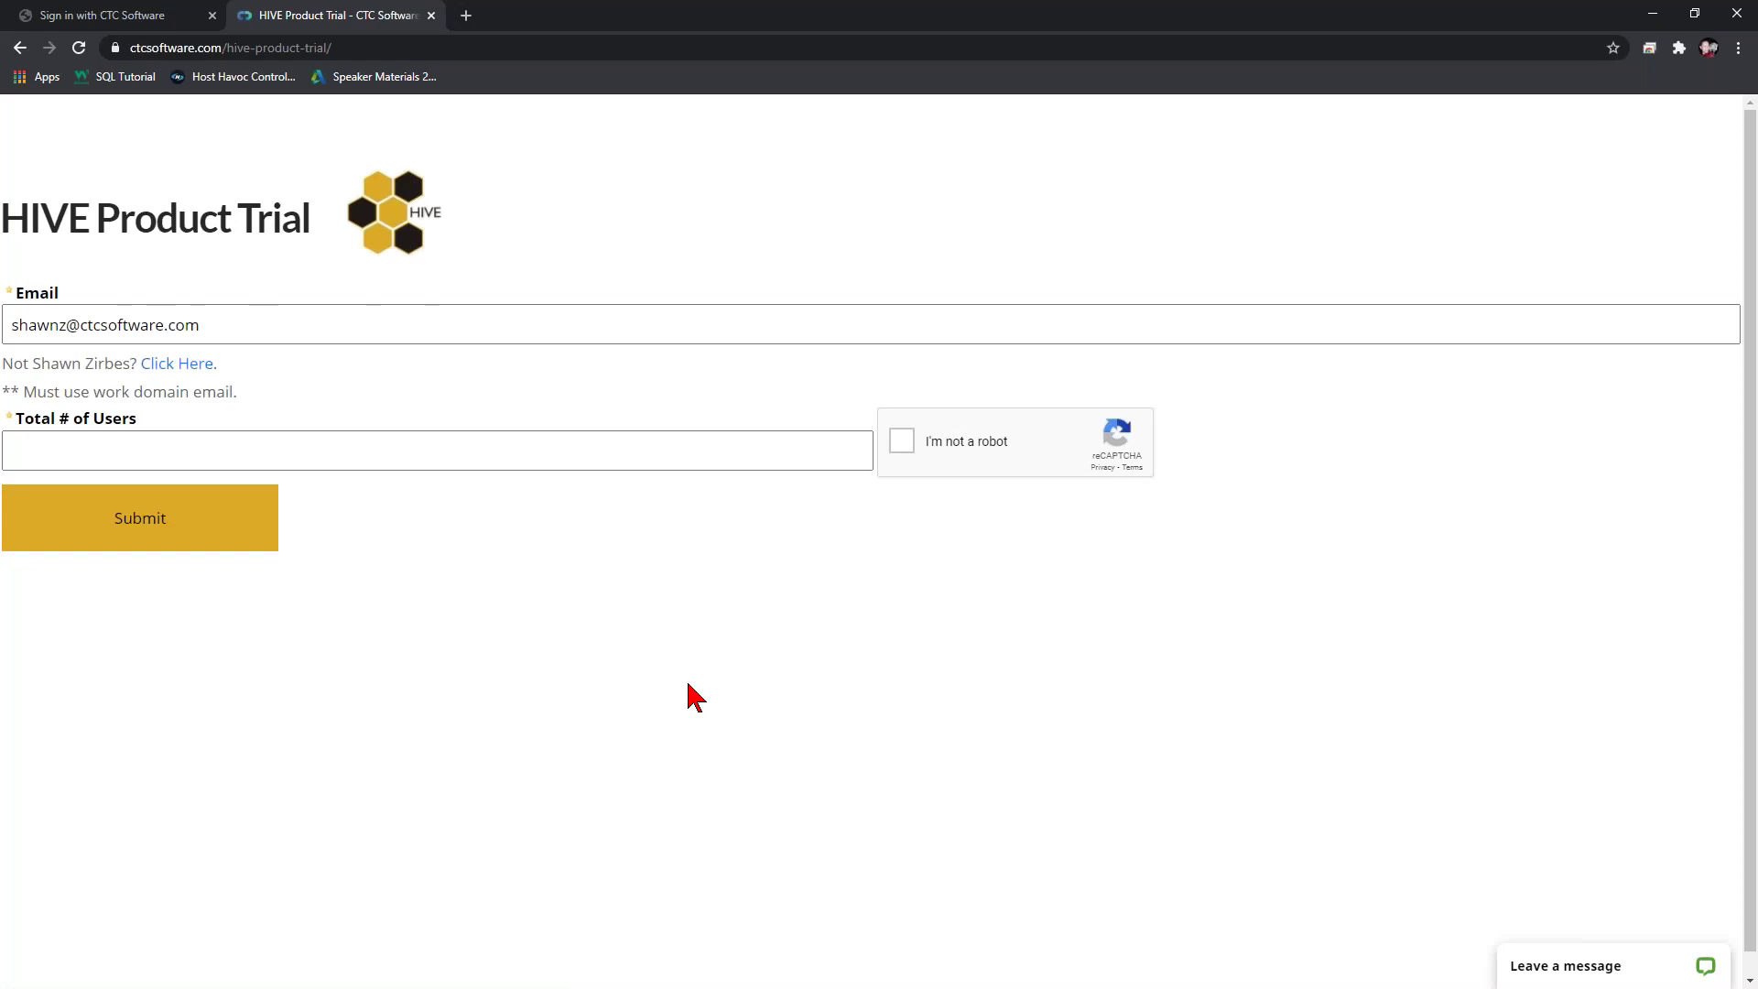
- Select the Total # of Users field and tick the reCAPTCHA 'I'm not a robot' box
click(384, 451)
click(897, 446)
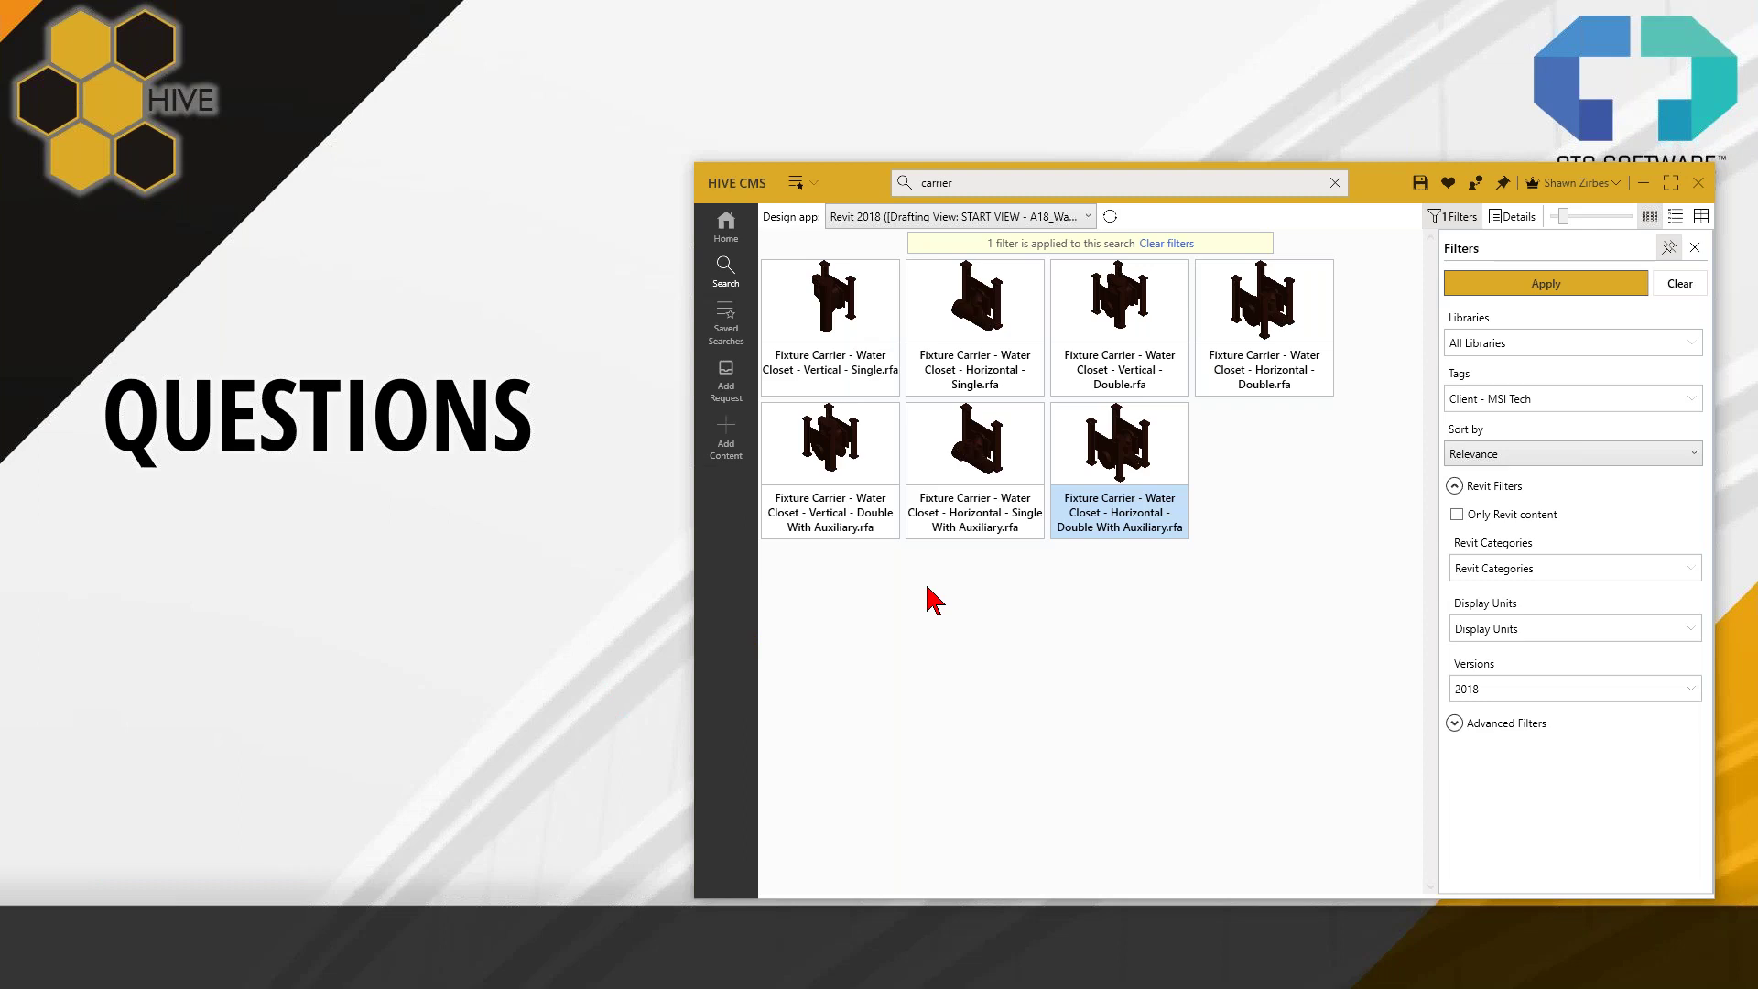
click(1678, 285)
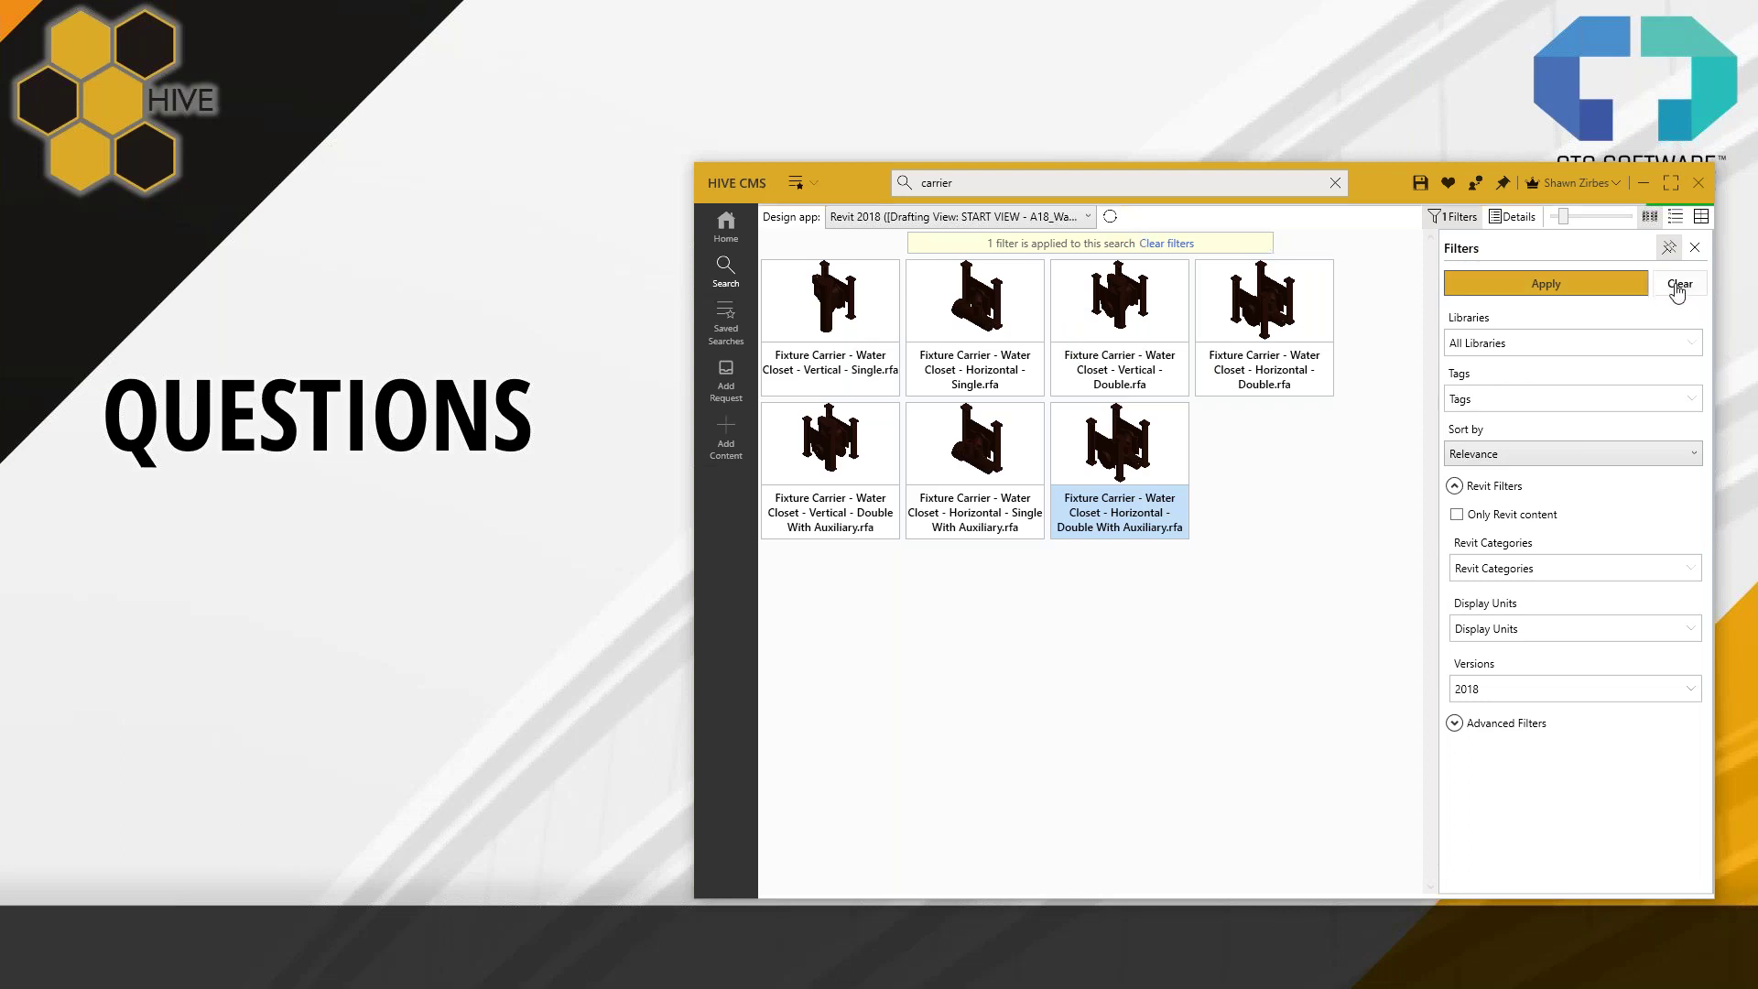
click(1335, 182)
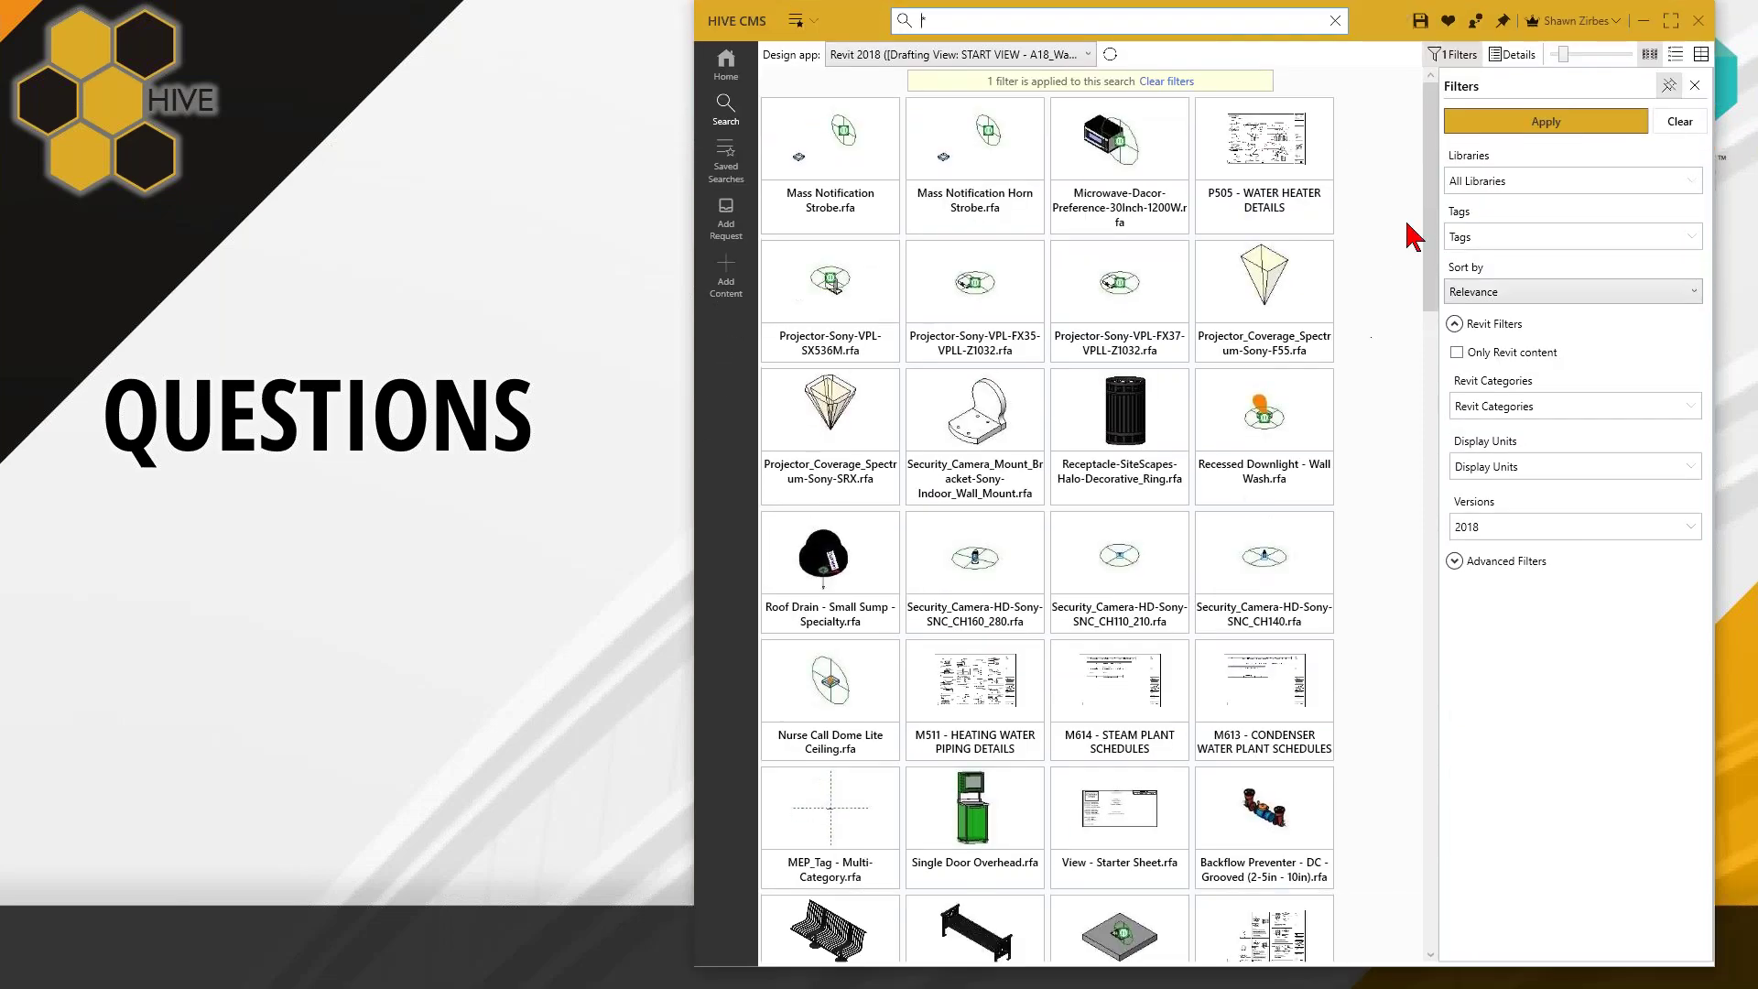
drag(1428, 220, 1442, 943)
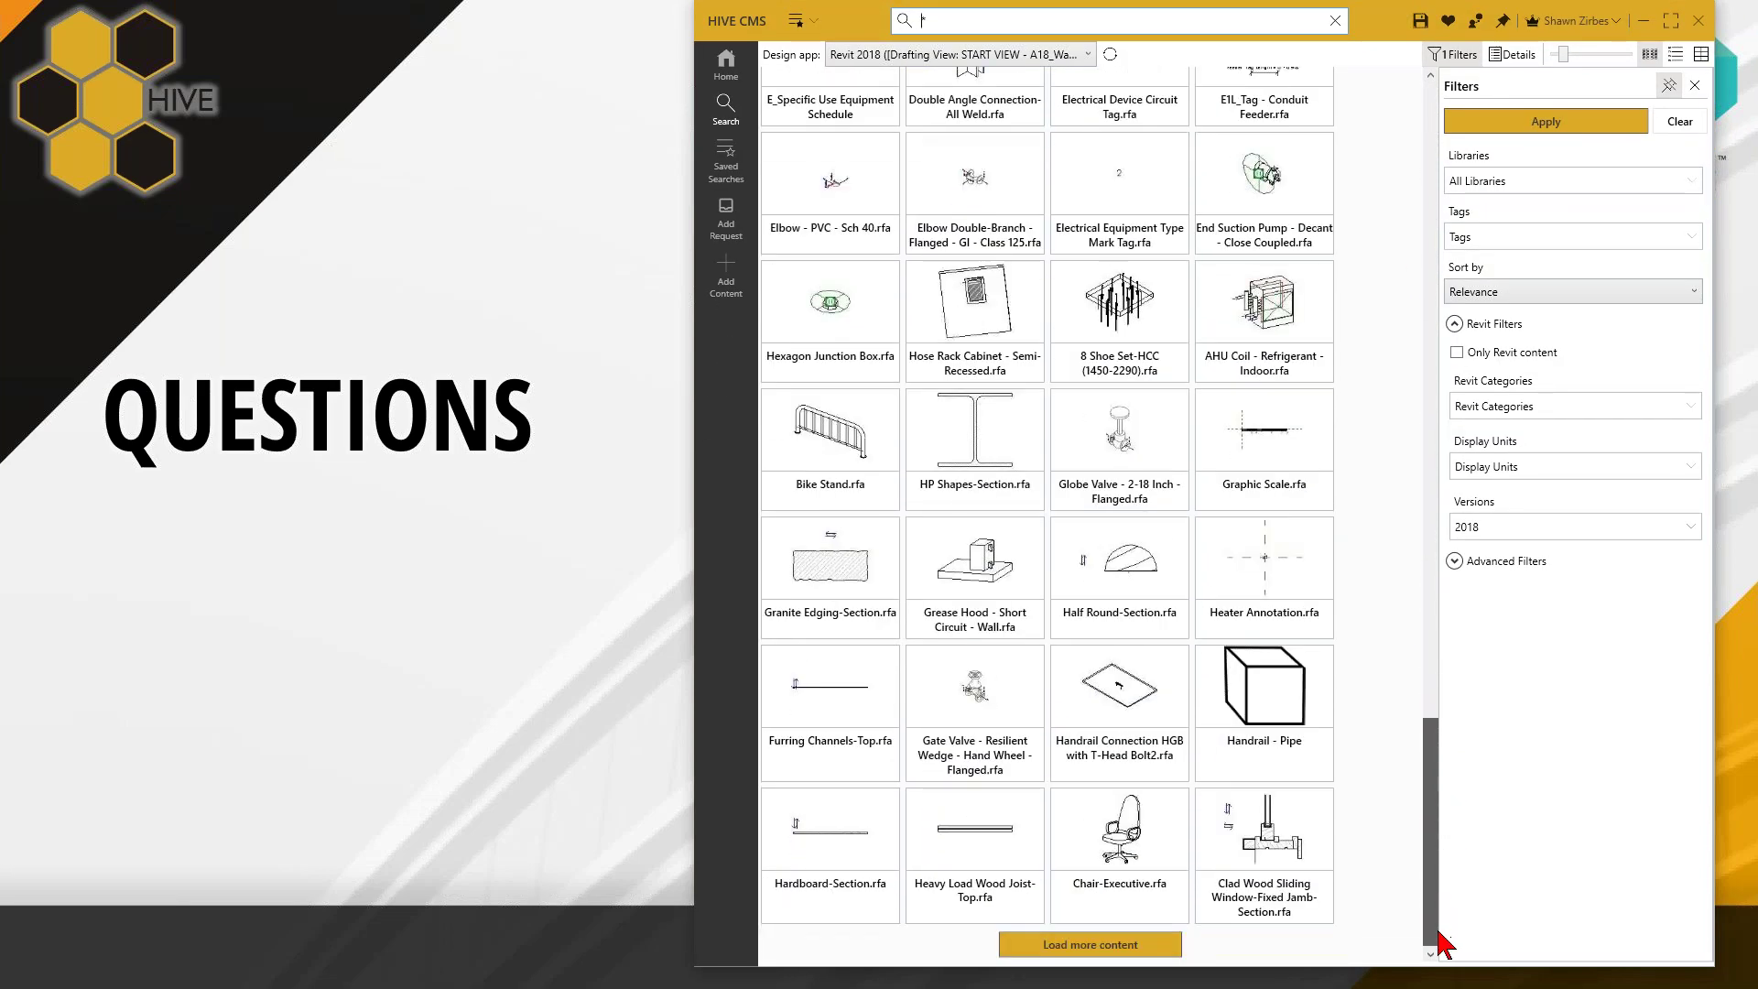
click(1106, 948)
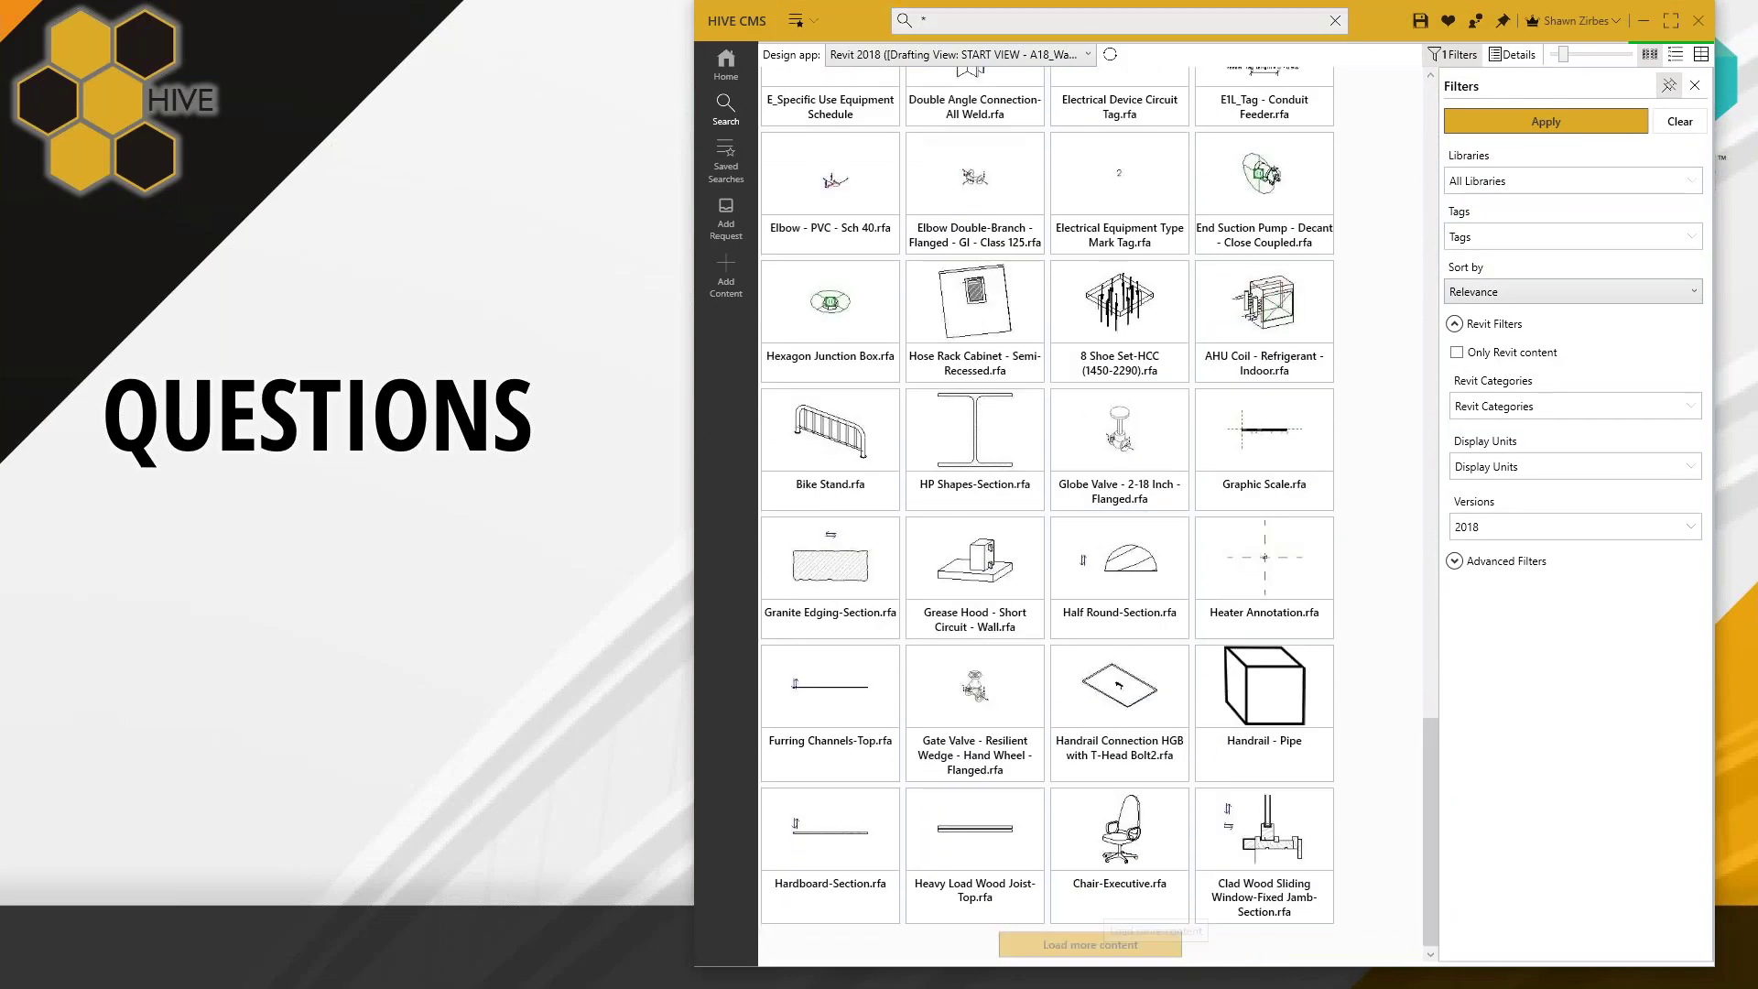
drag(1430, 440, 1430, 890)
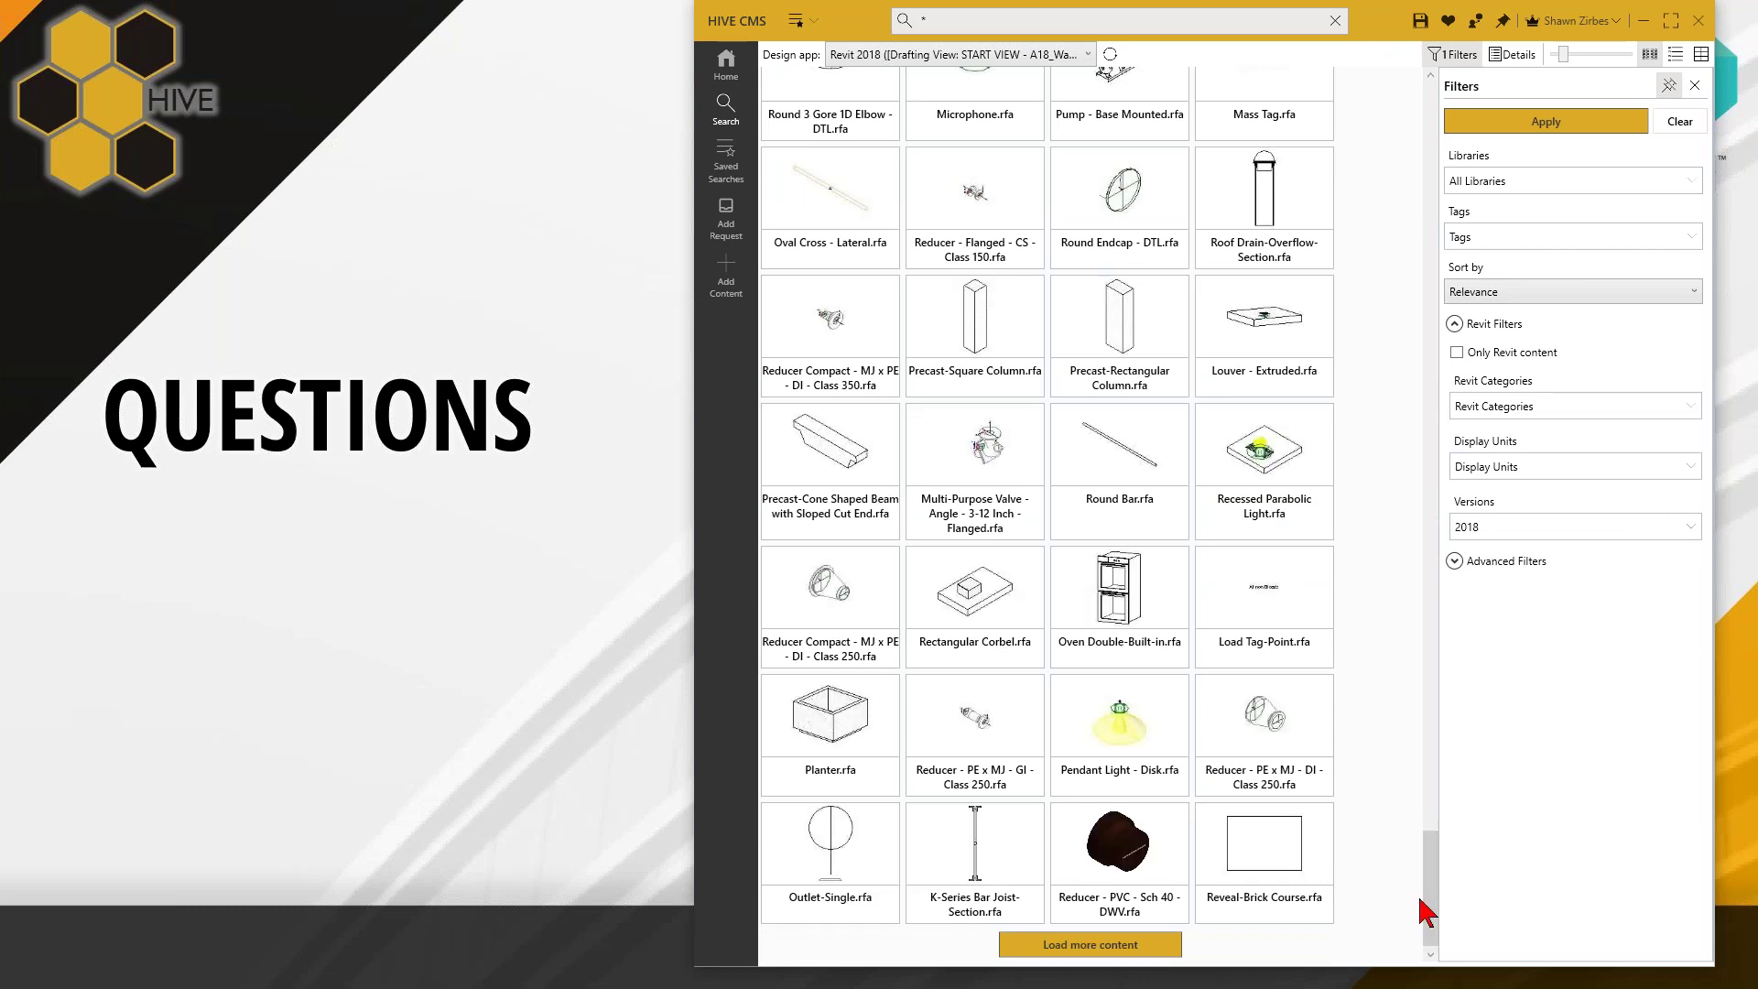
scroll(1432, 865, up, 1)
click(1456, 128)
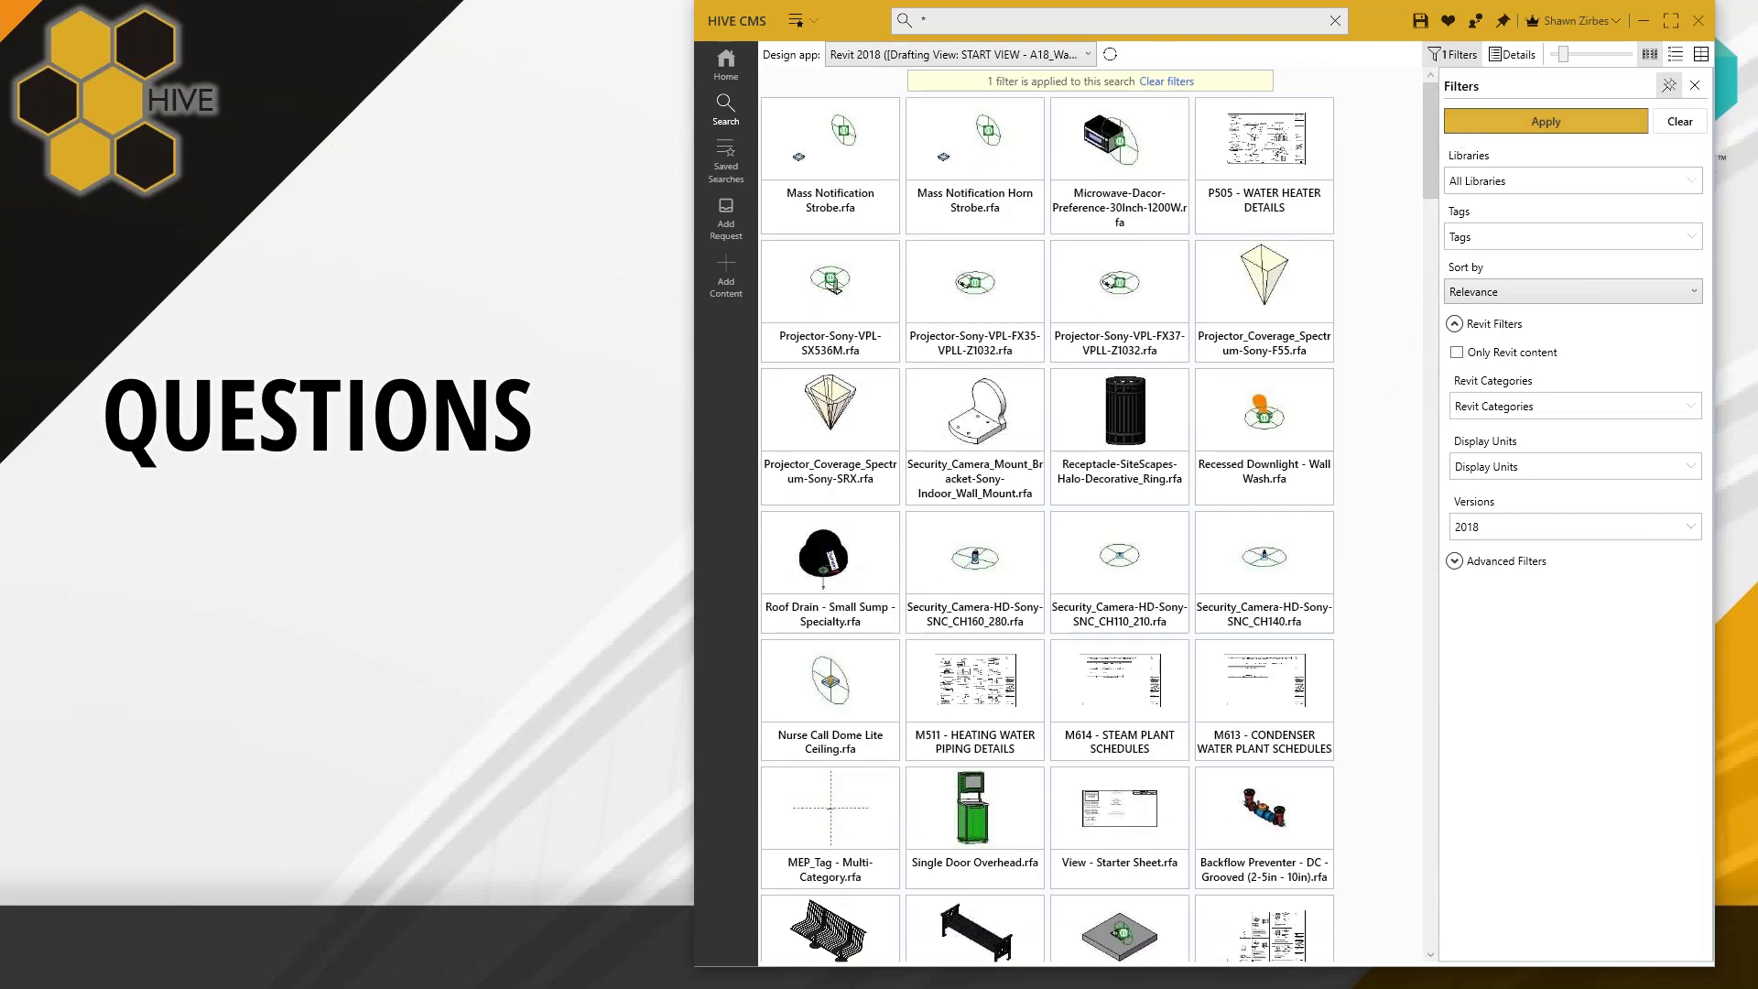
drag(1430, 138, 1432, 884)
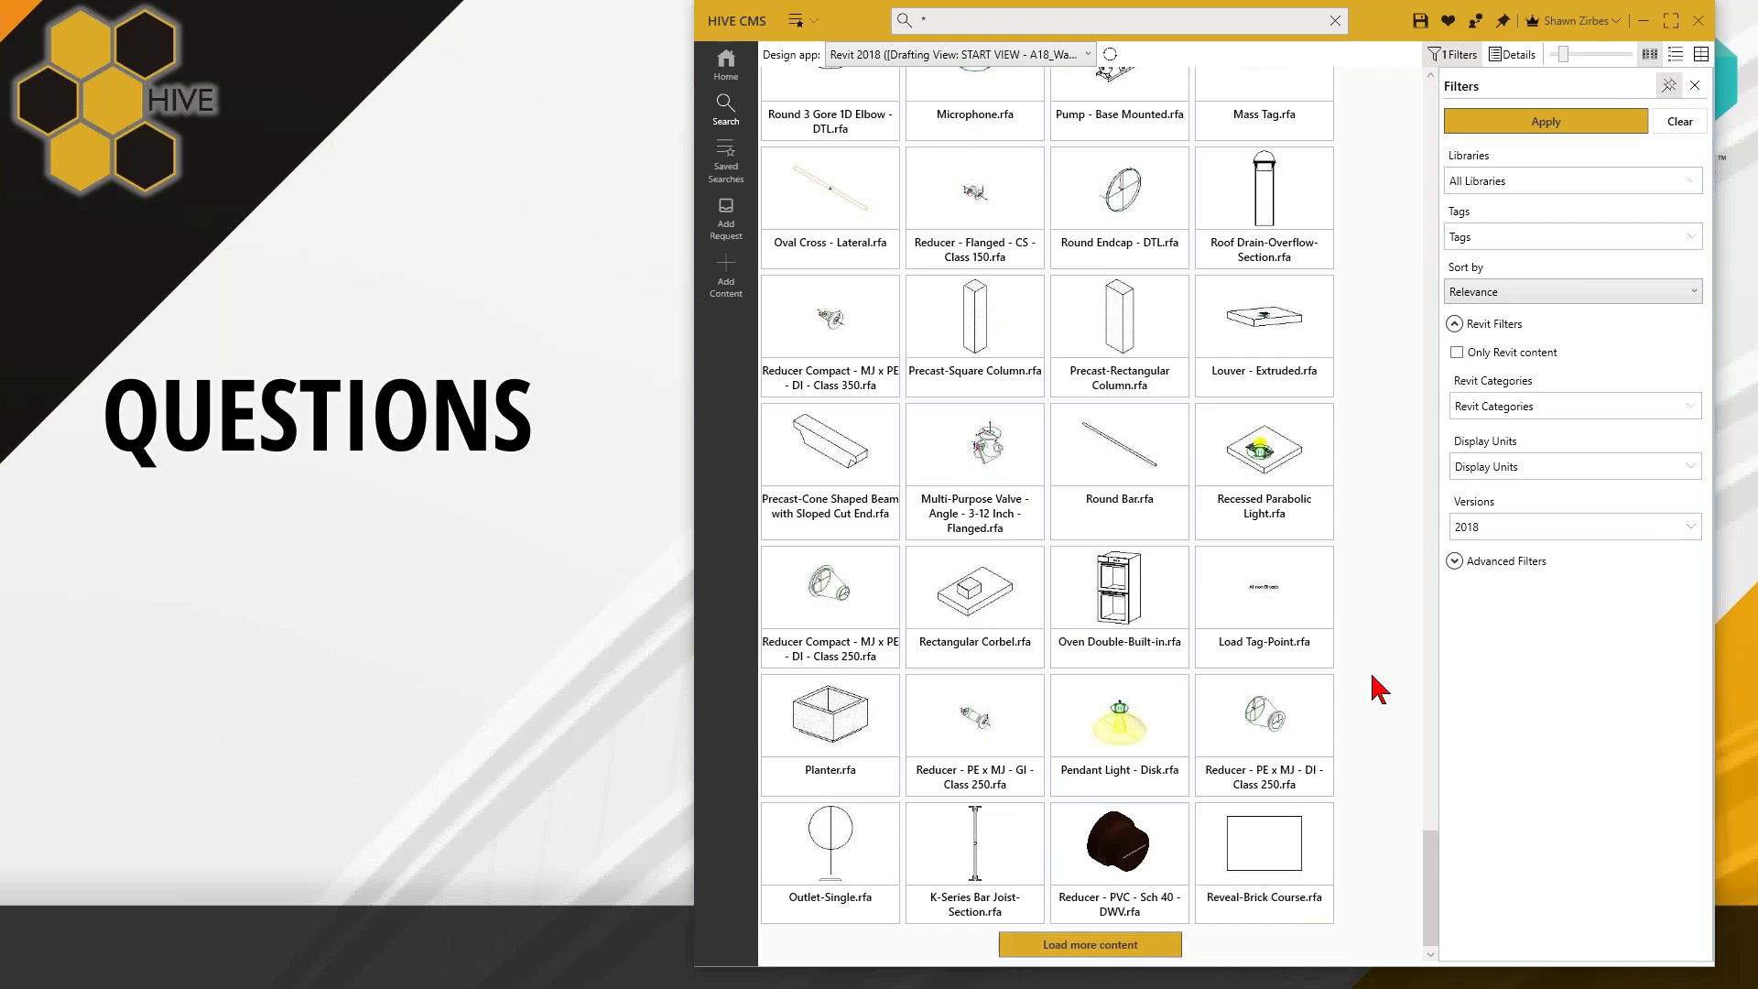
scroll(1409, 631, up, 5)
scroll(1412, 348, down, 4)
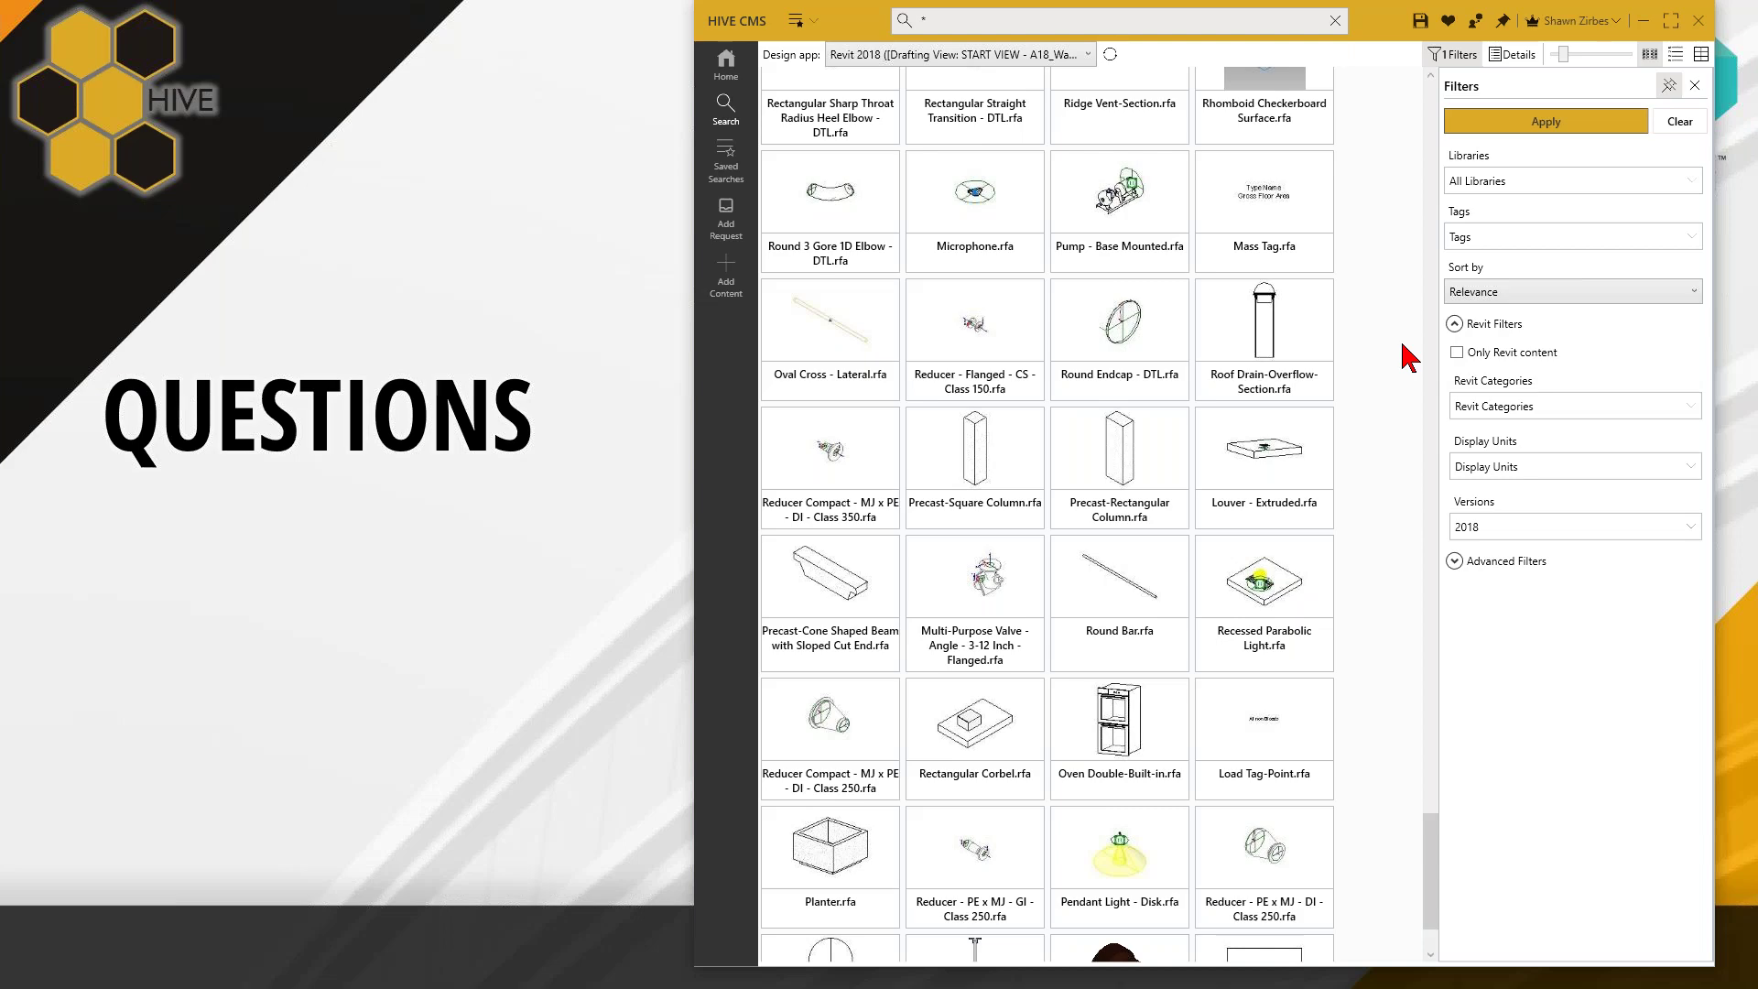
scroll(1410, 357, up, 10)
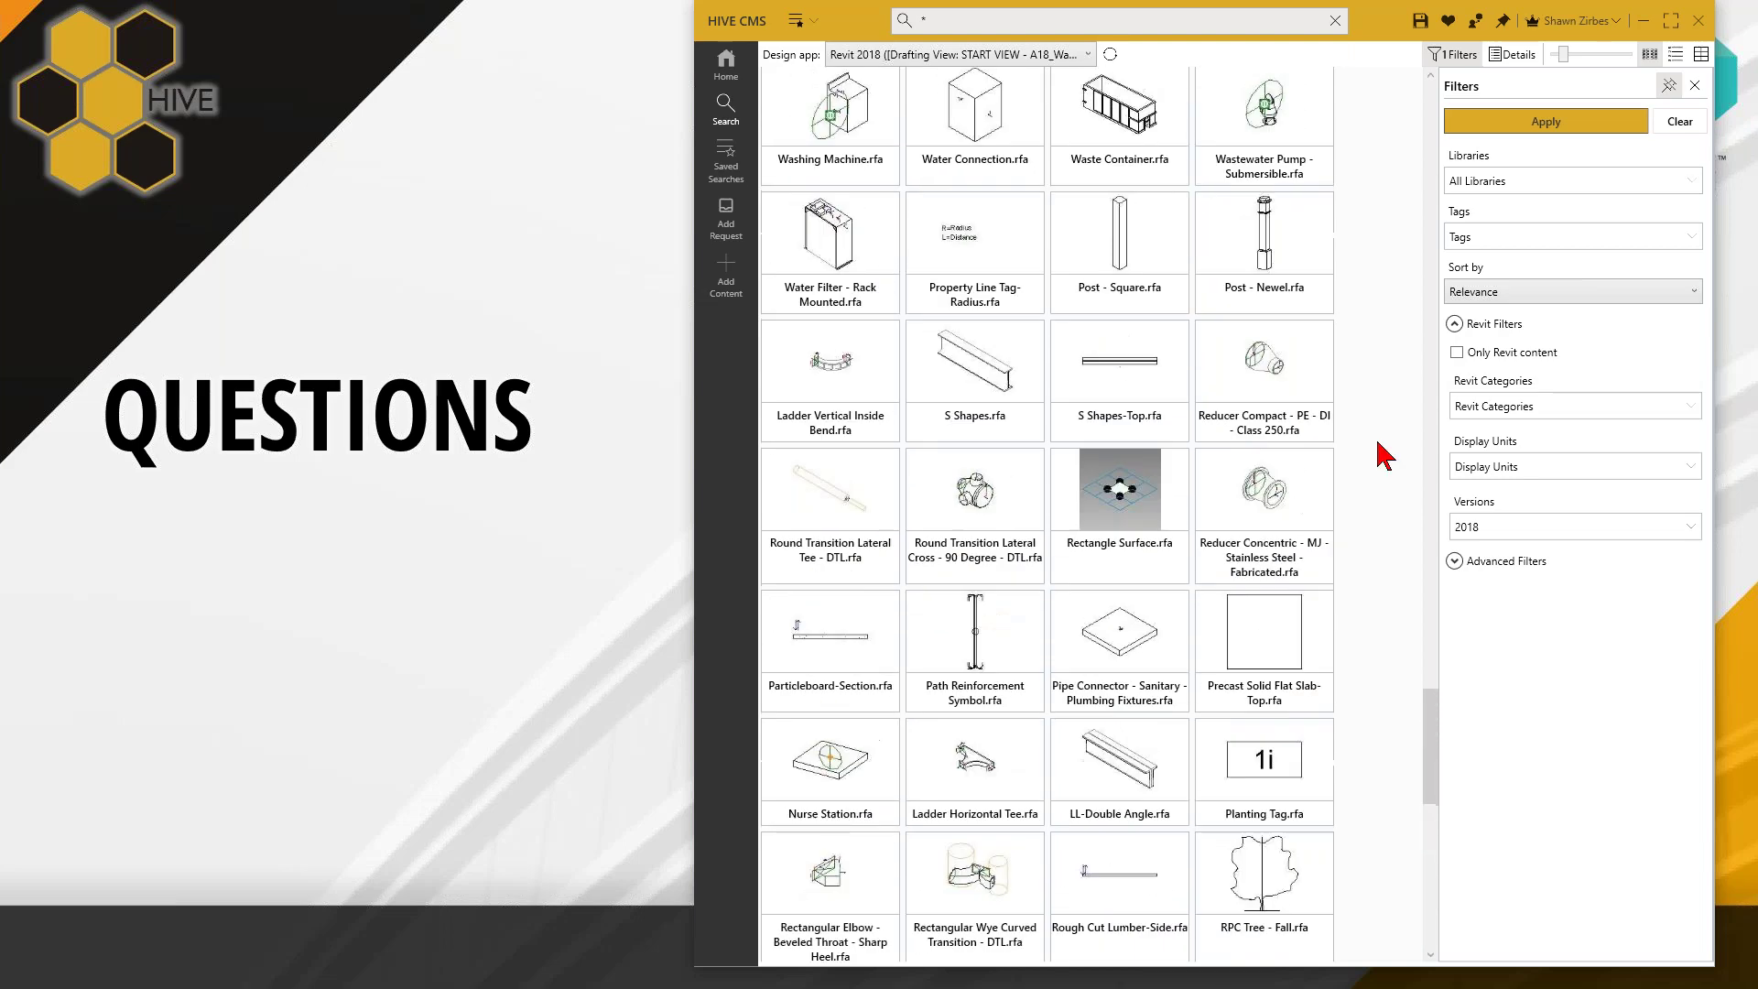
scroll(1385, 455, down, 4)
scroll(1385, 455, down, 3)
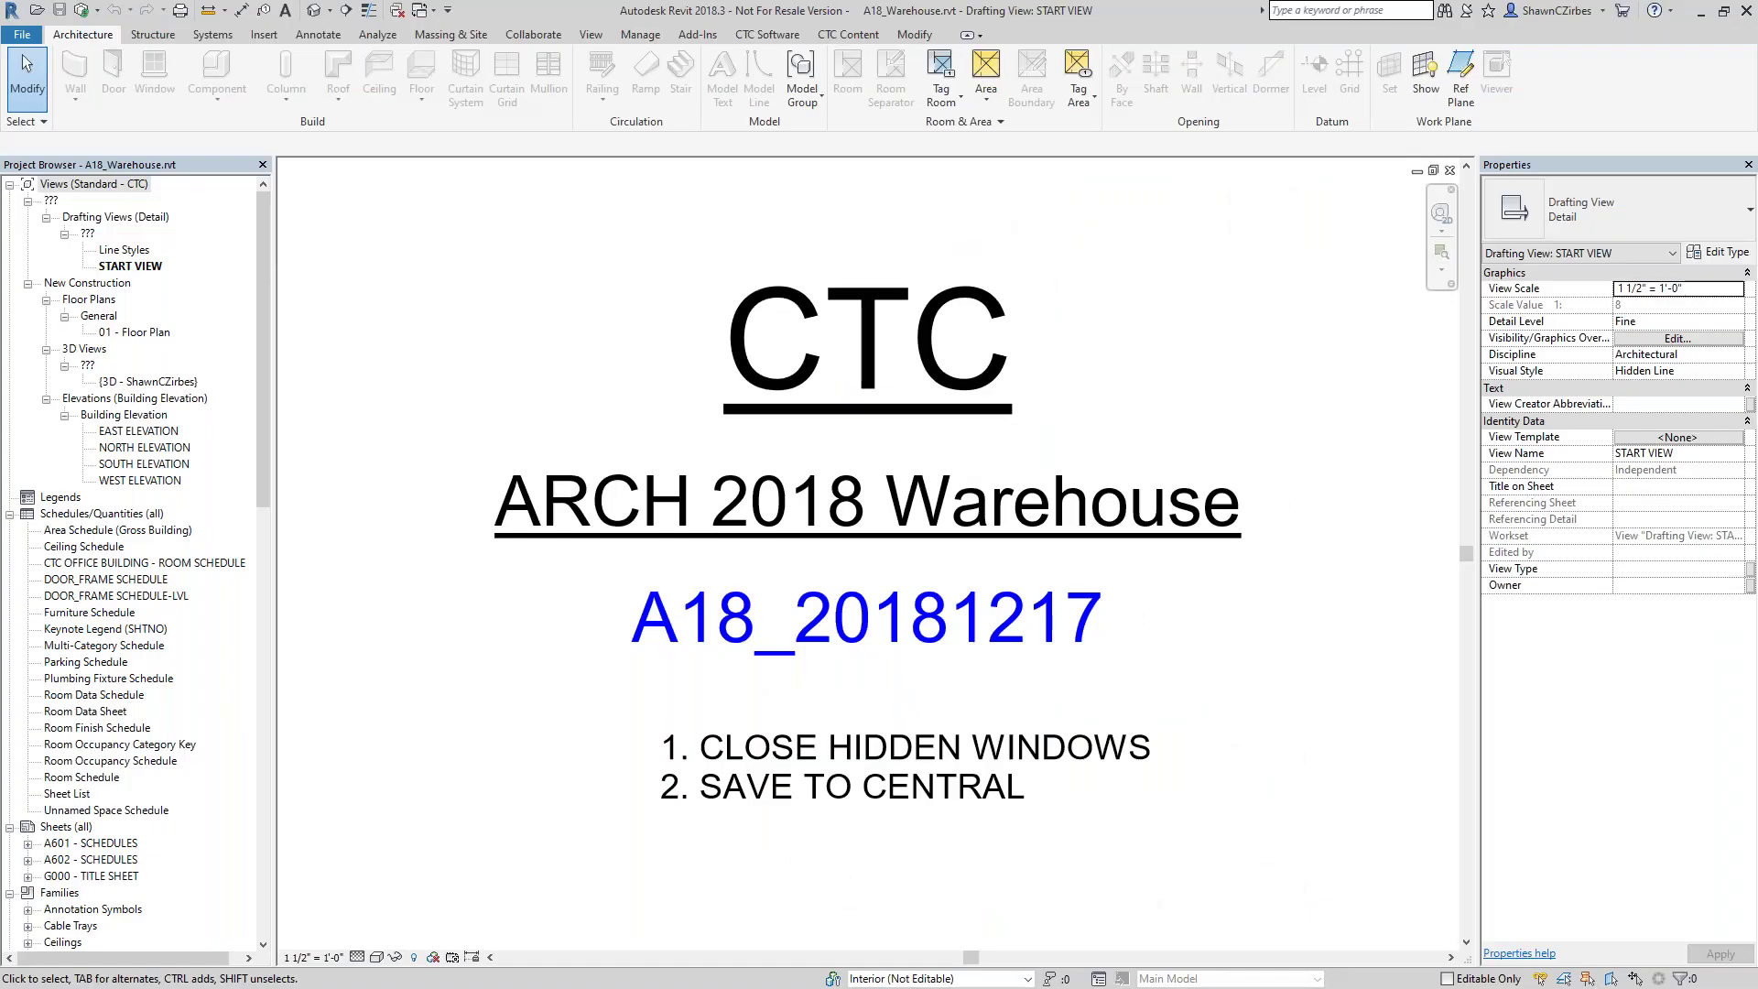
- Launch HIVE CMS from the CTC Software ribbon tab and drag its window over the warehouse project
click(760, 35)
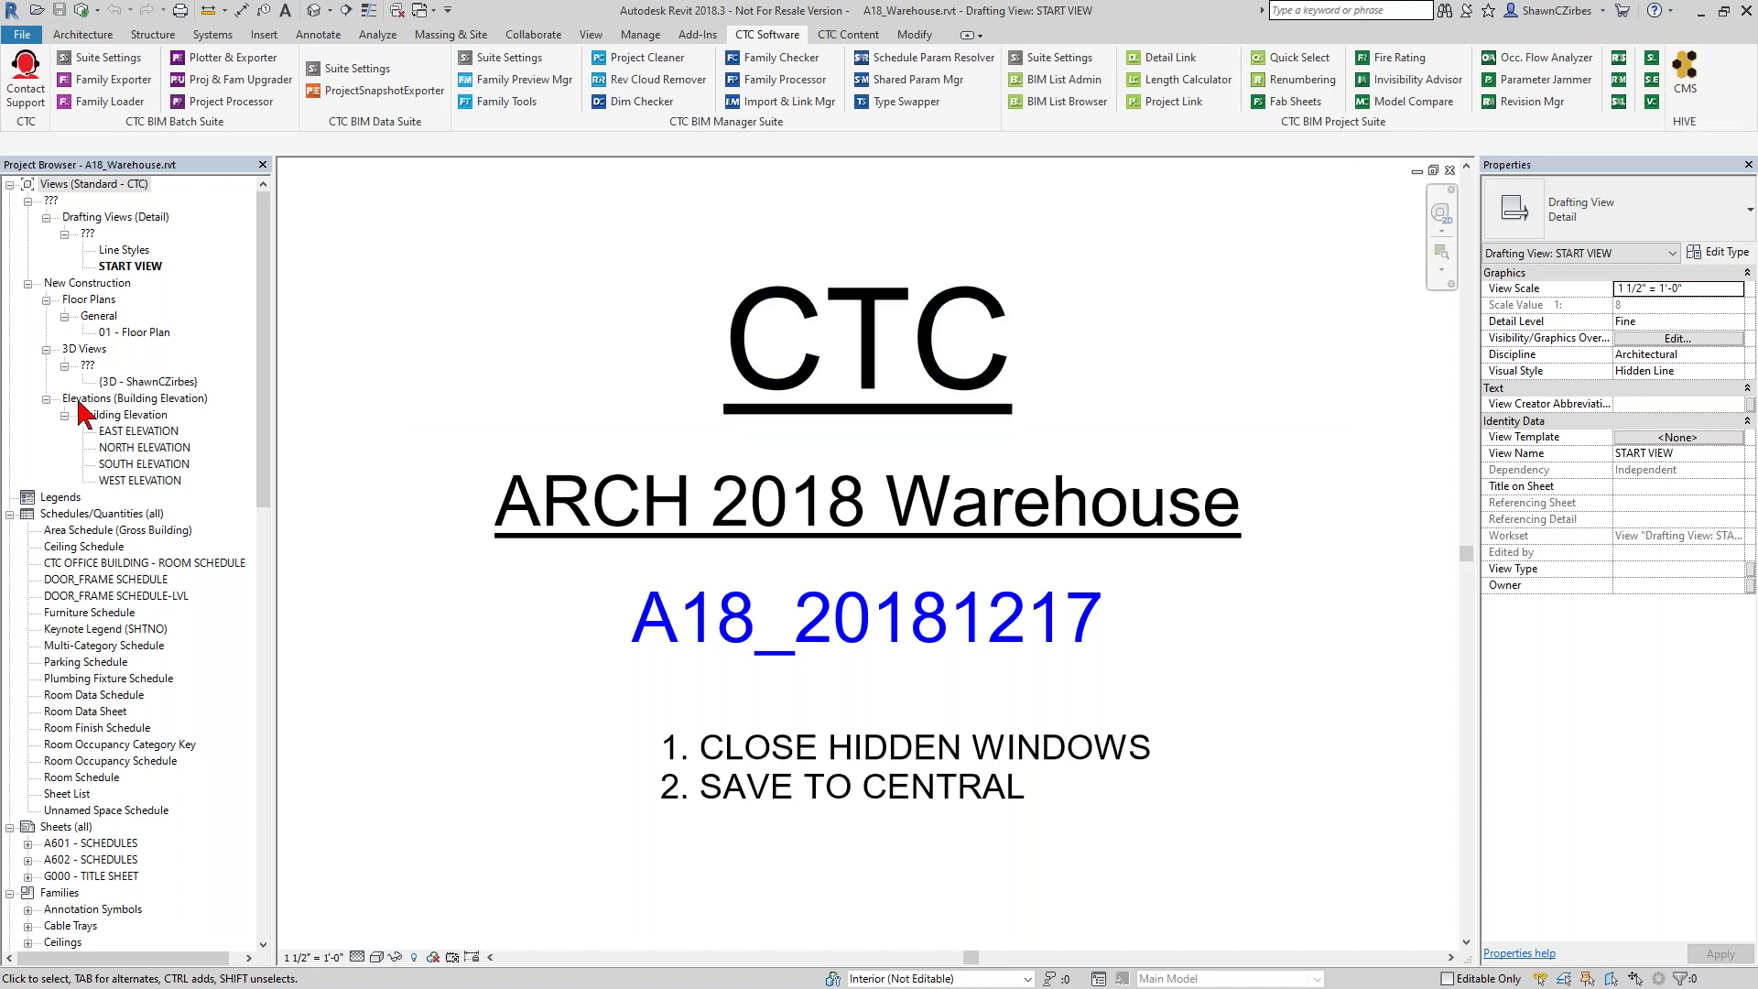
drag(1455, 9, 1428, 151)
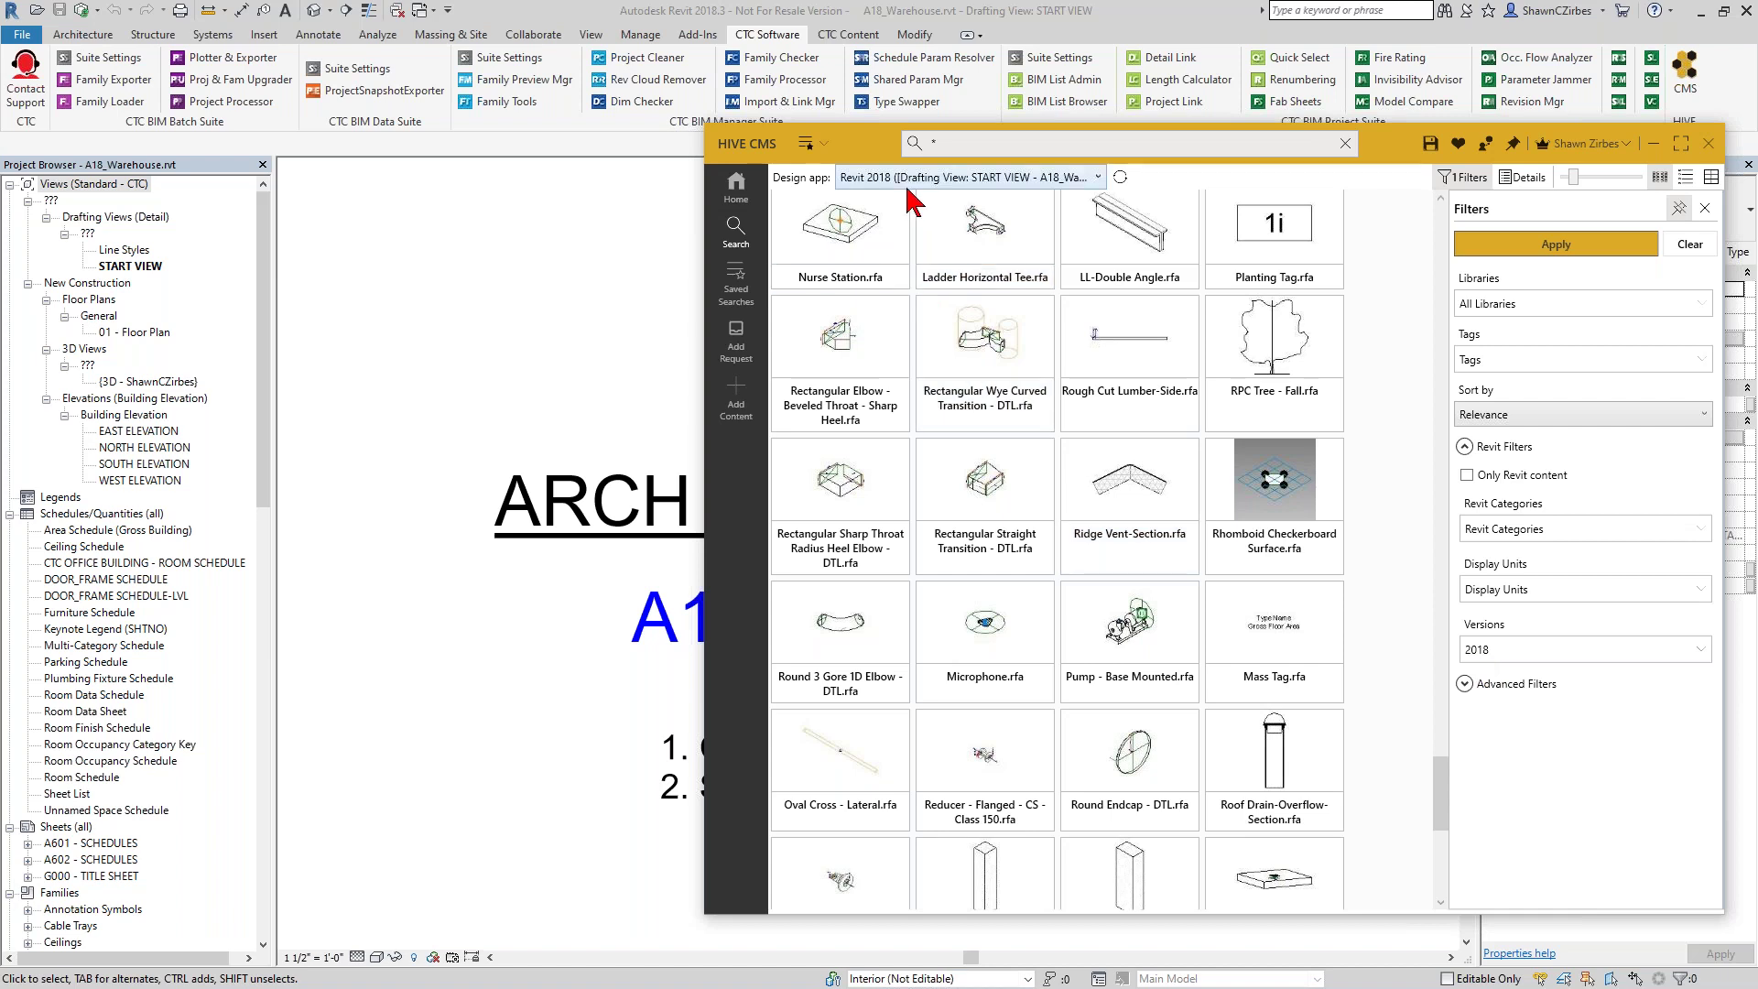
- Switch the Design app to Revit 2021 ([Home]) and confirm the Versions filter shows 2021
click(994, 179)
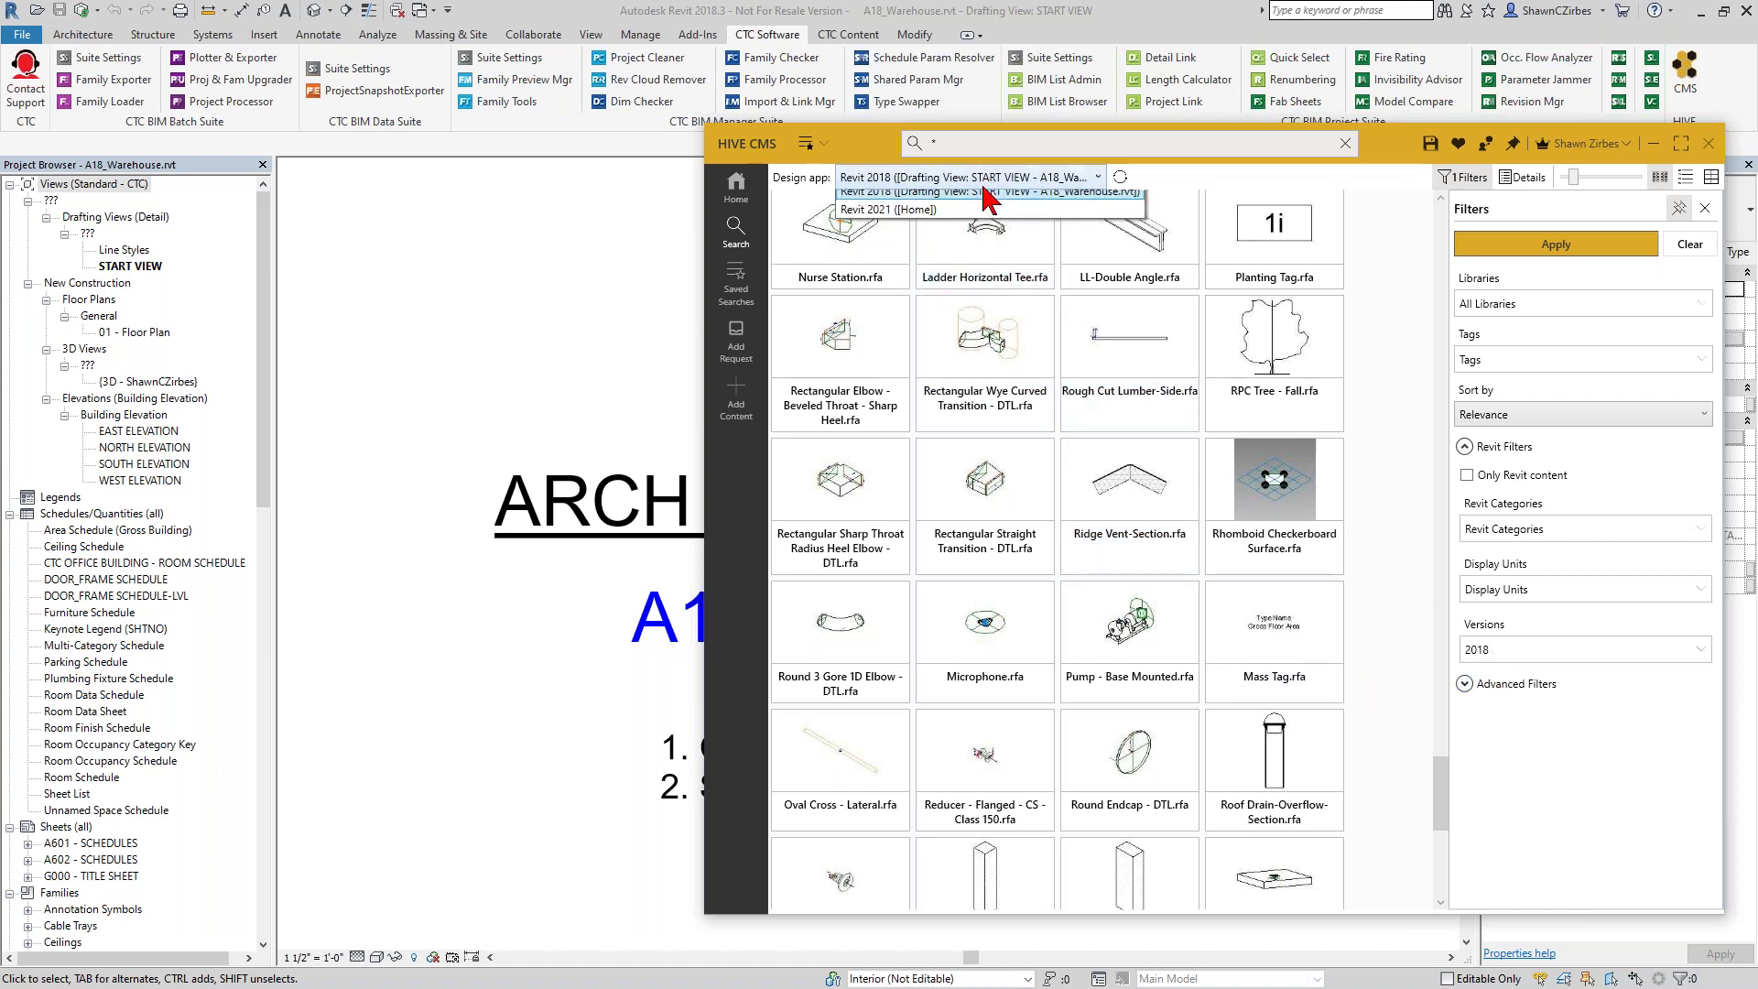
click(957, 220)
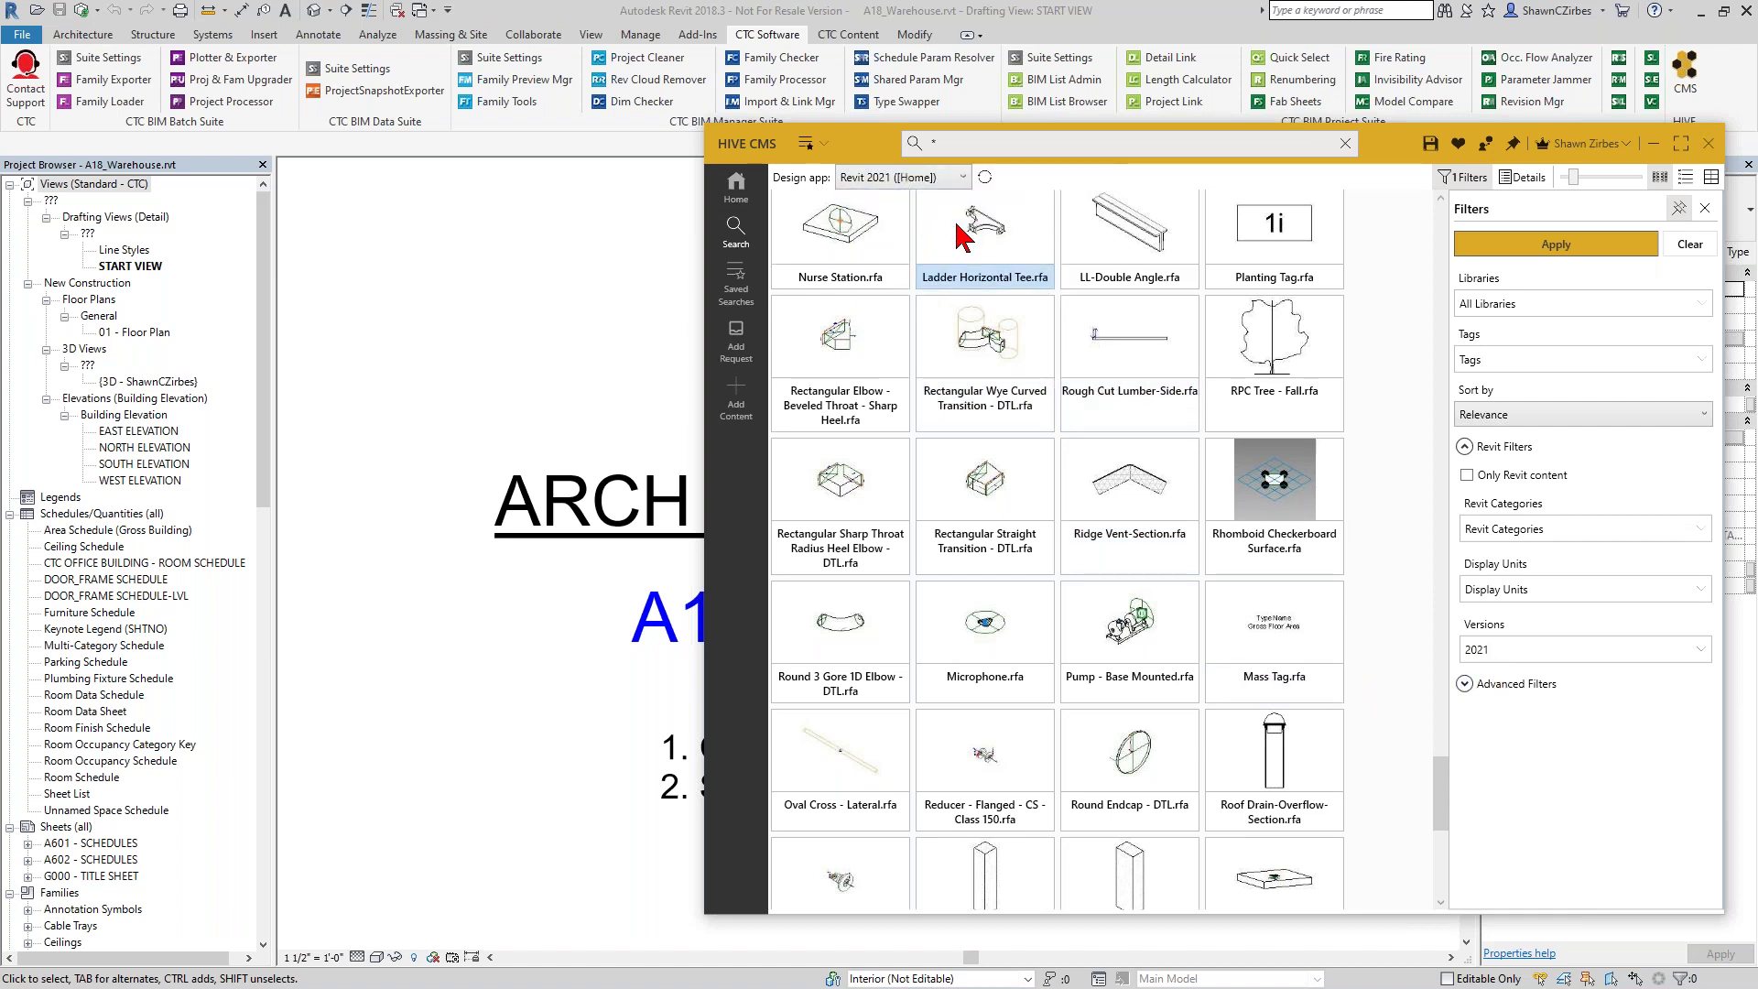
click(1508, 657)
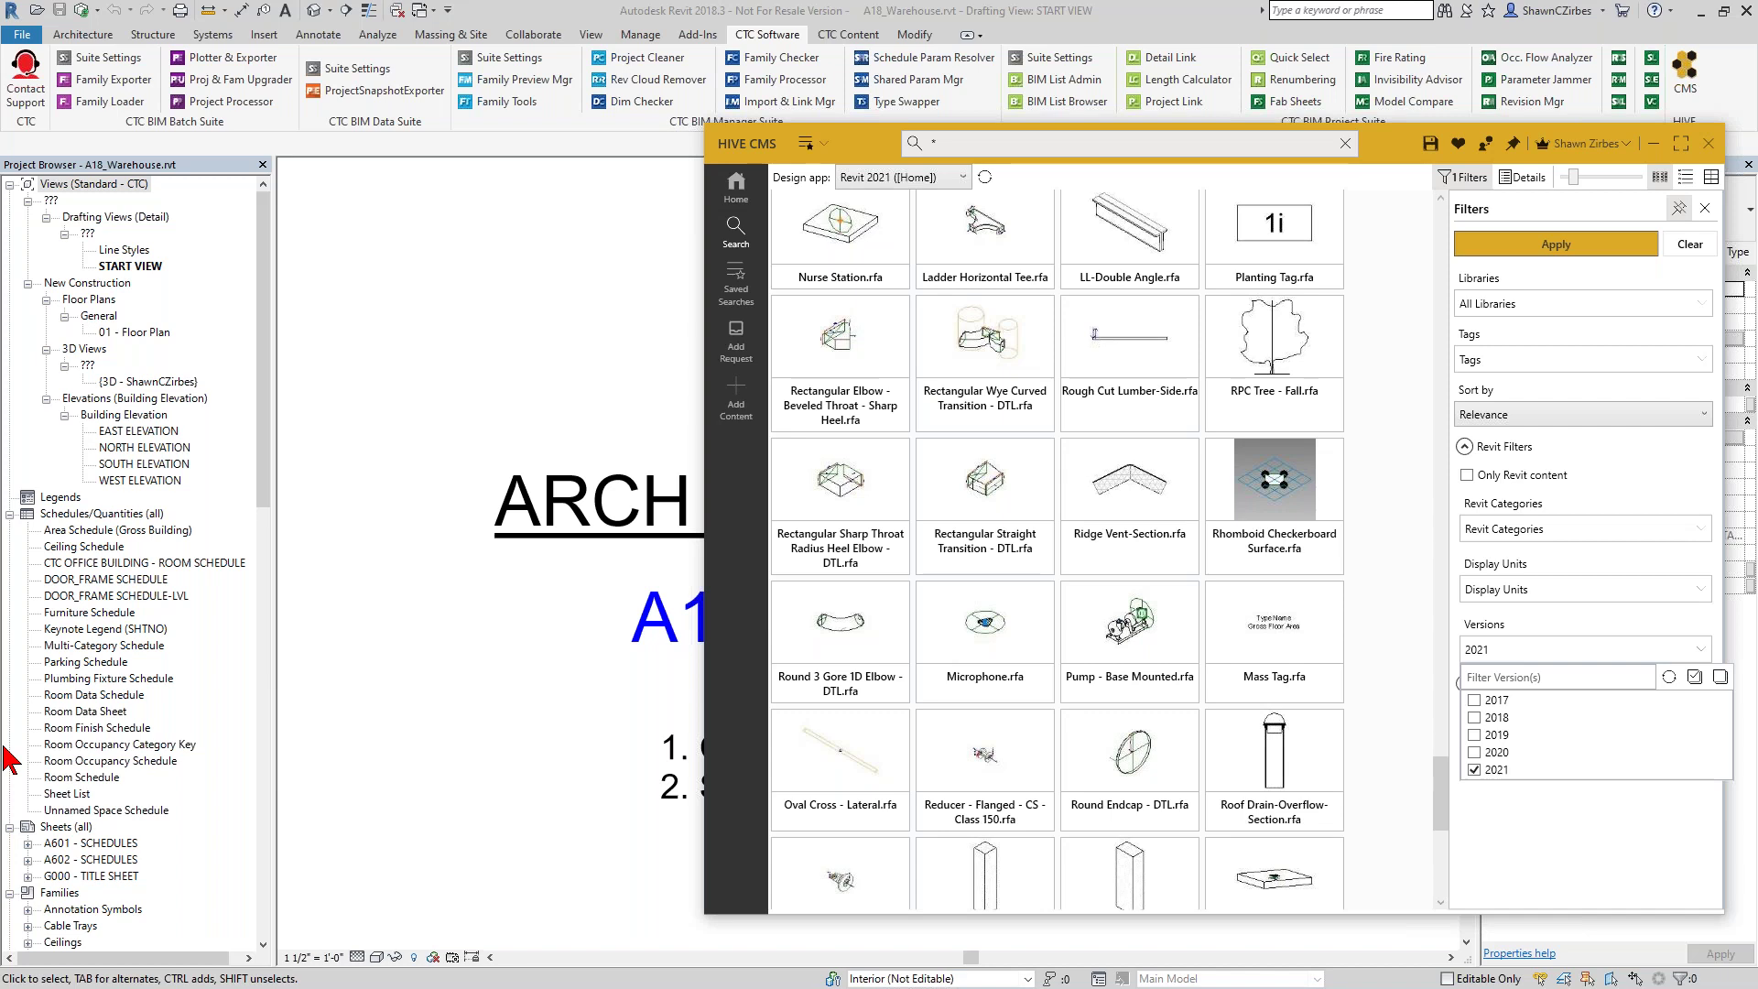
click(847, 177)
click(847, 177)
- Retarget Design app to Revit 2018, apply the filters, and enlarge result thumbnails to maximum
click(846, 274)
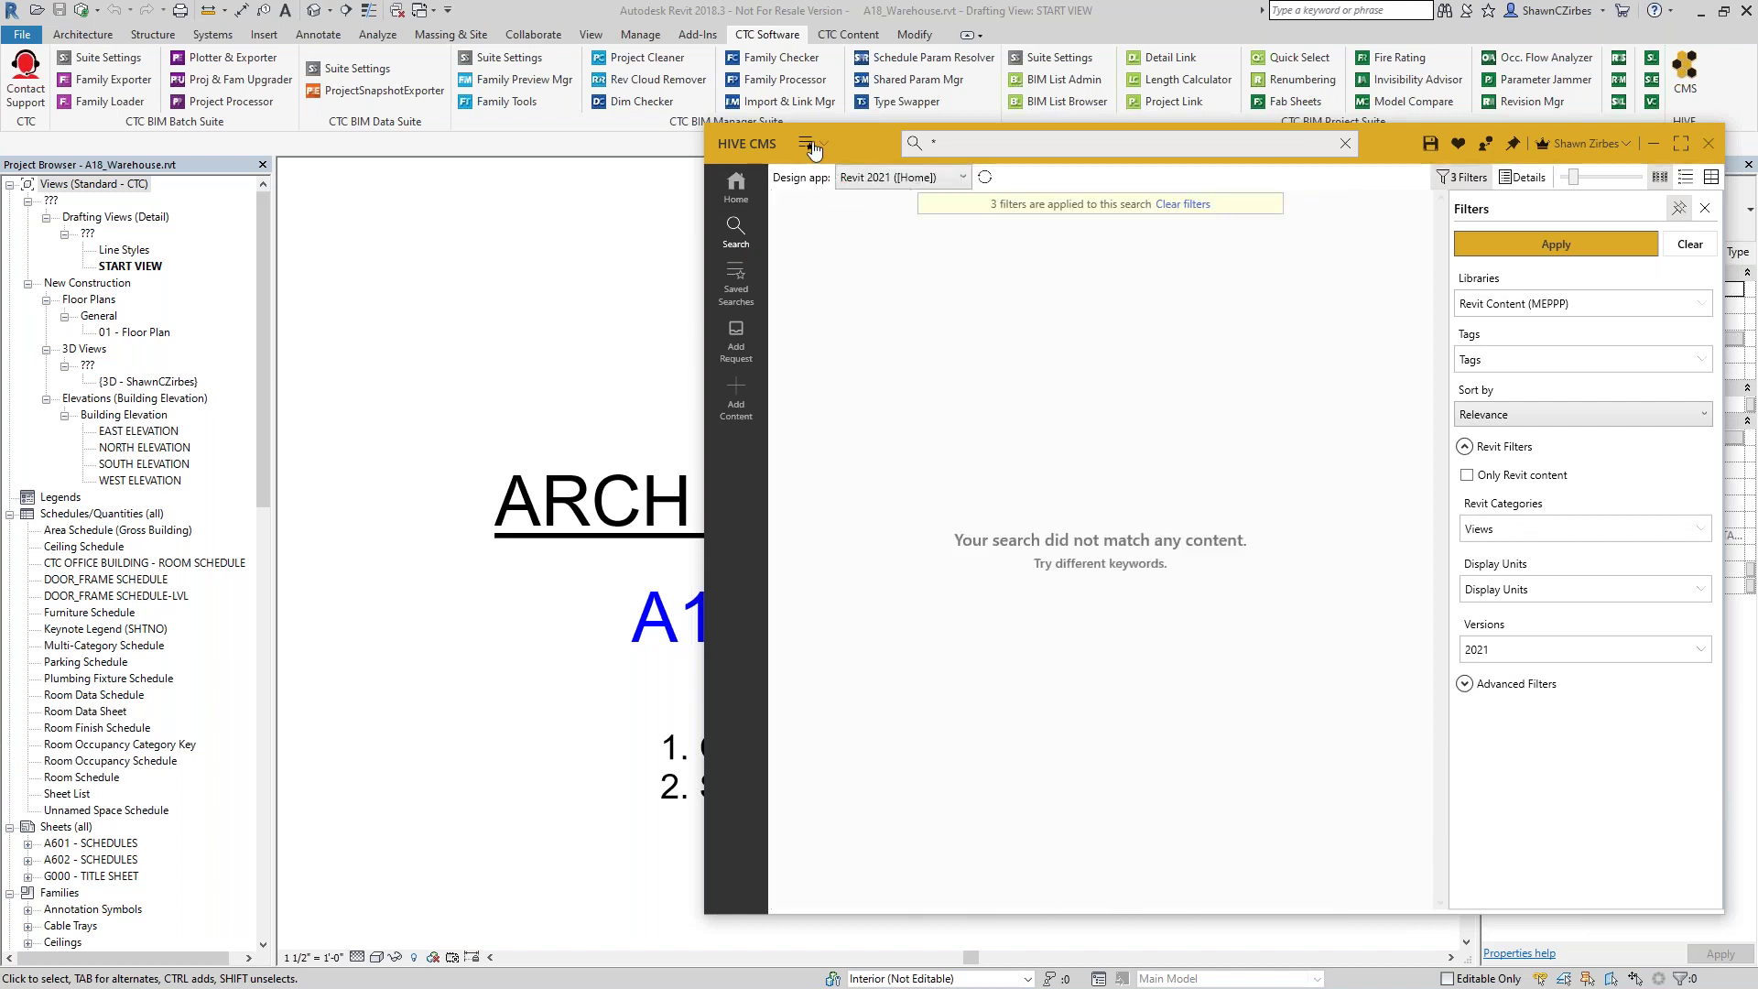
click(953, 178)
click(940, 201)
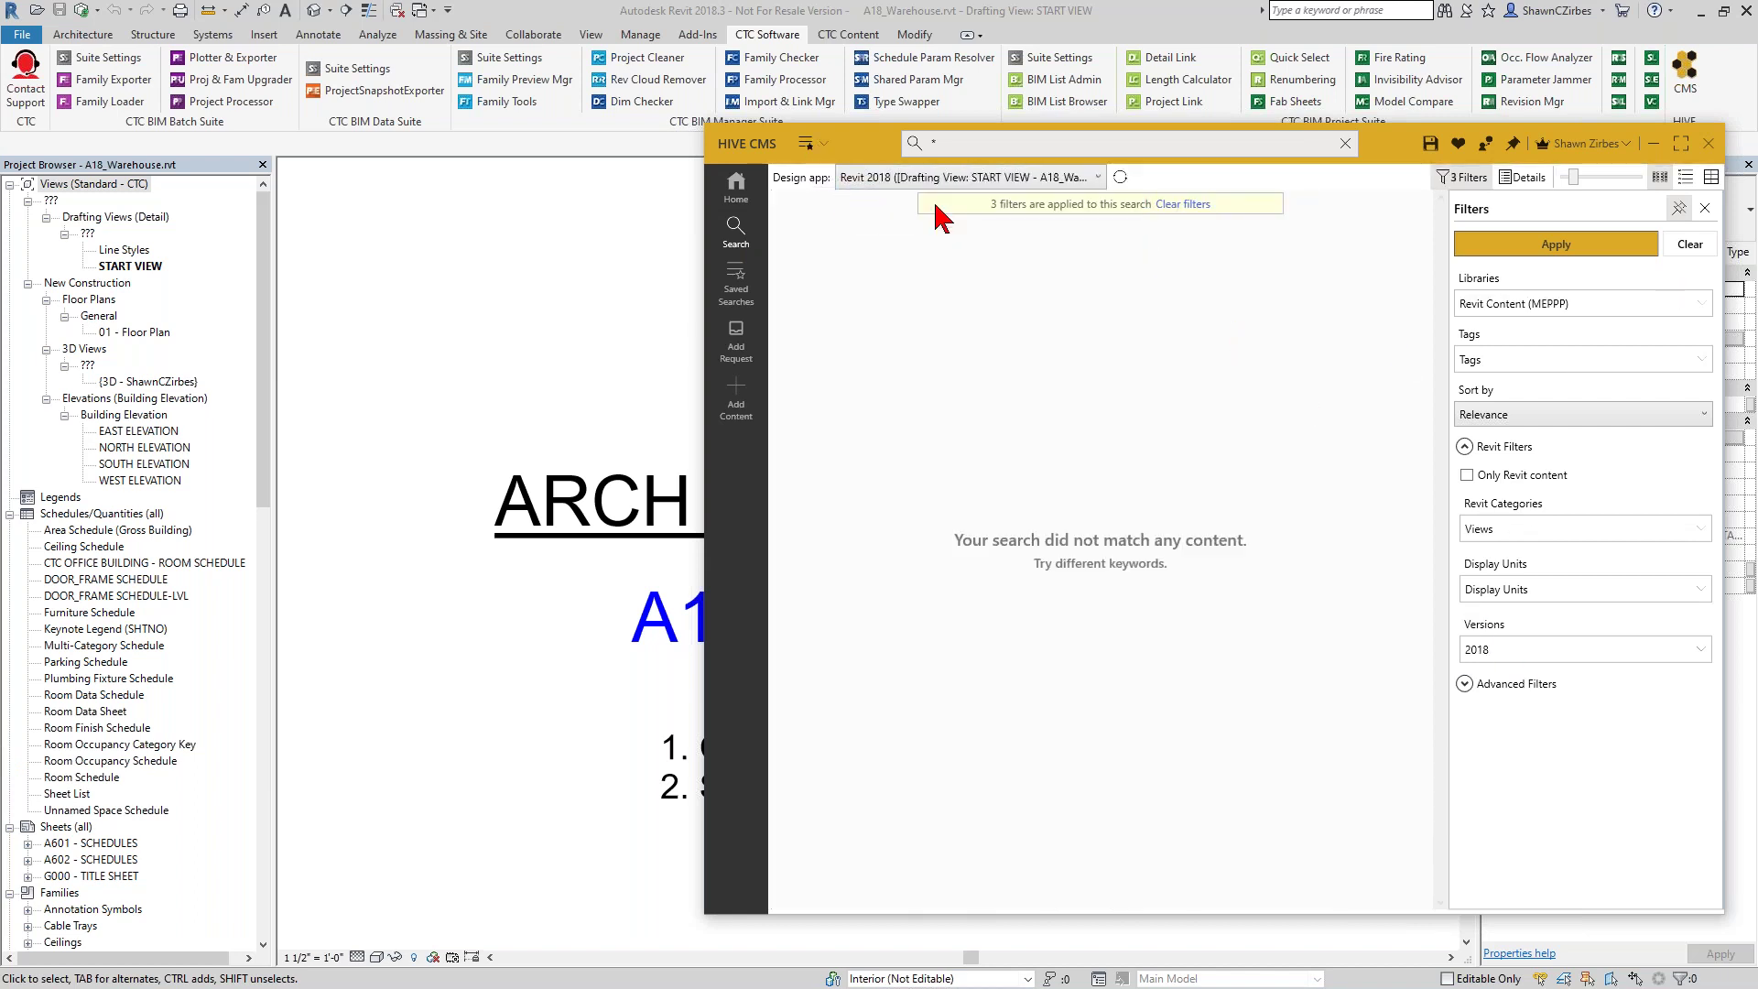
click(1591, 255)
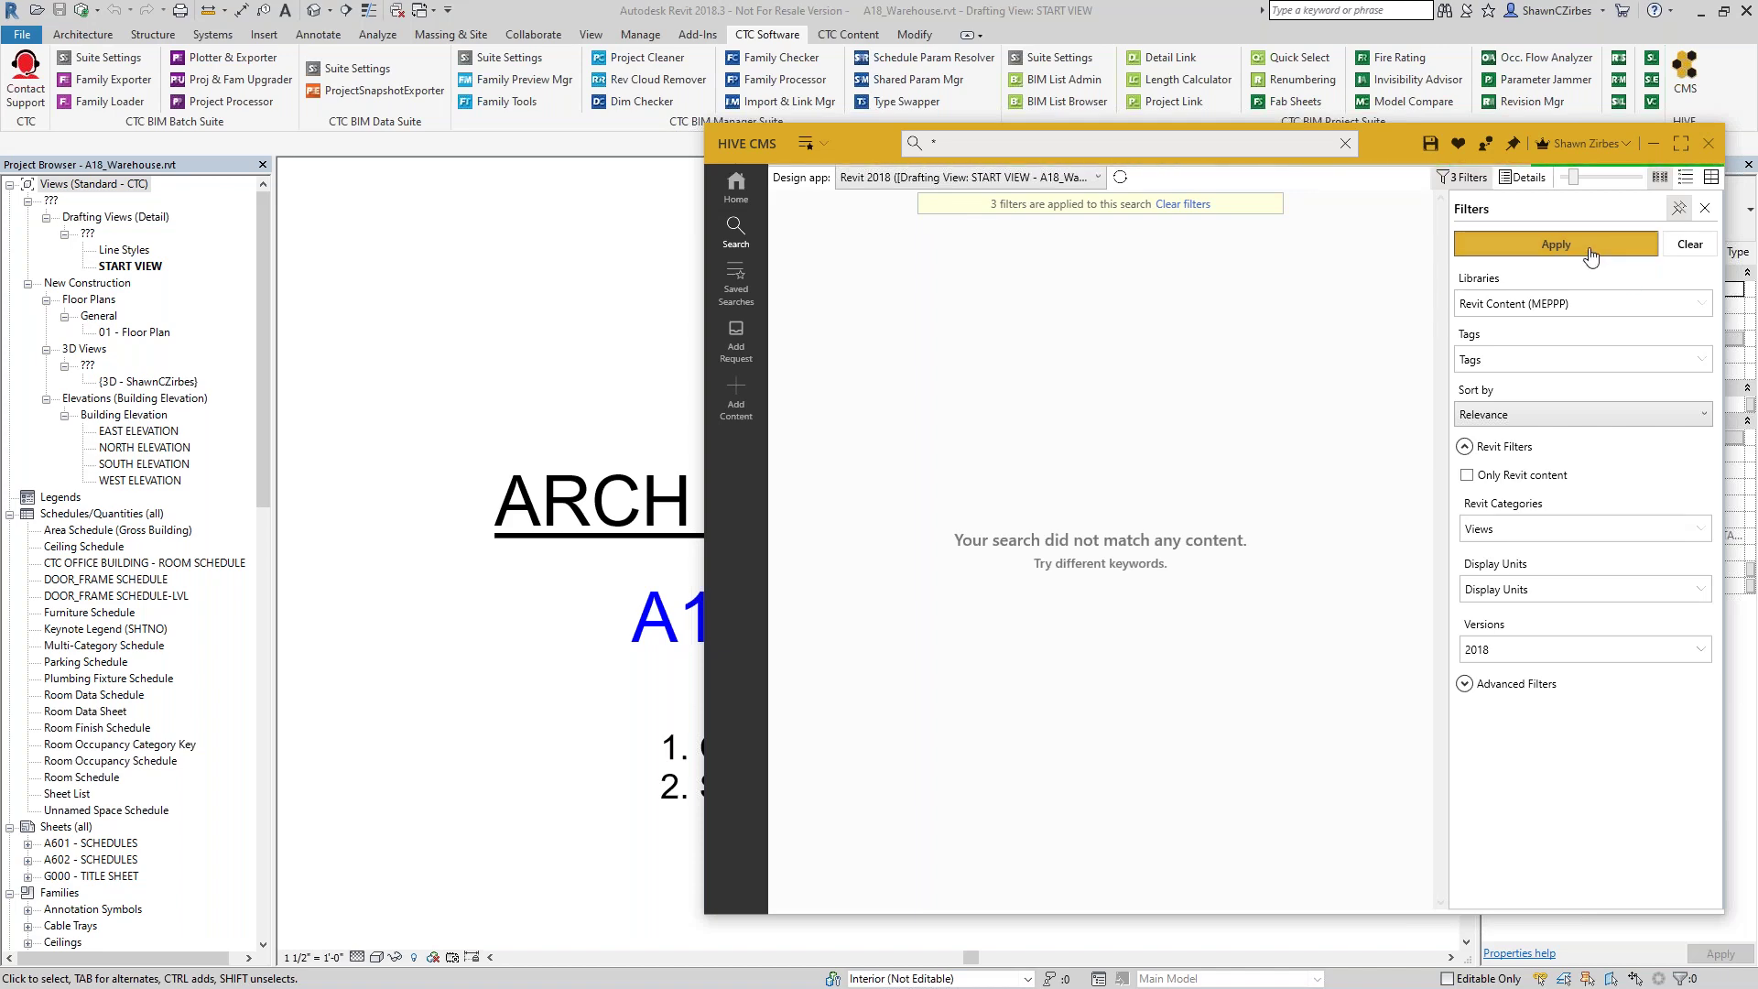
scroll(1053, 403, up, 5)
scroll(989, 385, up, 10)
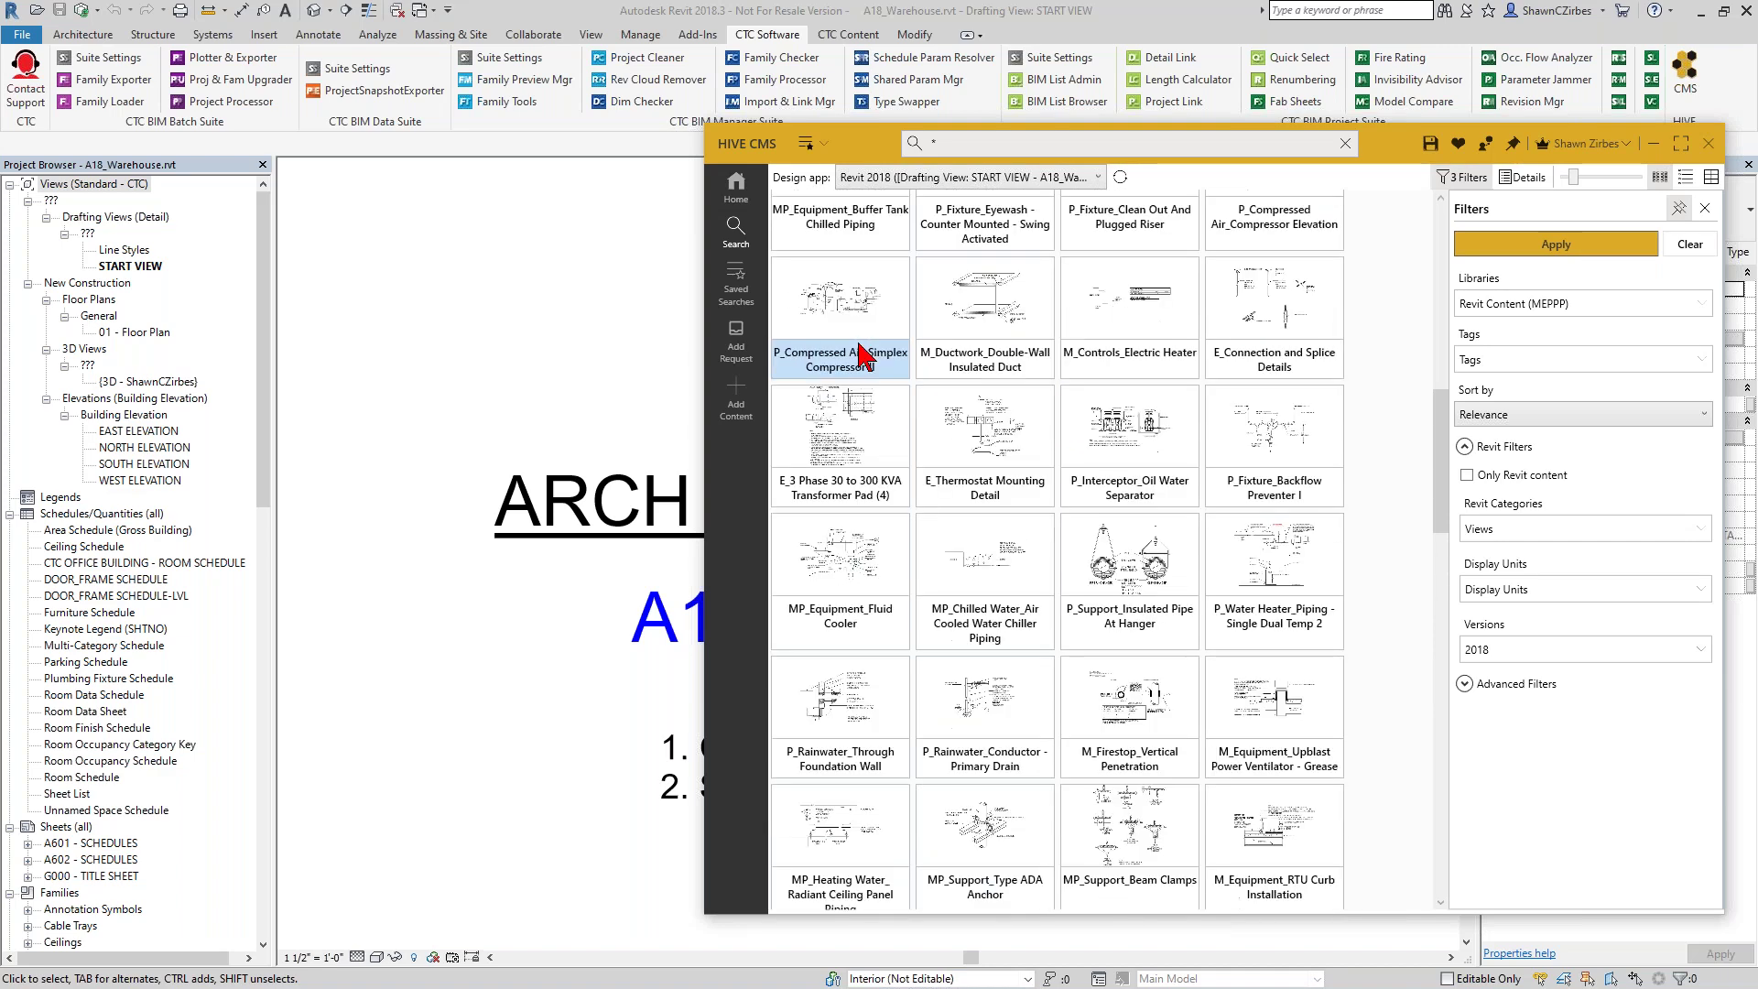
scroll(860, 352, up, 5)
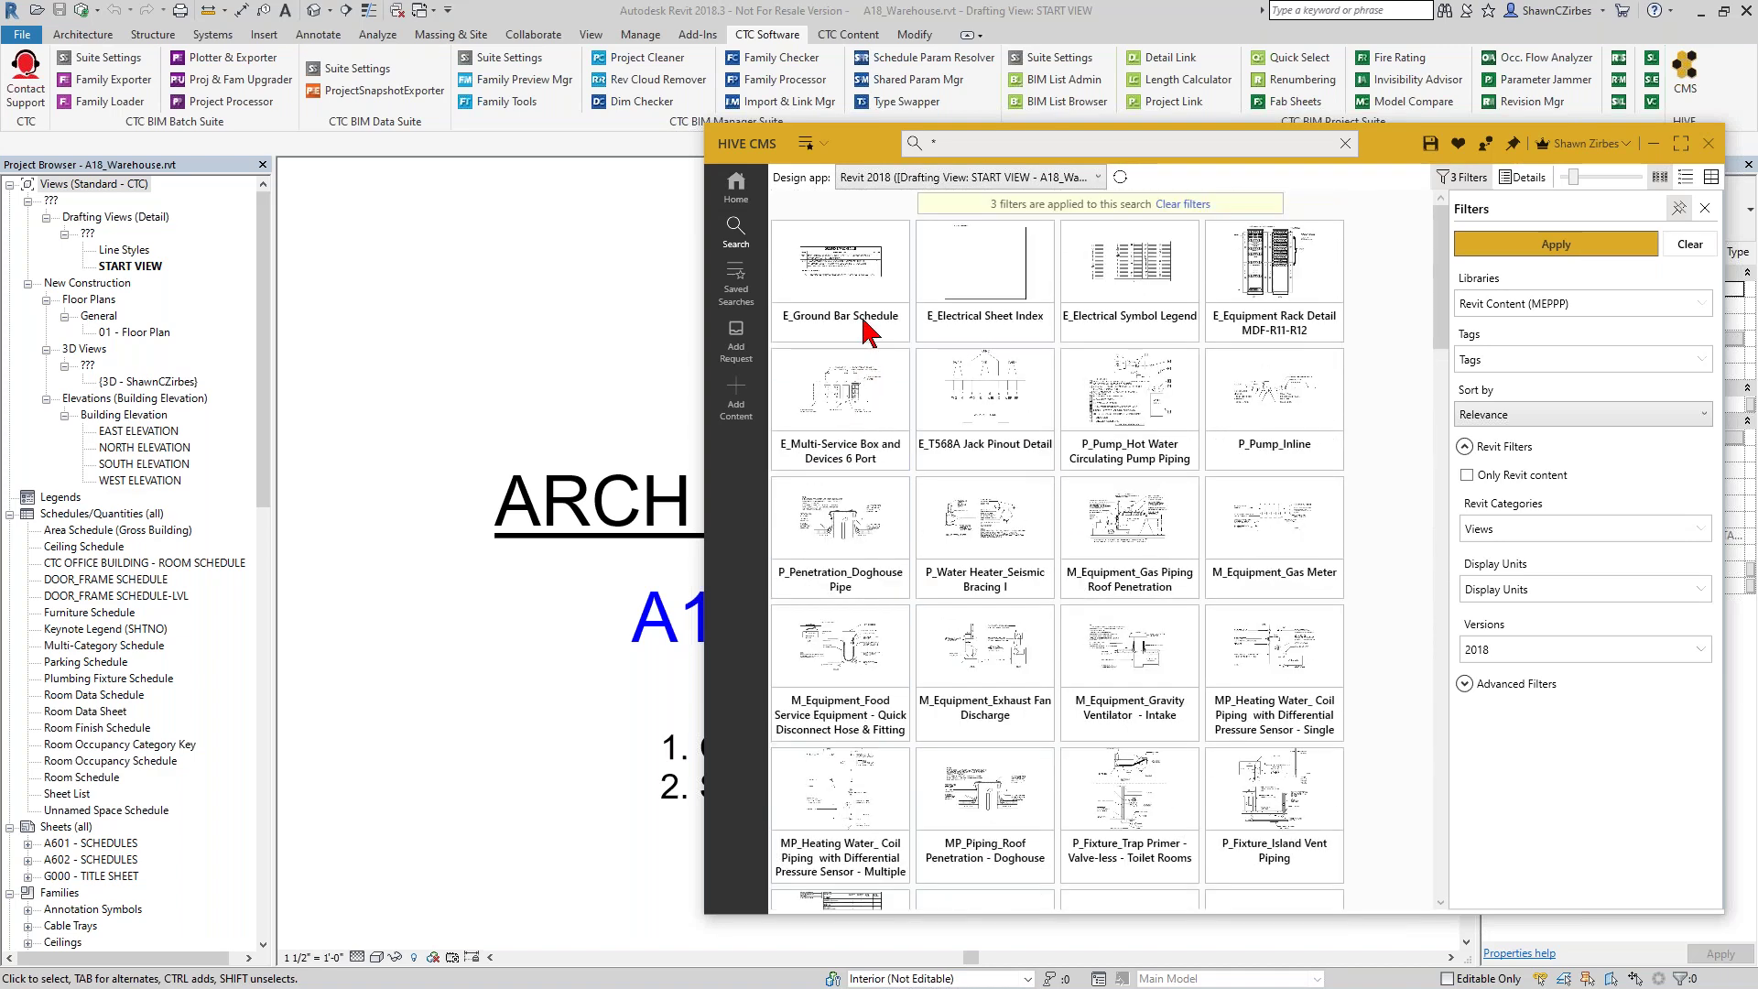
drag(1579, 181, 1643, 180)
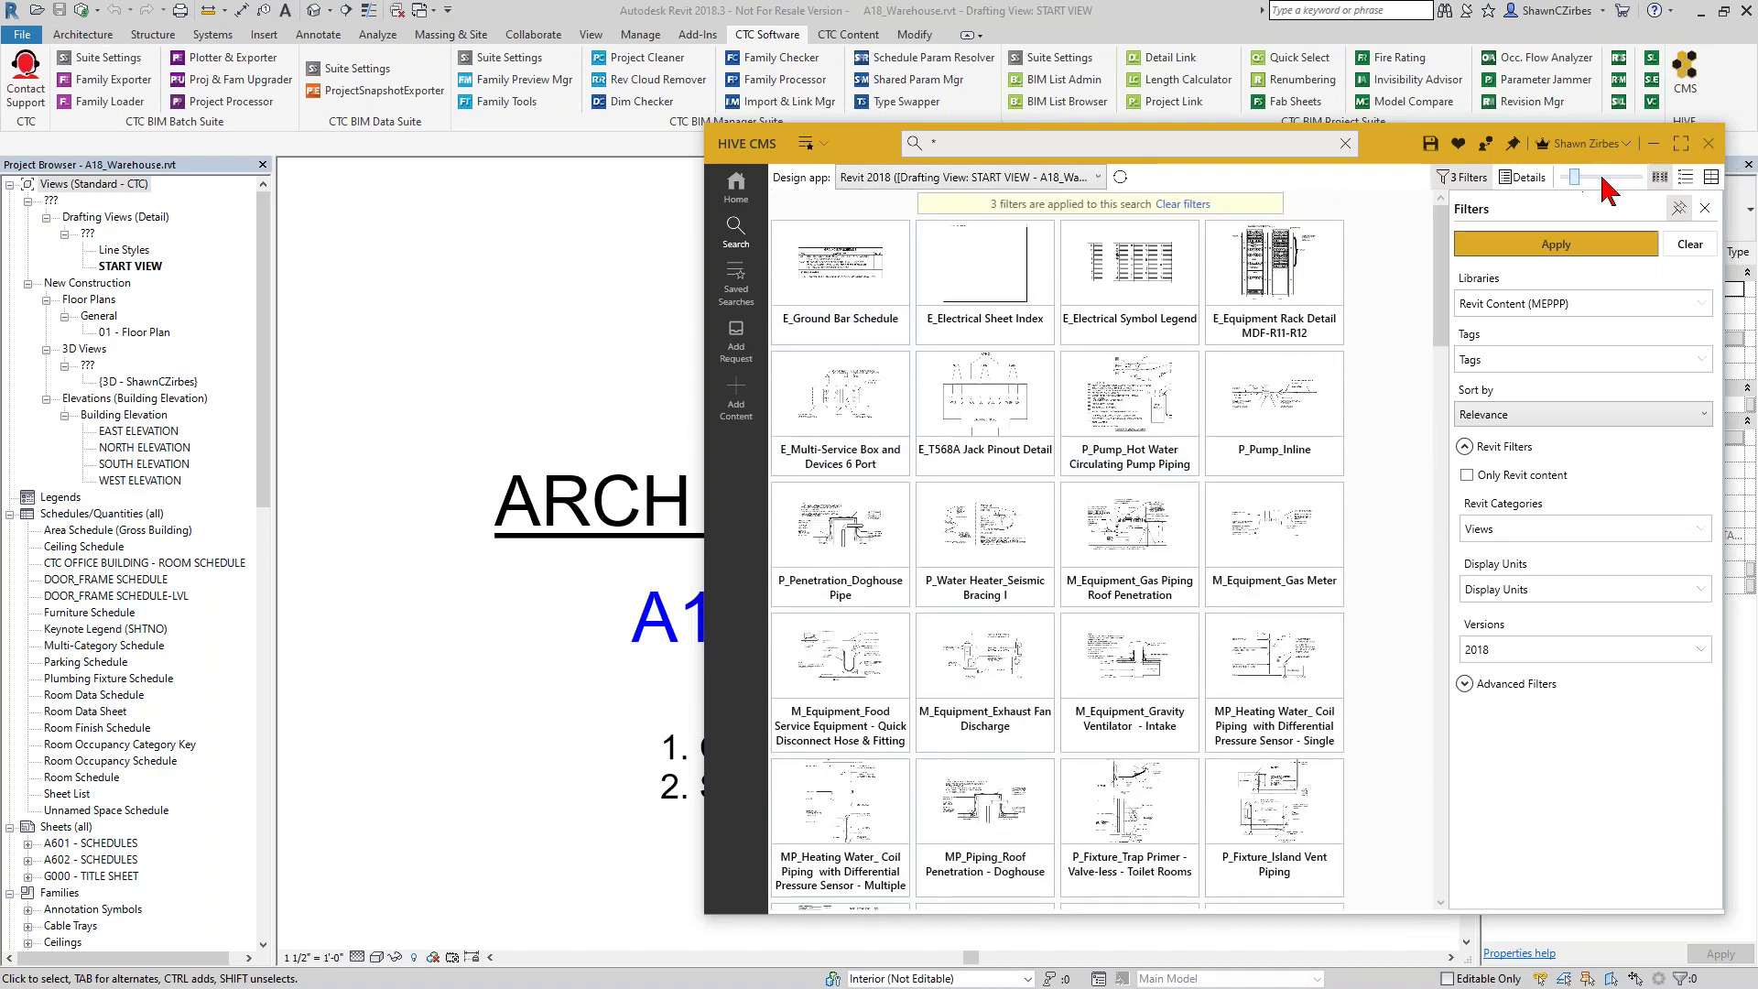
scroll(1155, 732, down, 10)
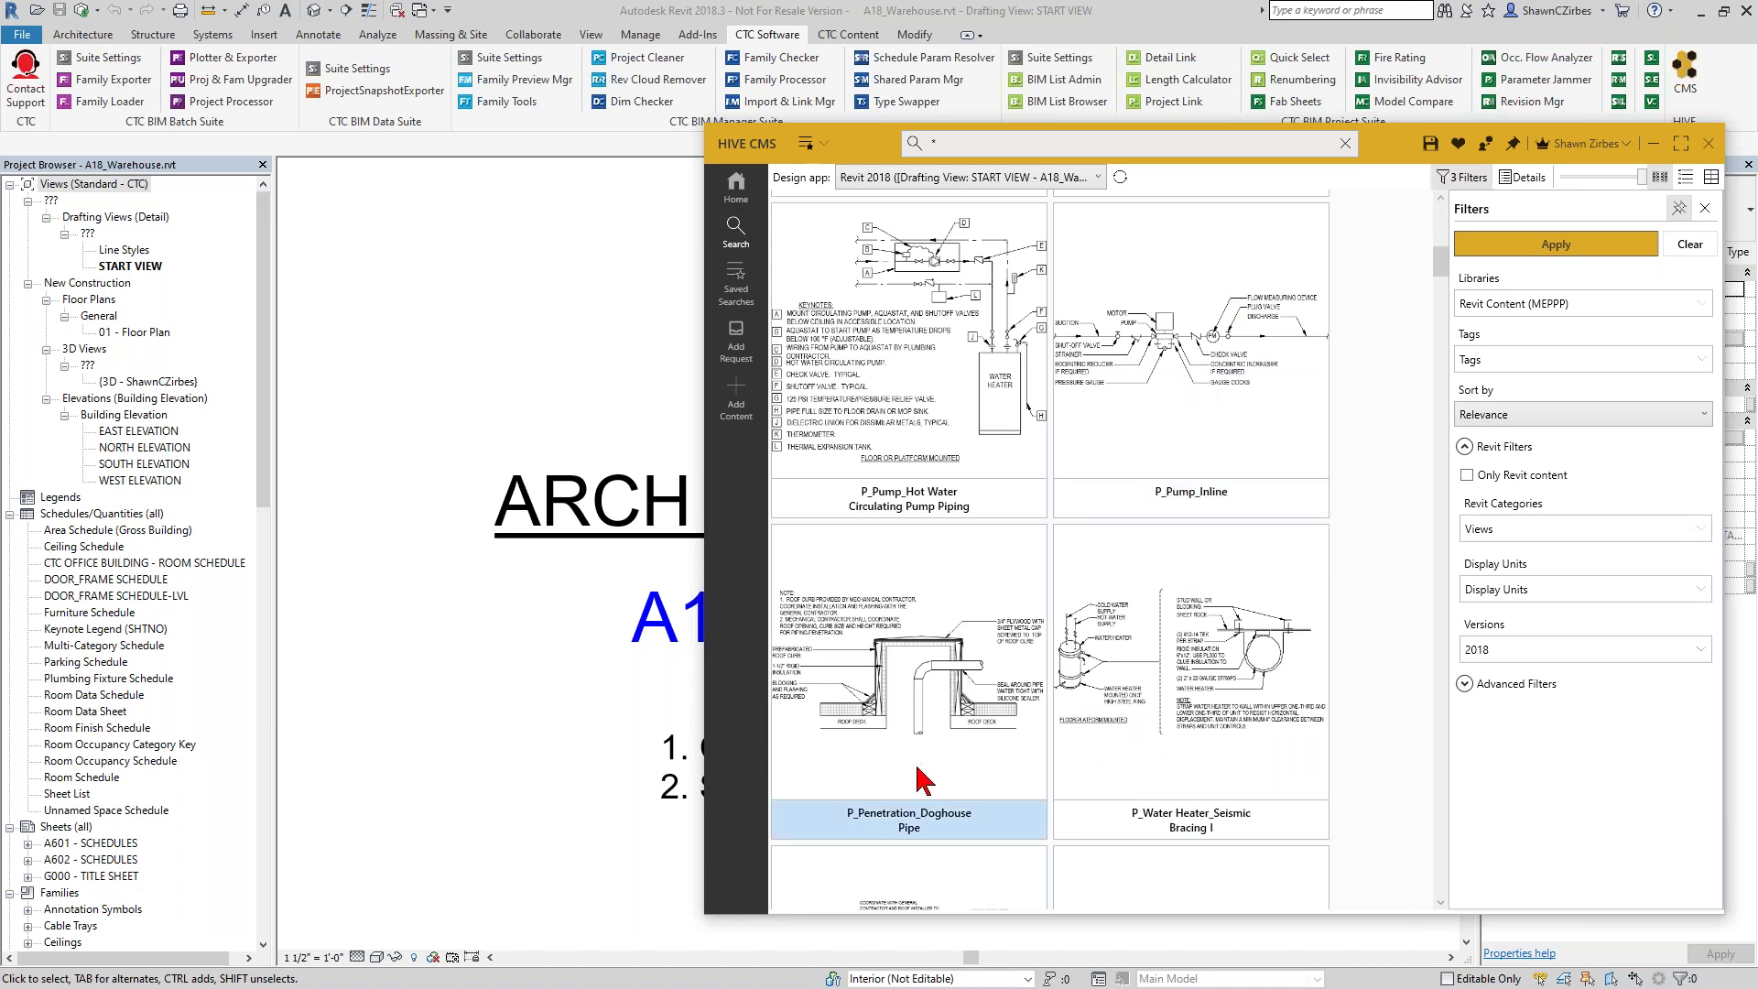
- Show the P_Penetration_Doghouse Pipe view's details, then filter results to the MEPPP Sheets library
click(1527, 179)
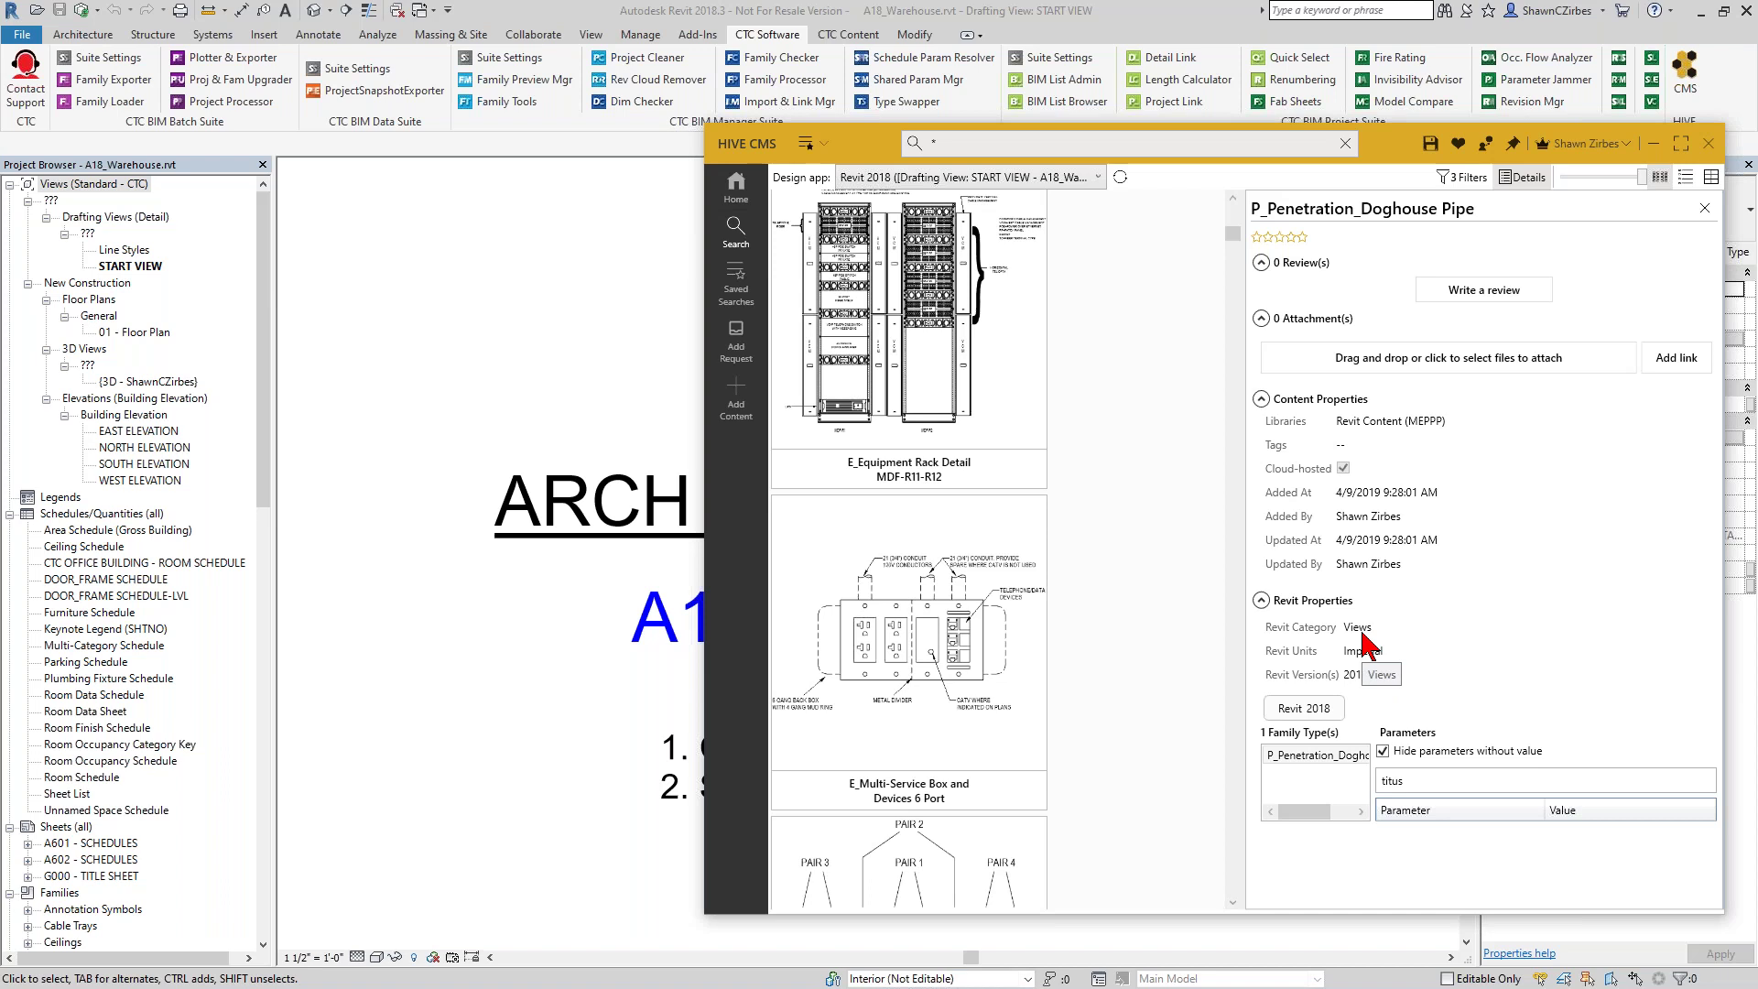
click(895, 667)
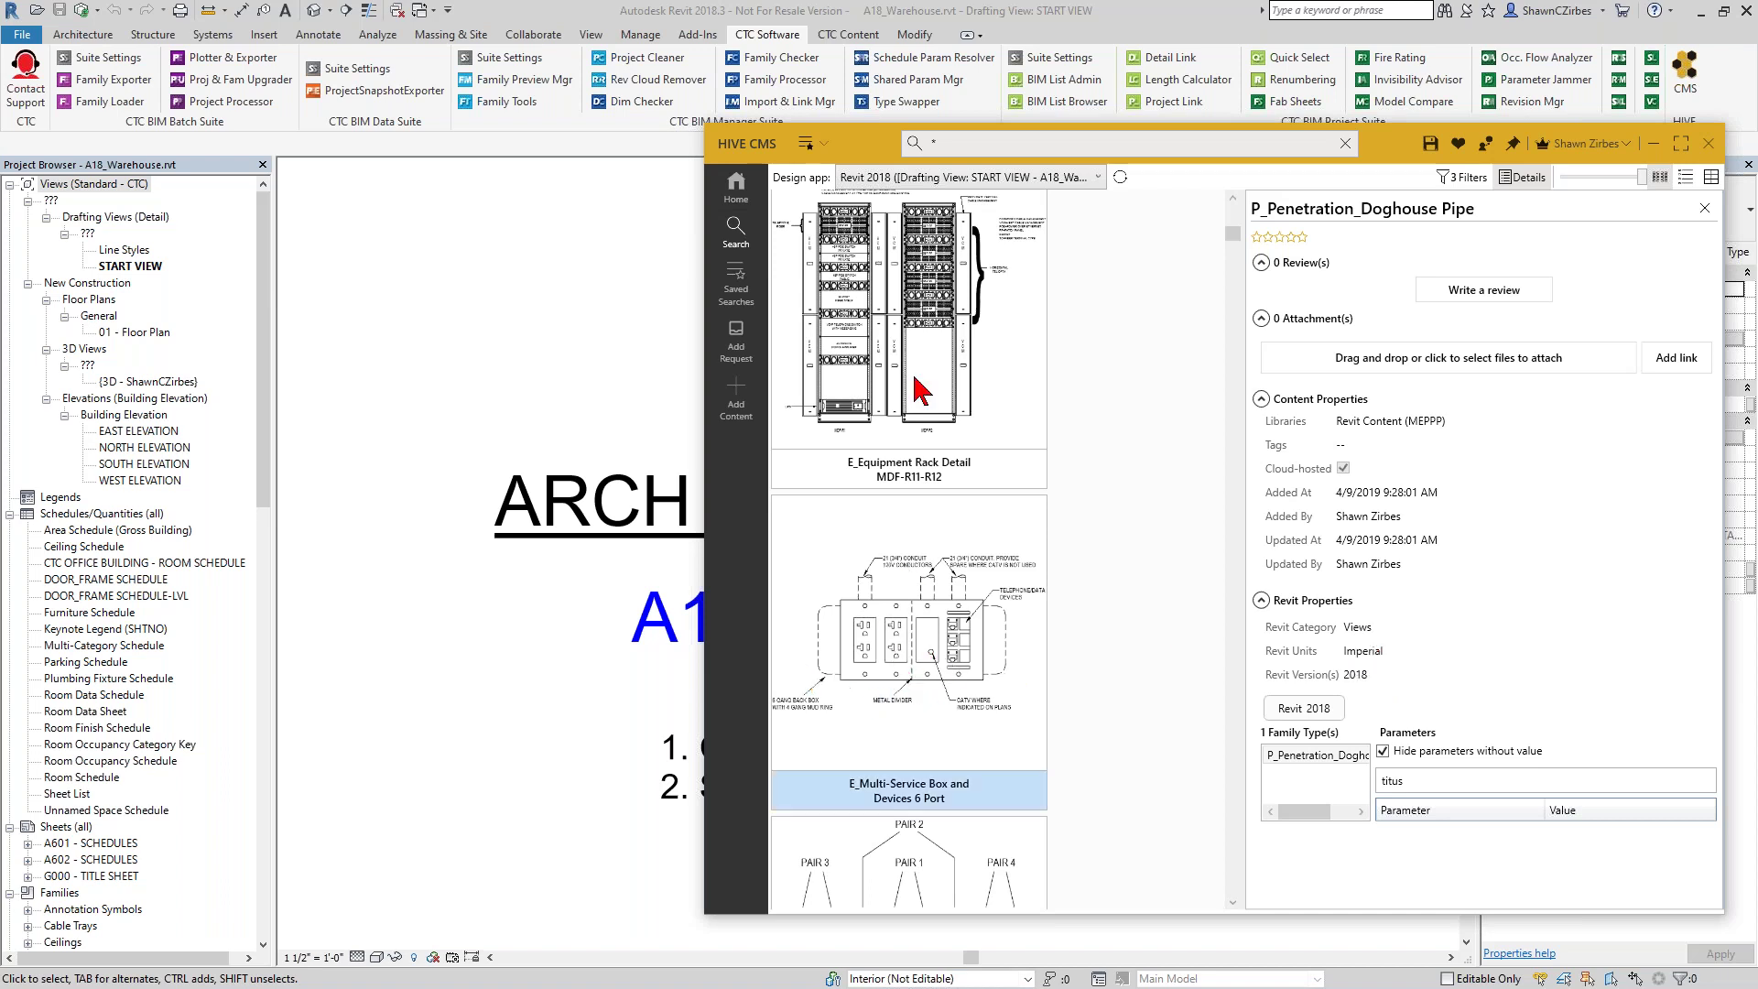
click(820, 144)
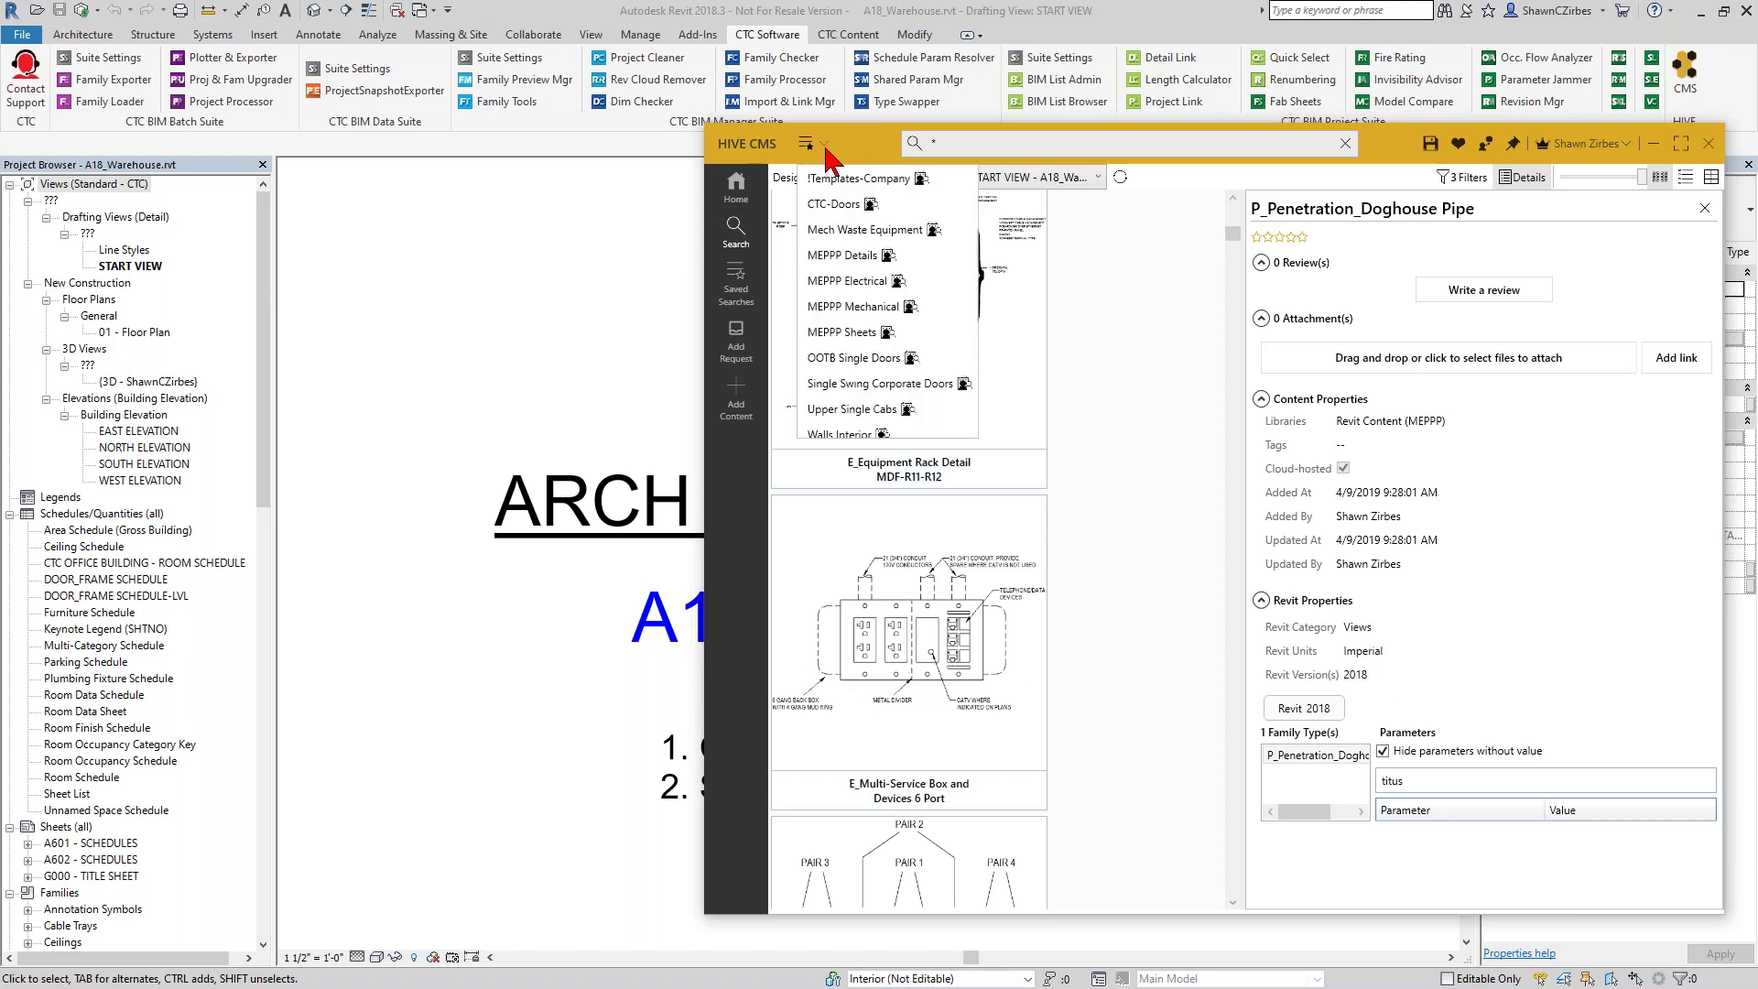
click(856, 335)
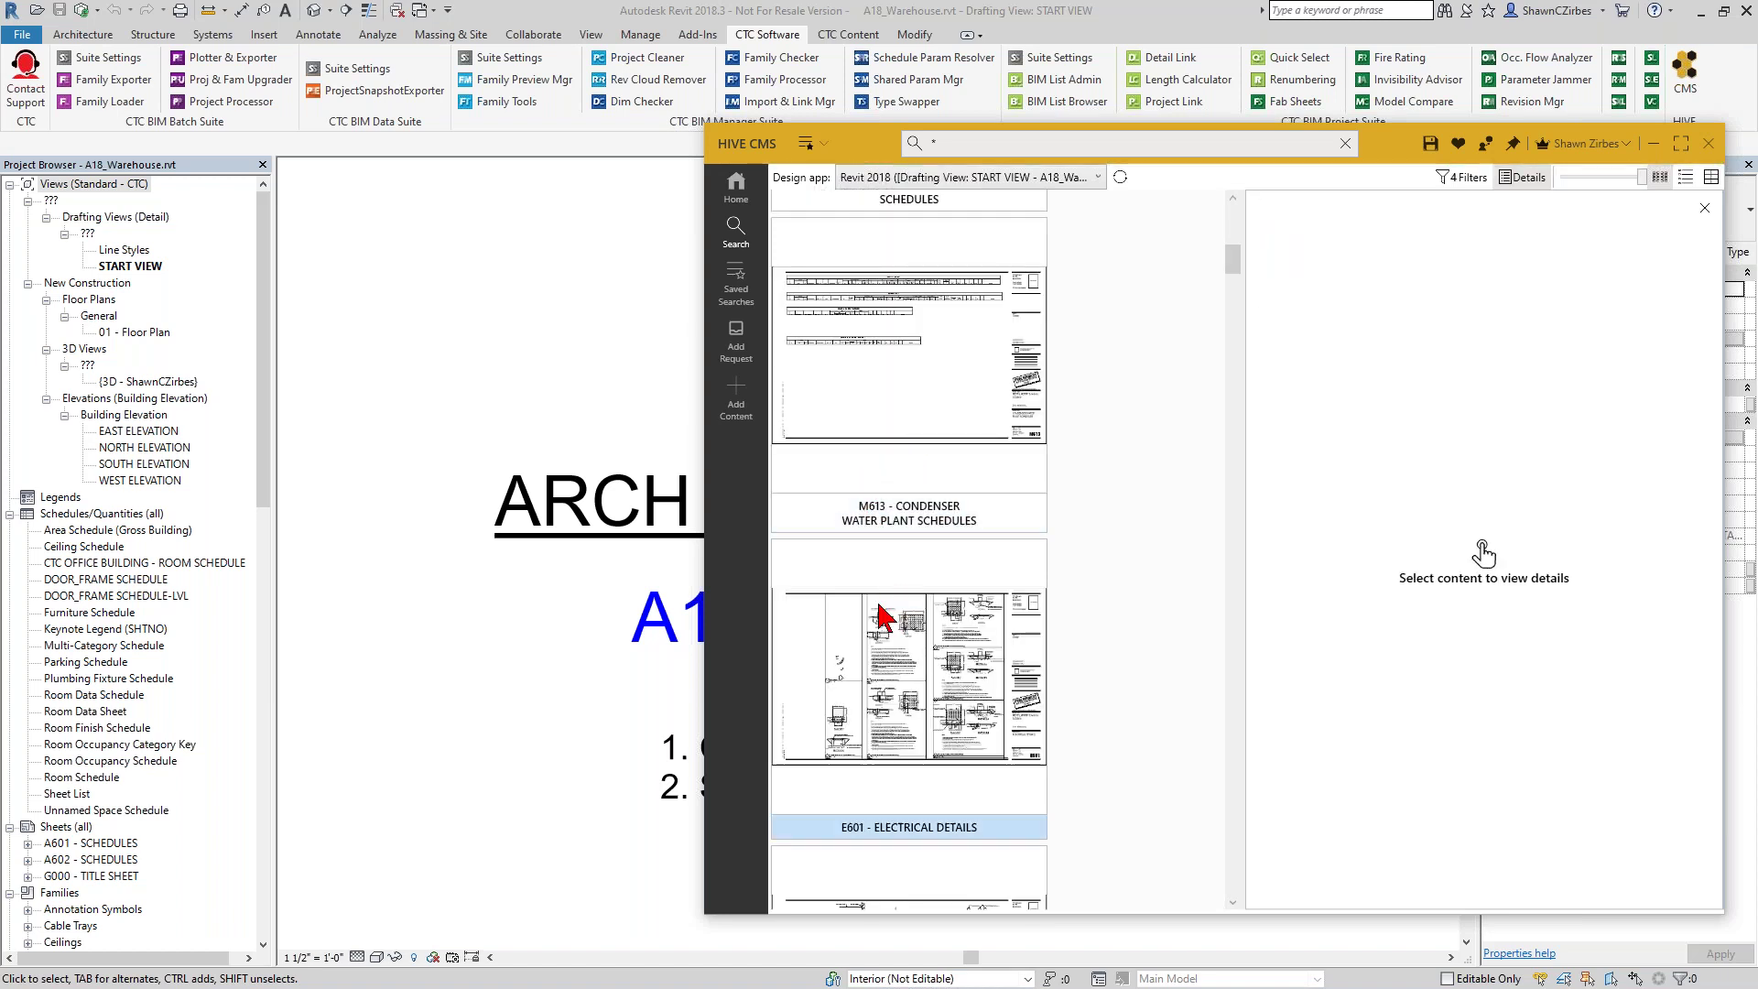
- Review the E601 - ELECTRICAL DETAILS sheet's details, then go to the Add Content page
click(879, 609)
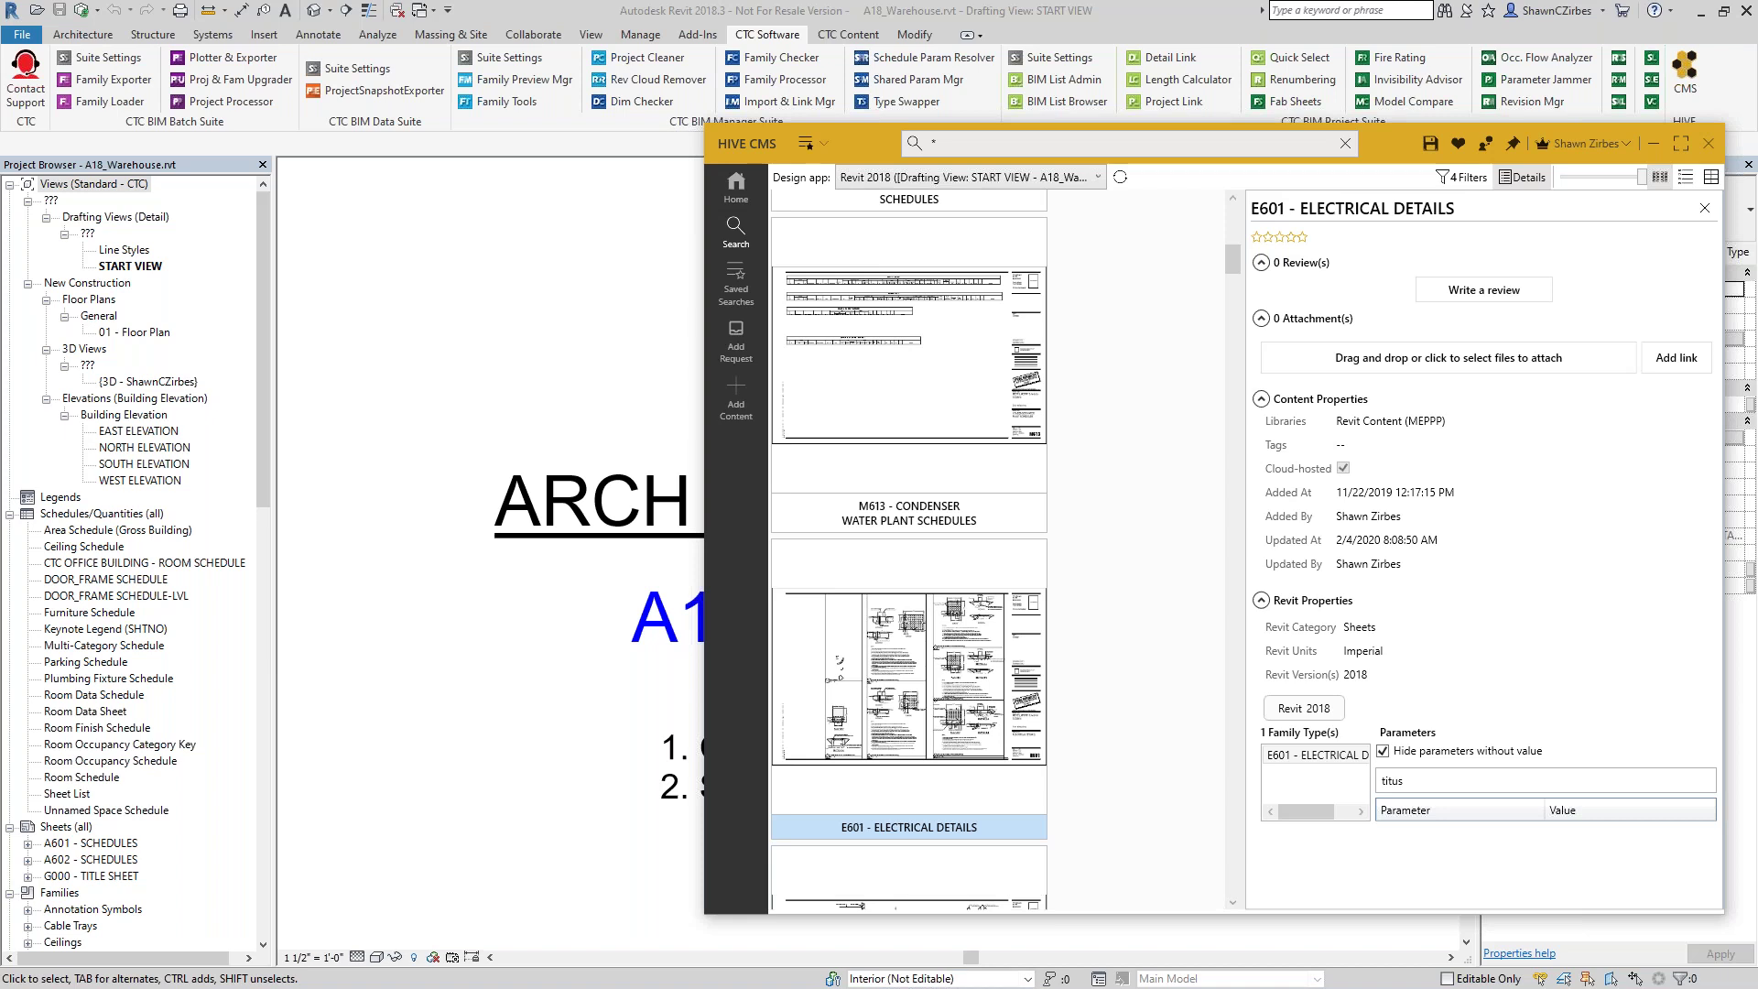
click(736, 403)
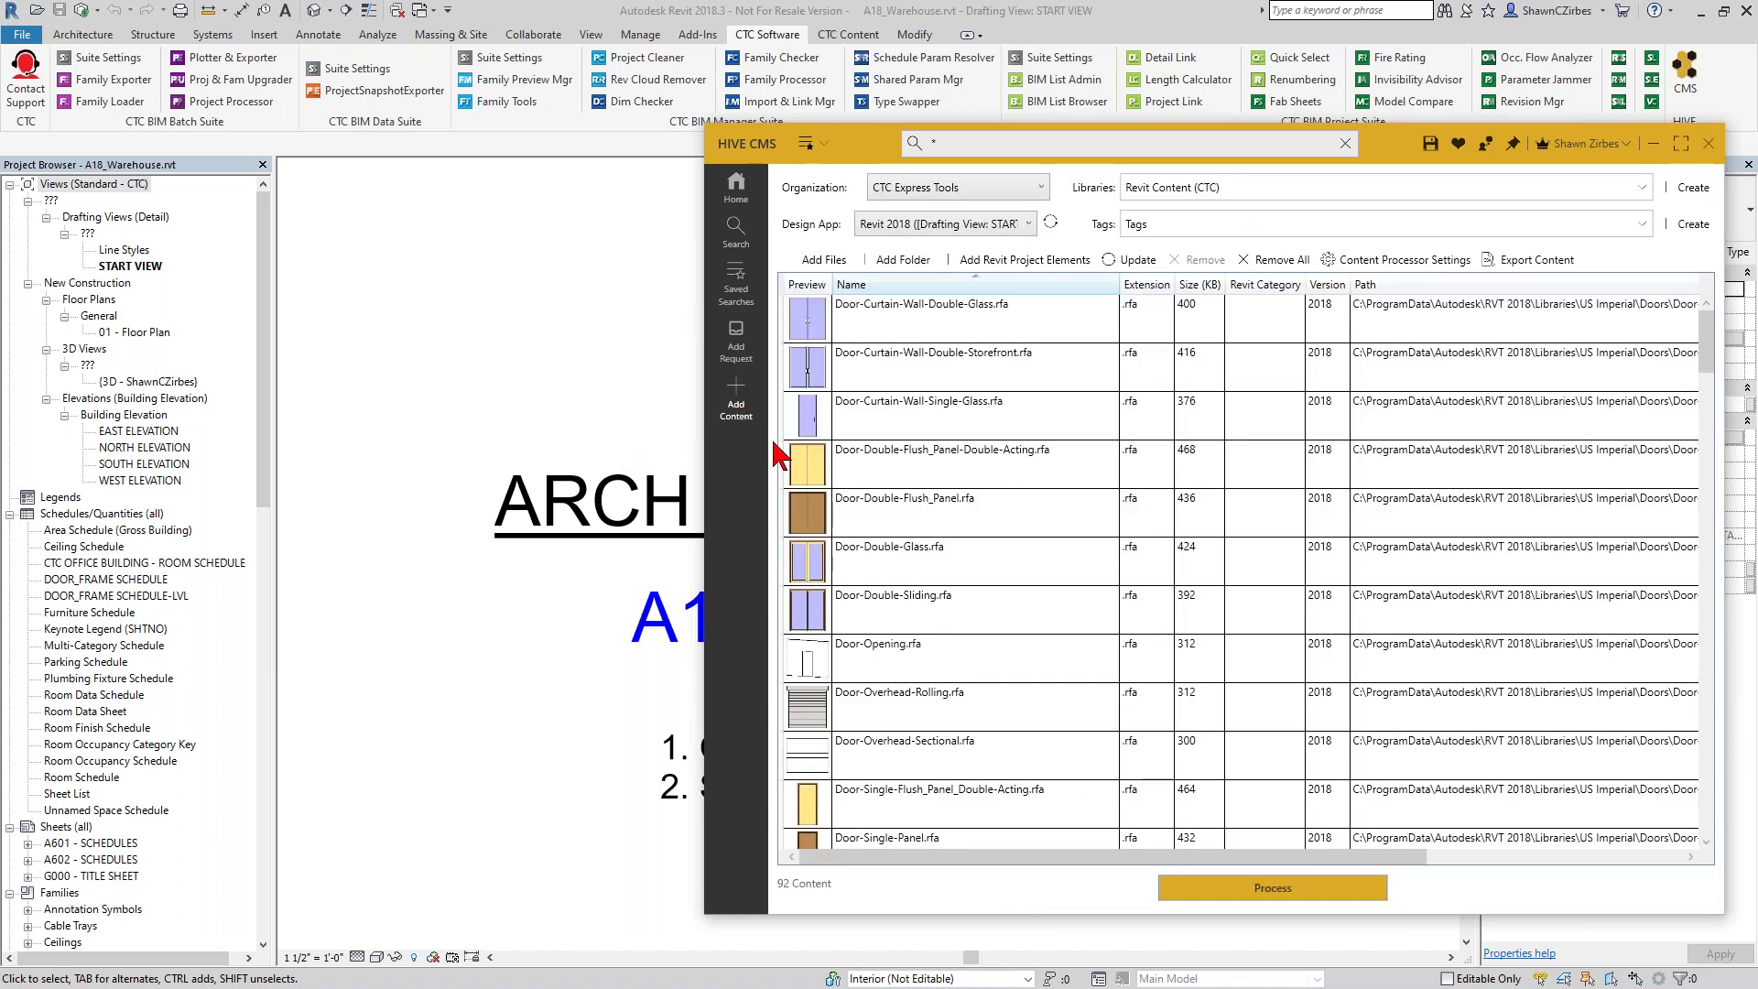